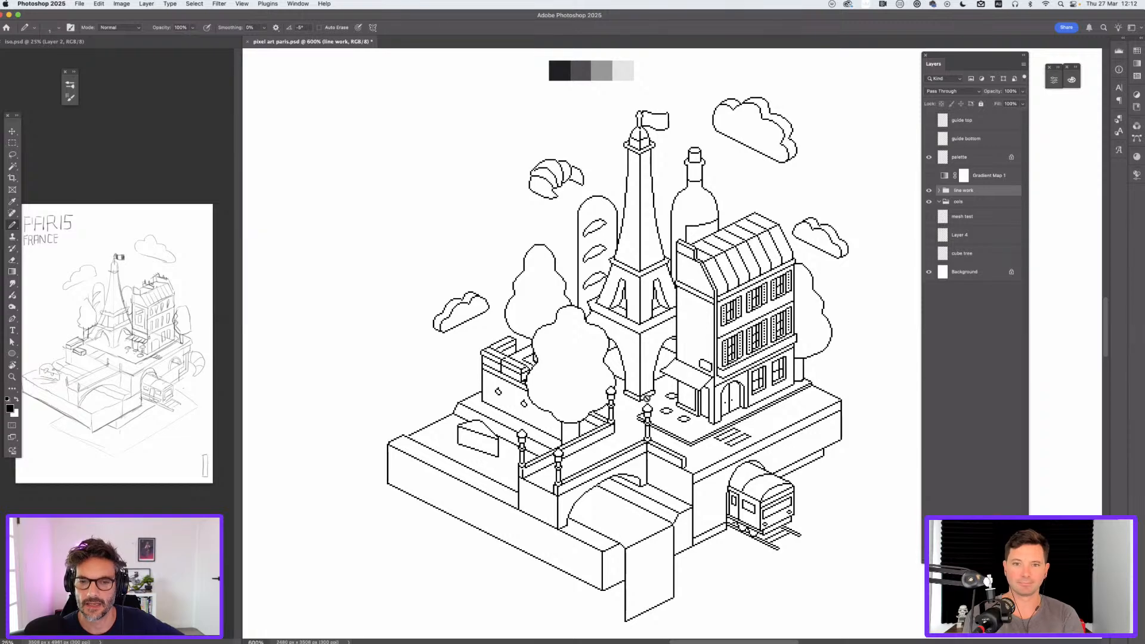
Step: Examine the line art at full-page size, at 100% and enlarged, and toggle the palette layer off and on
{"action": "key", "text": "super+0"}
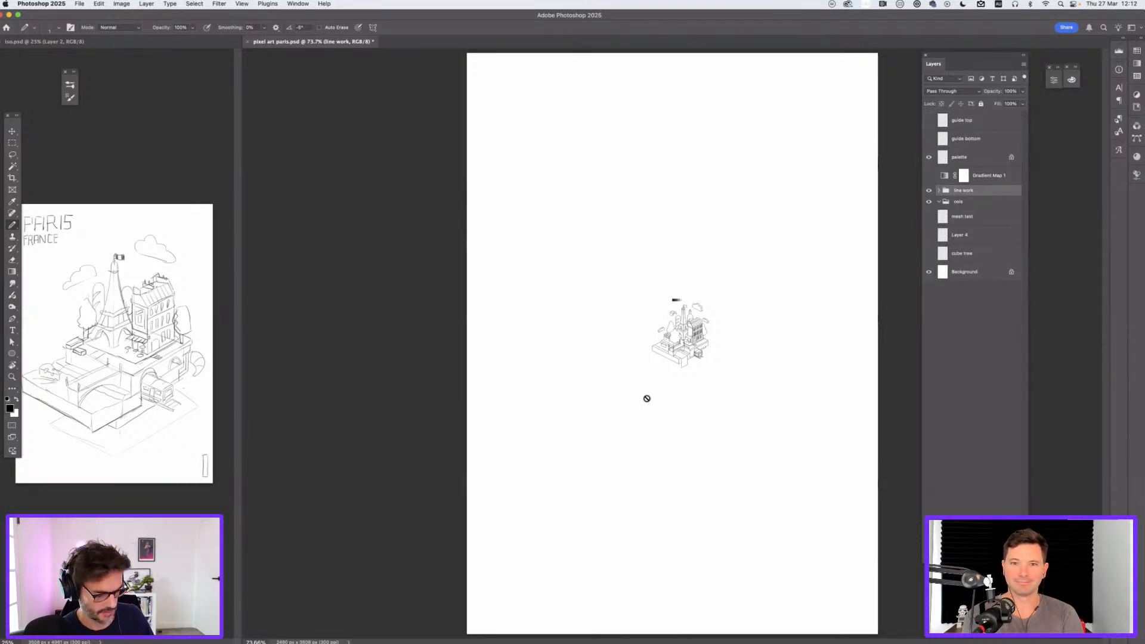
{"action": "key", "text": "super+1"}
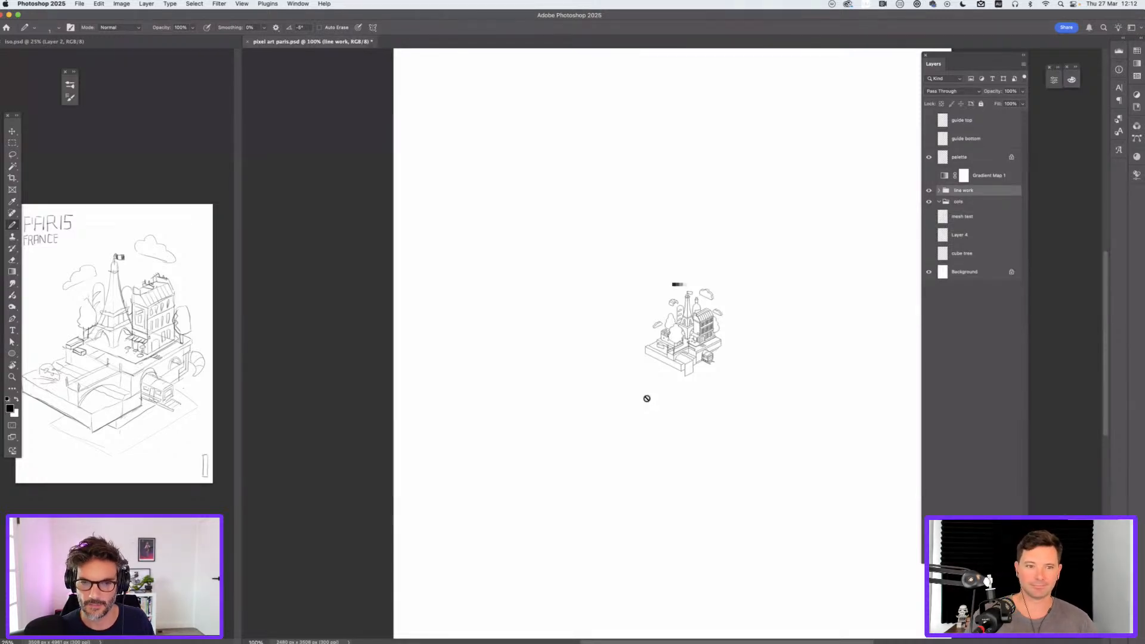
{"action": "scroll", "coordinate": [732, 339], "scroll_direction": "right", "scroll_amount": 3}
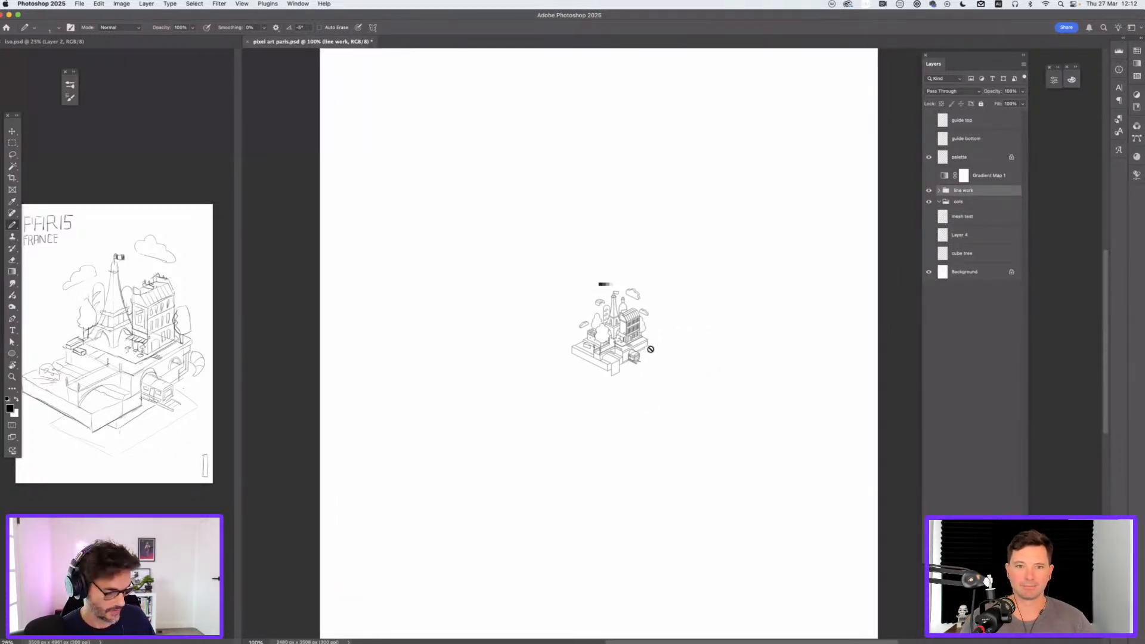
{"action": "key", "text": "super+="}
{"action": "key", "text": "super+="}
{"action": "key", "text": "super+="}
{"action": "left_click_drag", "start_coordinate": [538, 370], "coordinate": [774, 436]}
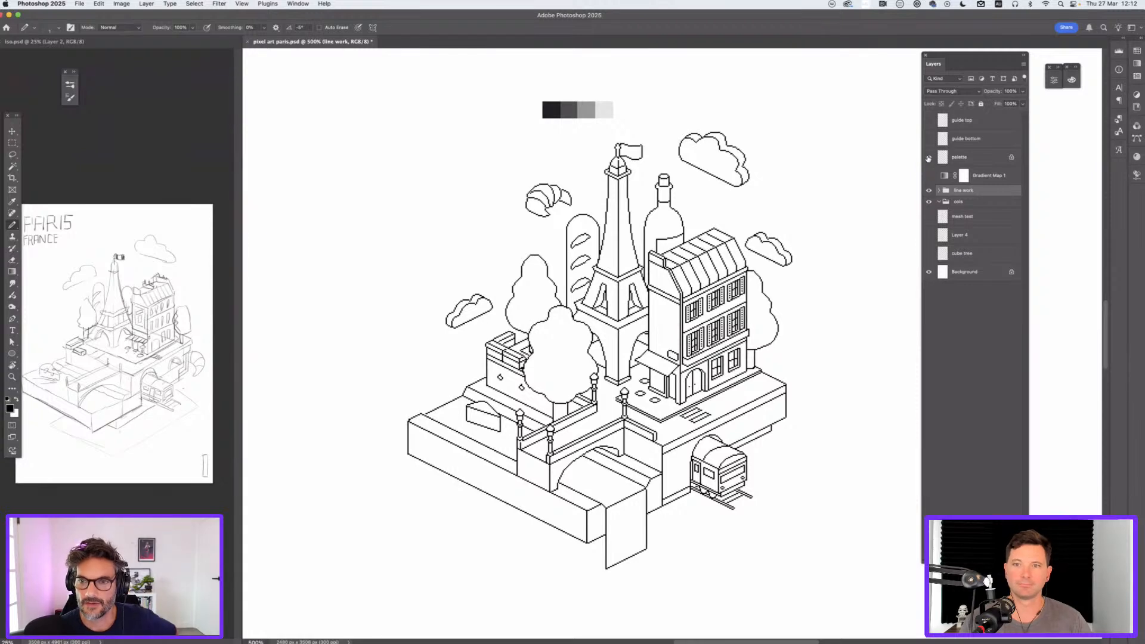
{"action": "left_click", "coordinate": [928, 158]}
{"action": "left_click", "coordinate": [927, 158]}
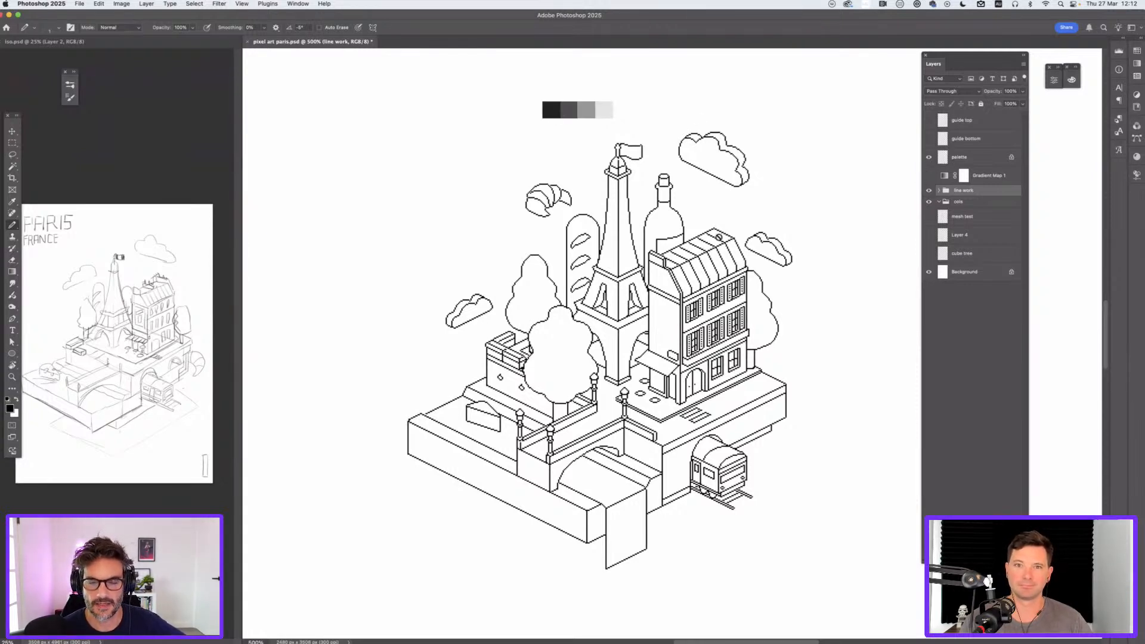
Step: Sample the darkest palette swatch and inspect its foreground color values without changing them
{"action": "left_click", "coordinate": [975, 158]}
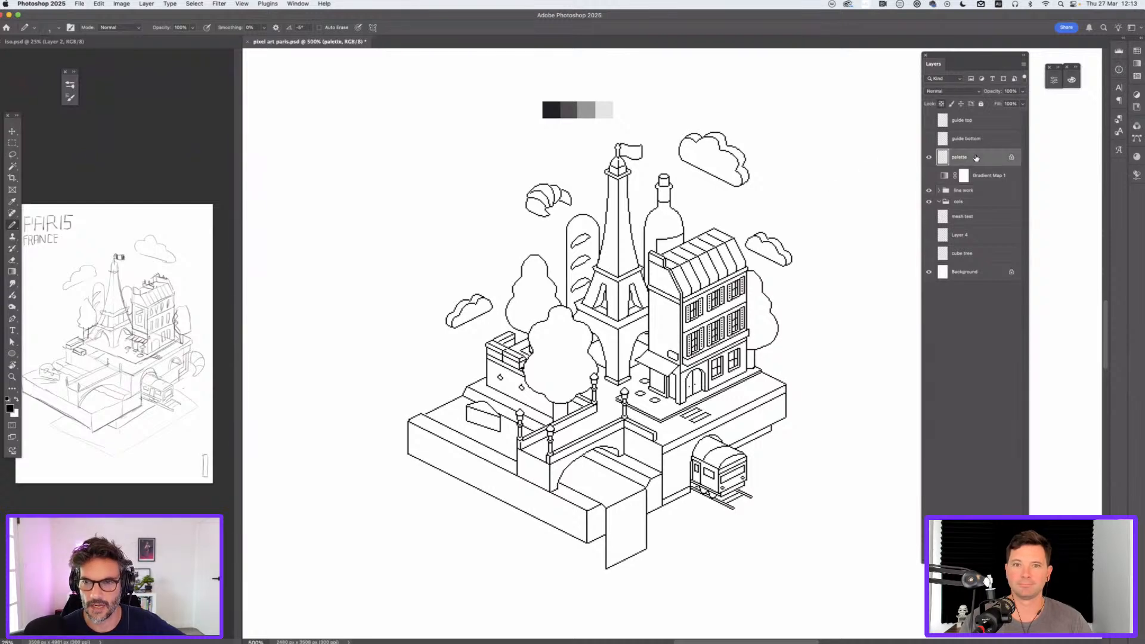
{"action": "key", "text": "i"}
{"action": "left_click", "coordinate": [546, 111]}
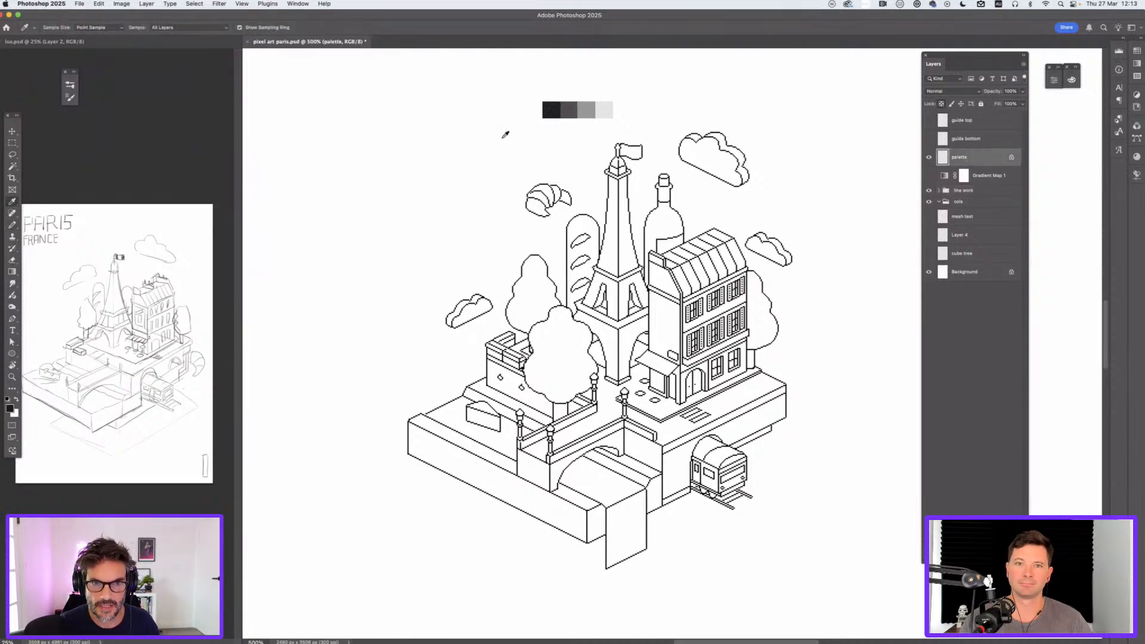
{"action": "left_click", "coordinate": [10, 409]}
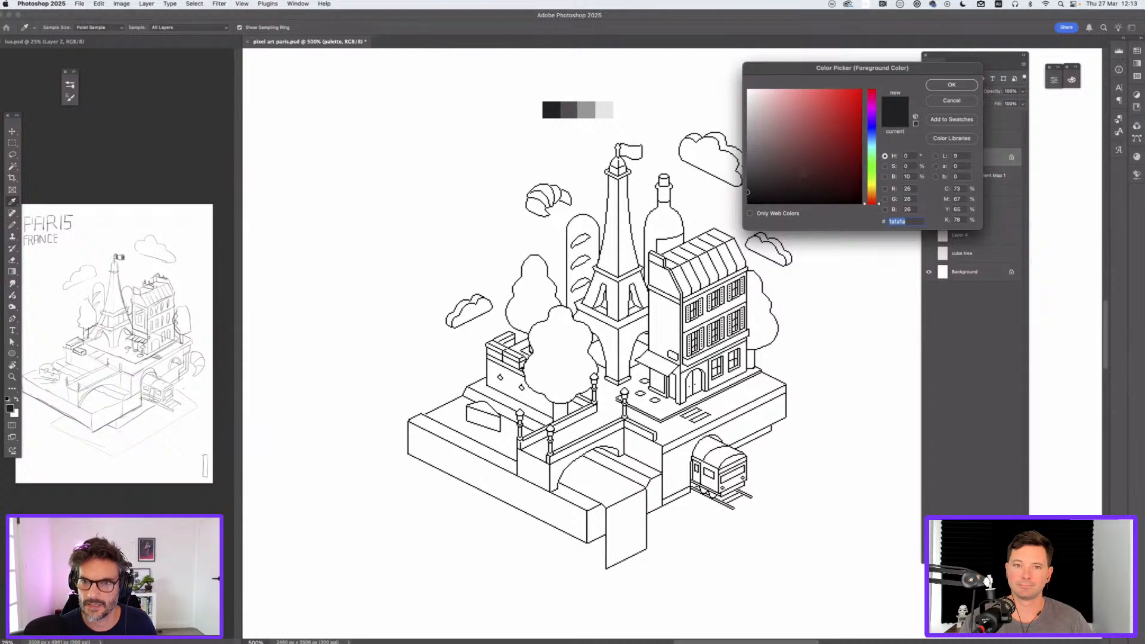
{"action": "left_click", "coordinate": [941, 101]}
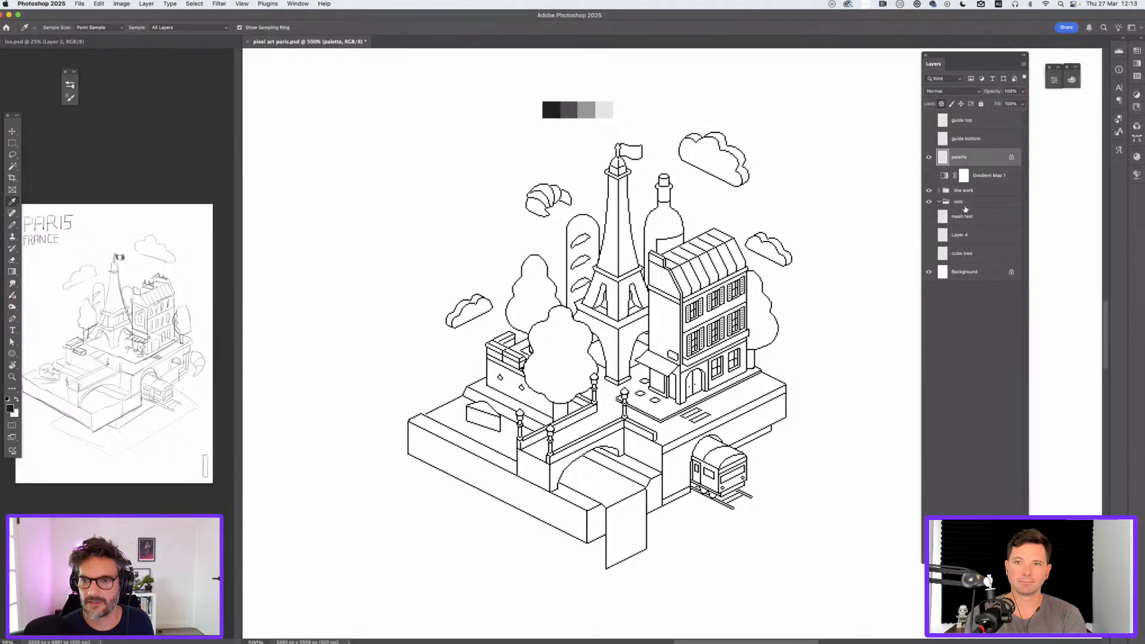
Step: Add a new empty layer inside the color group below the line work
{"action": "left_click", "coordinate": [963, 203]}
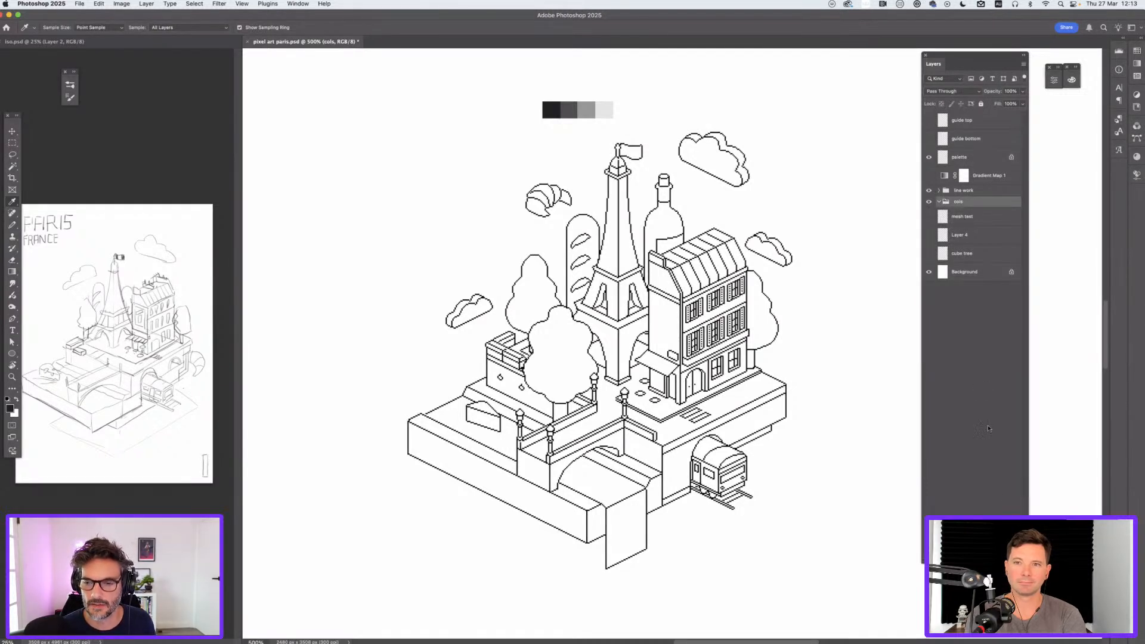
{"action": "key", "text": "super+shift+alt+n"}
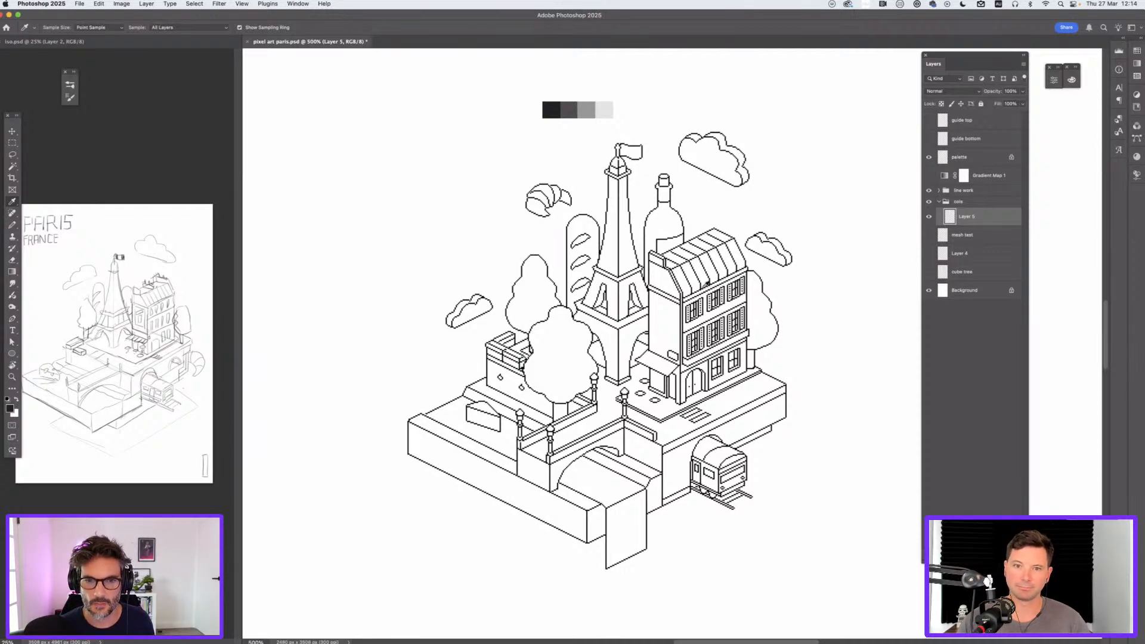
Step: Draw a freehand pencil arrow beside the croissant, pointing diagonally down toward the illustration, and undo it
{"action": "key", "text": "b"}
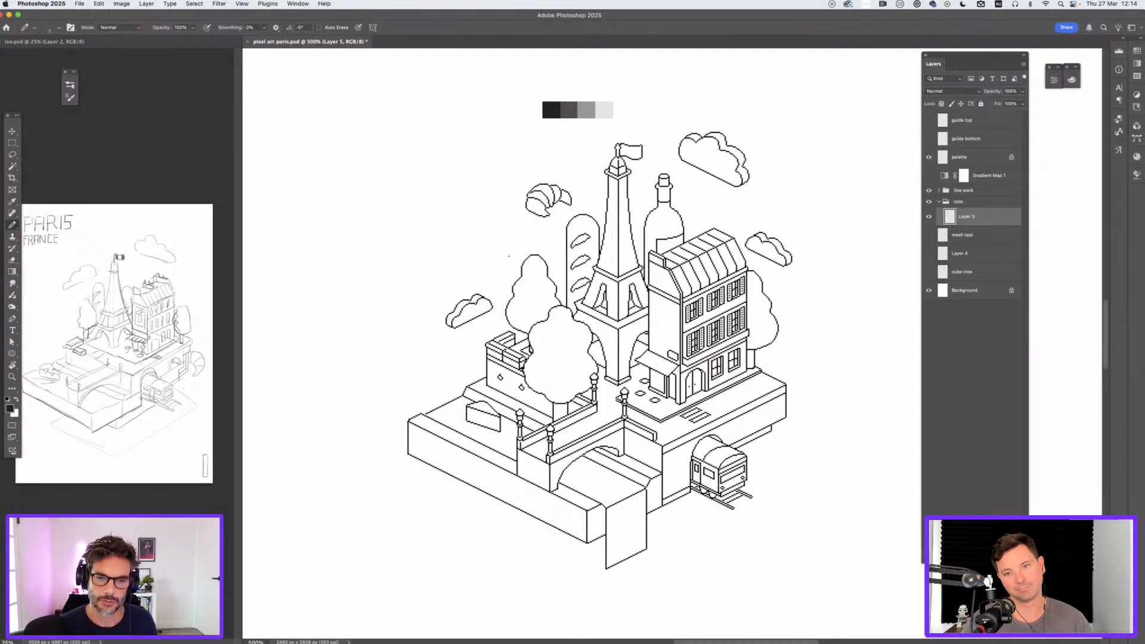
{"action": "left_click_drag", "start_coordinate": [374, 140], "coordinate": [483, 228]}
{"action": "left_click_drag", "start_coordinate": [422, 148], "coordinate": [483, 227]}
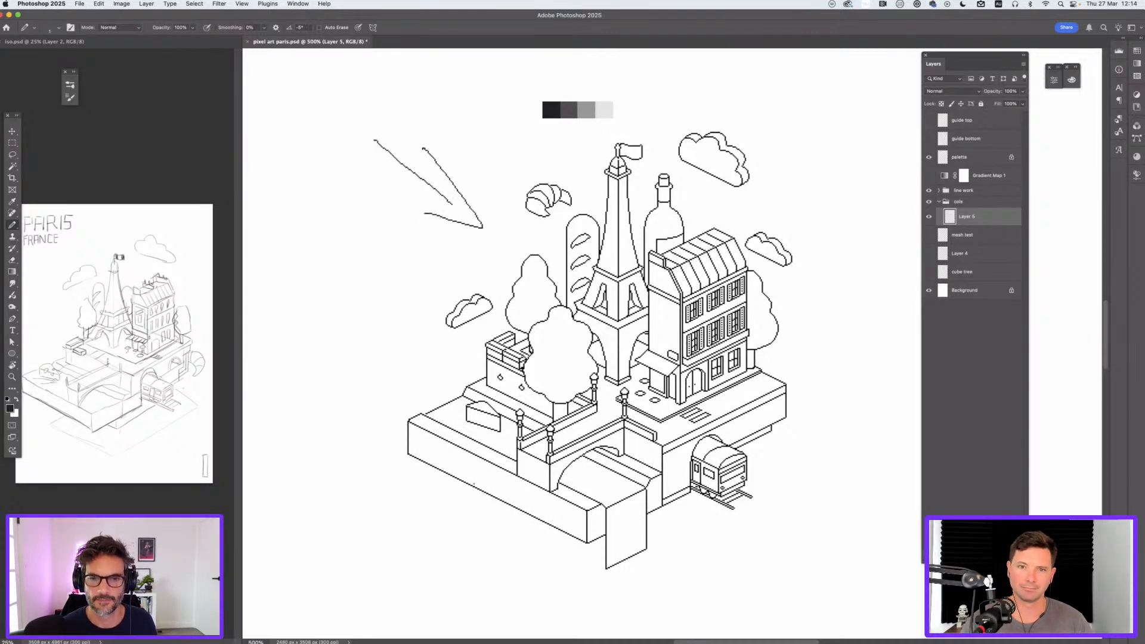
{"action": "key", "text": "super+z"}
{"action": "key", "text": "super+z"}
{"action": "key", "text": "super+z"}
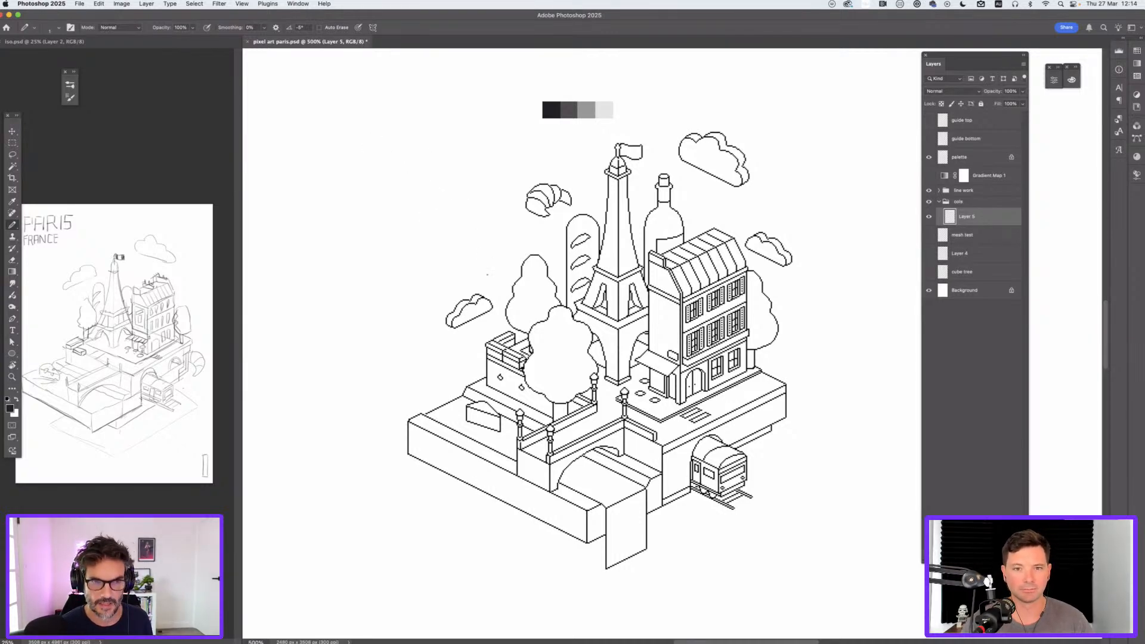
Step: Sketch a pair of large overlapping curved shapes and a smaller oval-based cluster in the blank area beside the illustration
{"action": "mouse_move", "coordinate": [409, 123]}
{"action": "left_mouse_down"}
{"action": "mouse_move", "coordinate": [371, 172]}
{"action": "mouse_move", "coordinate": [382, 188]}
{"action": "left_mouse_up"}
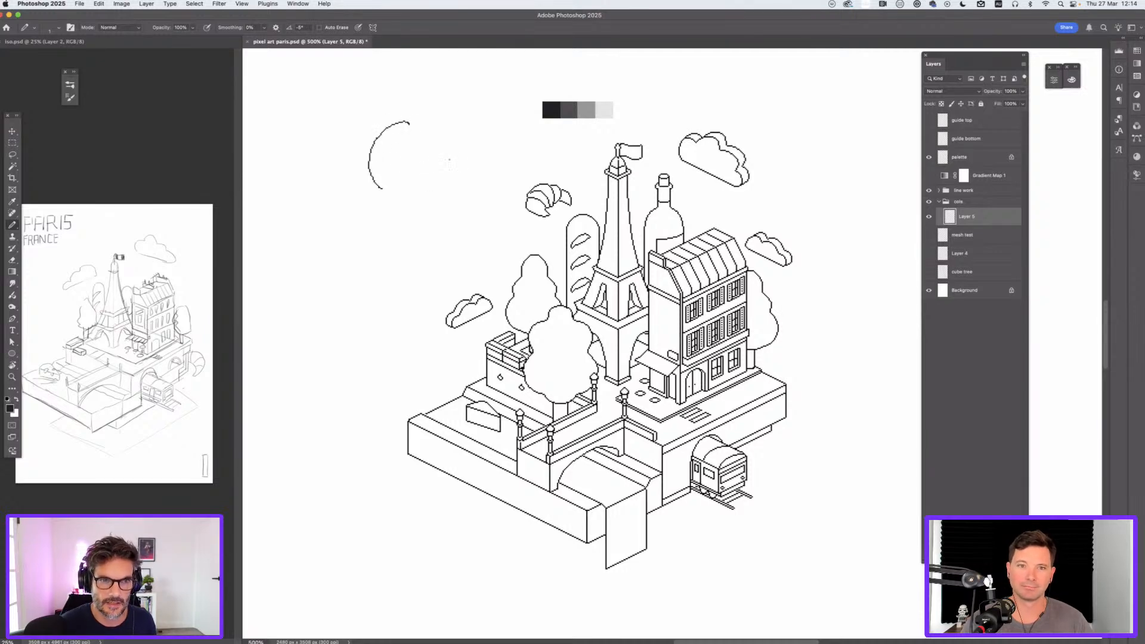
{"action": "mouse_move", "coordinate": [468, 145]}
{"action": "left_mouse_down"}
{"action": "mouse_move", "coordinate": [416, 191]}
{"action": "mouse_move", "coordinate": [428, 231]}
{"action": "mouse_move", "coordinate": [508, 221]}
{"action": "mouse_move", "coordinate": [468, 146]}
{"action": "mouse_move", "coordinate": [426, 148]}
{"action": "mouse_move", "coordinate": [409, 123]}
{"action": "left_mouse_up"}
{"action": "left_click_drag", "start_coordinate": [415, 196], "coordinate": [377, 191]}
{"action": "left_click_drag", "start_coordinate": [365, 272], "coordinate": [368, 275]}
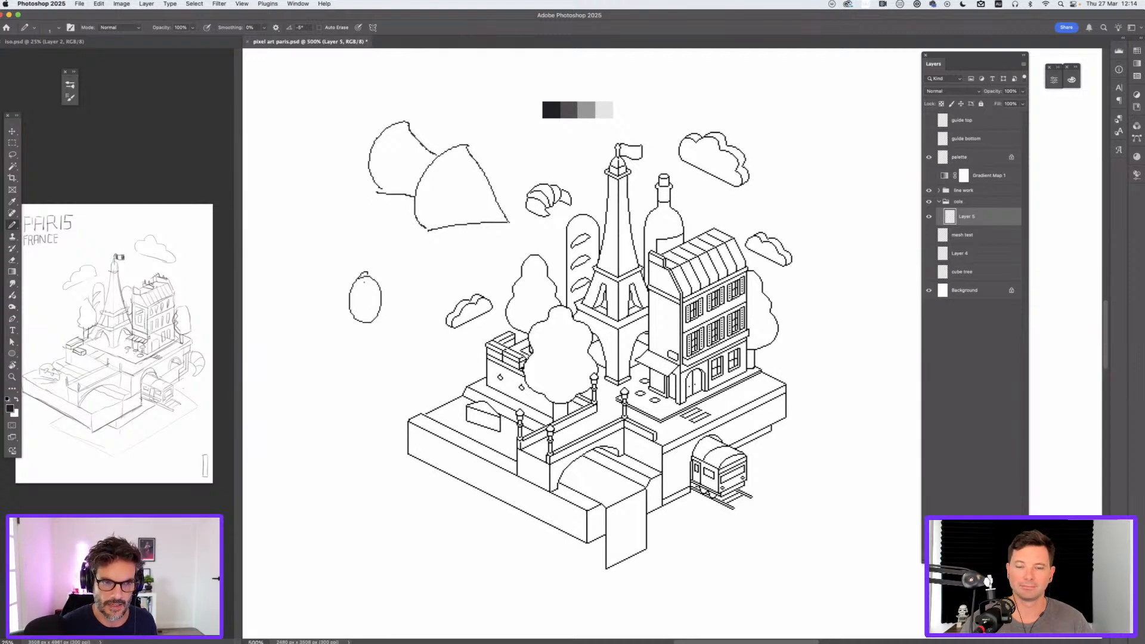
{"action": "mouse_move", "coordinate": [380, 317]}
{"action": "left_mouse_down"}
{"action": "mouse_move", "coordinate": [400, 286]}
{"action": "mouse_move", "coordinate": [395, 264]}
{"action": "mouse_move", "coordinate": [401, 288]}
{"action": "mouse_move", "coordinate": [409, 252]}
{"action": "mouse_move", "coordinate": [393, 302]}
{"action": "mouse_move", "coordinate": [429, 258]}
{"action": "left_mouse_up"}
{"action": "left_click_drag", "start_coordinate": [405, 249], "coordinate": [431, 259]}
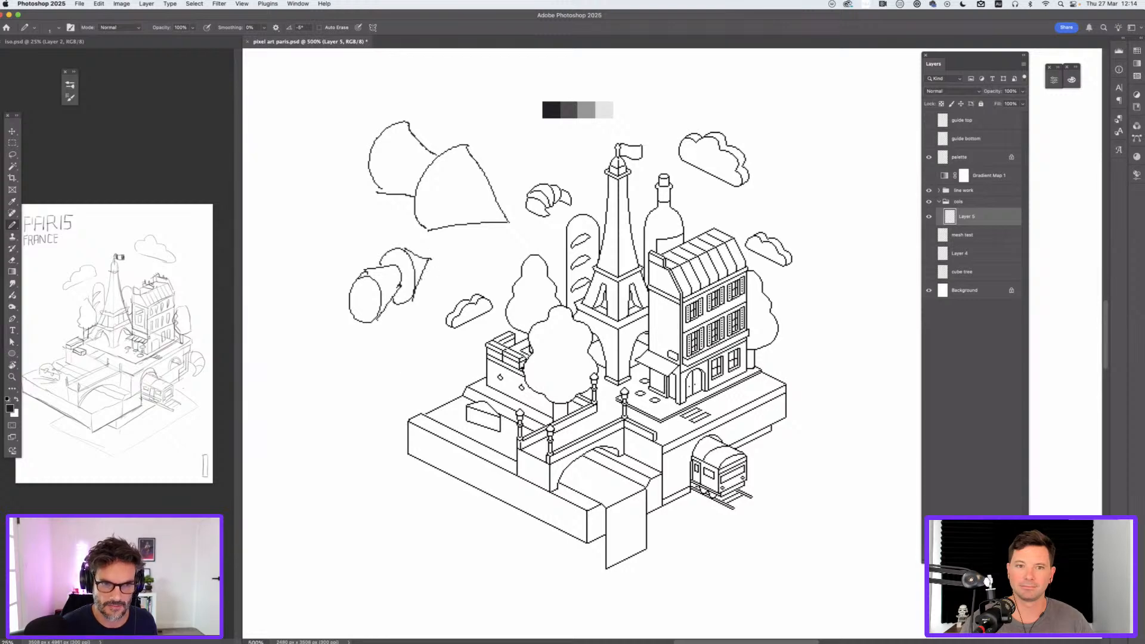
Step: Lasso and delete the small oval cluster and the large overlapping sketch, clearing each selection
{"action": "key", "text": "l"}
{"action": "mouse_move", "coordinate": [456, 258]}
{"action": "left_mouse_down"}
{"action": "mouse_move", "coordinate": [329, 311]}
{"action": "mouse_move", "coordinate": [404, 251]}
{"action": "mouse_move", "coordinate": [459, 260]}
{"action": "left_mouse_up"}
{"action": "key", "text": "Delete"}
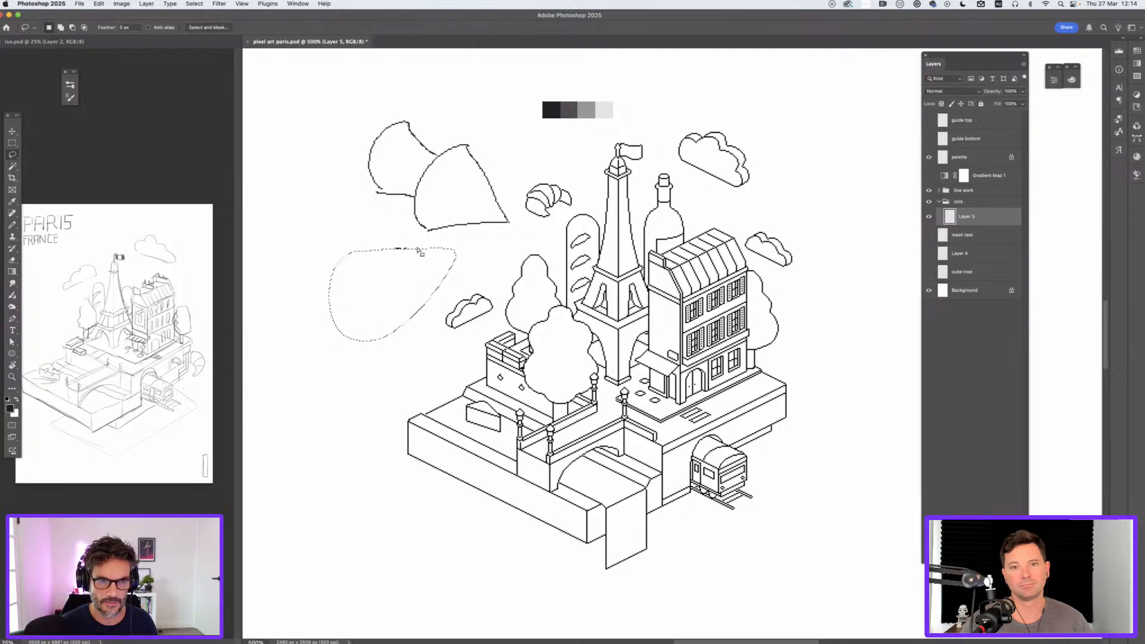
{"action": "key", "text": "super+d"}
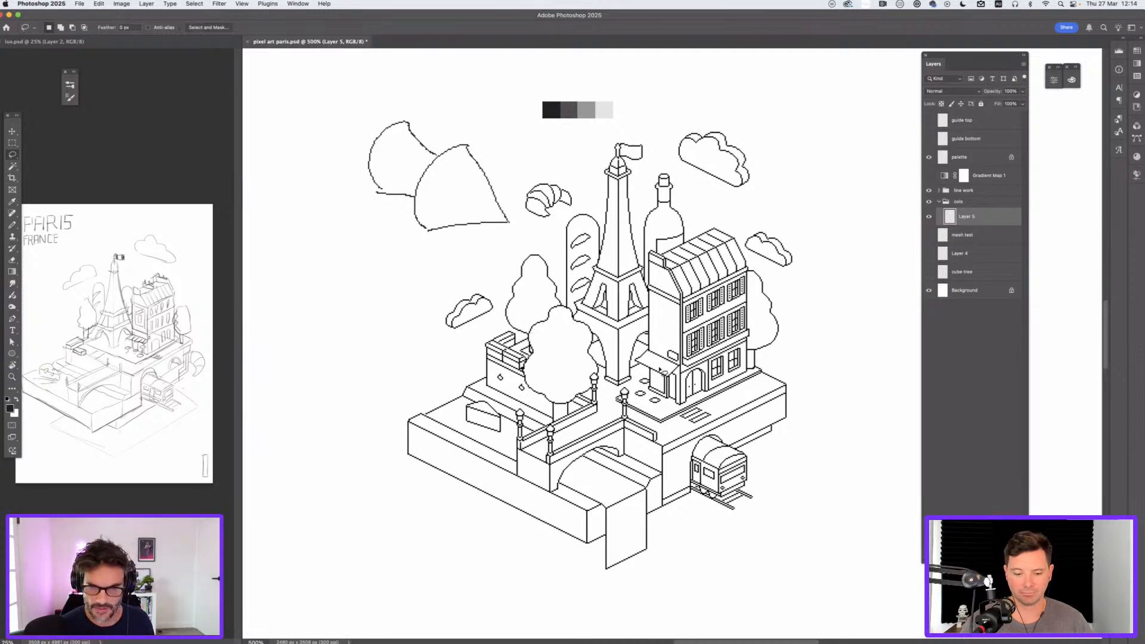
{"action": "mouse_move", "coordinate": [500, 179]}
{"action": "left_mouse_down"}
{"action": "mouse_move", "coordinate": [523, 230]}
{"action": "mouse_move", "coordinate": [361, 179]}
{"action": "mouse_move", "coordinate": [502, 173]}
{"action": "mouse_move", "coordinate": [506, 190]}
{"action": "left_mouse_up"}
{"action": "key", "text": "Delete"}
{"action": "key", "text": "super+d"}
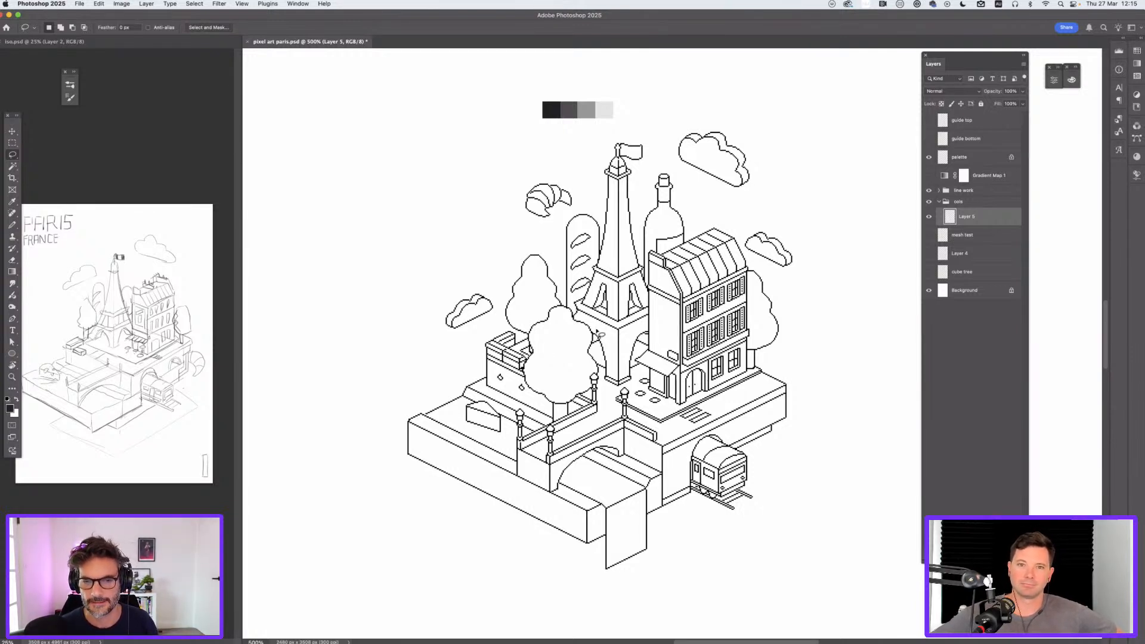
Step: Draw a freehand pencil arrow below the platform, pointing up toward the scene, and undo its strokes
{"action": "left_click_drag", "start_coordinate": [600, 408], "coordinate": [653, 330]}
{"action": "key", "text": "b"}
{"action": "mouse_move", "coordinate": [399, 510]}
{"action": "left_mouse_down"}
{"action": "mouse_move", "coordinate": [490, 438]}
{"action": "mouse_move", "coordinate": [504, 447]}
{"action": "mouse_move", "coordinate": [471, 481]}
{"action": "left_mouse_up"}
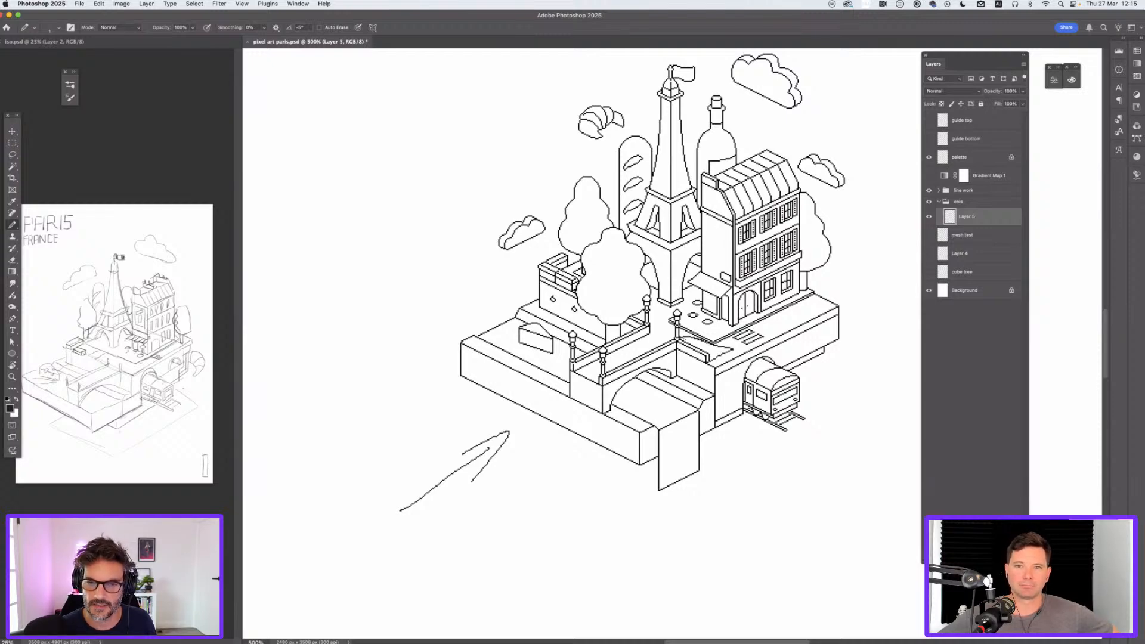
{"action": "key", "text": "super+z"}
{"action": "key", "text": "super+z"}
{"action": "key", "text": "super+z"}
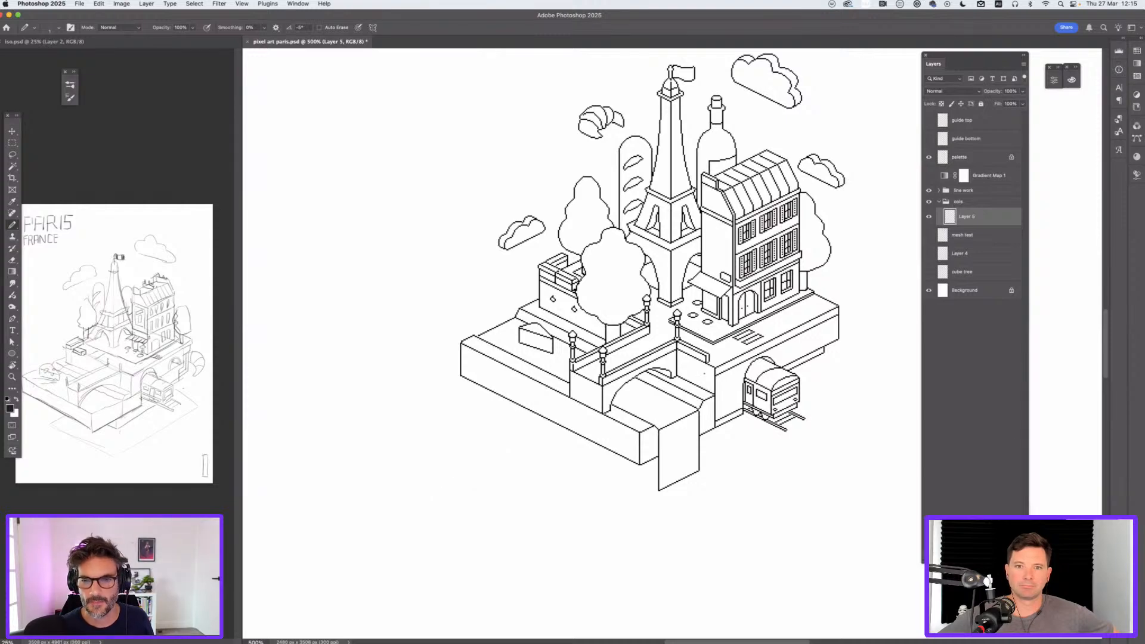
Step: Draw another freehand arrow above the small cloud, pointing down toward the scene, and undo it
{"action": "left_click_drag", "start_coordinate": [431, 159], "coordinate": [453, 166]}
{"action": "left_click_drag", "start_coordinate": [432, 174], "coordinate": [437, 135]}
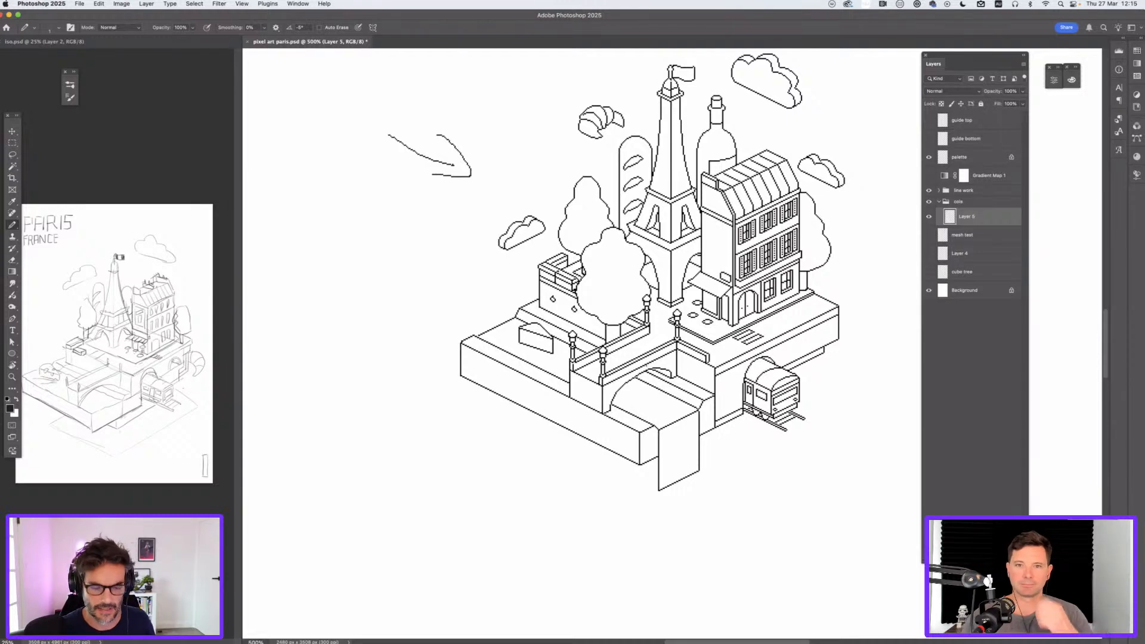
{"action": "key", "text": "super+z"}
{"action": "key", "text": "super+z"}
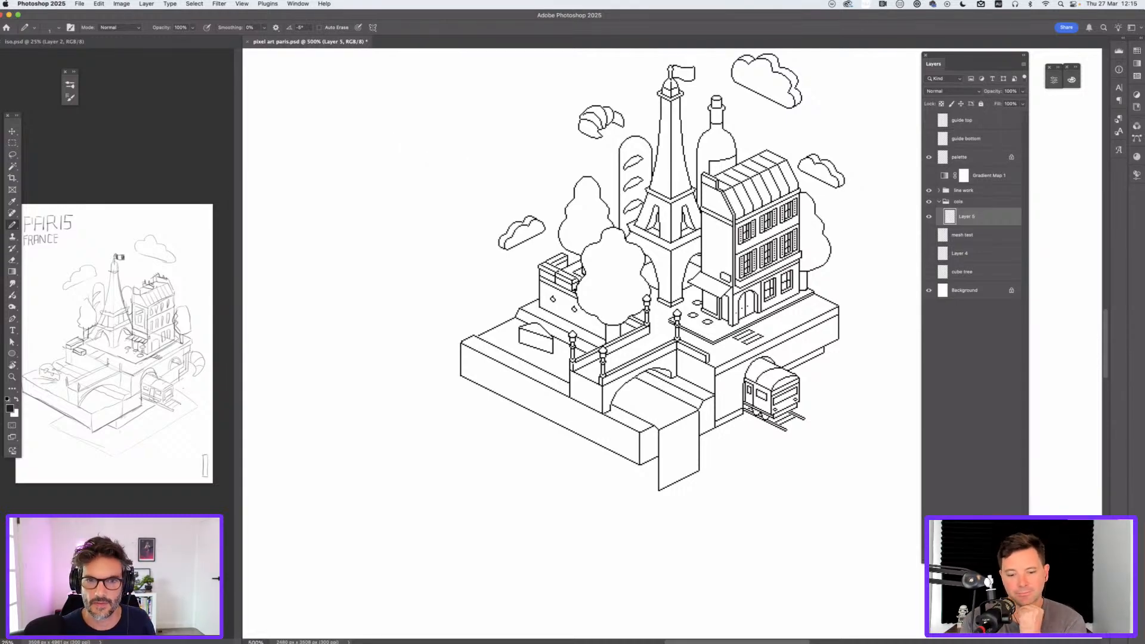
Step: Sample the third, mid-grey palette swatch as the drawing color for the Pencil tool
{"action": "scroll", "coordinate": [681, 358], "scroll_direction": "up", "scroll_amount": 5}
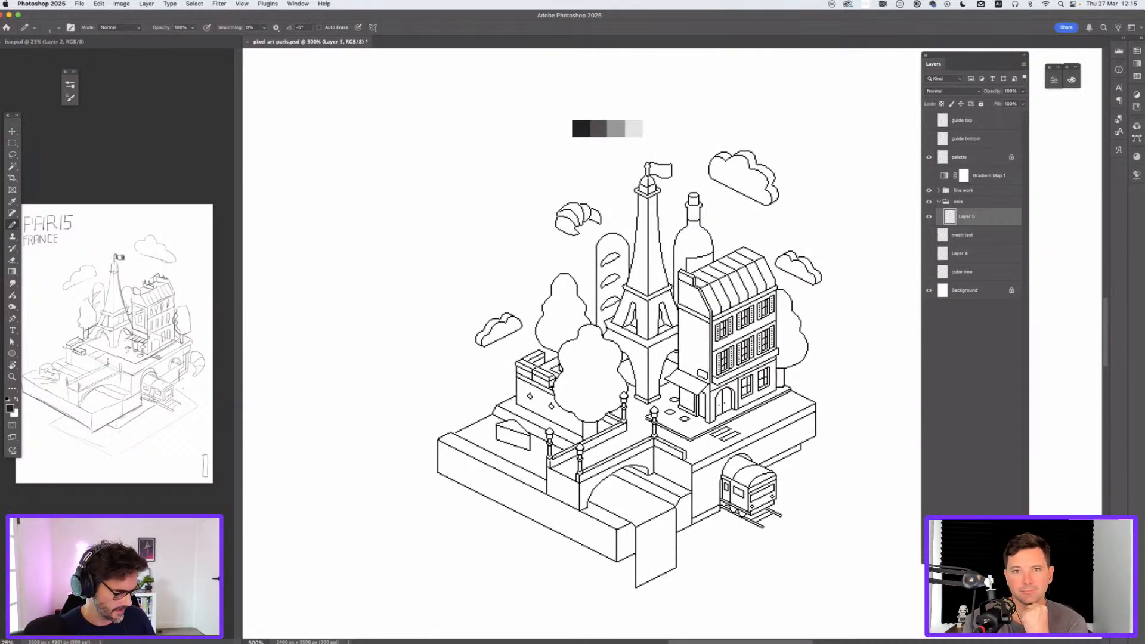
{"action": "key", "text": "i"}
{"action": "left_click", "coordinate": [619, 126]}
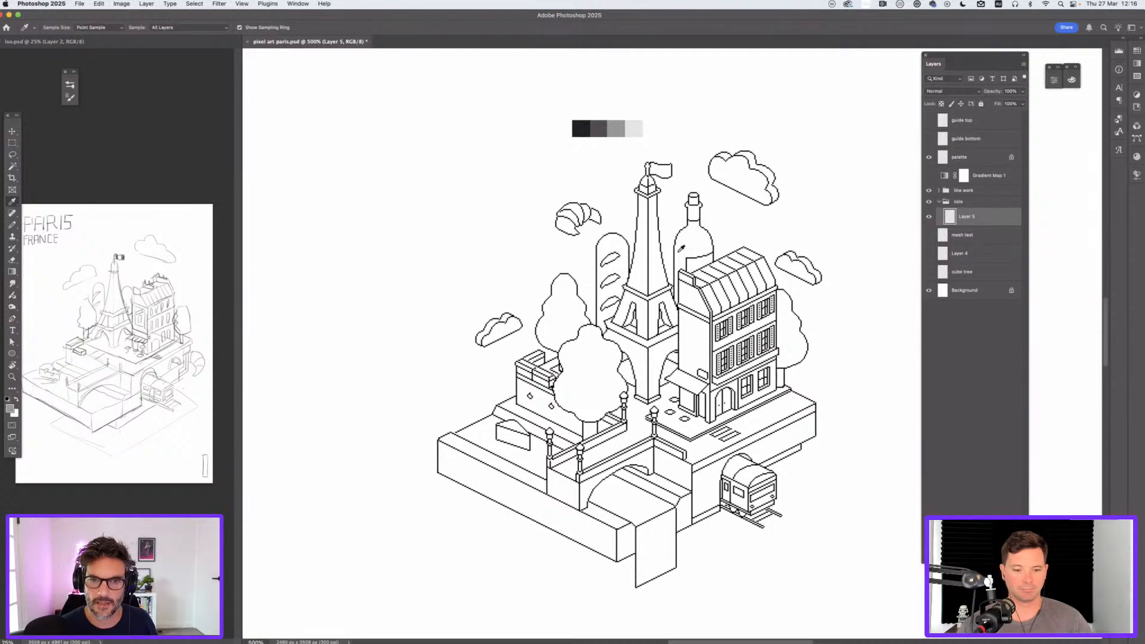
{"action": "left_click", "coordinate": [618, 126]}
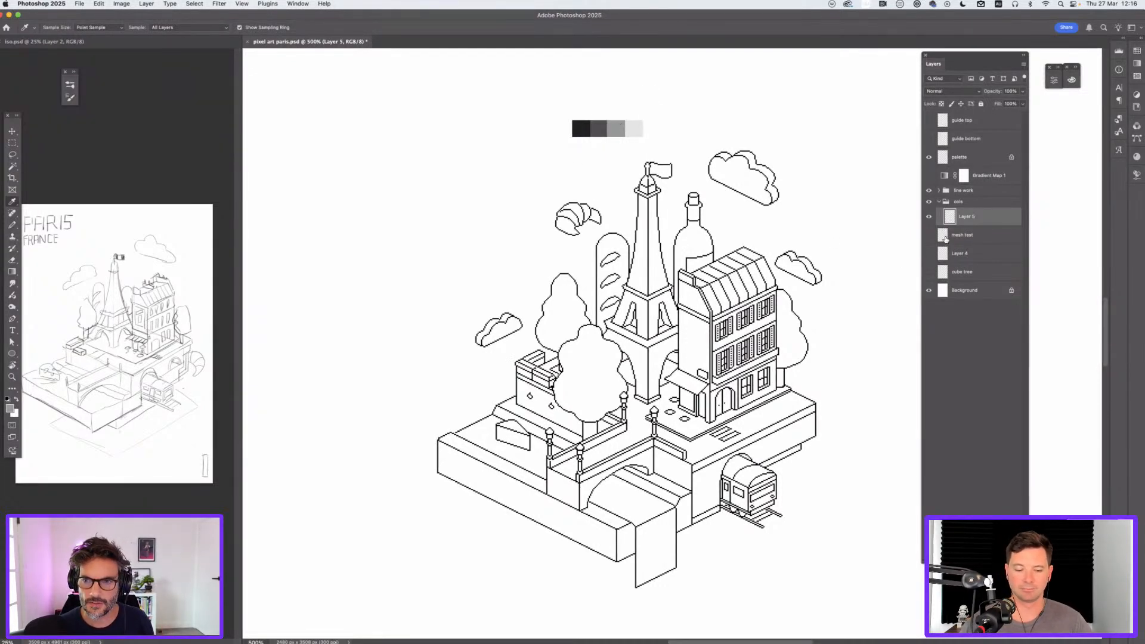
{"action": "key", "text": "b"}
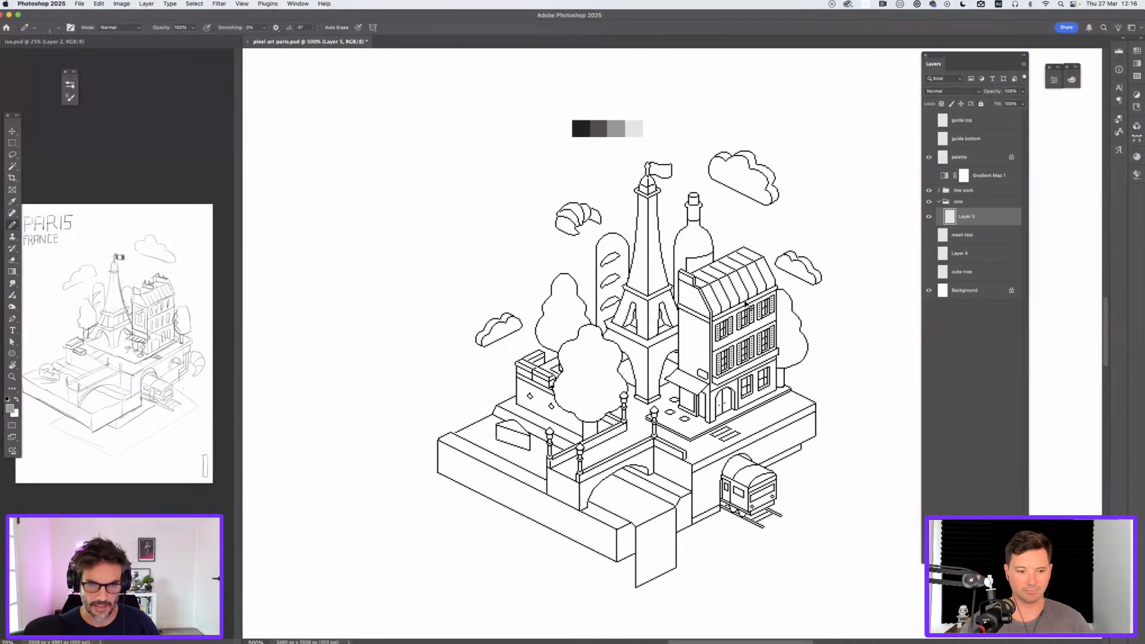
Step: Try shading the baguette's inner edge with a thick mid-grey pencil band, and undo the strokes
{"action": "scroll", "coordinate": [606, 347], "scroll_direction": "up", "scroll_amount": 5}
{"action": "scroll", "coordinate": [605, 347], "scroll_direction": "up", "scroll_amount": 3}
{"action": "scroll", "coordinate": [620, 358], "scroll_direction": "left", "scroll_amount": 5}
{"action": "left_click_drag", "start_coordinate": [637, 373], "coordinate": [619, 376]}
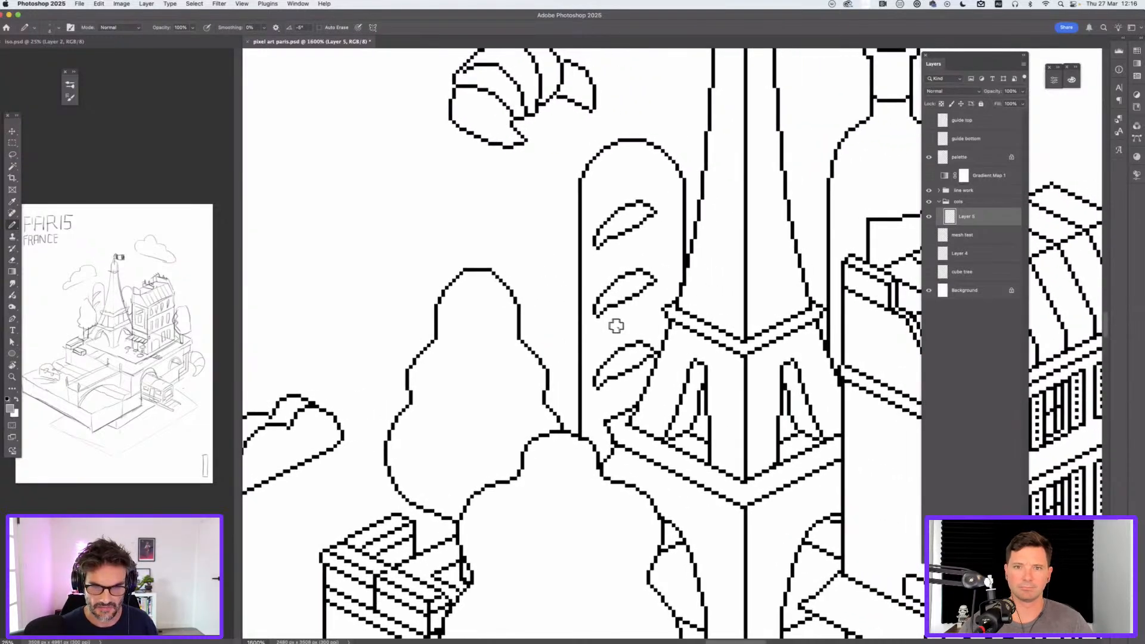
{"action": "mouse_move", "coordinate": [590, 334]}
{"action": "left_mouse_down"}
{"action": "mouse_move", "coordinate": [590, 344]}
{"action": "mouse_move", "coordinate": [590, 184]}
{"action": "mouse_move", "coordinate": [619, 150]}
{"action": "mouse_move", "coordinate": [645, 153]}
{"action": "mouse_move", "coordinate": [671, 197]}
{"action": "mouse_move", "coordinate": [669, 298]}
{"action": "mouse_move", "coordinate": [646, 357]}
{"action": "left_mouse_up"}
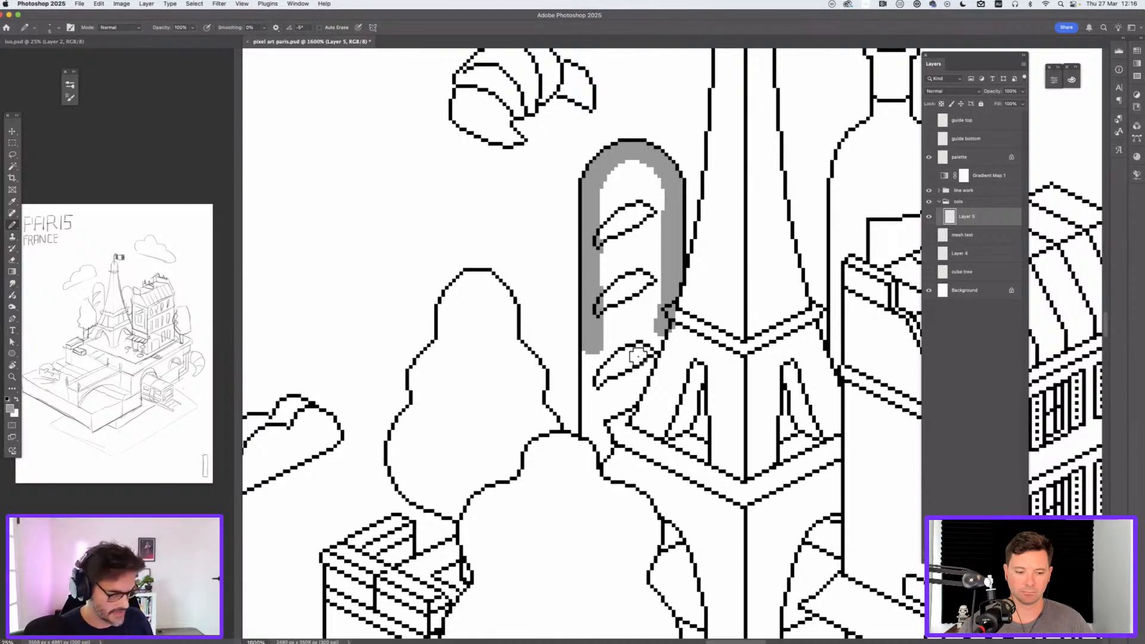
{"action": "key", "text": "ctrl+z"}
{"action": "key", "text": "ctrl+z"}
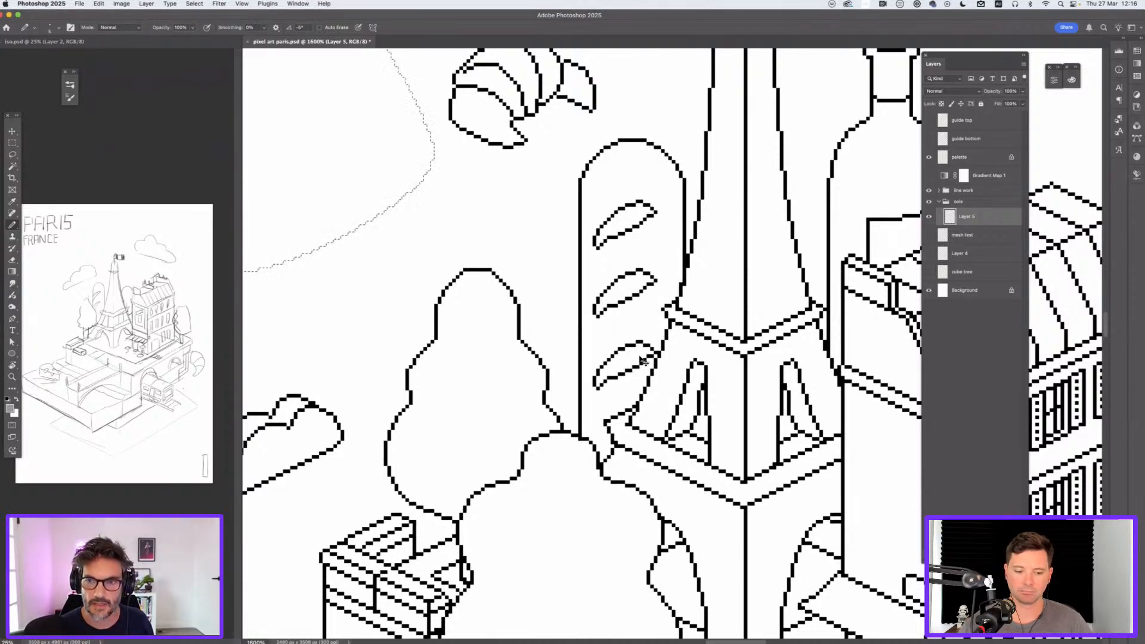
{"action": "key", "text": "ctrl+z"}
Step: Duplicate the line work group, merge the copy into a single layer, and hide the original group
{"action": "scroll", "coordinate": [698, 357], "scroll_direction": "down", "scroll_amount": 3}
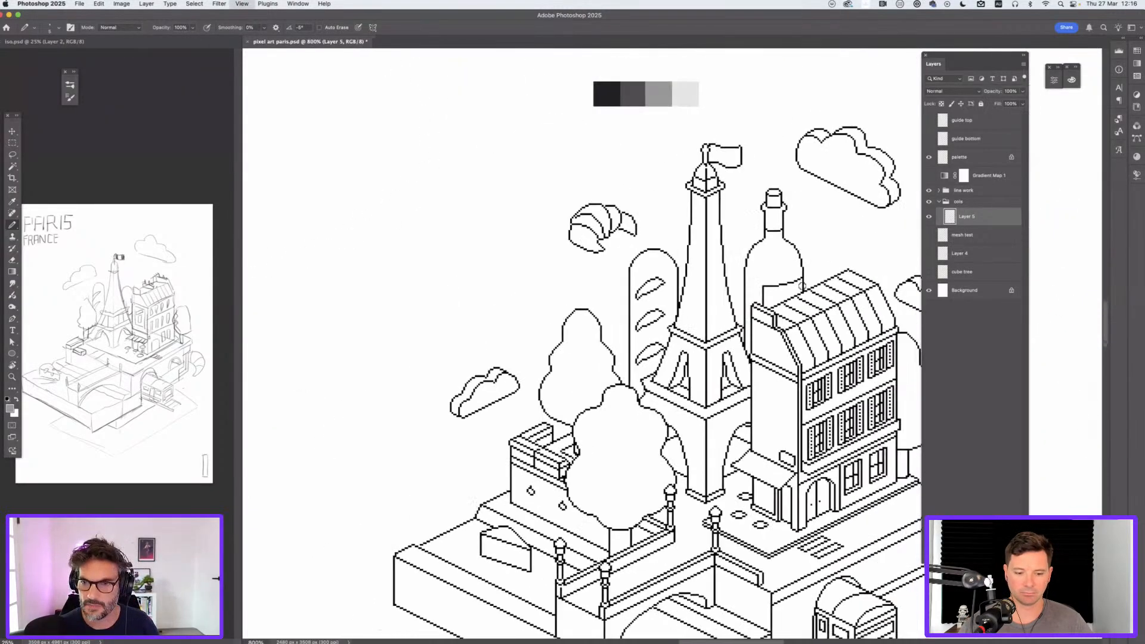
{"action": "left_click", "coordinate": [972, 191]}
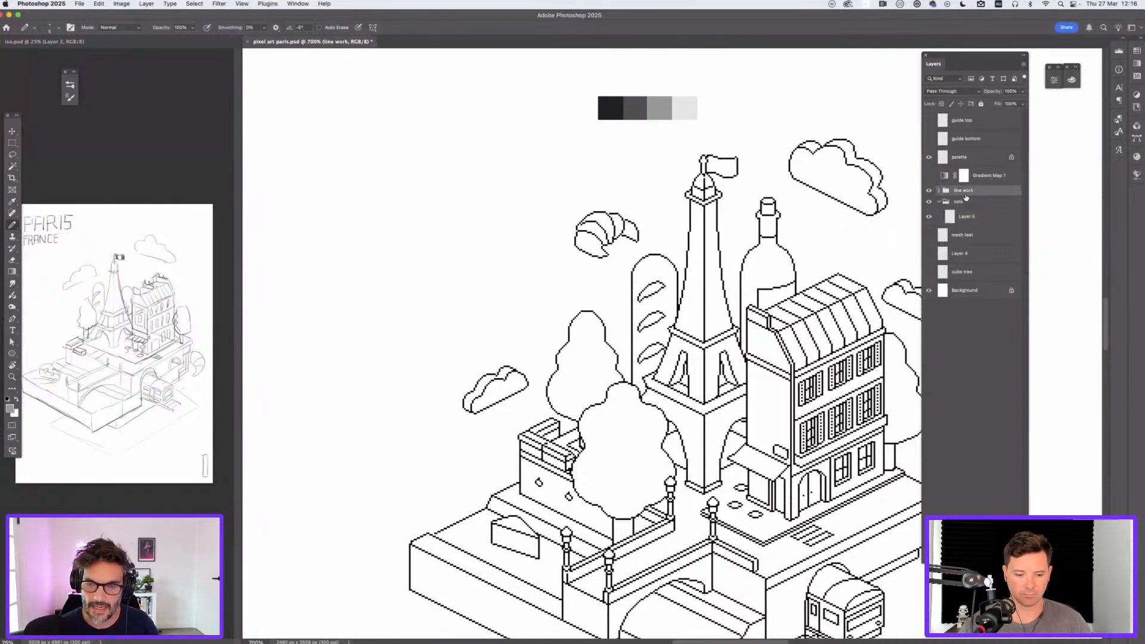
{"action": "key", "text": "super+j"}
{"action": "key", "text": "super+e"}
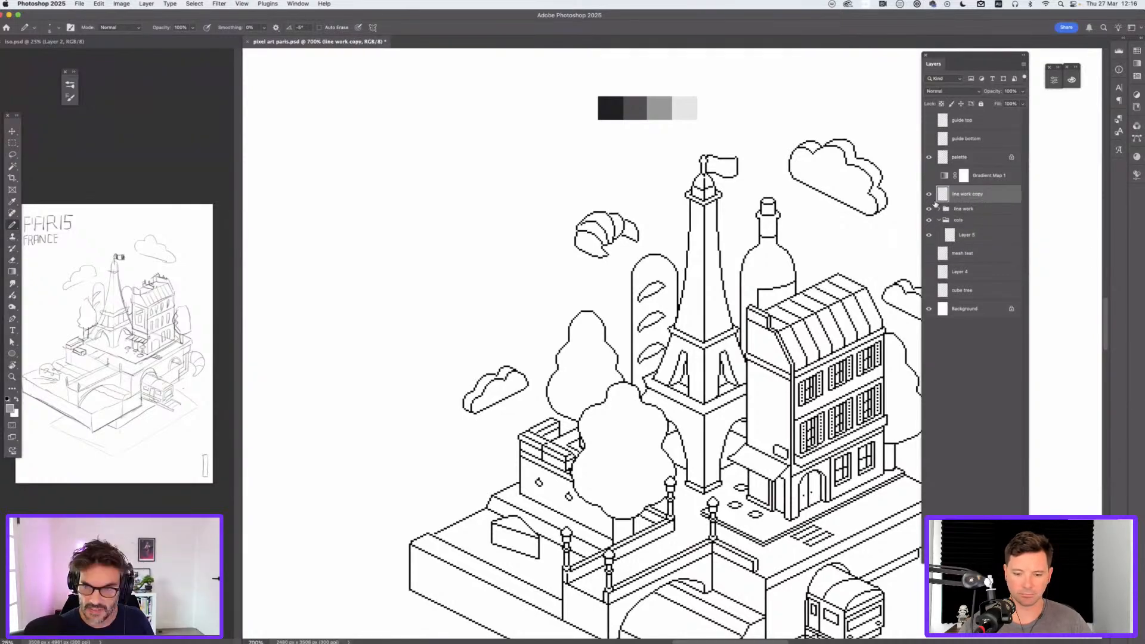
{"action": "left_click", "coordinate": [928, 197]}
{"action": "left_click", "coordinate": [928, 199]}
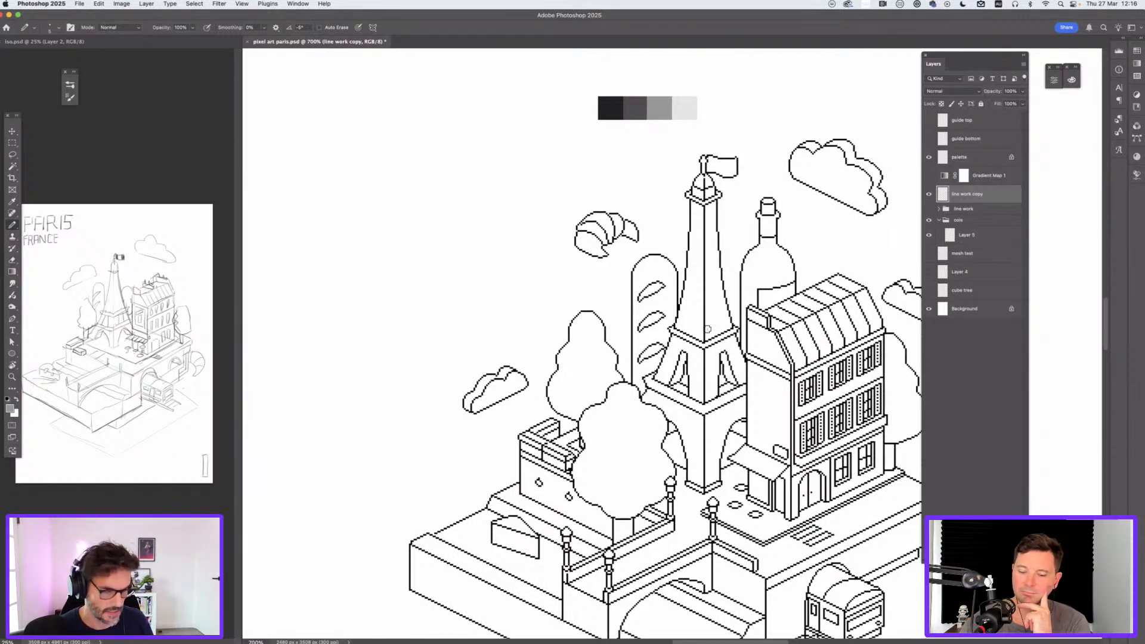
Step: Try filling the baguette and the Eiffel Tower's left faces with mid-grey using the Paint Bucket on the line work copy layer
{"action": "key", "text": "g"}
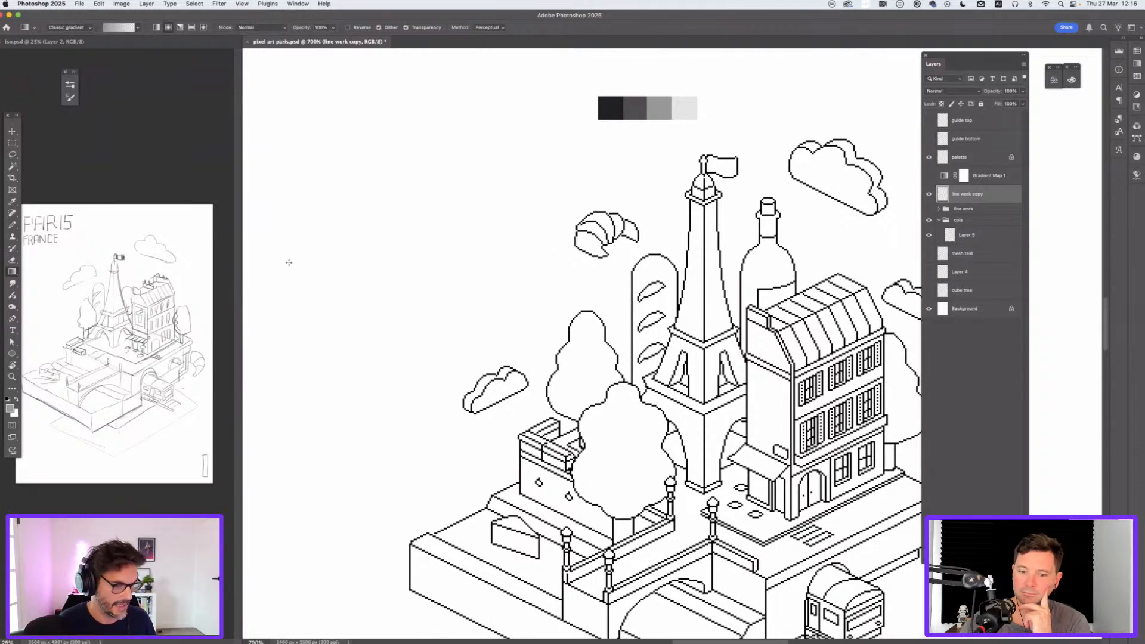
{"action": "left_click", "coordinate": [11, 272]}
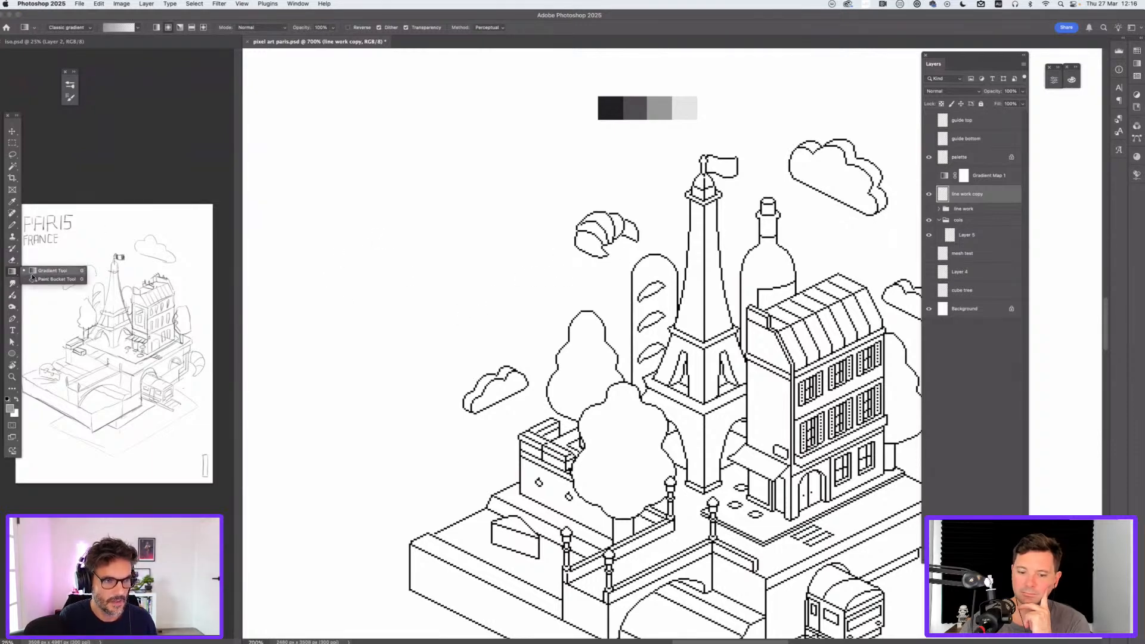
{"action": "left_click", "coordinate": [48, 282]}
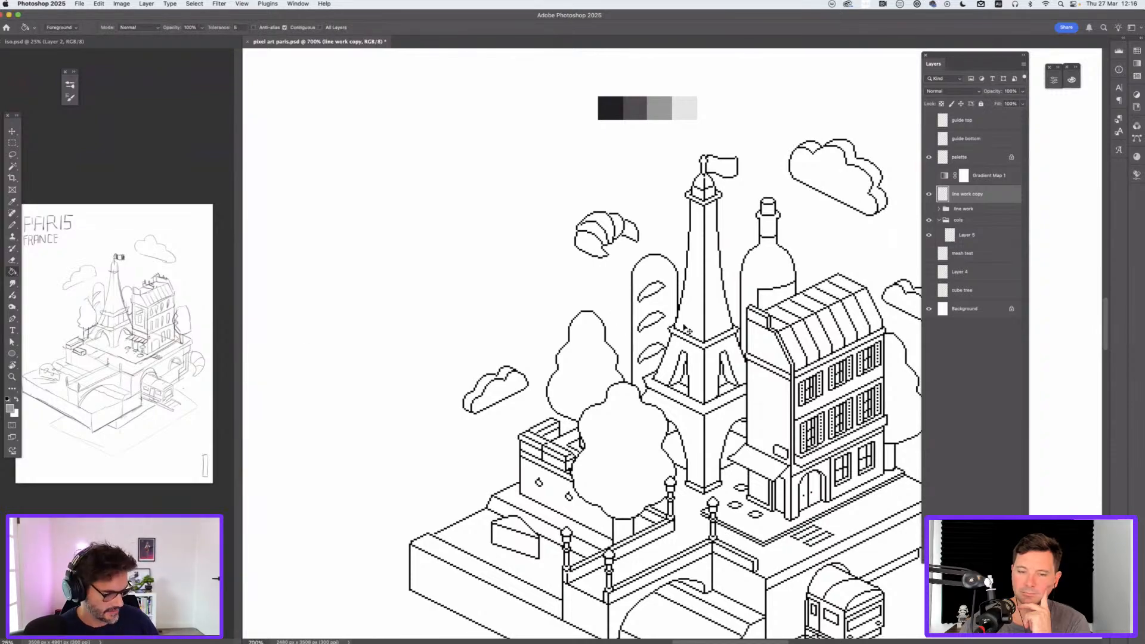
{"action": "scroll", "coordinate": [672, 341], "scroll_direction": "up", "scroll_amount": 5}
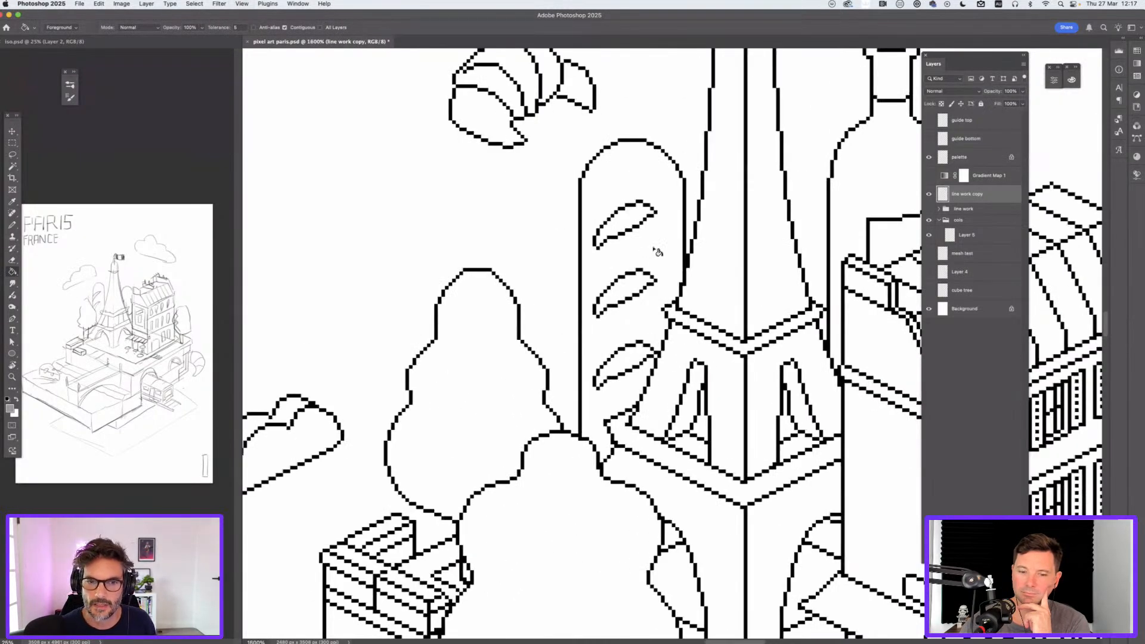
{"action": "left_click", "coordinate": [654, 250]}
{"action": "left_click", "coordinate": [708, 298]}
{"action": "left_click", "coordinate": [685, 355]}
{"action": "left_click", "coordinate": [685, 320]}
{"action": "left_click", "coordinate": [632, 356]}
{"action": "left_click", "coordinate": [633, 292]}
{"action": "left_click", "coordinate": [630, 222]}
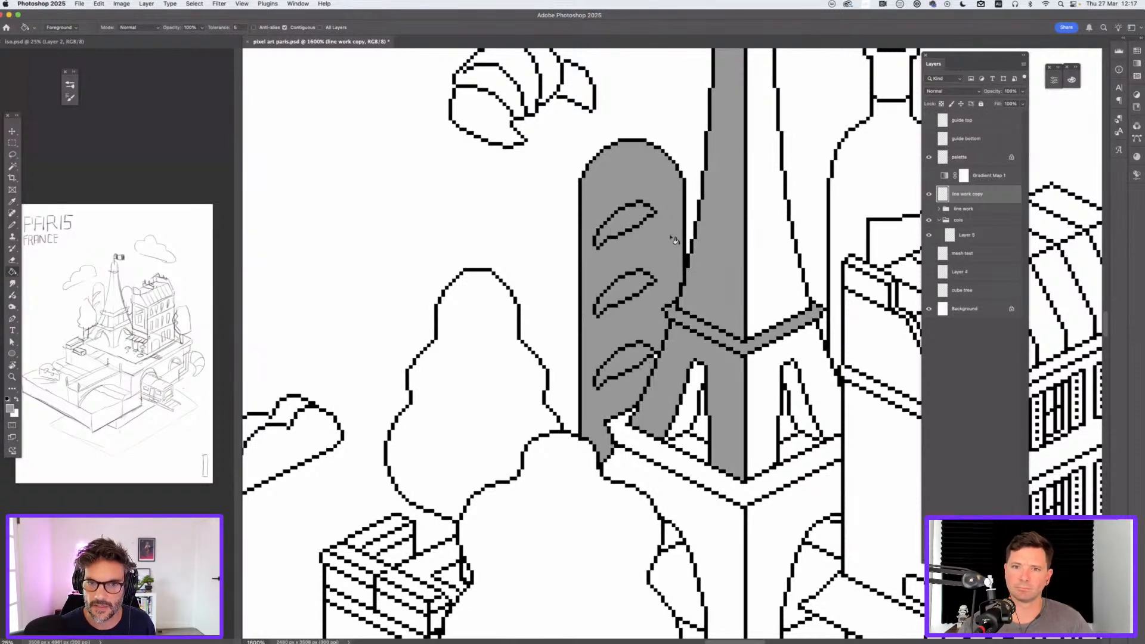
Step: Try filling the tower's right faces, the platform band under the arches and the arch bases with mid-grey
{"action": "left_click", "coordinate": [762, 281]}
{"action": "left_click", "coordinate": [808, 369]}
{"action": "left_click", "coordinate": [796, 394]}
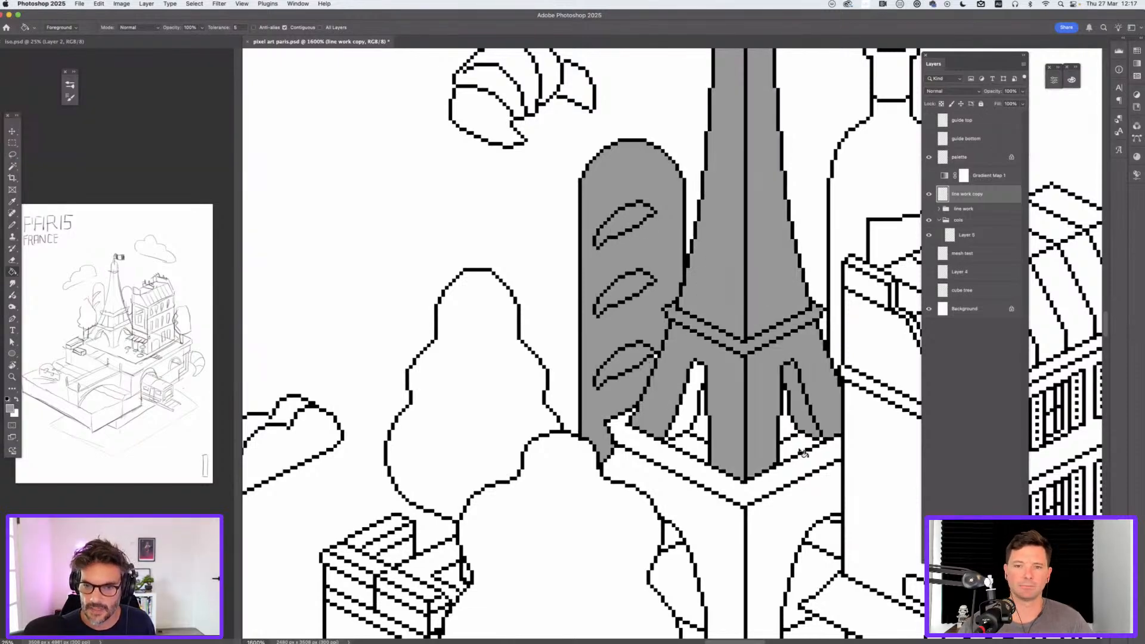
{"action": "left_click", "coordinate": [804, 452]}
{"action": "left_click", "coordinate": [800, 471]}
{"action": "left_click", "coordinate": [702, 450]}
{"action": "left_click", "coordinate": [689, 424]}
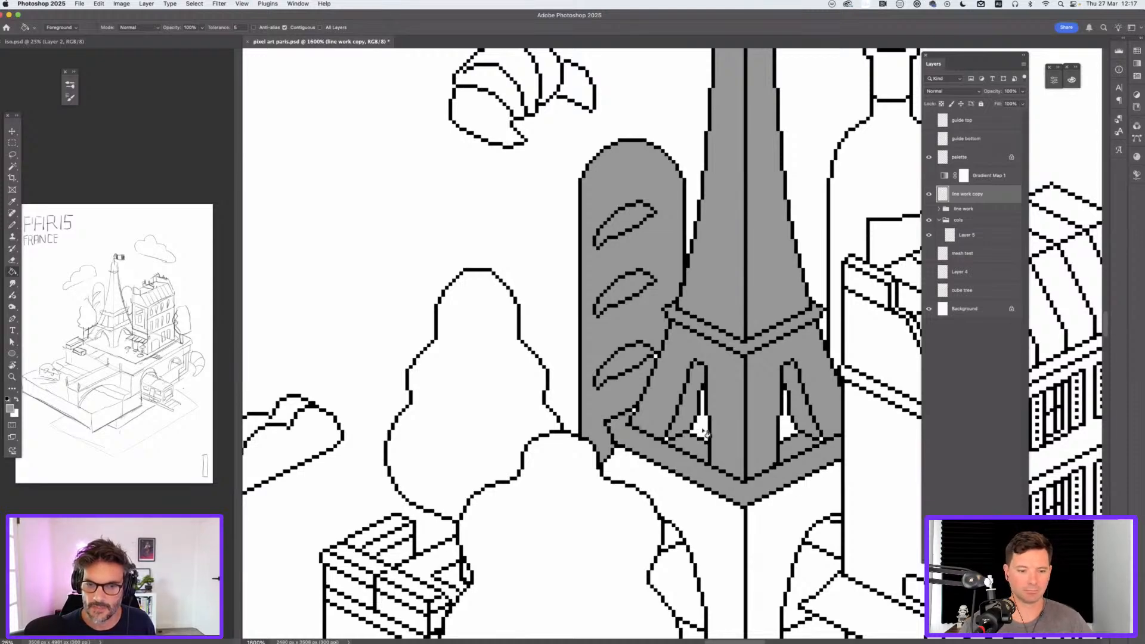
Step: Try filling the remaining arch opening, the wine bottle and the building roof's side face with mid-grey
{"action": "left_click", "coordinate": [787, 420]}
{"action": "left_click", "coordinate": [865, 346]}
{"action": "left_click", "coordinate": [844, 244]}
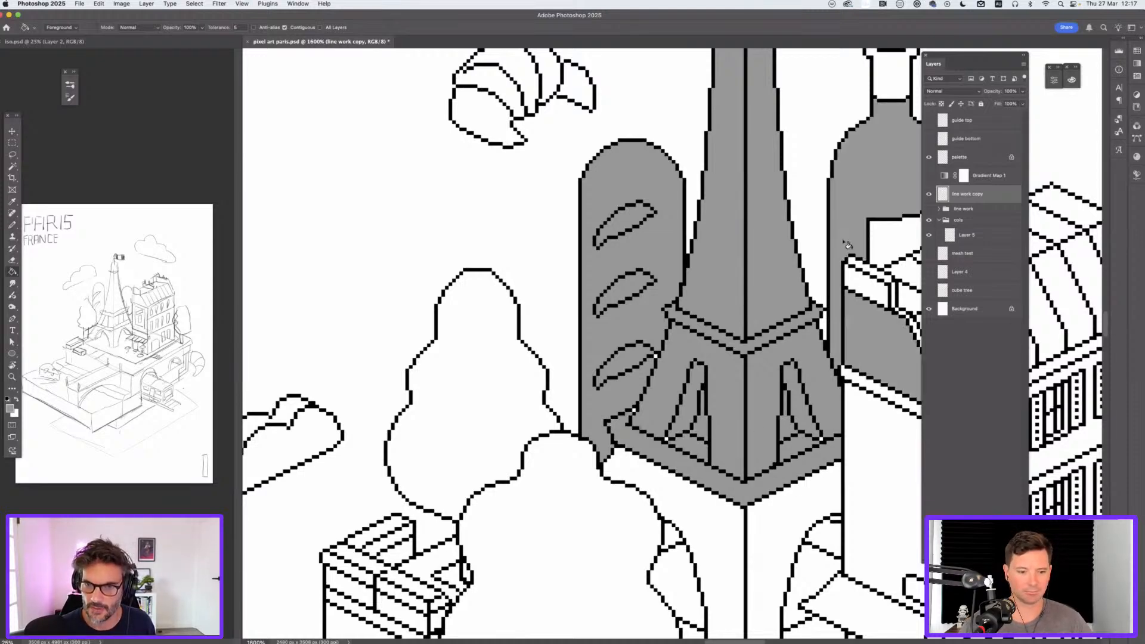
{"action": "scroll", "coordinate": [785, 329], "scroll_direction": "up", "scroll_amount": 10}
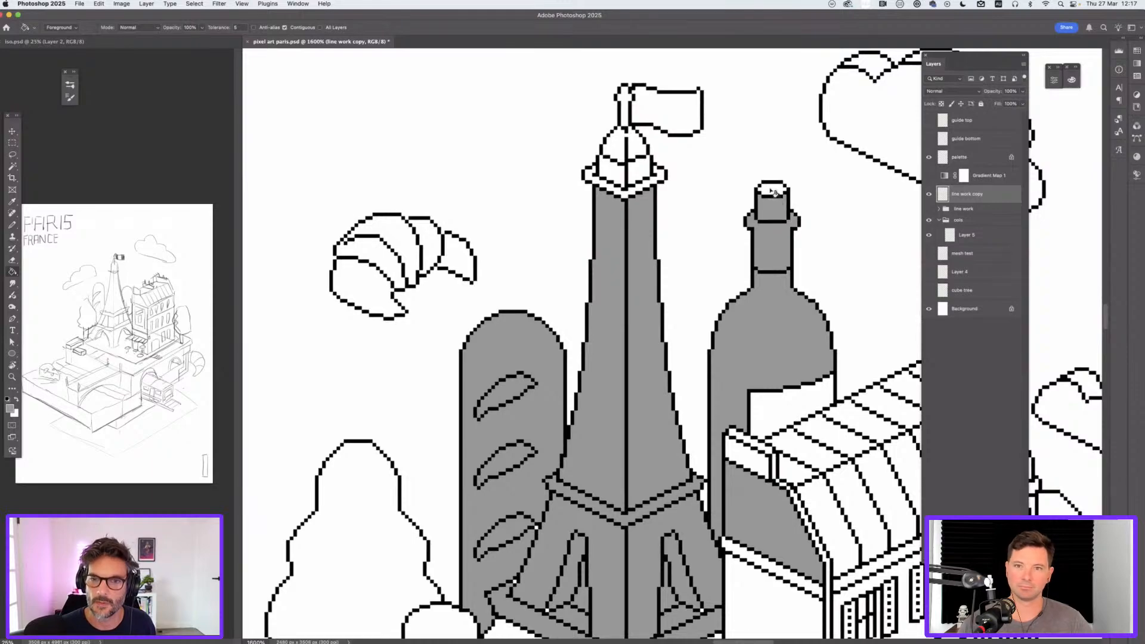
{"action": "scroll", "coordinate": [652, 408], "scroll_direction": "down", "scroll_amount": 5}
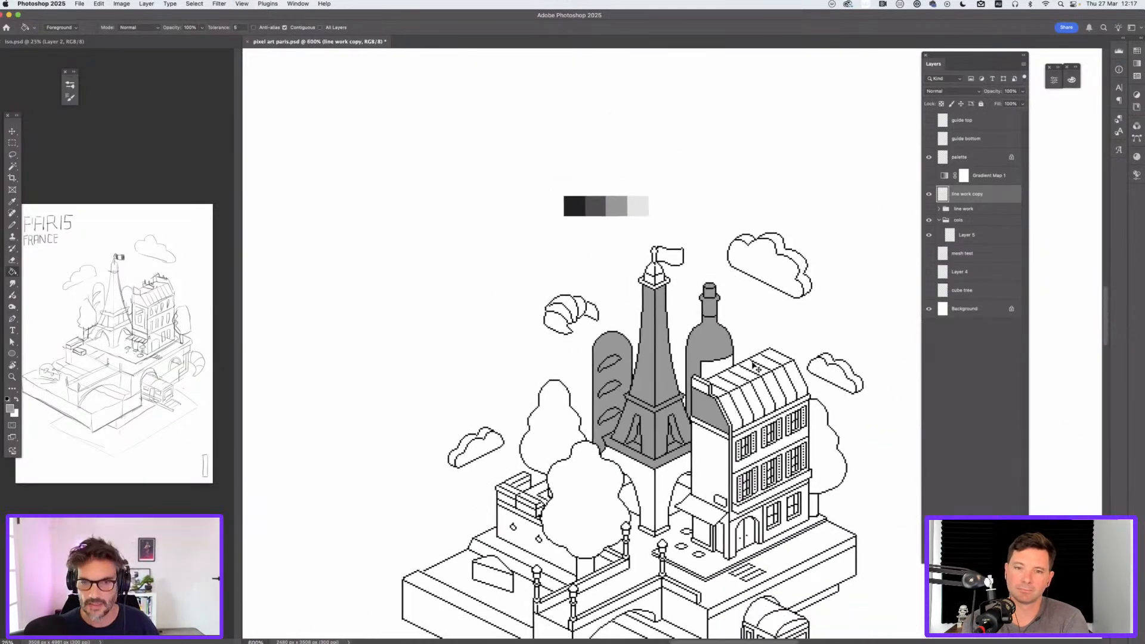
{"action": "left_click", "coordinate": [701, 401]}
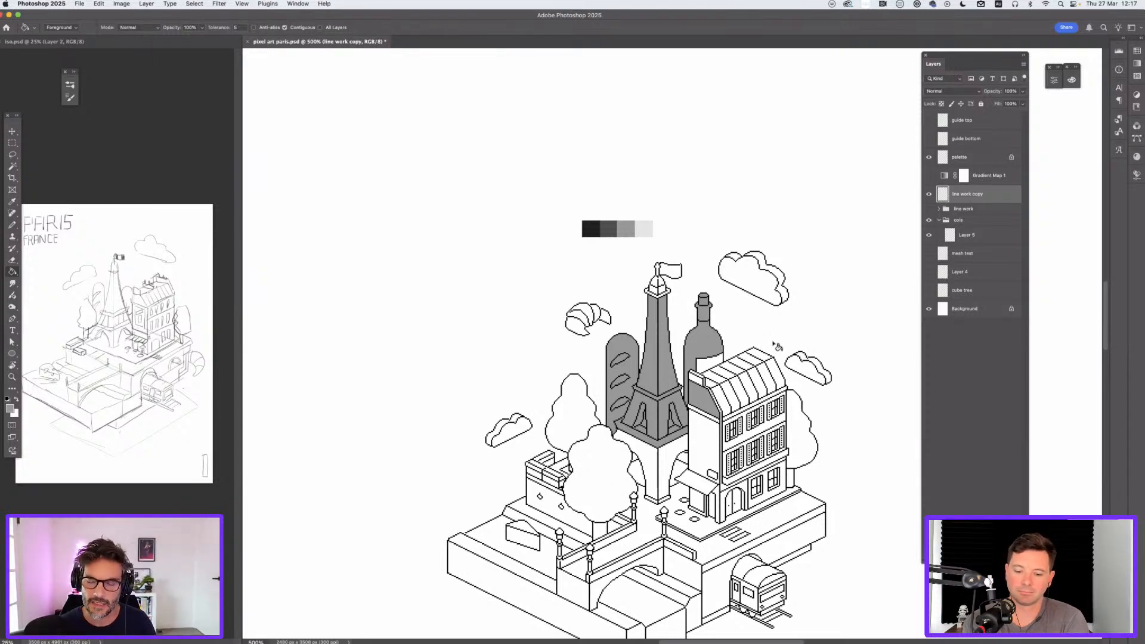
Step: Undo all the mid-grey fills on the line work copy layer, and switch that layer's visibility off and back on
{"action": "key", "text": "super+z"}
{"action": "key", "text": "super+z"}
{"action": "key", "text": "super+z"}
{"action": "key", "text": "super+z"}
{"action": "key", "text": "super+z"}
{"action": "key", "text": "super+z"}
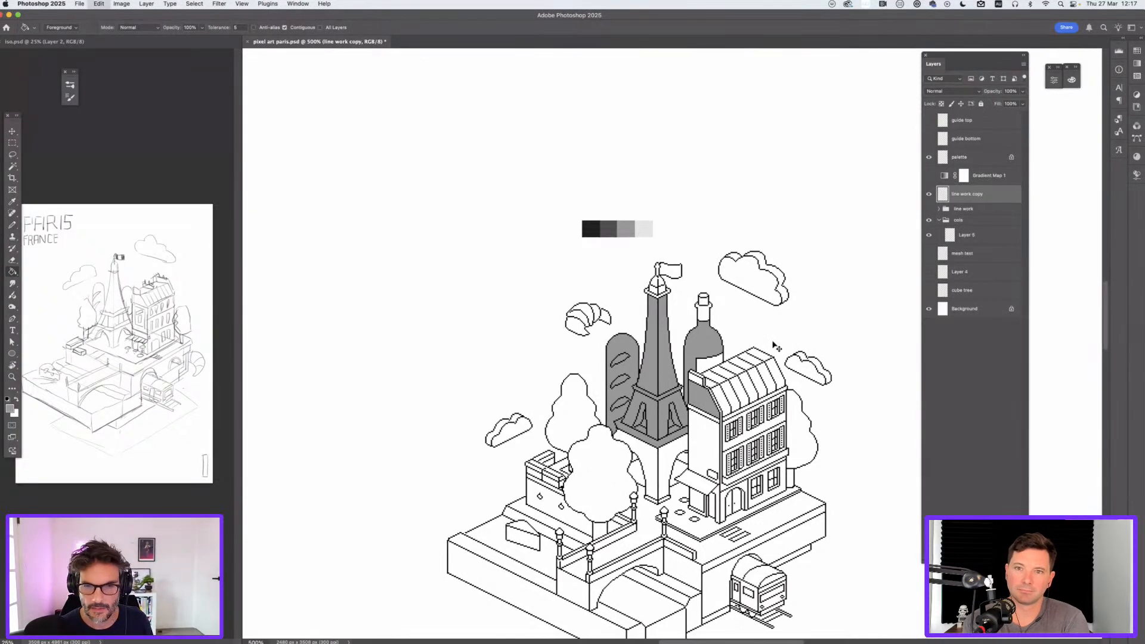
{"action": "key", "text": "super+z"}
{"action": "key", "text": "super+z"}
{"action": "key", "text": "super+z"}
{"action": "key", "text": "super+z"}
{"action": "key", "text": "super+z"}
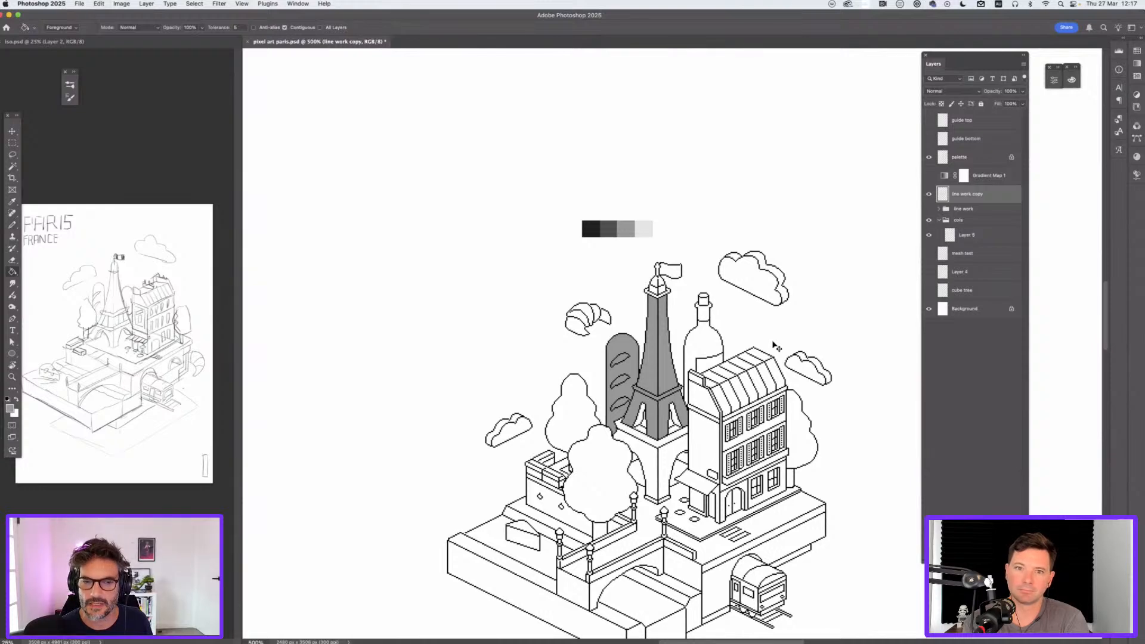
{"action": "key", "text": "super+z"}
{"action": "key", "text": "super+z"}
{"action": "key", "text": "super+z"}
{"action": "key", "text": "super+z"}
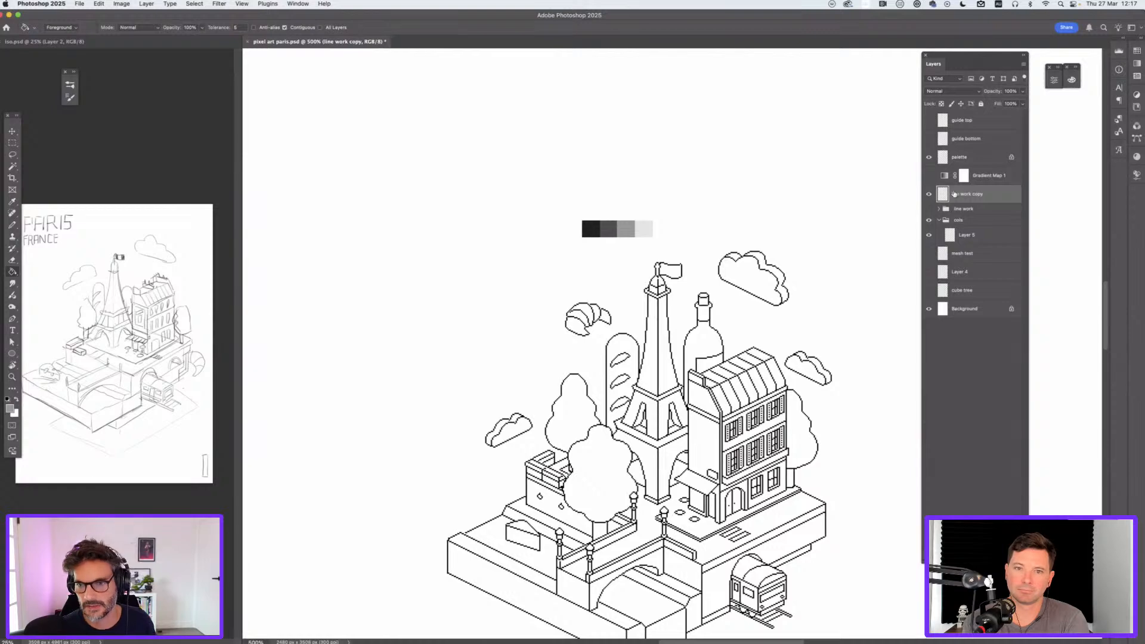
{"action": "left_click", "coordinate": [928, 194]}
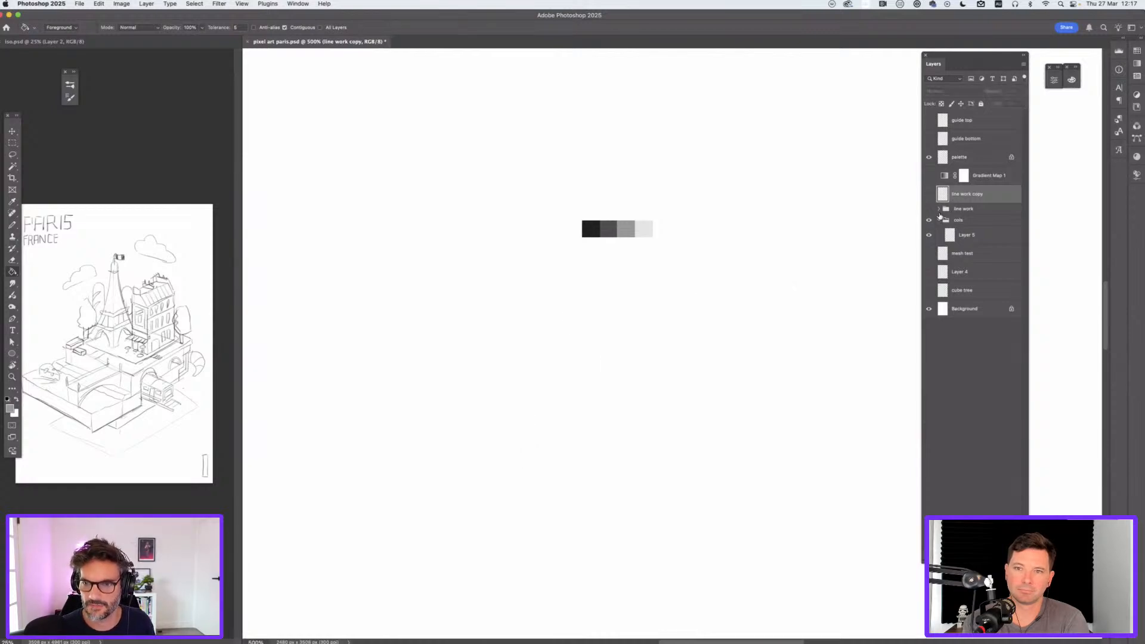
{"action": "key", "text": "super+z"}
Step: Try shading the baguette's inner edge with a mid-grey pencil band on Layer 5, and undo the strokes
{"action": "left_click", "coordinate": [964, 236]}
{"action": "key", "text": "b"}
{"action": "scroll", "coordinate": [658, 358], "scroll_direction": "up", "scroll_amount": 5}
{"action": "left_click_drag", "start_coordinate": [544, 404], "coordinate": [709, 324]}
{"action": "mouse_move", "coordinate": [635, 346]}
{"action": "left_mouse_down"}
{"action": "mouse_move", "coordinate": [641, 263]}
{"action": "mouse_move", "coordinate": [688, 241]}
{"action": "mouse_move", "coordinate": [714, 266]}
{"action": "mouse_move", "coordinate": [712, 314]}
{"action": "mouse_move", "coordinate": [717, 286]}
{"action": "mouse_move", "coordinate": [717, 371]}
{"action": "mouse_move", "coordinate": [690, 416]}
{"action": "left_mouse_up"}
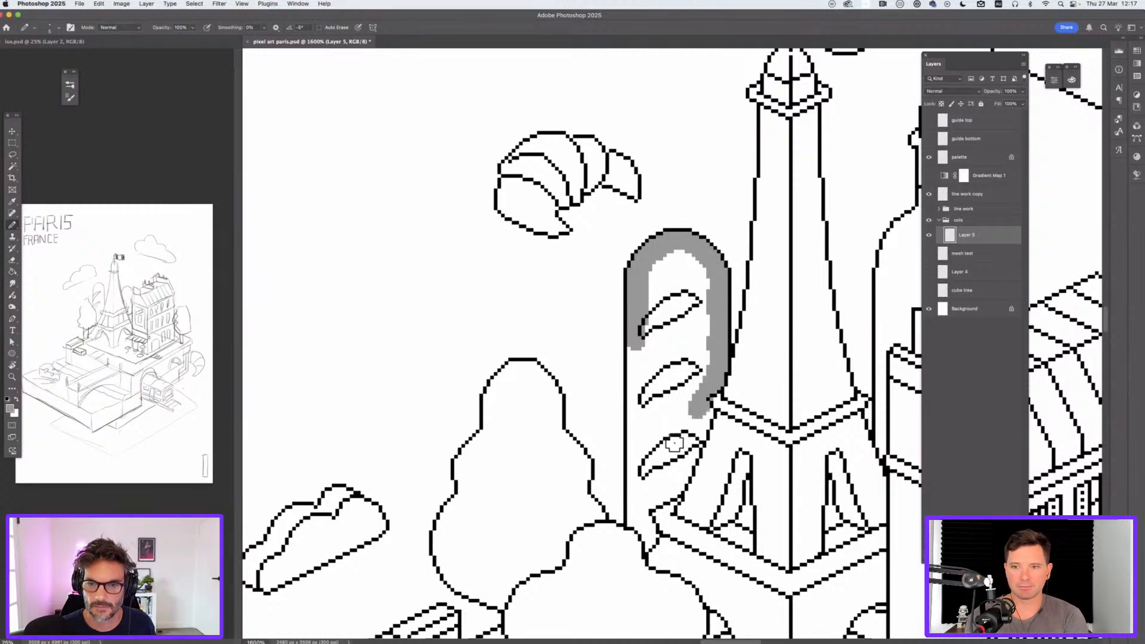
{"action": "key", "text": "super+z"}
{"action": "key", "text": "super+z"}
{"action": "key", "text": "super+z"}
{"action": "key", "text": "super+z"}
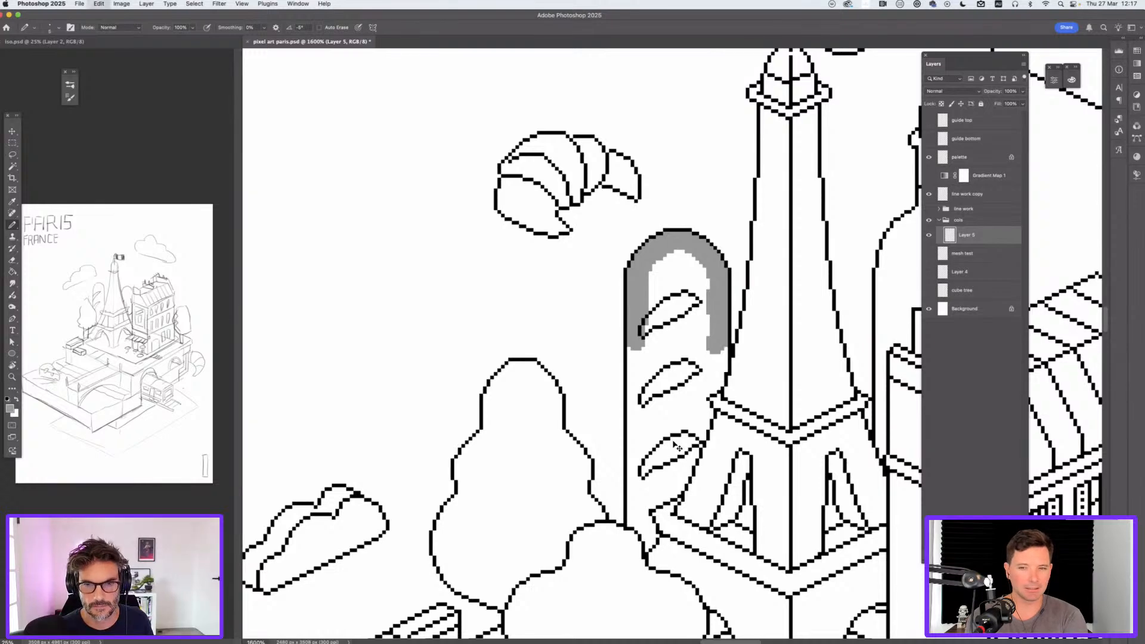
{"action": "key", "text": "super+z"}
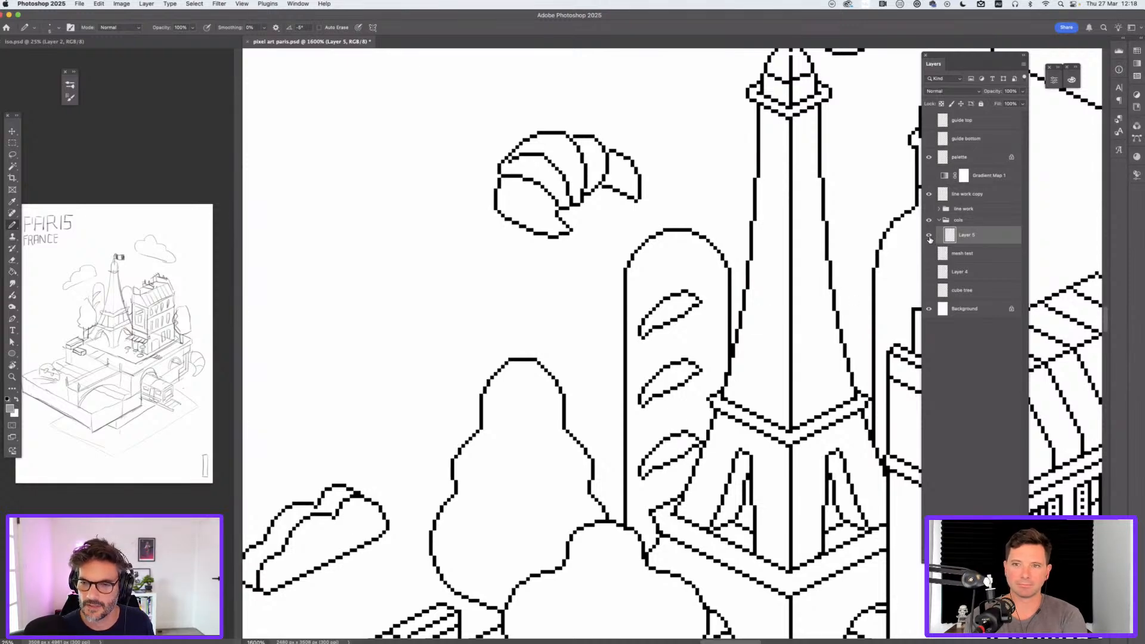
Step: Fill the baguette and the tower's left arch face with mid-grey on the line work copy layer using the Paint Bucket
{"action": "left_click", "coordinate": [968, 195]}
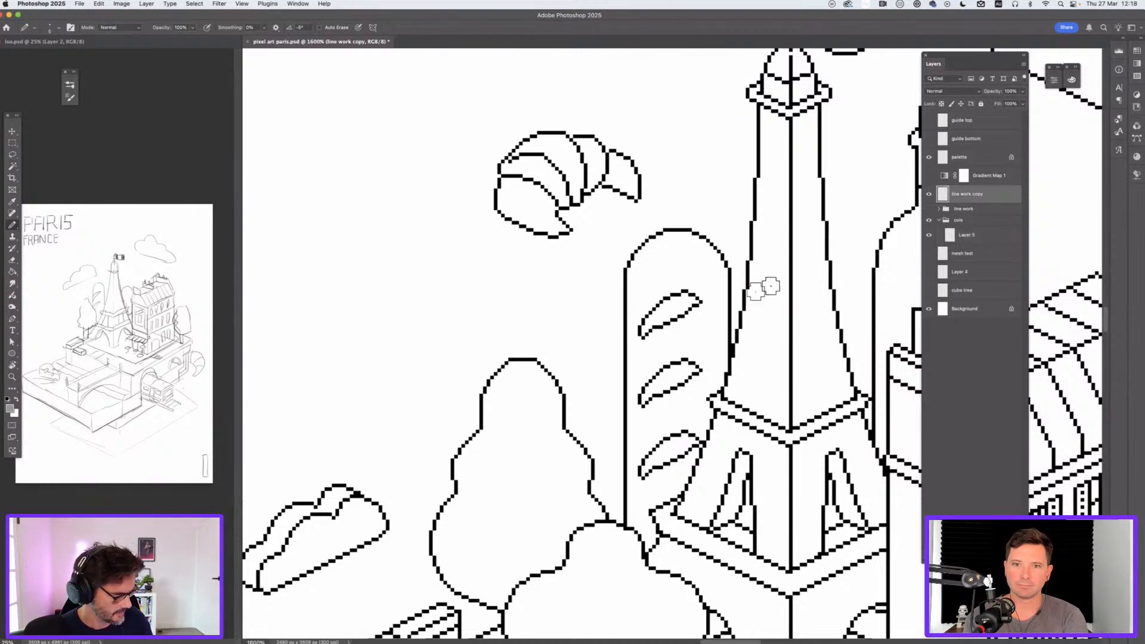
{"action": "key", "text": "g"}
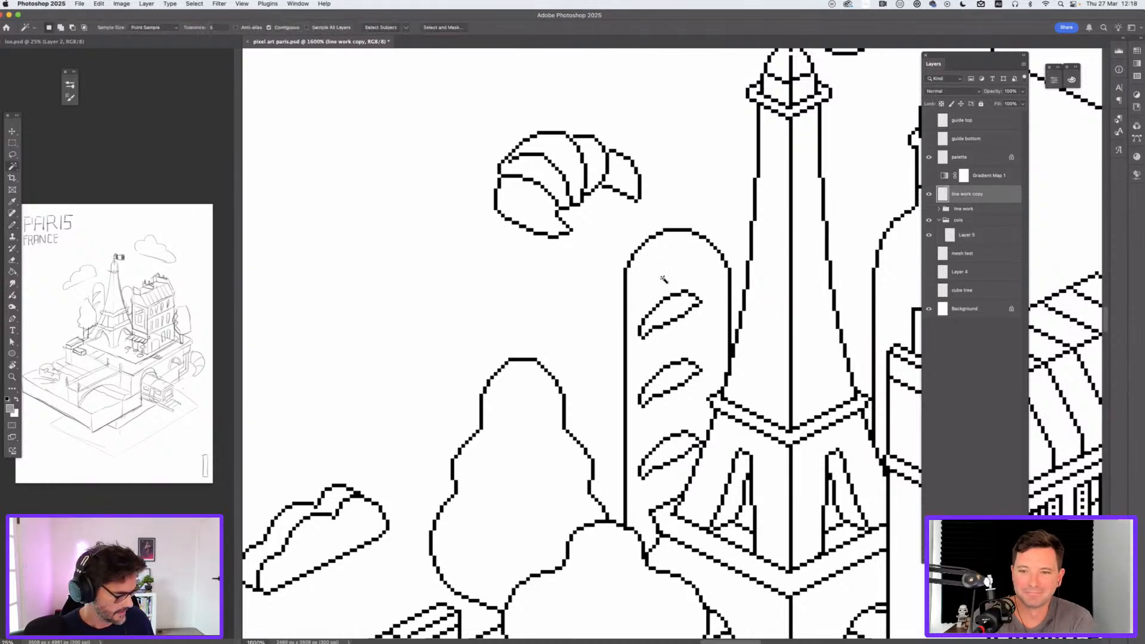
{"action": "right_click", "coordinate": [12, 271]}
{"action": "left_click", "coordinate": [55, 279]}
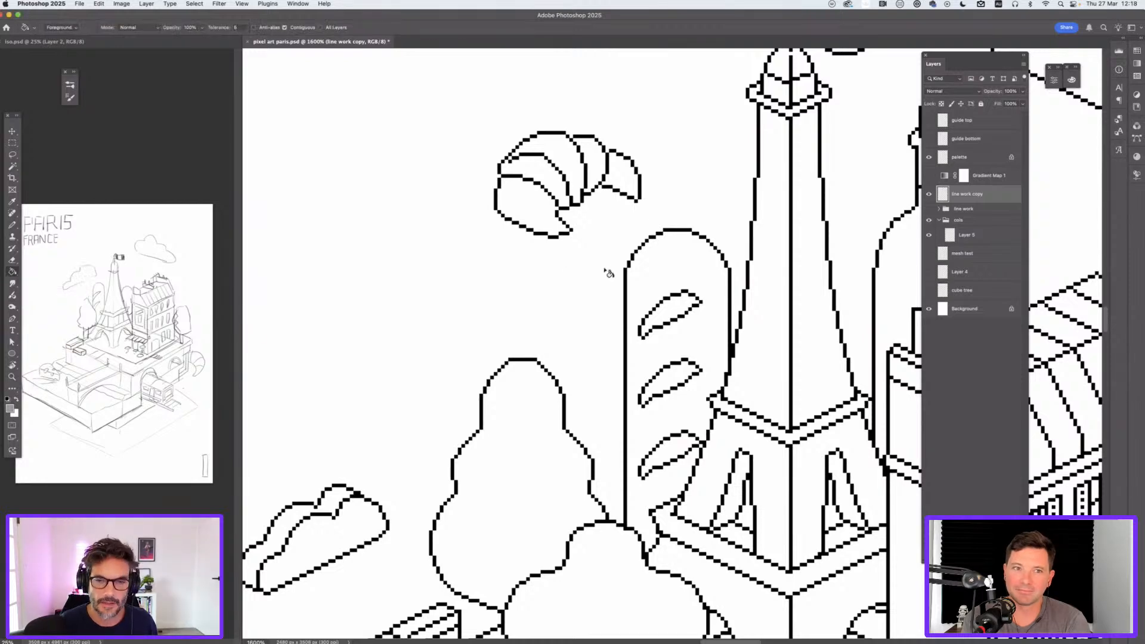
{"action": "left_click", "coordinate": [648, 269]}
{"action": "left_click", "coordinate": [719, 456]}
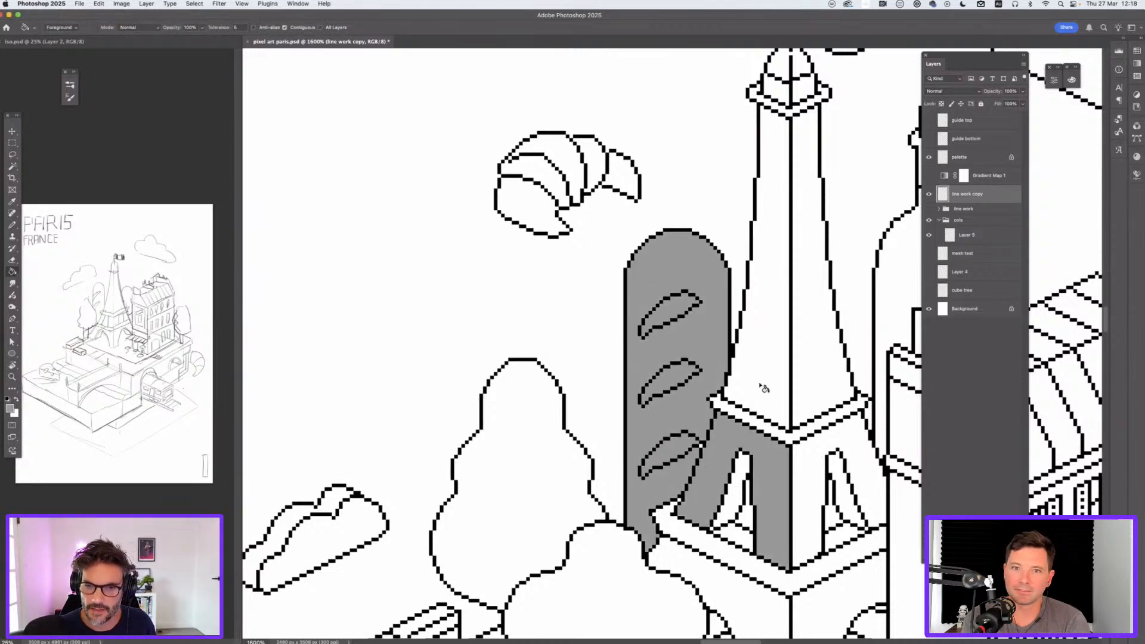
Step: Fill both faces of the tower's shaft, the ledge below it and the right arch face with mid-grey
{"action": "left_click", "coordinate": [763, 389]}
{"action": "left_click", "coordinate": [754, 426]}
{"action": "left_click", "coordinate": [820, 393]}
{"action": "left_click", "coordinate": [814, 469]}
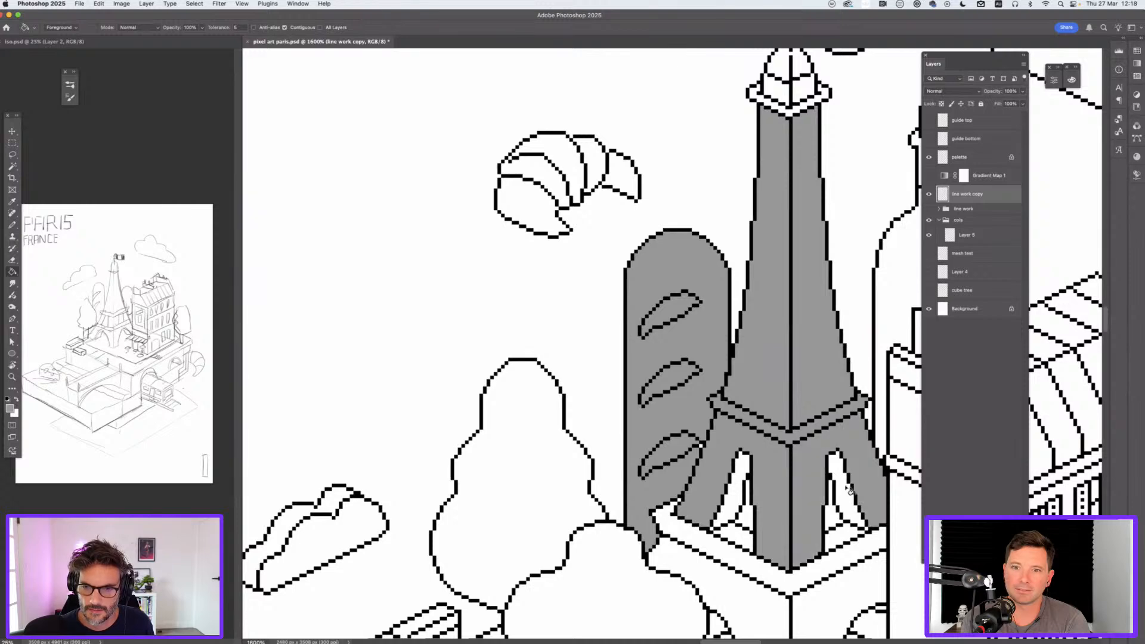
Step: Fill the inner areas of the tower's two arch openings with mid-grey
{"action": "left_click", "coordinate": [849, 489]}
{"action": "left_click", "coordinate": [832, 503]}
{"action": "left_click", "coordinate": [847, 536]}
{"action": "left_click", "coordinate": [733, 537]}
{"action": "left_click", "coordinate": [747, 498]}
{"action": "left_click", "coordinate": [732, 502]}
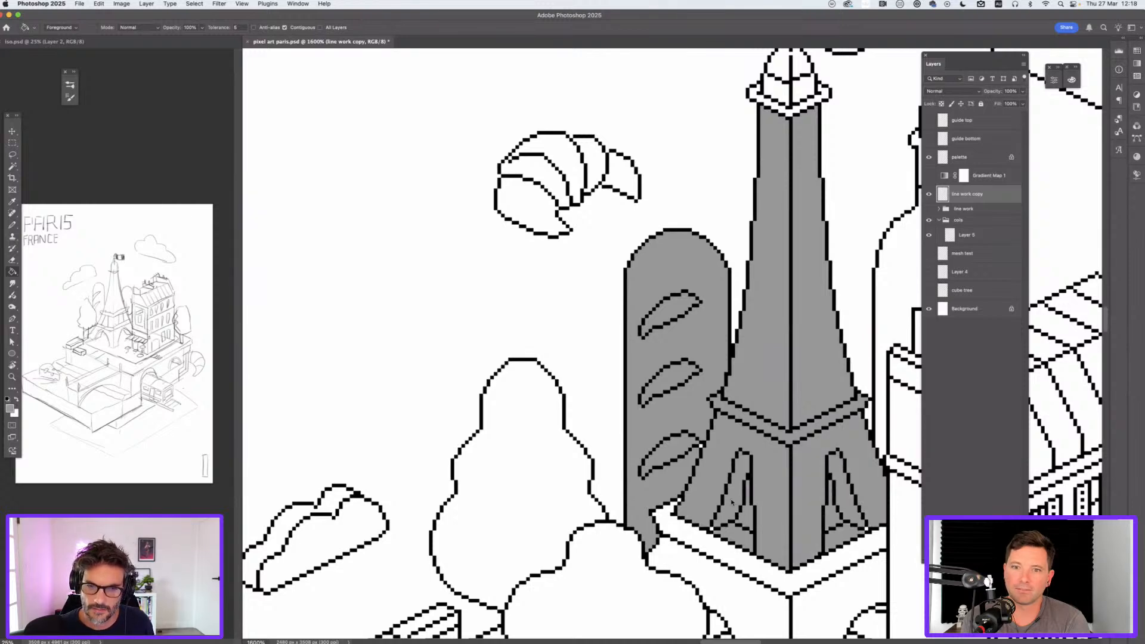
Step: Fill all five segments of the croissant with mid-grey
{"action": "left_click", "coordinate": [532, 218]}
{"action": "left_click", "coordinate": [537, 179]}
{"action": "left_click", "coordinate": [571, 159]}
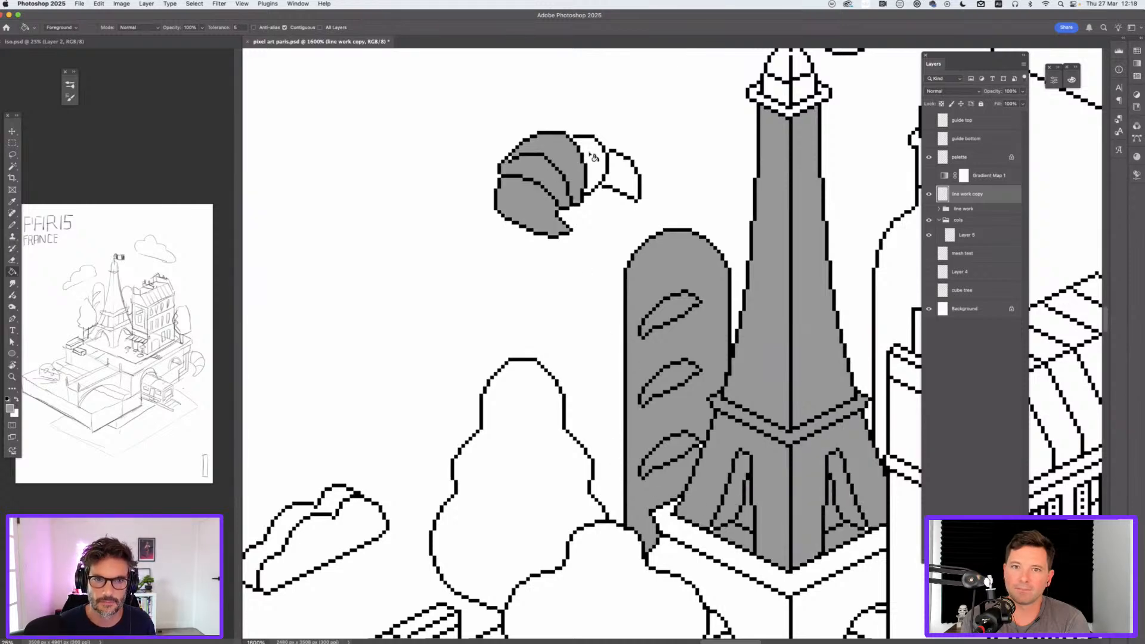
{"action": "left_click", "coordinate": [594, 158]}
{"action": "left_click", "coordinate": [623, 176]}
Step: Fill the tower's top ledge and dome, its lower platform band and its lower left leg with mid-grey
{"action": "left_click", "coordinate": [774, 96]}
{"action": "left_click", "coordinate": [760, 96]}
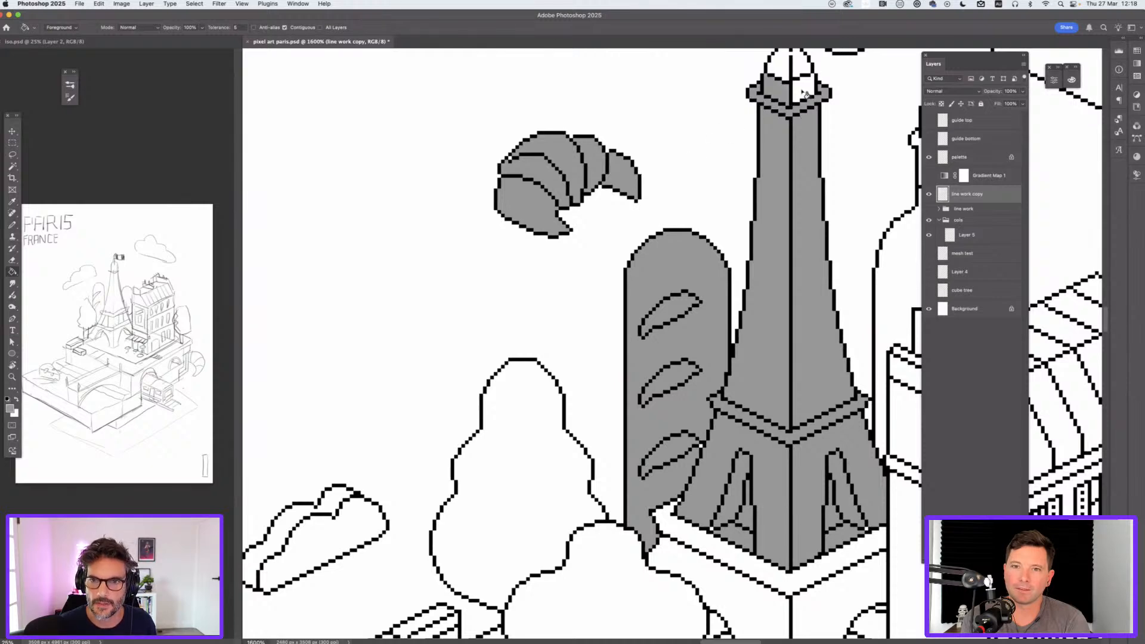
{"action": "left_click", "coordinate": [802, 86]}
{"action": "left_click", "coordinate": [790, 66]}
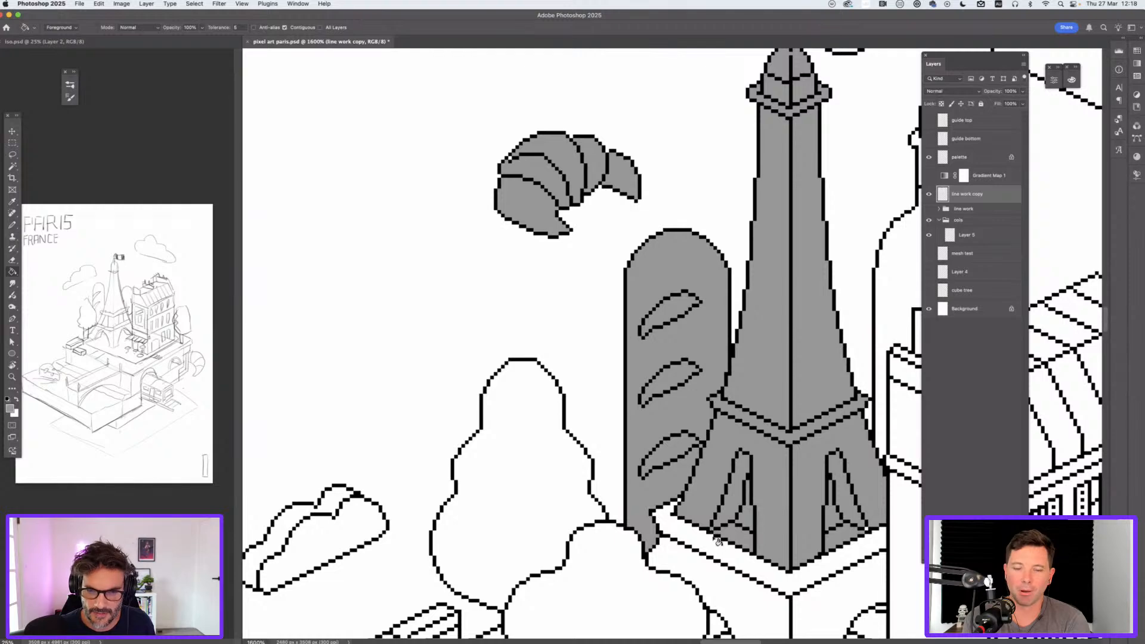
{"action": "left_click", "coordinate": [718, 545]}
{"action": "left_click", "coordinate": [687, 566]}
Step: Fill the two trees in front of the baguette and tower with mid-grey
{"action": "left_click_drag", "start_coordinate": [735, 552], "coordinate": [838, 392]}
{"action": "left_click", "coordinate": [647, 384]}
{"action": "left_click", "coordinate": [671, 447]}
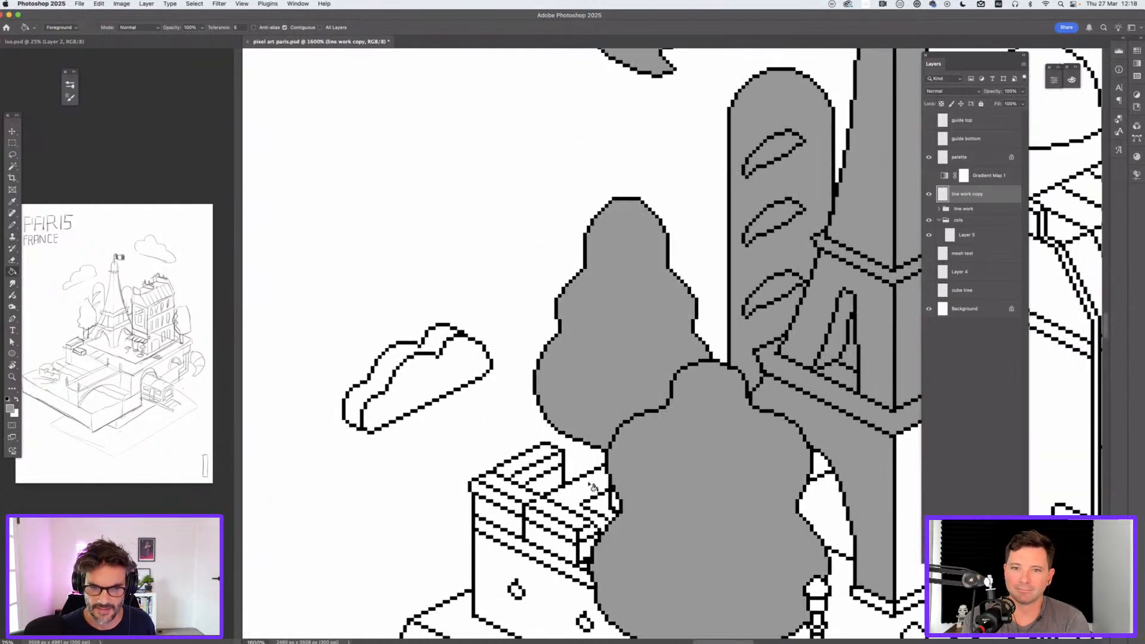
Step: Fill the floor and inner faces of the stone parapet beside the front tree with mid-grey
{"action": "left_click", "coordinate": [592, 486]}
{"action": "left_click", "coordinate": [605, 510]}
{"action": "left_click", "coordinate": [550, 465]}
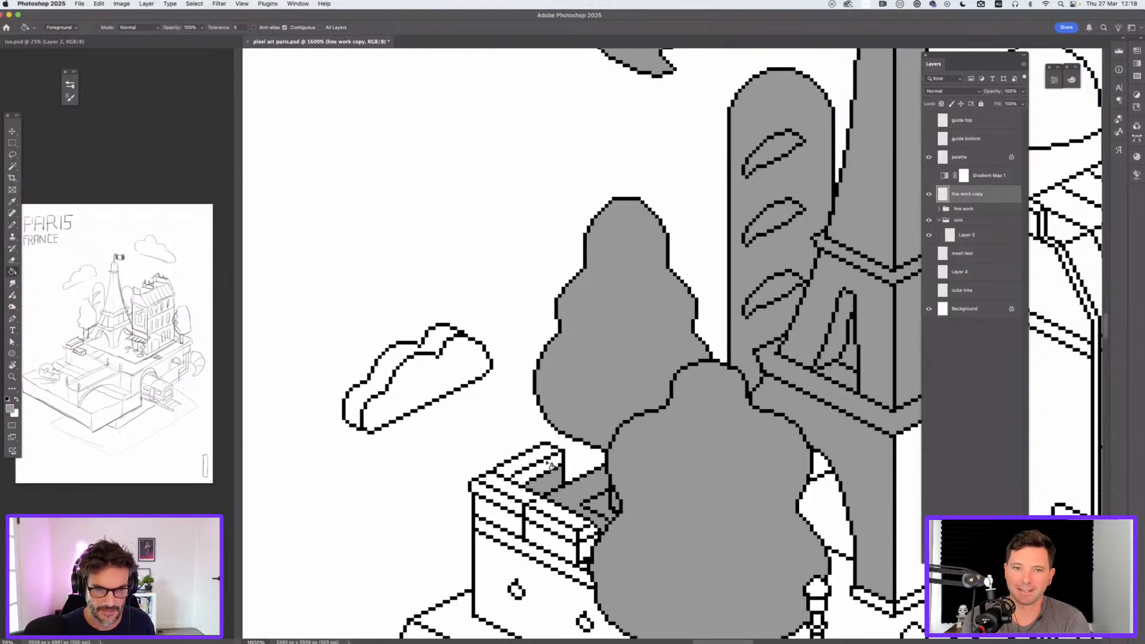
{"action": "left_click", "coordinate": [548, 465]}
Step: Fill the parapet's top edges, its left front blocks and the lower block next to them with mid-grey
{"action": "left_click", "coordinate": [532, 455]}
{"action": "left_click", "coordinate": [506, 488]}
{"action": "left_click", "coordinate": [497, 499]}
{"action": "left_click", "coordinate": [497, 516]}
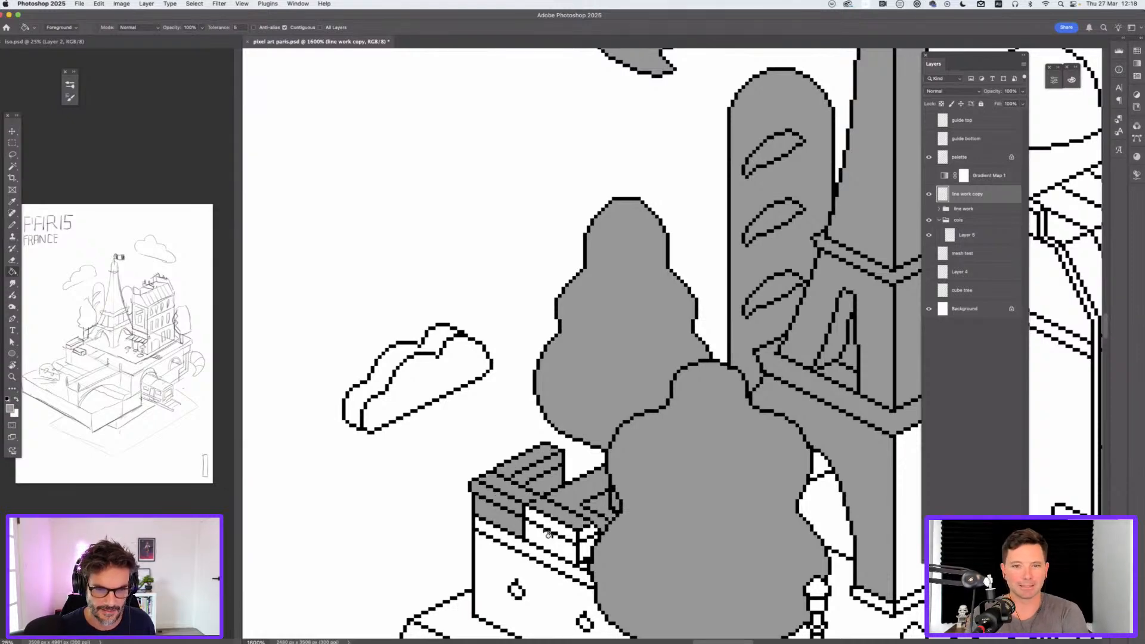
{"action": "left_click", "coordinate": [549, 540]}
Step: Try filling the parapet's lower band, the wall face and the remaining block with mid-grey, and undo these fills
{"action": "left_click", "coordinate": [522, 549]}
{"action": "left_click", "coordinate": [537, 572]}
{"action": "left_click", "coordinate": [587, 539]}
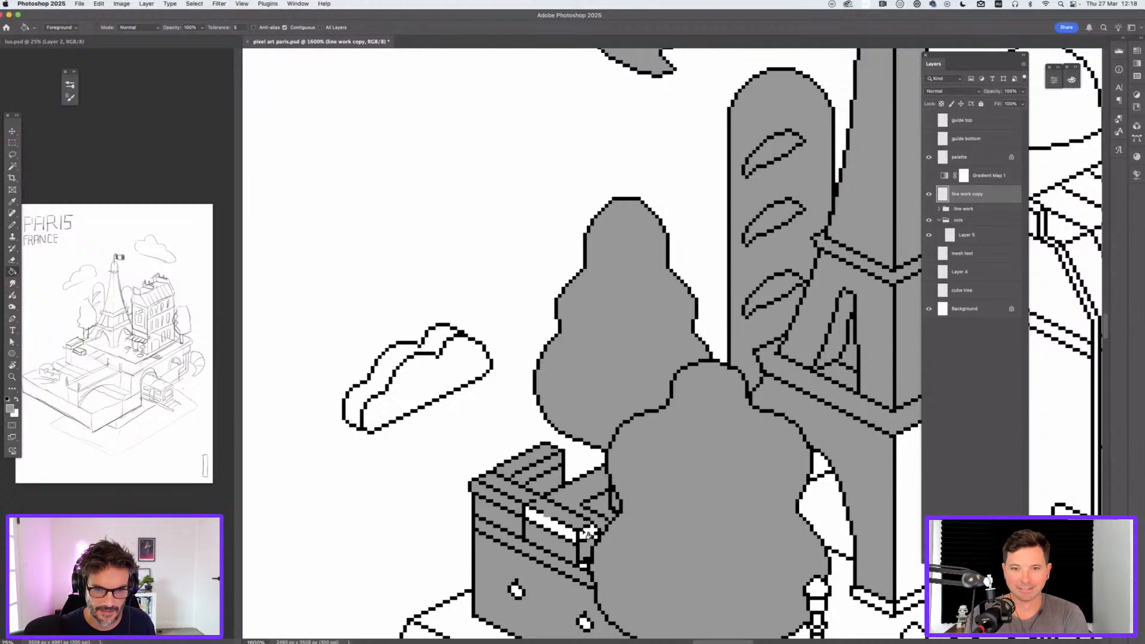
{"action": "left_click", "coordinate": [555, 523]}
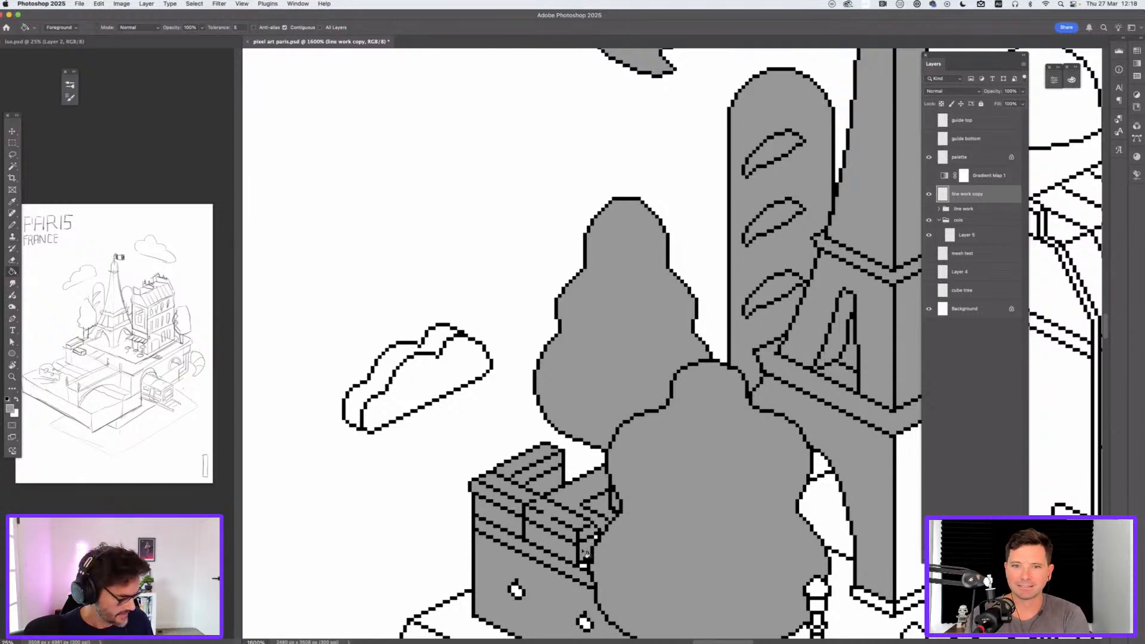
{"action": "key", "text": "super+z"}
{"action": "key", "text": "super+z"}
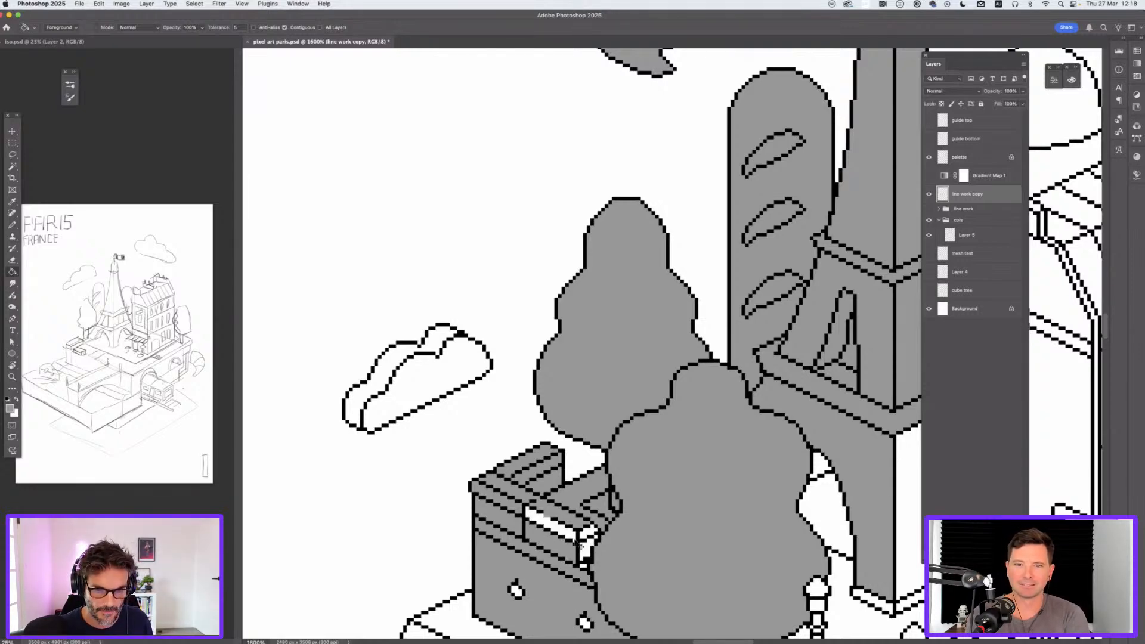
{"action": "key", "text": "super+z"}
{"action": "key", "text": "super+z"}
Step: Fill the remaining parapet block, its narrow side faces, the lower band and the wall face with mid-grey
{"action": "left_click", "coordinate": [578, 540]}
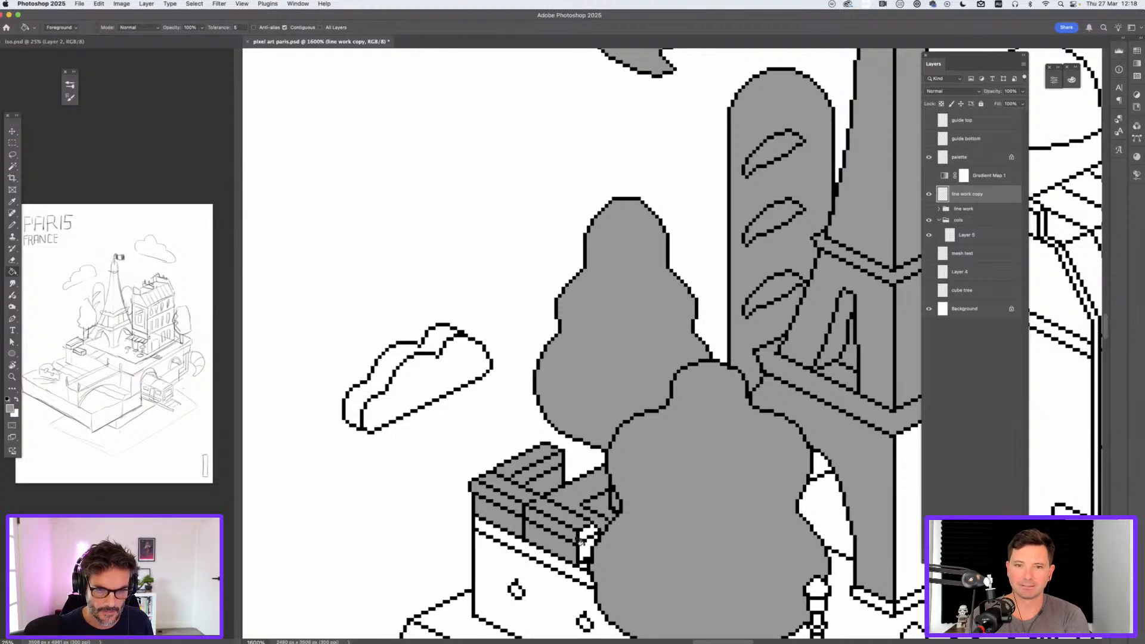
{"action": "left_click", "coordinate": [589, 539]}
{"action": "left_click", "coordinate": [564, 571]}
{"action": "left_click", "coordinate": [553, 585]}
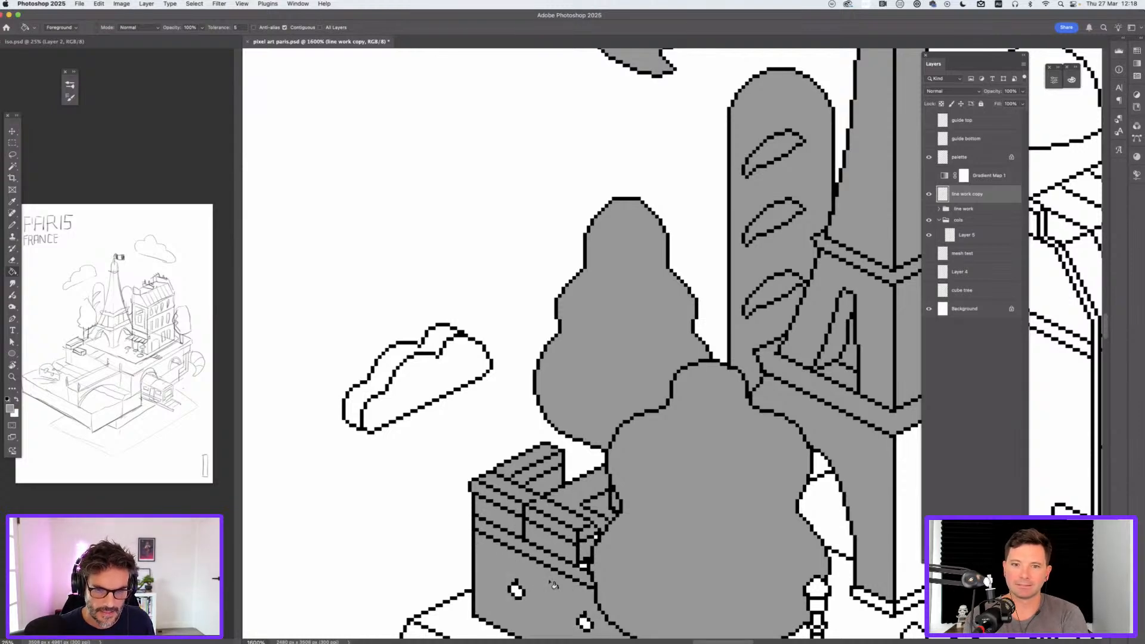
Step: Select all the mid-grey filled areas of the line work copy layer with the Magic Wand, starting from the rear tree
{"action": "key", "text": "super+minus"}
{"action": "key", "text": "super+minus"}
{"action": "key", "text": "super+minus"}
{"action": "key", "text": "super+minus"}
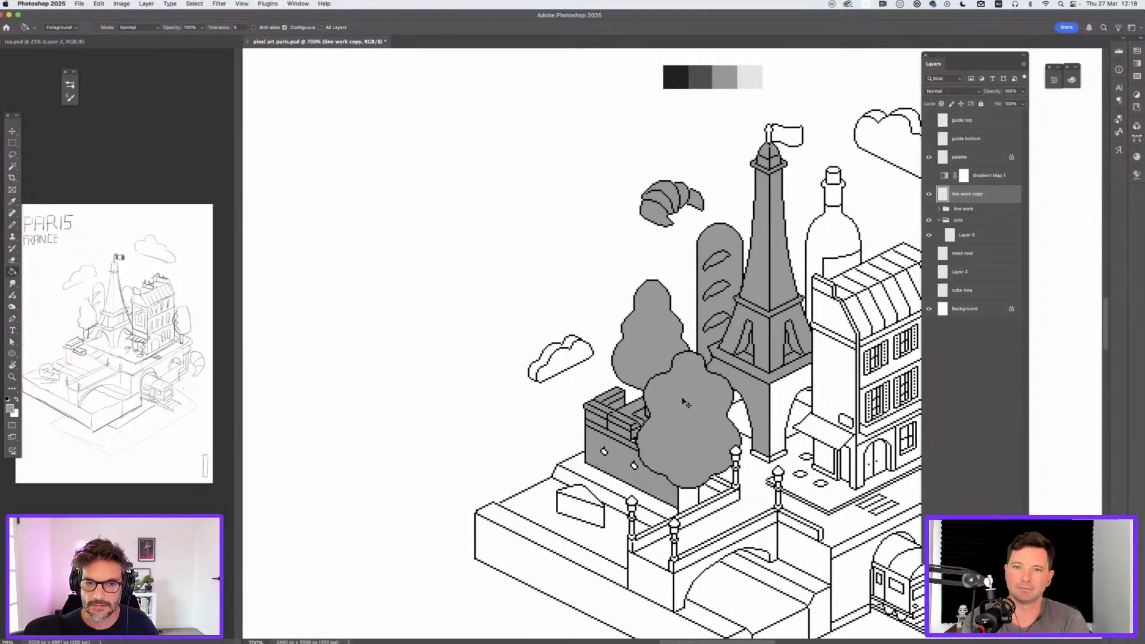
{"action": "key", "text": "super+plus"}
{"action": "key", "text": "super+plus"}
{"action": "key", "text": "super+plus"}
{"action": "key", "text": "w"}
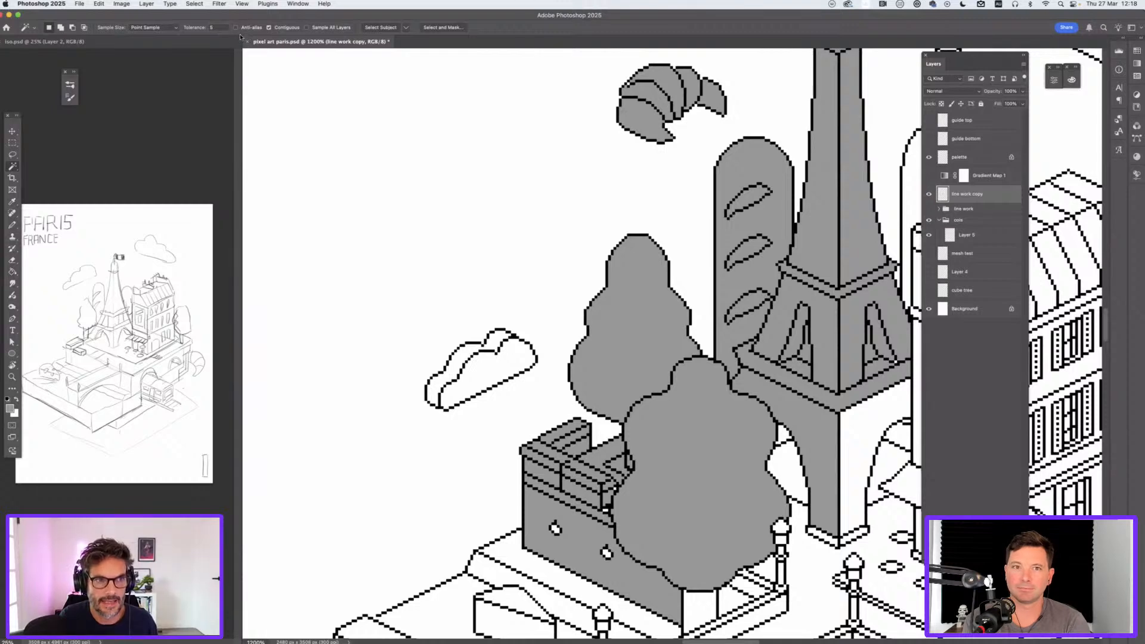
{"action": "right_click", "coordinate": [636, 323]}
{"action": "left_click", "coordinate": [659, 440]}
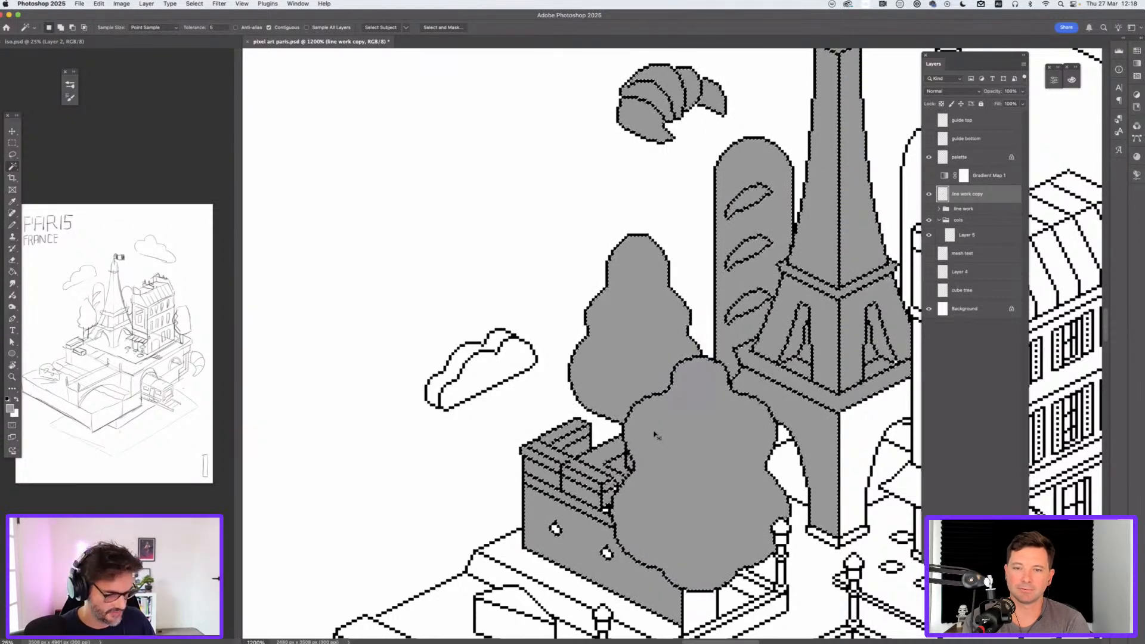
Step: Copy the selected grey areas to a new layer and move it below the line work, above Layer 5 in its group
{"action": "key", "text": "super+j"}
{"action": "key", "text": "super+["}
{"action": "left_click", "coordinate": [928, 193]}
{"action": "left_click", "coordinate": [927, 213]}
{"action": "left_click", "coordinate": [928, 213]}
{"action": "left_click_drag", "start_coordinate": [963, 215], "coordinate": [964, 248]}
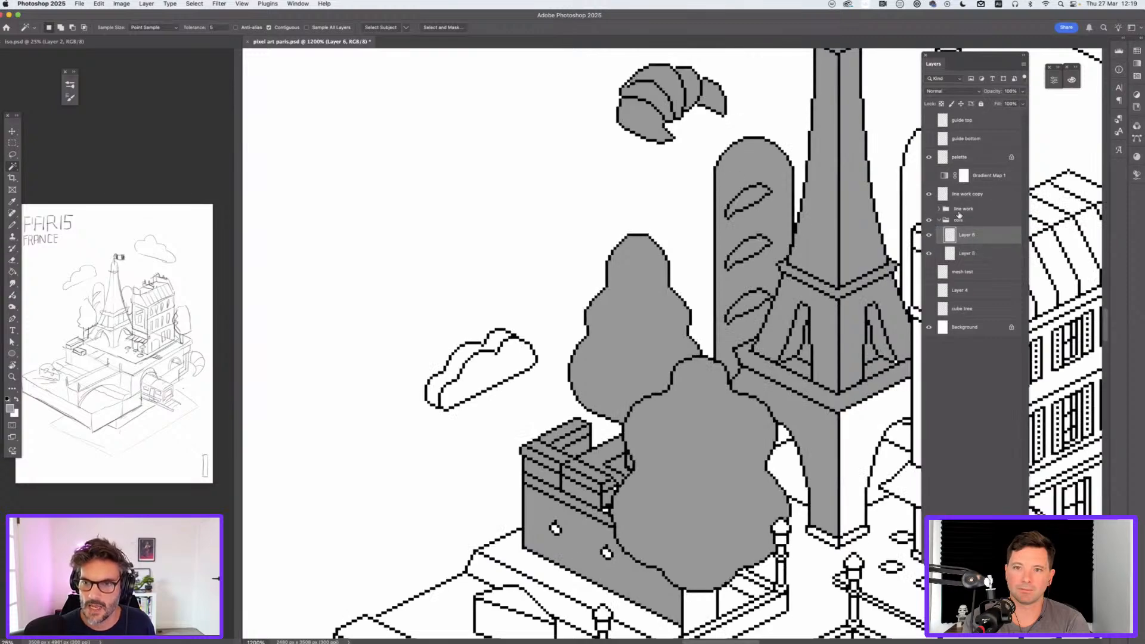
Step: On the line work copy layer, fill the tower's right leg and the areas visible through its arches with mid-grey
{"action": "left_click", "coordinate": [972, 195]}
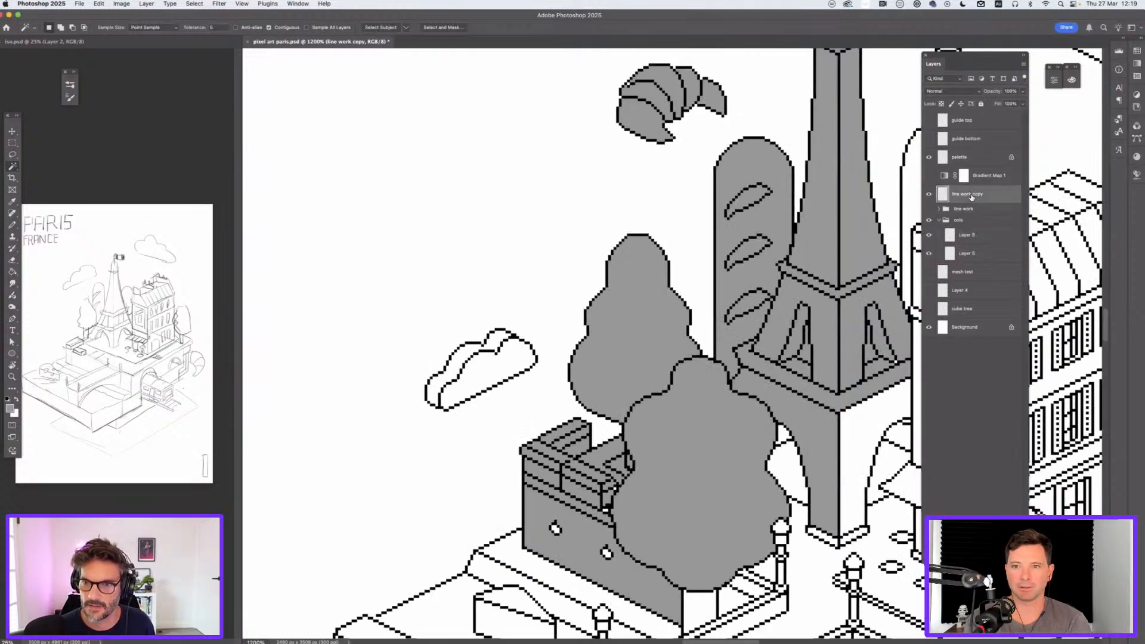
{"action": "key", "text": "g"}
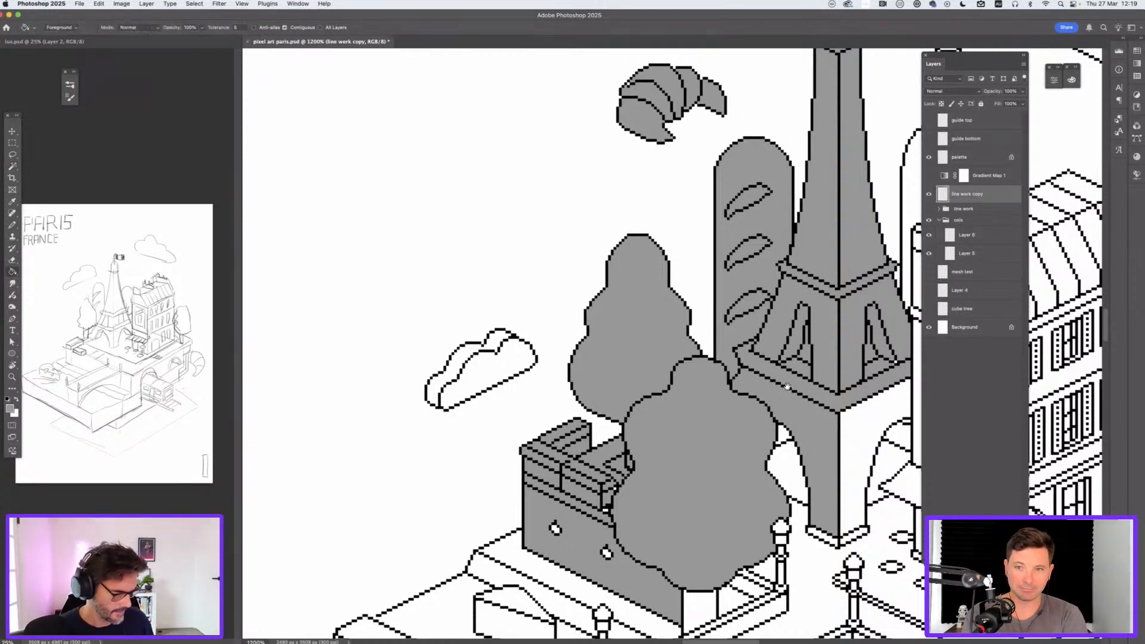
{"action": "scroll", "coordinate": [854, 334], "scroll_direction": "down", "scroll_amount": 5}
{"action": "scroll", "coordinate": [853, 334], "scroll_direction": "right", "scroll_amount": 5}
{"action": "left_click", "coordinate": [666, 327]}
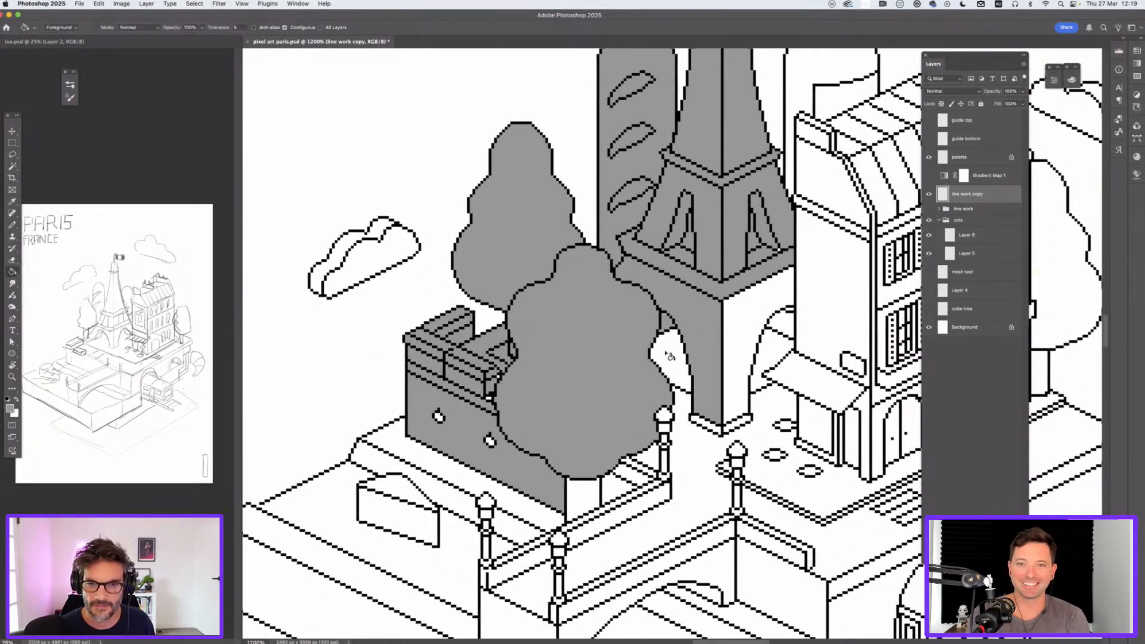
{"action": "left_click", "coordinate": [670, 356]}
{"action": "left_click", "coordinate": [738, 322]}
{"action": "left_click", "coordinate": [767, 350]}
{"action": "left_click", "coordinate": [782, 327]}
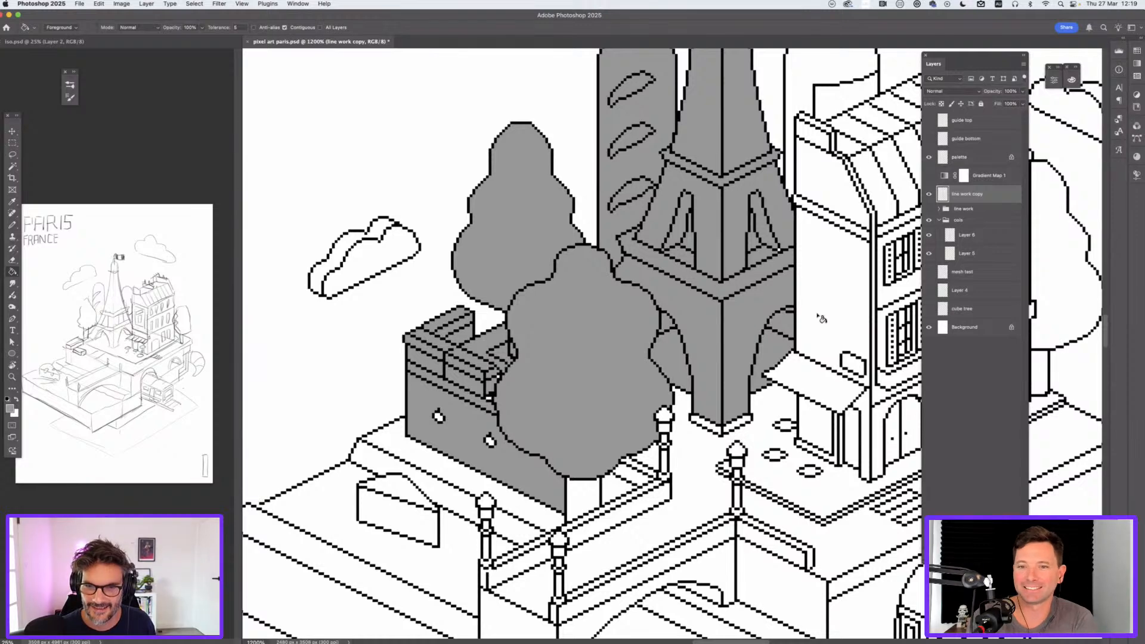
Step: Fill the building's side wall, its awning and the plaza ground around the tower with mid-grey
{"action": "left_click", "coordinate": [805, 331]}
{"action": "left_click", "coordinate": [775, 375]}
{"action": "left_click", "coordinate": [745, 432]}
{"action": "left_click", "coordinate": [705, 424]}
Step: Try filling the lamp post beside the front tree with mid-grey, and undo the last fills
{"action": "left_click", "coordinate": [666, 416]}
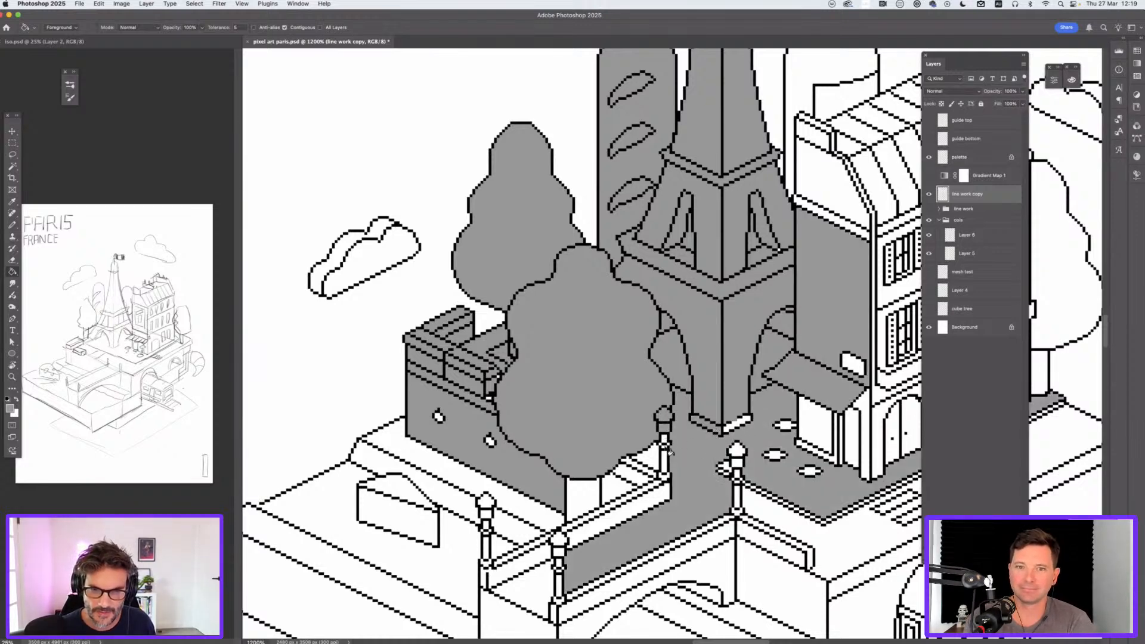
{"action": "left_click", "coordinate": [664, 449]}
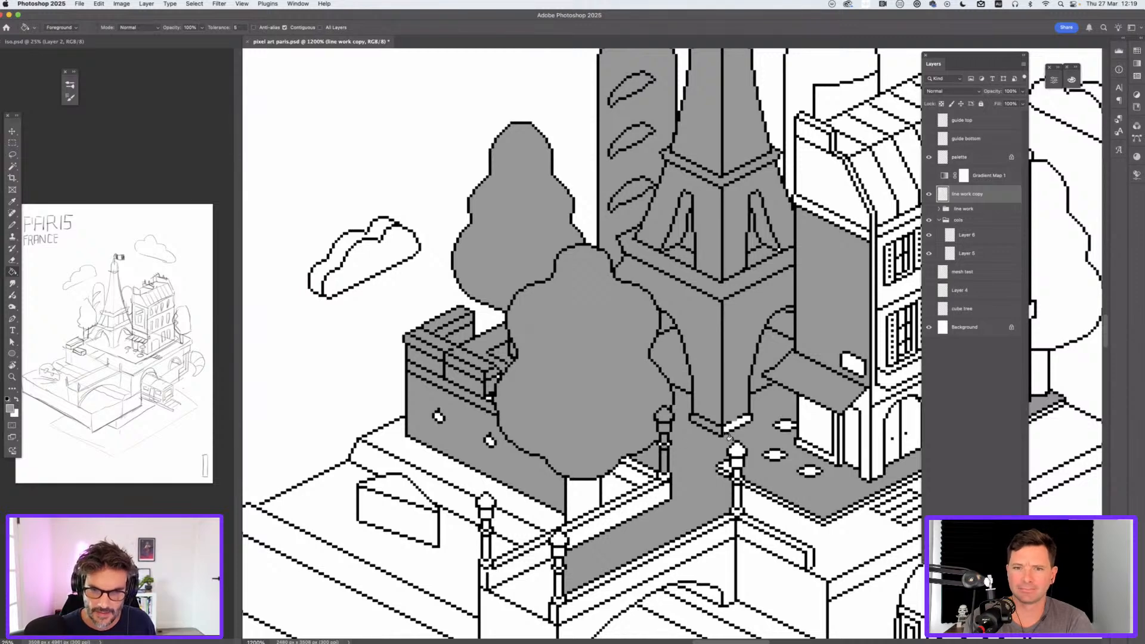
{"action": "key", "text": "super+z"}
{"action": "key", "text": "super+z"}
{"action": "key", "text": "super+z"}
{"action": "key", "text": "super+z"}
{"action": "key", "text": "super+z"}
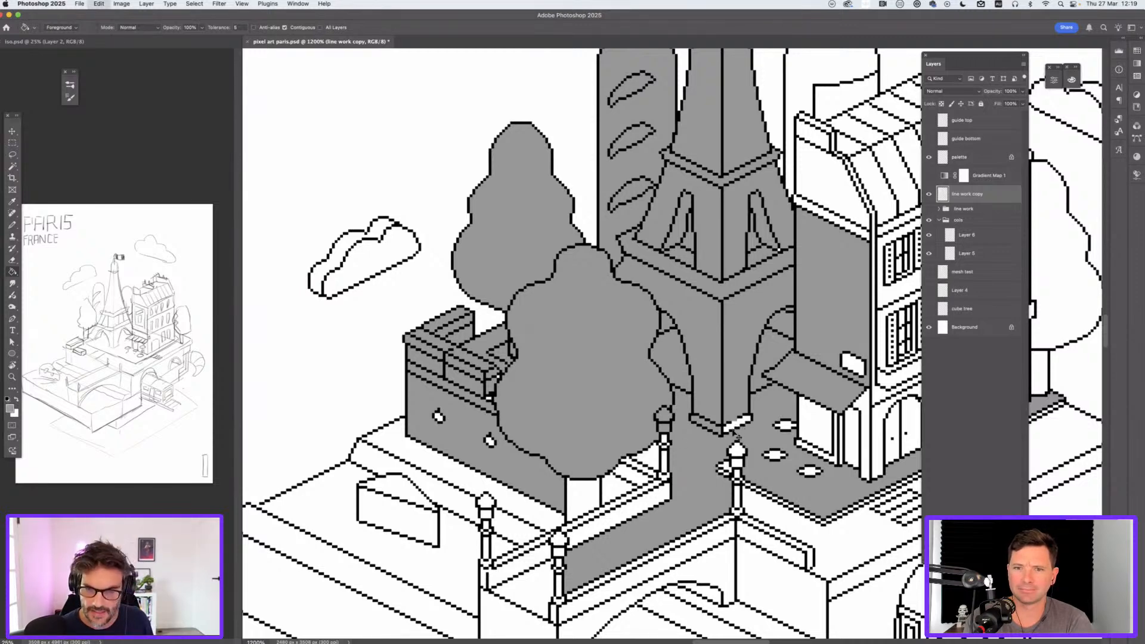
Step: Fill both faces of the tower's base edge and the lamp post beside the front tree with mid-grey
{"action": "left_click", "coordinate": [737, 424]}
{"action": "left_click", "coordinate": [714, 428]}
{"action": "left_click", "coordinate": [665, 430]}
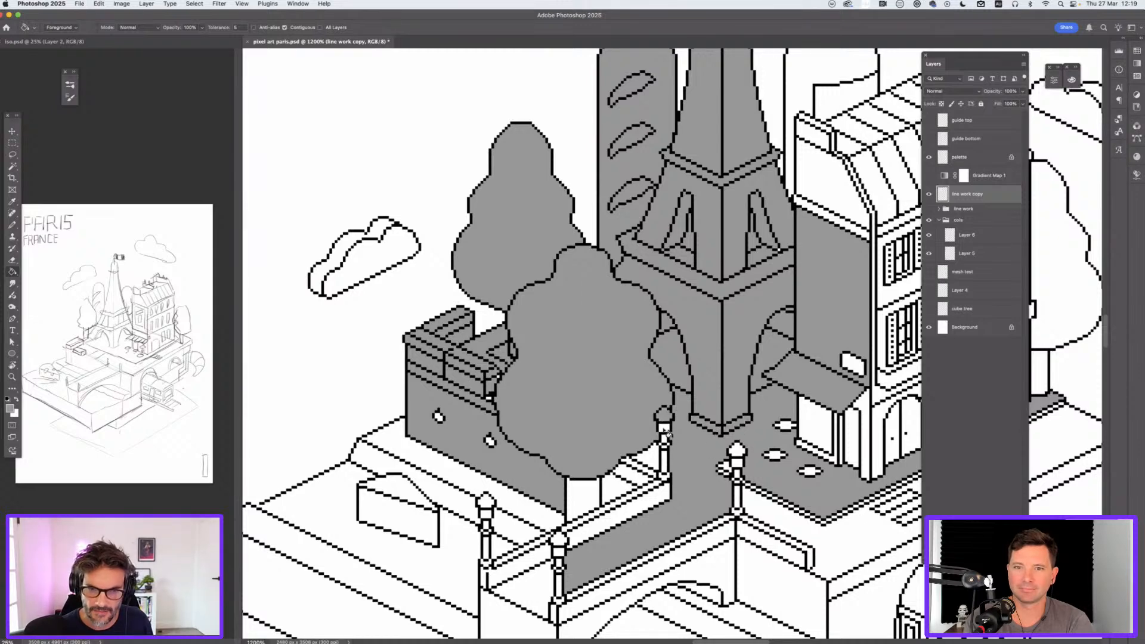
Step: Fill the front tree's trunk, the areas next to it and the low wall in front with mid-grey
{"action": "left_click", "coordinate": [656, 460]}
{"action": "left_click", "coordinate": [644, 472]}
{"action": "left_click", "coordinate": [623, 488]}
{"action": "left_click", "coordinate": [621, 507]}
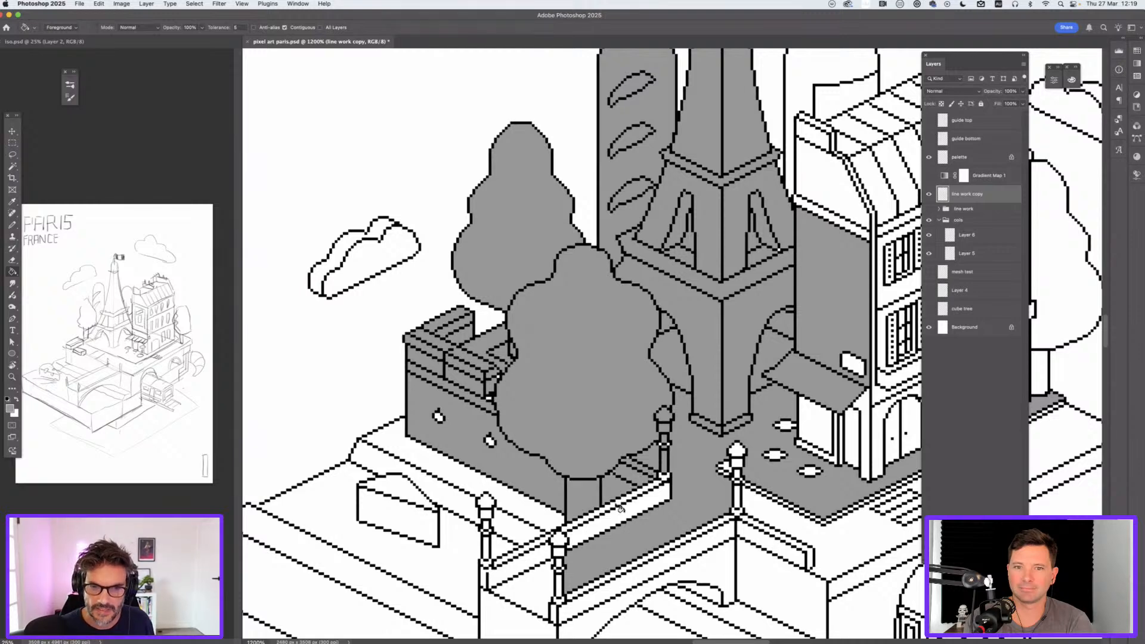
{"action": "left_click", "coordinate": [627, 508]}
{"action": "left_click", "coordinate": [625, 504]}
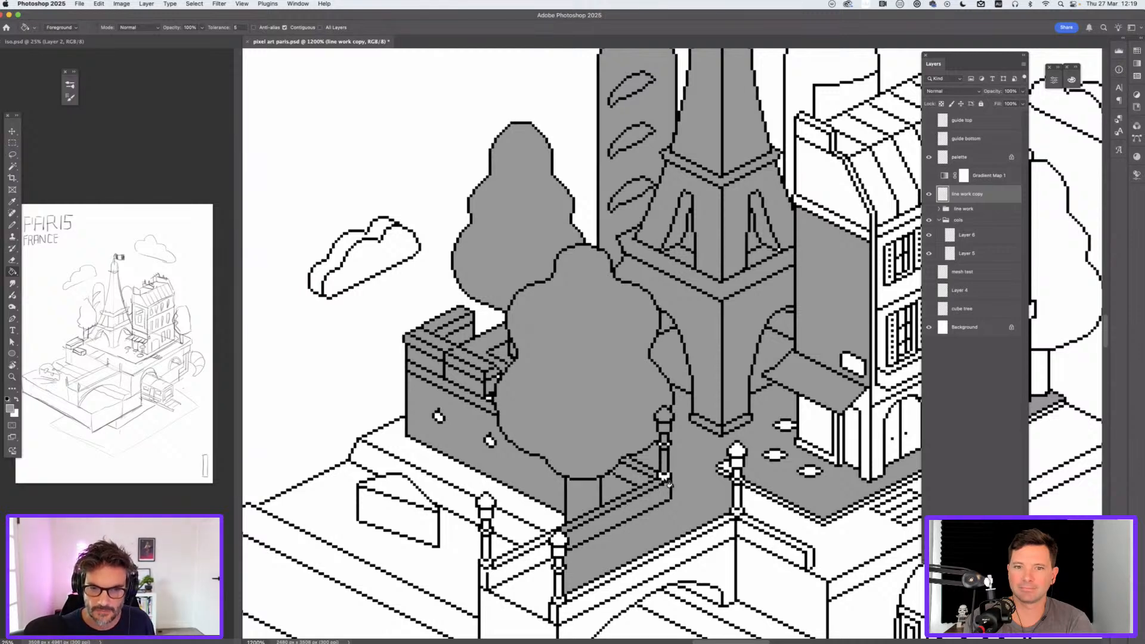
Step: Fill the plaza's lamp post, an oval ground patch, and the shop's window, doorway and wall sign with mid-grey
{"action": "left_click", "coordinate": [741, 457]}
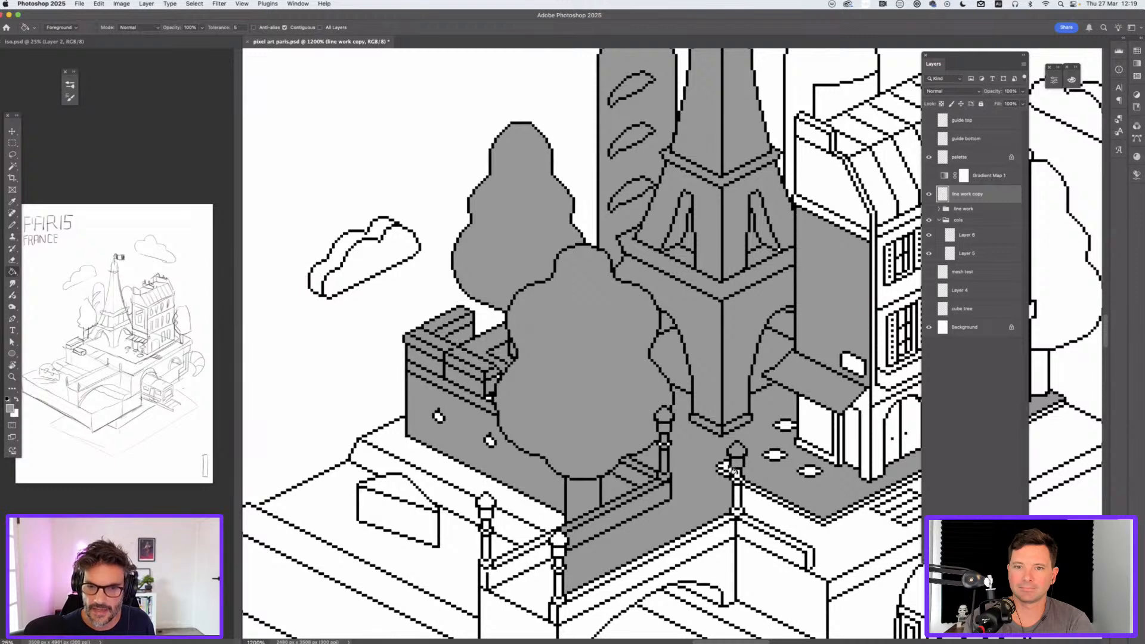
{"action": "left_click", "coordinate": [775, 456]}
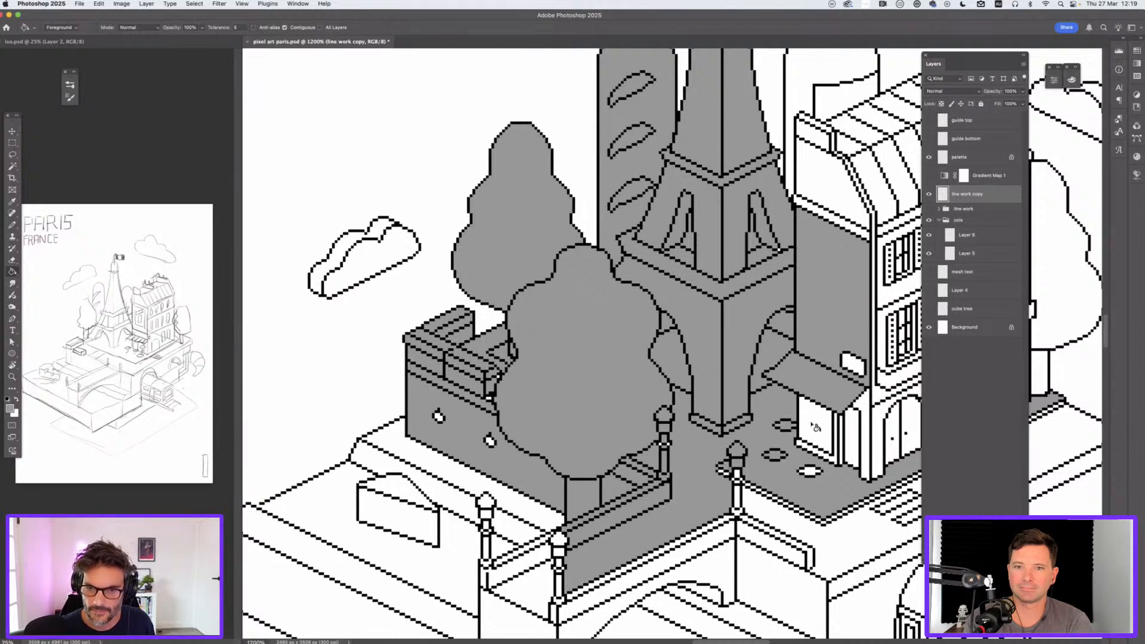
{"action": "left_click", "coordinate": [813, 425]}
{"action": "left_click", "coordinate": [851, 426]}
{"action": "left_click", "coordinate": [862, 408]}
{"action": "left_click", "coordinate": [856, 366]}
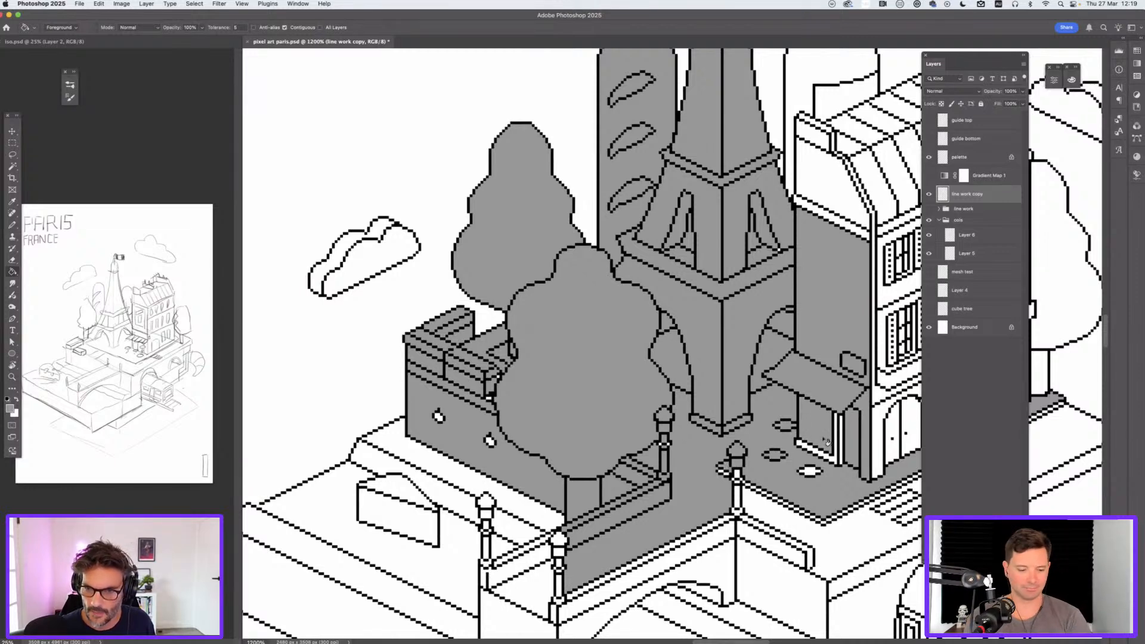
{"action": "left_click", "coordinate": [824, 456]}
Step: Compare the artwork with the colour layers' group hidden and shown, keeping the line work copy layer active
{"action": "key", "text": "v"}
{"action": "scroll", "coordinate": [693, 365], "scroll_direction": "down", "scroll_amount": 5}
{"action": "scroll", "coordinate": [693, 365], "scroll_direction": "left", "scroll_amount": 5}
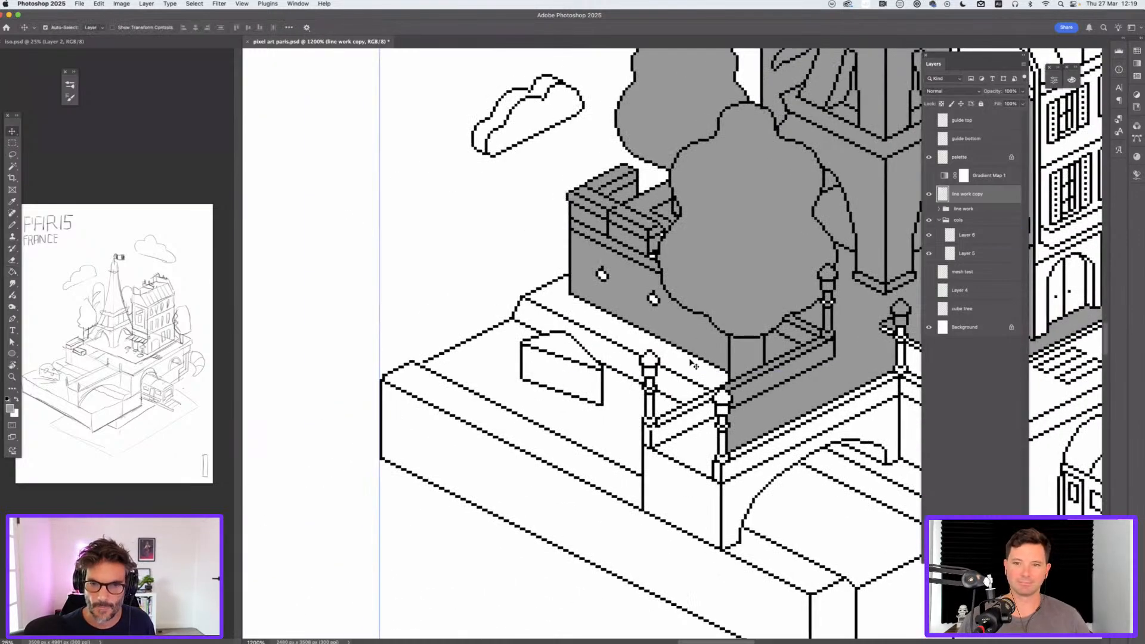
{"action": "left_click", "coordinate": [972, 235]}
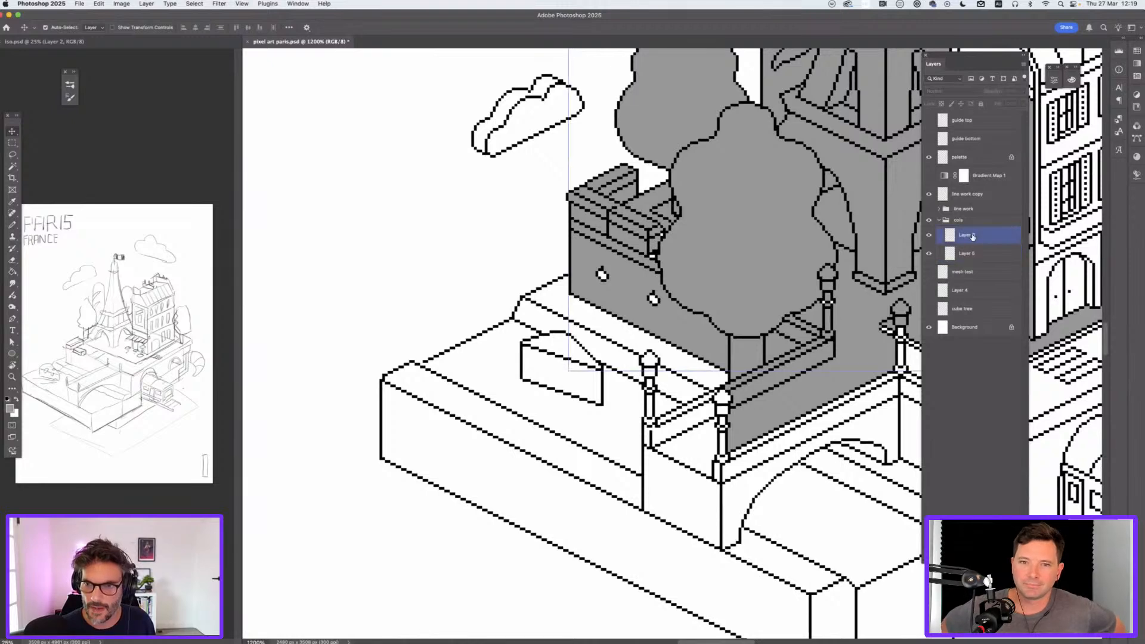
{"action": "left_click", "coordinate": [966, 199]}
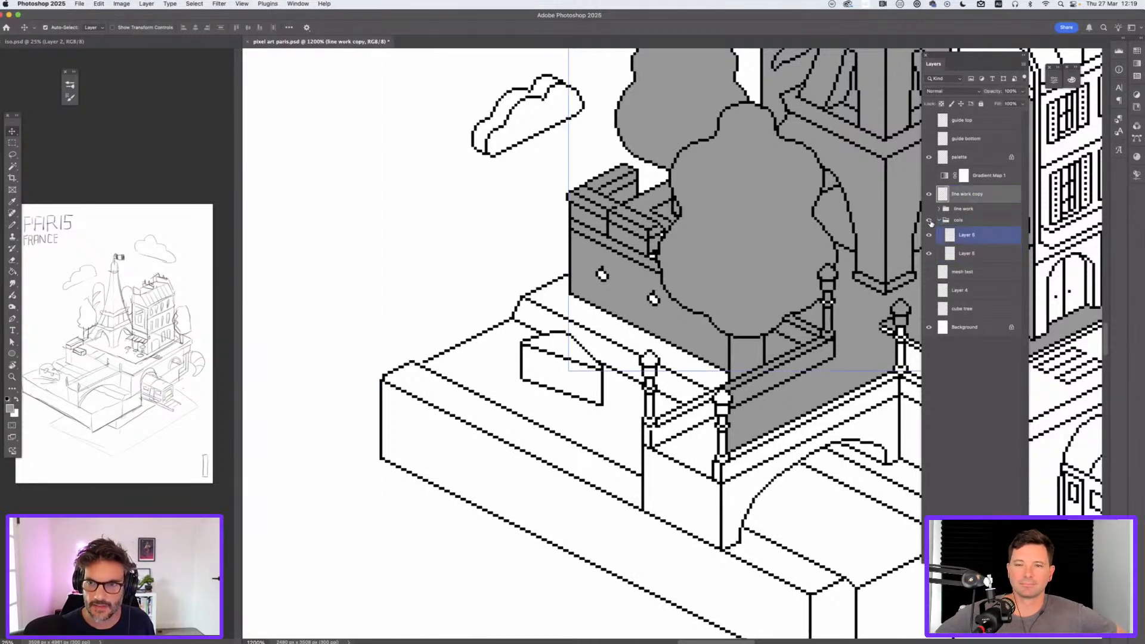
{"action": "left_click", "coordinate": [928, 220]}
{"action": "left_click", "coordinate": [928, 220]}
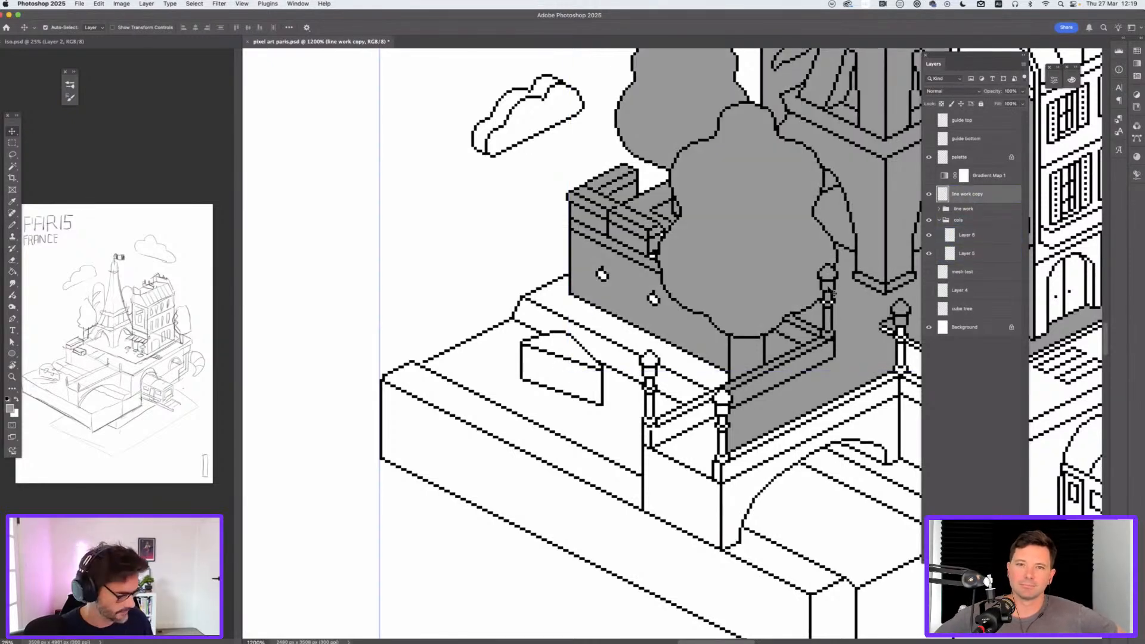
Step: Fill the ledge below the parapet wall and the lamp post at its end with mid-grey
{"action": "key", "text": "g"}
{"action": "left_click", "coordinate": [696, 371]}
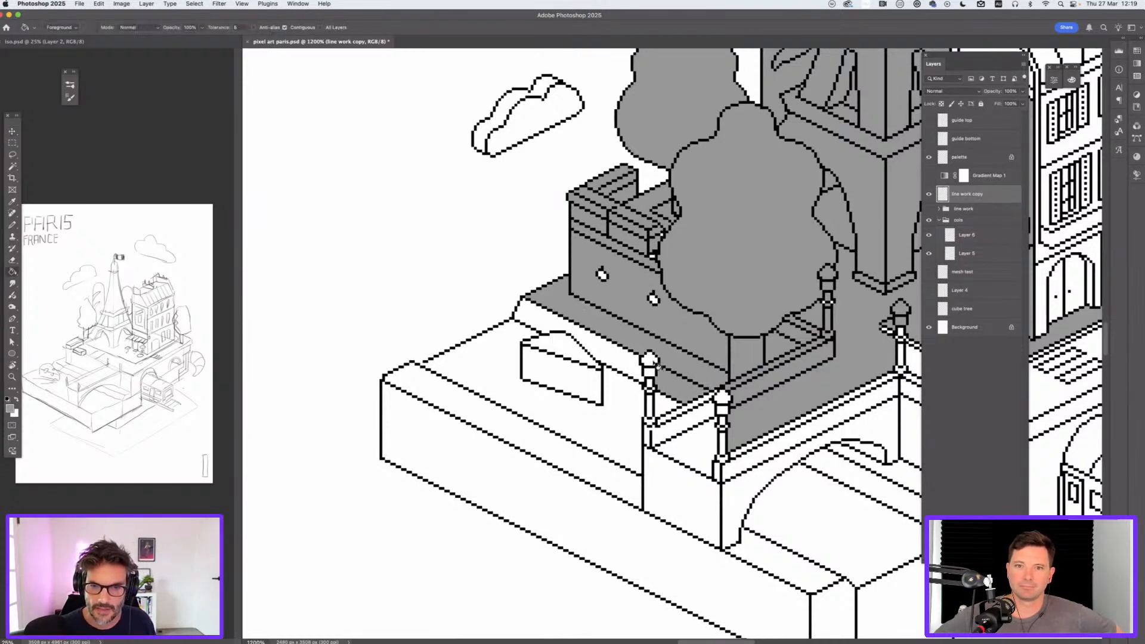
{"action": "left_click", "coordinate": [643, 405]}
Step: Try filling the lower platform's top surface beside the cheese wedge with mid-grey, and undo the fill
{"action": "left_click", "coordinate": [611, 382]}
{"action": "key", "text": "cmd+z"}
{"action": "scroll", "coordinate": [655, 399], "scroll_direction": "down", "scroll_amount": 3}
{"action": "scroll", "coordinate": [655, 400], "scroll_direction": "right", "scroll_amount": 2}
{"action": "key", "text": "super+z"}
{"action": "key", "text": "super+z"}
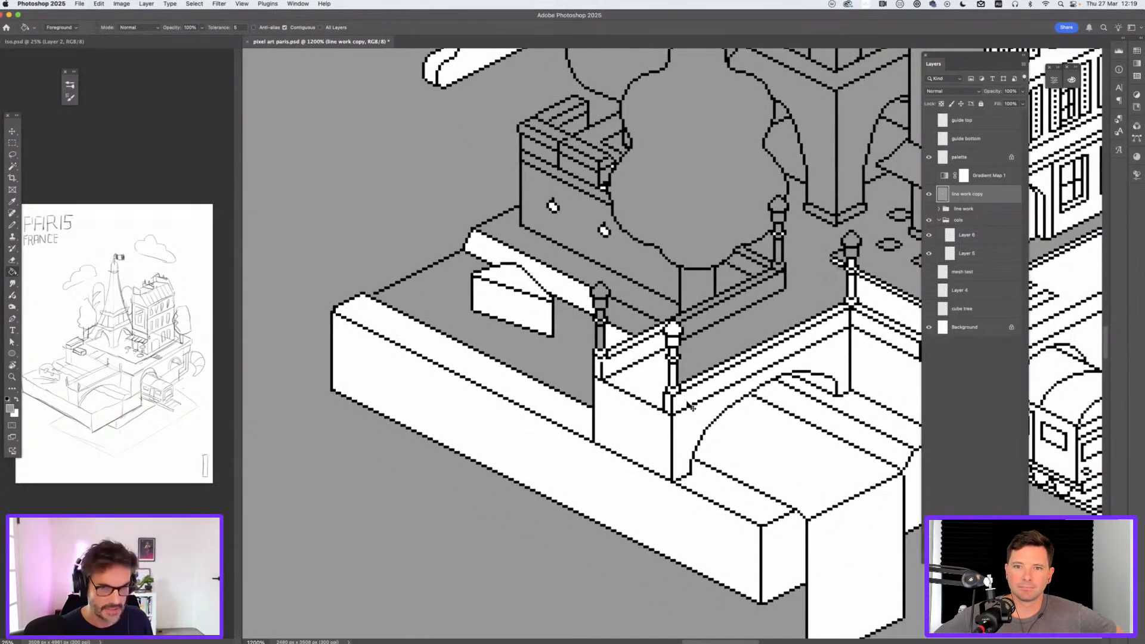
Step: Close the gap in the lower platform's outline near its left corner with one black pixel, using a 1-pixel Pencil
{"action": "key", "text": "b"}
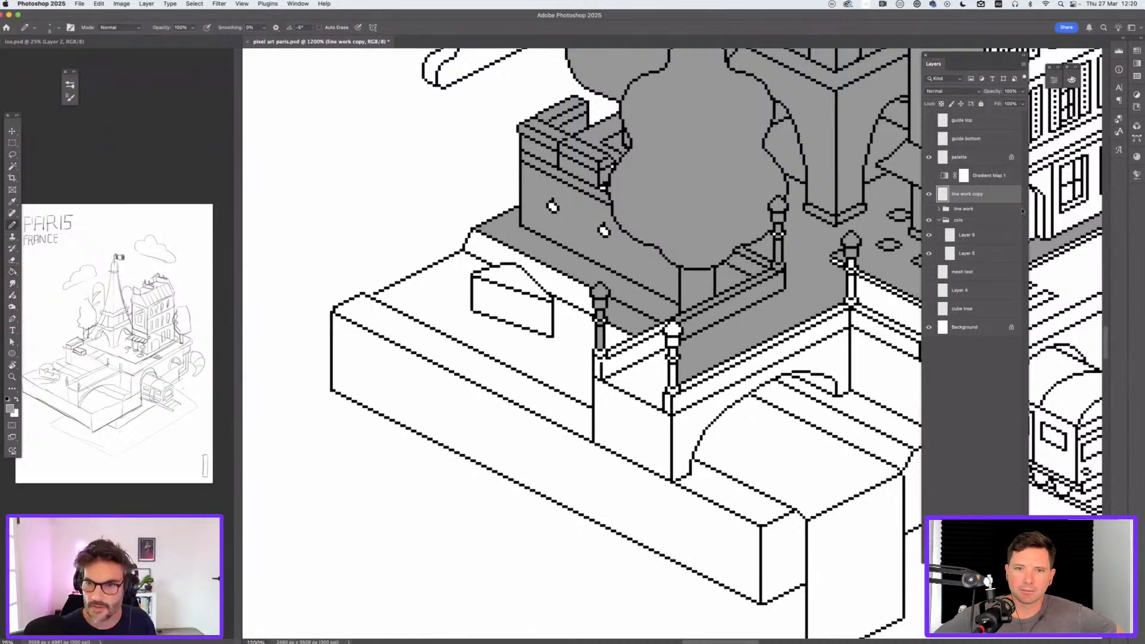
{"action": "scroll", "coordinate": [539, 346], "scroll_direction": "up", "scroll_amount": 7}
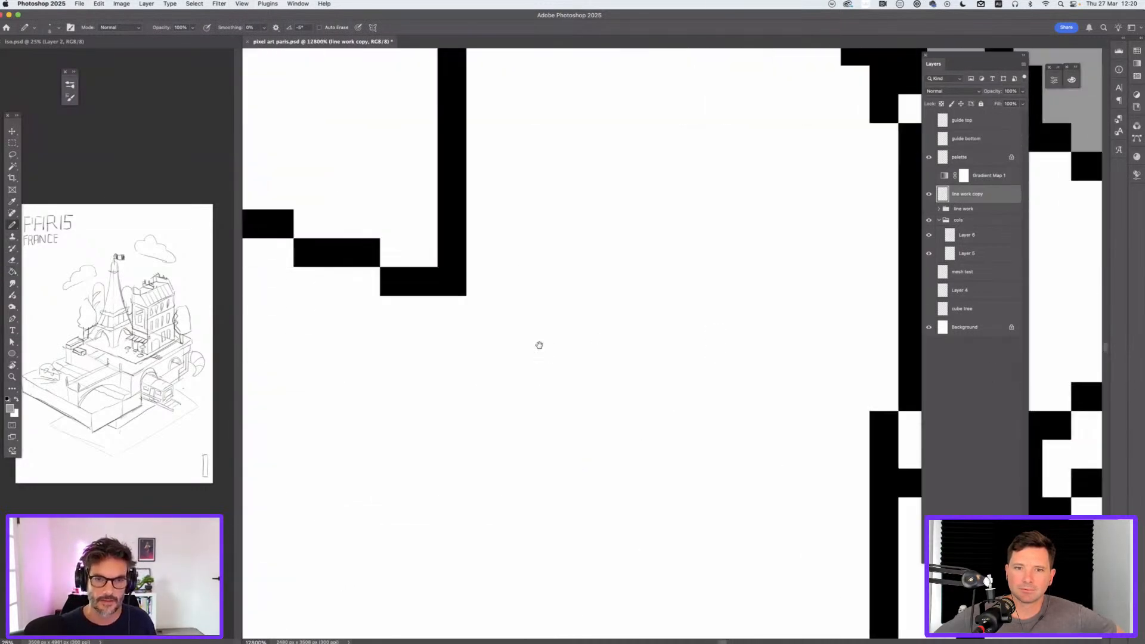
{"action": "left_click_drag", "start_coordinate": [538, 345], "coordinate": [588, 388]}
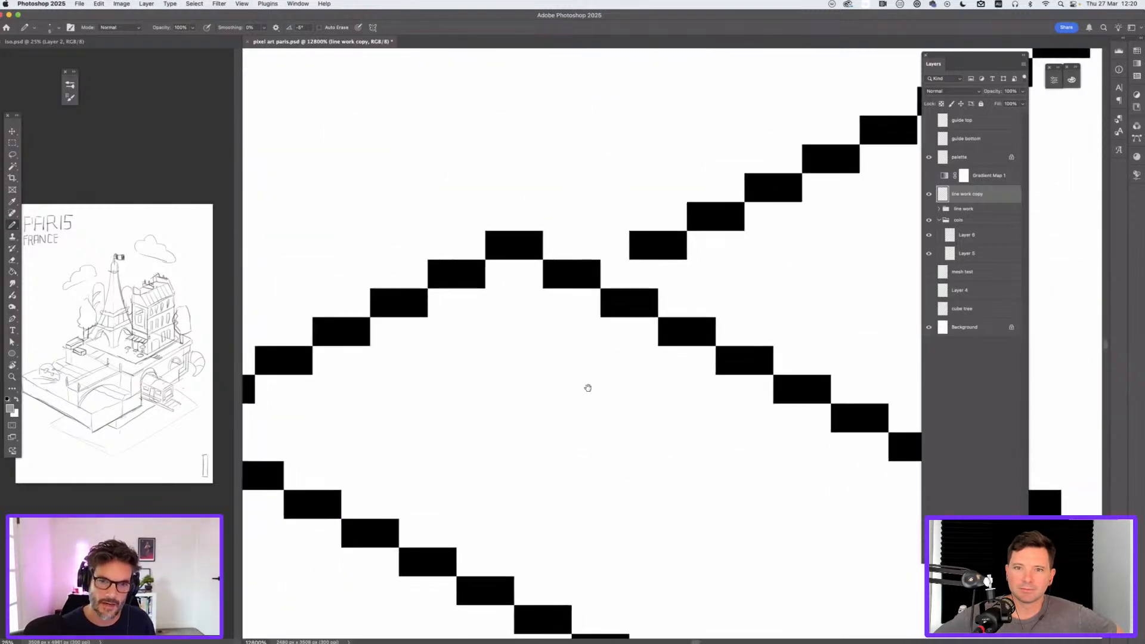
{"action": "key", "text": "d"}
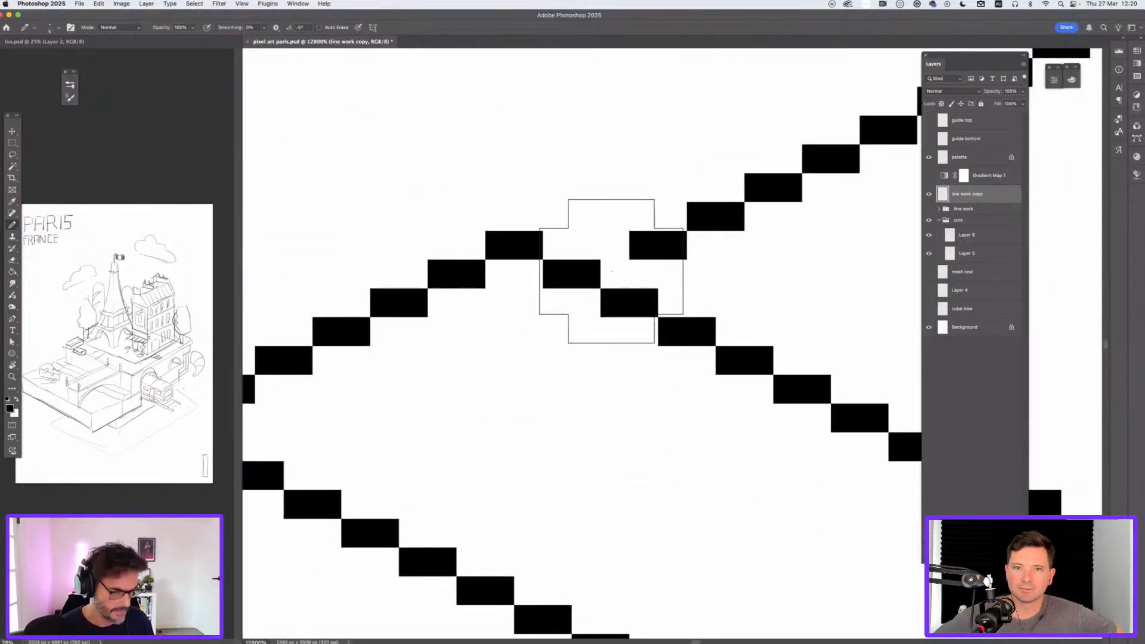
{"action": "key", "text": "["}
{"action": "key", "text": "["}
{"action": "key", "text": "["}
{"action": "key", "text": "["}
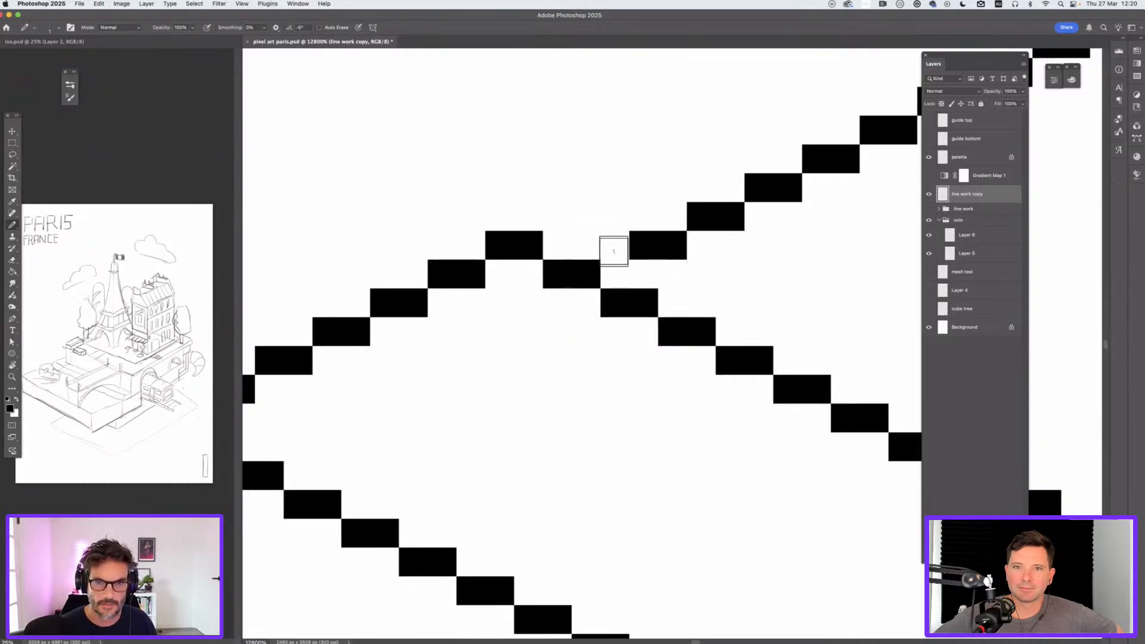
{"action": "left_click", "coordinate": [615, 245]}
Step: Sample the mid-grey again and fill the lower platform's top, the cheese wedge, the front rim and the long front face
{"action": "key", "text": "super+minus"}
{"action": "key", "text": "super+minus"}
{"action": "key", "text": "super+minus"}
{"action": "key", "text": "super+minus"}
{"action": "key", "text": "super+minus"}
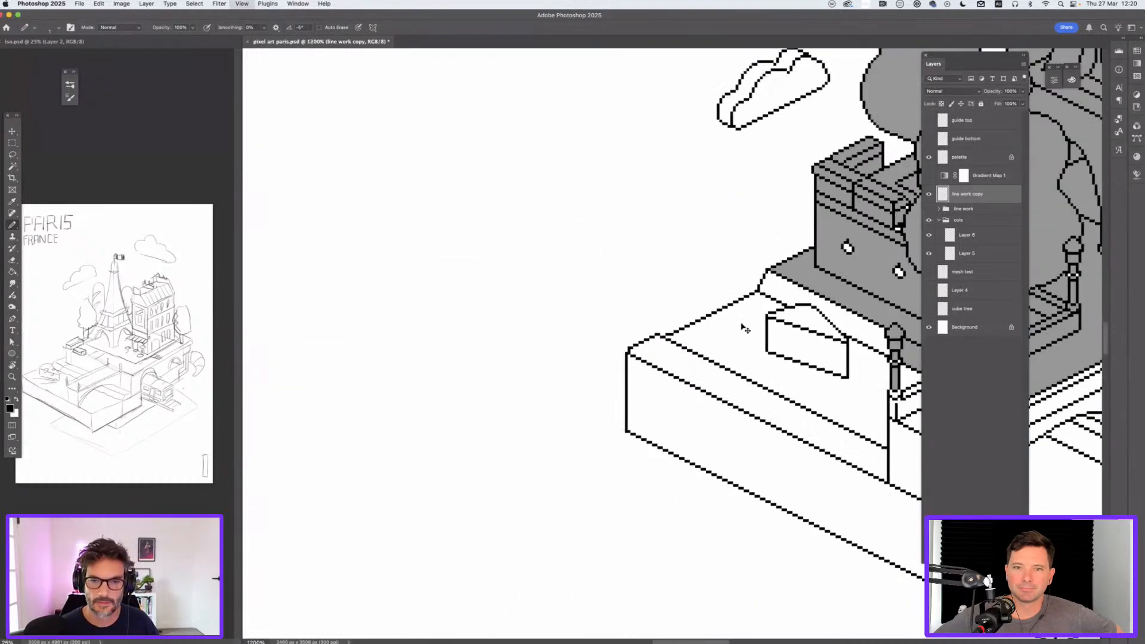
{"action": "key", "text": "super+minus"}
{"action": "key", "text": "i"}
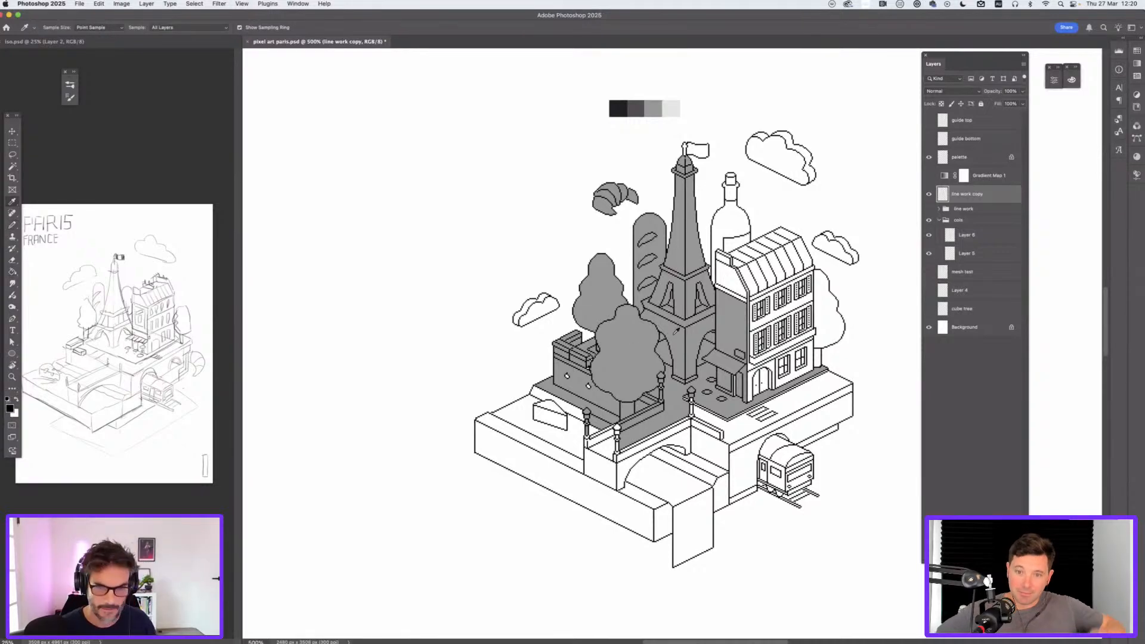
{"action": "key", "text": "g"}
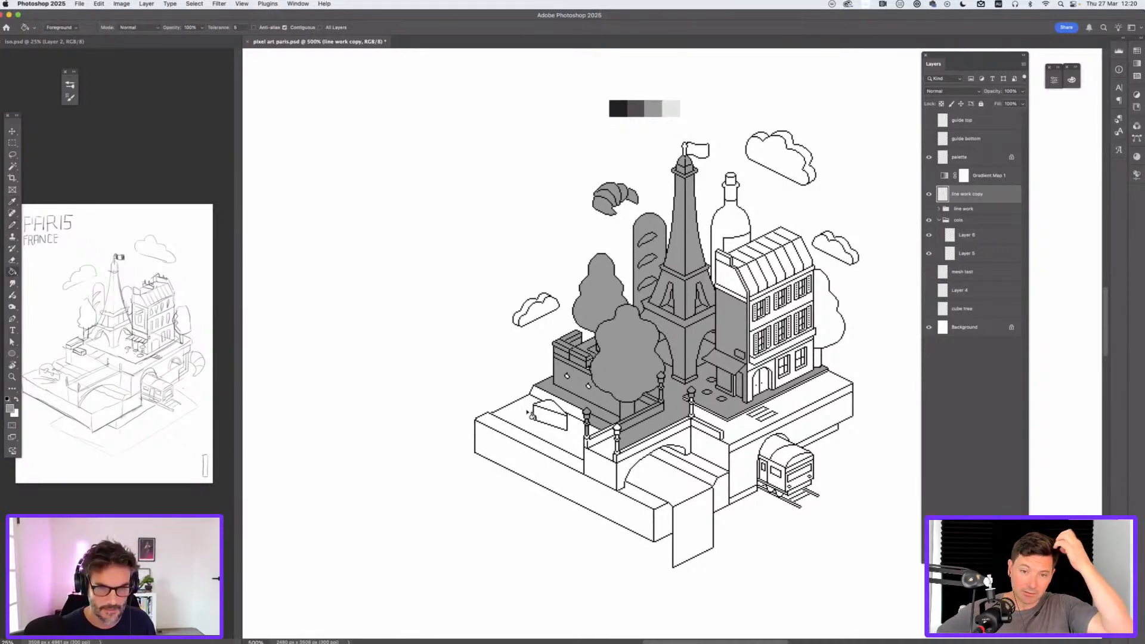
{"action": "left_click", "coordinate": [529, 412]}
{"action": "left_click", "coordinate": [548, 417]}
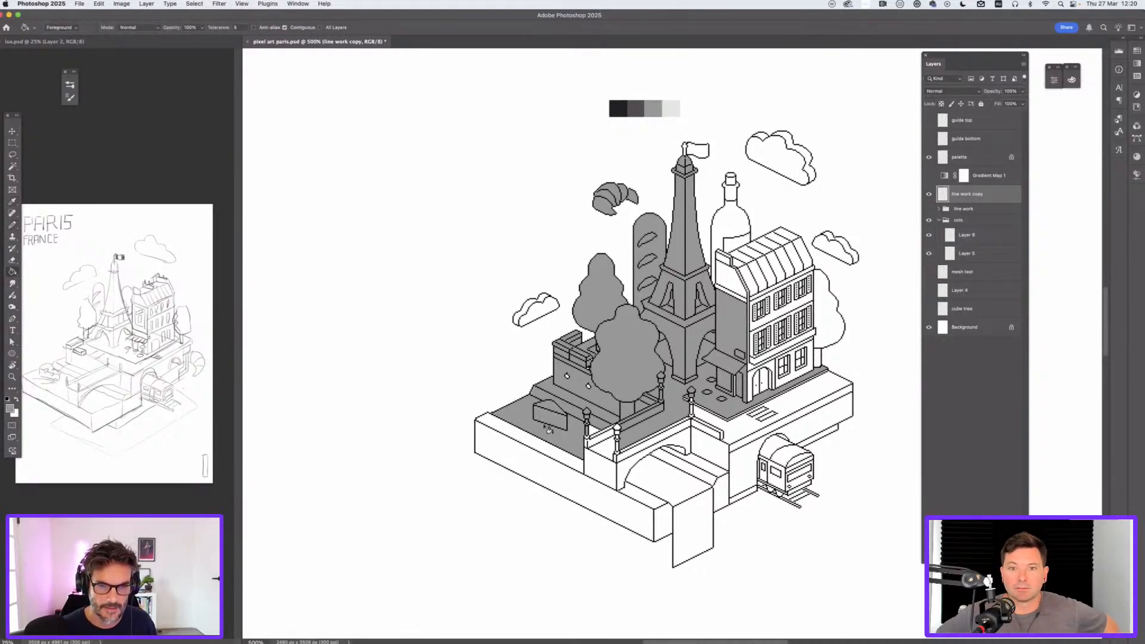
{"action": "left_click", "coordinate": [529, 453]}
{"action": "left_click", "coordinate": [601, 452]}
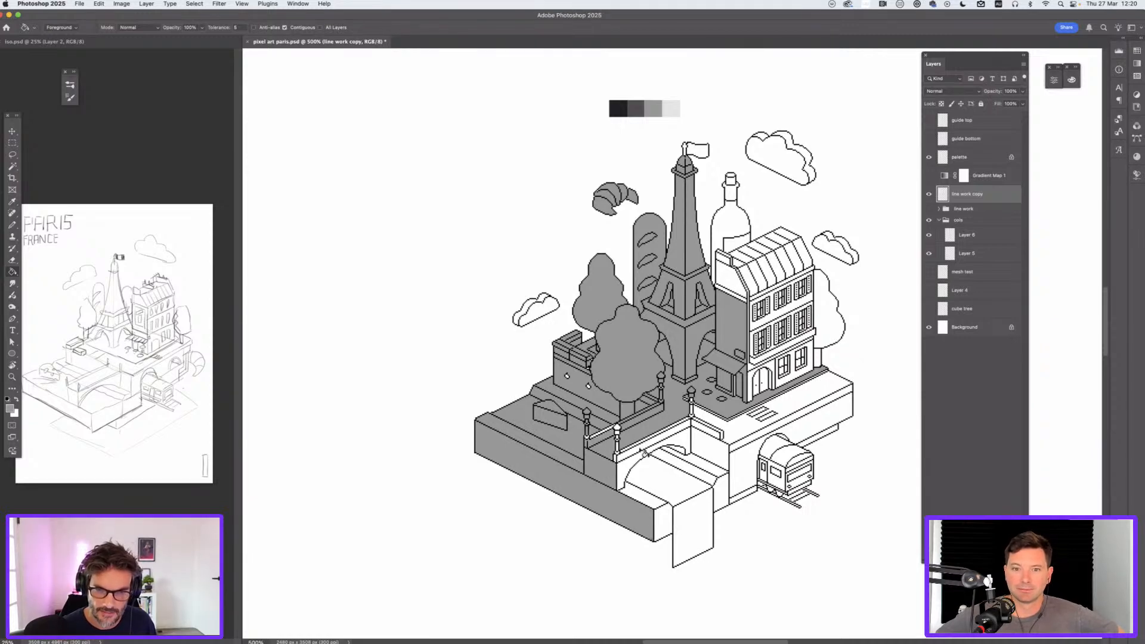
Step: Fill the bridge's arch wall, the channel beneath it, the platform's end face and the hanging sheet with mid-grey
{"action": "left_click", "coordinate": [628, 474]}
{"action": "left_click", "coordinate": [649, 504]}
{"action": "left_click", "coordinate": [669, 521]}
{"action": "left_click", "coordinate": [694, 513]}
{"action": "left_click", "coordinate": [721, 492]}
{"action": "left_click", "coordinate": [707, 478]}
{"action": "left_click", "coordinate": [711, 459]}
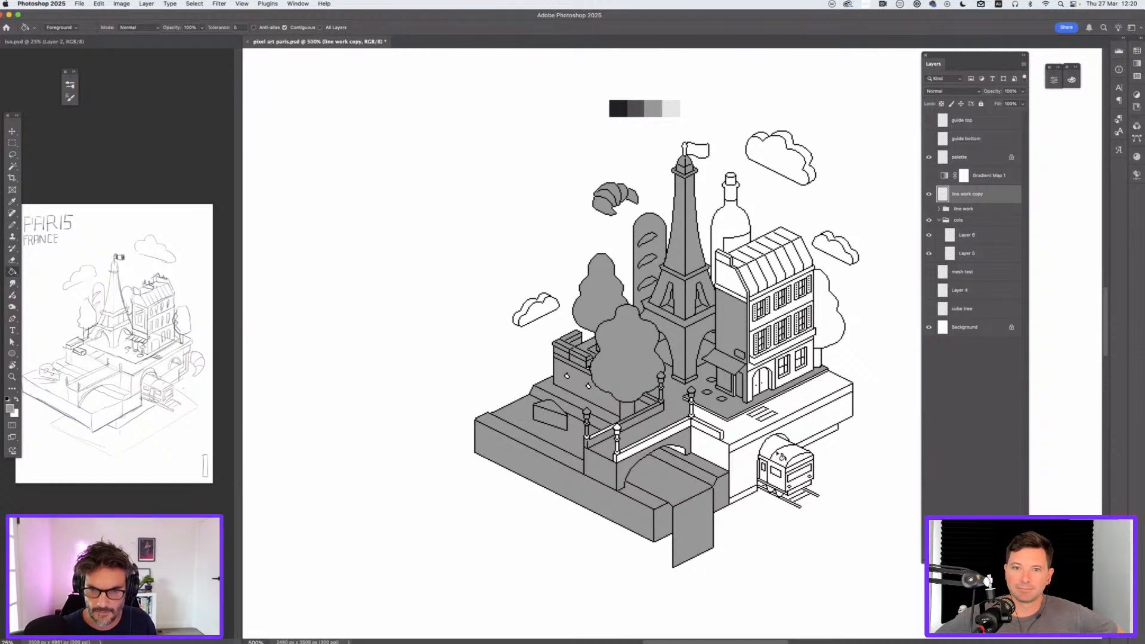
Step: Fill the upper platform's side face, street surface and rim bands with mid-grey
{"action": "left_click", "coordinate": [775, 444]}
{"action": "left_click", "coordinate": [799, 400]}
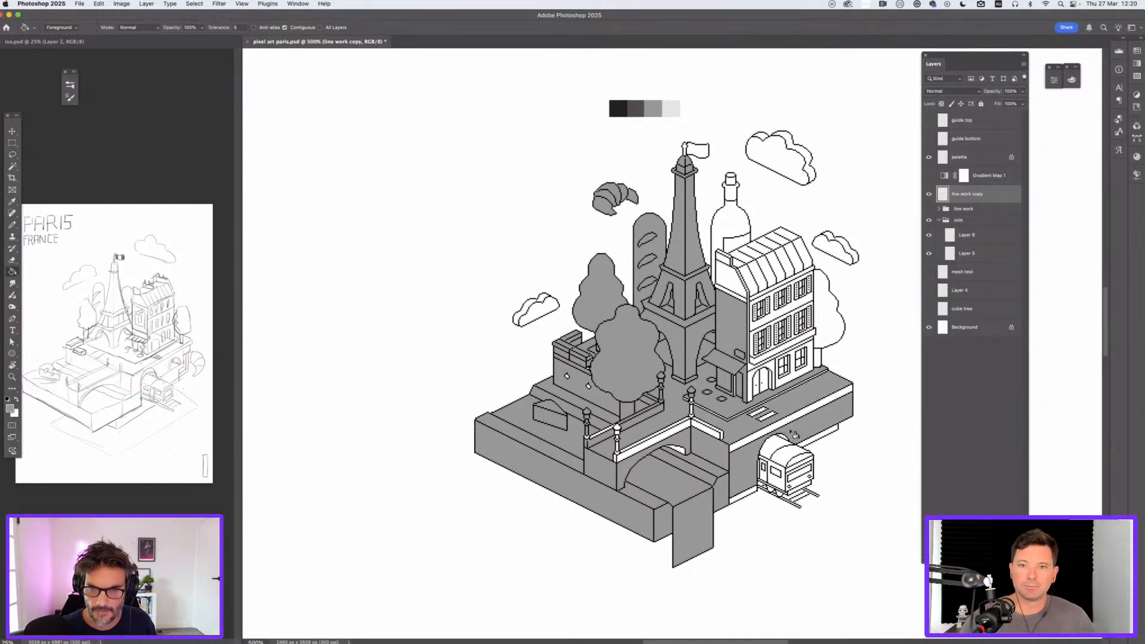
{"action": "left_click", "coordinate": [772, 429]}
{"action": "left_click", "coordinate": [775, 371]}
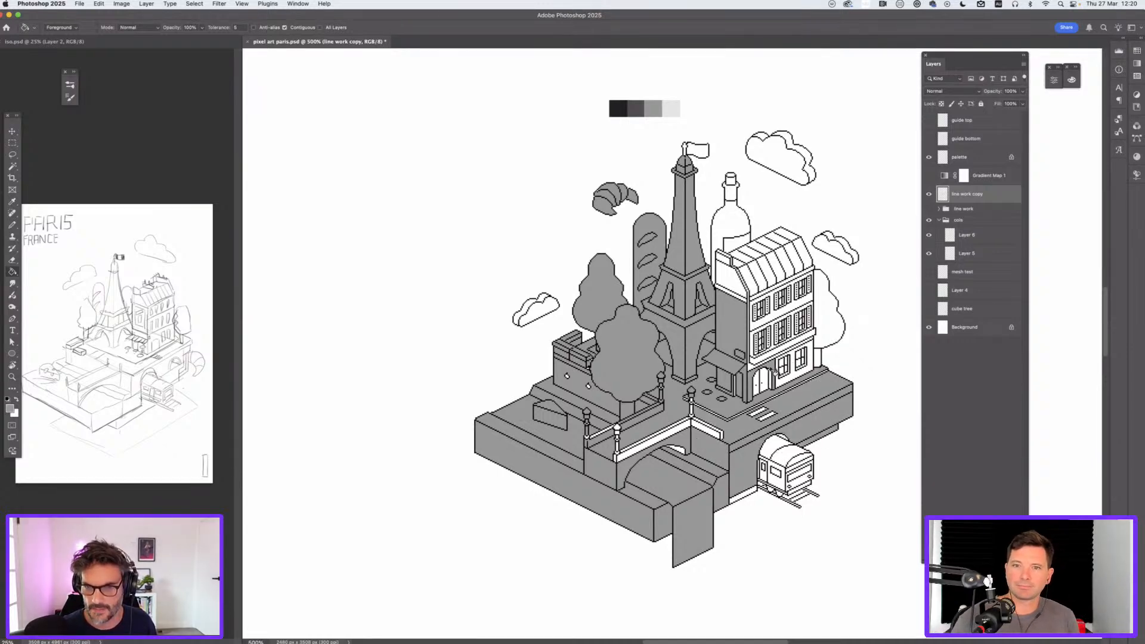
Step: Try filling a freehand test oval drawn in the empty background near the croissant, and undo the fills and the oval
{"action": "key", "text": "b"}
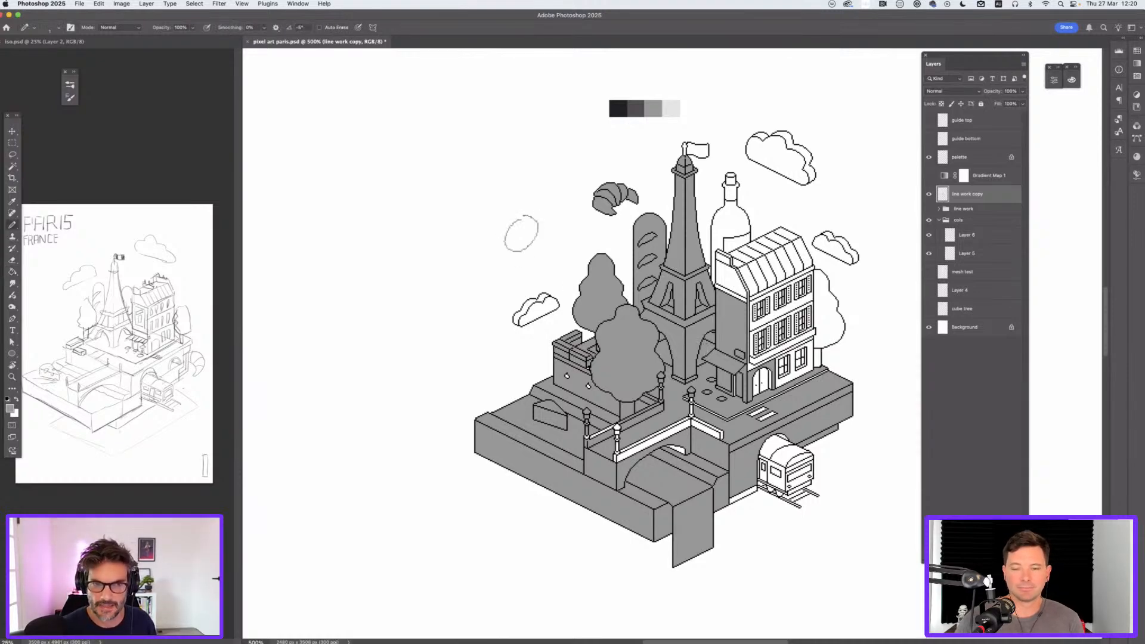
{"action": "key", "text": "g"}
{"action": "left_click", "coordinate": [532, 254]}
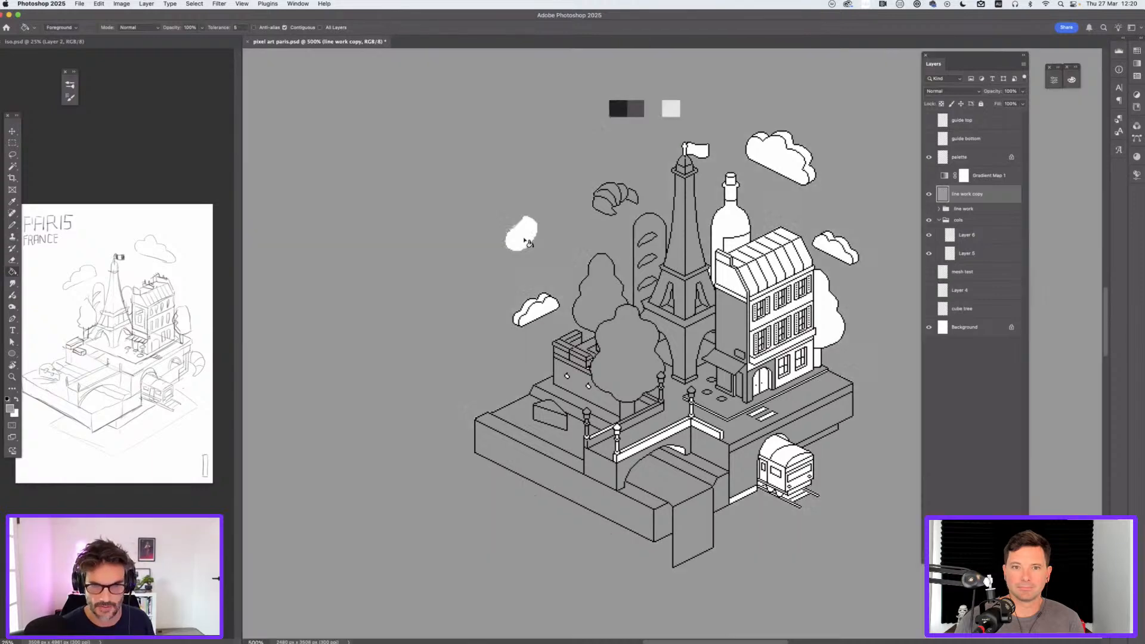
{"action": "key", "text": "super+z"}
{"action": "left_click", "coordinate": [525, 243]}
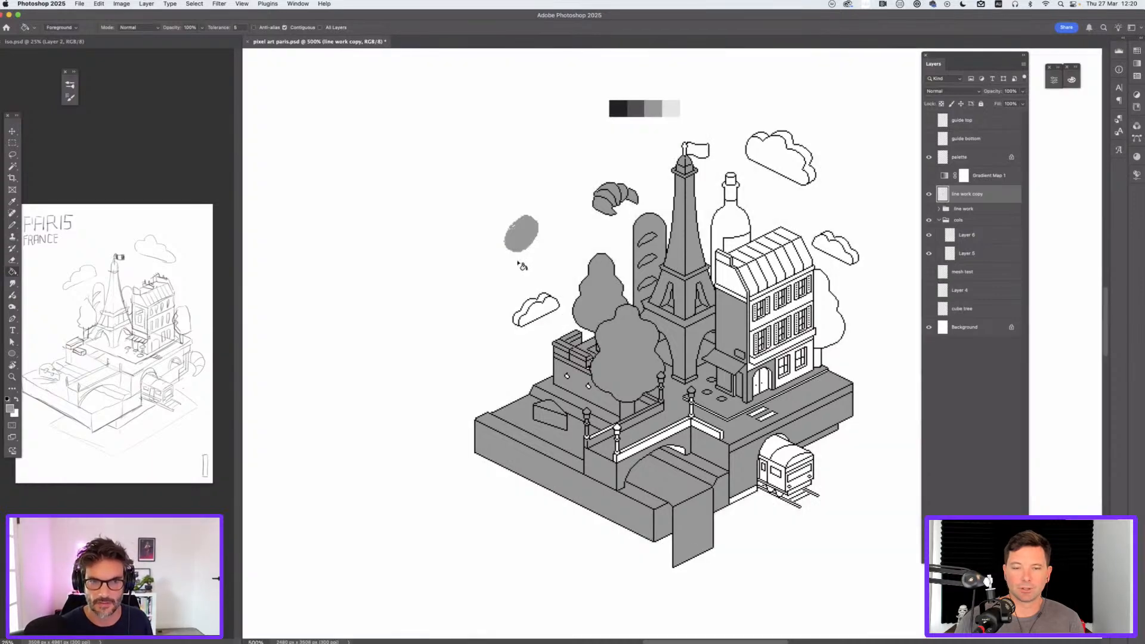
{"action": "key", "text": "super+z"}
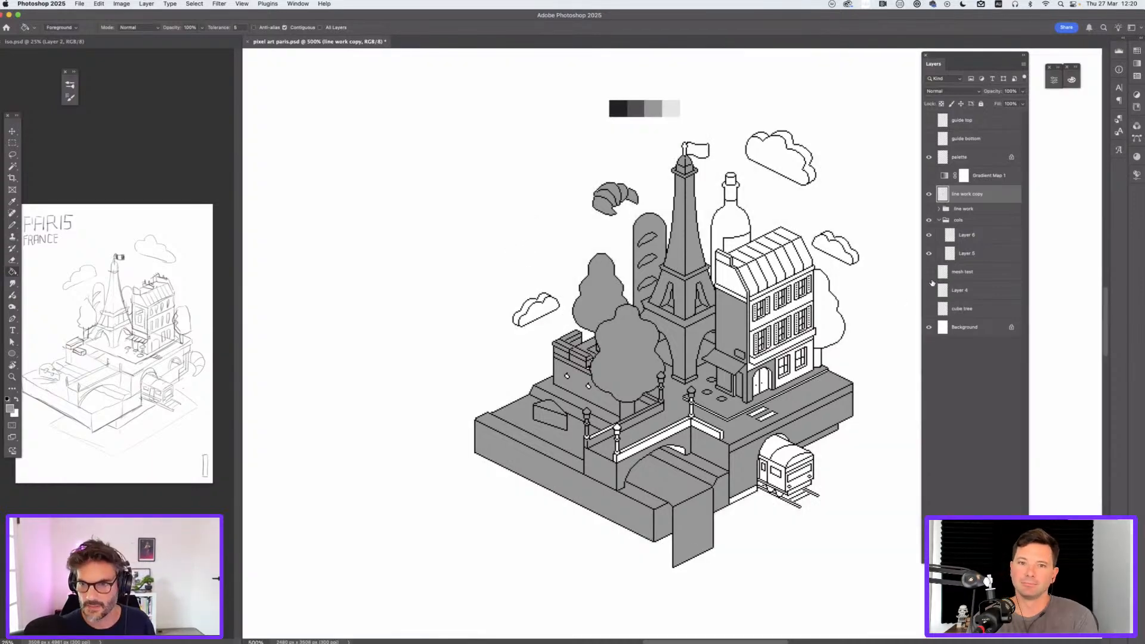
Step: Fill the bridge's side band, the inner edge of its arch and the short parapet beside it with mid-grey
{"action": "key", "text": "b"}
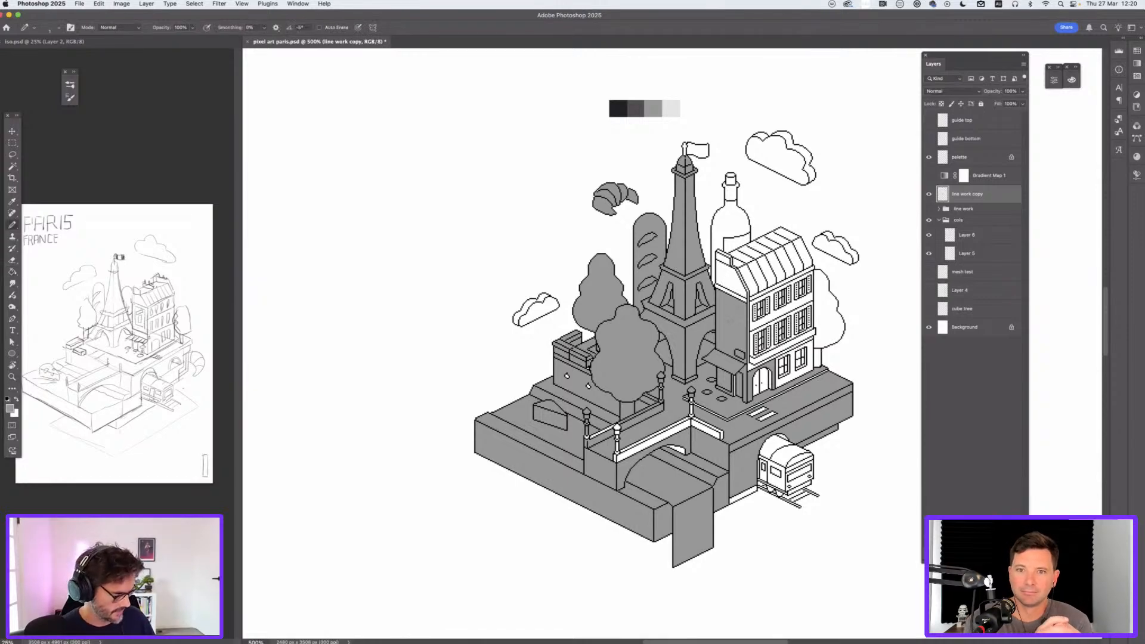
{"action": "key", "text": "super+plus"}
{"action": "key", "text": "super+plus"}
{"action": "key", "text": "super+plus"}
{"action": "left_click_drag", "start_coordinate": [706, 416], "coordinate": [644, 318]}
{"action": "key", "text": "g"}
{"action": "left_click", "coordinate": [597, 399]}
{"action": "left_click", "coordinate": [621, 417]}
{"action": "left_click", "coordinate": [673, 389]}
{"action": "left_click", "coordinate": [690, 392]}
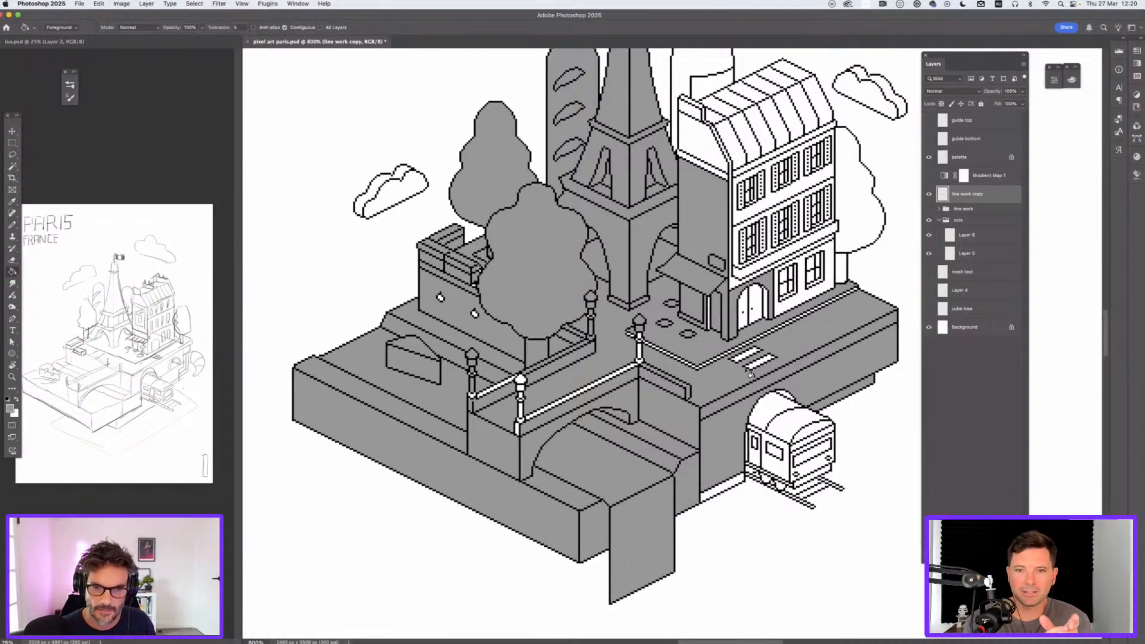
Step: Fill the building's ground-floor front wall, arched door, ledge and upper-floor wall with mid-grey
{"action": "left_click", "coordinate": [787, 309]}
{"action": "left_click", "coordinate": [762, 303]}
{"action": "left_click", "coordinate": [740, 311]}
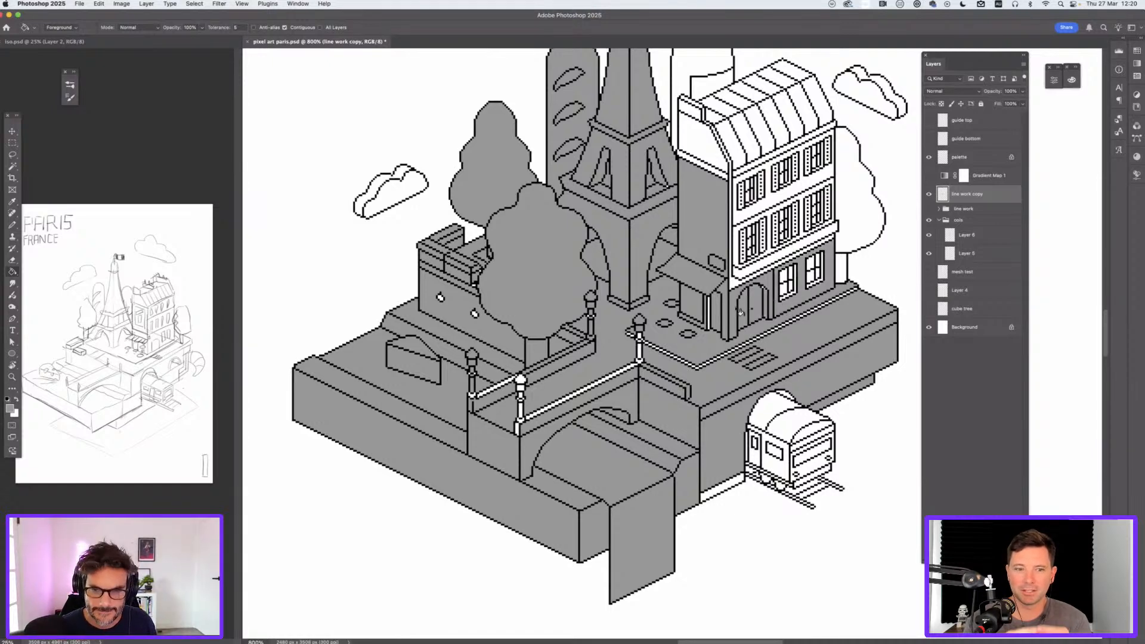
{"action": "left_click", "coordinate": [748, 271]}
{"action": "left_click", "coordinate": [739, 219]}
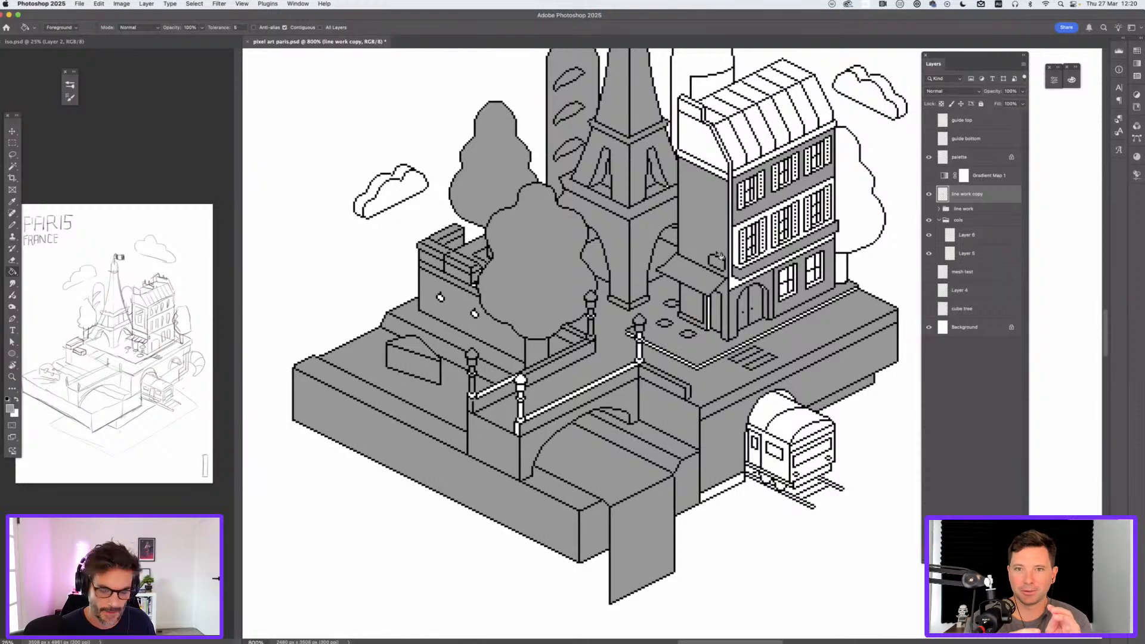
Step: Try a mid-grey fill at the corner of the thin kerb in front of the building, and undo it
{"action": "scroll", "coordinate": [696, 364], "scroll_direction": "up", "scroll_amount": 10}
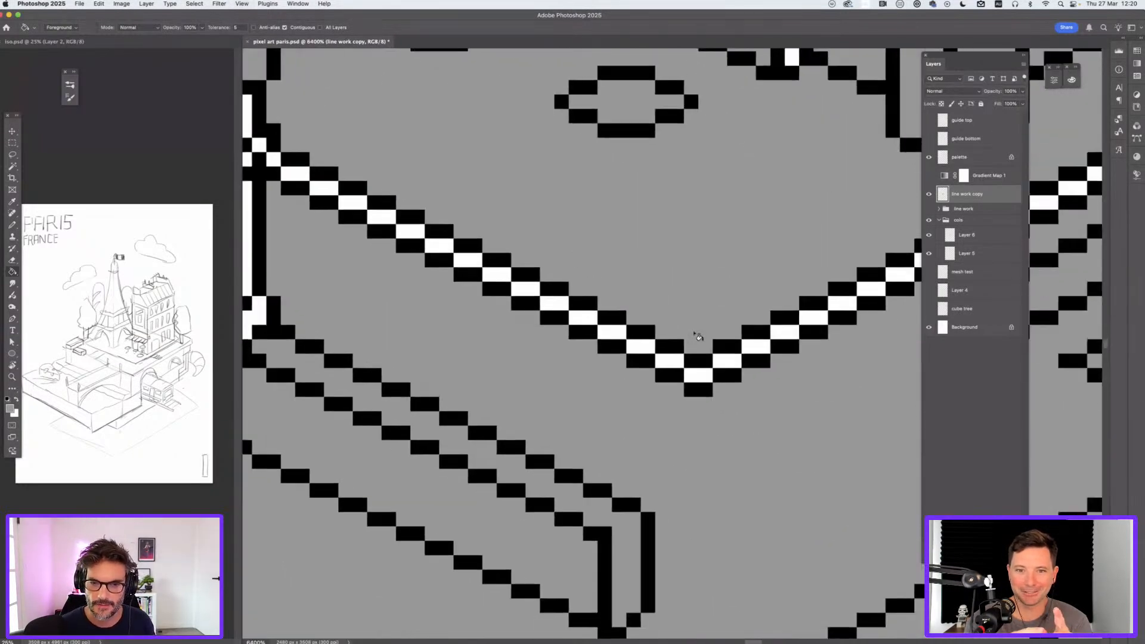
{"action": "left_click", "coordinate": [733, 350]}
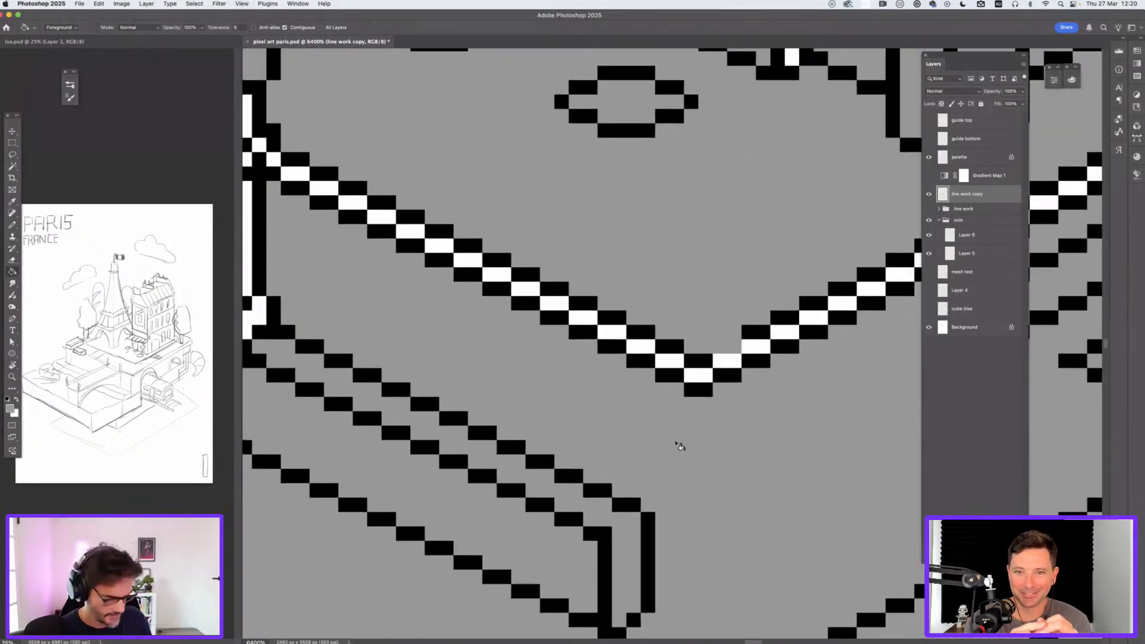
{"action": "key", "text": "super+z"}
{"action": "scroll", "coordinate": [677, 434], "scroll_direction": "down", "scroll_amount": 7}
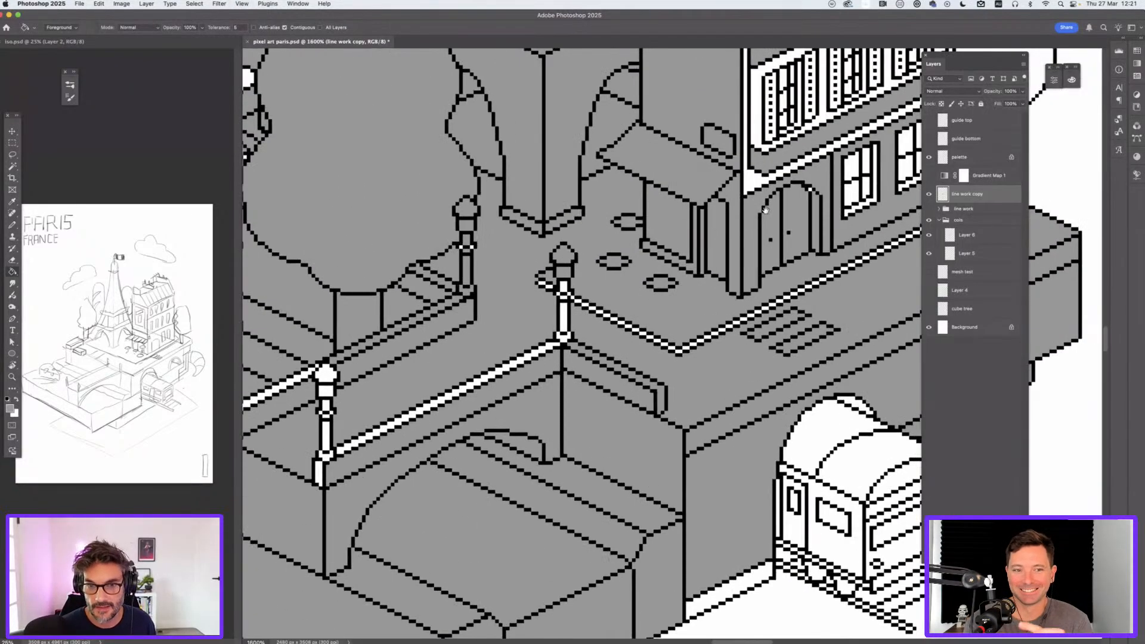
Step: Fill the tree trunk behind the building and the remaining white of the ground-floor windows with mid-grey
{"action": "scroll", "coordinate": [705, 238], "scroll_direction": "up", "scroll_amount": 5}
{"action": "scroll", "coordinate": [705, 238], "scroll_direction": "right", "scroll_amount": 4}
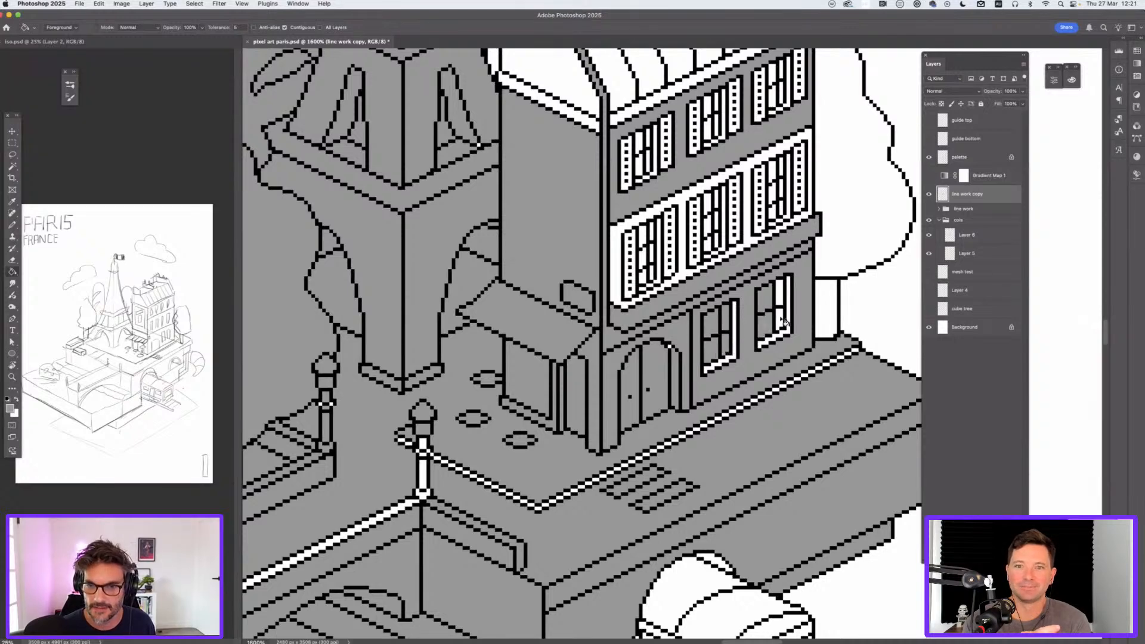
{"action": "left_click", "coordinate": [830, 308]}
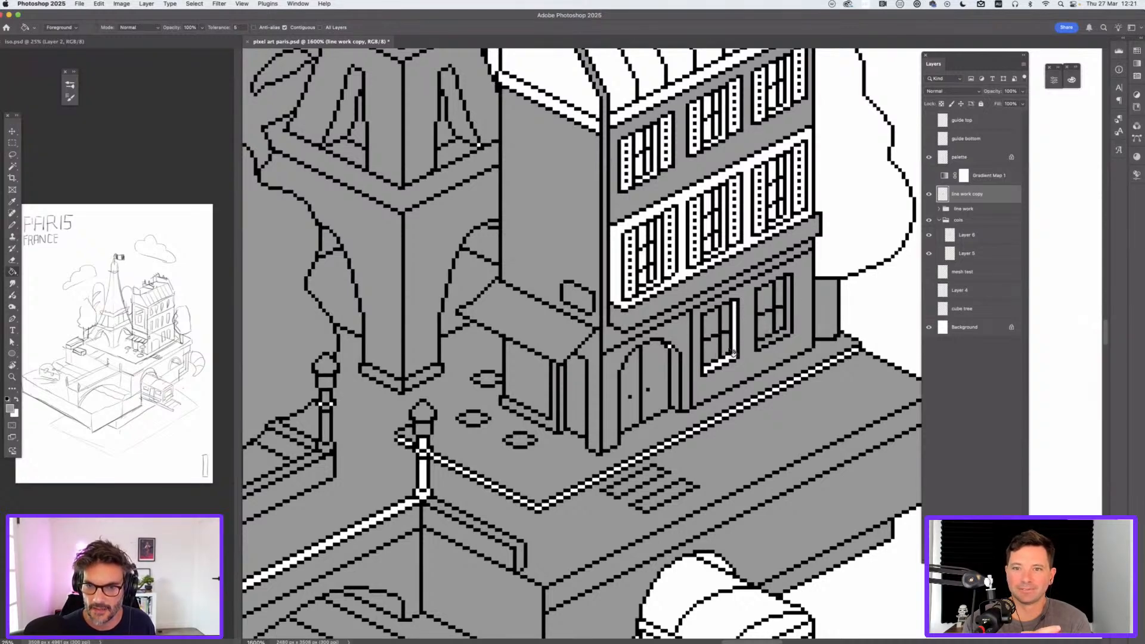
{"action": "left_click", "coordinate": [737, 339]}
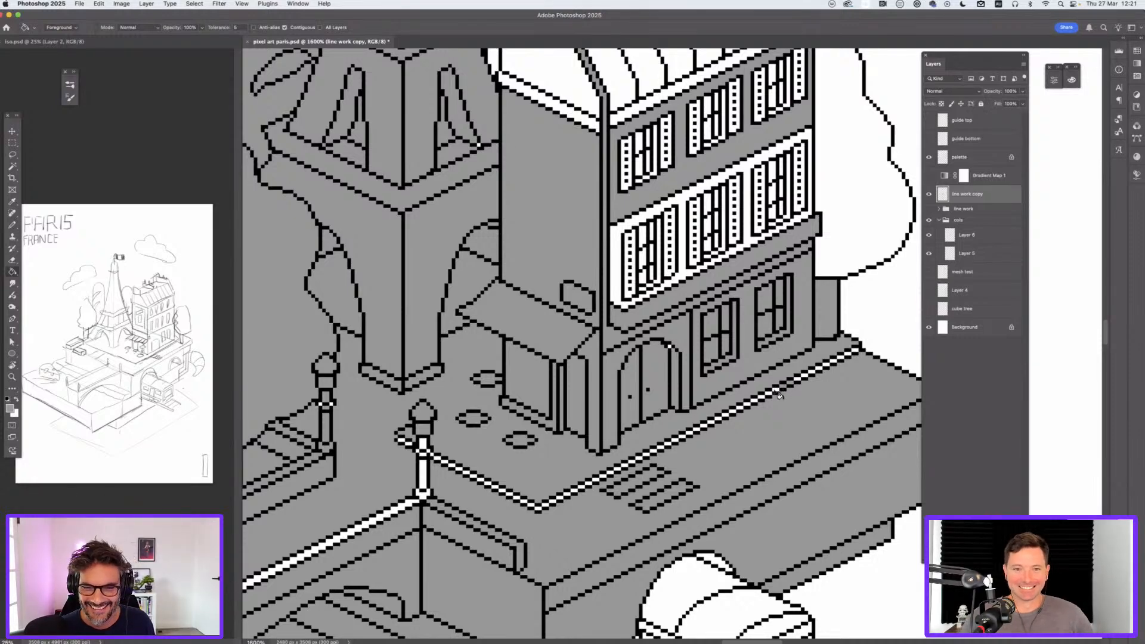
Step: Paint the thin kerb in front of the building and the nearby lamp post mid-grey on Layer 6 with the Pencil
{"action": "left_click", "coordinate": [970, 239]}
{"action": "key", "text": "b"}
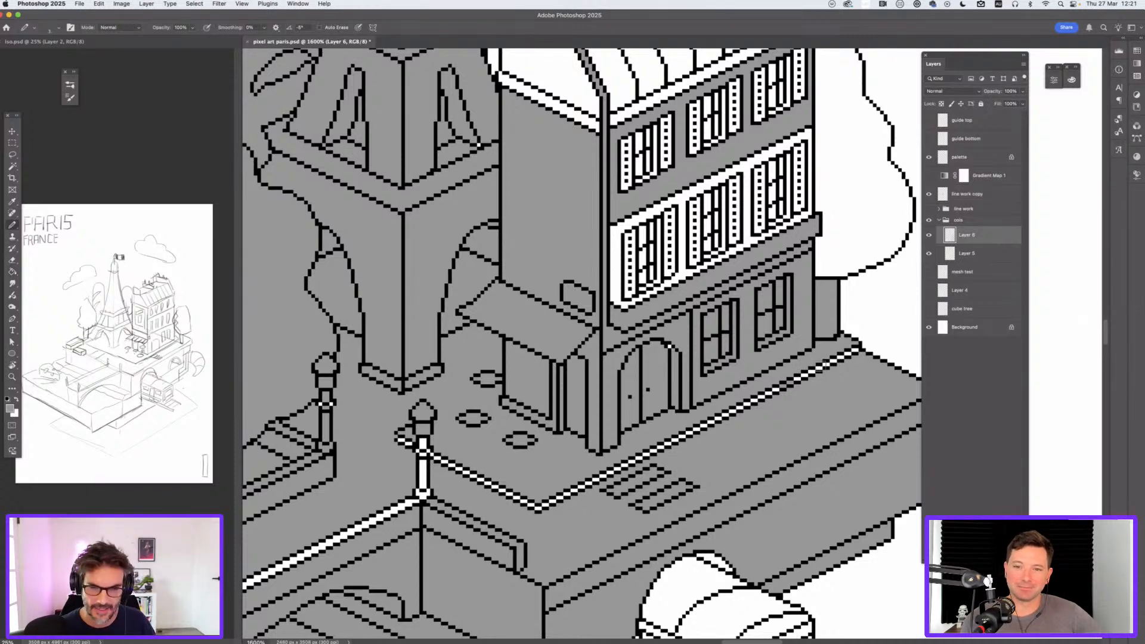
{"action": "mouse_move", "coordinate": [852, 353]}
{"action": "left_mouse_down"}
{"action": "mouse_move", "coordinate": [563, 495]}
{"action": "mouse_move", "coordinate": [527, 503]}
{"action": "mouse_move", "coordinate": [396, 438]}
{"action": "mouse_move", "coordinate": [420, 477]}
{"action": "left_mouse_up"}
{"action": "left_click_drag", "start_coordinate": [611, 455], "coordinate": [900, 304]}
Step: On the line work copy layer, fill both bridge railings and the front lamp post's head, shaft and base with mid-grey
{"action": "key", "text": "g"}
{"action": "left_click", "coordinate": [967, 194]}
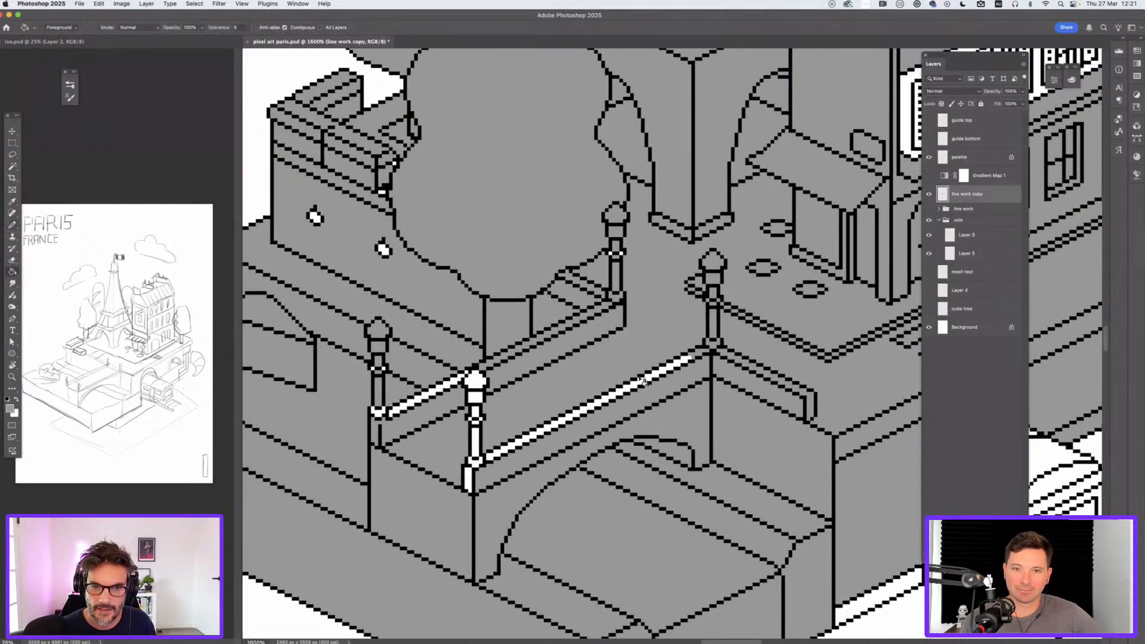
{"action": "left_click", "coordinate": [644, 386]}
{"action": "left_click", "coordinate": [478, 396]}
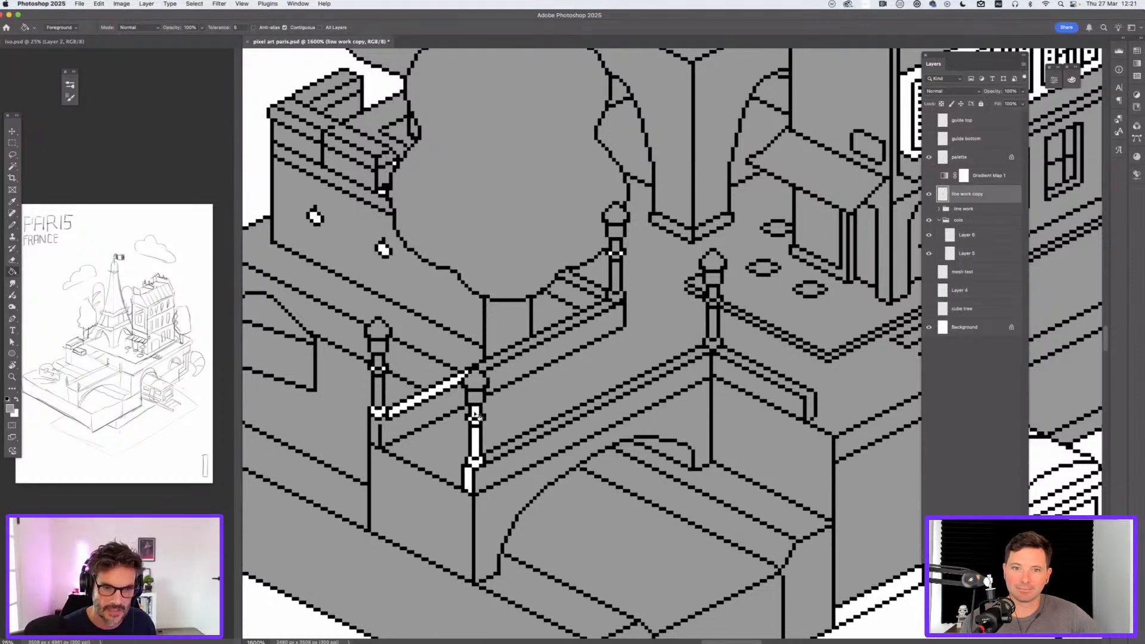
{"action": "left_click", "coordinate": [476, 442]}
{"action": "left_click", "coordinate": [470, 483]}
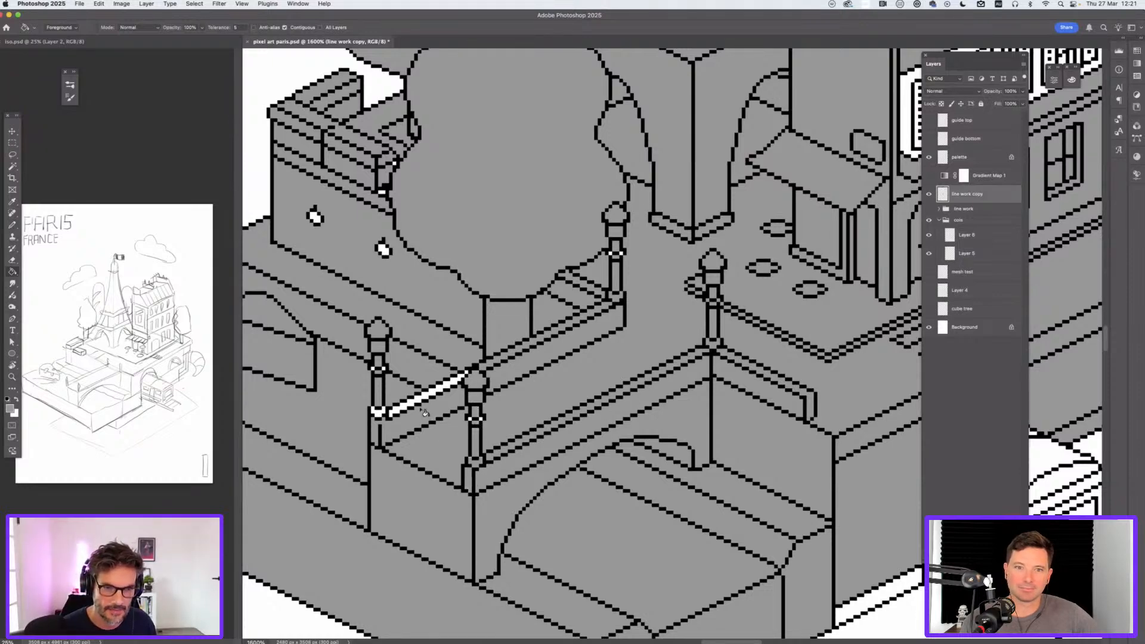
{"action": "left_click", "coordinate": [422, 401]}
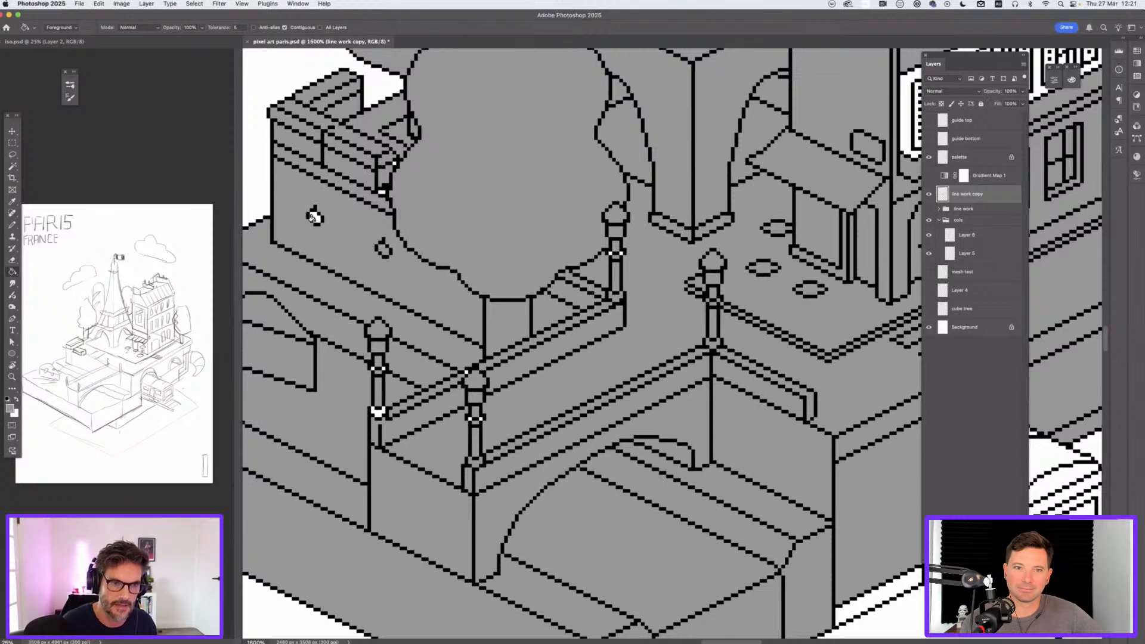
Step: Fill the building's gable end and the wine bottle's label, body, neck and top with mid-grey
{"action": "left_click_drag", "start_coordinate": [716, 281], "coordinate": [411, 512]}
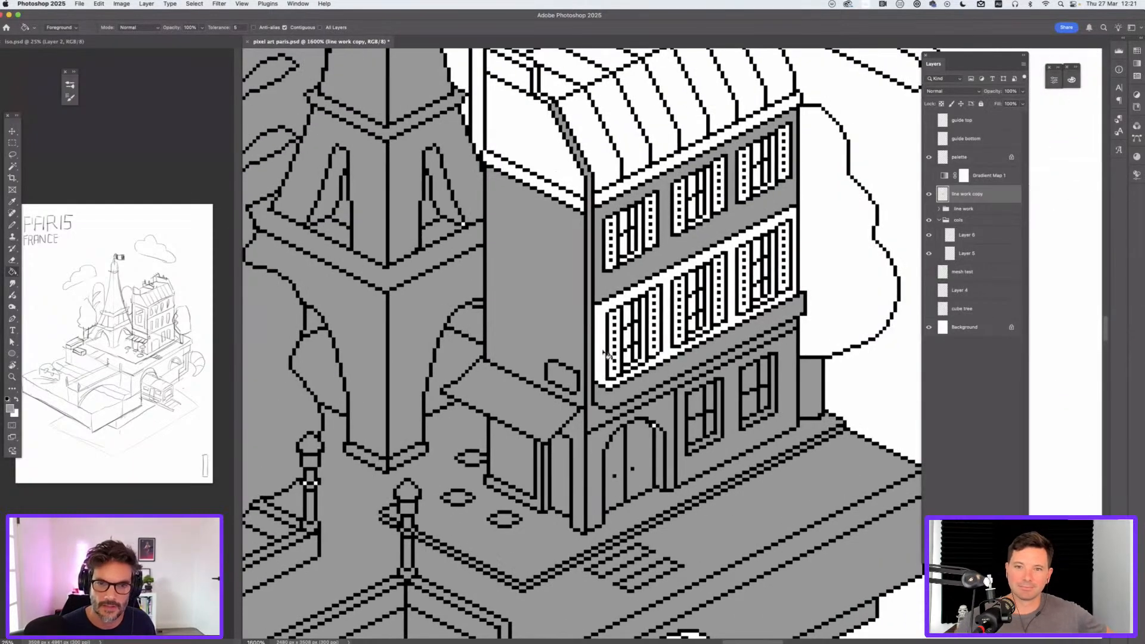
{"action": "scroll", "coordinate": [572, 334], "scroll_direction": "up", "scroll_amount": 5}
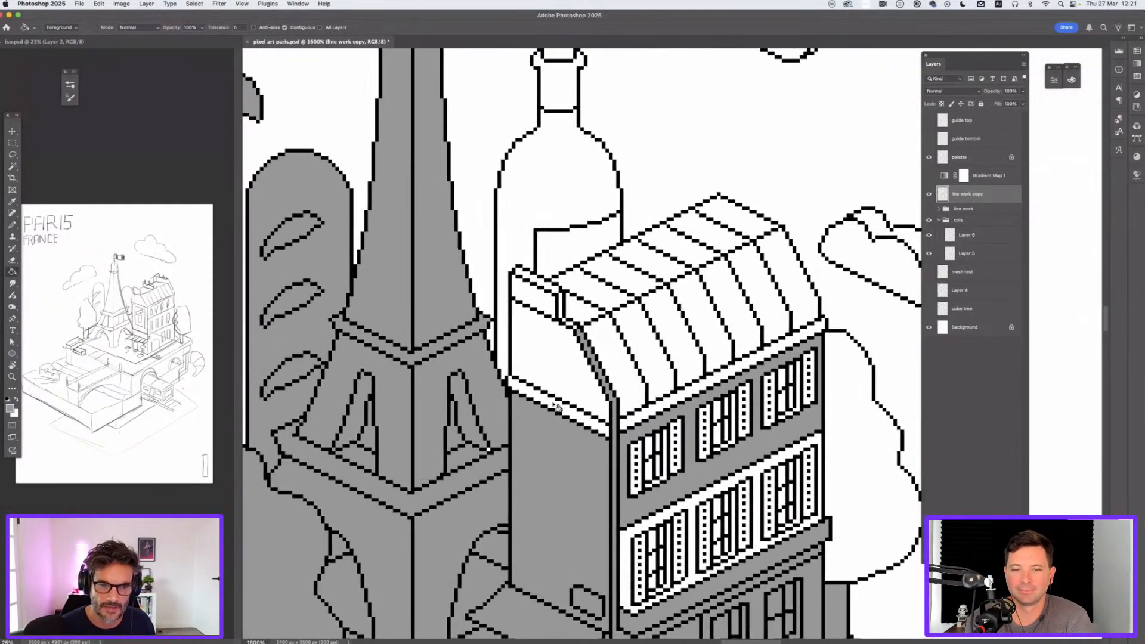
{"action": "left_click", "coordinate": [557, 357]}
{"action": "left_click", "coordinate": [572, 251]}
{"action": "left_click", "coordinate": [557, 173]}
{"action": "left_click", "coordinate": [557, 89]}
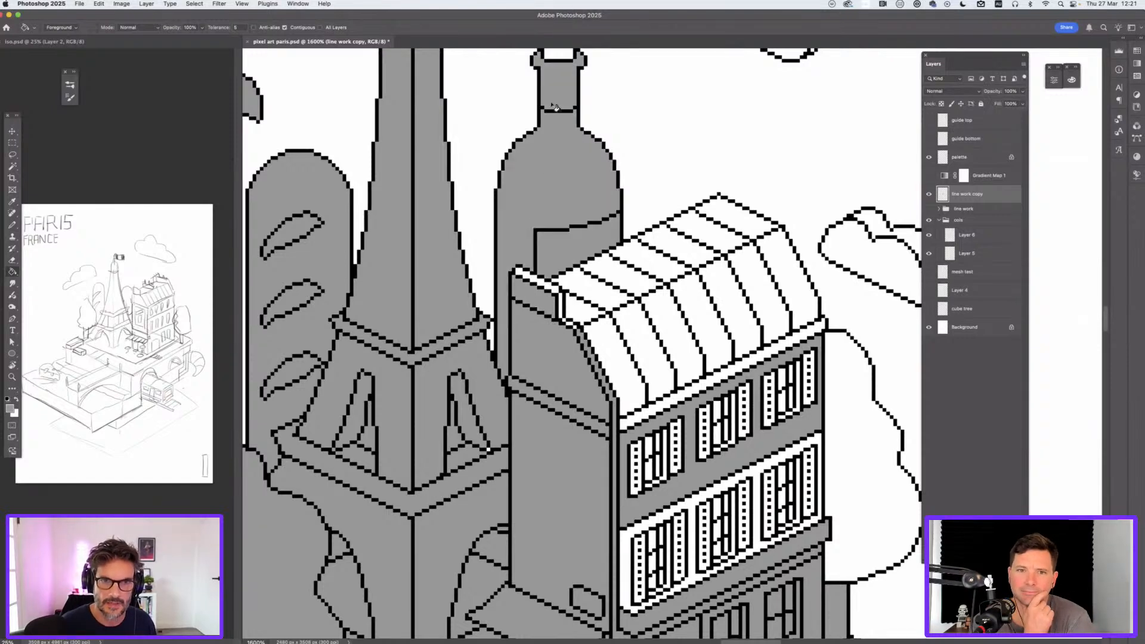
{"action": "scroll", "coordinate": [585, 370], "scroll_direction": "up", "scroll_amount": 2}
{"action": "scroll", "coordinate": [586, 371], "scroll_direction": "up", "scroll_amount": 5}
{"action": "left_click", "coordinate": [562, 214]}
Step: Fill the large cloud's thickness and the flag with its pole atop the Eiffel Tower with mid-grey
{"action": "left_click", "coordinate": [749, 107]}
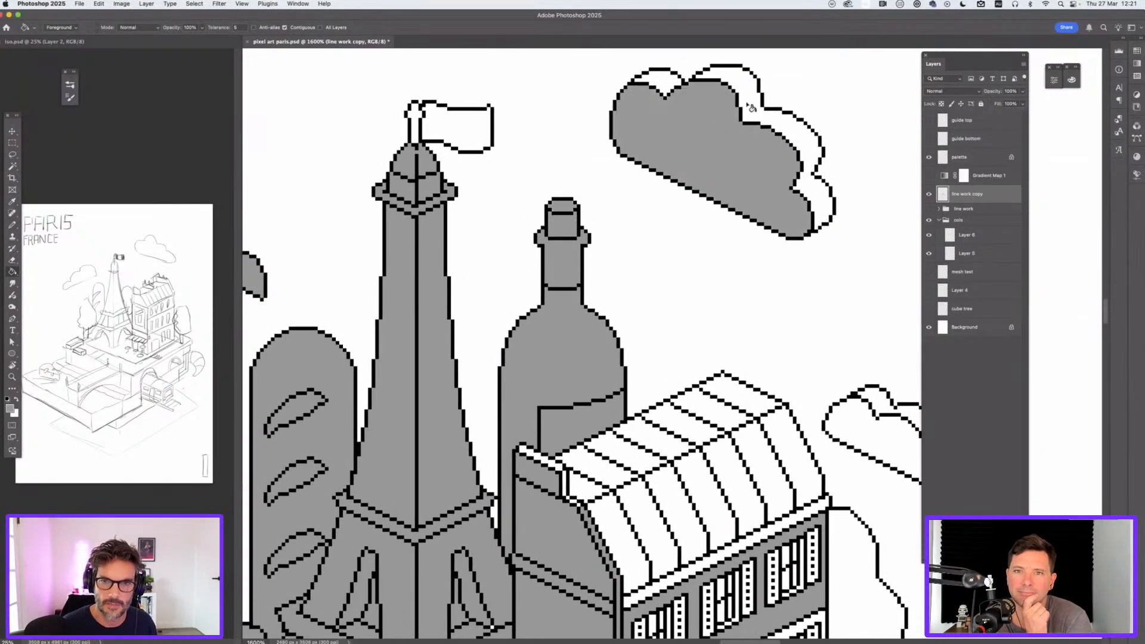
{"action": "left_click", "coordinate": [439, 137]}
{"action": "left_click", "coordinate": [416, 122]}
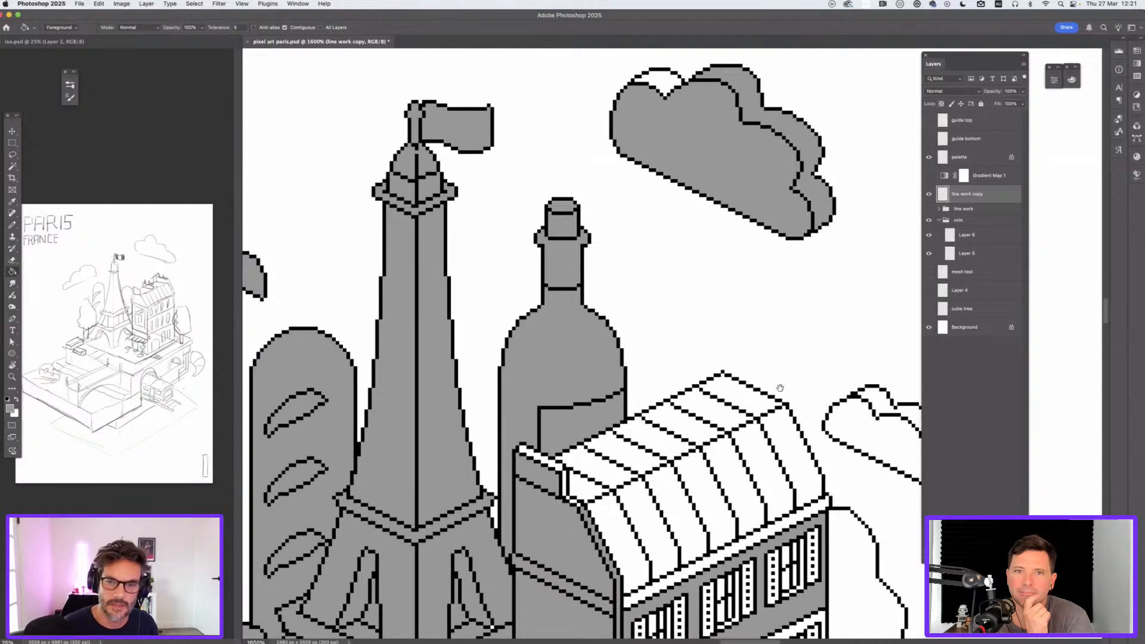
Step: Fill the steep front panels of the building's roof with mid-grey
{"action": "scroll", "coordinate": [658, 225], "scroll_direction": "down", "scroll_amount": 6}
{"action": "scroll", "coordinate": [659, 225], "scroll_direction": "right", "scroll_amount": 5}
{"action": "left_click", "coordinate": [605, 281]}
{"action": "left_click", "coordinate": [583, 291]}
{"action": "left_click", "coordinate": [583, 291]}
{"action": "left_click", "coordinate": [546, 302]}
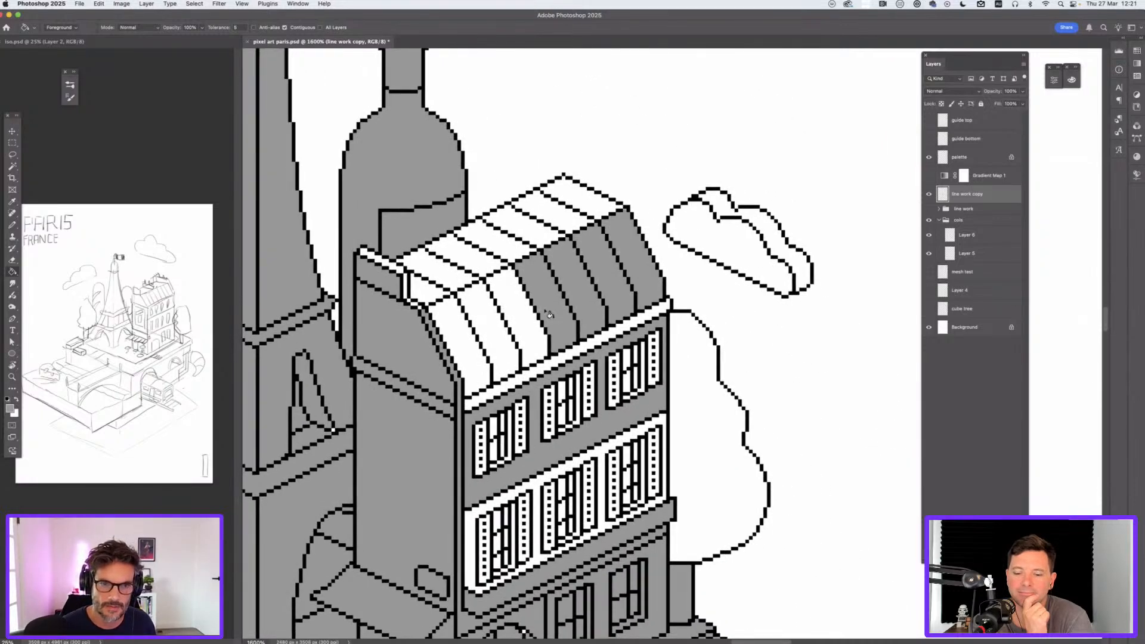
{"action": "left_click", "coordinate": [517, 317]}
{"action": "left_click", "coordinate": [489, 331]}
{"action": "left_click", "coordinate": [461, 345]}
Step: Fill the upper, flatter panels of the building's roof with mid-grey
{"action": "left_click", "coordinate": [453, 274]}
{"action": "left_click", "coordinate": [474, 259]}
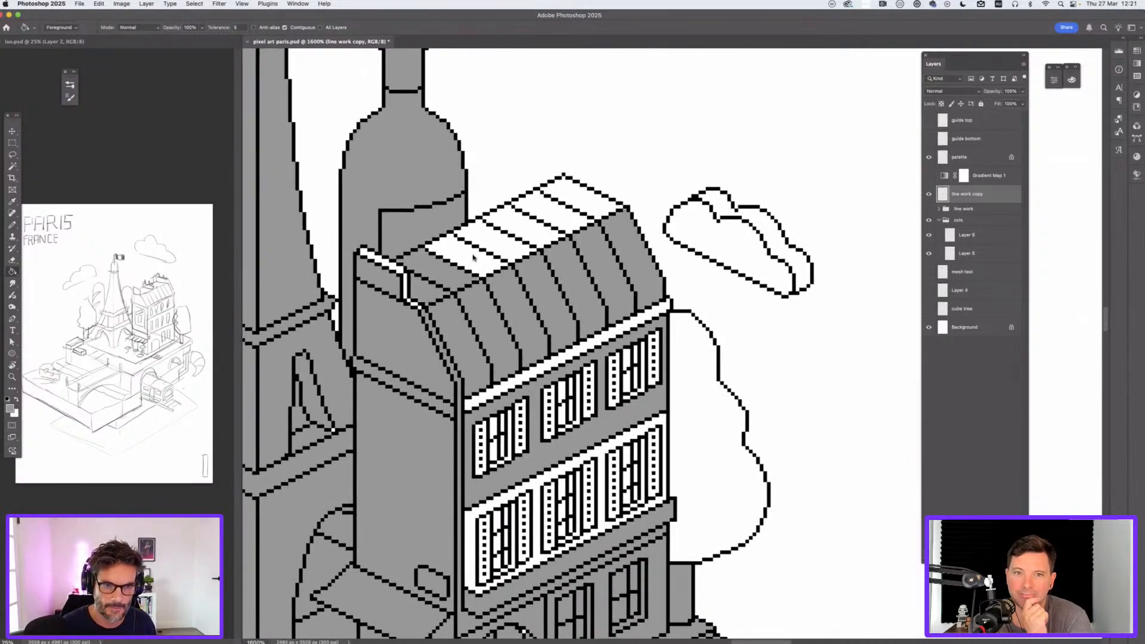
{"action": "left_click", "coordinate": [501, 245]}
{"action": "left_click", "coordinate": [528, 230]}
{"action": "left_click", "coordinate": [554, 216]}
{"action": "left_click", "coordinate": [582, 201]}
{"action": "left_click", "coordinate": [609, 187]}
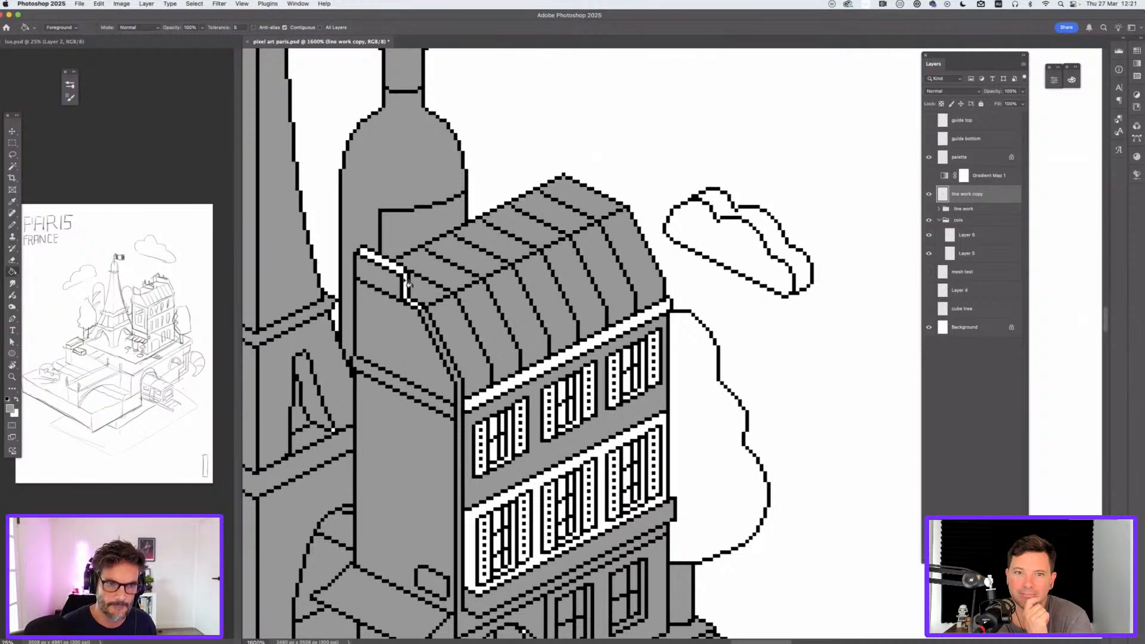
Step: Fill the chimney edge, roof cornice, middle-floor wall, the tree behind the building and the small cloud beside it with mid-grey
{"action": "left_click", "coordinate": [402, 272]}
{"action": "left_click", "coordinate": [518, 382]}
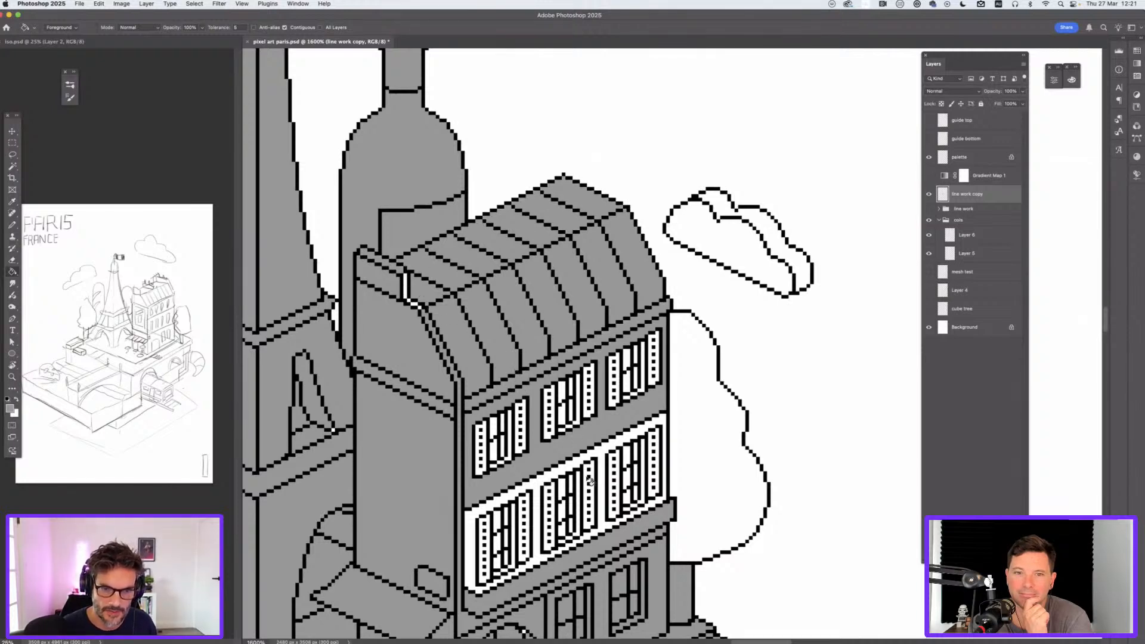
{"action": "left_click", "coordinate": [603, 455]}
{"action": "left_click", "coordinate": [704, 428]}
{"action": "left_click", "coordinate": [749, 251]}
{"action": "left_click", "coordinate": [780, 247]}
Step: Fill the train carriage's roof, long side wall, door and door window with mid-grey
{"action": "scroll", "coordinate": [743, 290], "scroll_direction": "down", "scroll_amount": 15}
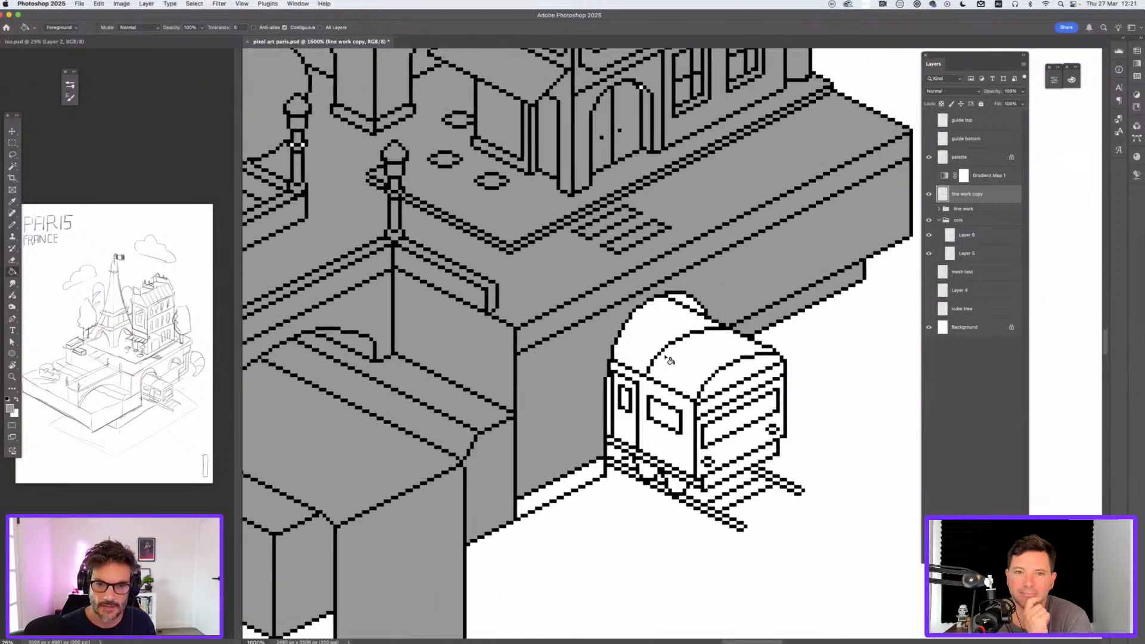
{"action": "left_click", "coordinate": [640, 362]}
{"action": "left_click", "coordinate": [661, 419]}
{"action": "left_click", "coordinate": [626, 425]}
{"action": "left_click", "coordinate": [626, 401]}
{"action": "left_click", "coordinate": [723, 389]}
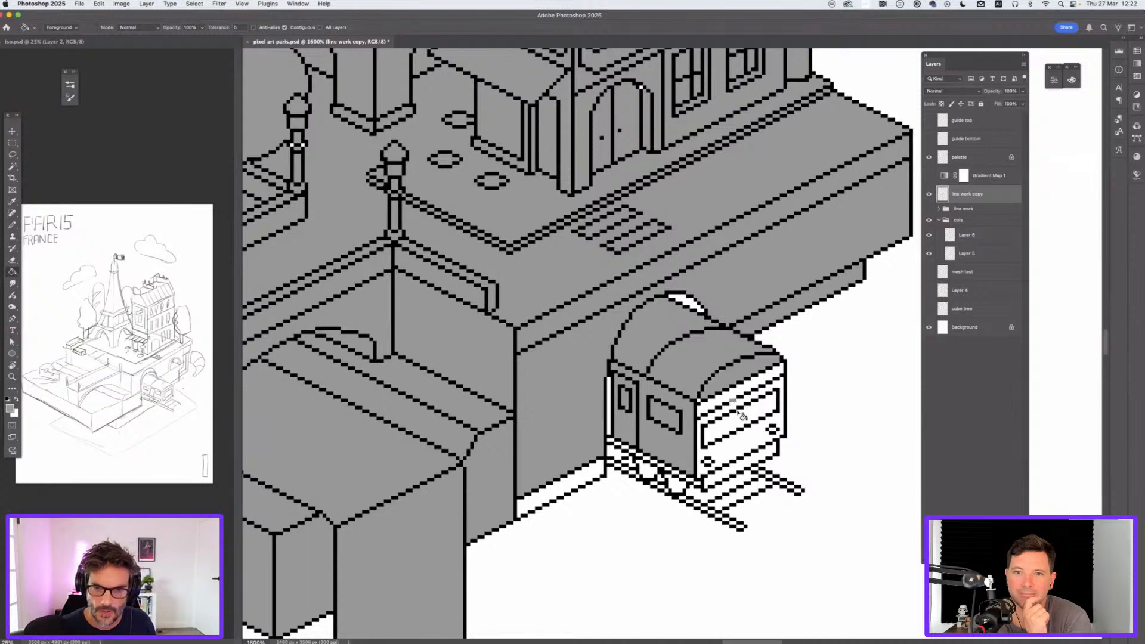
Step: Fill the train's end face with mid-grey, including its upper band, window strip, lower panel and bumper area
{"action": "left_click", "coordinate": [744, 403]}
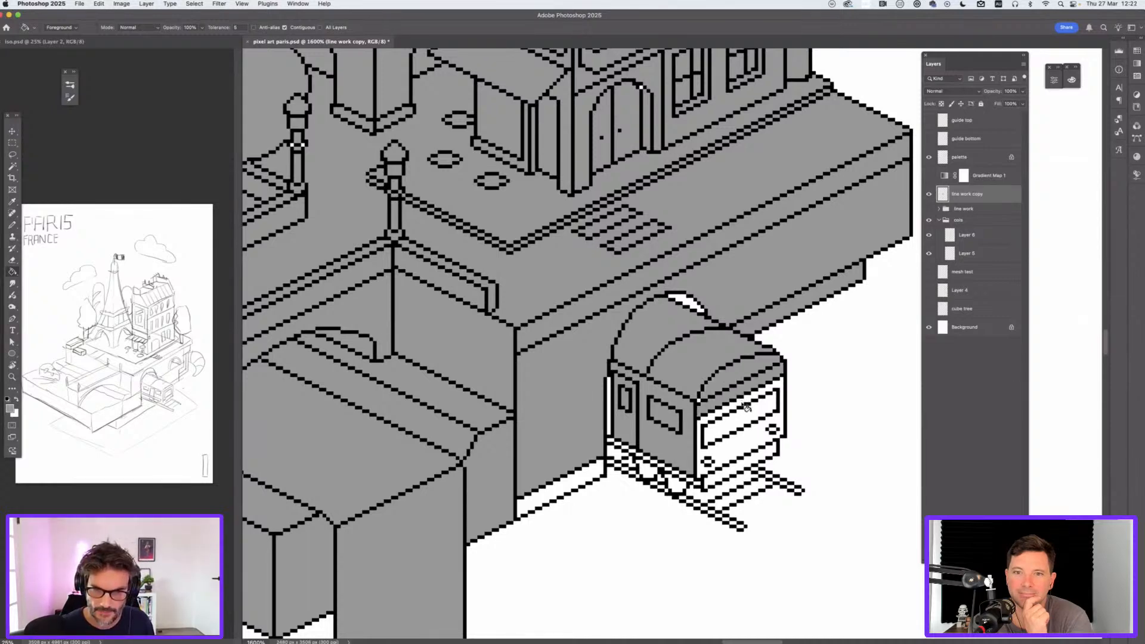
{"action": "left_click", "coordinate": [746, 407]}
{"action": "left_click", "coordinate": [750, 439]}
{"action": "left_click", "coordinate": [733, 481]}
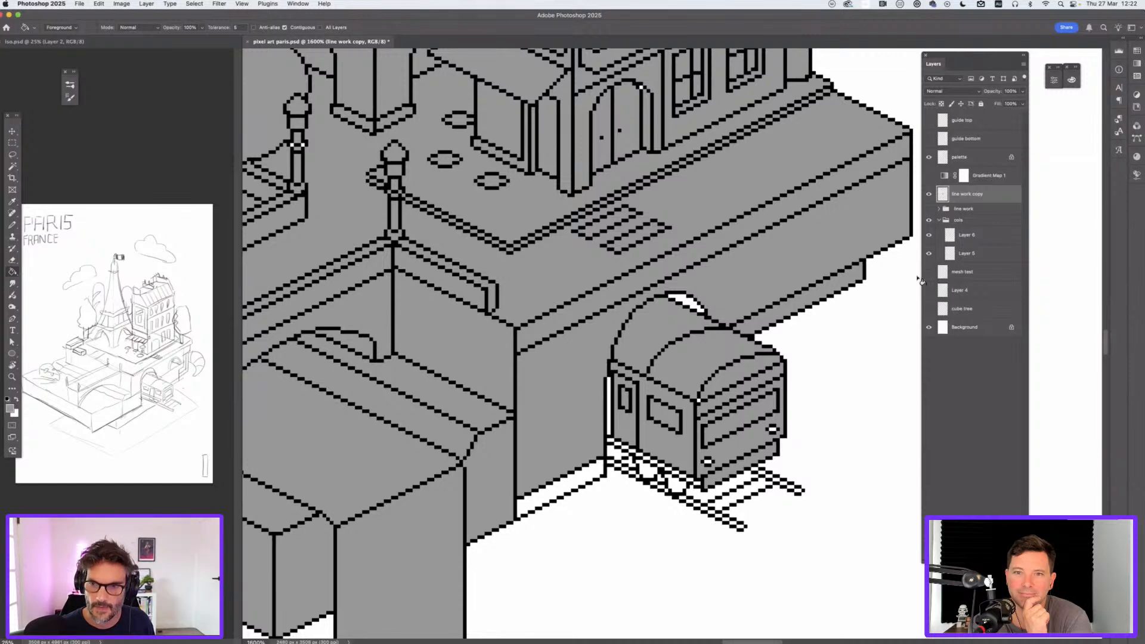
Step: On Layer 6, paint mid-grey into the remaining white gaps: the window shutters, chimney, lamp posts and the train's undercarriage
{"action": "left_click", "coordinate": [955, 239]}
{"action": "key", "text": "b"}
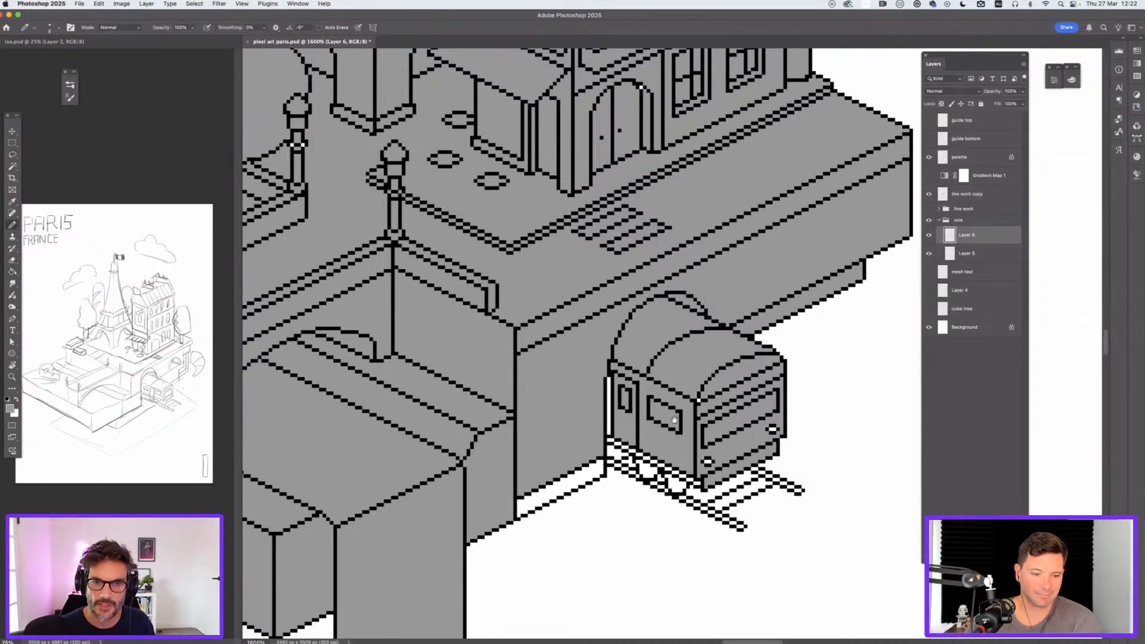
{"action": "scroll", "coordinate": [668, 292], "scroll_direction": "up", "scroll_amount": 5}
{"action": "scroll", "coordinate": [661, 285], "scroll_direction": "up", "scroll_amount": 1}
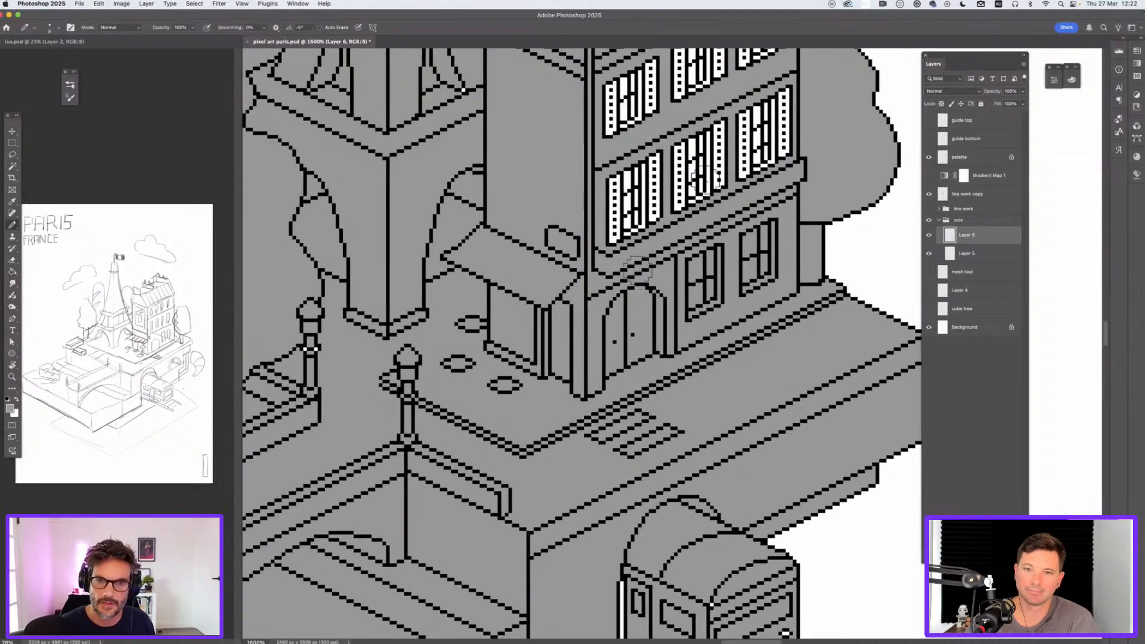
{"action": "scroll", "coordinate": [638, 269], "scroll_direction": "up", "scroll_amount": 6}
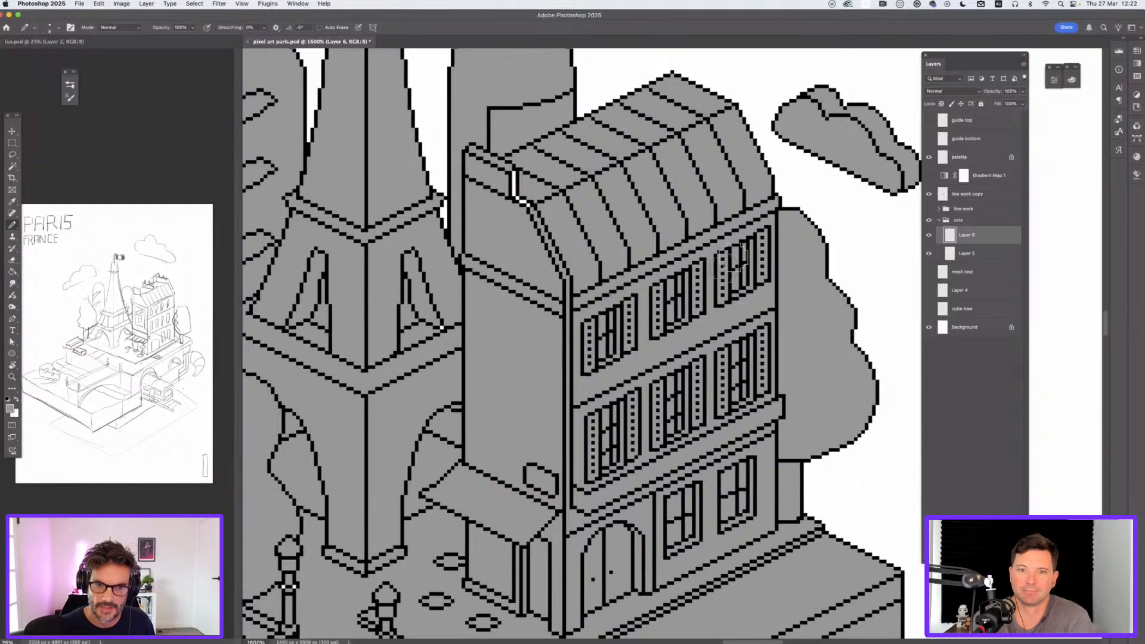
{"action": "left_click_drag", "start_coordinate": [530, 231], "coordinate": [513, 200]}
{"action": "left_click_drag", "start_coordinate": [286, 541], "coordinate": [742, 293]}
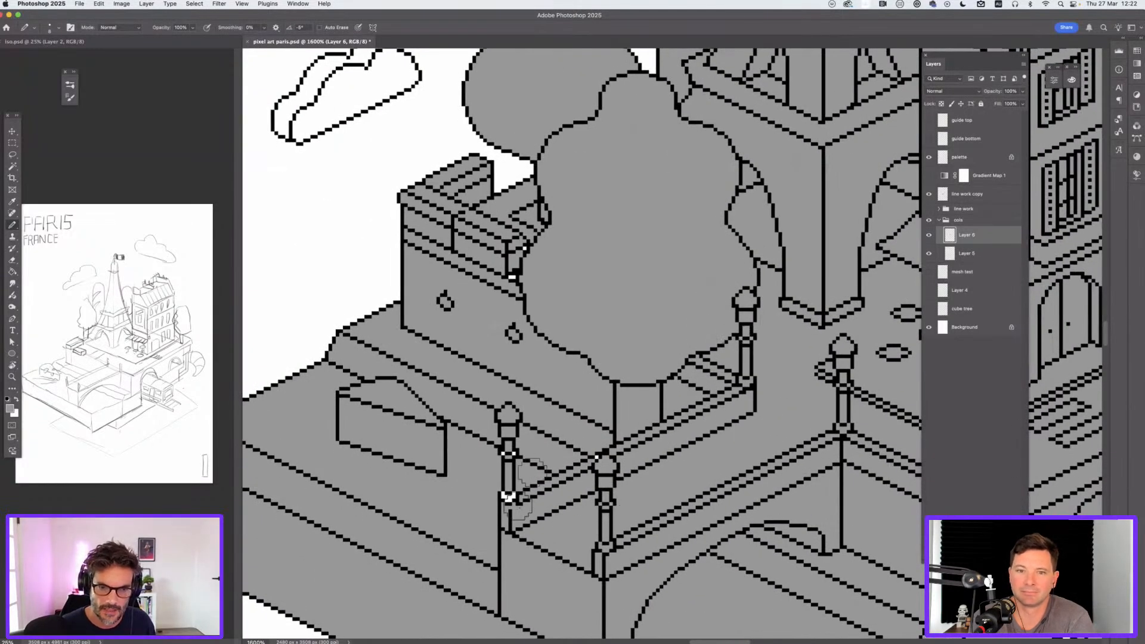
{"action": "scroll", "coordinate": [608, 357], "scroll_direction": "down", "scroll_amount": 10}
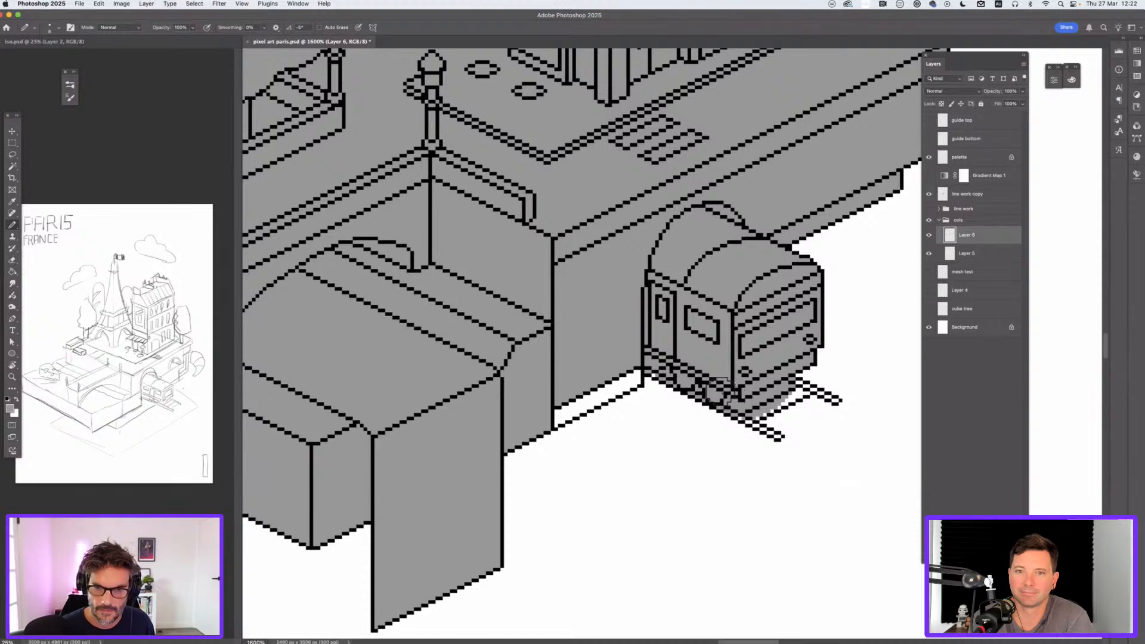
Step: Fill the strip along the wall base beside the train and the gaps between the rails with mid-grey
{"action": "key", "text": "g"}
{"action": "left_click", "coordinate": [970, 199]}
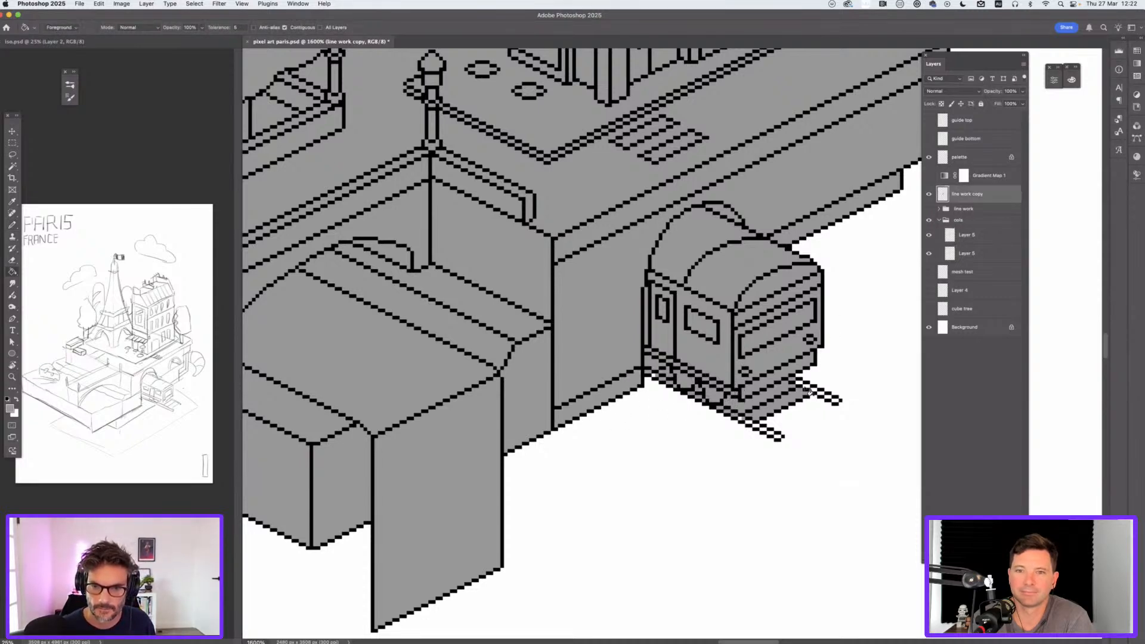
{"action": "left_click", "coordinate": [954, 236]}
{"action": "key", "text": "b"}
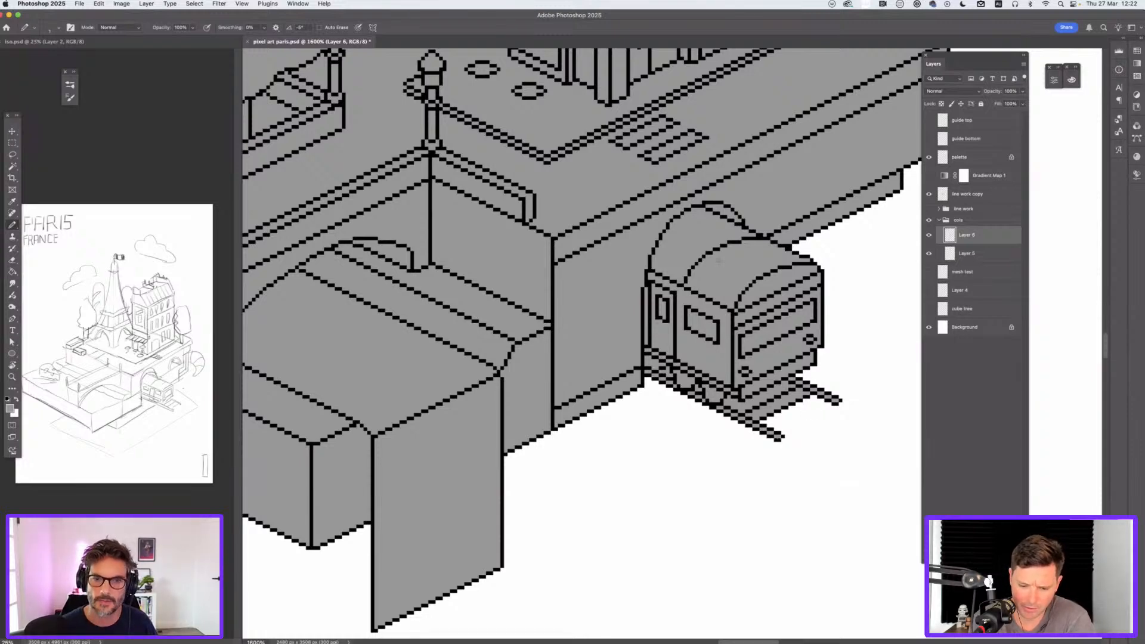
Step: Fill the small cloud beside the castle-like wall and trees with mid-grey on the line work copy layer
{"action": "scroll", "coordinate": [752, 310], "scroll_direction": "down", "scroll_amount": 5}
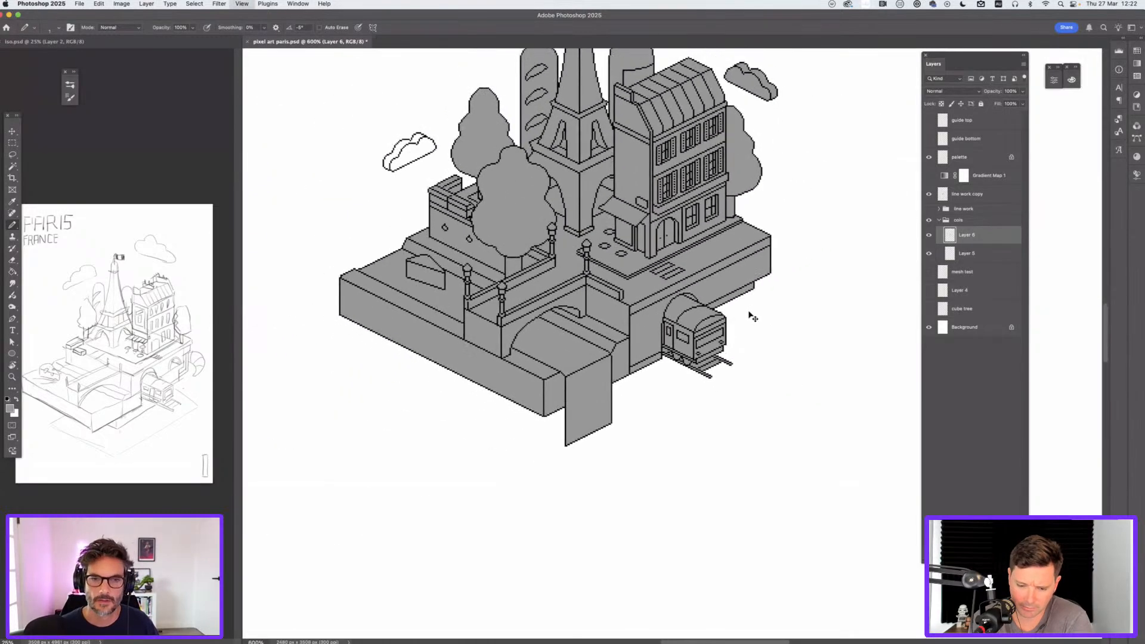
{"action": "scroll", "coordinate": [752, 316], "scroll_direction": "up", "scroll_amount": 5}
{"action": "scroll", "coordinate": [752, 316], "scroll_direction": "left", "scroll_amount": 5}
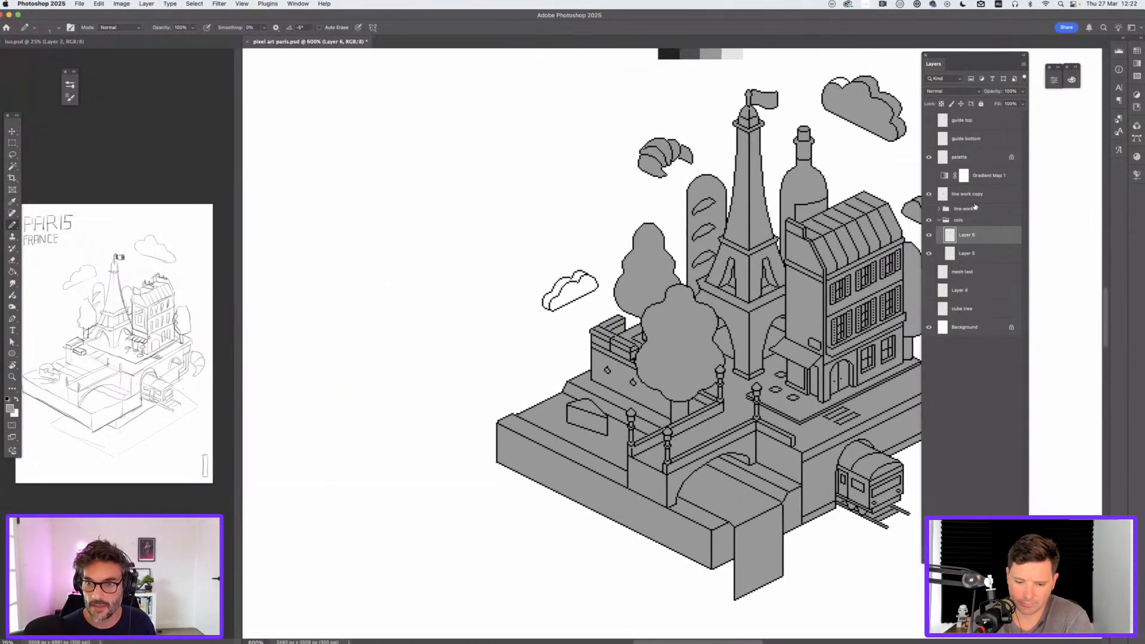
{"action": "left_click", "coordinate": [969, 193]}
{"action": "key", "text": "g"}
{"action": "left_click", "coordinate": [563, 288]}
Step: Select all the mid-grey areas of the line work copy layer with Magic Wand and Similar, and copy them to a new layer
{"action": "scroll", "coordinate": [620, 256], "scroll_direction": "up", "scroll_amount": 5}
{"action": "scroll", "coordinate": [620, 257], "scroll_direction": "right", "scroll_amount": 5}
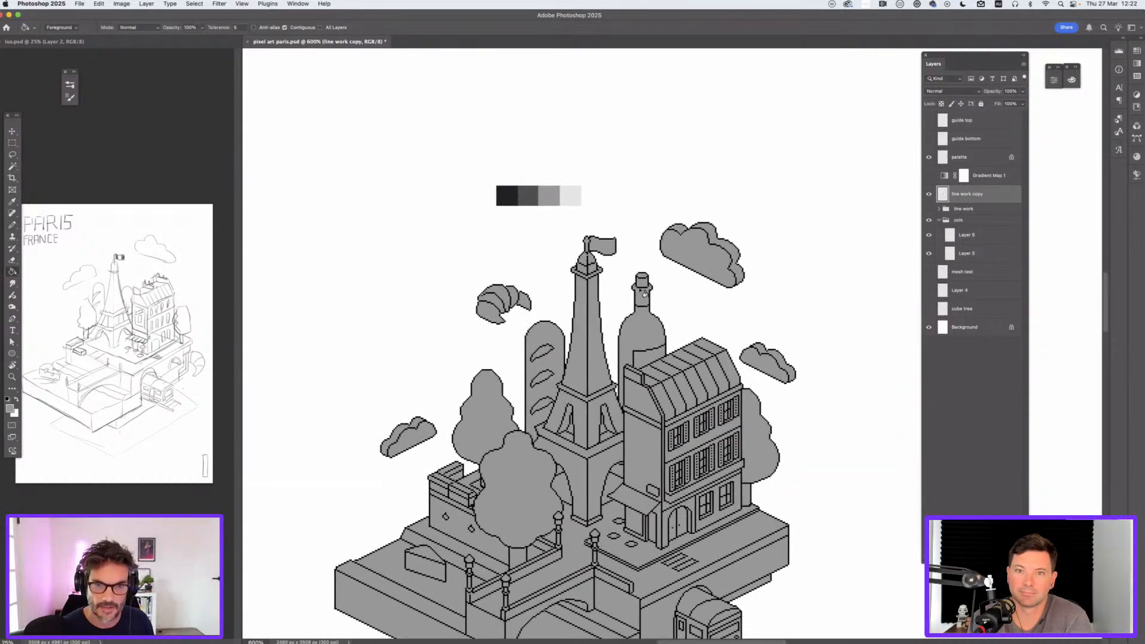
{"action": "scroll", "coordinate": [685, 346], "scroll_direction": "down", "scroll_amount": 3}
{"action": "scroll", "coordinate": [686, 346], "scroll_direction": "up", "scroll_amount": 2}
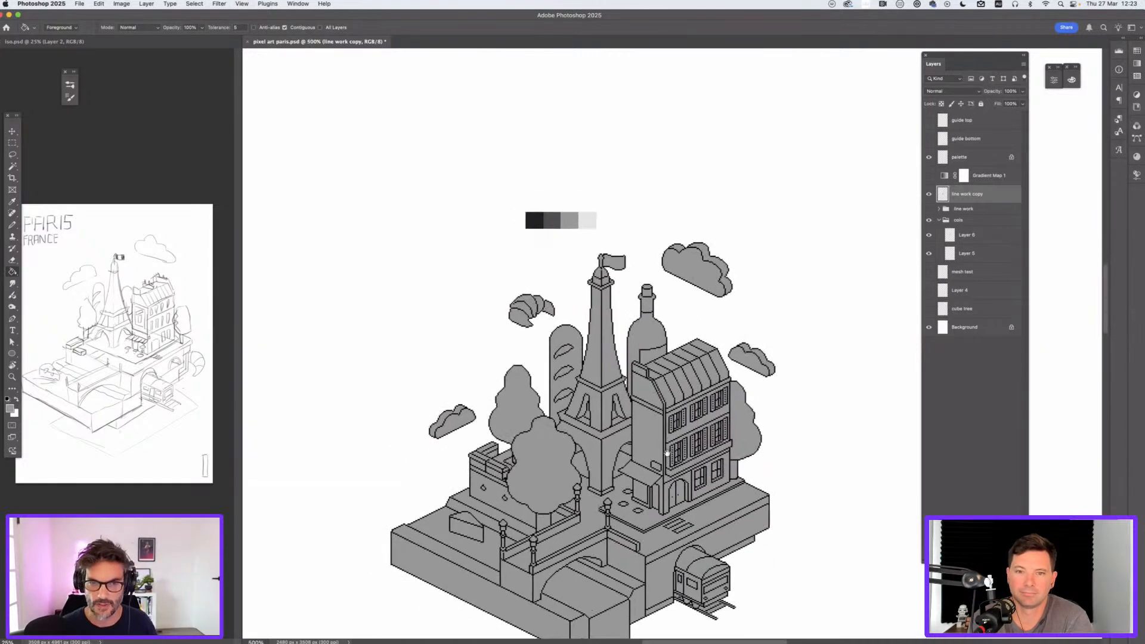
{"action": "scroll", "coordinate": [667, 453], "scroll_direction": "down", "scroll_amount": 5}
{"action": "scroll", "coordinate": [666, 453], "scroll_direction": "left", "scroll_amount": 2}
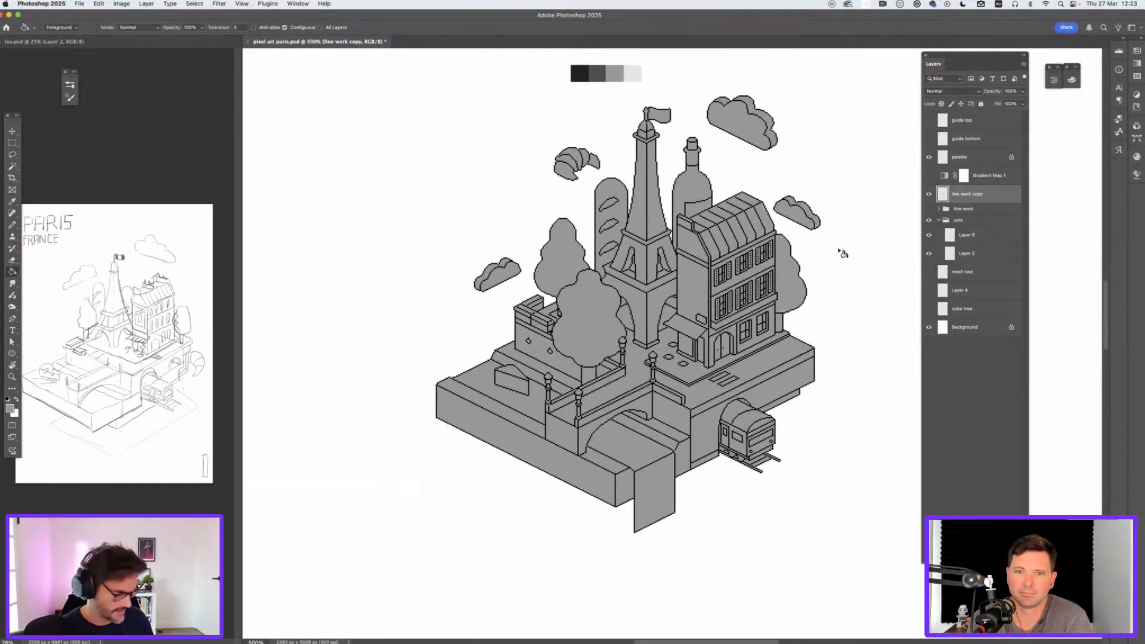
{"action": "key", "text": "w"}
{"action": "right_click", "coordinate": [692, 275]}
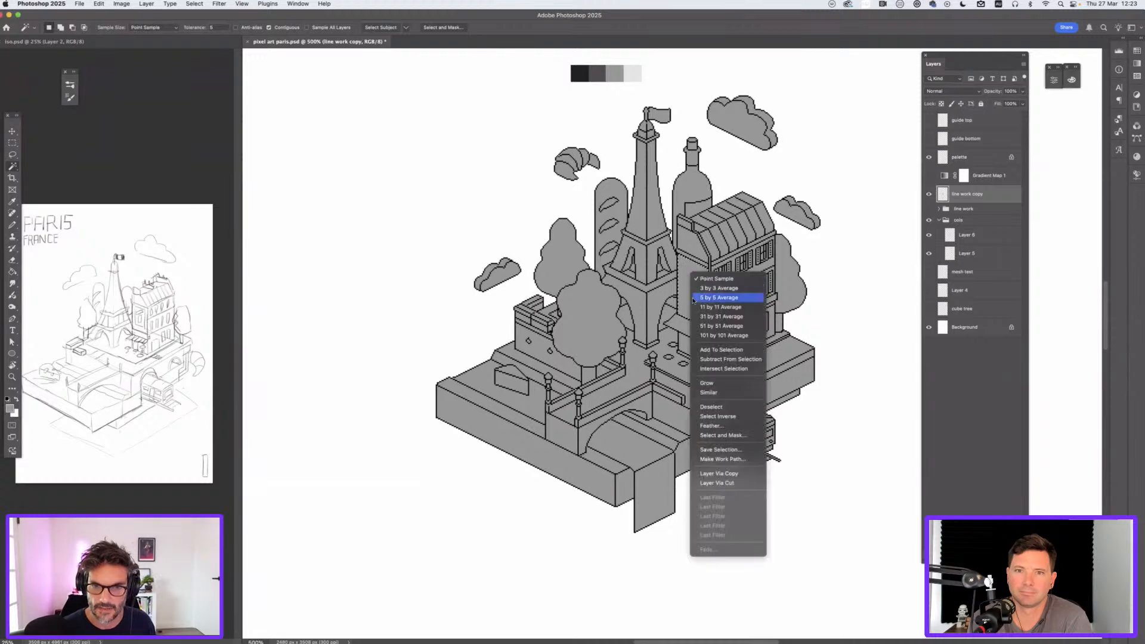
{"action": "left_click", "coordinate": [710, 393]}
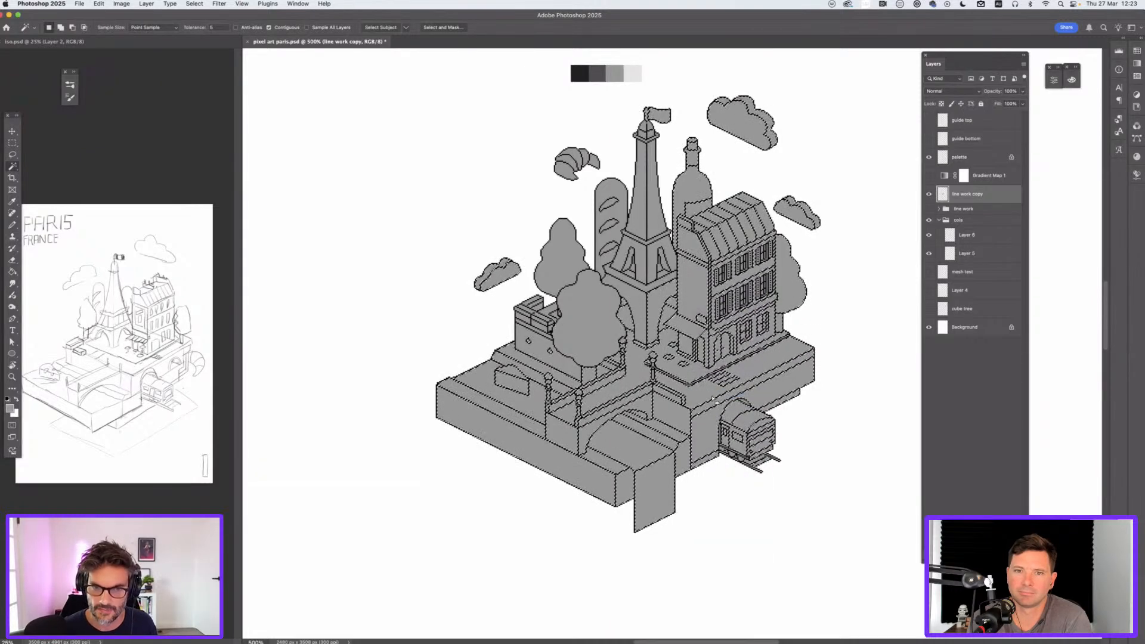
{"action": "key", "text": "super+j"}
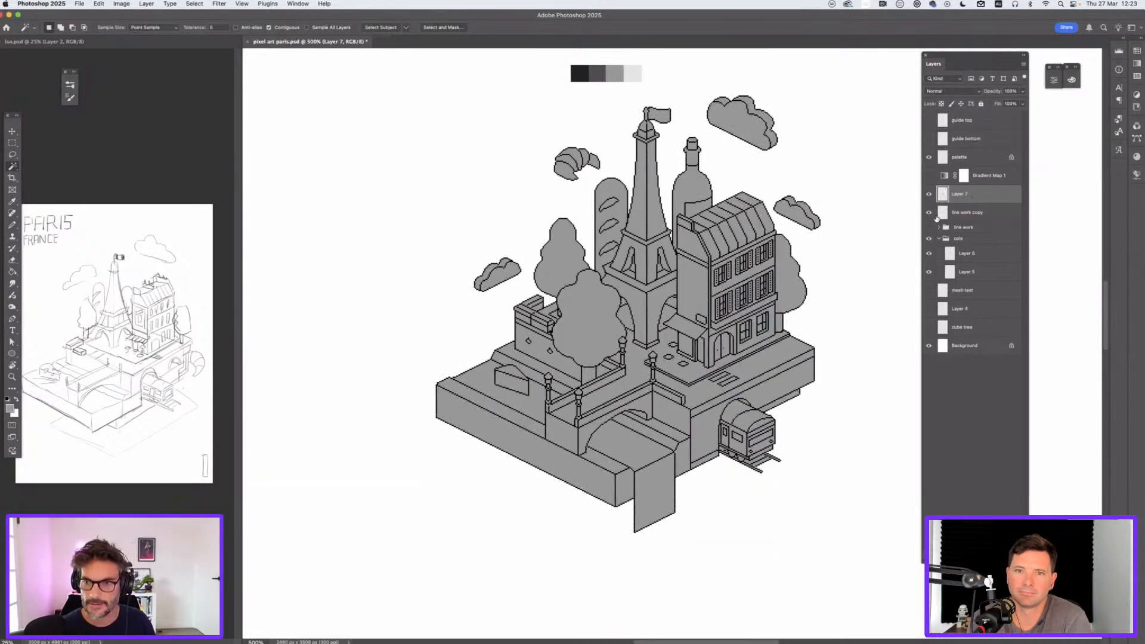
Step: Move the copied grey layer into the colour group, merge it with Layer 6 and rename the merged layer "base"
{"action": "left_click_drag", "start_coordinate": [960, 195], "coordinate": [963, 251]}
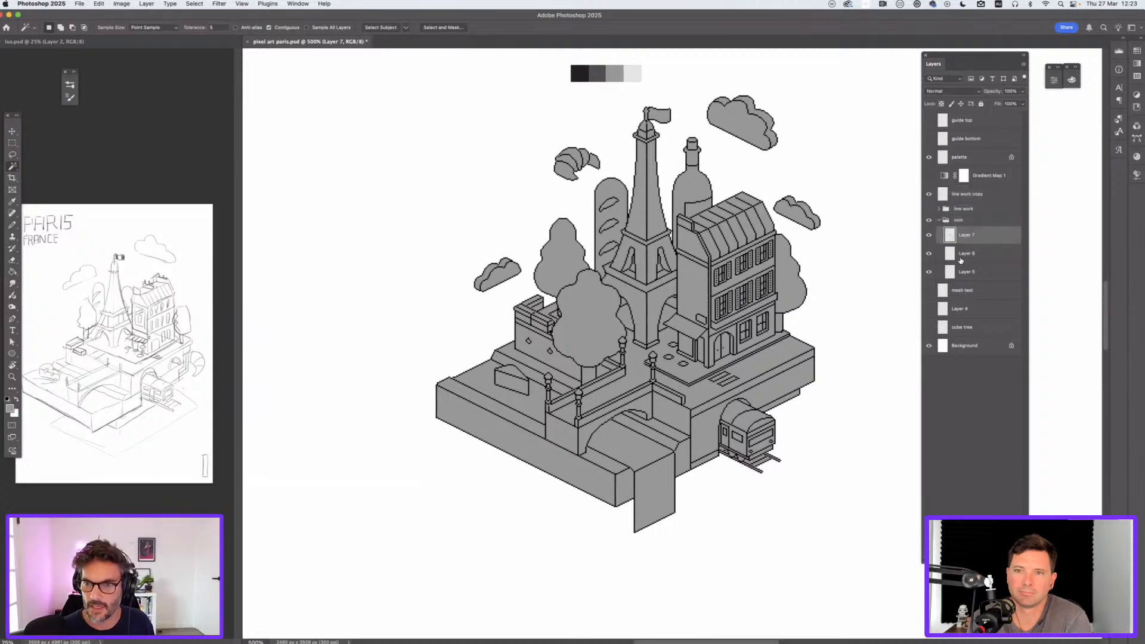
{"action": "left_click", "coordinate": [973, 256], "text": "shift"}
{"action": "key", "text": "super+e"}
{"action": "double_click", "coordinate": [965, 235]}
{"action": "type", "text": "base"}
{"action": "key", "text": "Return"}
Step: Toggle the visibility of the base and line work copy layers to check the grey fills without the lines
{"action": "left_click", "coordinate": [928, 235]}
{"action": "left_click", "coordinate": [928, 235]}
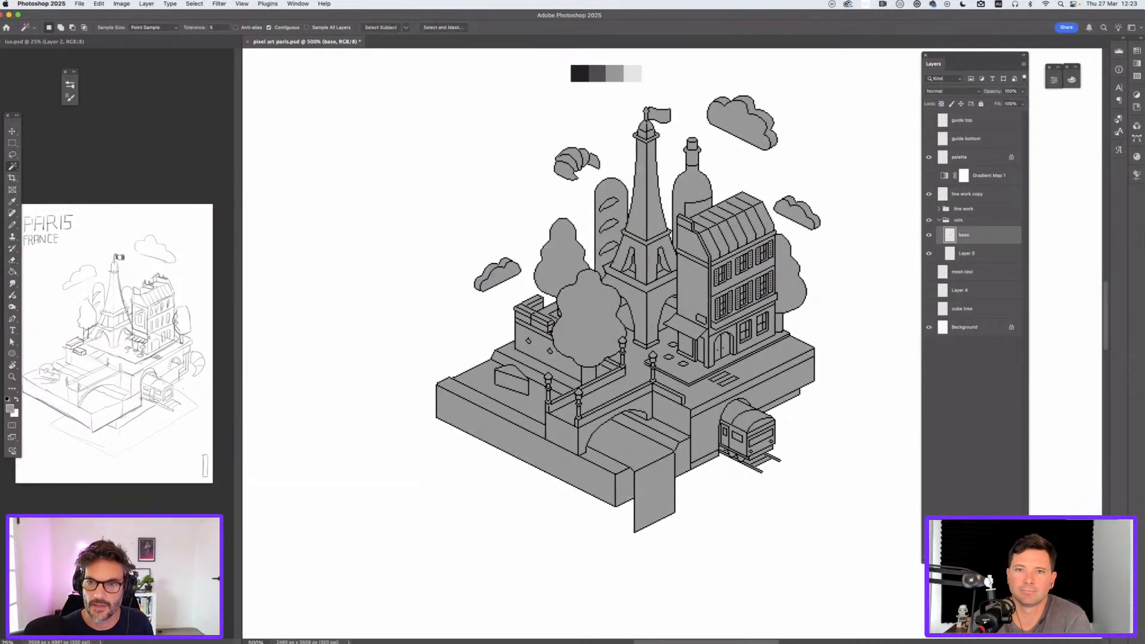
{"action": "left_click", "coordinate": [928, 194]}
{"action": "left_click", "coordinate": [928, 193]}
{"action": "left_click", "coordinate": [928, 194]}
{"action": "left_click", "coordinate": [928, 194]}
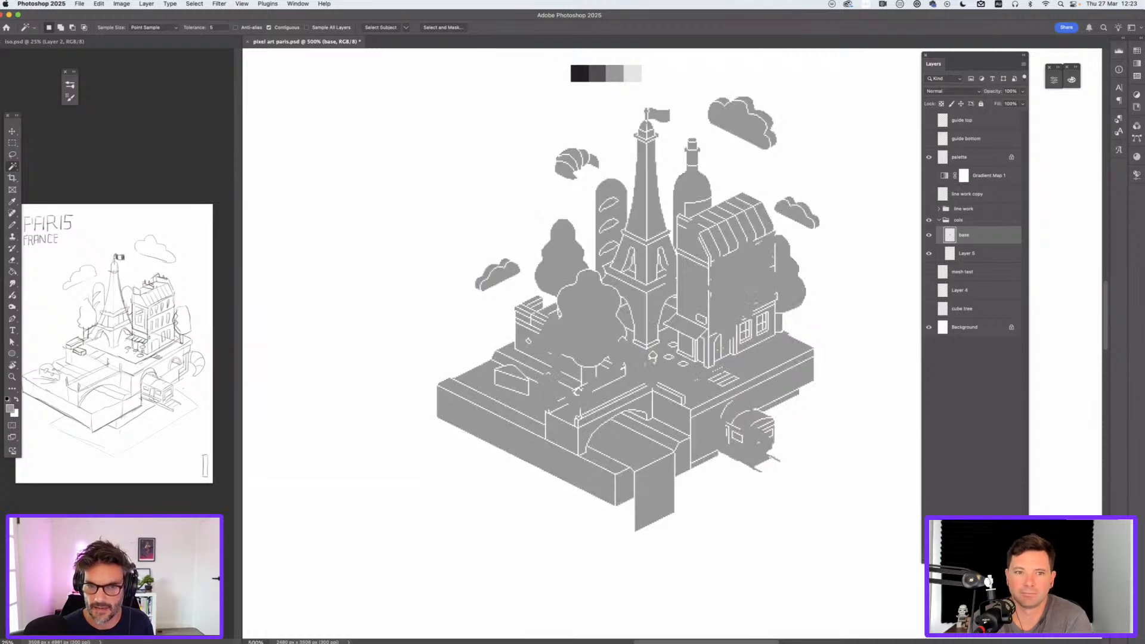
{"action": "left_click", "coordinate": [929, 194]}
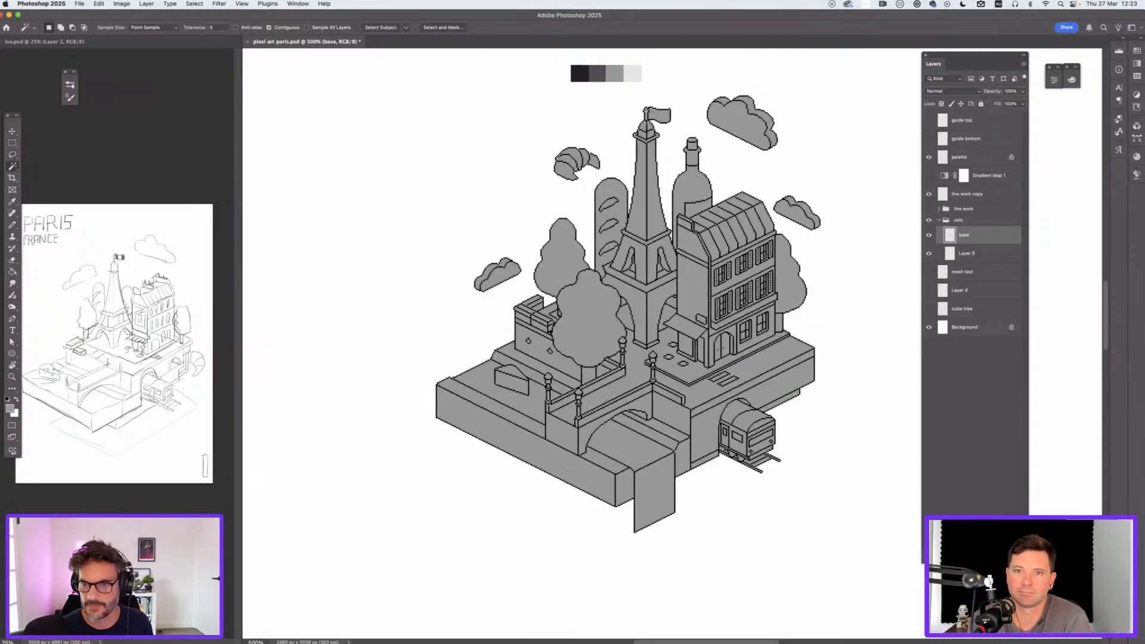
Step: Remove Layer 5 so base is the colour group's only layer, and lock the base layer's transparent pixels
{"action": "scroll", "coordinate": [628, 322], "scroll_direction": "up", "scroll_amount": 3}
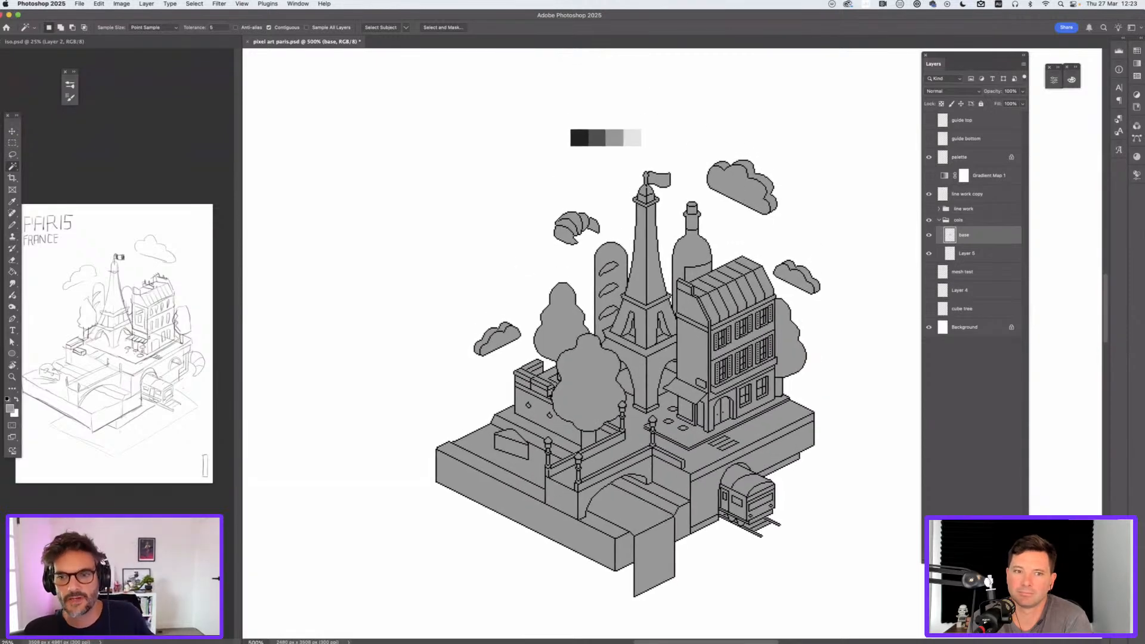
{"action": "key", "text": "super+z"}
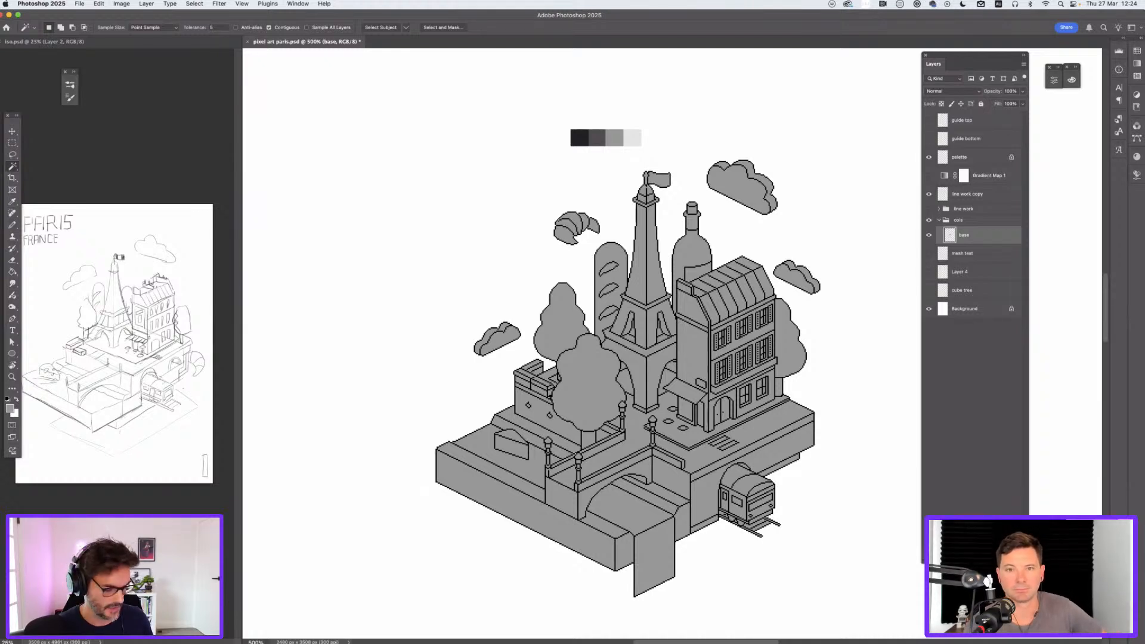
{"action": "key", "text": "slash"}
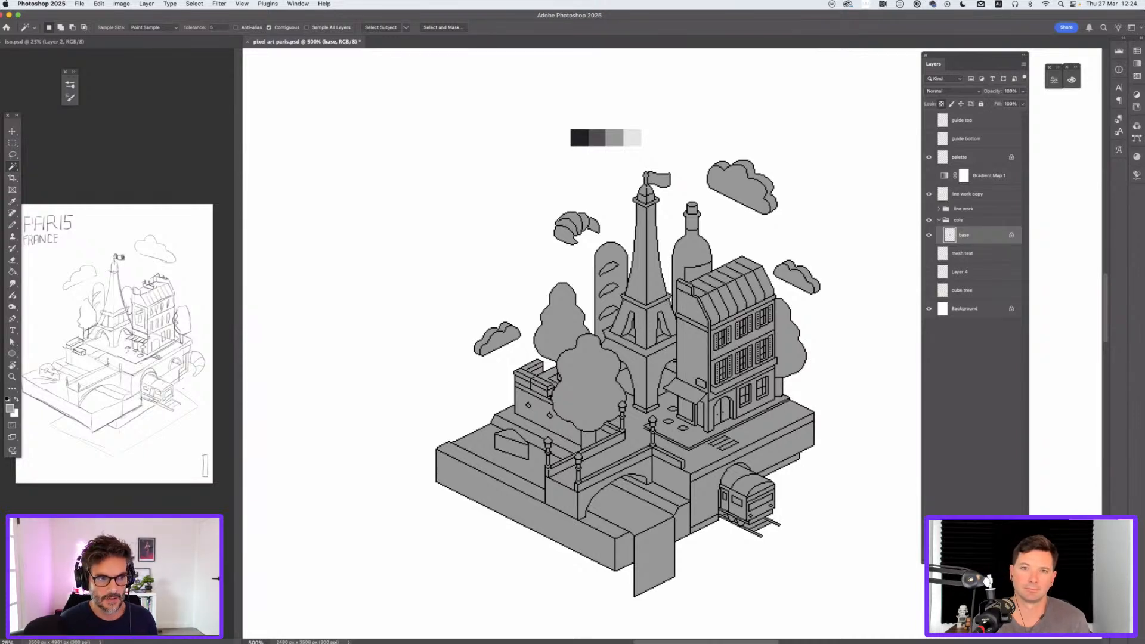
Step: Set the foreground colour to red (ff0000) and enlarge the Pencil tool's brush
{"action": "left_click", "coordinate": [9, 408]}
{"action": "type", "text": "ff0000"}
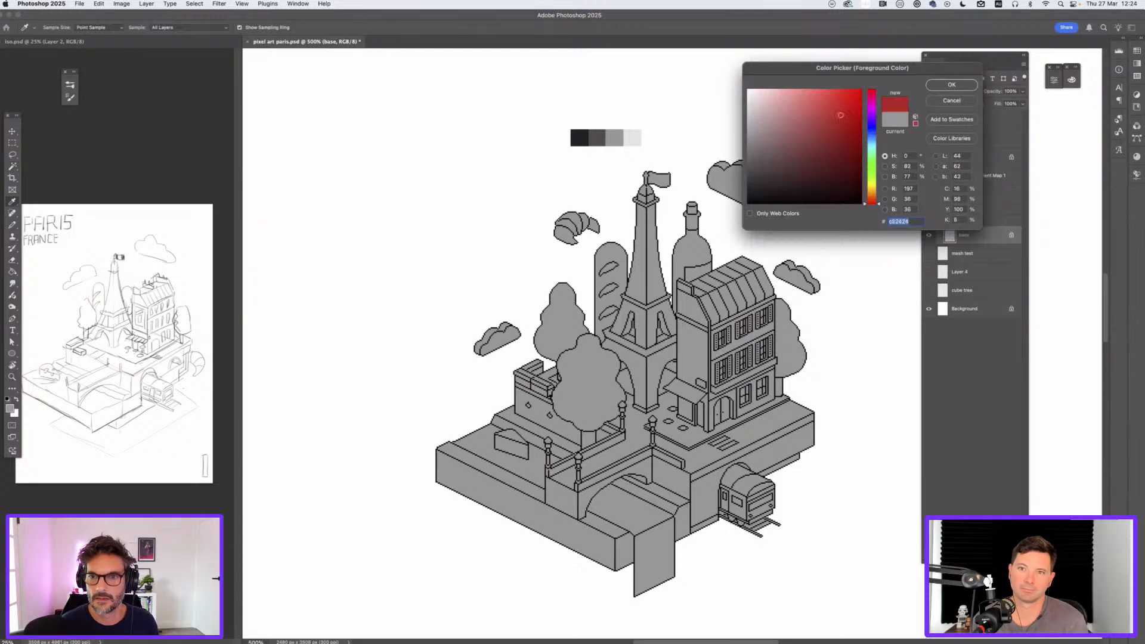
{"action": "key", "text": "Return"}
{"action": "key", "text": "w"}
{"action": "key", "text": "b"}
{"action": "key", "text": "bracketright"}
{"action": "key", "text": "bracketright"}
{"action": "key", "text": "bracketright"}
{"action": "key", "text": "bracketright"}
{"action": "key", "text": "bracketright"}
{"action": "key", "text": "bracketright"}
{"action": "key", "text": "bracketright"}
{"action": "key", "text": "bracketright"}
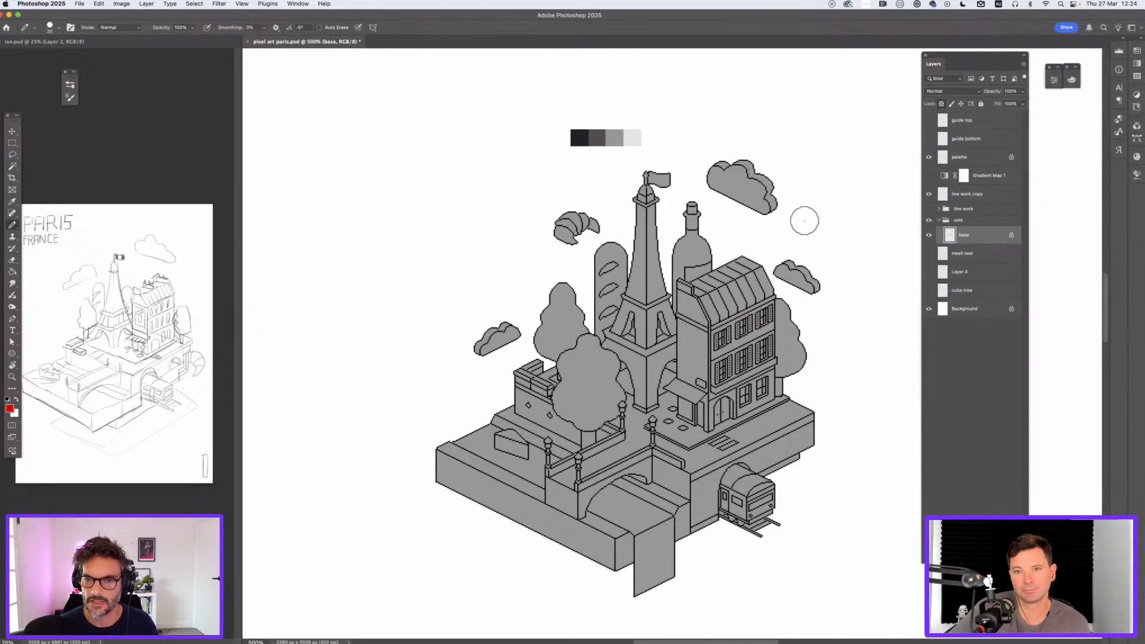
Step: Try broad red strokes across the scene to test the base layer's transparency lock, and undo them
{"action": "mouse_move", "coordinate": [748, 263]}
{"action": "left_mouse_down"}
{"action": "mouse_move", "coordinate": [593, 357]}
{"action": "mouse_move", "coordinate": [475, 497]}
{"action": "left_mouse_up"}
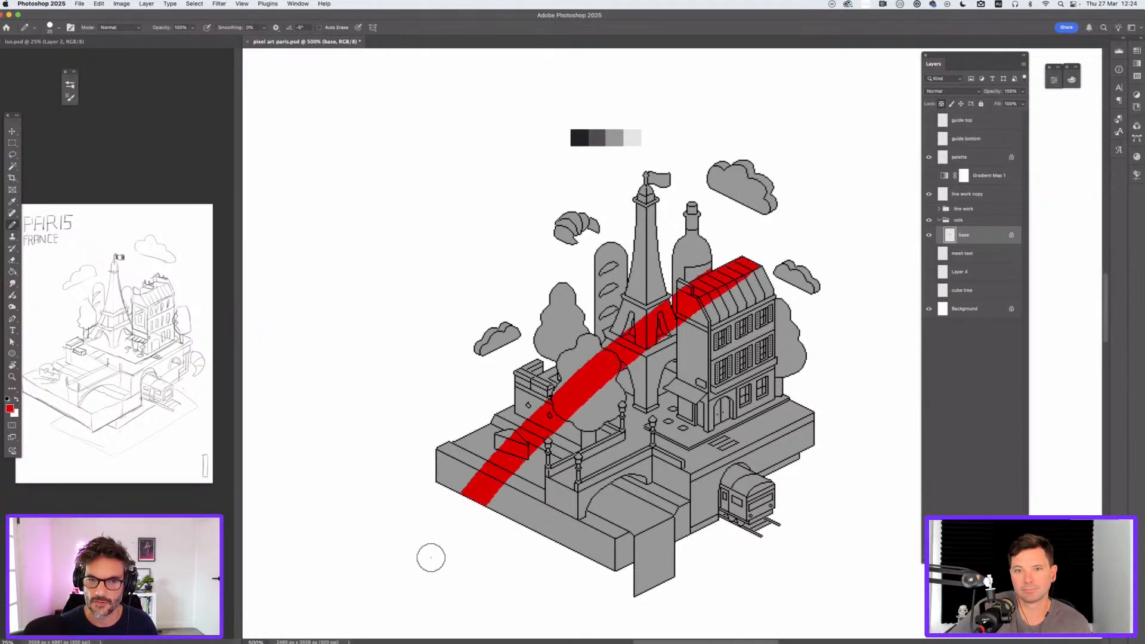
{"action": "mouse_move", "coordinate": [434, 355]}
{"action": "left_mouse_down"}
{"action": "mouse_move", "coordinate": [577, 290]}
{"action": "mouse_move", "coordinate": [695, 488]}
{"action": "mouse_move", "coordinate": [802, 474]}
{"action": "left_mouse_up"}
{"action": "key", "text": "super+z"}
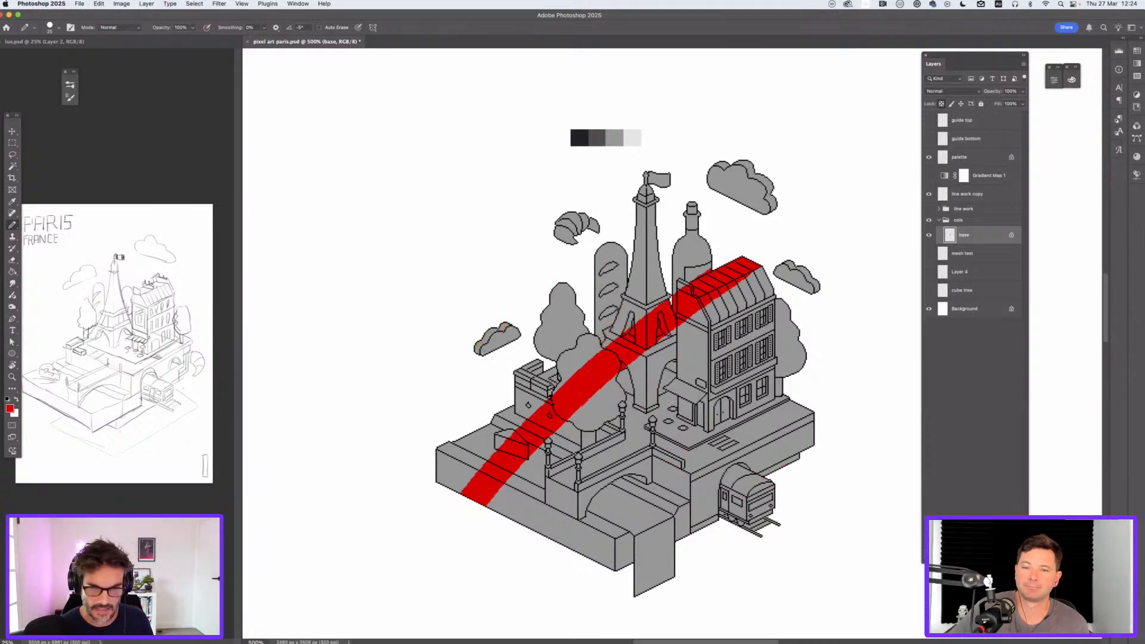
{"action": "key", "text": "super+z"}
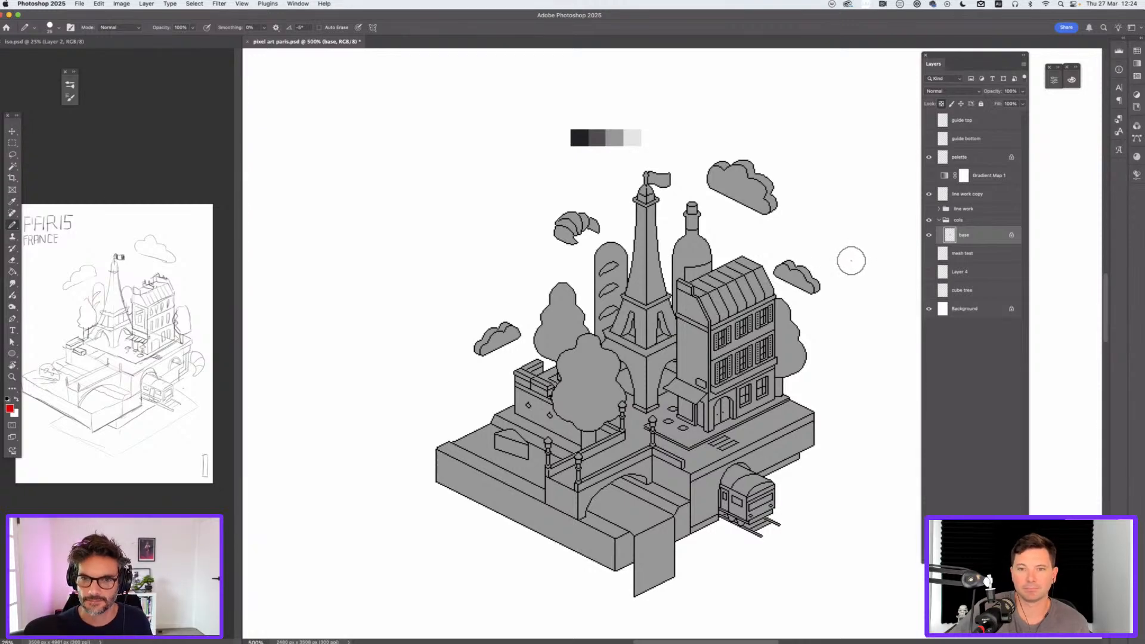
Step: Sample the palette's dark grey and paint the front face of the small cloud beside the trees with a small pencil
{"action": "key", "text": "i"}
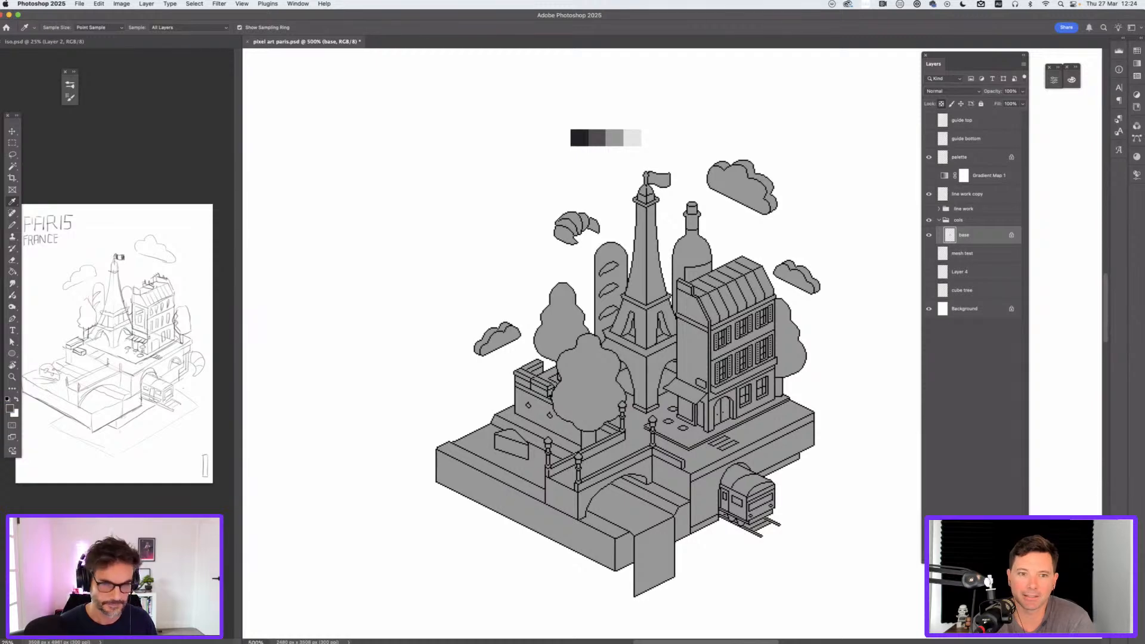
{"action": "key", "text": "b"}
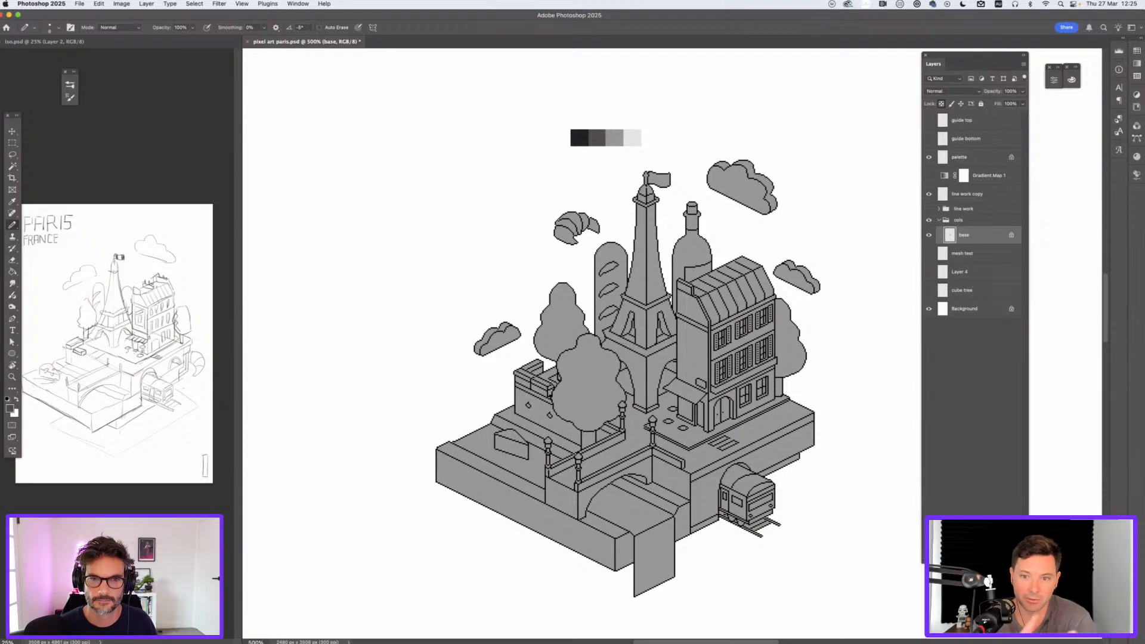
{"action": "key", "text": "super+equal"}
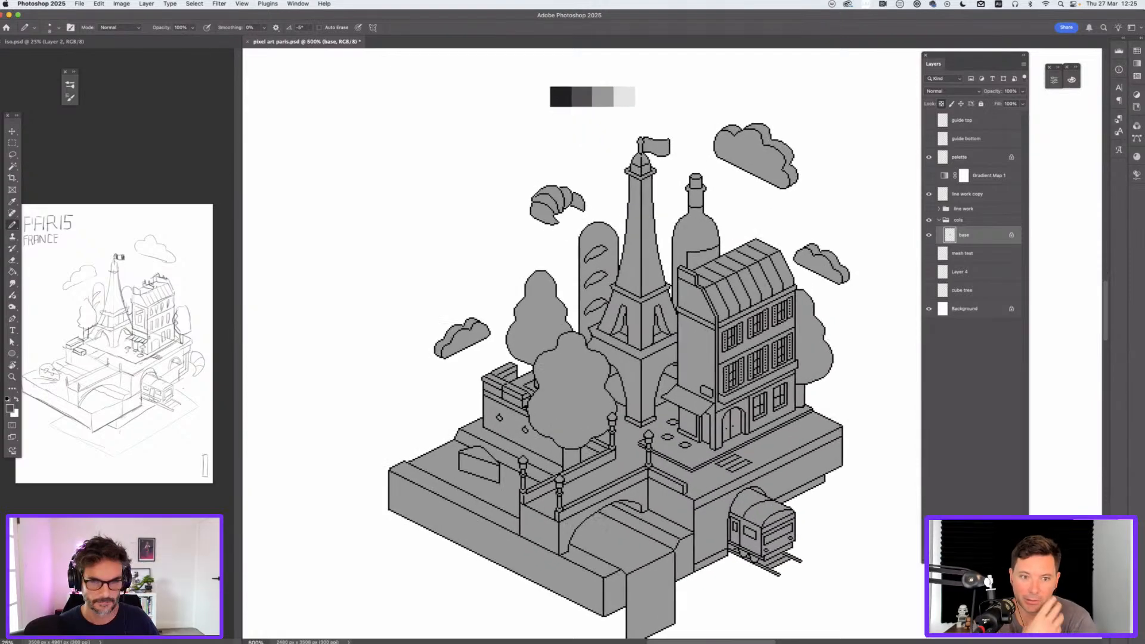
{"action": "mouse_move", "coordinate": [471, 335]}
{"action": "left_mouse_down"}
{"action": "mouse_move", "coordinate": [602, 318]}
{"action": "mouse_move", "coordinate": [592, 314]}
{"action": "mouse_move", "coordinate": [575, 332]}
{"action": "mouse_move", "coordinate": [581, 318]}
{"action": "mouse_move", "coordinate": [560, 338]}
{"action": "left_mouse_up"}
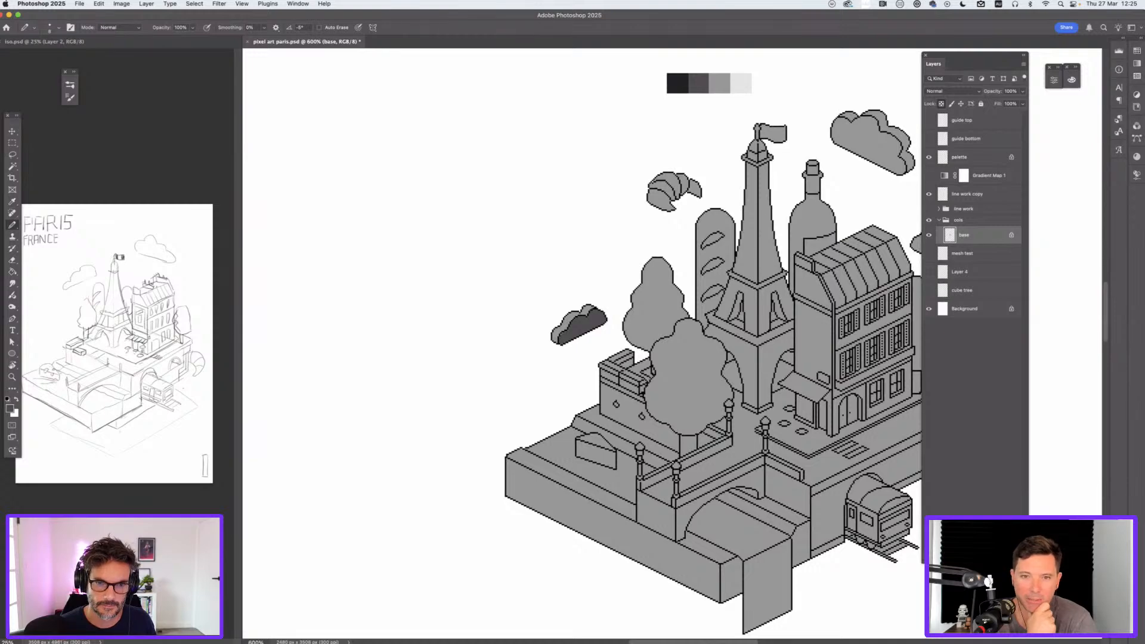
Step: Paint the side thickness of the large and small clouds above the townhouse in the palette's dark grey, touching up the small cloud's edge
{"action": "left_click_drag", "start_coordinate": [677, 55], "coordinate": [516, 152]}
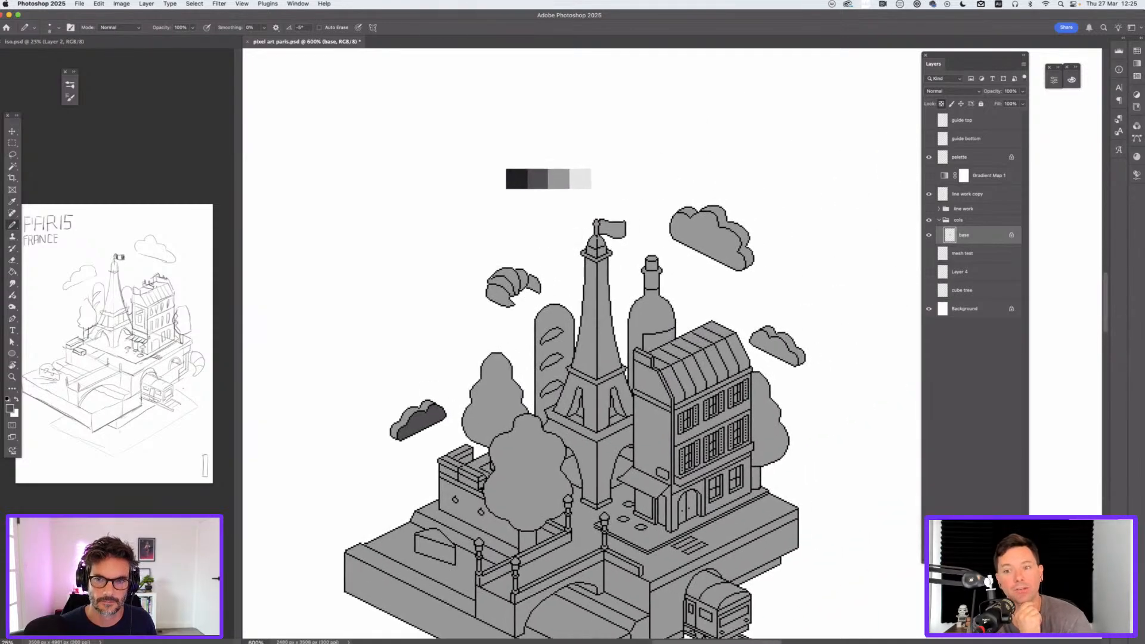
{"action": "mouse_move", "coordinate": [751, 253]}
{"action": "left_mouse_down"}
{"action": "mouse_move", "coordinate": [749, 264]}
{"action": "mouse_move", "coordinate": [743, 231]}
{"action": "mouse_move", "coordinate": [718, 214]}
{"action": "left_mouse_up"}
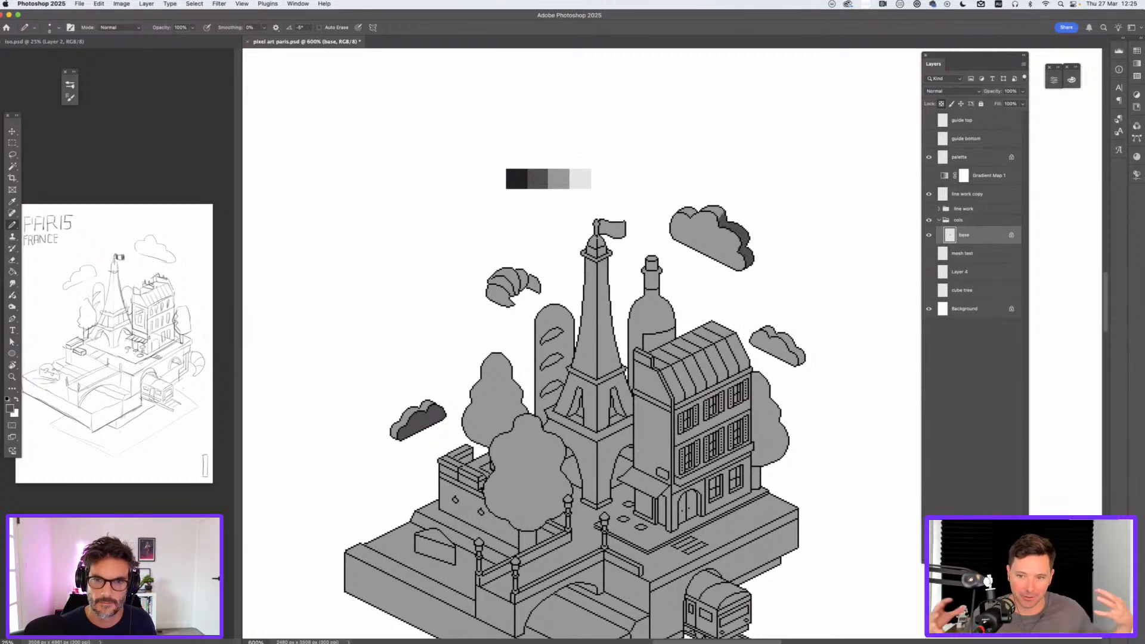
{"action": "mouse_move", "coordinate": [803, 351]}
{"action": "left_mouse_down"}
{"action": "mouse_move", "coordinate": [798, 362]}
{"action": "mouse_move", "coordinate": [787, 339]}
{"action": "left_mouse_up"}
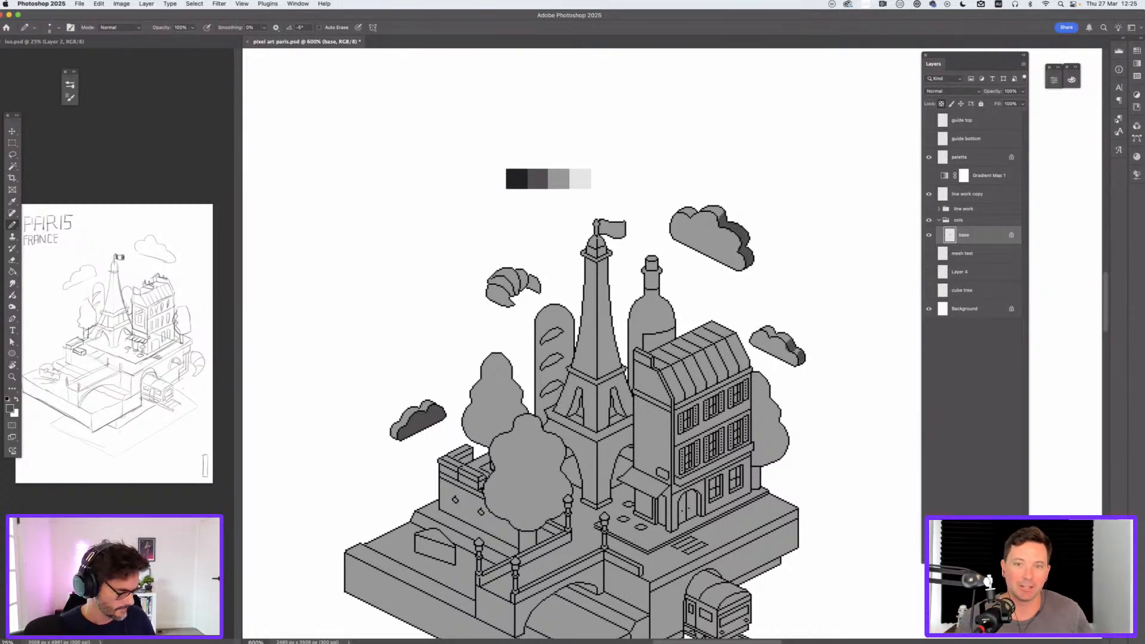
{"action": "key", "text": "super+plus"}
{"action": "key", "text": "super+plus"}
{"action": "key", "text": "super+plus"}
{"action": "scroll", "coordinate": [609, 391], "scroll_direction": "right", "scroll_amount": 5}
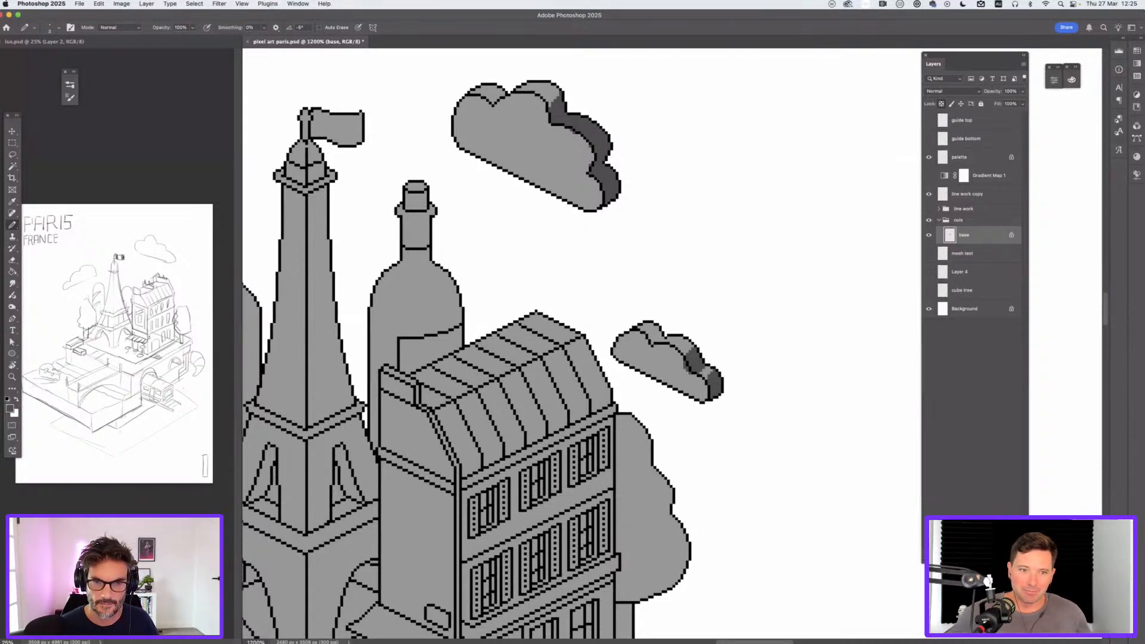
{"action": "key", "text": "super+z"}
{"action": "left_click_drag", "start_coordinate": [698, 370], "coordinate": [690, 345]}
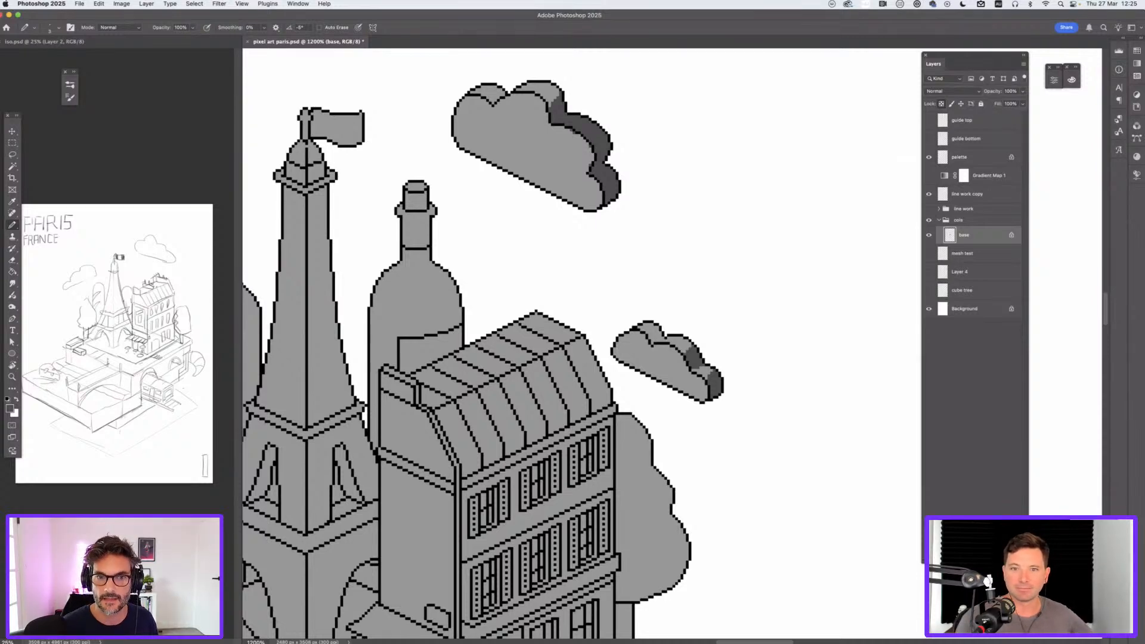
{"action": "left_click", "coordinate": [567, 180], "text": "alt"}
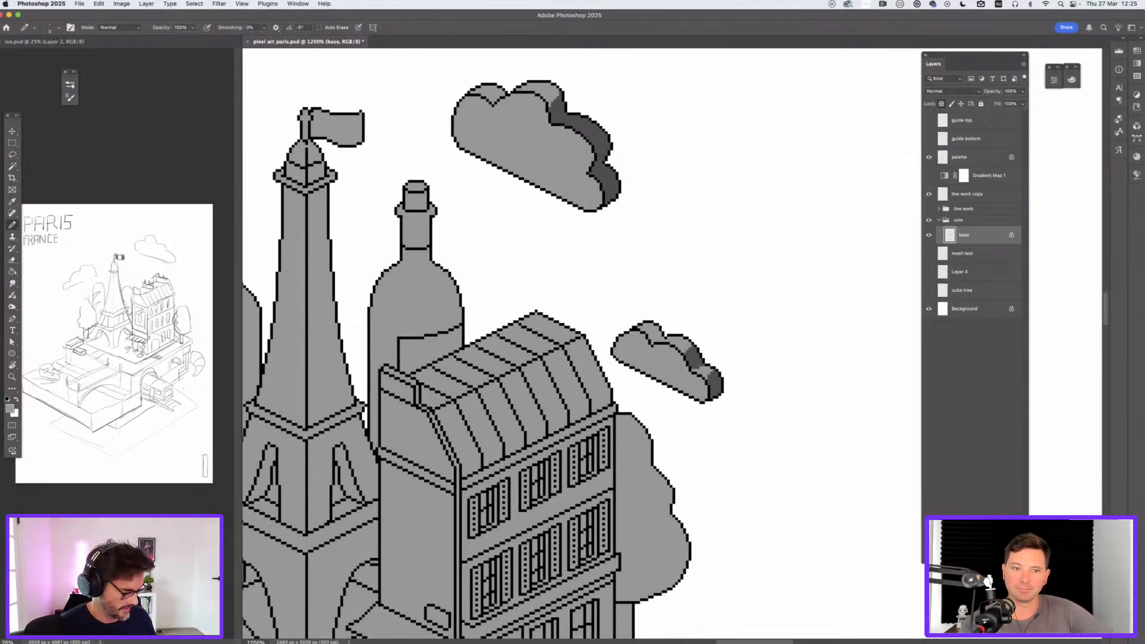
{"action": "left_click", "coordinate": [560, 113], "text": "alt"}
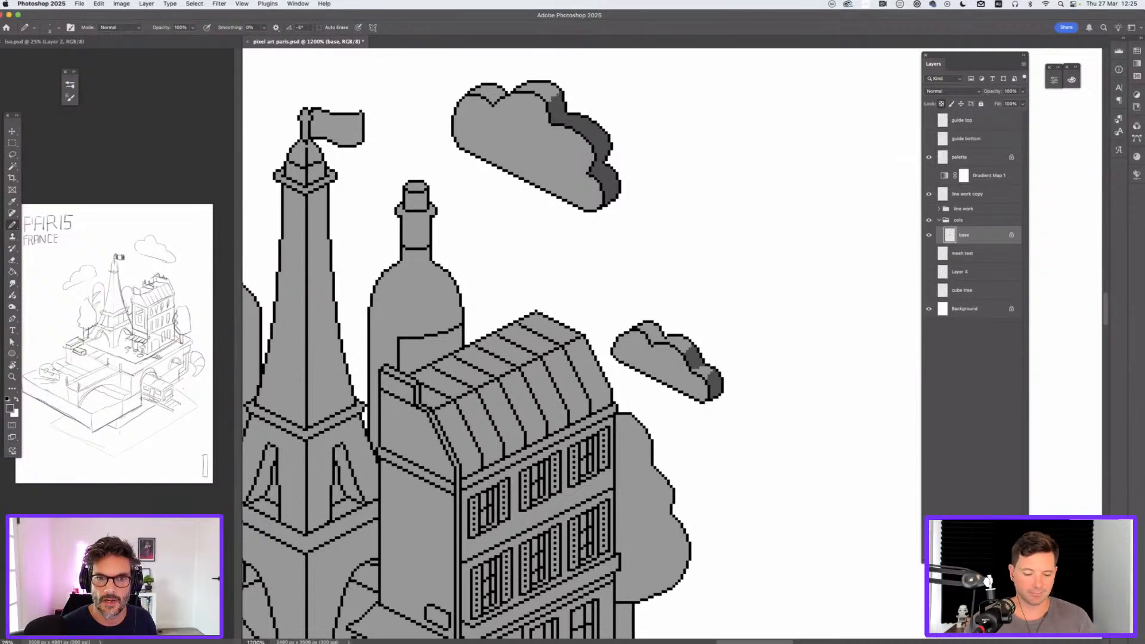
{"action": "scroll", "coordinate": [581, 344], "scroll_direction": "down", "scroll_amount": 5}
{"action": "scroll", "coordinate": [581, 344], "scroll_direction": "left", "scroll_amount": 5}
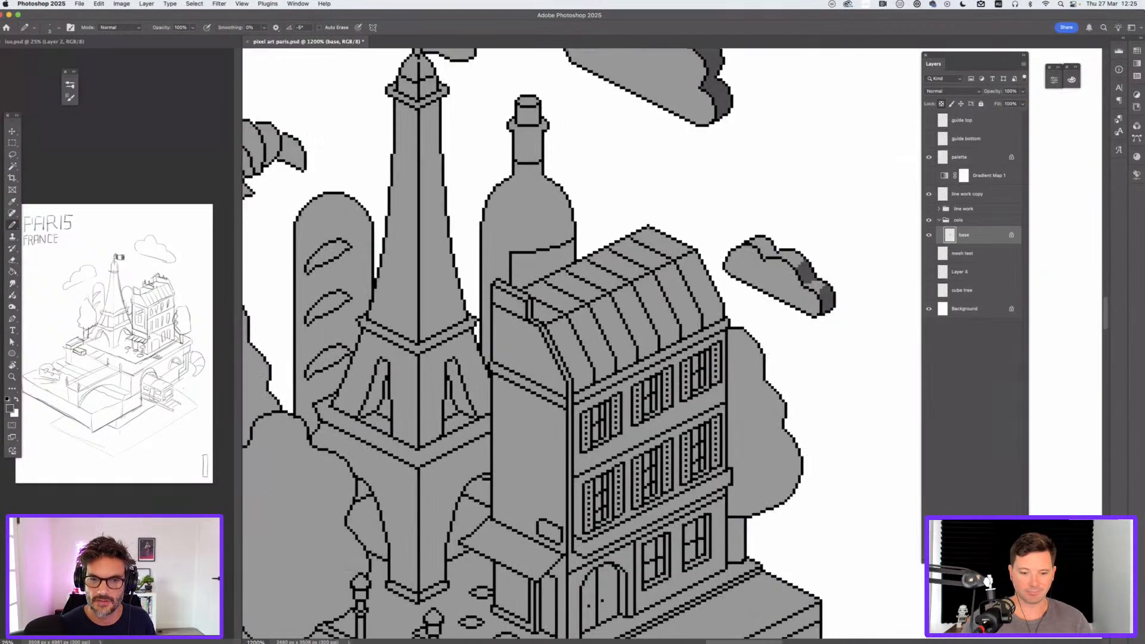
{"action": "key", "text": "super+minus"}
{"action": "key", "text": "super+minus"}
{"action": "key", "text": "super+minus"}
{"action": "key", "text": "super+minus"}
{"action": "key", "text": "super+equal"}
{"action": "key", "text": "super+equal"}
{"action": "scroll", "coordinate": [581, 344], "scroll_direction": "left", "scroll_amount": 5}
{"action": "scroll", "coordinate": [581, 344], "scroll_direction": "up", "scroll_amount": 2}
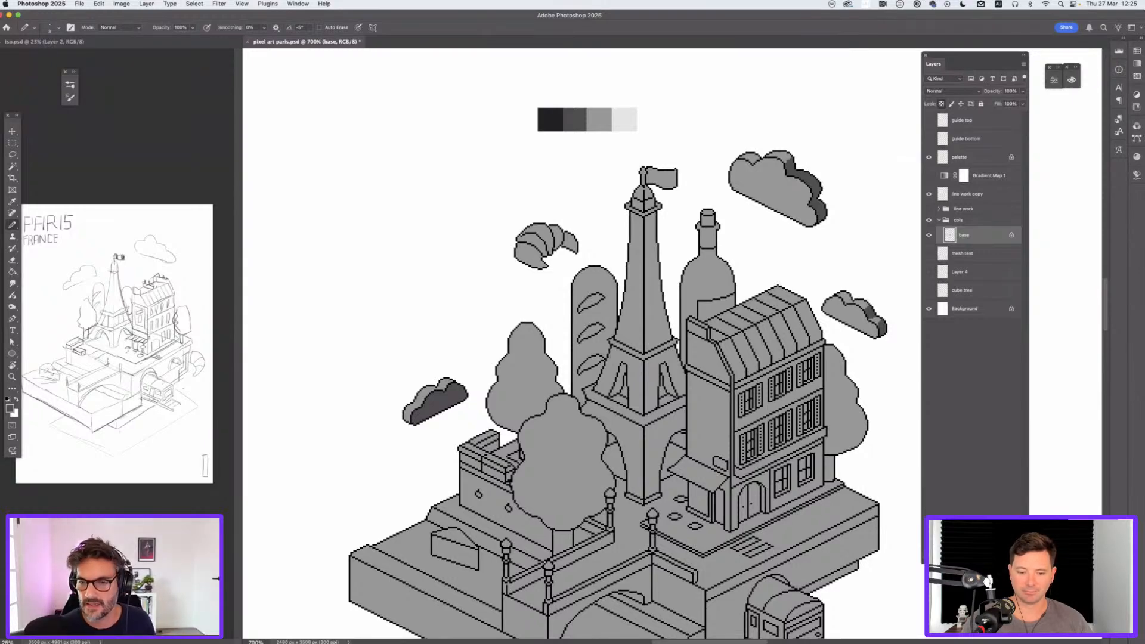
Step: Try masking the cols group with a selection loaded from the line work copy layer, undo it, deselect, and return to the base layer
{"action": "left_click", "coordinate": [942, 193], "text": "super"}
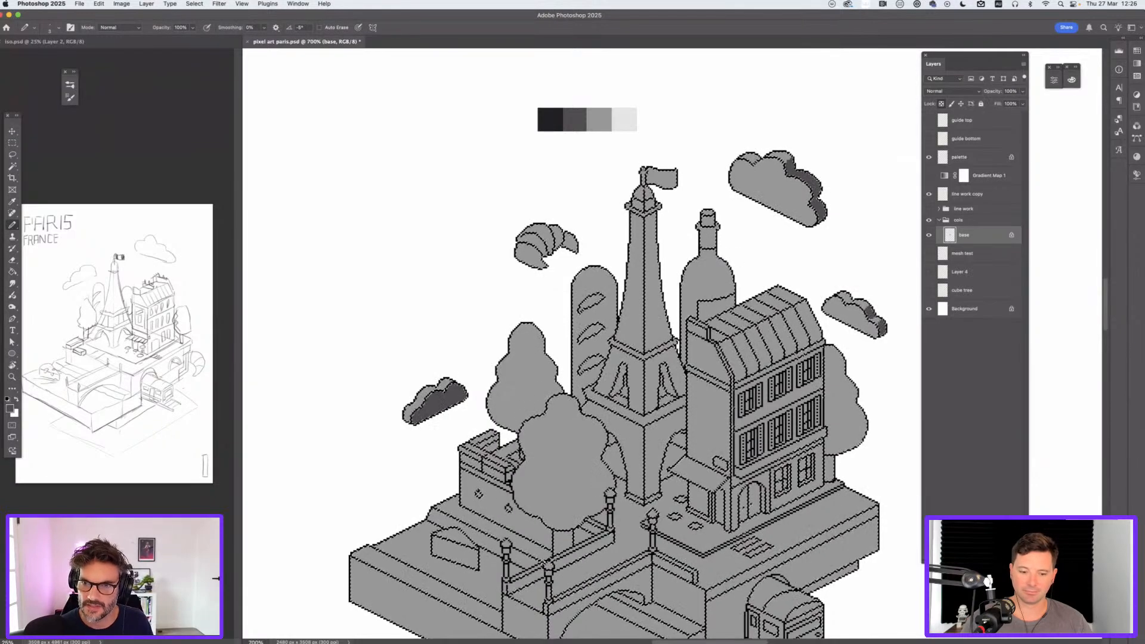
{"action": "left_click", "coordinate": [966, 220]}
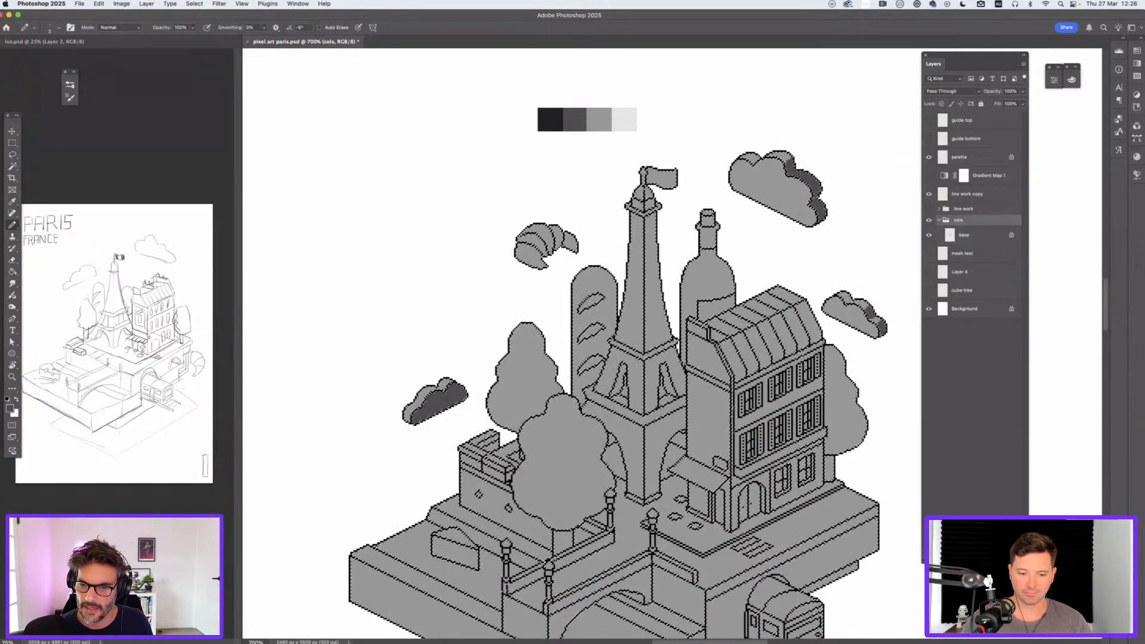
{"action": "left_click", "coordinate": [978, 555]}
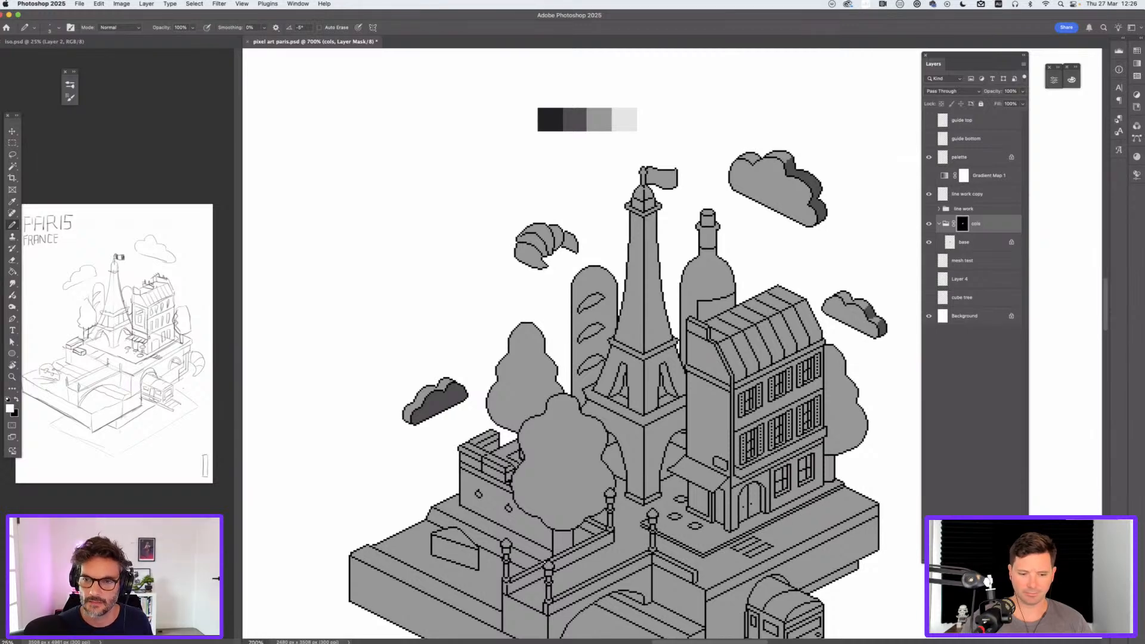
{"action": "key", "text": "super+z"}
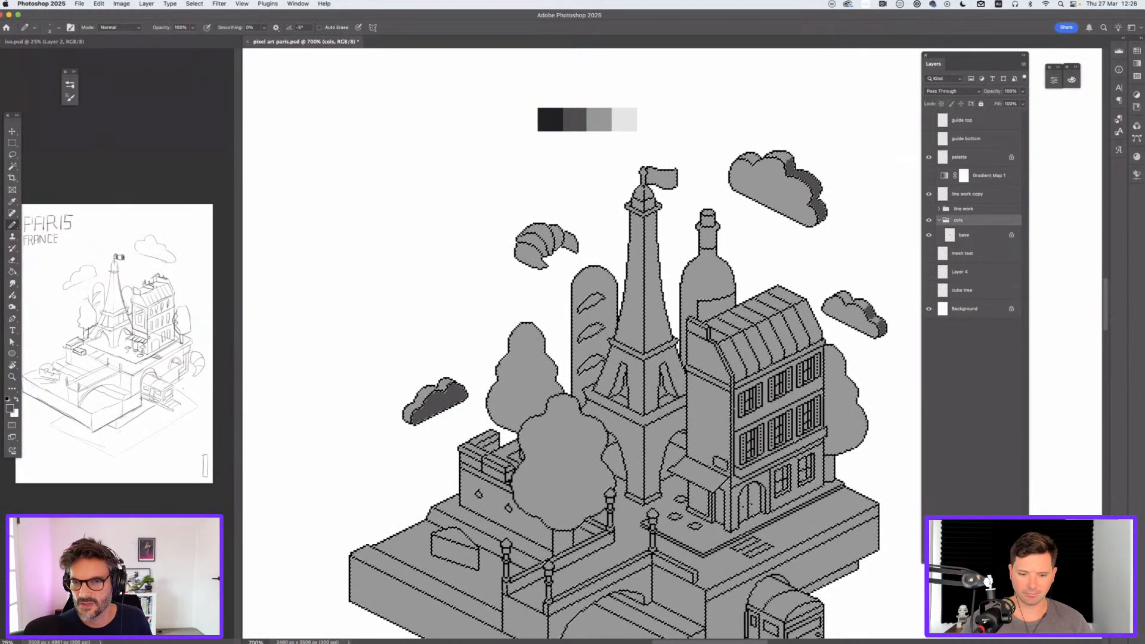
{"action": "key", "text": "super+d"}
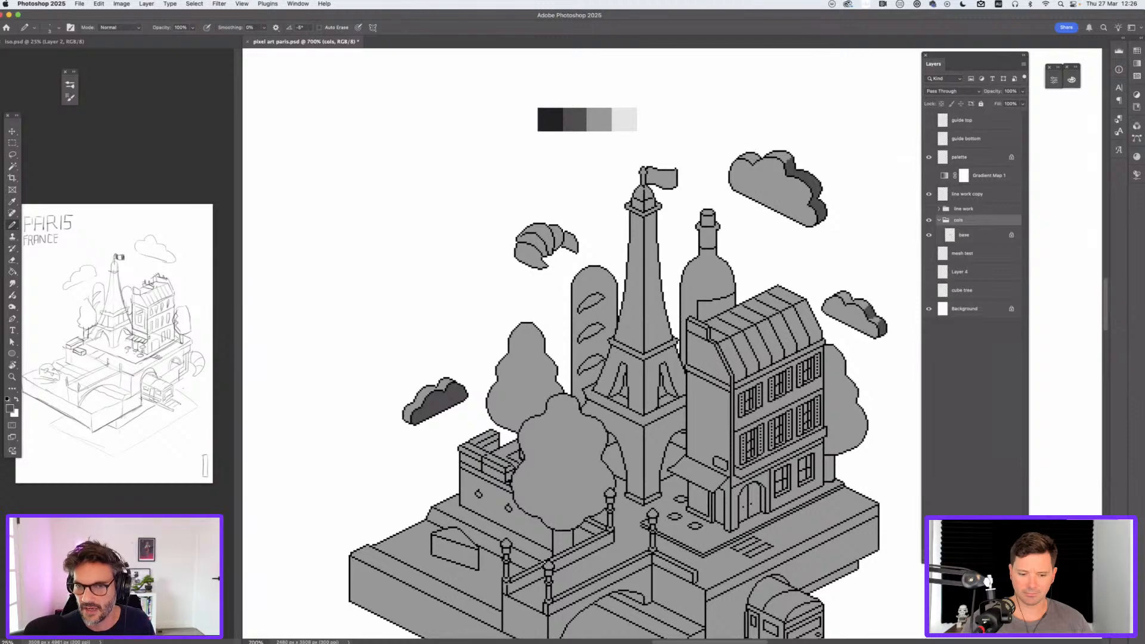
{"action": "scroll", "coordinate": [614, 363], "scroll_direction": "down", "scroll_amount": 5}
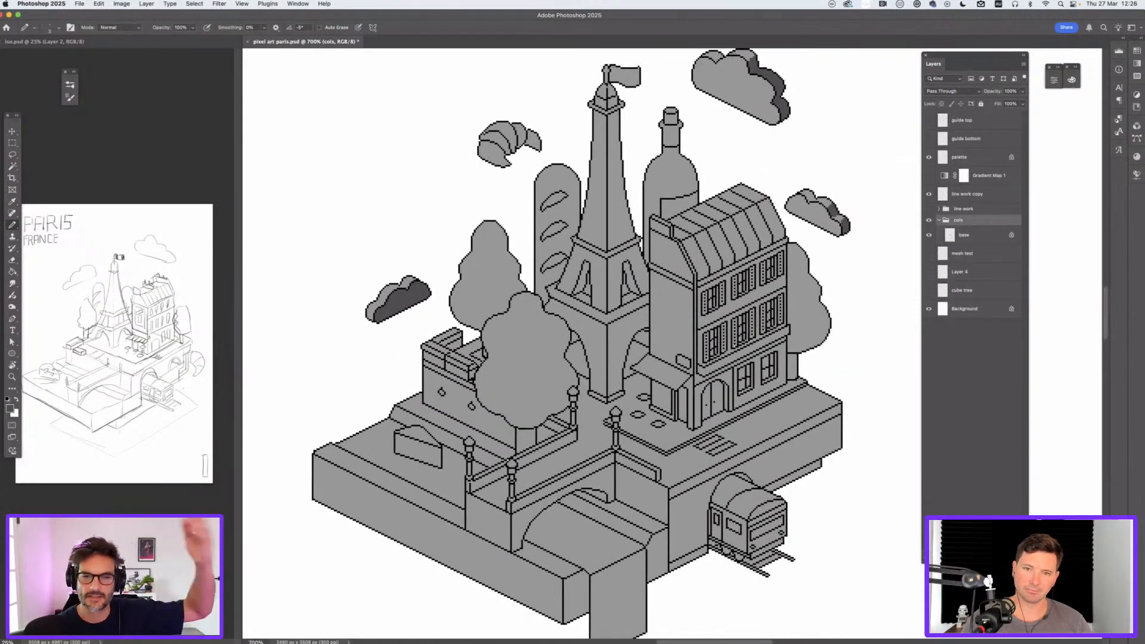
{"action": "left_click", "coordinate": [978, 235]}
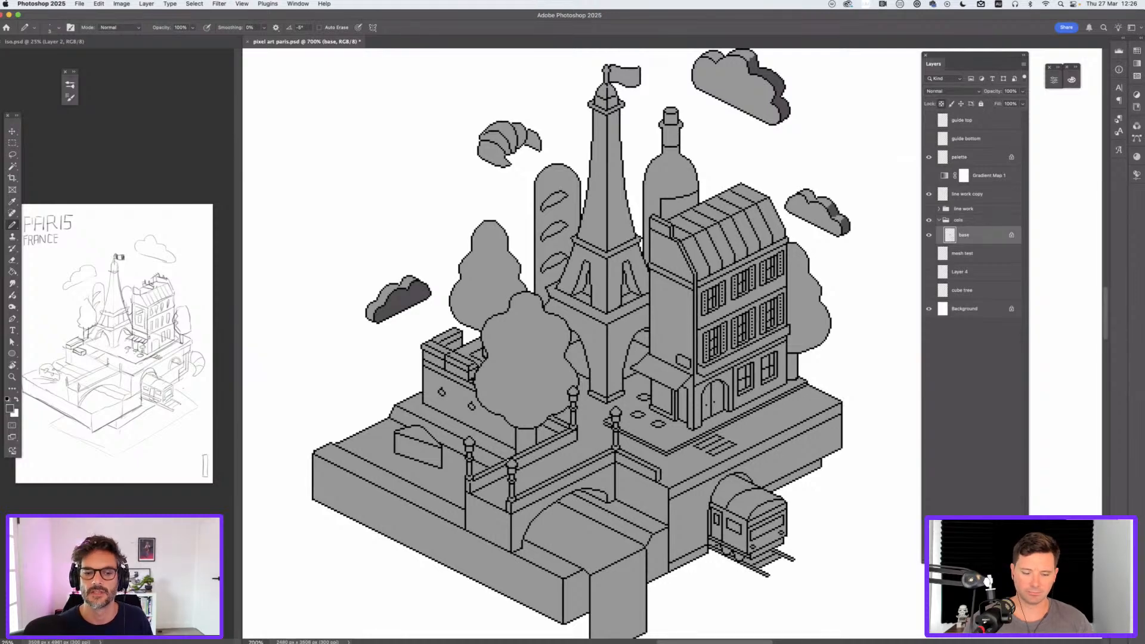
Step: Unlock the base layer's transparent pixels, sample the mid grey, and lock the transparency again
{"action": "scroll", "coordinate": [614, 343], "scroll_direction": "left", "scroll_amount": 3}
{"action": "scroll", "coordinate": [614, 343], "scroll_direction": "down", "scroll_amount": 2}
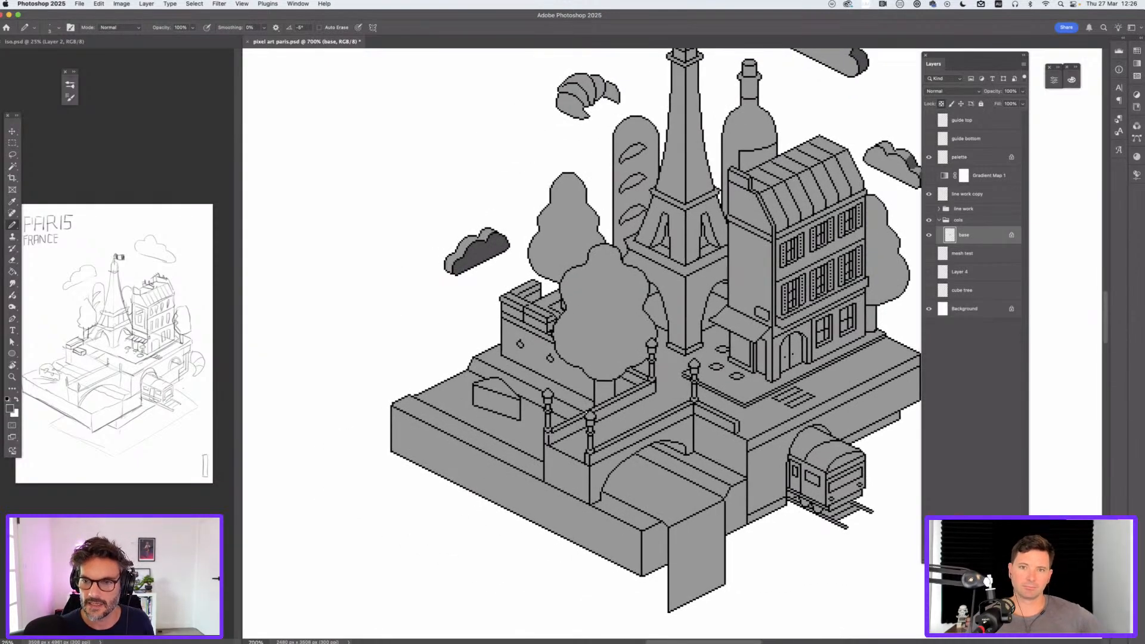
{"action": "key", "text": "slash"}
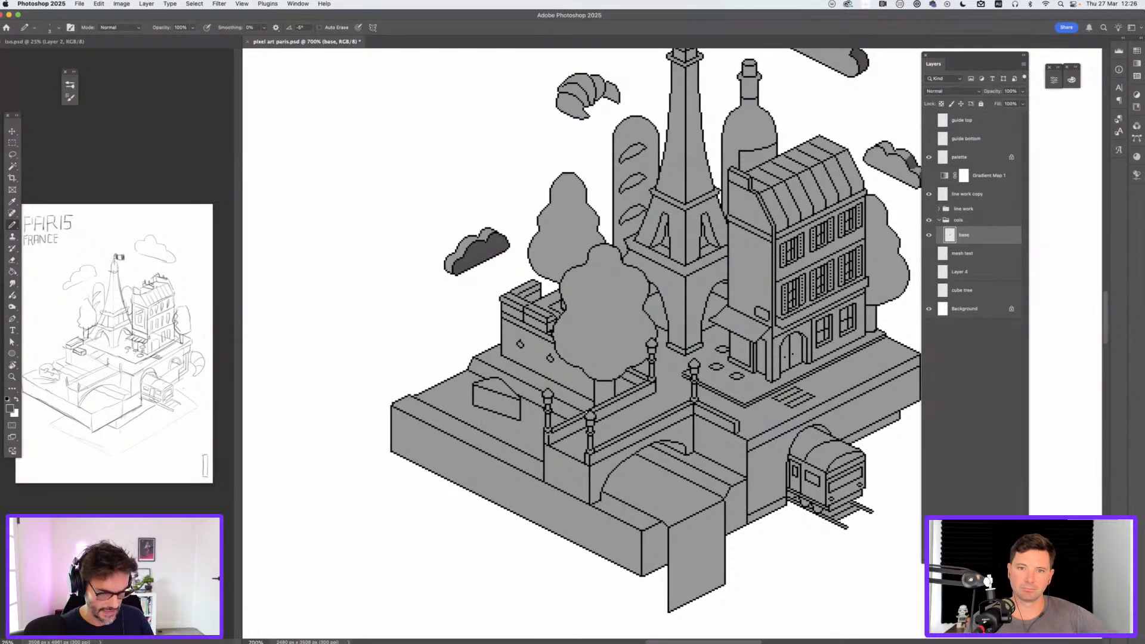
{"action": "left_click", "coordinate": [748, 416], "text": "alt"}
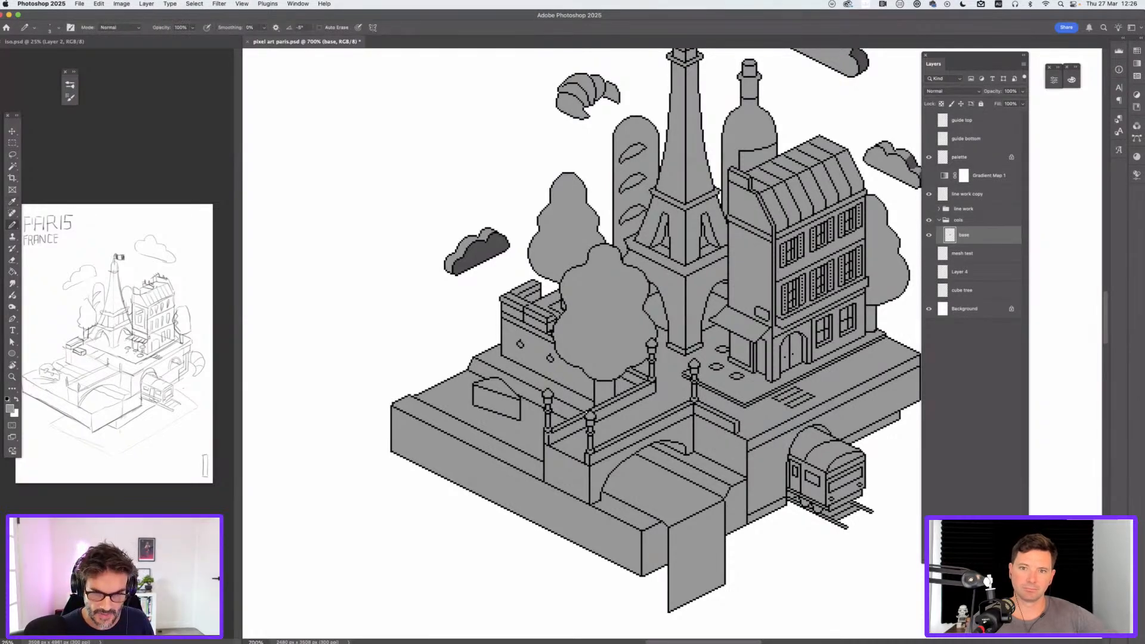
{"action": "key", "text": "slash"}
Step: Sample the palette's dark grey and paint the inner face of the small building's parapet behind the front tree with the Pencil
{"action": "scroll", "coordinate": [597, 340], "scroll_direction": "up", "scroll_amount": 5}
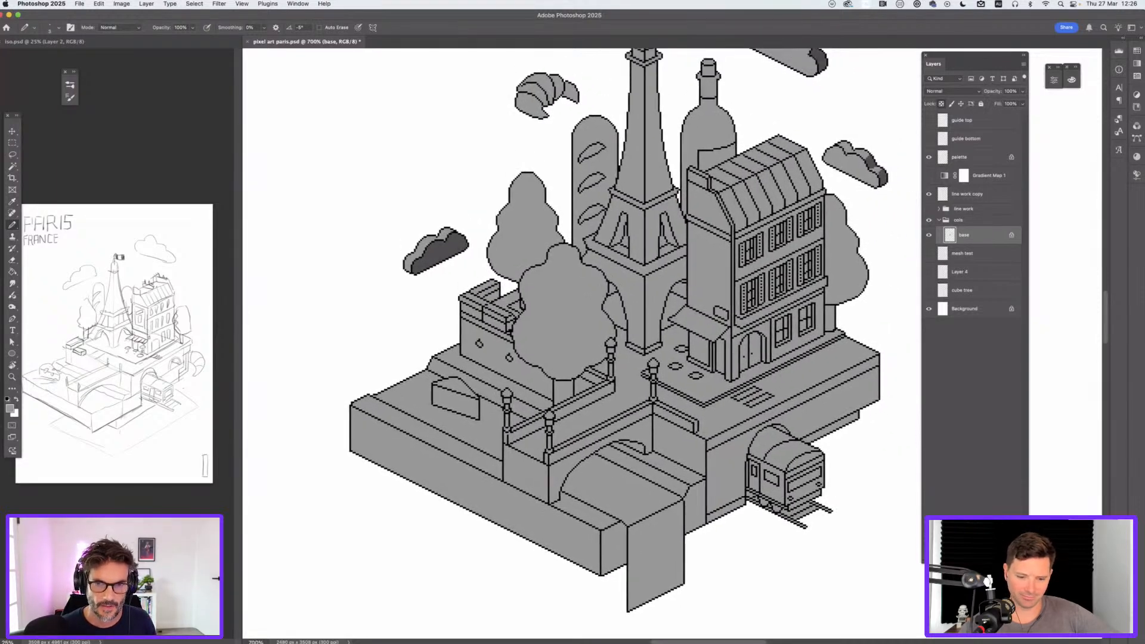
{"action": "scroll", "coordinate": [596, 340], "scroll_direction": "right", "scroll_amount": 1}
{"action": "key", "text": "i"}
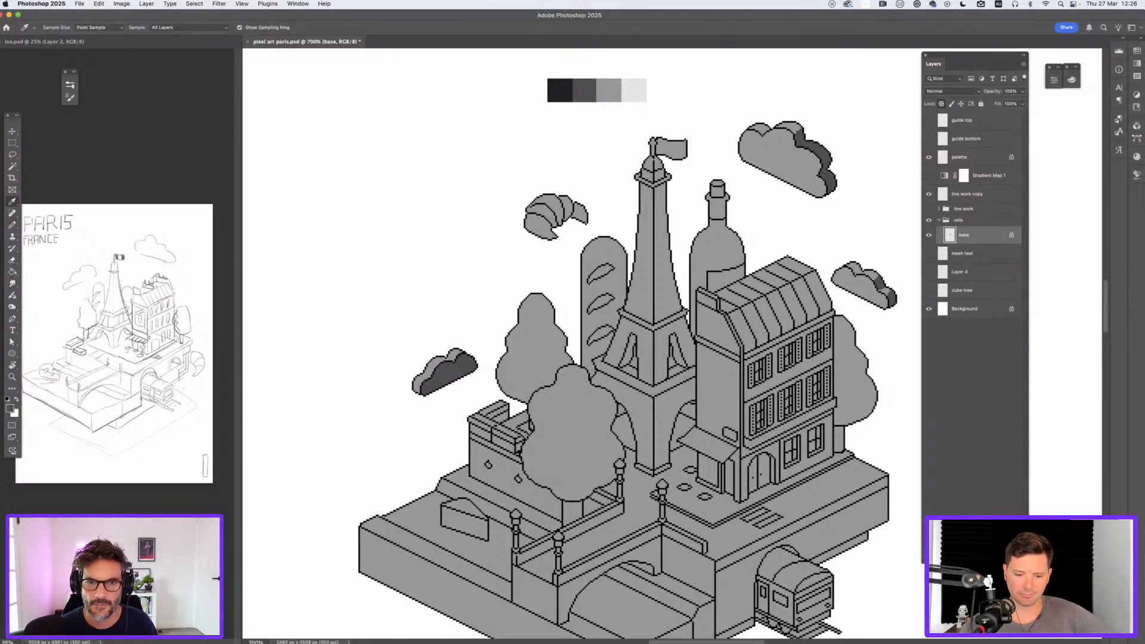
{"action": "key", "text": "super+equal"}
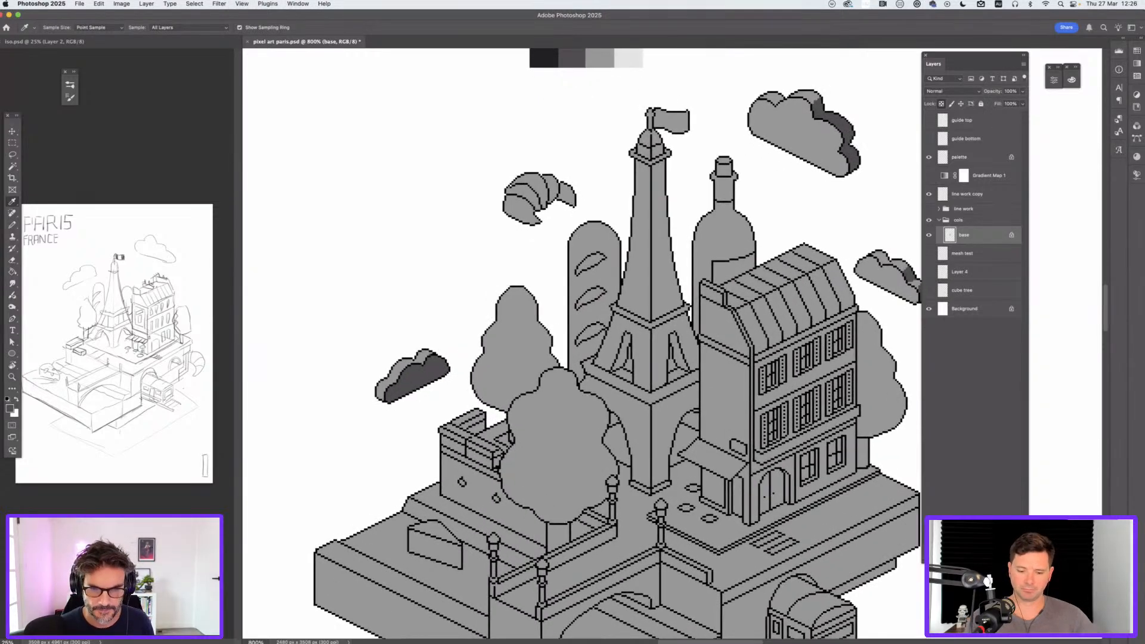
{"action": "scroll", "coordinate": [596, 344], "scroll_direction": "down", "scroll_amount": 4}
{"action": "scroll", "coordinate": [596, 343], "scroll_direction": "left", "scroll_amount": 3}
{"action": "key", "text": "b"}
{"action": "left_click_drag", "start_coordinate": [605, 311], "coordinate": [586, 324]}
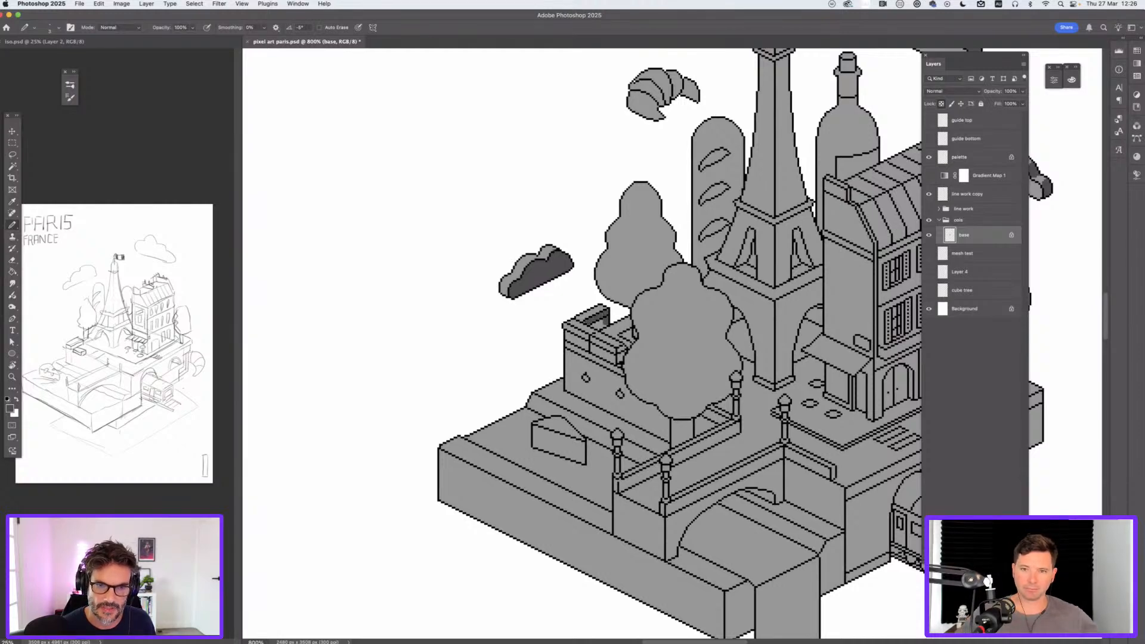
{"action": "left_click_drag", "start_coordinate": [604, 319], "coordinate": [598, 329]}
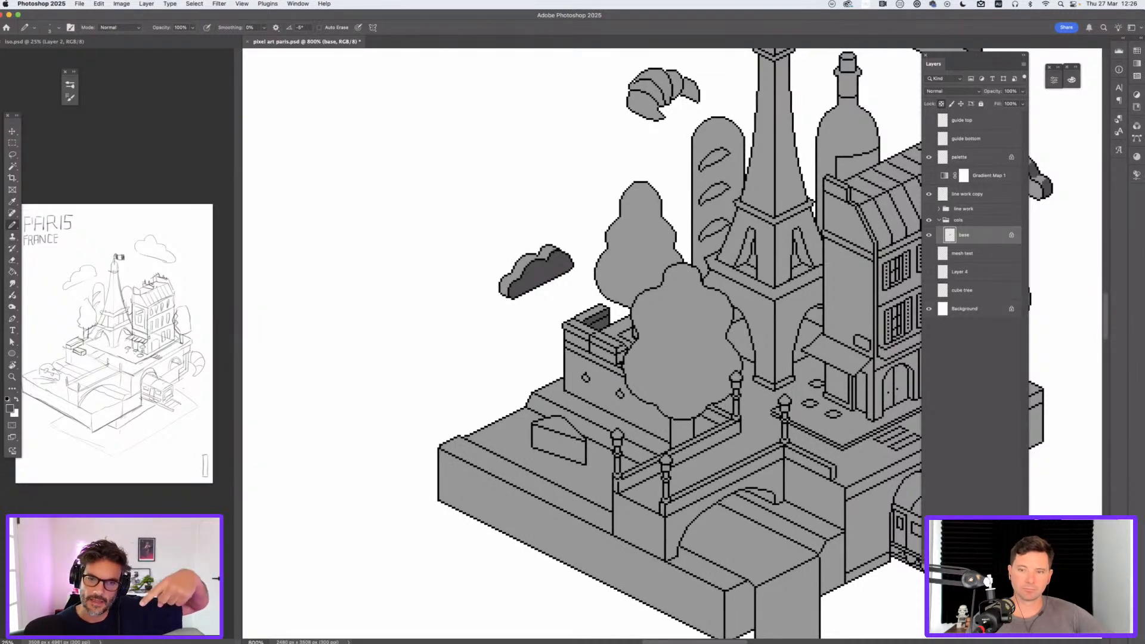
Step: Paint the right half of the front tree's trunk and the front face of the low wall between the lamp posts dark grey
{"action": "scroll", "coordinate": [656, 344], "scroll_direction": "down", "scroll_amount": 3}
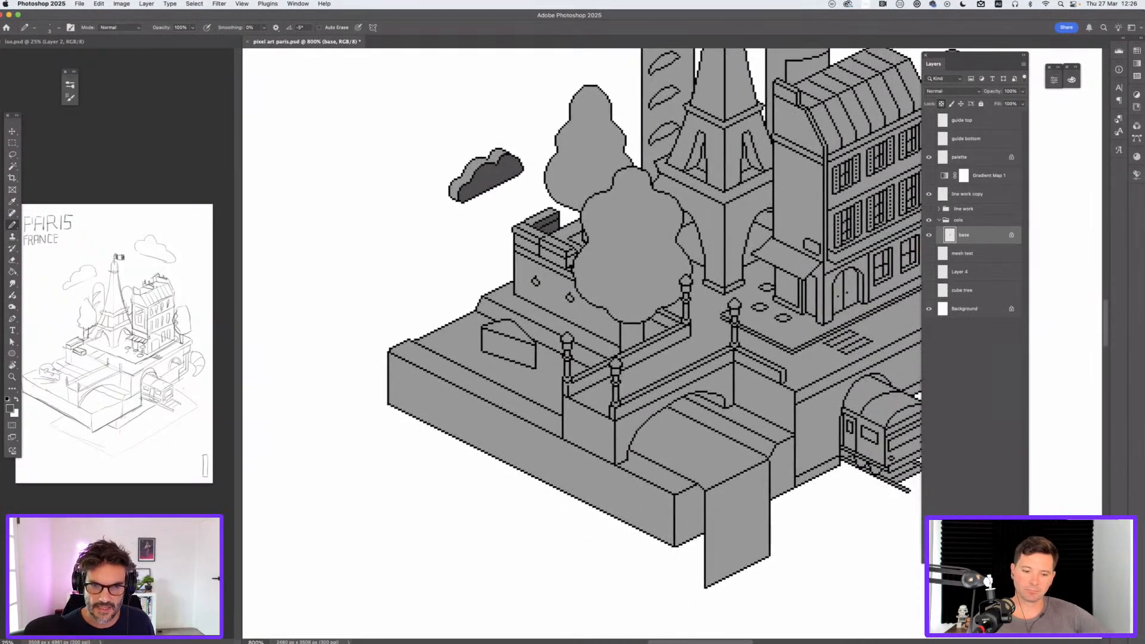
{"action": "left_click_drag", "start_coordinate": [635, 325], "coordinate": [640, 343]}
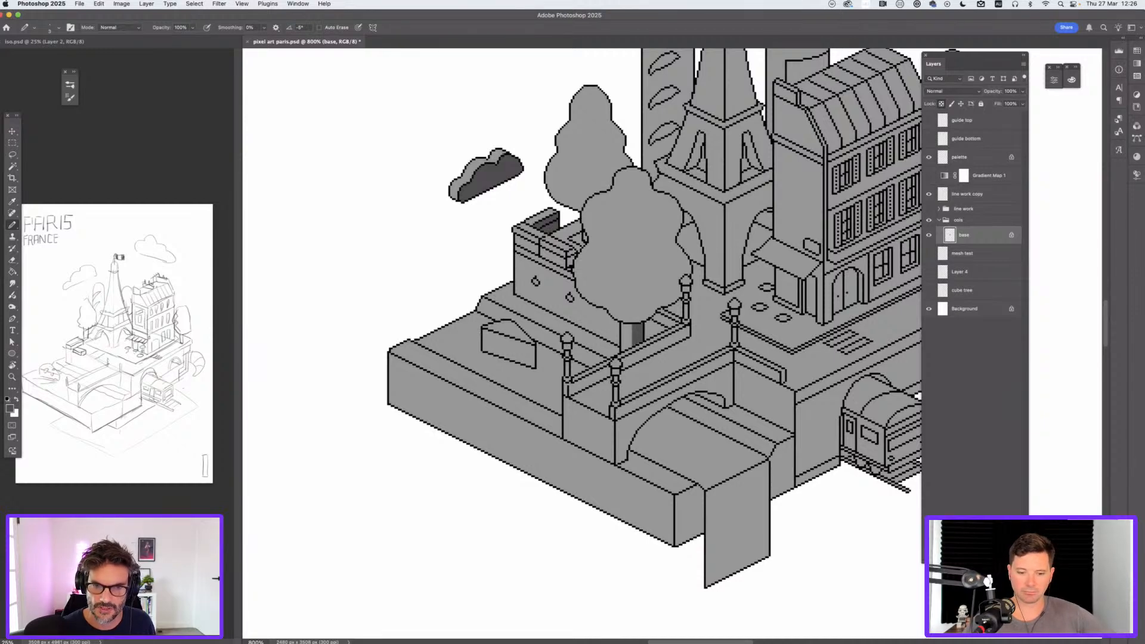
{"action": "mouse_move", "coordinate": [577, 384]}
{"action": "left_mouse_down"}
{"action": "mouse_move", "coordinate": [594, 375]}
{"action": "mouse_move", "coordinate": [569, 392]}
{"action": "mouse_move", "coordinate": [685, 332]}
{"action": "left_mouse_up"}
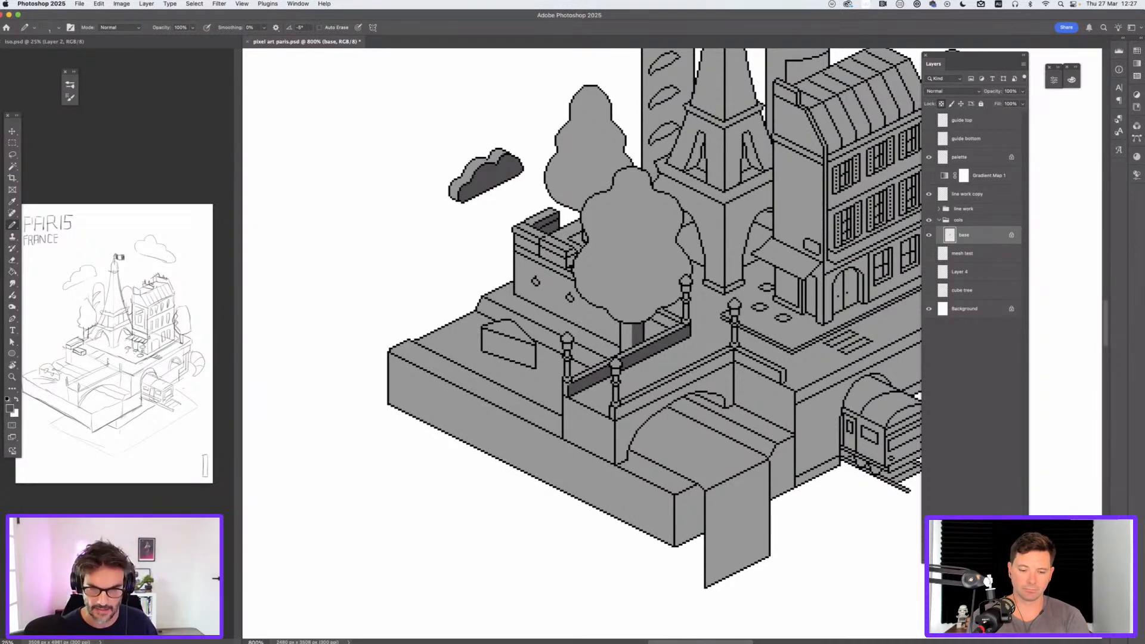
Step: Outline the far end and lower edge of the low wall's cast shadow on the bridge surface with dark-grey pixels
{"action": "scroll", "coordinate": [671, 336], "scroll_direction": "up", "scroll_amount": 6}
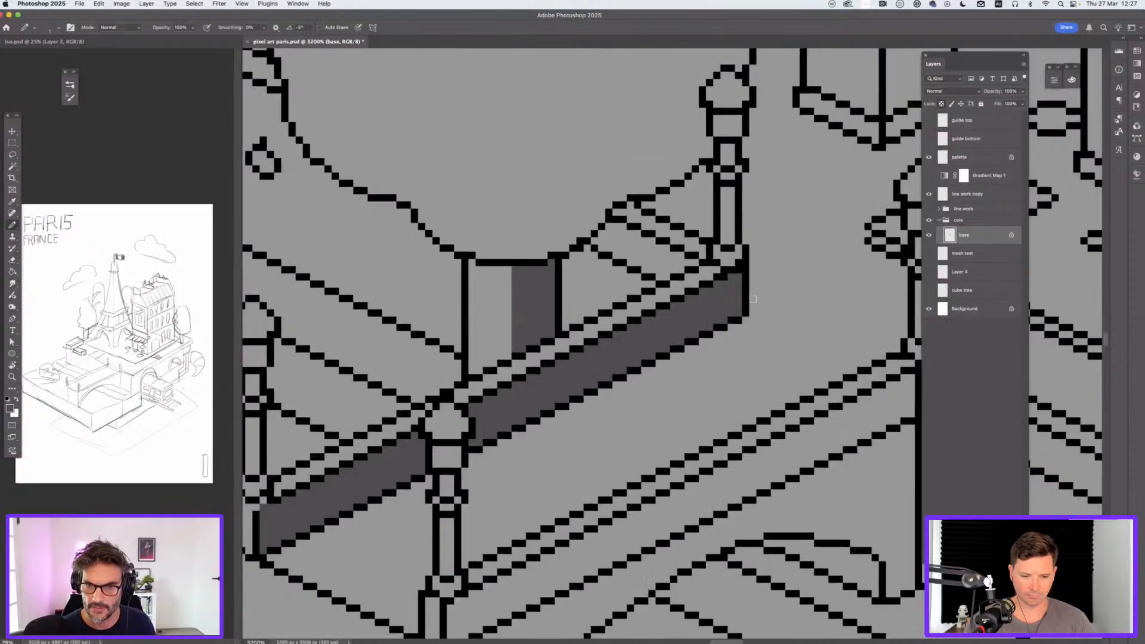
{"action": "left_click_drag", "start_coordinate": [751, 299], "coordinate": [792, 321]}
{"action": "left_click", "coordinate": [795, 320]}
{"action": "left_click", "coordinate": [797, 325]}
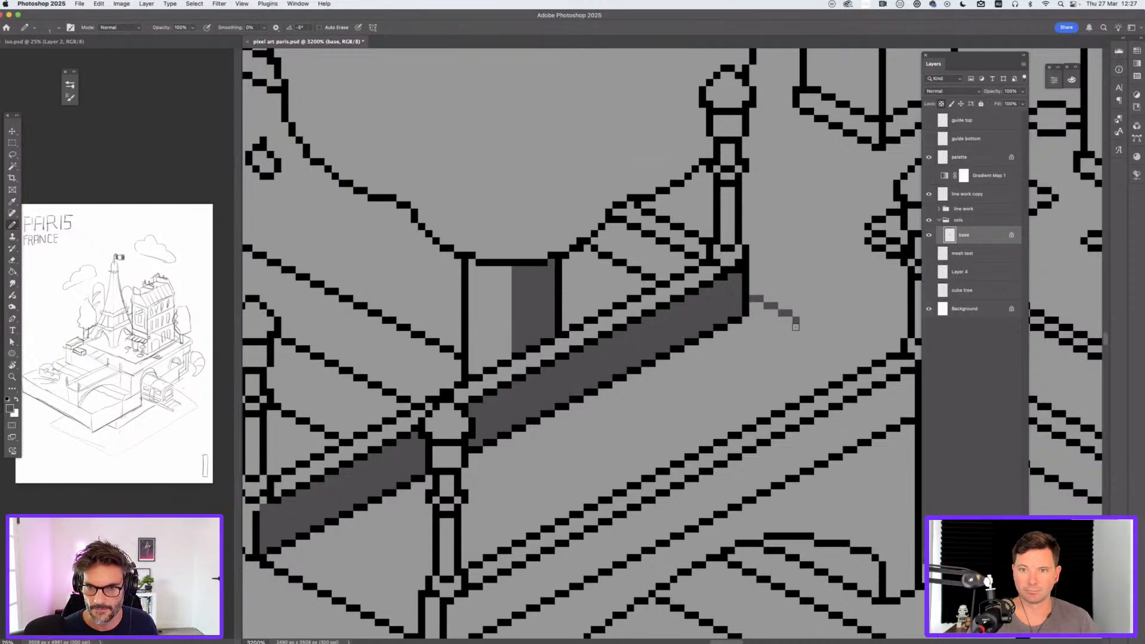
{"action": "left_click_drag", "start_coordinate": [786, 333], "coordinate": [628, 413]}
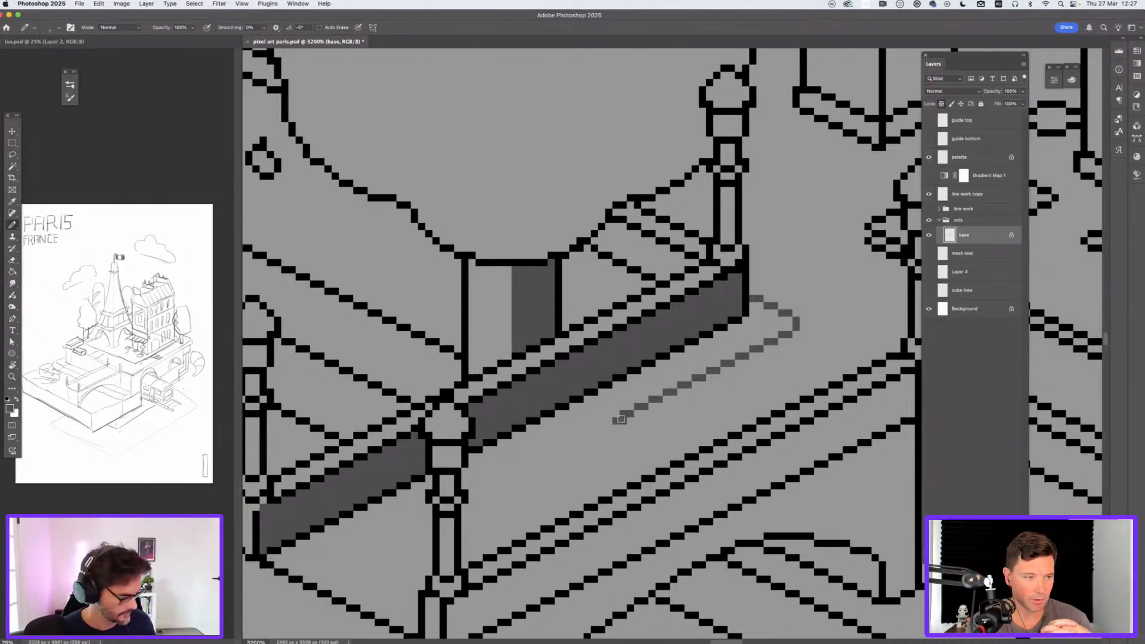
Step: Extend the cast shadow's edge to the front lamp post and fill the enclosed area with dark grey using the Paint Bucket
{"action": "mouse_move", "coordinate": [629, 412]}
{"action": "left_mouse_down"}
{"action": "mouse_move", "coordinate": [472, 493]}
{"action": "mouse_move", "coordinate": [483, 473]}
{"action": "mouse_move", "coordinate": [473, 482]}
{"action": "mouse_move", "coordinate": [571, 413]}
{"action": "left_mouse_up"}
{"action": "key", "text": "super+z"}
{"action": "mouse_move", "coordinate": [514, 456]}
{"action": "left_mouse_down"}
{"action": "mouse_move", "coordinate": [506, 442]}
{"action": "mouse_move", "coordinate": [510, 463]}
{"action": "mouse_move", "coordinate": [573, 428]}
{"action": "mouse_move", "coordinate": [515, 462]}
{"action": "left_mouse_up"}
{"action": "mouse_move", "coordinate": [580, 422]}
{"action": "left_mouse_down"}
{"action": "mouse_move", "coordinate": [539, 449]}
{"action": "mouse_move", "coordinate": [619, 402]}
{"action": "left_mouse_up"}
{"action": "key", "text": "g"}
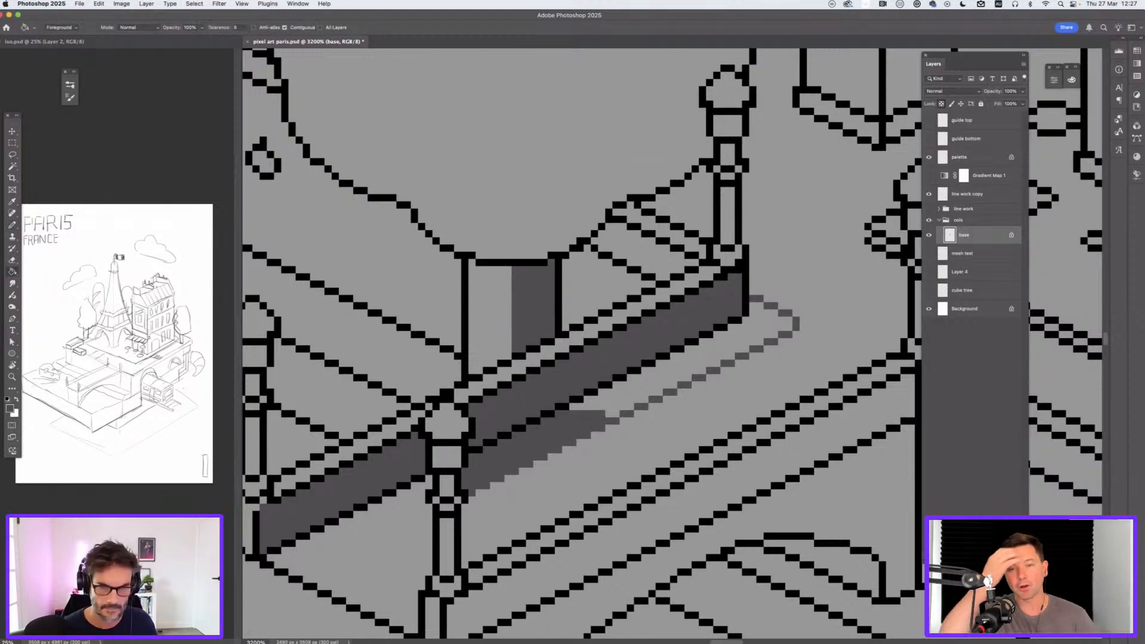
{"action": "left_click", "coordinate": [619, 401]}
{"action": "key", "text": "super+minus"}
{"action": "key", "text": "super+minus"}
{"action": "key", "text": "super+minus"}
{"action": "key", "text": "super+minus"}
{"action": "key", "text": "super+minus"}
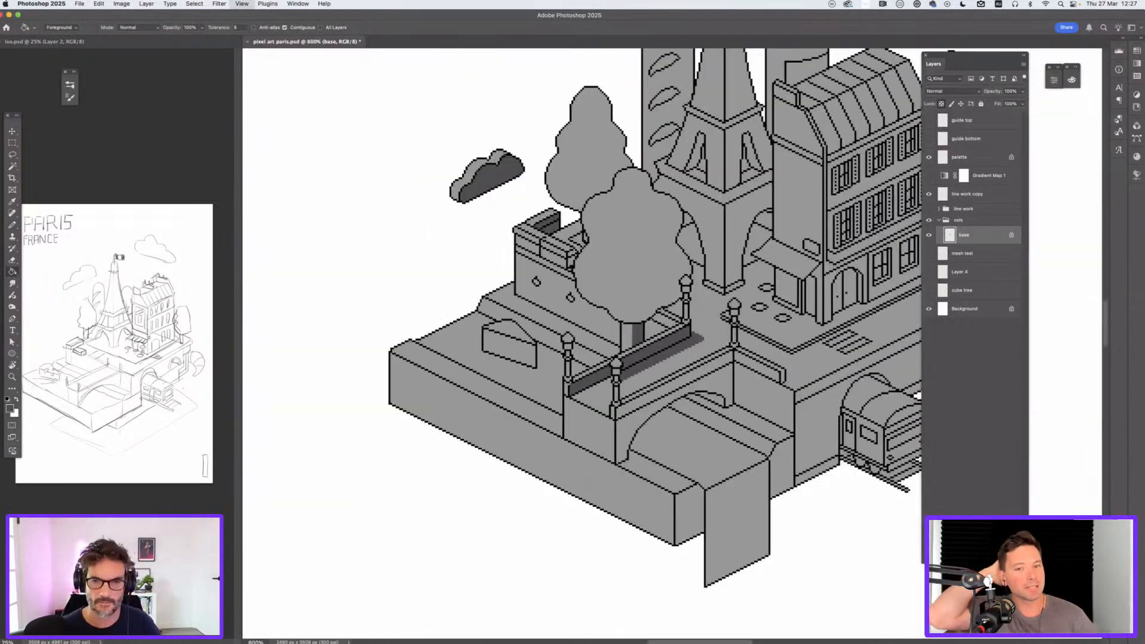
Step: Continue the shadow's outline from the front lamp post to the wall's near end with the Pencil, undoing the misplaced pixels
{"action": "key", "text": "super+equal"}
{"action": "key", "text": "super+equal"}
{"action": "key", "text": "super+equal"}
{"action": "key", "text": "super+equal"}
{"action": "key", "text": "super+equal"}
{"action": "mouse_move", "coordinate": [443, 523]}
{"action": "left_mouse_down"}
{"action": "mouse_move", "coordinate": [654, 420]}
{"action": "mouse_move", "coordinate": [689, 384]}
{"action": "left_mouse_up"}
{"action": "key", "text": "b"}
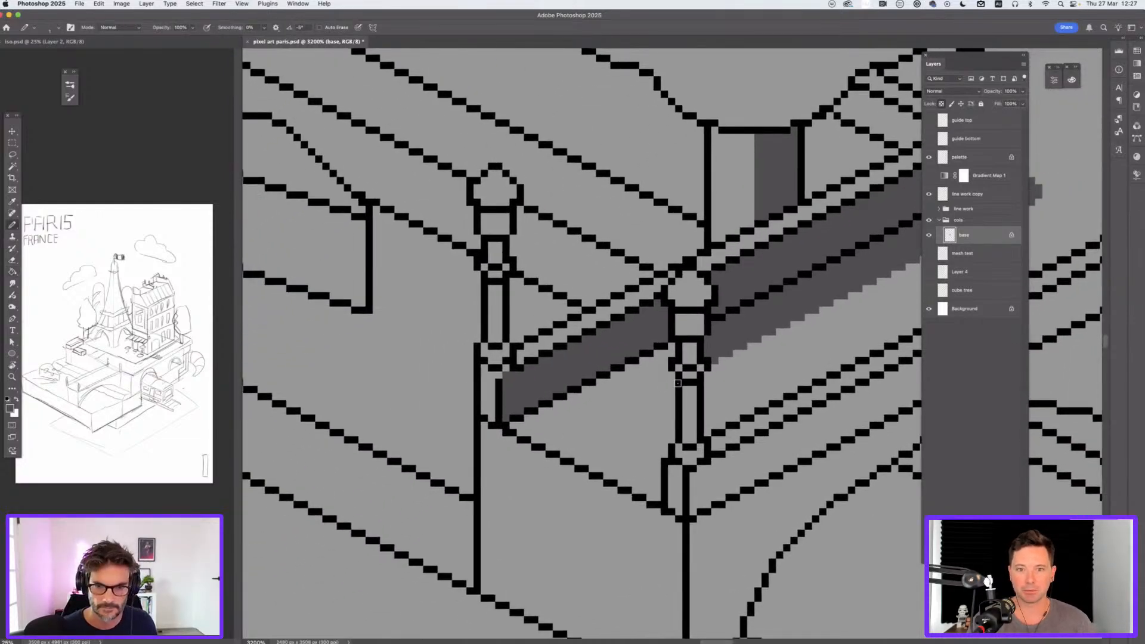
{"action": "left_click_drag", "start_coordinate": [542, 443], "coordinate": [568, 431]}
{"action": "left_click", "coordinate": [578, 432]}
{"action": "left_click", "coordinate": [572, 431]}
{"action": "key", "text": "super+z"}
{"action": "key", "text": "super+z"}
{"action": "mouse_move", "coordinate": [569, 433]}
{"action": "left_mouse_down"}
{"action": "mouse_move", "coordinate": [670, 382]}
{"action": "mouse_move", "coordinate": [659, 381]}
{"action": "mouse_move", "coordinate": [671, 376]}
{"action": "mouse_move", "coordinate": [672, 347]}
{"action": "left_mouse_up"}
{"action": "left_click", "coordinate": [670, 375]}
{"action": "left_click_drag", "start_coordinate": [514, 426], "coordinate": [540, 438]}
Step: Fill the near section of the wall's cast shadow with dark grey using the Paint Bucket
{"action": "key", "text": "g"}
{"action": "left_click", "coordinate": [580, 417]}
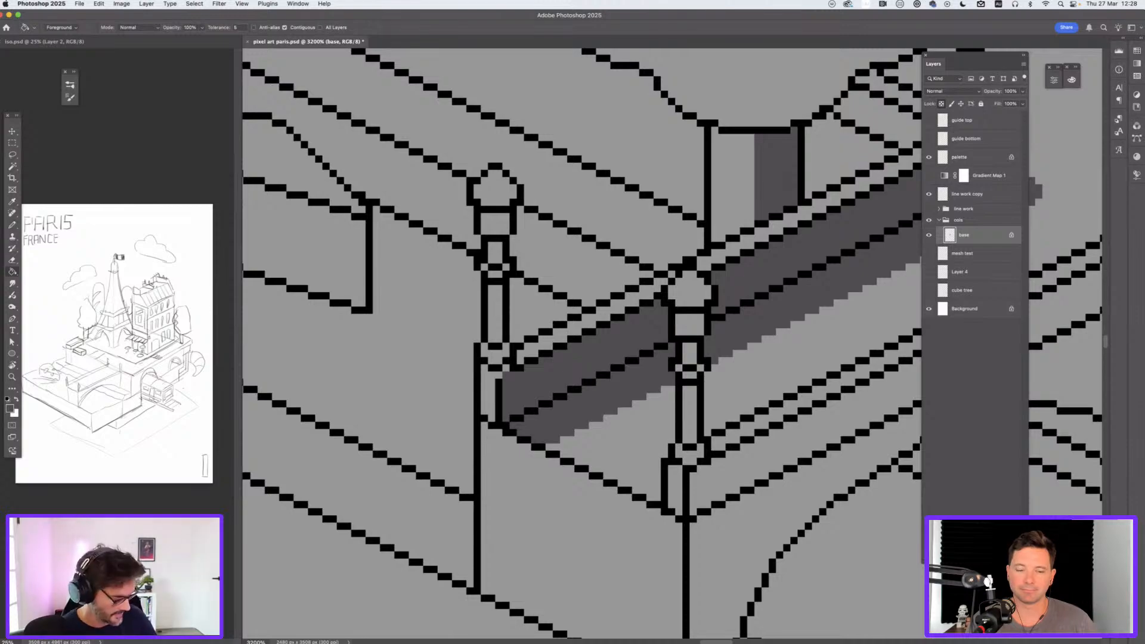
{"action": "key", "text": "super+minus"}
{"action": "key", "text": "super+minus"}
{"action": "key", "text": "super+minus"}
{"action": "key", "text": "super+minus"}
{"action": "key", "text": "super+minus"}
{"action": "key", "text": "super+minus"}
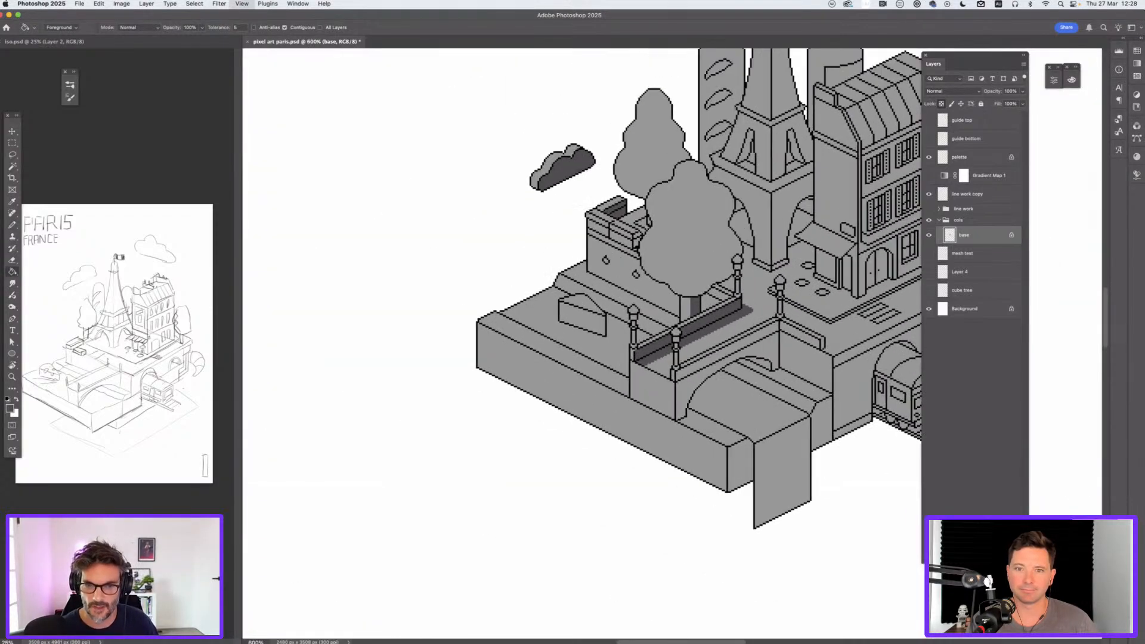
Step: Outline the shadow side of the front tree's foliage with dark-grey Pencil strokes
{"action": "key", "text": "super+plus"}
{"action": "key", "text": "super+plus"}
{"action": "key", "text": "super+plus"}
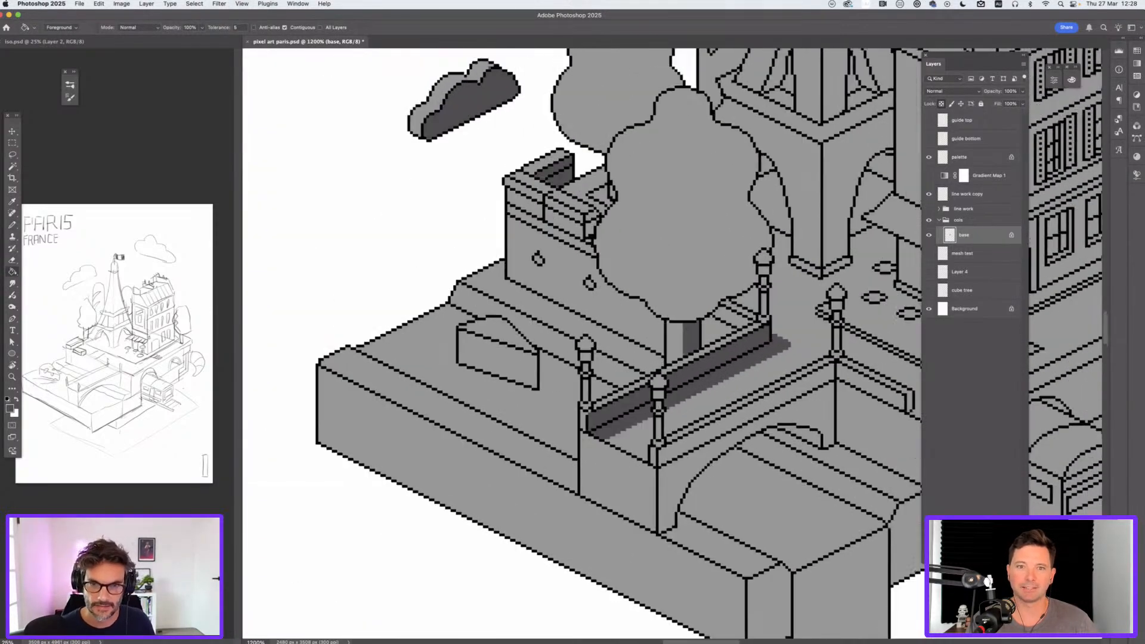
{"action": "scroll", "coordinate": [582, 343], "scroll_direction": "down", "scroll_amount": 2}
{"action": "key", "text": "b"}
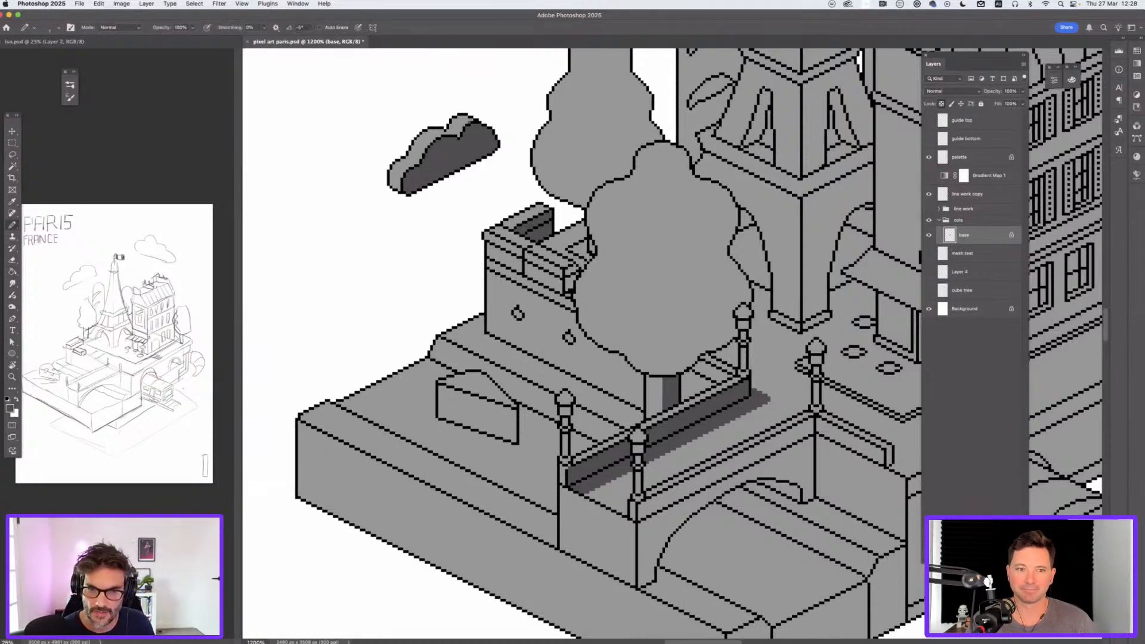
{"action": "mouse_move", "coordinate": [660, 374]}
{"action": "left_mouse_down"}
{"action": "mouse_move", "coordinate": [710, 285]}
{"action": "mouse_move", "coordinate": [702, 243]}
{"action": "mouse_move", "coordinate": [719, 188]}
{"action": "mouse_move", "coordinate": [736, 227]}
{"action": "mouse_move", "coordinate": [724, 207]}
{"action": "mouse_move", "coordinate": [704, 261]}
{"action": "mouse_move", "coordinate": [721, 235]}
{"action": "mouse_move", "coordinate": [717, 262]}
{"action": "left_mouse_up"}
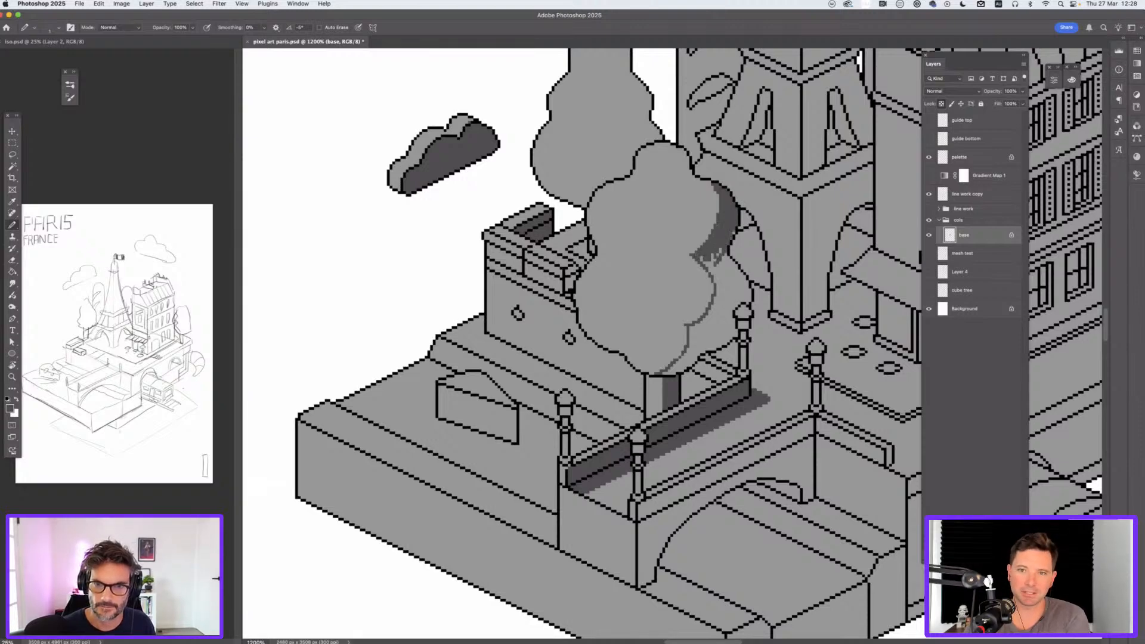
{"action": "mouse_move", "coordinate": [711, 269]}
{"action": "left_mouse_down"}
{"action": "mouse_move", "coordinate": [717, 296]}
{"action": "mouse_move", "coordinate": [625, 353]}
{"action": "mouse_move", "coordinate": [689, 256]}
{"action": "left_mouse_up"}
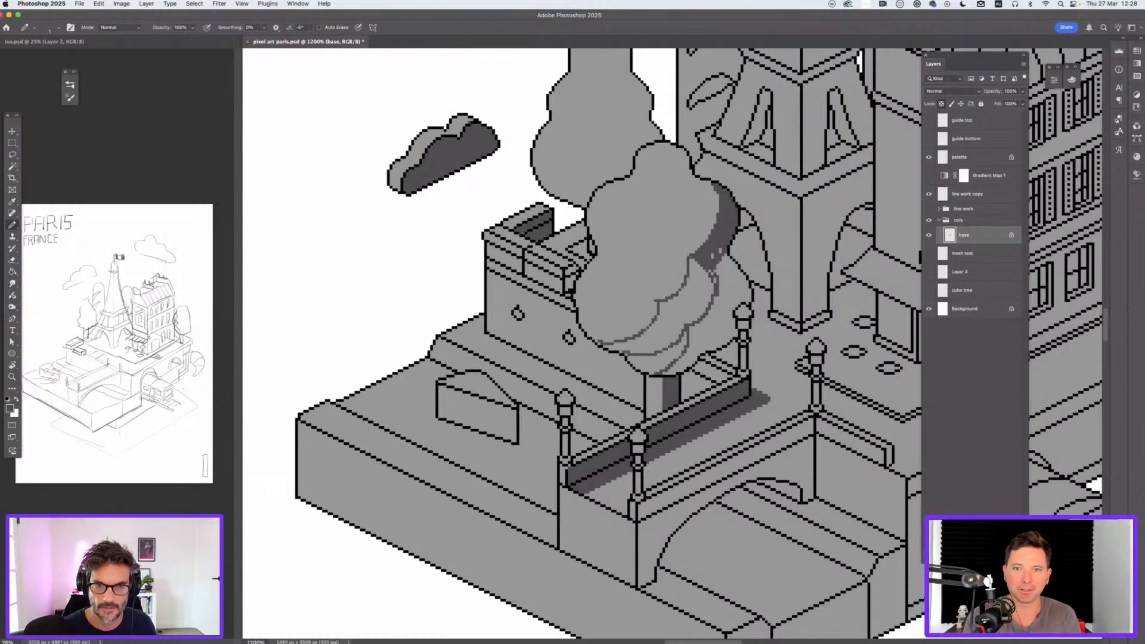
Step: Select the outlined central band of the front tree's shadow with the Lasso, fill it with dark grey and deselect
{"action": "key", "text": "l"}
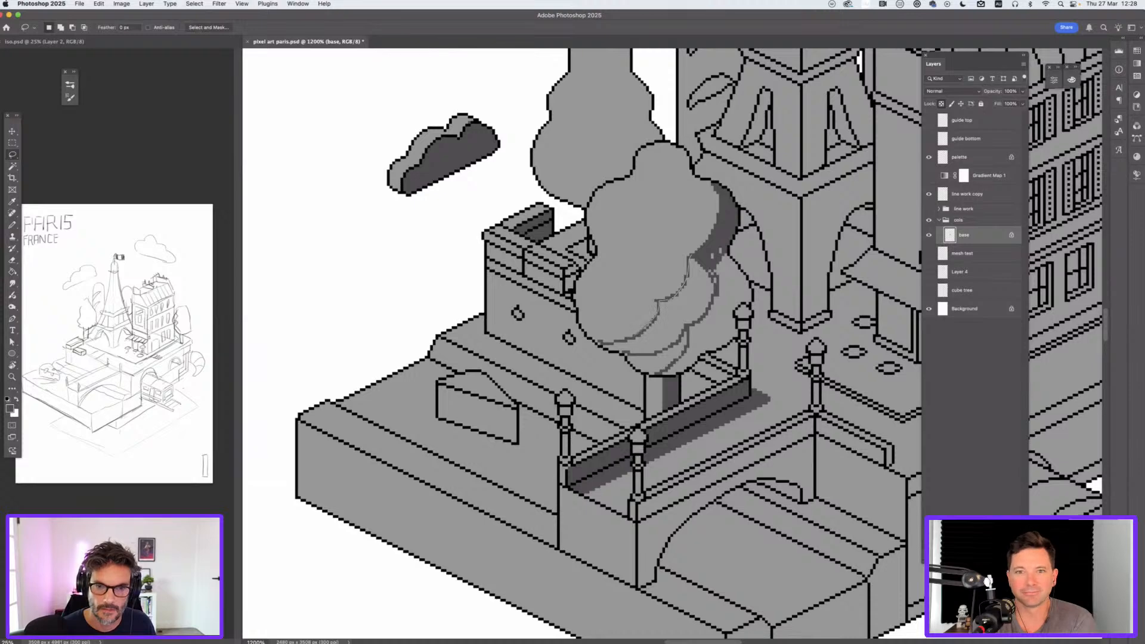
{"action": "mouse_move", "coordinate": [620, 357]}
{"action": "left_mouse_down"}
{"action": "mouse_move", "coordinate": [653, 361]}
{"action": "mouse_move", "coordinate": [712, 310]}
{"action": "mouse_move", "coordinate": [719, 241]}
{"action": "mouse_move", "coordinate": [623, 351]}
{"action": "left_mouse_up"}
{"action": "key", "text": "alt+BackSpace"}
{"action": "key", "text": "ctrl+d"}
Step: Refine the front tree's shadow edge with the Pencil and fill the remaining gaps near the trunk in dark grey
{"action": "key", "text": "b"}
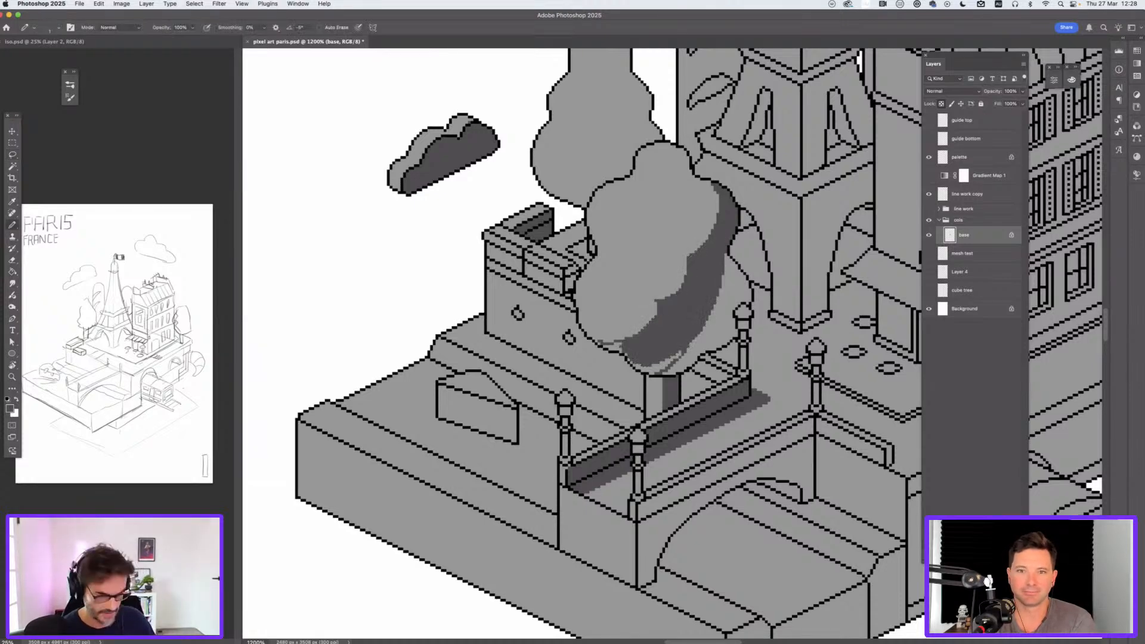
{"action": "left_click_drag", "start_coordinate": [655, 301], "coordinate": [611, 347]}
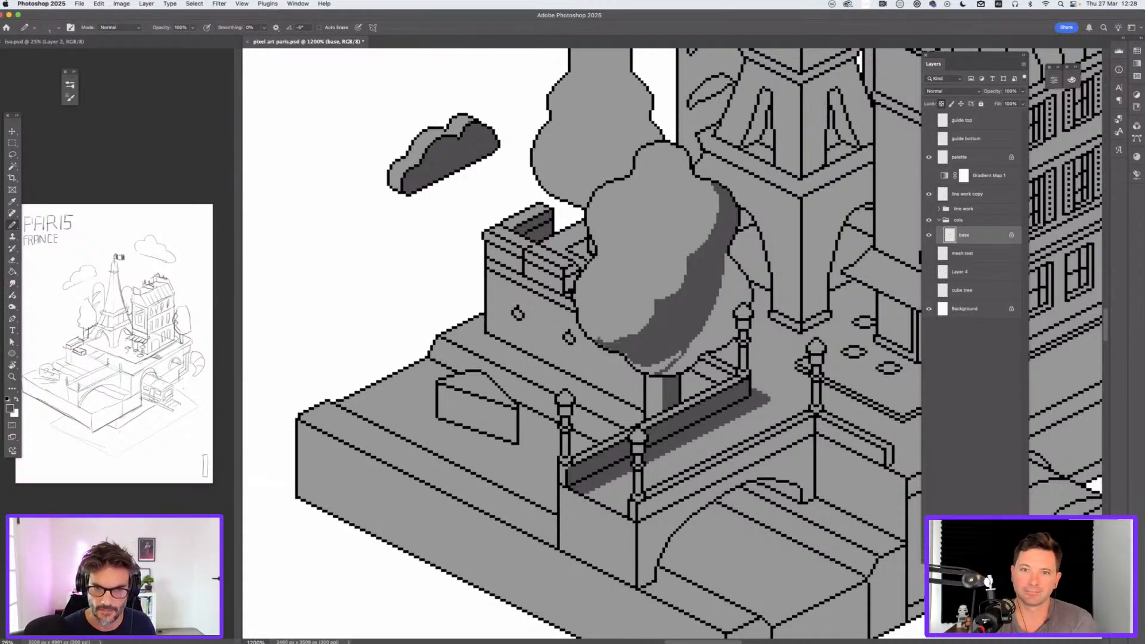
{"action": "left_click_drag", "start_coordinate": [653, 301], "coordinate": [647, 322]}
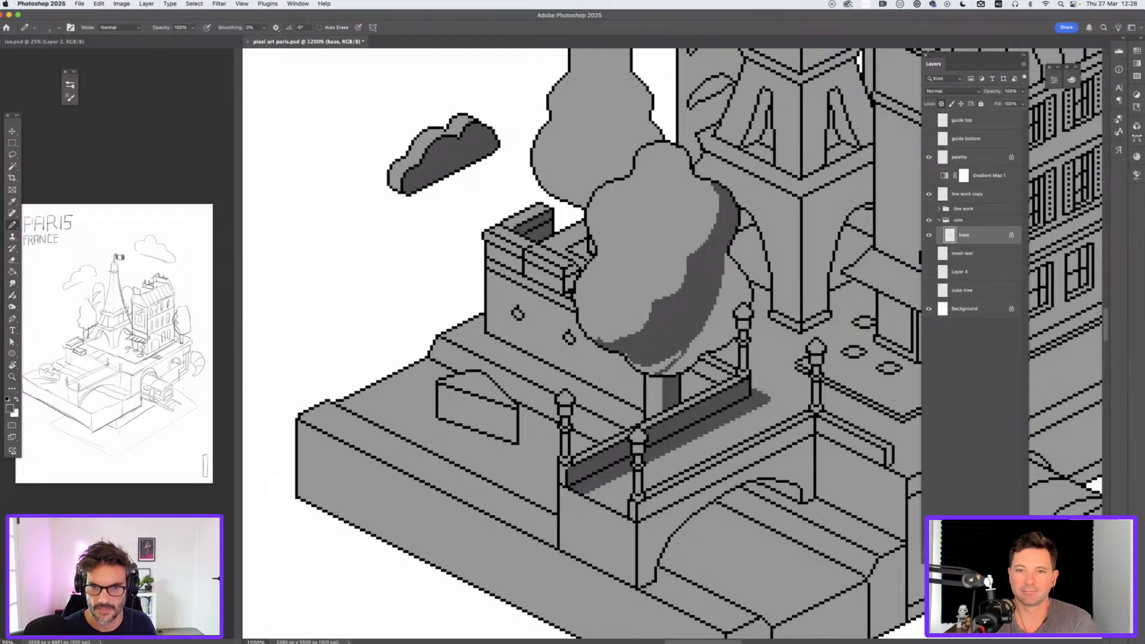
{"action": "left_click_drag", "start_coordinate": [680, 353], "coordinate": [633, 367]}
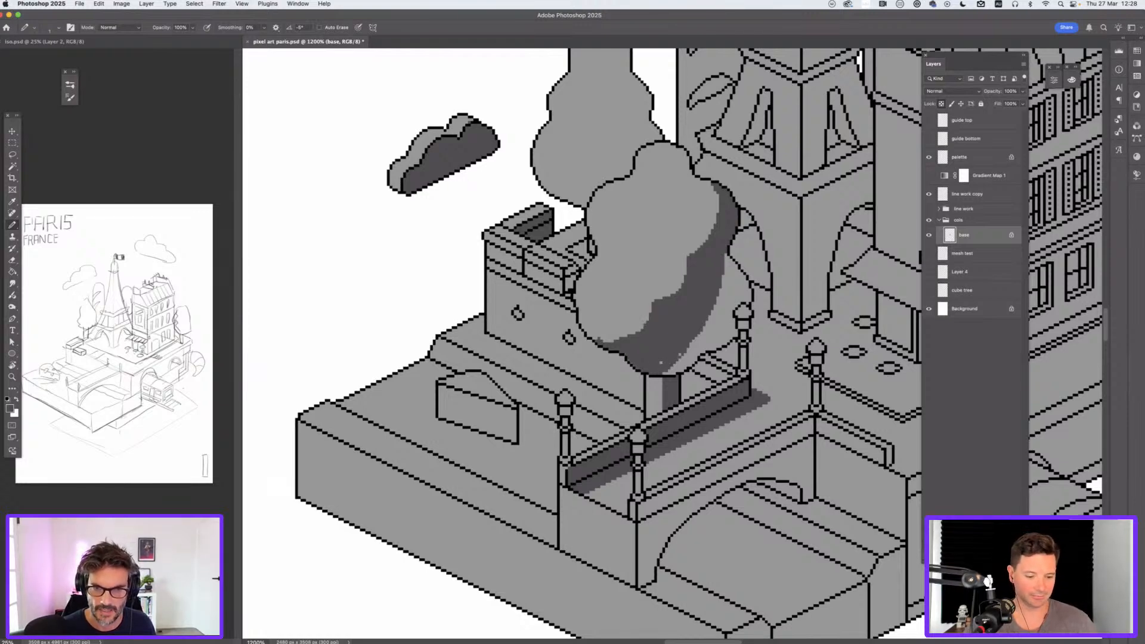
Step: Clean stray dark pixels off the front tree's lit area by painting over them with the sampled mid grey
{"action": "key", "text": "e"}
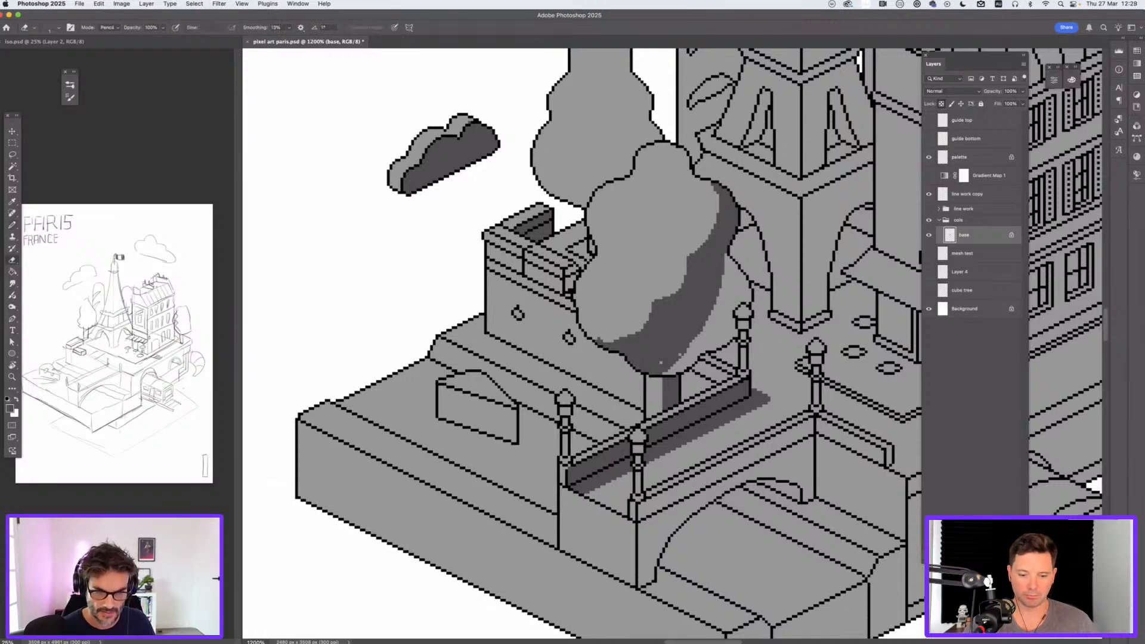
{"action": "key", "text": "b"}
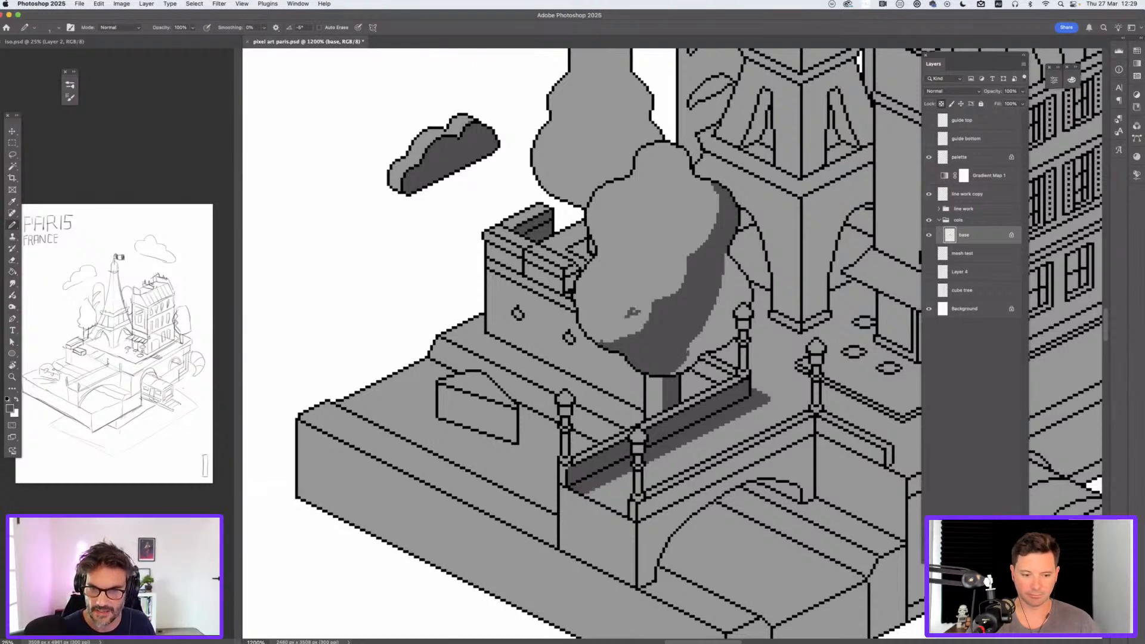
{"action": "key", "text": "e"}
{"action": "left_click_drag", "start_coordinate": [632, 312], "coordinate": [636, 314]}
{"action": "key", "text": "super+z"}
{"action": "key", "text": "b"}
{"action": "left_click", "coordinate": [632, 312], "text": "alt"}
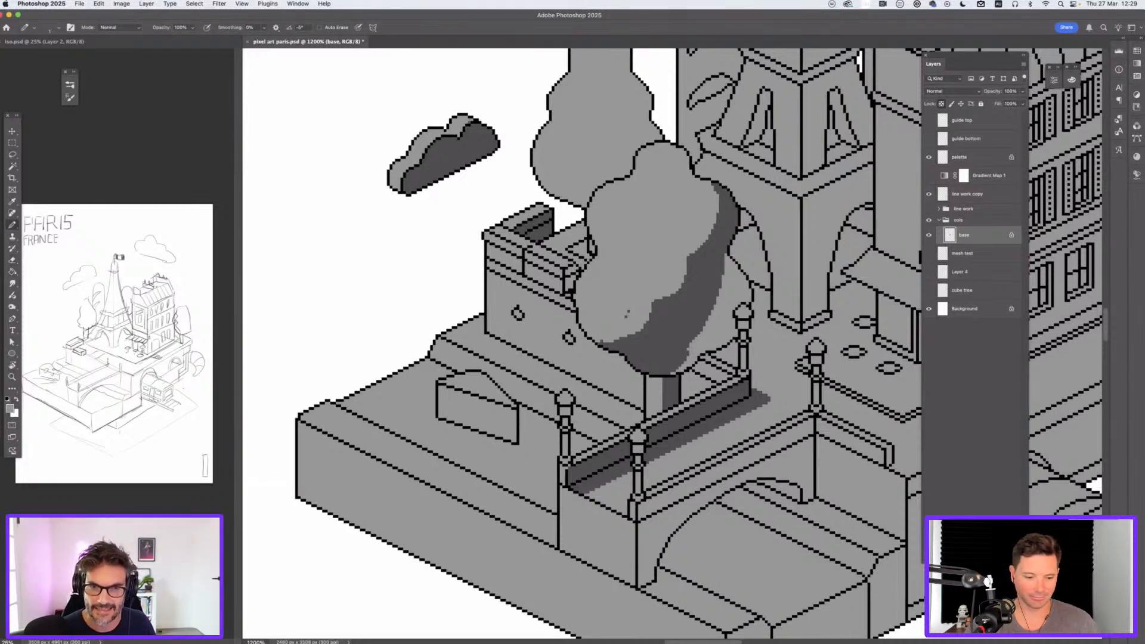
{"action": "mouse_move", "coordinate": [688, 350]}
{"action": "left_mouse_down"}
{"action": "mouse_move", "coordinate": [677, 364]}
{"action": "mouse_move", "coordinate": [693, 340]}
{"action": "mouse_move", "coordinate": [683, 369]}
{"action": "mouse_move", "coordinate": [721, 343]}
{"action": "mouse_move", "coordinate": [698, 341]}
{"action": "left_mouse_up"}
Step: Extend the front tree's shadow to the foliage's right edge with sampled dark grey, filling the leftover area with the Paint Bucket
{"action": "left_click", "coordinate": [672, 354], "text": "alt"}
{"action": "mouse_move", "coordinate": [724, 254]}
{"action": "left_mouse_down"}
{"action": "mouse_move", "coordinate": [744, 281]}
{"action": "mouse_move", "coordinate": [732, 337]}
{"action": "mouse_move", "coordinate": [698, 342]}
{"action": "mouse_move", "coordinate": [702, 331]}
{"action": "left_mouse_up"}
{"action": "key", "text": "g"}
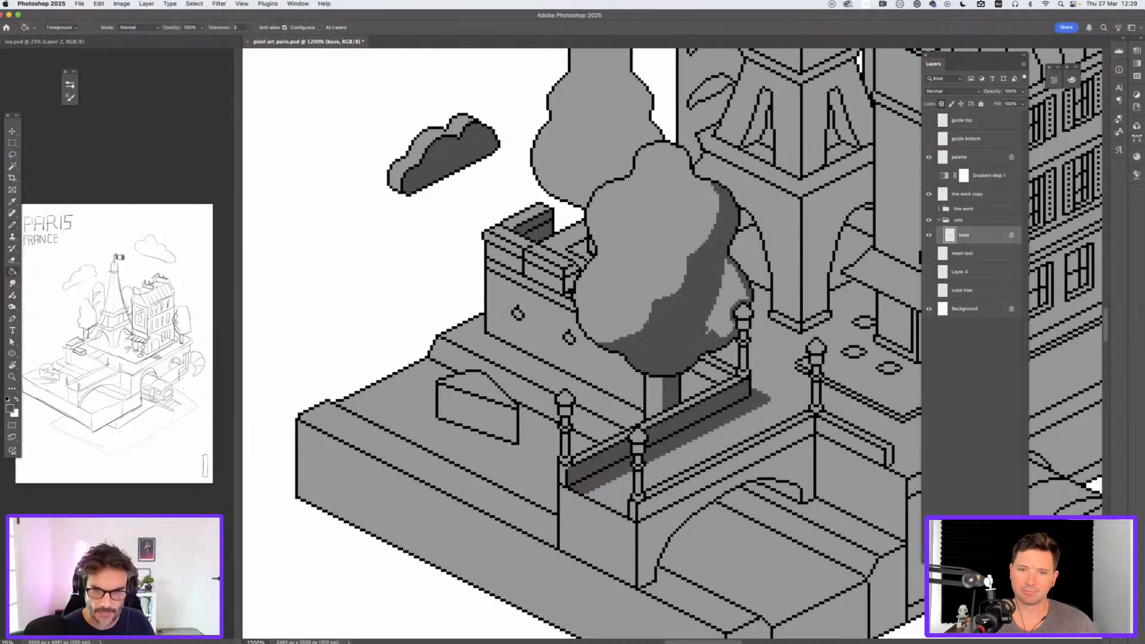
{"action": "left_click", "coordinate": [706, 333]}
Step: Outline the shadow side of the rear tree's foliage with dark-grey Pencil lines
{"action": "key", "text": "b"}
{"action": "left_click_drag", "start_coordinate": [685, 286], "coordinate": [692, 457]}
{"action": "mouse_move", "coordinate": [563, 365]}
{"action": "left_mouse_down"}
{"action": "mouse_move", "coordinate": [595, 344]}
{"action": "mouse_move", "coordinate": [623, 276]}
{"action": "mouse_move", "coordinate": [634, 239]}
{"action": "mouse_move", "coordinate": [617, 197]}
{"action": "mouse_move", "coordinate": [624, 271]}
{"action": "mouse_move", "coordinate": [603, 316]}
{"action": "left_mouse_up"}
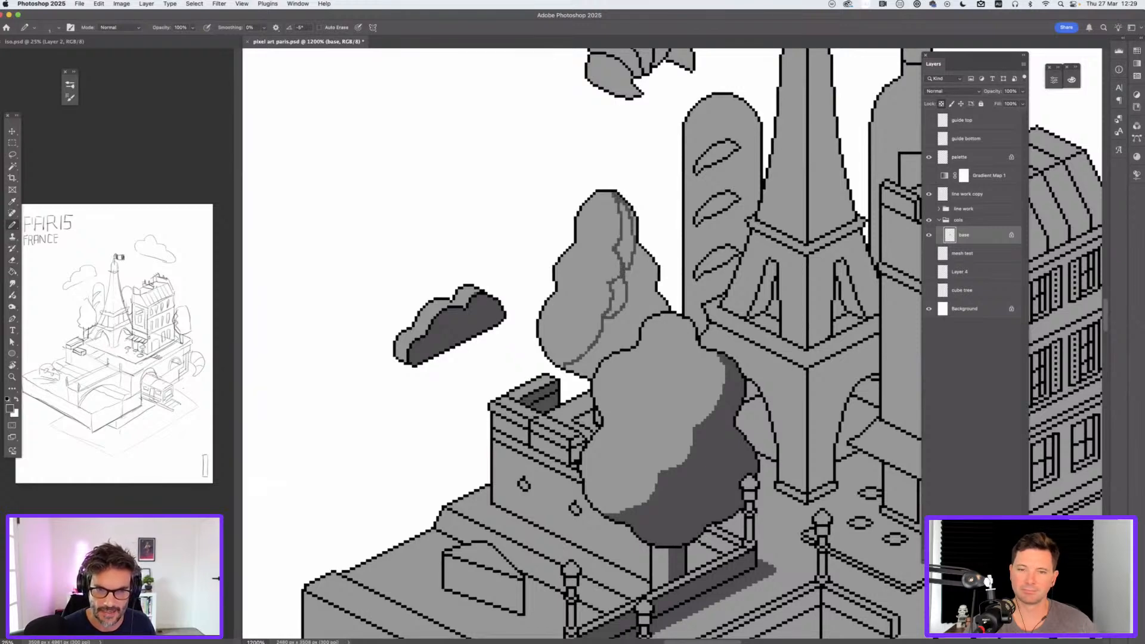
Step: Paint the lower part of the rear tree's shadow dark grey and sample the foliage's mid grey for corrections
{"action": "mouse_move", "coordinate": [619, 260]}
{"action": "left_mouse_down"}
{"action": "mouse_move", "coordinate": [593, 296]}
{"action": "mouse_move", "coordinate": [593, 337]}
{"action": "mouse_move", "coordinate": [569, 361]}
{"action": "mouse_move", "coordinate": [578, 374]}
{"action": "mouse_move", "coordinate": [594, 376]}
{"action": "mouse_move", "coordinate": [580, 368]}
{"action": "mouse_move", "coordinate": [605, 295]}
{"action": "mouse_move", "coordinate": [599, 349]}
{"action": "mouse_move", "coordinate": [570, 366]}
{"action": "mouse_move", "coordinate": [633, 334]}
{"action": "mouse_move", "coordinate": [633, 291]}
{"action": "mouse_move", "coordinate": [643, 317]}
{"action": "mouse_move", "coordinate": [644, 305]}
{"action": "mouse_move", "coordinate": [664, 306]}
{"action": "mouse_move", "coordinate": [632, 272]}
{"action": "left_mouse_up"}
{"action": "key", "text": "e"}
{"action": "key", "text": "b"}
{"action": "key", "text": "x"}
{"action": "left_click", "coordinate": [609, 263], "text": "alt"}
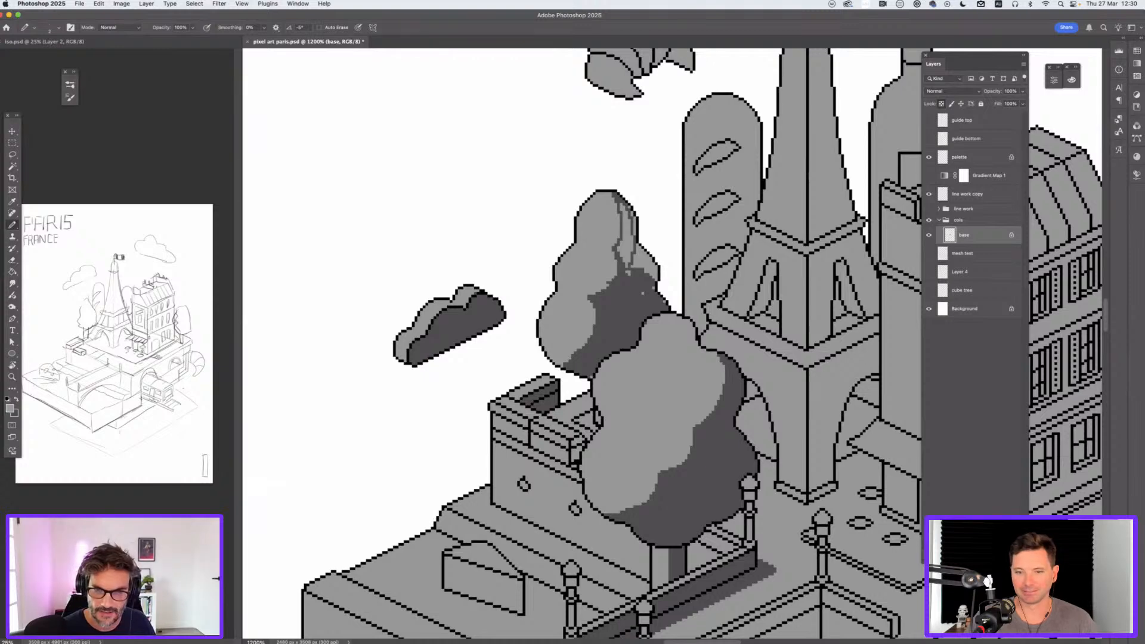
Step: Fill the rear tree's shadow up to the crown in dark grey, touching up its edge by swapping between dark and mid grey
{"action": "left_click", "coordinate": [637, 318], "text": "alt"}
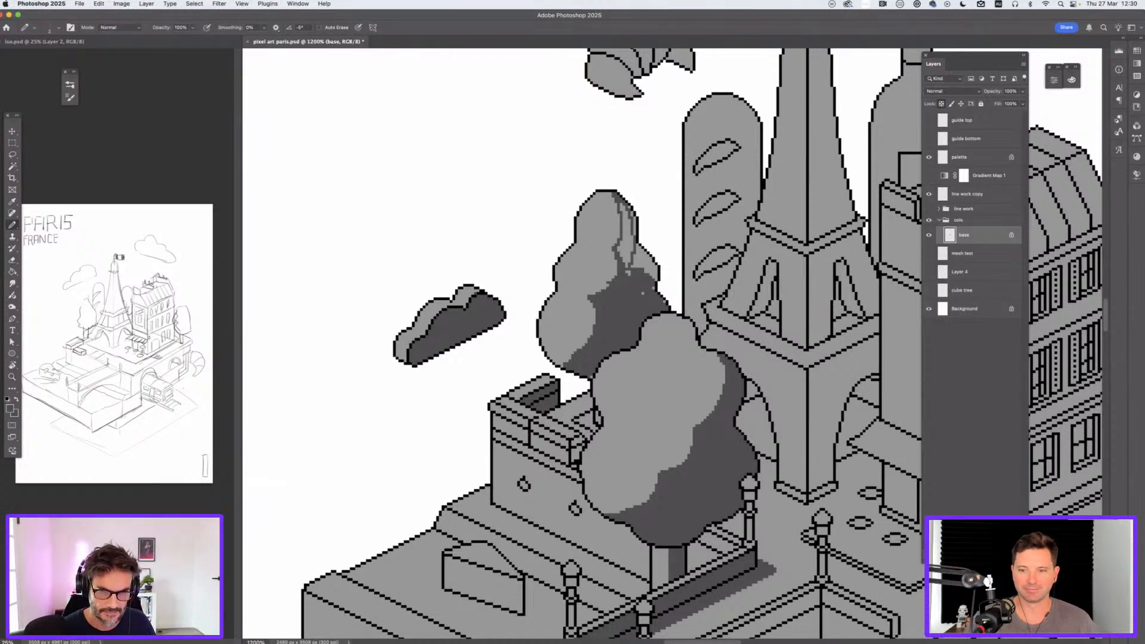
{"action": "key", "text": "x"}
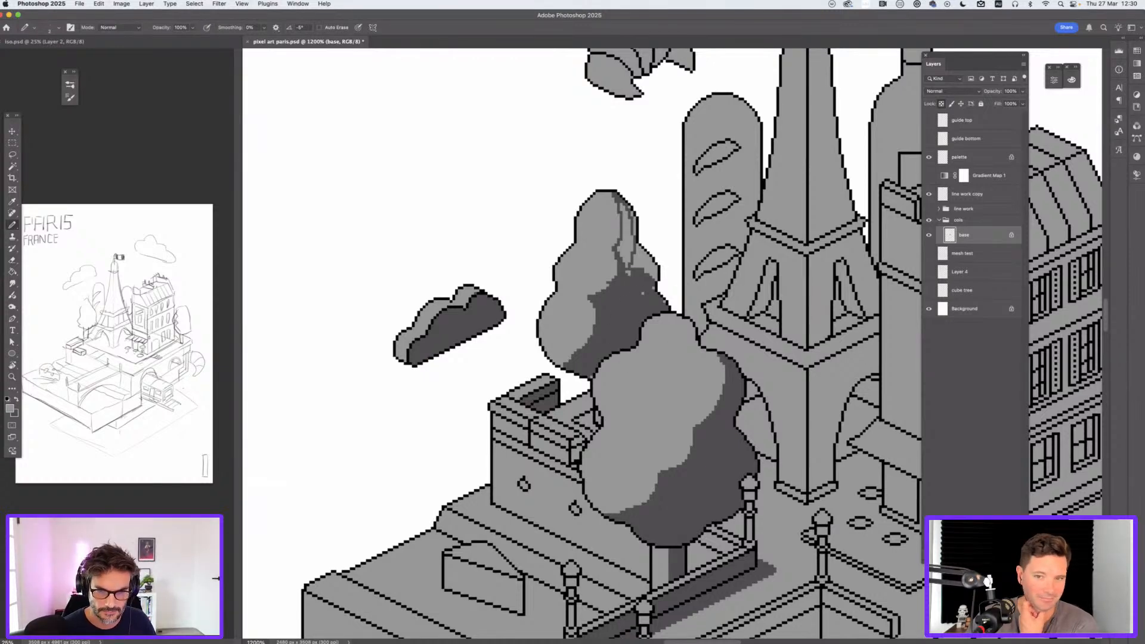
{"action": "key", "text": "x"}
{"action": "left_click_drag", "start_coordinate": [655, 279], "coordinate": [621, 242]}
{"action": "left_click", "coordinate": [619, 248]}
{"action": "key", "text": "x"}
{"action": "left_click", "coordinate": [610, 284]}
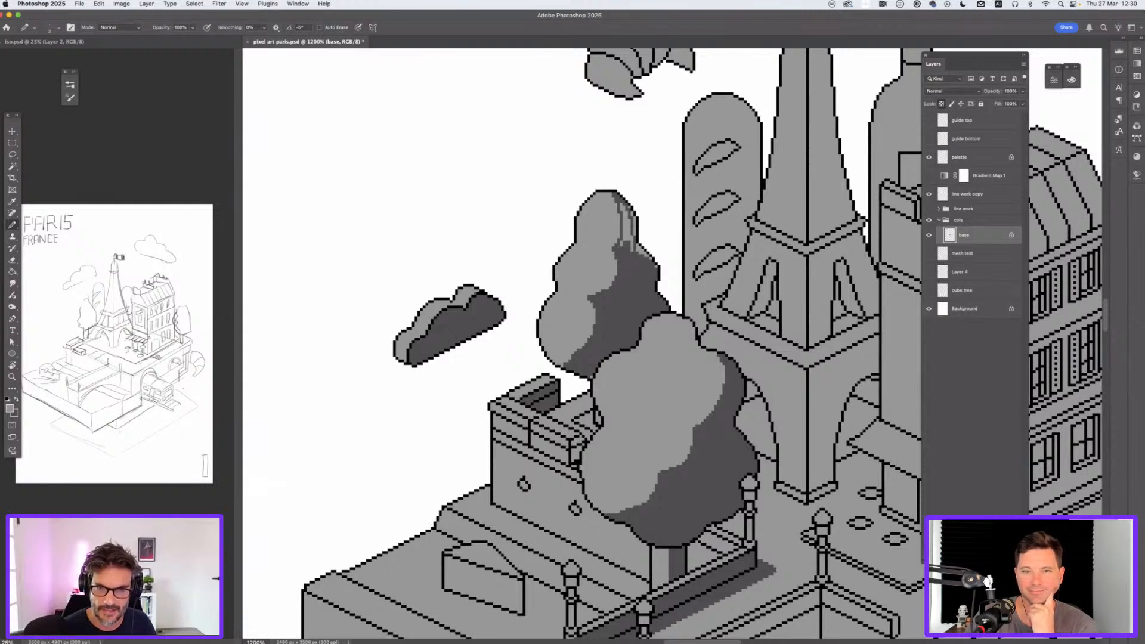
{"action": "key", "text": "x"}
{"action": "mouse_move", "coordinate": [625, 245]}
{"action": "left_mouse_down"}
{"action": "mouse_move", "coordinate": [622, 205]}
{"action": "mouse_move", "coordinate": [647, 257]}
{"action": "left_mouse_up"}
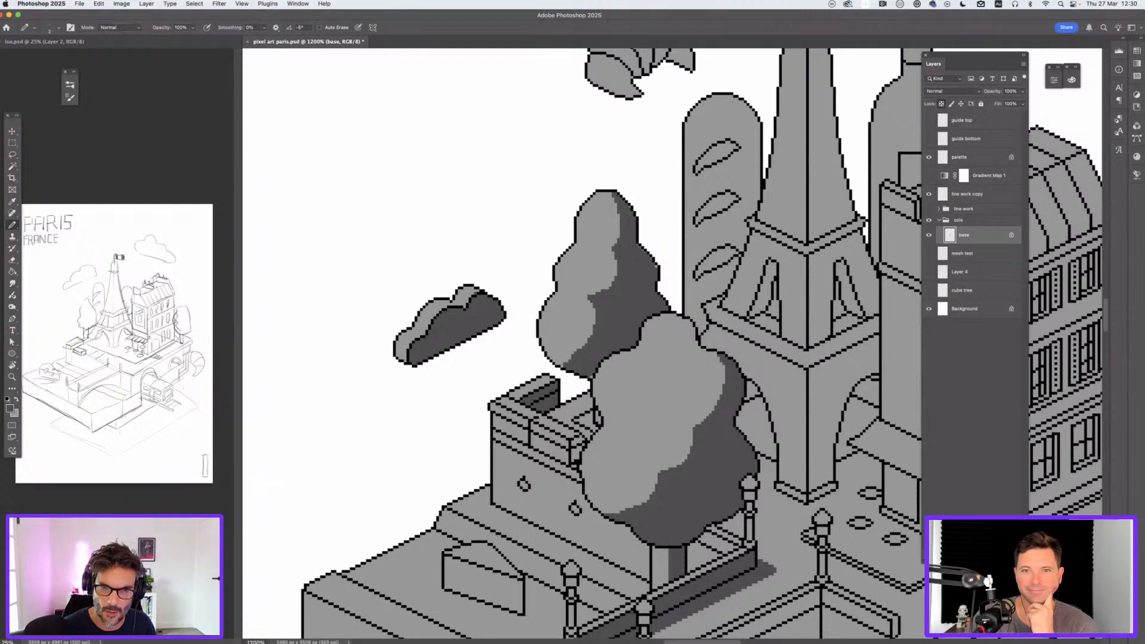
{"action": "left_click", "coordinate": [609, 284]}
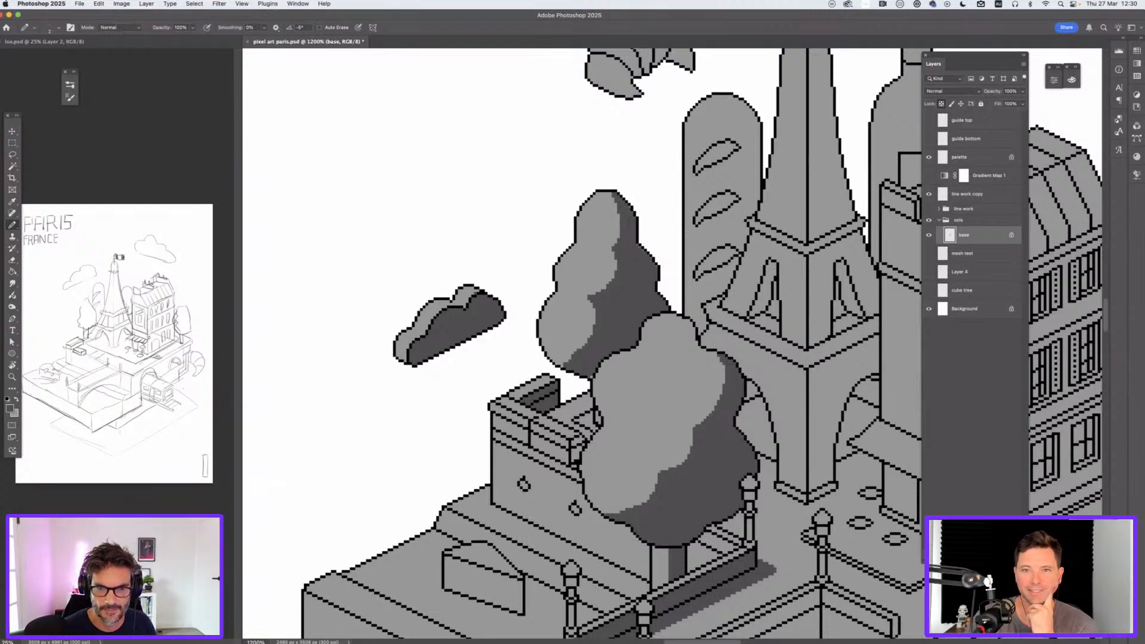
Step: Shade the right-hand sides of the two near lamp posts on the bridge with dark-grey pixels
{"action": "scroll", "coordinate": [614, 292], "scroll_direction": "down", "scroll_amount": 5}
{"action": "left_click_drag", "start_coordinate": [619, 291], "coordinate": [626, 310]}
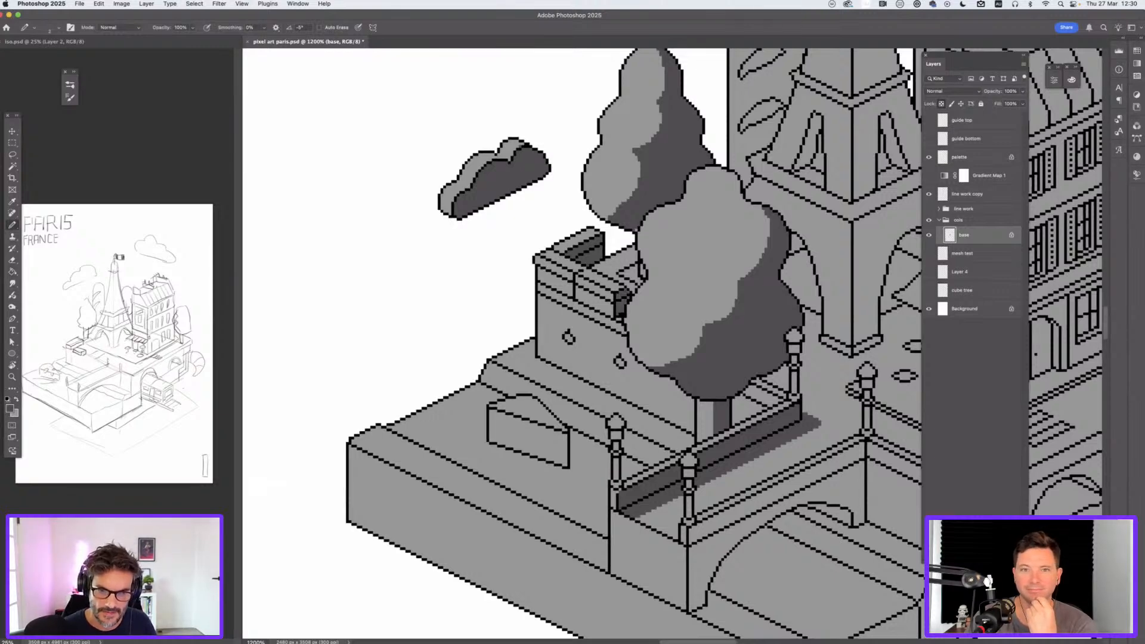
{"action": "left_click_drag", "start_coordinate": [617, 458], "coordinate": [617, 481]}
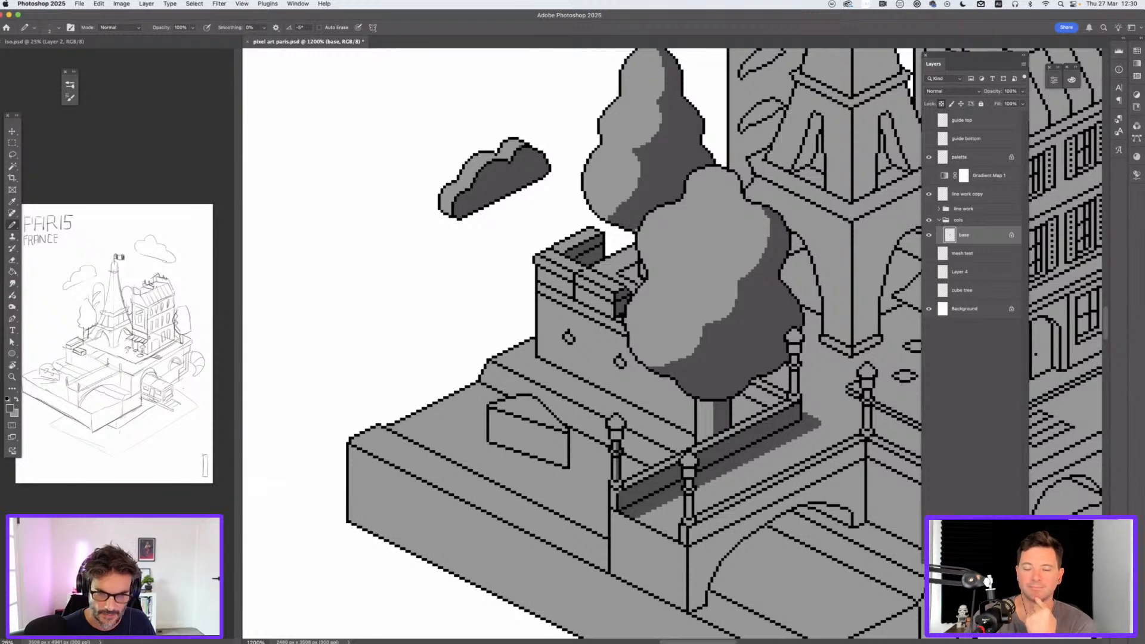
{"action": "left_click", "coordinate": [619, 483]}
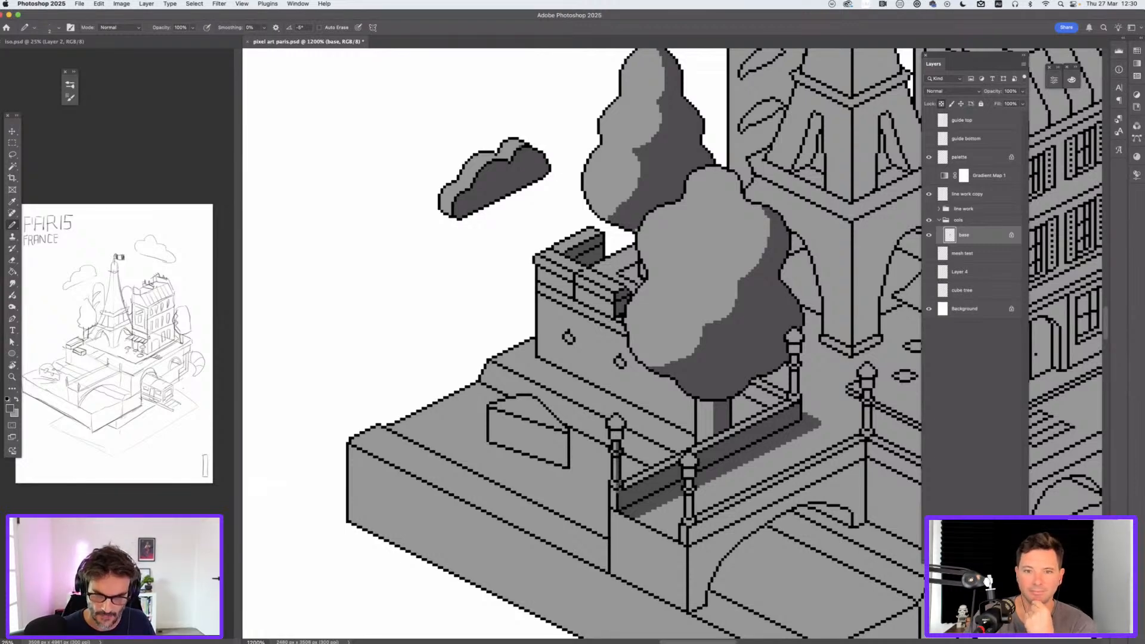
{"action": "left_click_drag", "start_coordinate": [691, 498], "coordinate": [692, 524]}
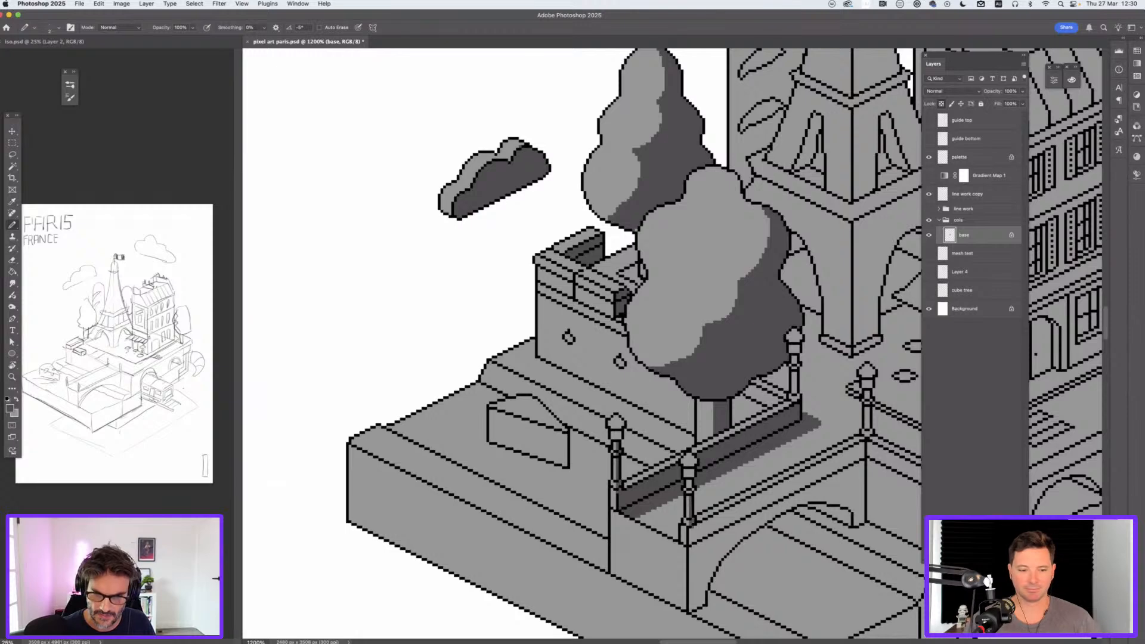
{"action": "left_click_drag", "start_coordinate": [690, 480], "coordinate": [690, 490]}
{"action": "left_click", "coordinate": [692, 473]}
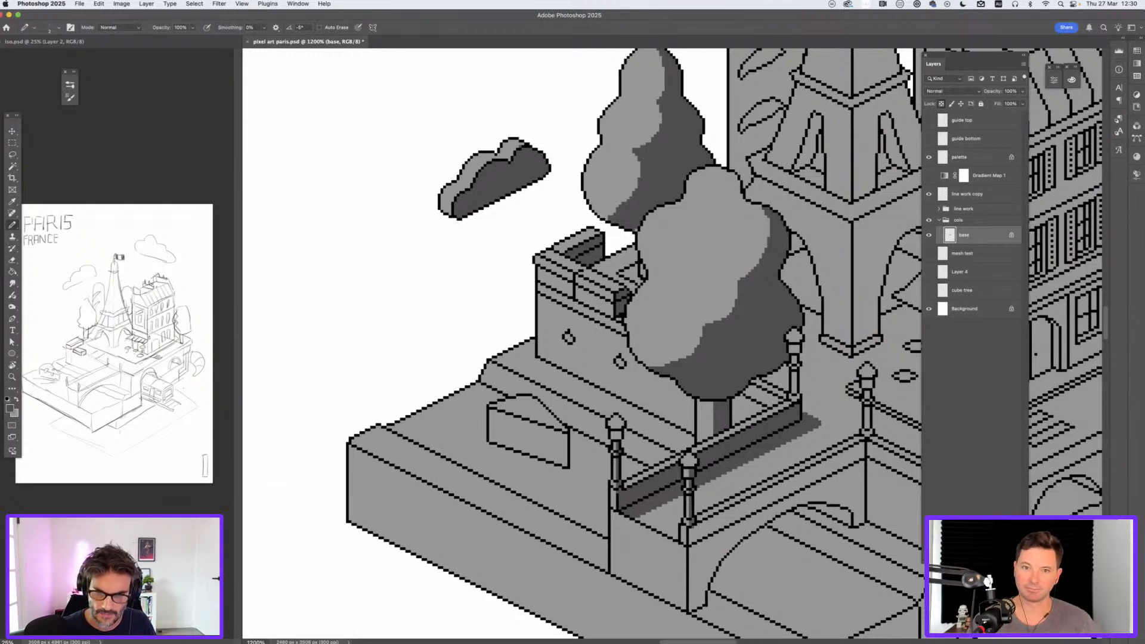
{"action": "key", "text": "super+minus"}
{"action": "key", "text": "super+minus"}
{"action": "key", "text": "super+minus"}
{"action": "key", "text": "super+minus"}
{"action": "key", "text": "super+minus"}
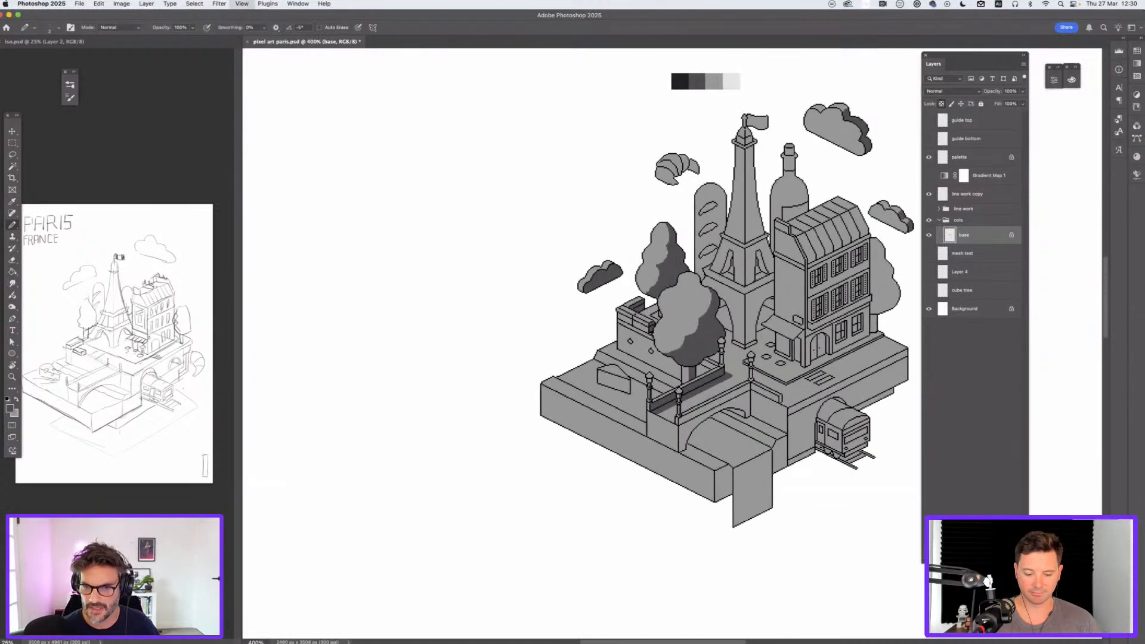
Step: Paint a dark-grey shadow on the bridge's front face below the parapet ledge, beside the front lamp post
{"action": "key", "text": "super+plus"}
{"action": "key", "text": "super+plus"}
{"action": "key", "text": "super+plus"}
{"action": "key", "text": "super+plus"}
{"action": "key", "text": "super+plus"}
{"action": "mouse_move", "coordinate": [592, 422]}
{"action": "left_mouse_down"}
{"action": "mouse_move", "coordinate": [591, 504]}
{"action": "mouse_move", "coordinate": [617, 411]}
{"action": "mouse_move", "coordinate": [656, 393]}
{"action": "mouse_move", "coordinate": [649, 417]}
{"action": "left_mouse_up"}
{"action": "key", "text": "super+z"}
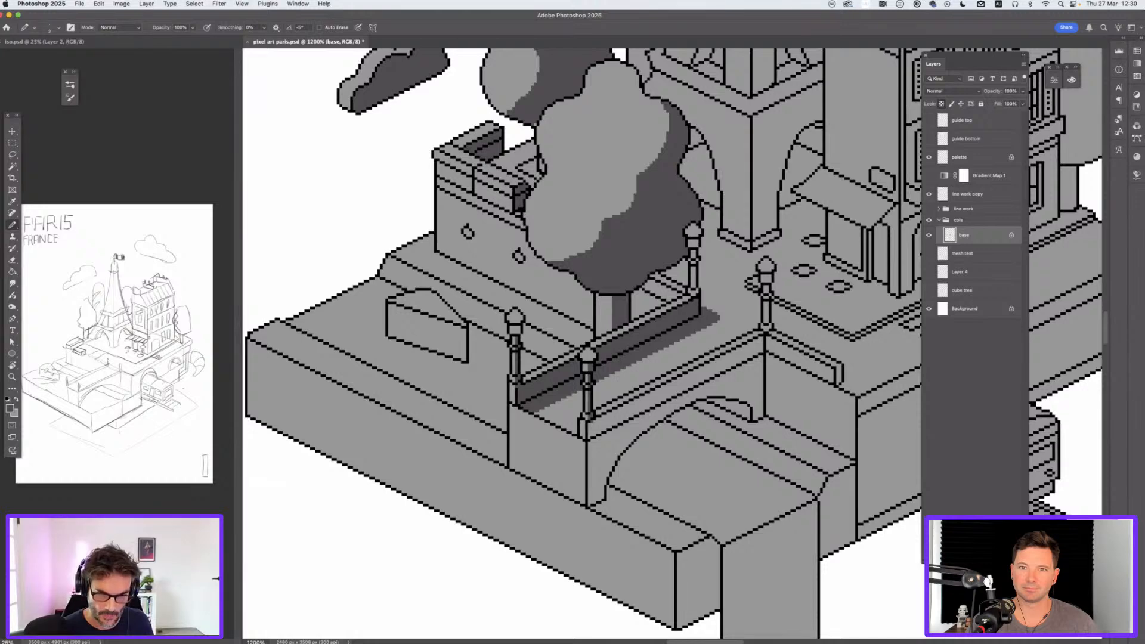
{"action": "key", "text": "super+shift+z"}
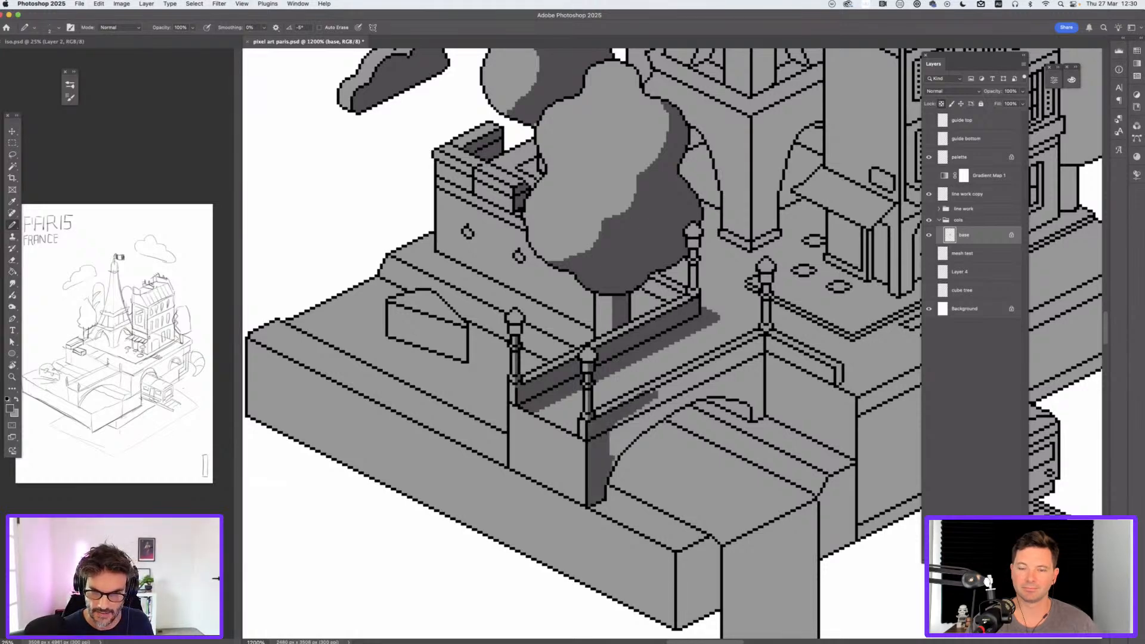
Step: Clean the edge of the bridge face's shadow with mid grey and extend the dark-grey band beneath the ledge to the far lamp post
{"action": "scroll", "coordinate": [618, 416], "scroll_direction": "up", "scroll_amount": 2}
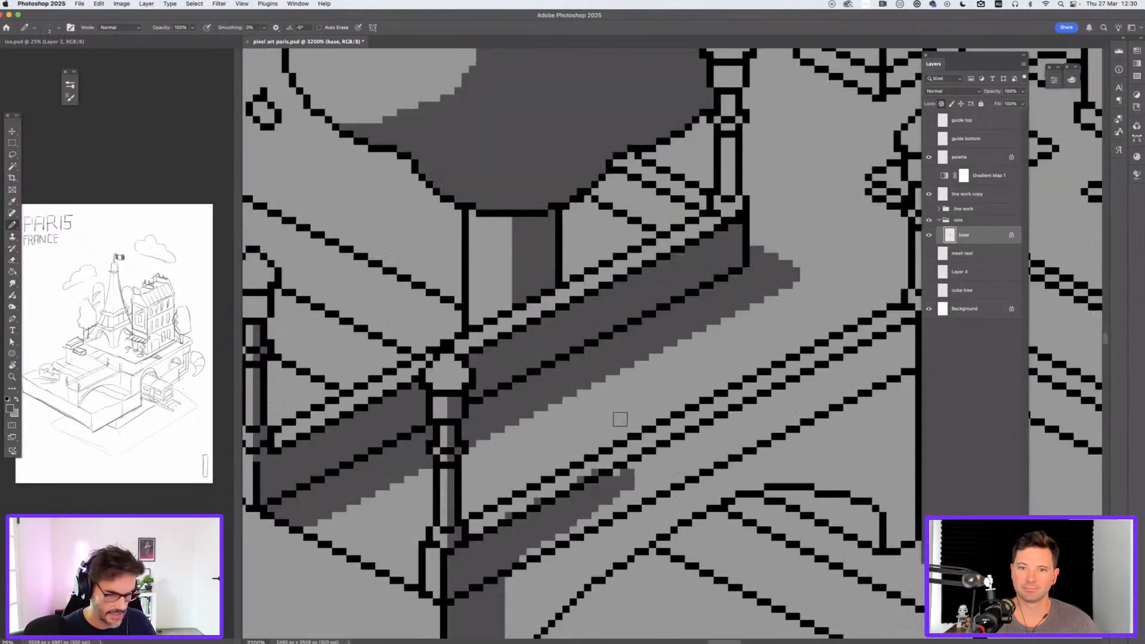
{"action": "scroll", "coordinate": [668, 377], "scroll_direction": "up", "scroll_amount": 1}
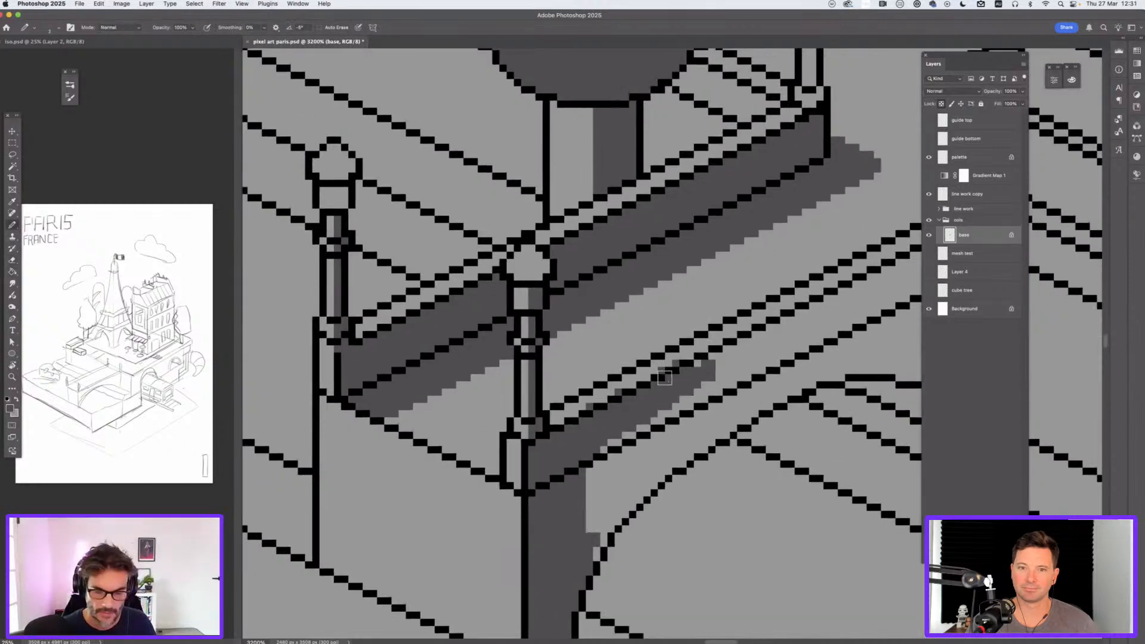
{"action": "key", "text": "x"}
{"action": "mouse_move", "coordinate": [592, 397]}
{"action": "left_mouse_down"}
{"action": "mouse_move", "coordinate": [676, 357]}
{"action": "mouse_move", "coordinate": [705, 366]}
{"action": "mouse_move", "coordinate": [672, 395]}
{"action": "mouse_move", "coordinate": [733, 376]}
{"action": "mouse_move", "coordinate": [594, 466]}
{"action": "mouse_move", "coordinate": [607, 481]}
{"action": "mouse_move", "coordinate": [615, 444]}
{"action": "mouse_move", "coordinate": [582, 559]}
{"action": "mouse_move", "coordinate": [650, 462]}
{"action": "mouse_move", "coordinate": [610, 522]}
{"action": "mouse_move", "coordinate": [757, 397]}
{"action": "mouse_move", "coordinate": [649, 456]}
{"action": "mouse_move", "coordinate": [789, 357]}
{"action": "mouse_move", "coordinate": [699, 393]}
{"action": "mouse_move", "coordinate": [806, 324]}
{"action": "mouse_move", "coordinate": [722, 364]}
{"action": "left_mouse_up"}
{"action": "key", "text": "x"}
{"action": "scroll", "coordinate": [635, 403], "scroll_direction": "right", "scroll_amount": 5}
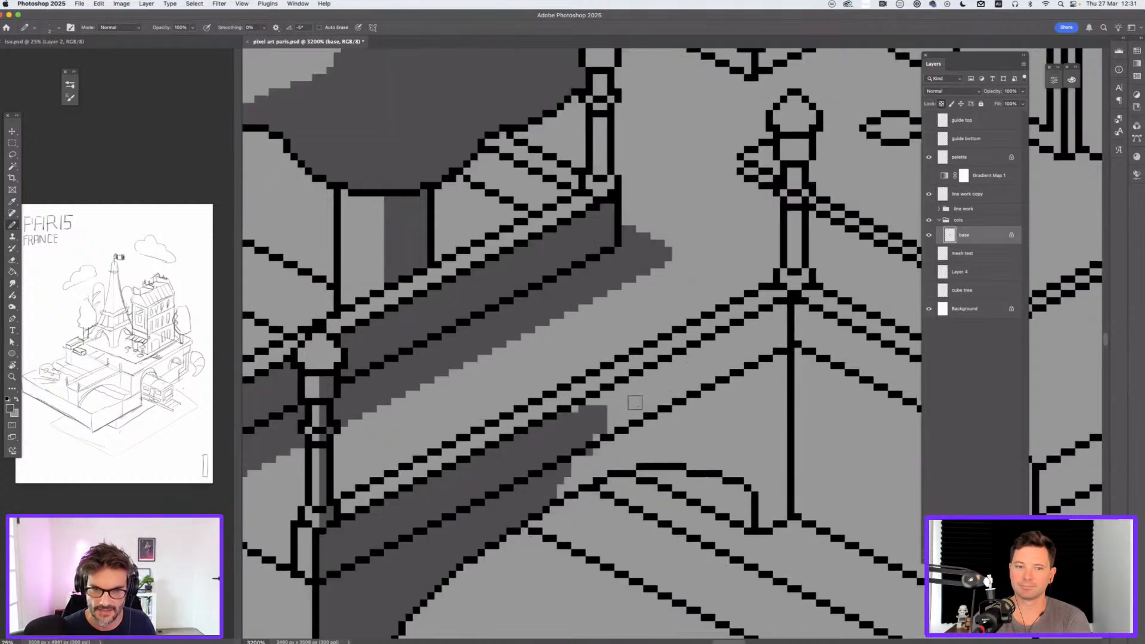
{"action": "mouse_move", "coordinate": [635, 402]}
{"action": "left_mouse_down"}
{"action": "mouse_move", "coordinate": [581, 411]}
{"action": "mouse_move", "coordinate": [802, 311]}
{"action": "left_mouse_up"}
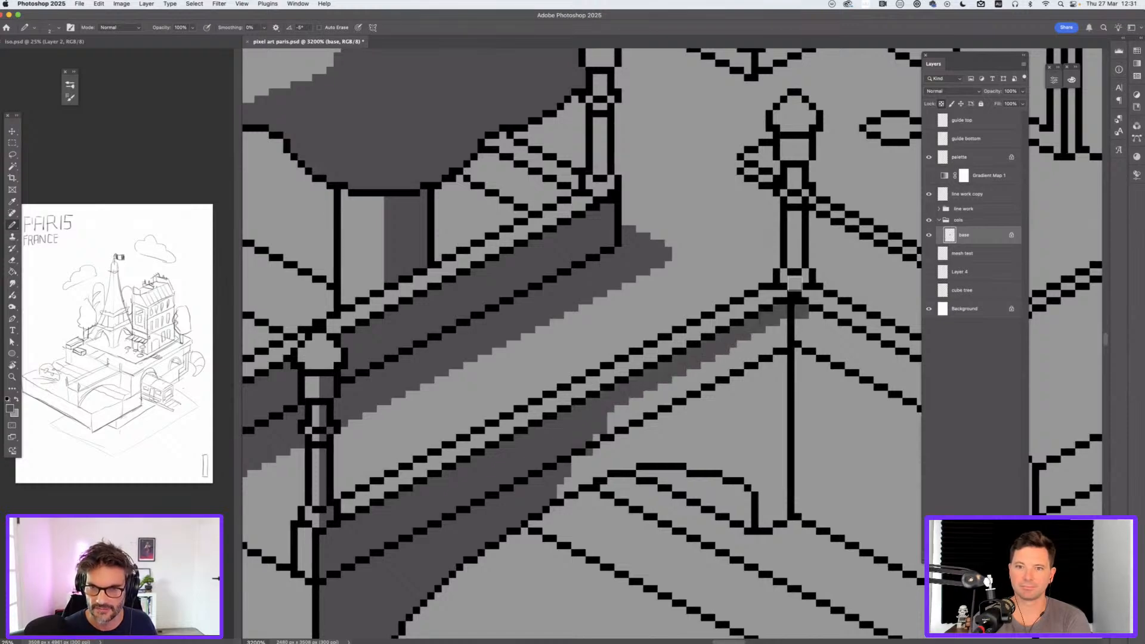
Step: Shade the right-hand side of the far lamp post's pole and lantern with dark-grey pixels
{"action": "mouse_move", "coordinate": [801, 216]}
{"action": "left_mouse_down"}
{"action": "mouse_move", "coordinate": [801, 257]}
{"action": "mouse_move", "coordinate": [803, 136]}
{"action": "left_mouse_up"}
{"action": "left_click", "coordinate": [808, 118]}
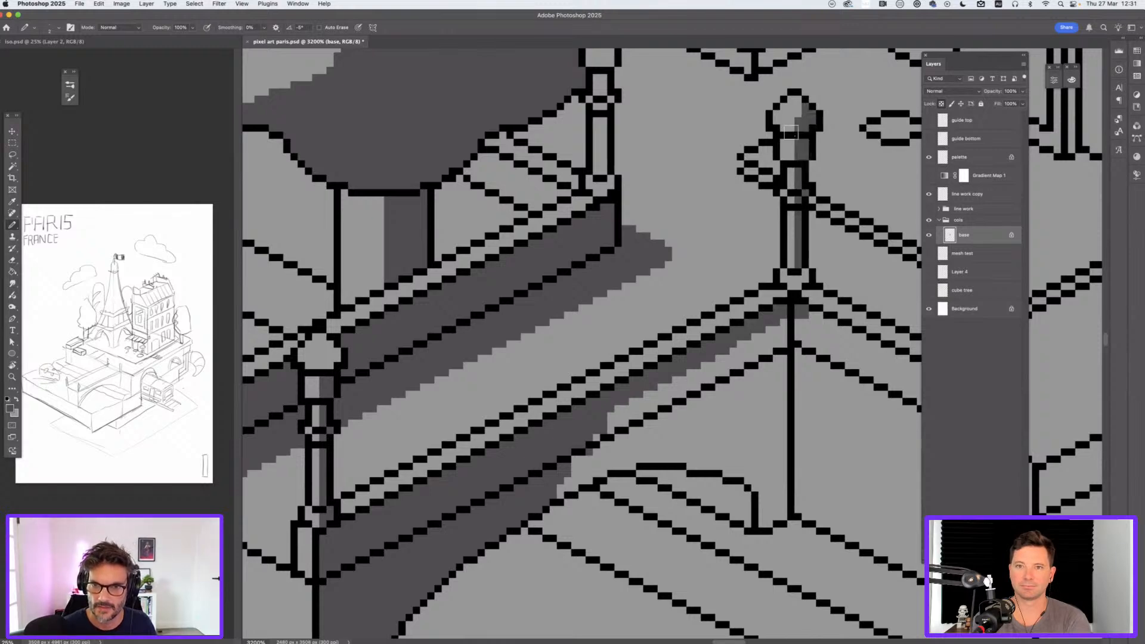
{"action": "left_click", "coordinate": [791, 128]}
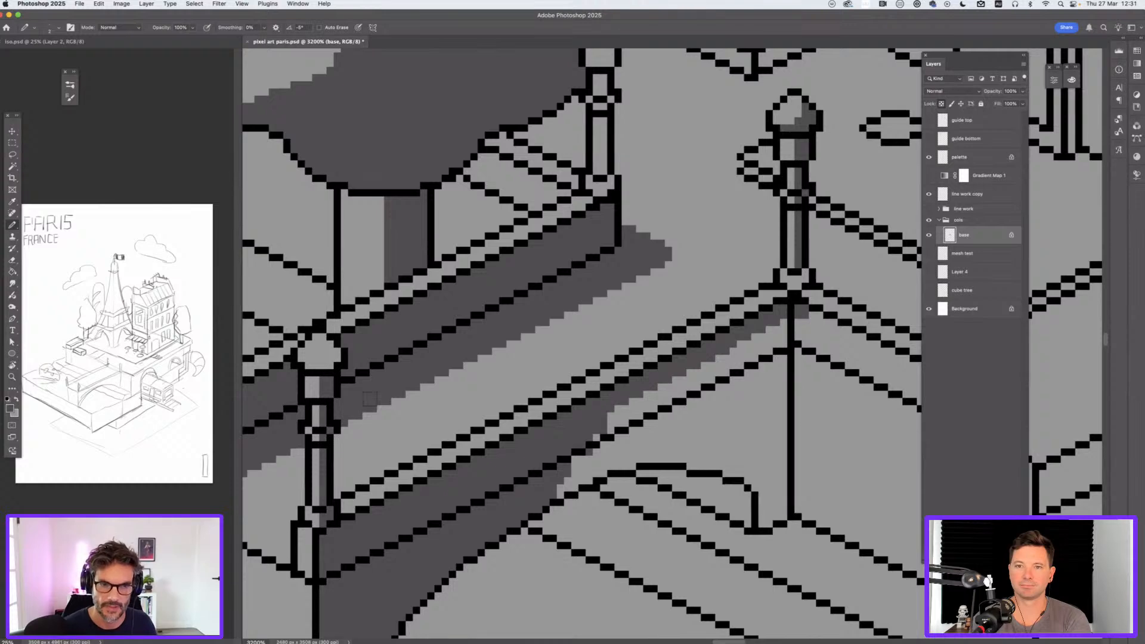
{"action": "scroll", "coordinate": [369, 398], "scroll_direction": "down", "scroll_amount": 3}
{"action": "scroll", "coordinate": [369, 398], "scroll_direction": "right", "scroll_amount": 2}
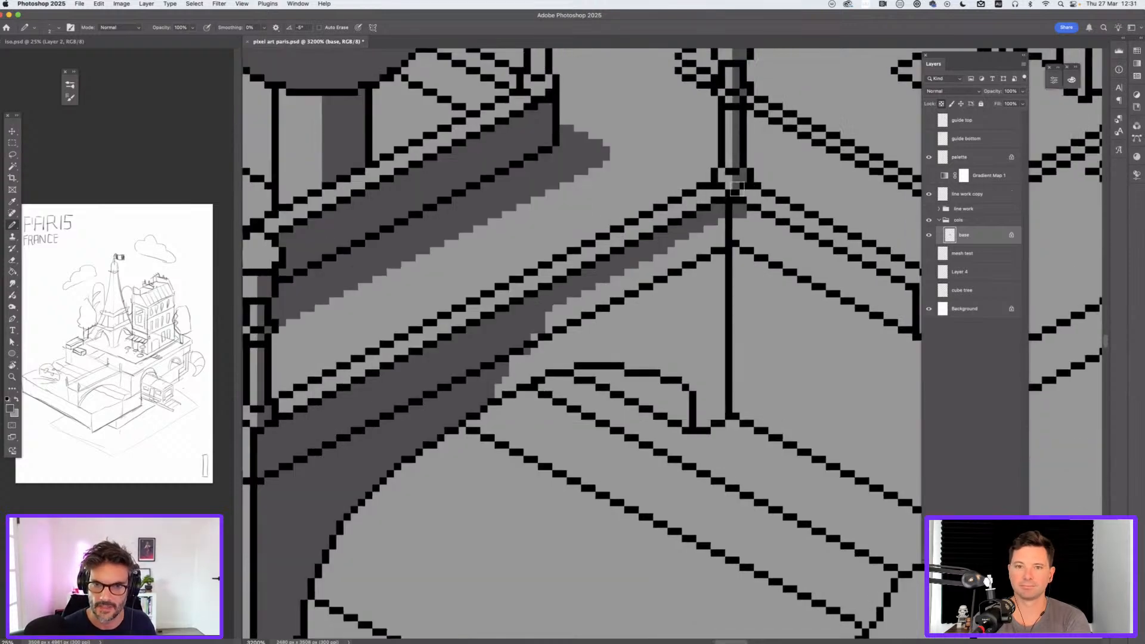
Step: Outline the unshaded far part of the bridge's front face with dark-grey pixels, down the corner edge and along the arch
{"action": "left_click", "coordinate": [737, 188]}
{"action": "left_click_drag", "start_coordinate": [721, 221], "coordinate": [718, 241]}
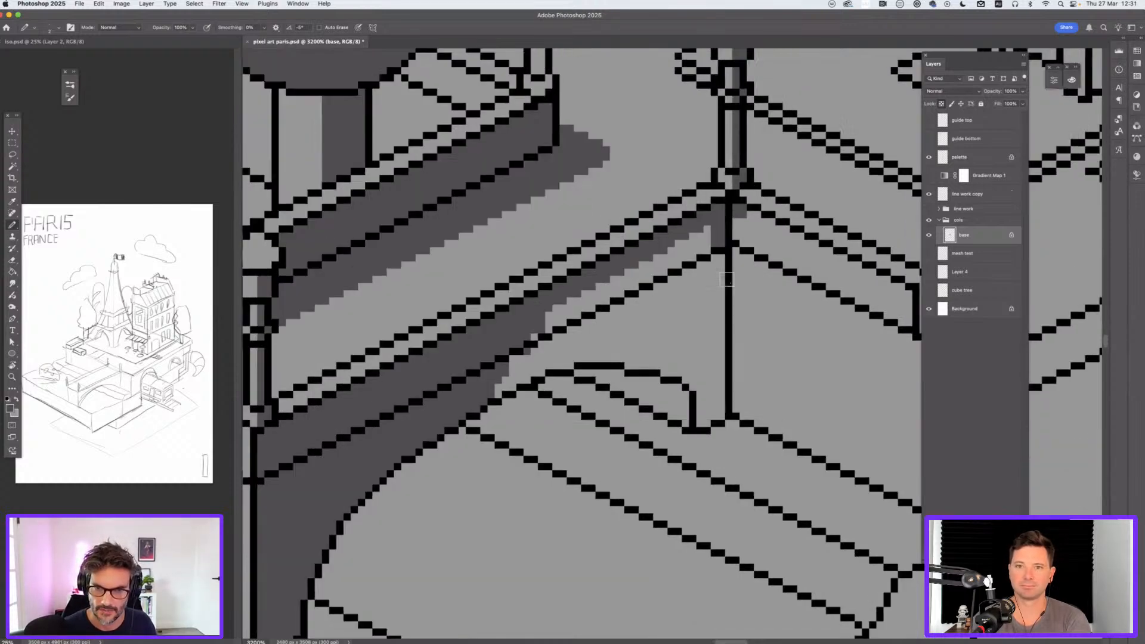
{"action": "left_click", "coordinate": [716, 359], "text": "shift"}
{"action": "mouse_move", "coordinate": [716, 358]}
{"action": "left_mouse_down"}
{"action": "mouse_move", "coordinate": [702, 418]}
{"action": "mouse_move", "coordinate": [686, 375]}
{"action": "mouse_move", "coordinate": [628, 359]}
{"action": "mouse_move", "coordinate": [564, 361]}
{"action": "mouse_move", "coordinate": [469, 403]}
{"action": "left_mouse_up"}
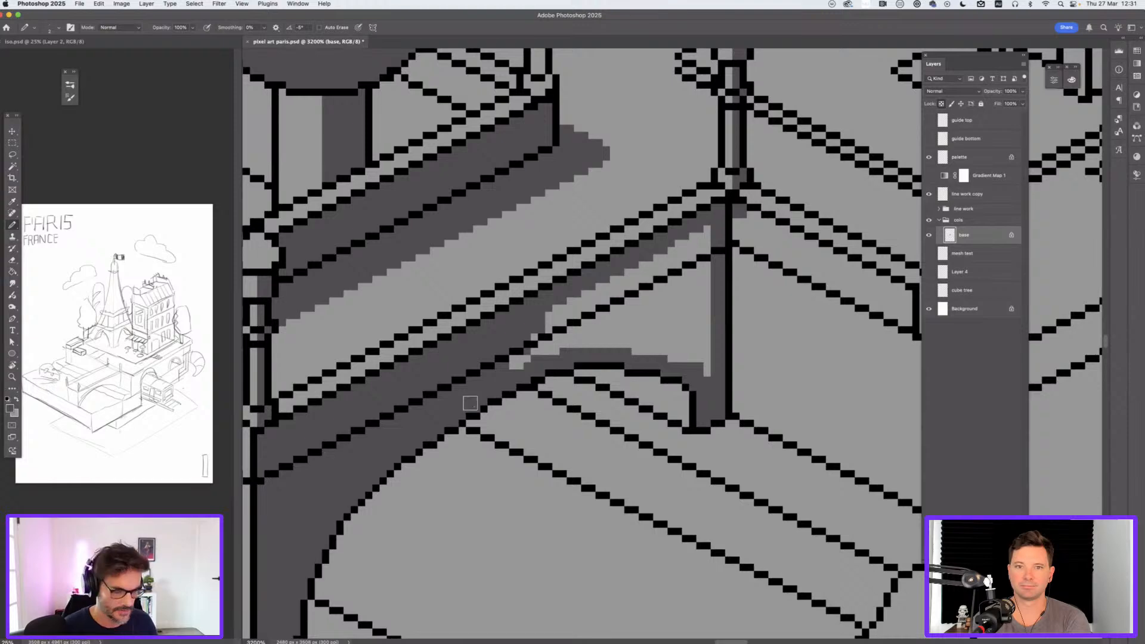
Step: Fill the outlined bridge front face, the band beneath its ledge and the leftover light pixels with dark grey
{"action": "key", "text": "g"}
{"action": "left_click", "coordinate": [632, 310]}
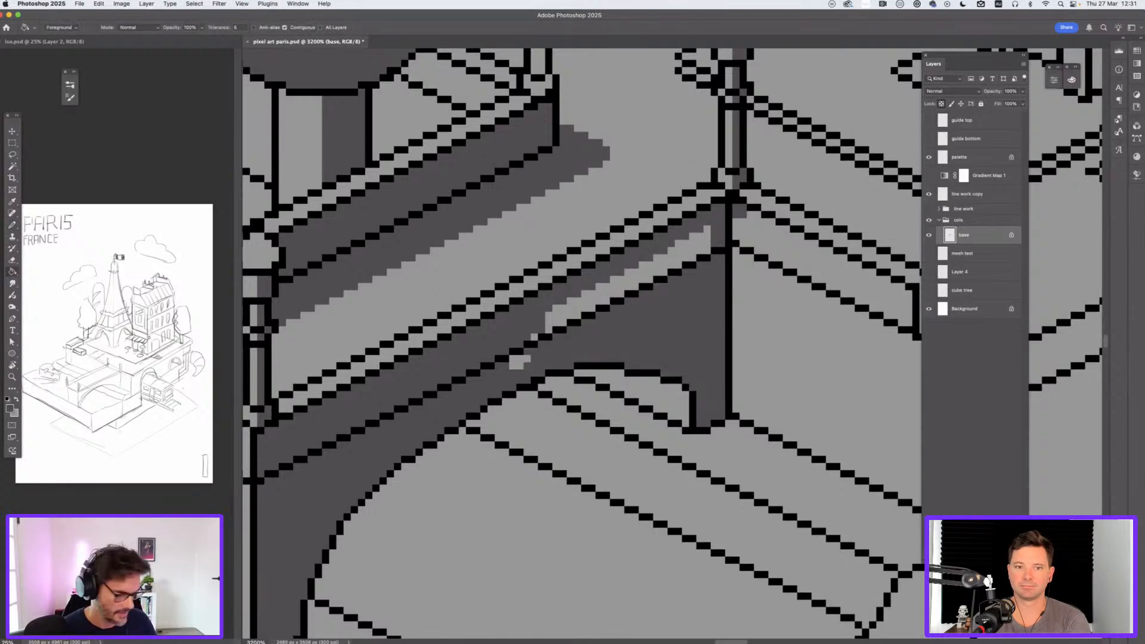
{"action": "left_click", "coordinate": [626, 280]}
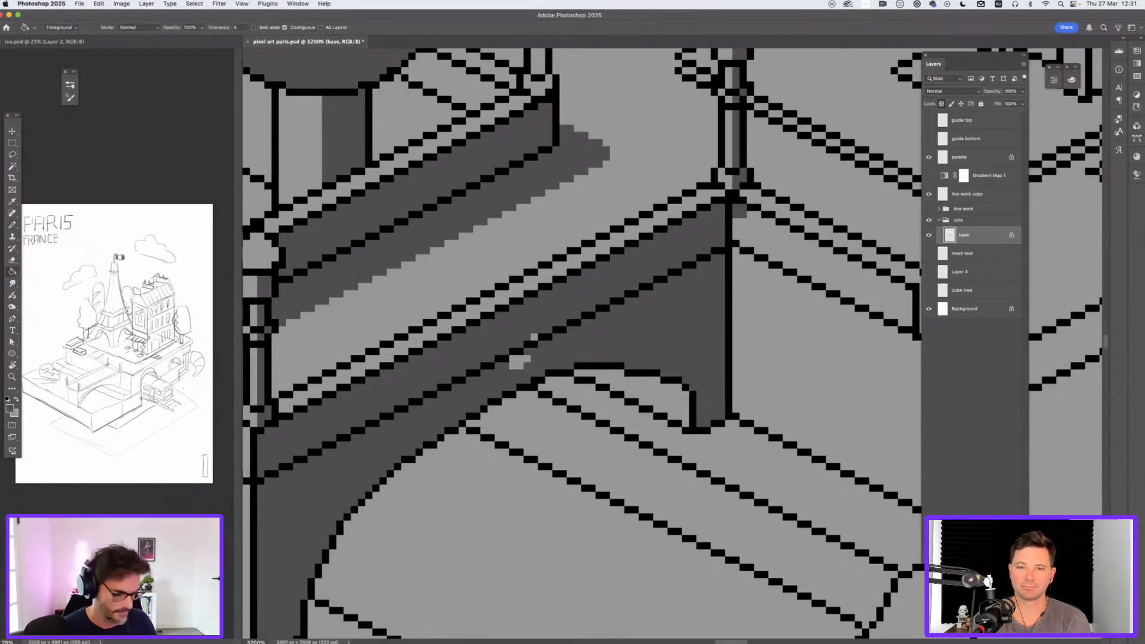
{"action": "left_click", "coordinate": [518, 362]}
{"action": "left_click", "coordinate": [534, 336]}
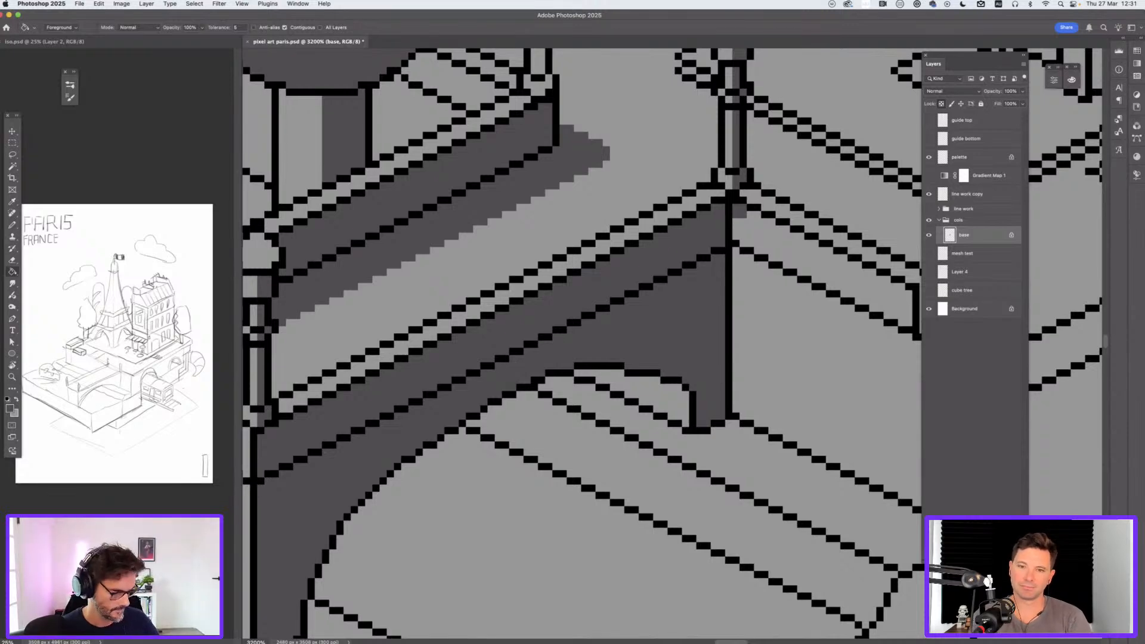
Step: Examine the shaded bridge within the whole scene and up close
{"action": "key", "text": "super+minus"}
{"action": "key", "text": "super+minus"}
{"action": "key", "text": "super+minus"}
{"action": "key", "text": "super+minus"}
{"action": "key", "text": "super+minus"}
{"action": "key", "text": "super+plus"}
{"action": "key", "text": "super+plus"}
{"action": "key", "text": "super+plus"}
{"action": "key", "text": "super+plus"}
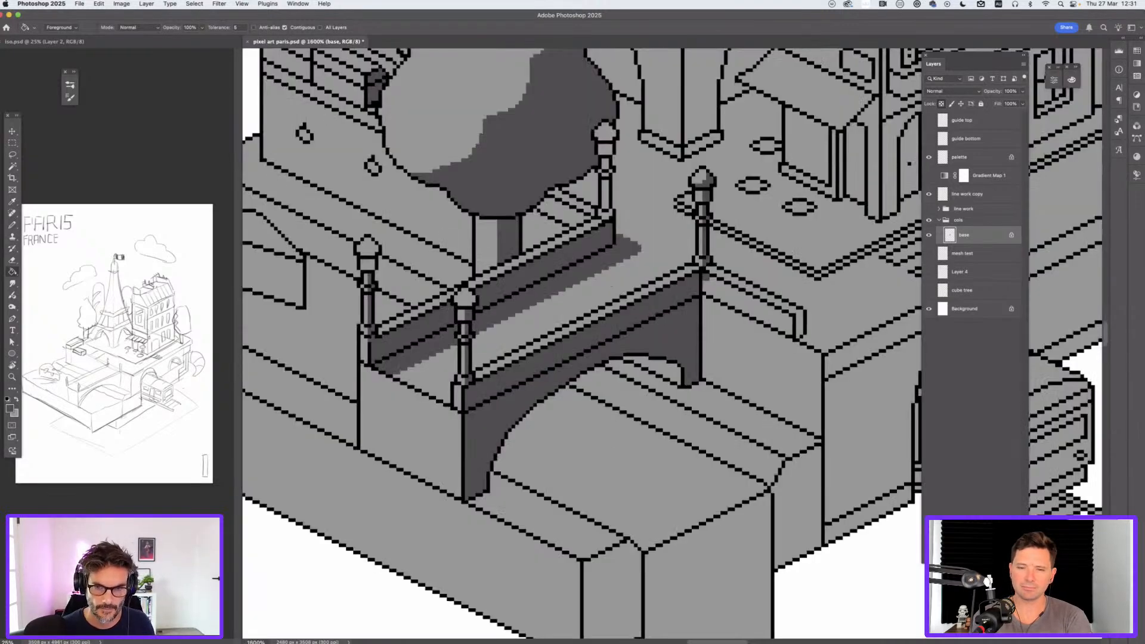
{"action": "left_click_drag", "start_coordinate": [611, 286], "coordinate": [522, 262]}
{"action": "key", "text": "b"}
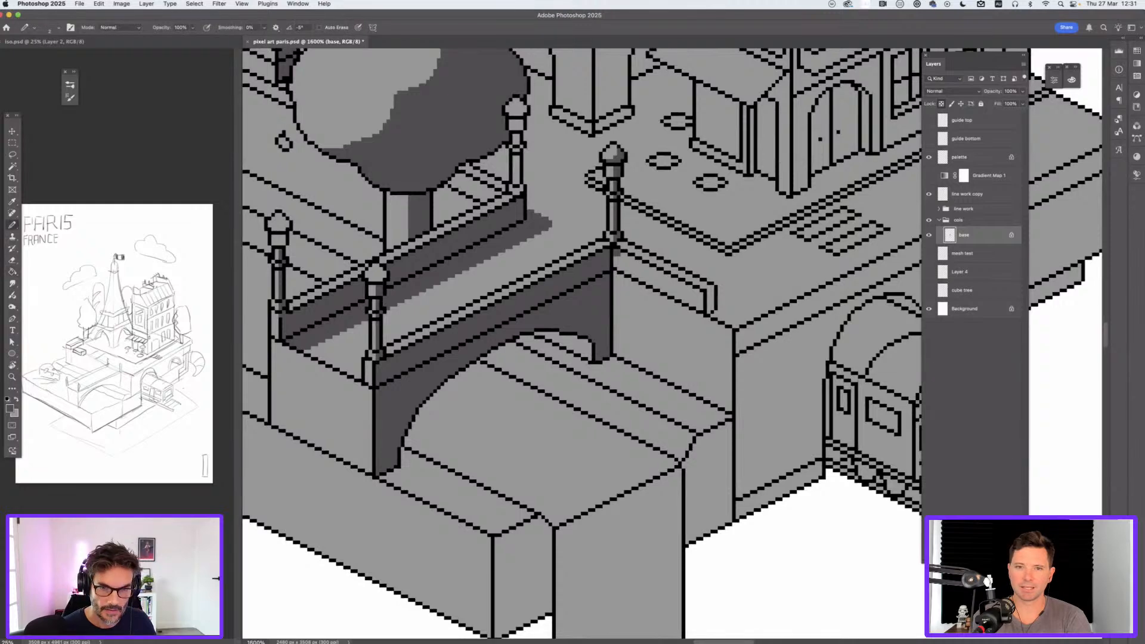
{"action": "left_click", "coordinate": [241, 4]}
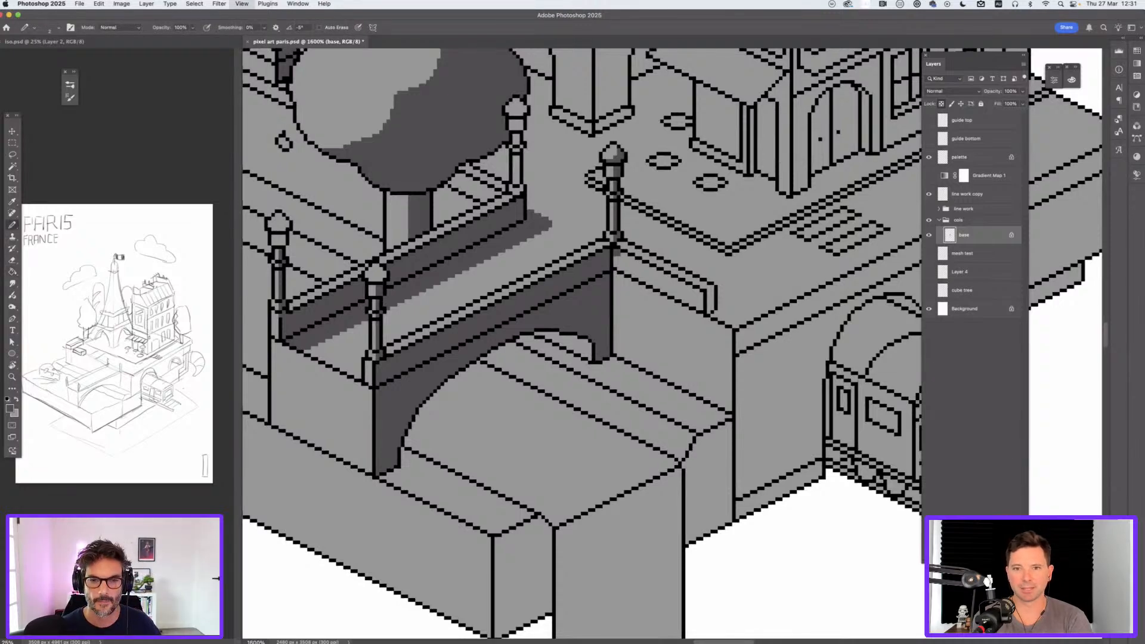
{"action": "key", "text": "super+minus"}
{"action": "key", "text": "super+minus"}
{"action": "key", "text": "super+minus"}
{"action": "key", "text": "super+minus"}
{"action": "key", "text": "super+plus"}
{"action": "key", "text": "super+plus"}
{"action": "key", "text": "super+plus"}
{"action": "key", "text": "super+plus"}
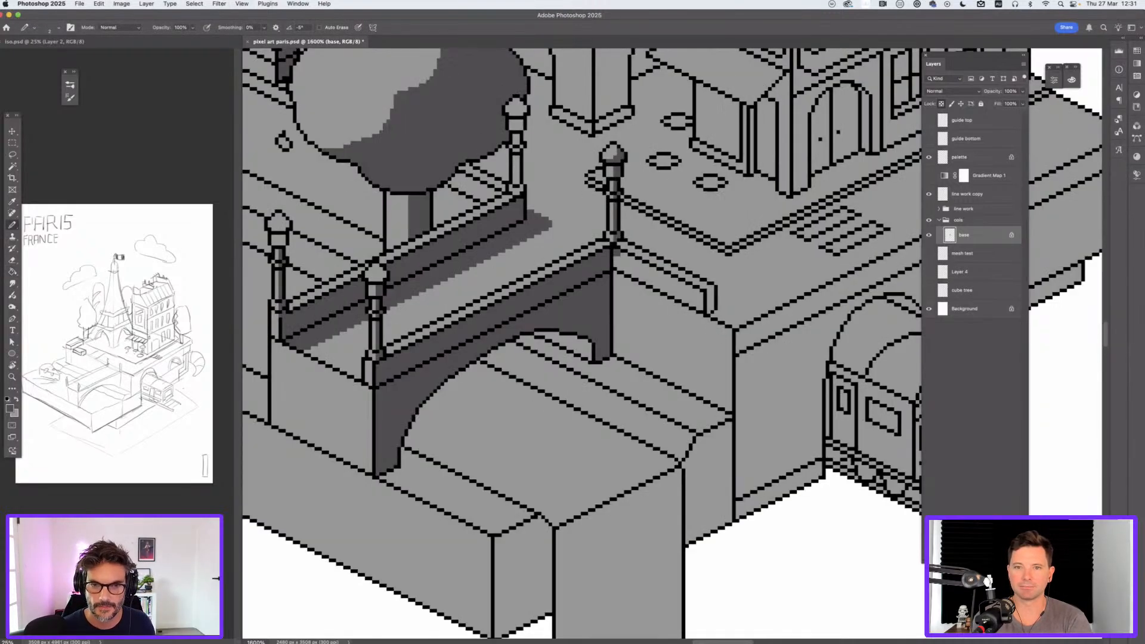
Step: Paint a small dark-grey shadow beside the far lamp post's base on the adjoining low wall, touching up its edge with mid grey
{"action": "left_click_drag", "start_coordinate": [618, 250], "coordinate": [627, 244]}
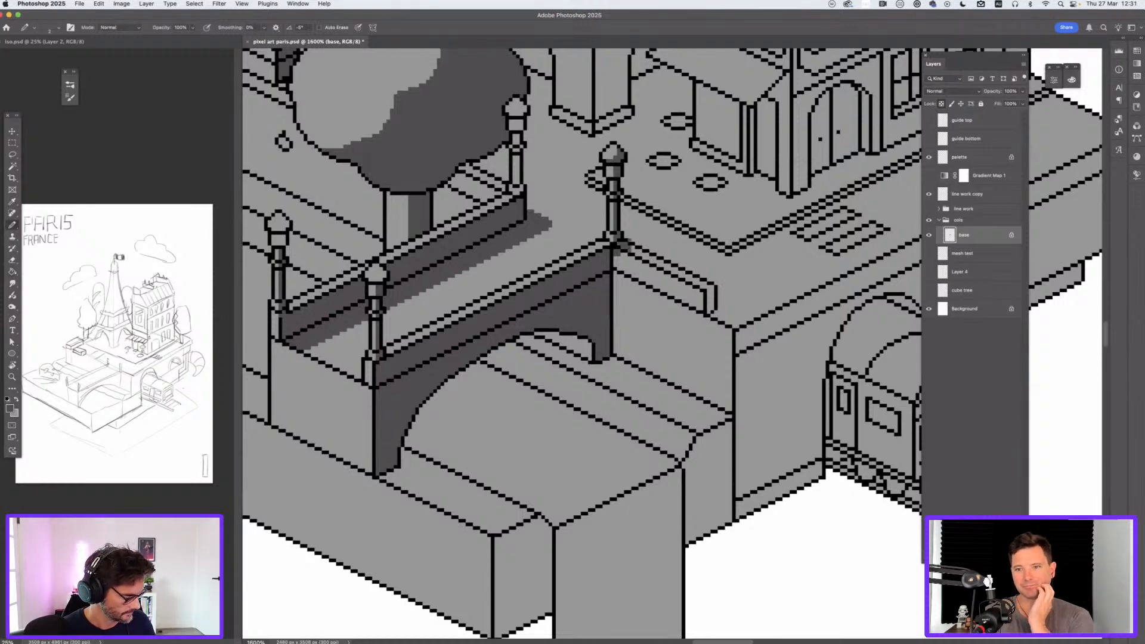
{"action": "key", "text": "x"}
{"action": "left_click", "coordinate": [618, 252]}
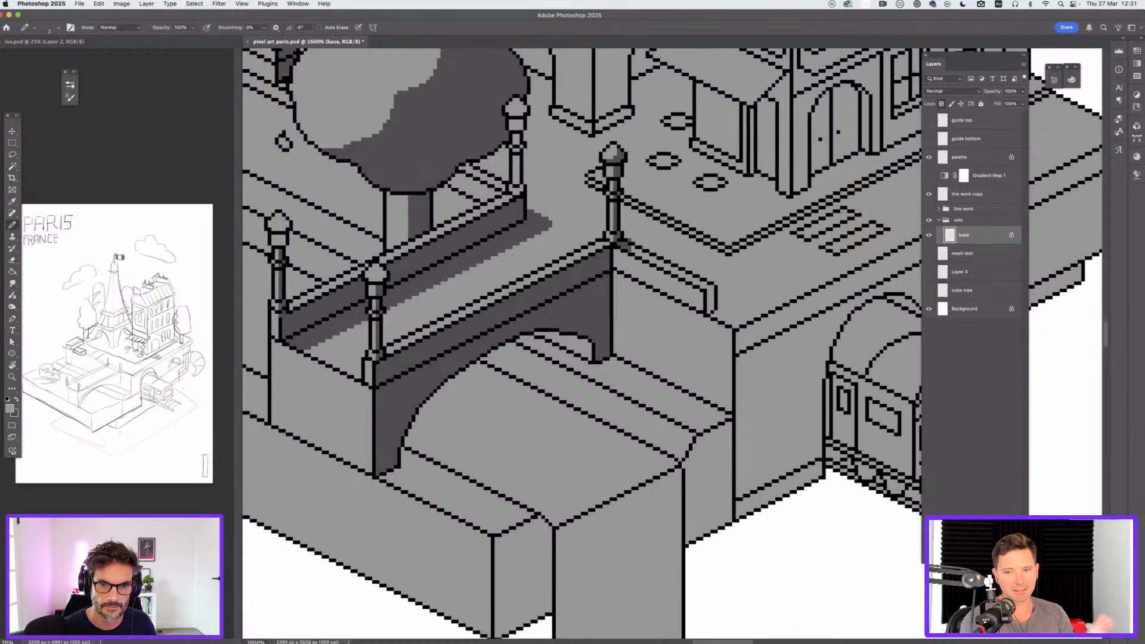
{"action": "key", "text": "x"}
{"action": "left_click", "coordinate": [631, 249]}
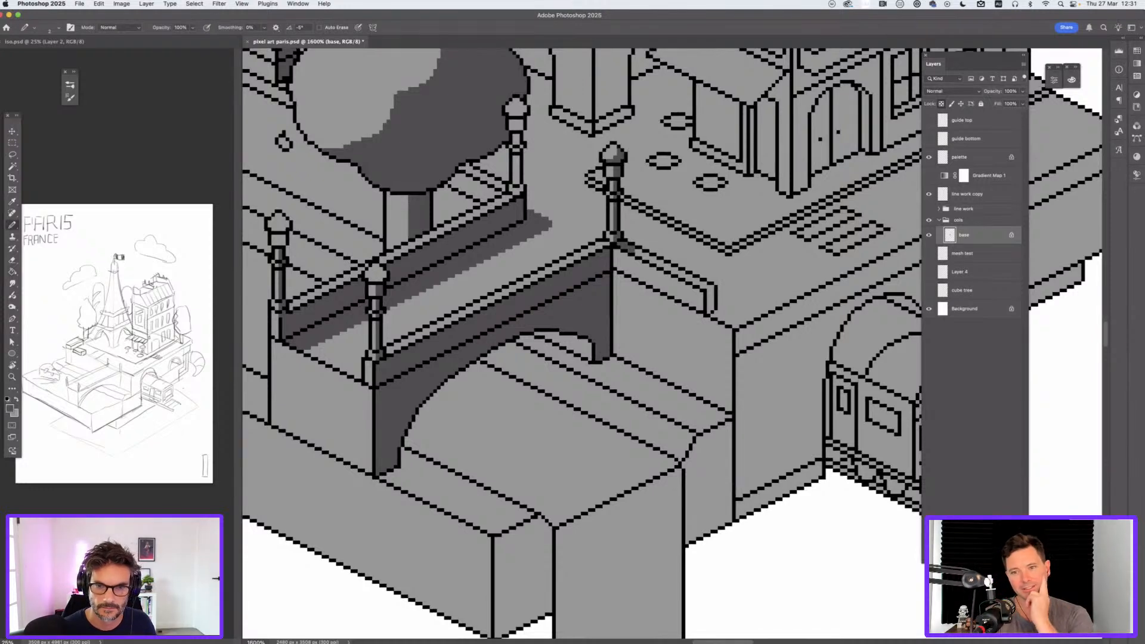
Step: Shade the end face of the low wall beyond the far lamp post in dark grey and add its short cast shadow
{"action": "mouse_move", "coordinate": [711, 287]}
{"action": "left_mouse_down"}
{"action": "mouse_move", "coordinate": [710, 312]}
{"action": "mouse_move", "coordinate": [723, 318]}
{"action": "left_mouse_up"}
{"action": "left_click", "coordinate": [716, 314]}
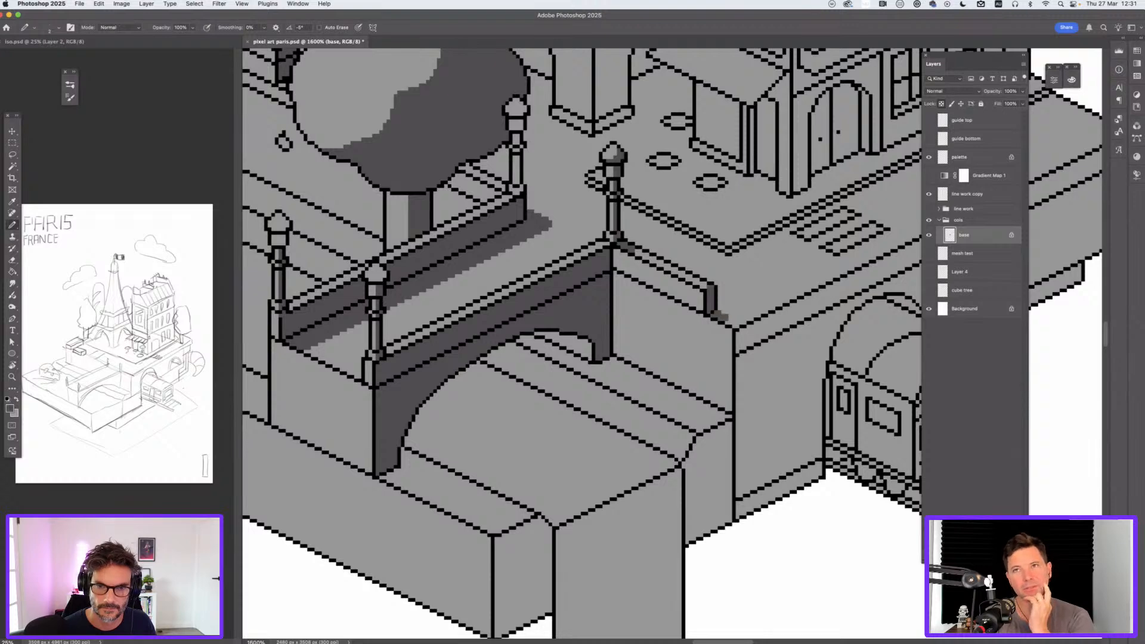
{"action": "left_click", "coordinate": [728, 322]}
Step: Draw the diagonal edge of the bridge's cast shadow on the embankment wall and roughly block in the triangle in dark grey
{"action": "left_click_drag", "start_coordinate": [615, 273], "coordinate": [691, 386]}
{"action": "key", "text": "super+z"}
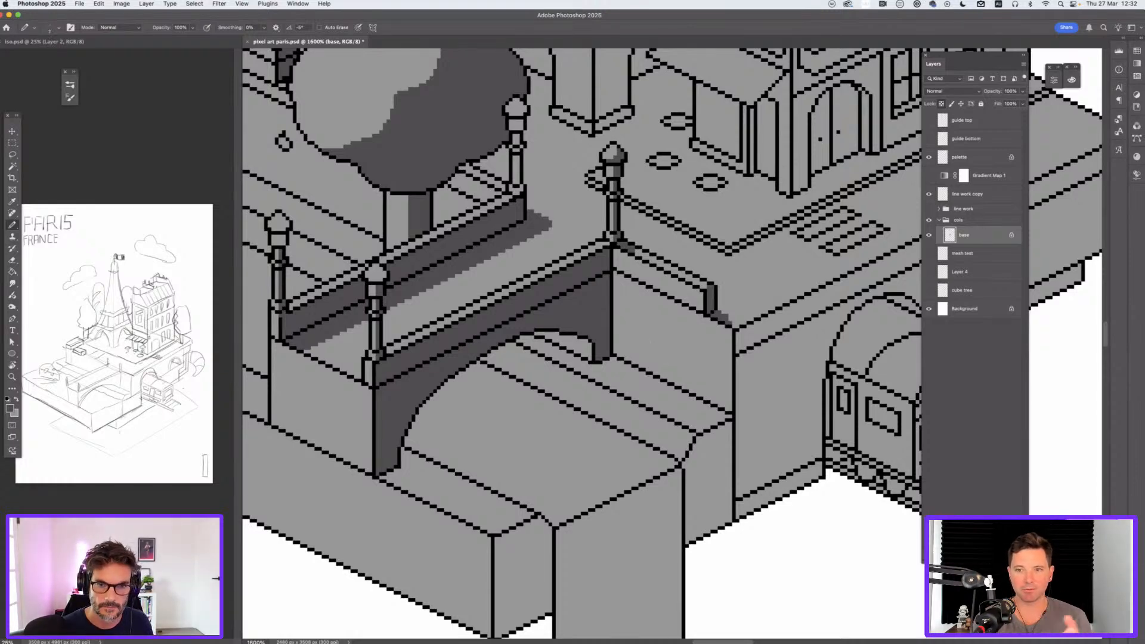
{"action": "left_click_drag", "start_coordinate": [617, 274], "coordinate": [680, 385]}
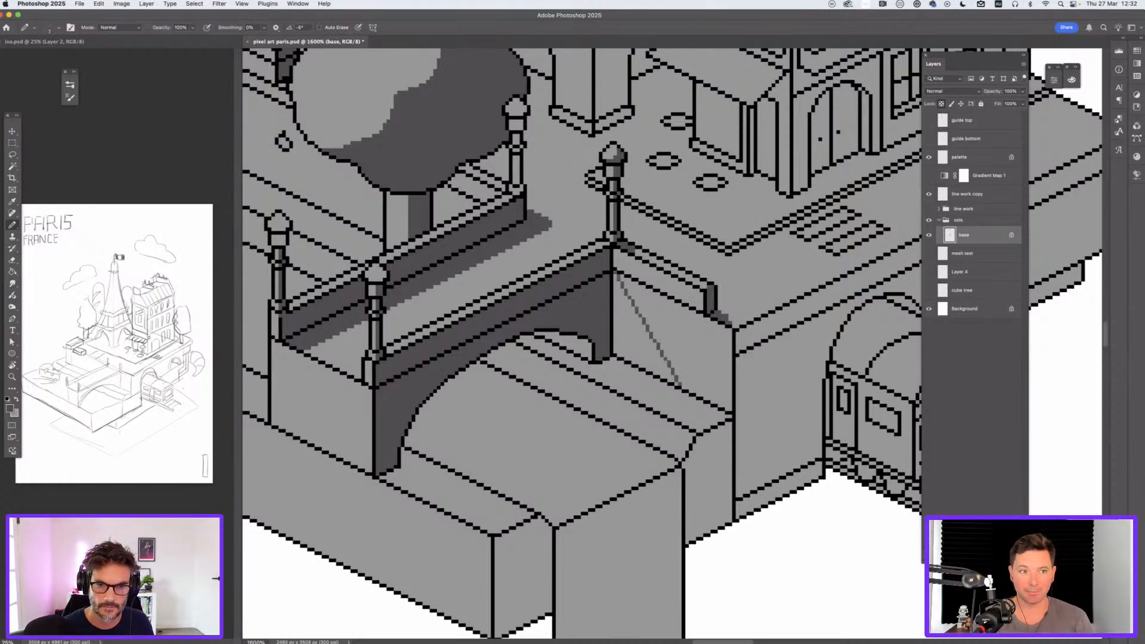
{"action": "left_click_drag", "start_coordinate": [617, 276], "coordinate": [663, 368]}
{"action": "left_click_drag", "start_coordinate": [614, 294], "coordinate": [637, 349]}
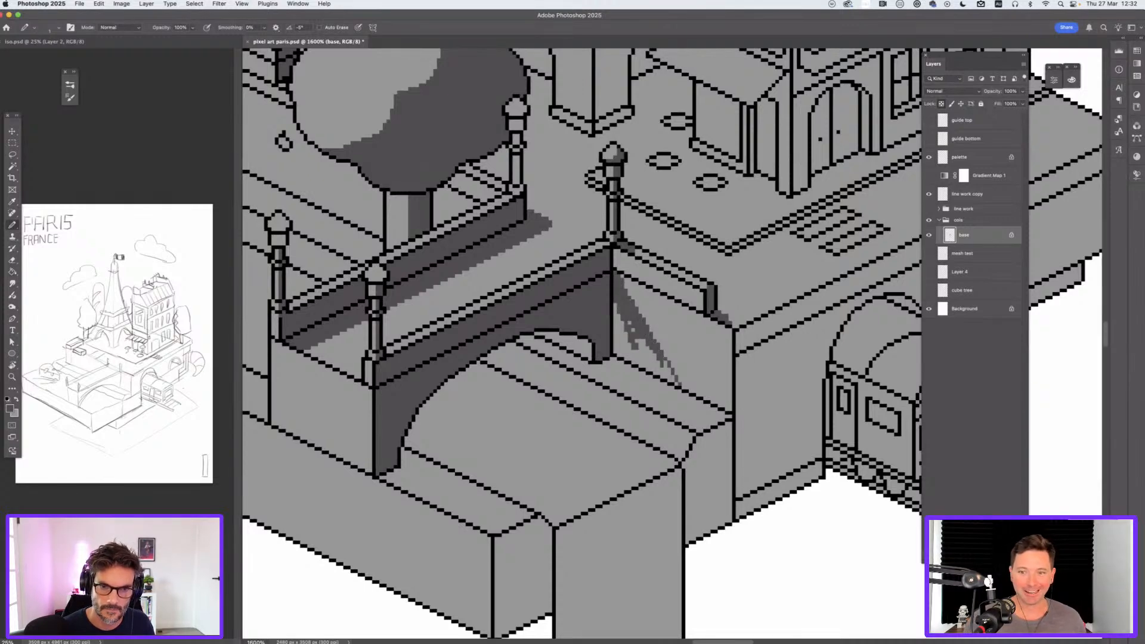
{"action": "left_click_drag", "start_coordinate": [614, 304], "coordinate": [629, 360]}
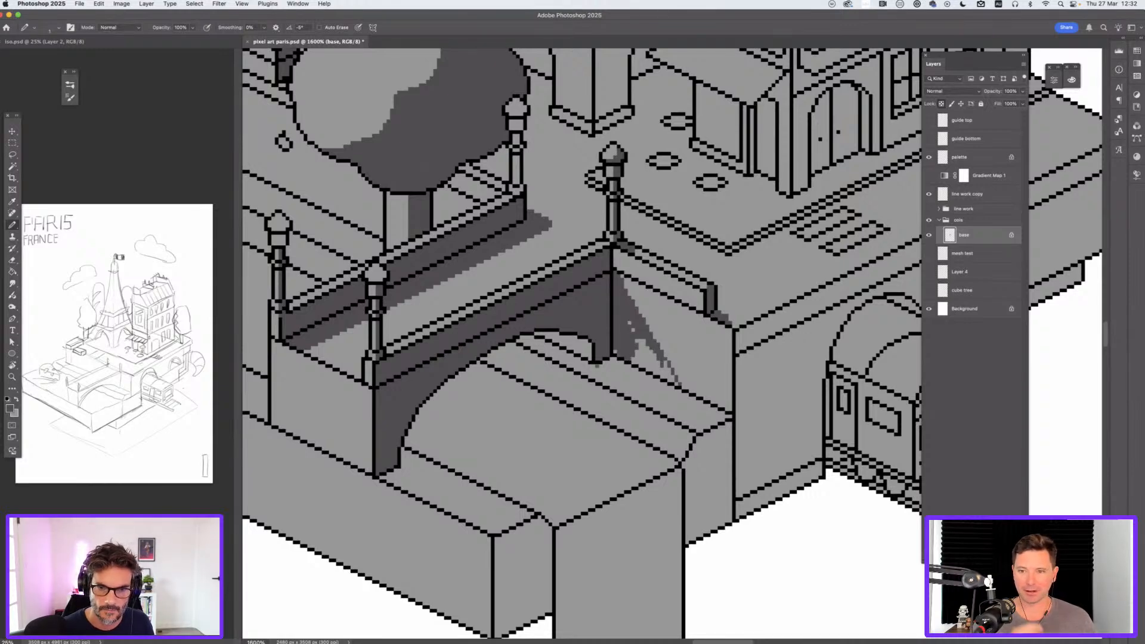
Step: Continue the bridge's cast shadow onto the ledge below the embankment wall and fill both shadow areas with dark grey
{"action": "left_click_drag", "start_coordinate": [598, 365], "coordinate": [672, 398]}
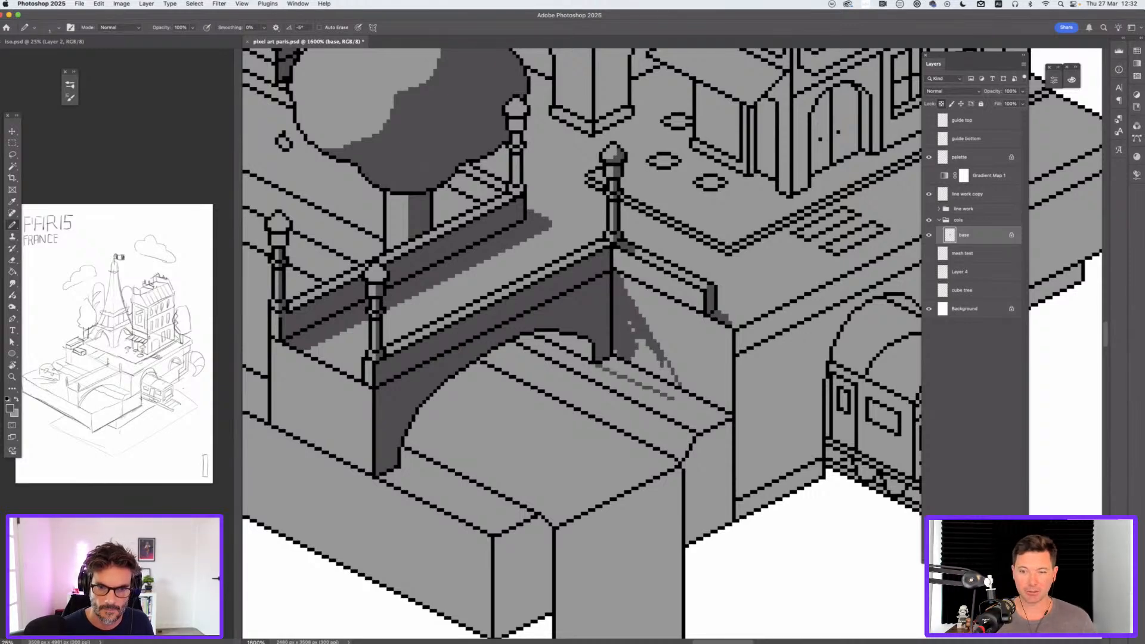
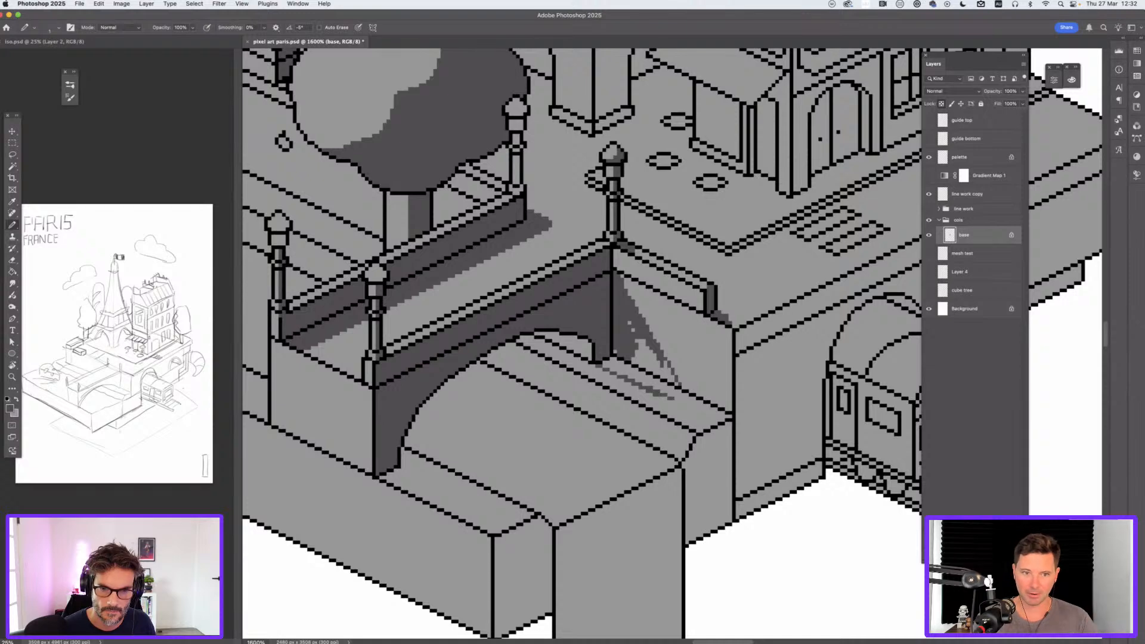
{"action": "left_click_drag", "start_coordinate": [661, 397], "coordinate": [689, 395]}
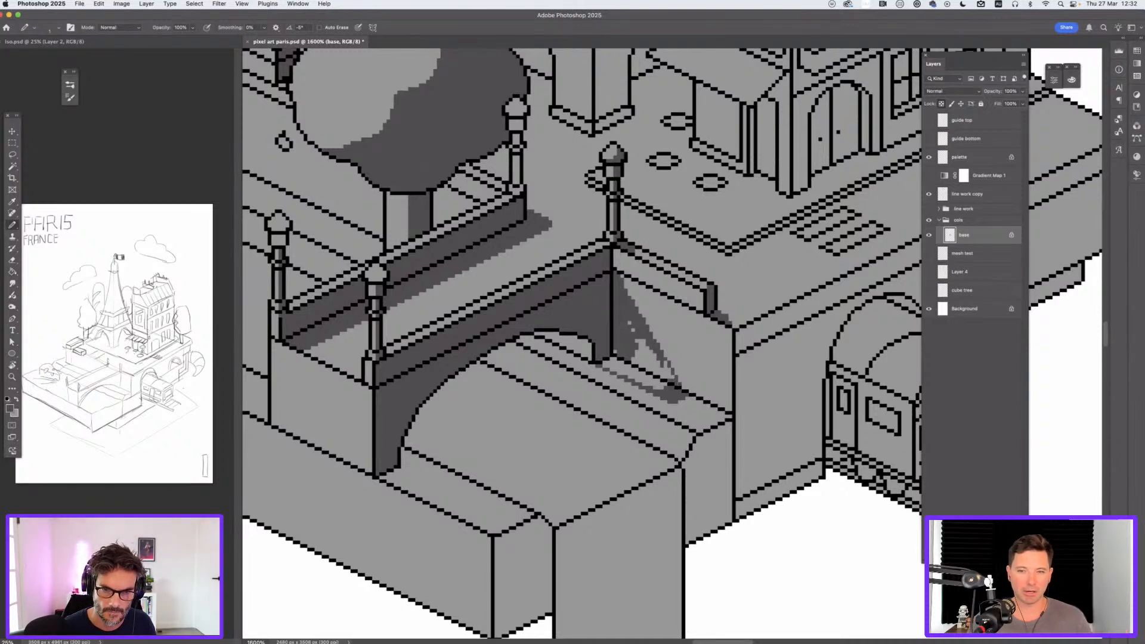
{"action": "key", "text": "g"}
{"action": "left_click", "coordinate": [637, 375]}
{"action": "left_click", "coordinate": [646, 359]}
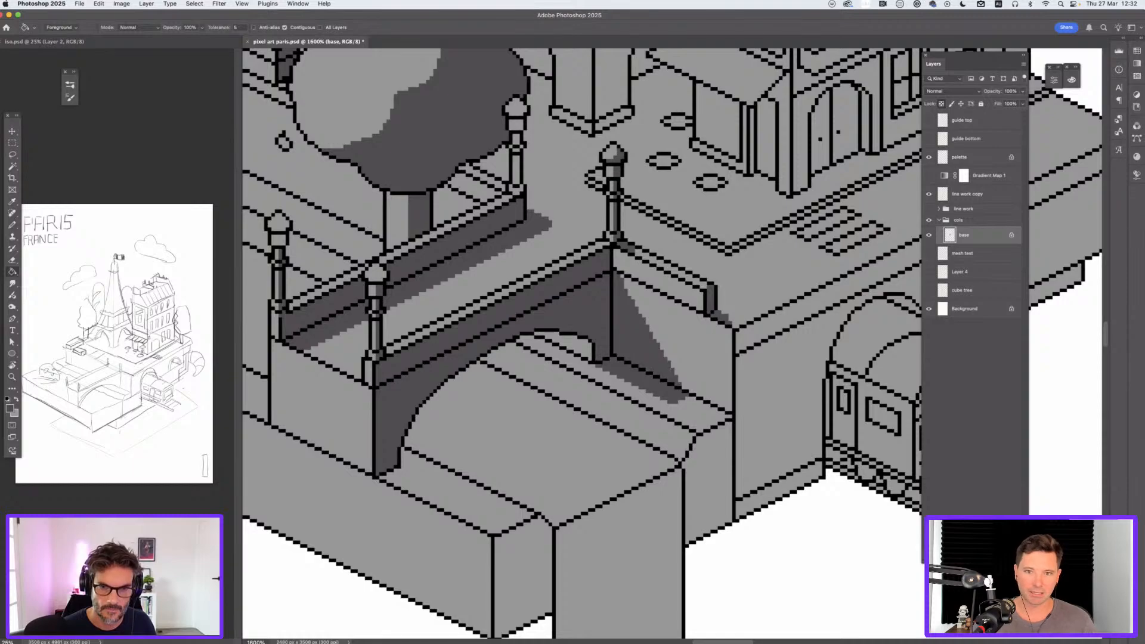
Step: Examine the bridge's cast shadow within the overall scene
{"action": "key", "text": "super+minus"}
{"action": "key", "text": "super+minus"}
{"action": "key", "text": "super+minus"}
{"action": "key", "text": "super+minus"}
{"action": "key", "text": "super+minus"}
{"action": "key", "text": "super+minus"}
{"action": "key", "text": "super+equal"}
{"action": "key", "text": "super+equal"}
{"action": "key", "text": "super+equal"}
{"action": "key", "text": "super+equal"}
{"action": "key", "text": "super+equal"}
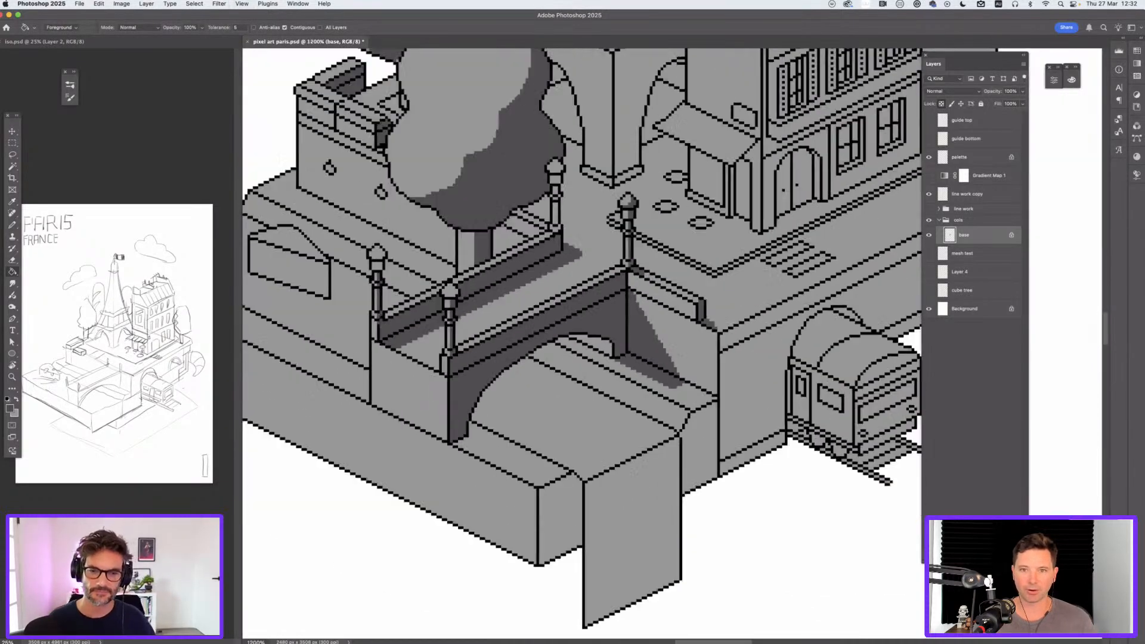
{"action": "key", "text": "super+equal"}
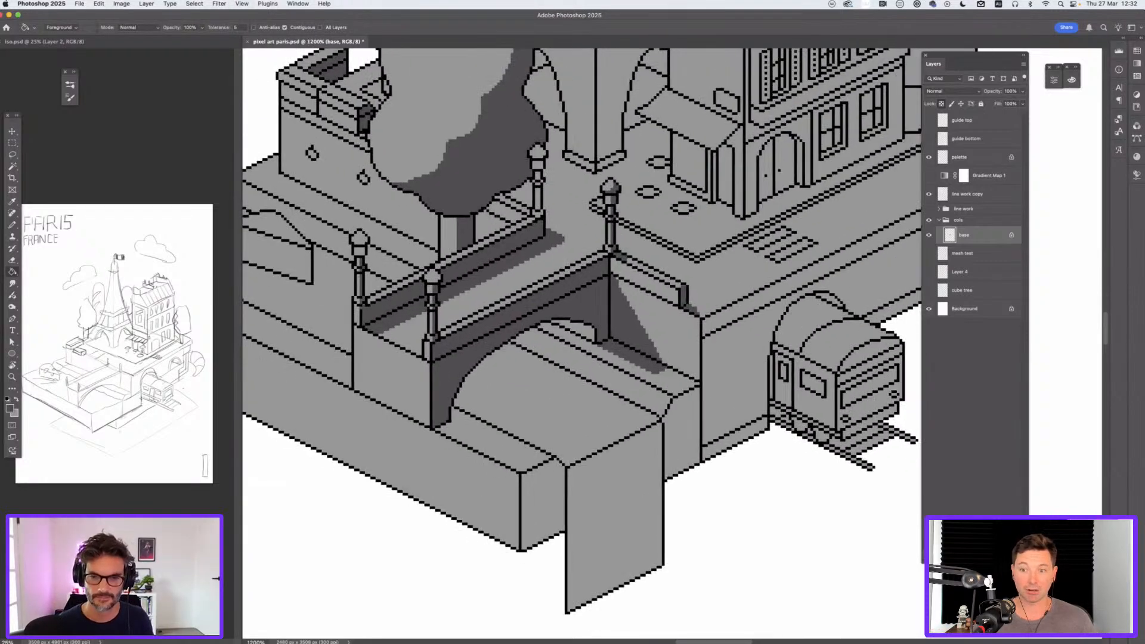
Step: On the line work copy layer, fill the right-facing sides of the platform, embankment and water block with dark grey
{"action": "left_click_drag", "start_coordinate": [582, 322], "coordinate": [534, 363]}
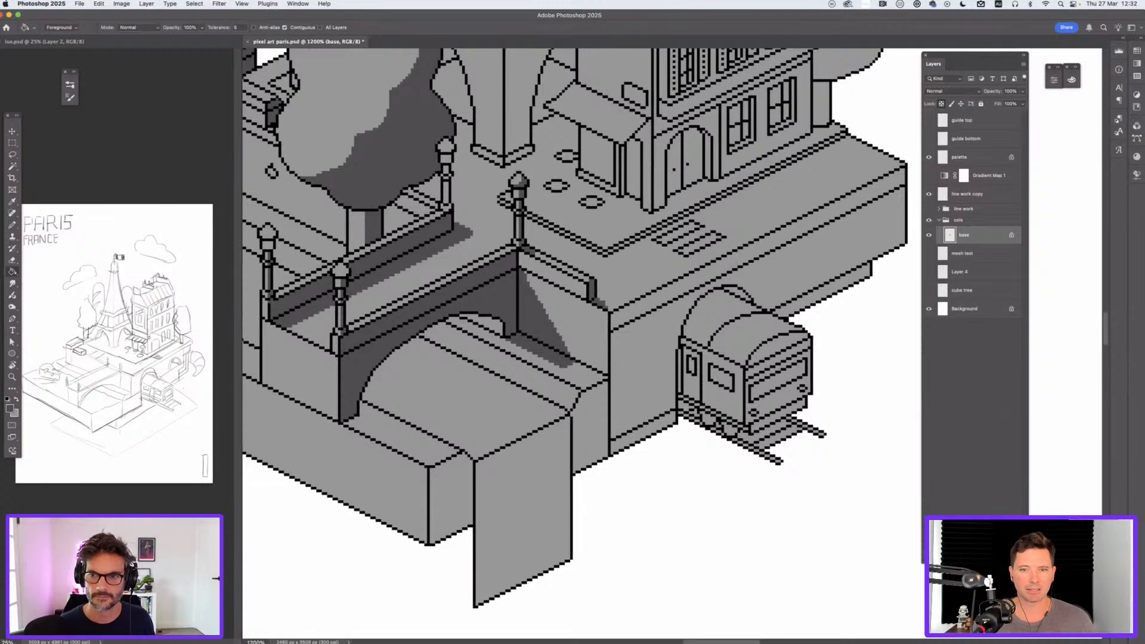
{"action": "left_click", "coordinate": [967, 193]}
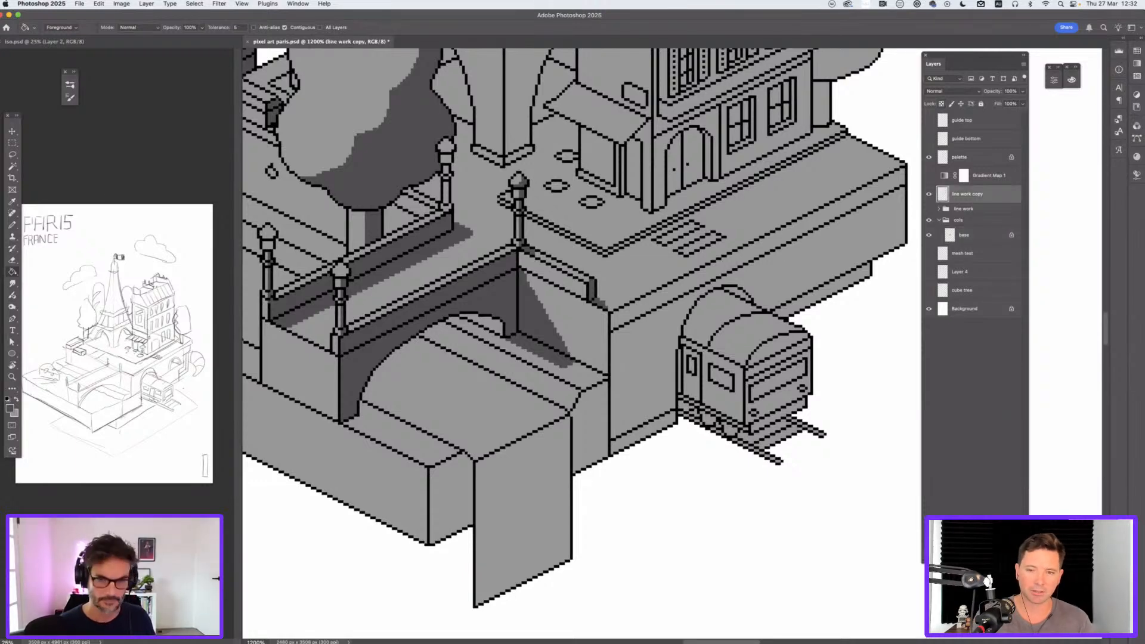
{"action": "left_click", "coordinate": [650, 343]}
{"action": "left_click", "coordinate": [655, 299]}
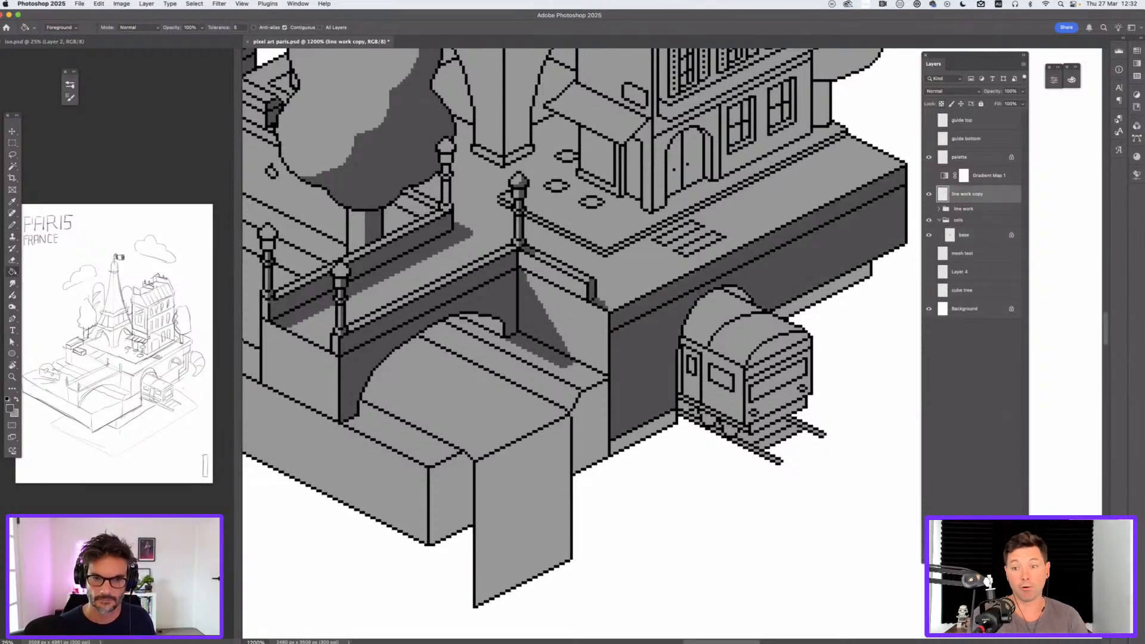
{"action": "left_click", "coordinate": [588, 429]}
{"action": "left_click", "coordinate": [522, 506]}
{"action": "left_click", "coordinate": [451, 501]}
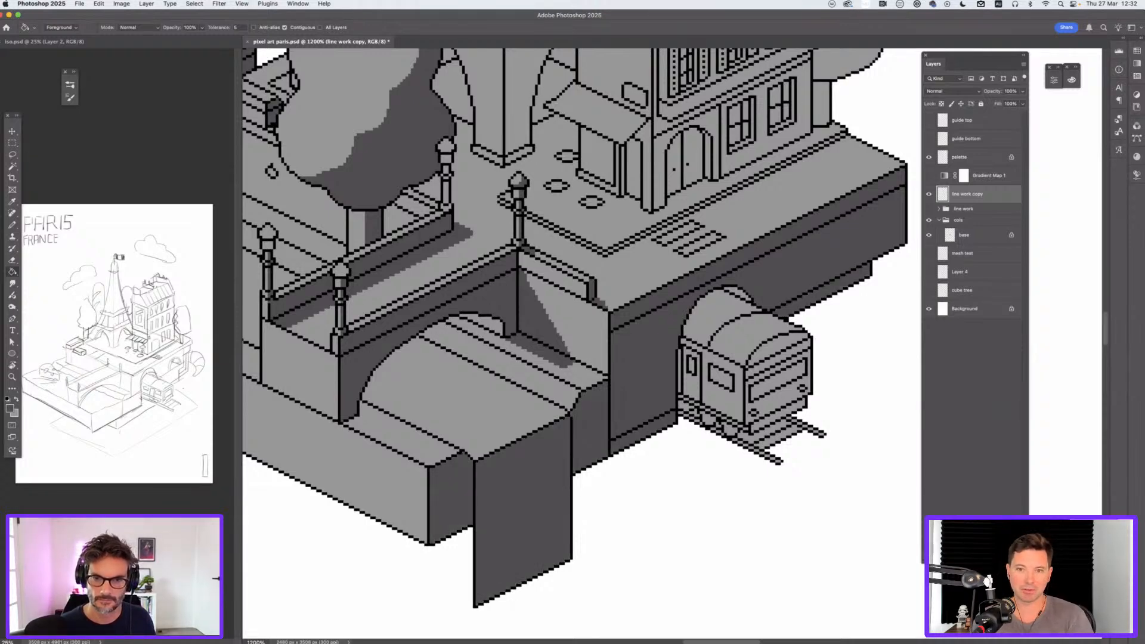
Step: Fill the panels of the train carriage's right-facing end with dark grey
{"action": "left_click", "coordinate": [778, 349]}
{"action": "left_click", "coordinate": [778, 363]}
{"action": "left_click", "coordinate": [778, 384]}
{"action": "left_click", "coordinate": [775, 401]}
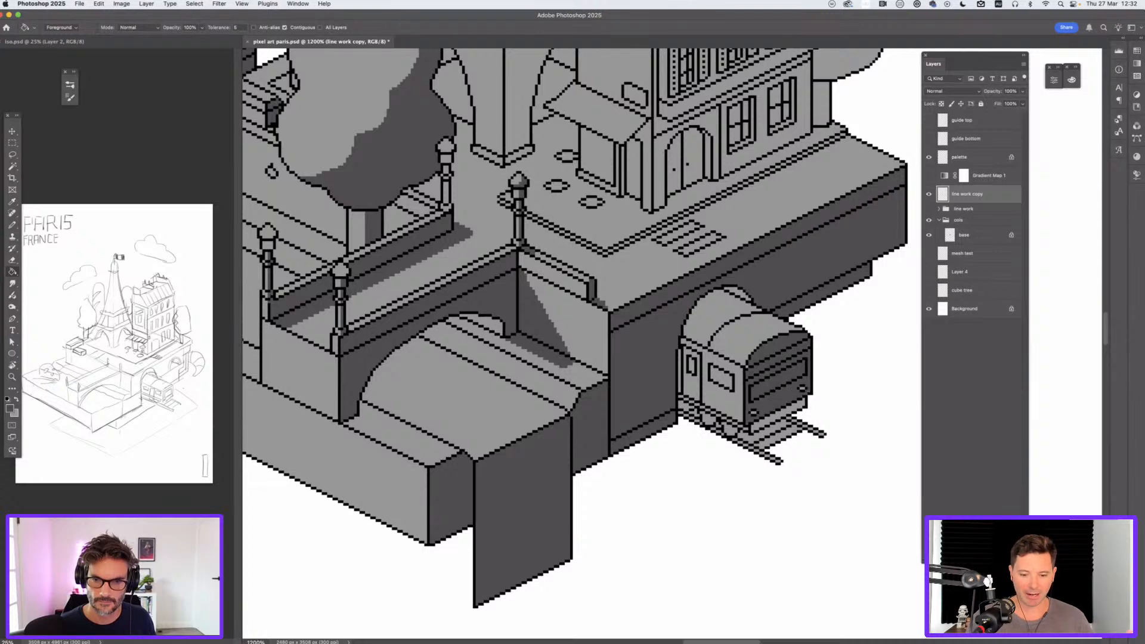
{"action": "left_click", "coordinate": [777, 416]}
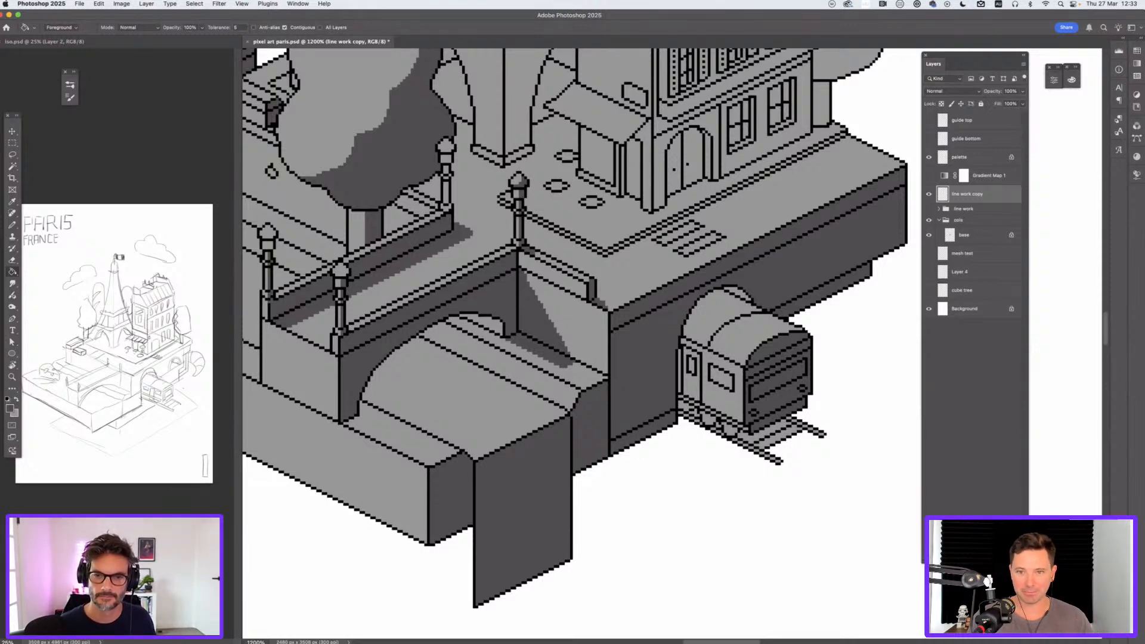
Step: Select the dark-grey embankment wall with the Magic Wand and extend the selection to all similar-coloured areas on the layer
{"action": "key", "text": "w"}
{"action": "left_click", "coordinate": [644, 352]}
{"action": "right_click", "coordinate": [644, 341]}
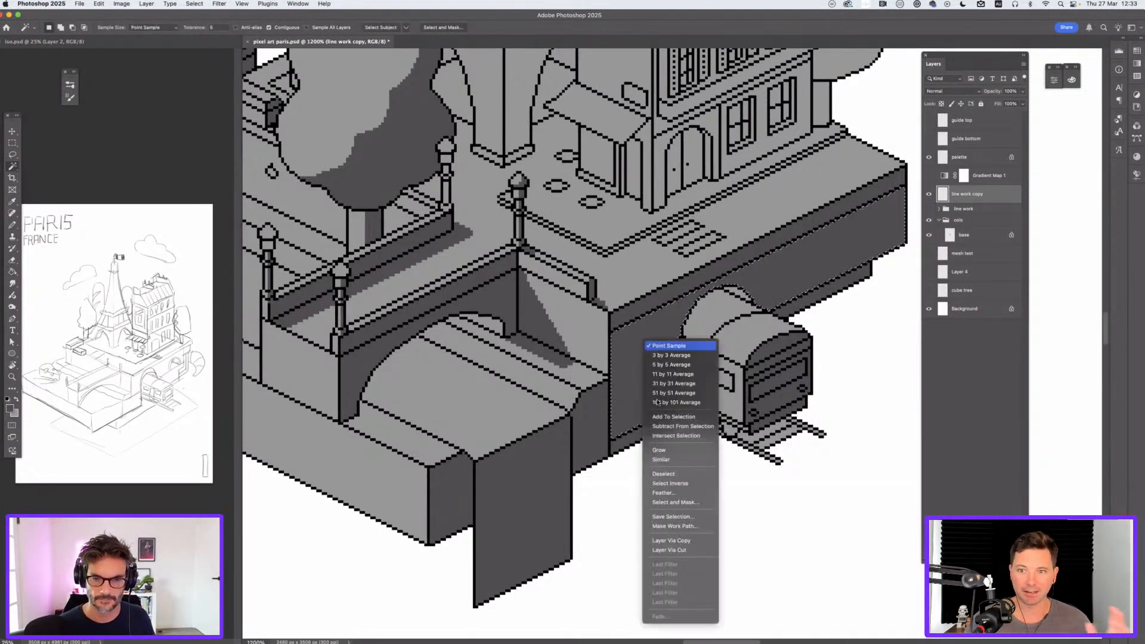
{"action": "left_click", "coordinate": [671, 459]}
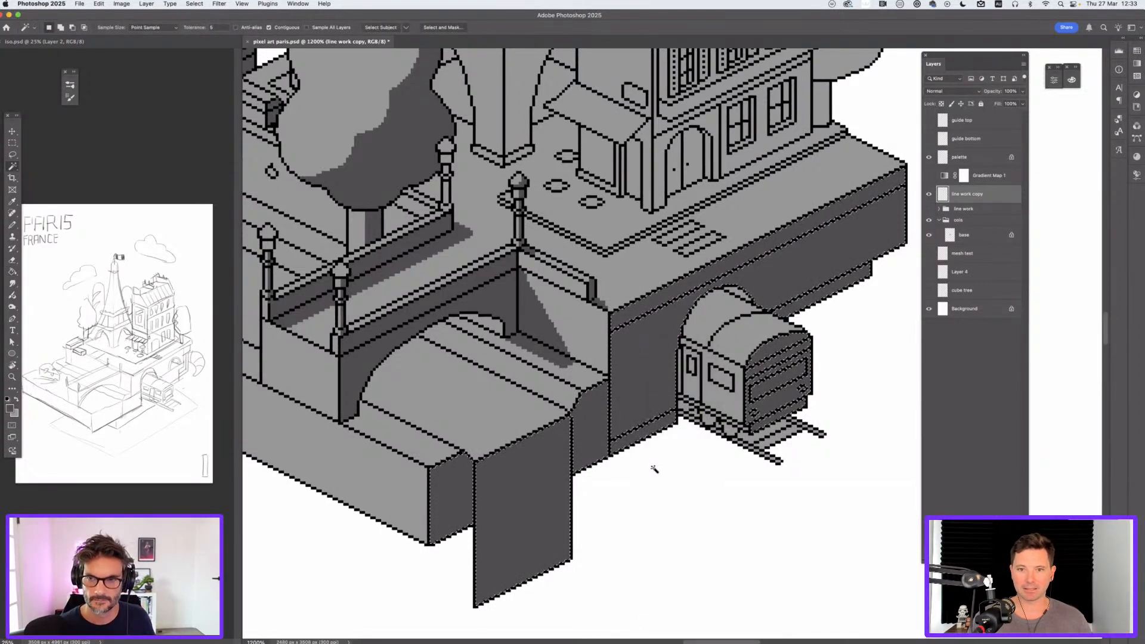
Step: Copy the selected dark-grey areas to a new layer, move it above the base layer and merge the two
{"action": "key", "text": "super+j"}
{"action": "left_click_drag", "start_coordinate": [960, 206], "coordinate": [971, 243]}
{"action": "left_click", "coordinate": [972, 257], "text": "shift"}
{"action": "key", "text": "super+e"}
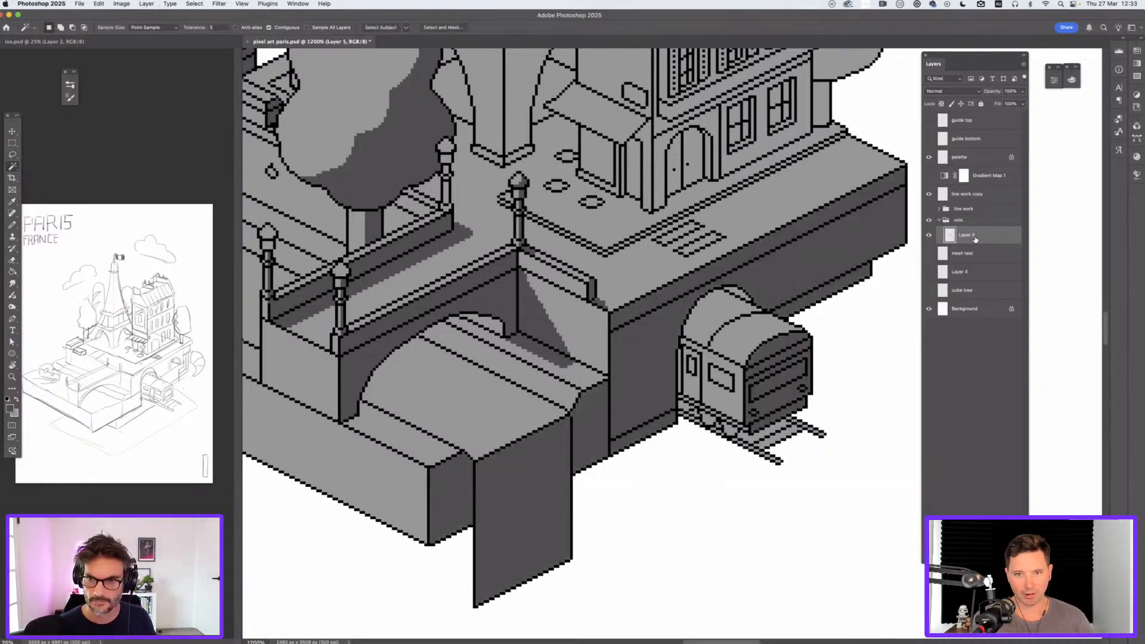
Step: Rename the merged layer as base and lock its transparent pixels
{"action": "double_click", "coordinate": [965, 235]}
{"action": "type", "text": "base"}
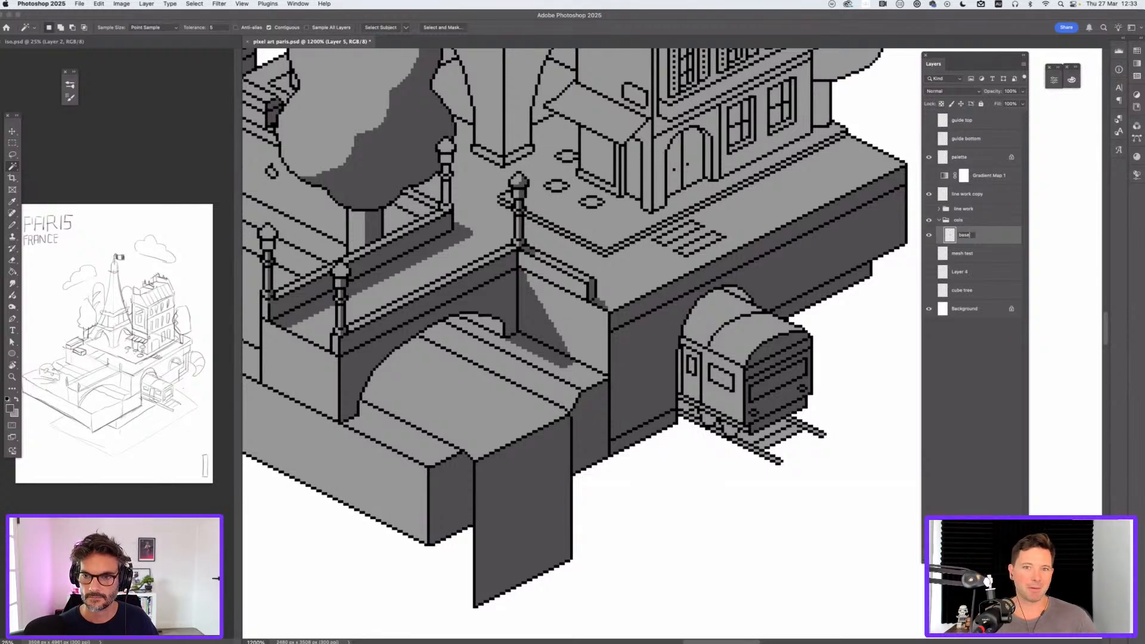
{"action": "key", "text": "Return"}
{"action": "key", "text": "slash"}
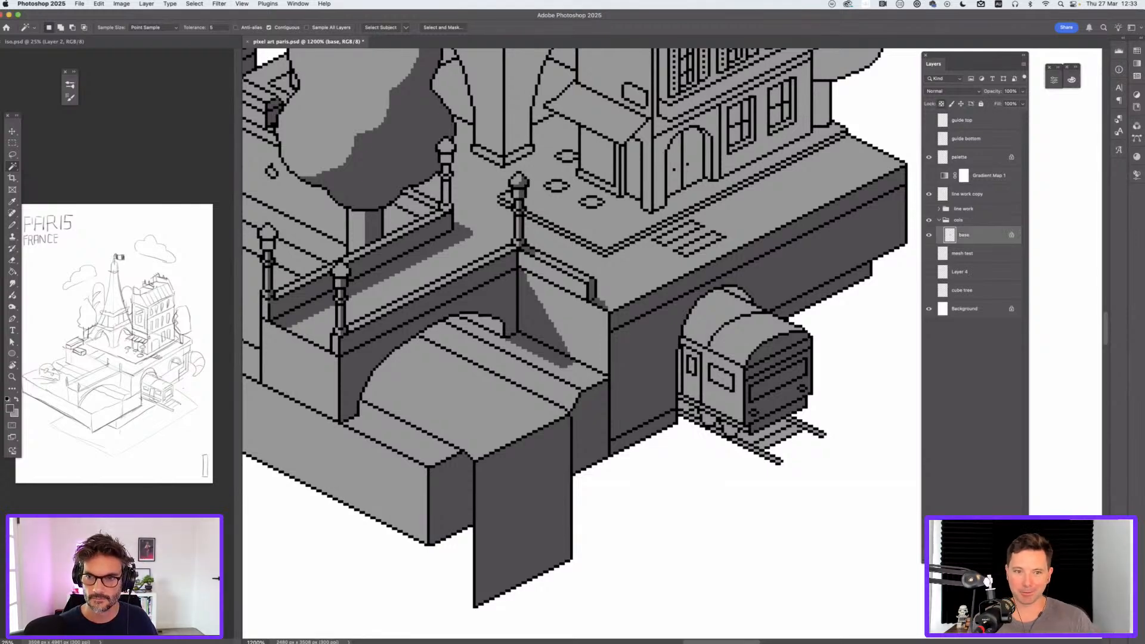
Step: Select a rectangle over the building's windowed front facade, fill it with dark grey and deselect
{"action": "scroll", "coordinate": [664, 345], "scroll_direction": "down", "scroll_amount": 5}
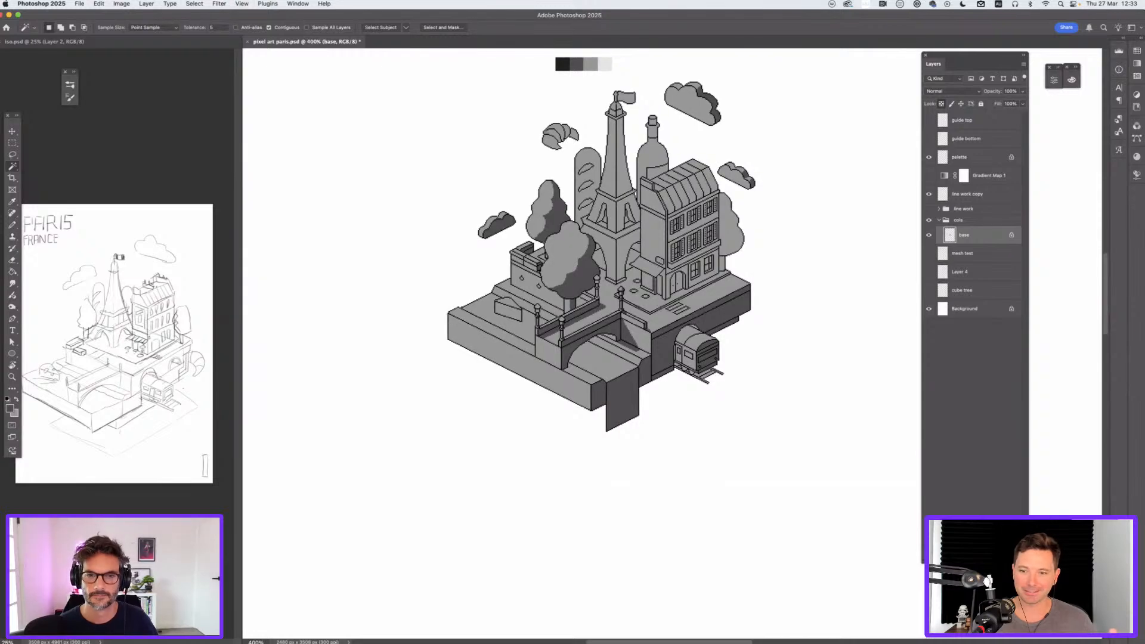
{"action": "scroll", "coordinate": [611, 178], "scroll_direction": "up", "scroll_amount": 4}
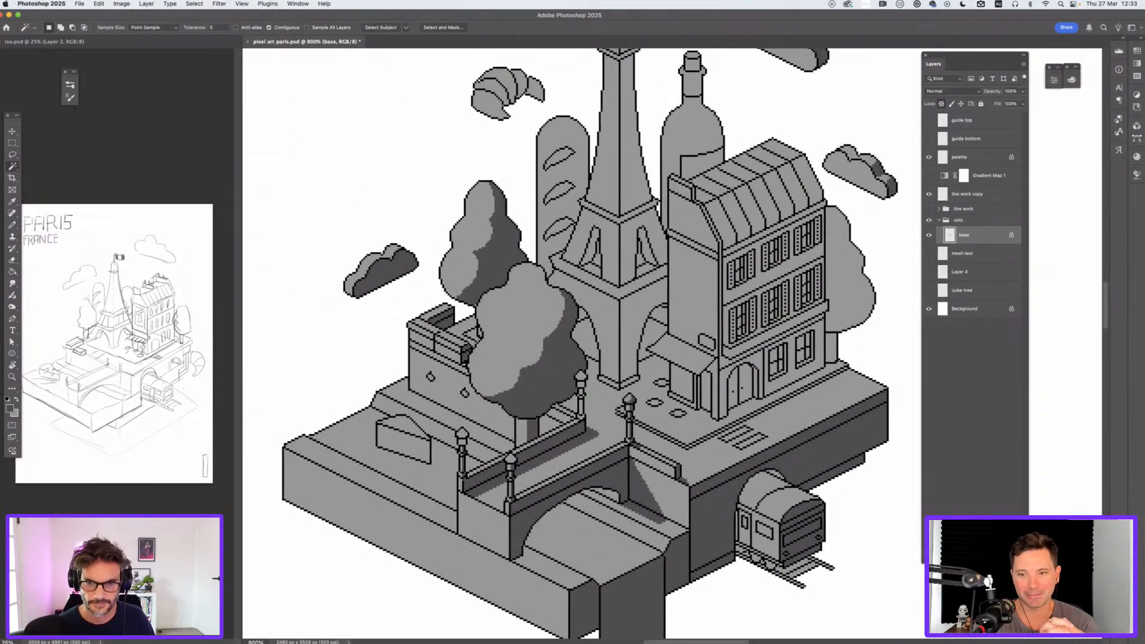
{"action": "left_click_drag", "start_coordinate": [584, 334], "coordinate": [552, 357]}
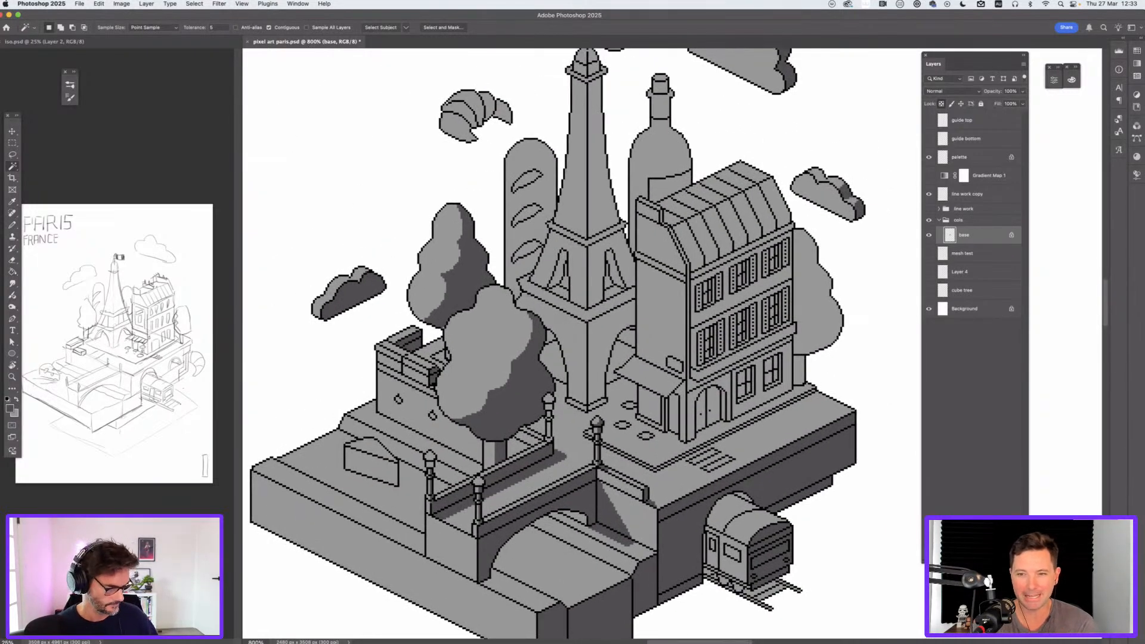
{"action": "scroll", "coordinate": [781, 429], "scroll_direction": "up", "scroll_amount": 2}
{"action": "key", "text": "m"}
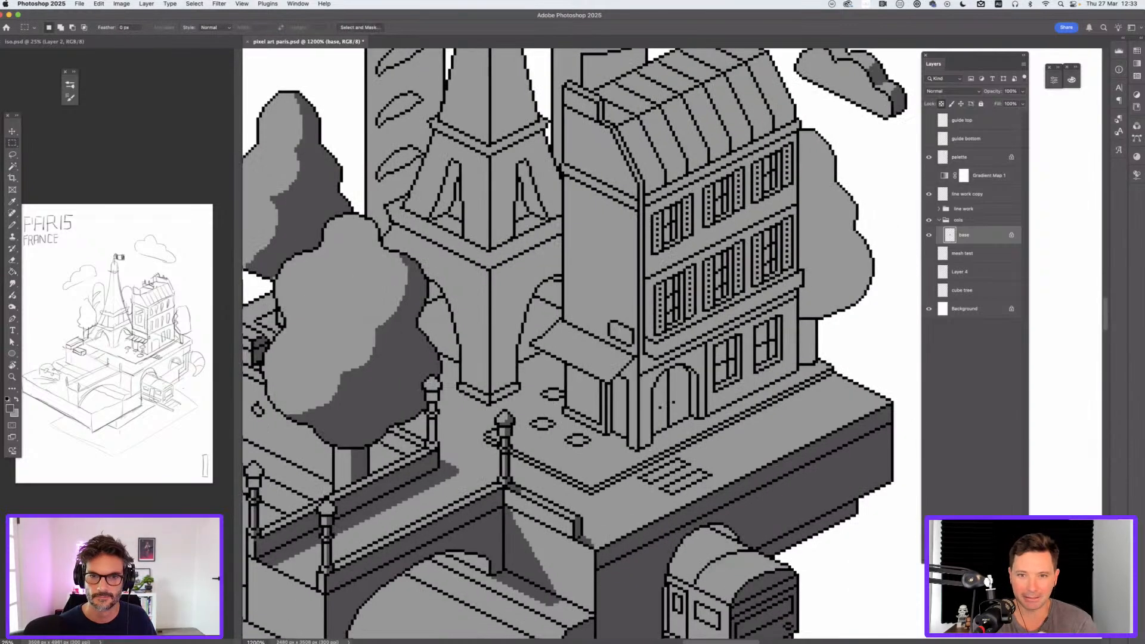
{"action": "left_click_drag", "start_coordinate": [646, 179], "coordinate": [797, 371]}
{"action": "key", "text": "alt+BackSpace"}
{"action": "key", "text": "super+d"}
{"action": "key", "text": "b"}
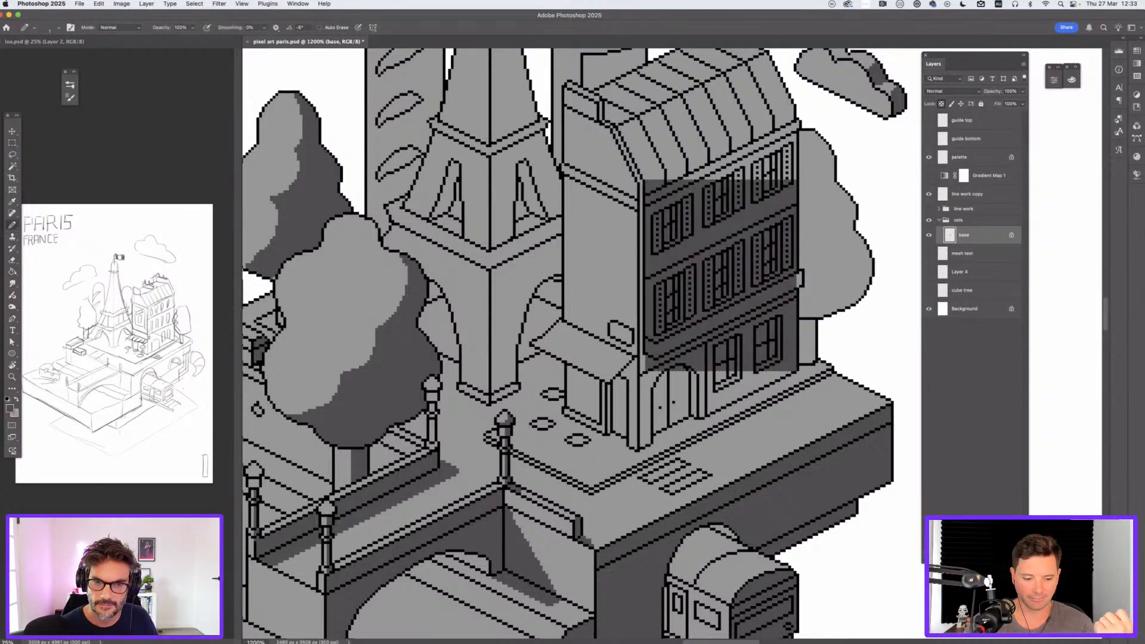
Step: Shade the strip along the building's front corner and draw the shadow's edge diagonally from its base across the pavement to the kerb
{"action": "left_click_drag", "start_coordinate": [640, 185], "coordinate": [642, 448]}
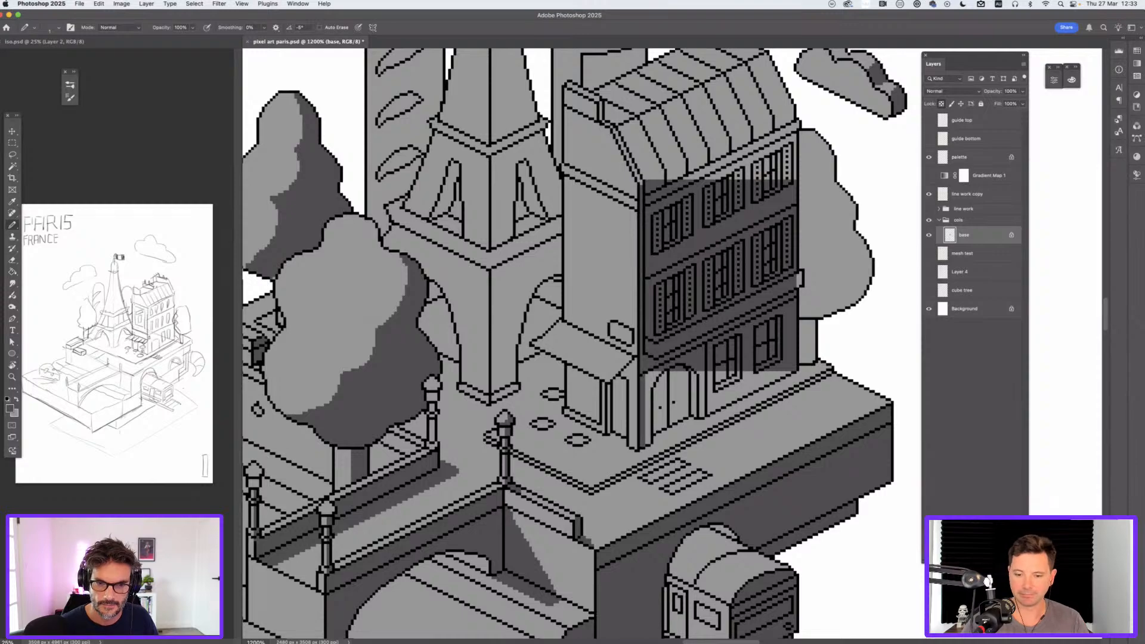
{"action": "scroll", "coordinate": [642, 447], "scroll_direction": "down", "scroll_amount": 2}
{"action": "scroll", "coordinate": [557, 326], "scroll_direction": "up", "scroll_amount": 5}
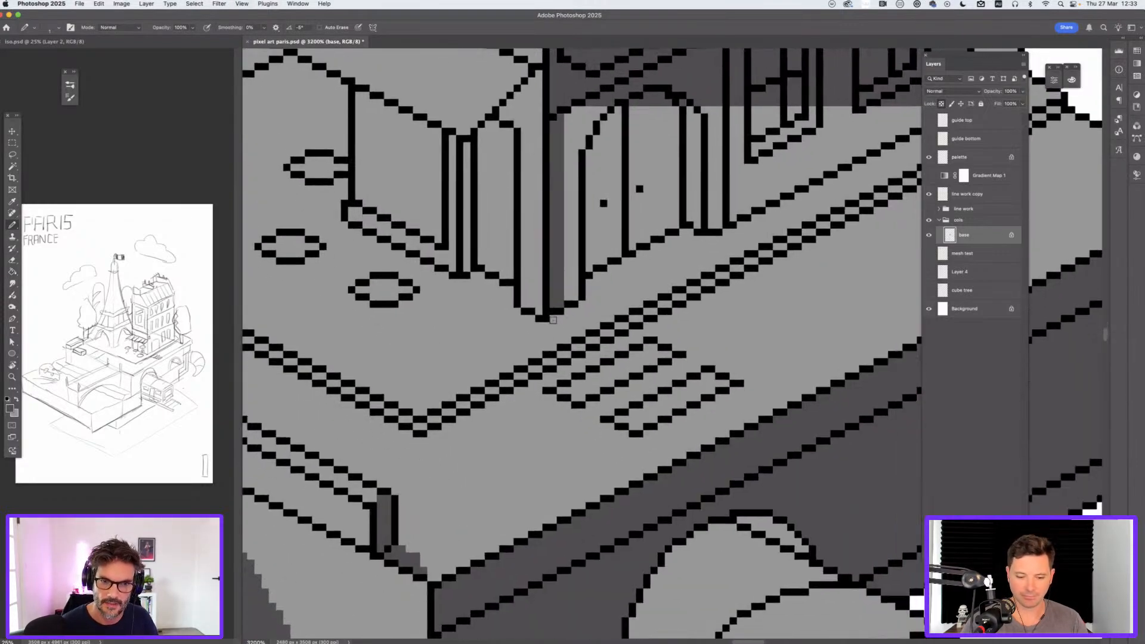
{"action": "left_click", "coordinate": [556, 326]}
{"action": "left_click", "coordinate": [571, 332]}
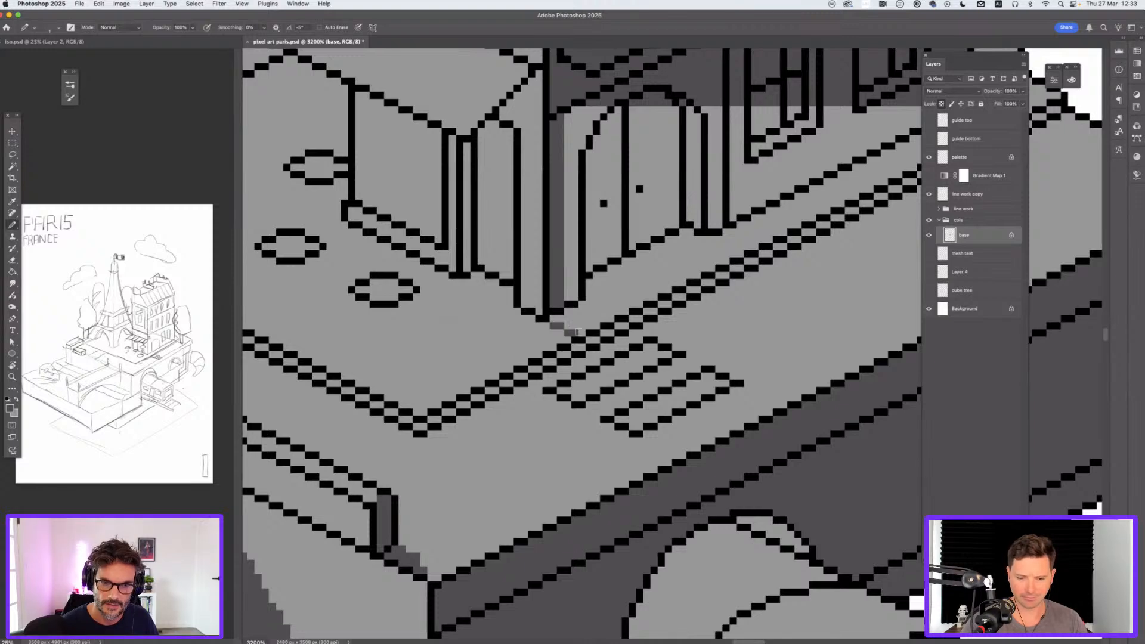
{"action": "left_click", "coordinate": [746, 430], "text": "shift"}
Step: Shade the trunk of the tree behind the building and mark the shadow's far edge across the pavement
{"action": "scroll", "coordinate": [674, 382], "scroll_direction": "right", "scroll_amount": 5}
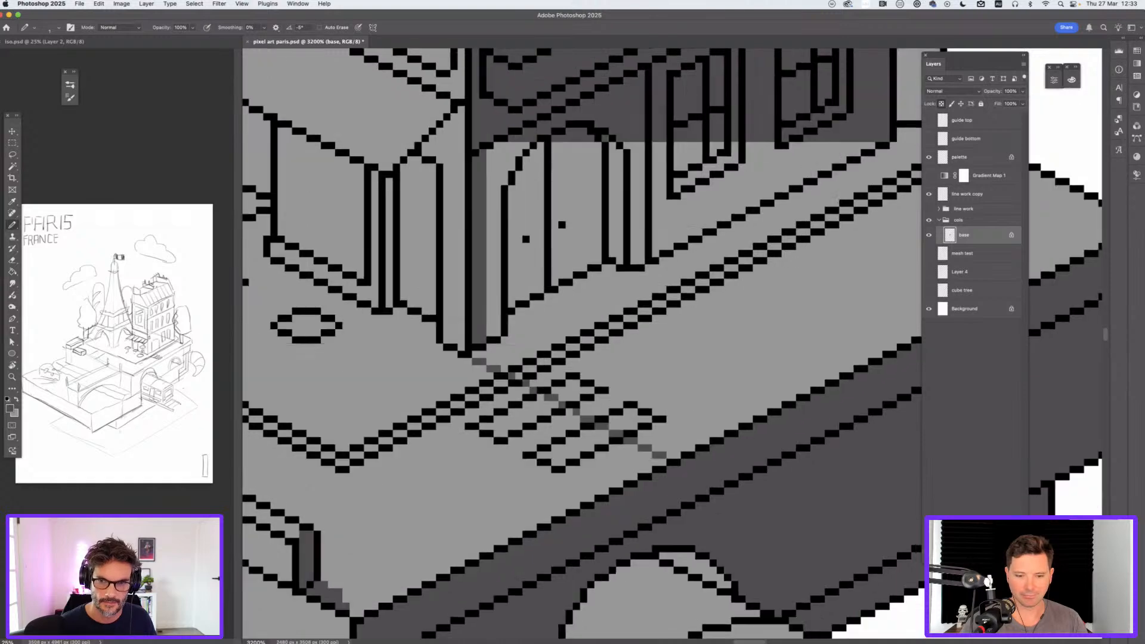
{"action": "scroll", "coordinate": [662, 298], "scroll_direction": "up", "scroll_amount": 4}
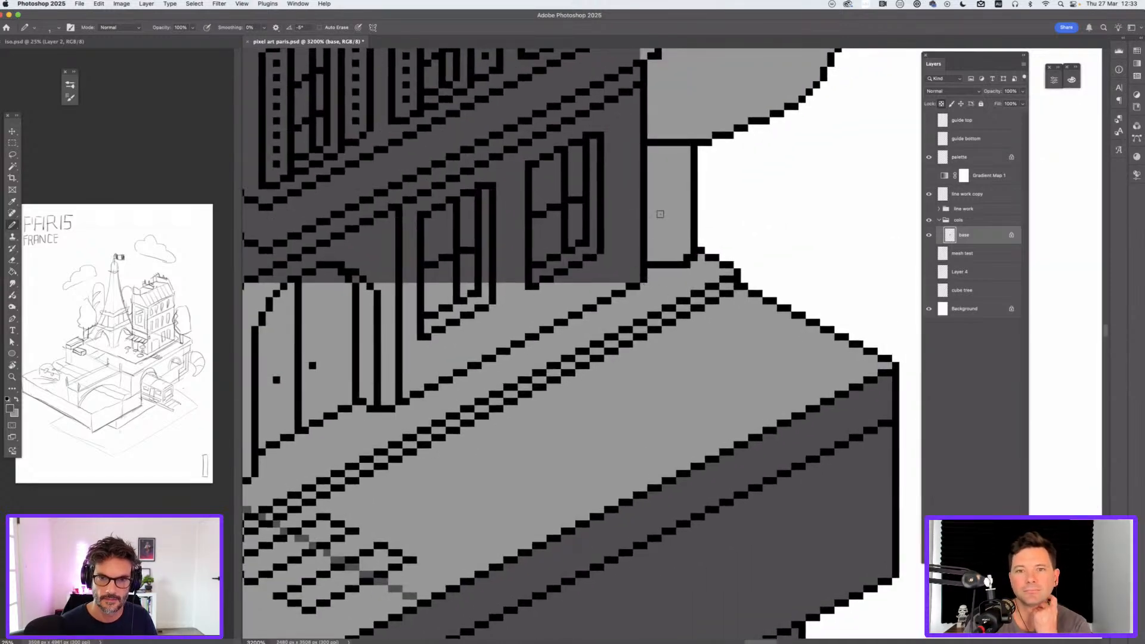
{"action": "left_click_drag", "start_coordinate": [658, 149], "coordinate": [665, 258]}
{"action": "mouse_move", "coordinate": [658, 177]}
{"action": "left_mouse_down"}
{"action": "mouse_move", "coordinate": [644, 292]}
{"action": "mouse_move", "coordinate": [644, 278]}
{"action": "mouse_move", "coordinate": [888, 369]}
{"action": "mouse_move", "coordinate": [743, 440]}
{"action": "left_mouse_up"}
{"action": "key", "text": "super+minus"}
{"action": "key", "text": "super+minus"}
{"action": "key", "text": "super+minus"}
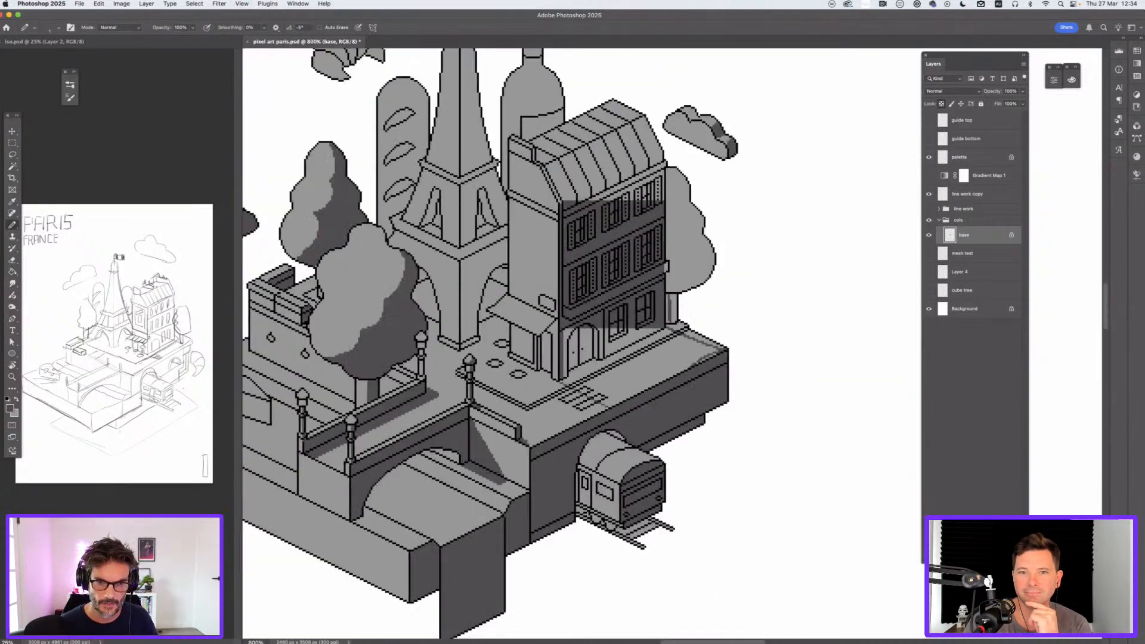
Step: Fill the pavement in front of the building, its lower facade and the arched doorway with dark grey
{"action": "key", "text": "g"}
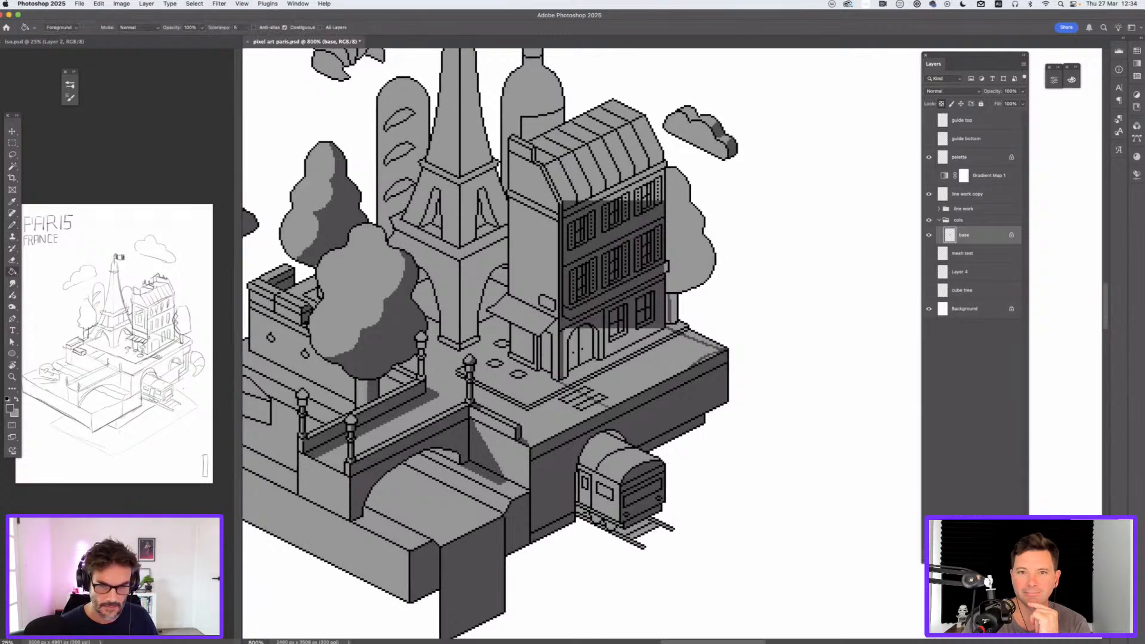
{"action": "left_click", "coordinate": [656, 363]}
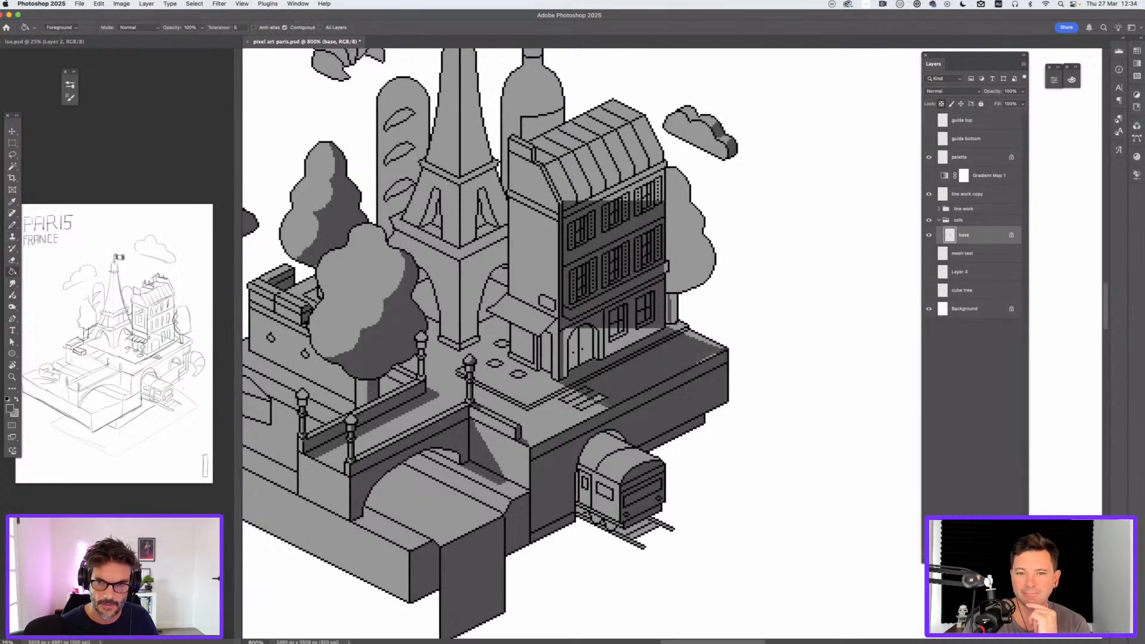
{"action": "left_click", "coordinate": [640, 336]}
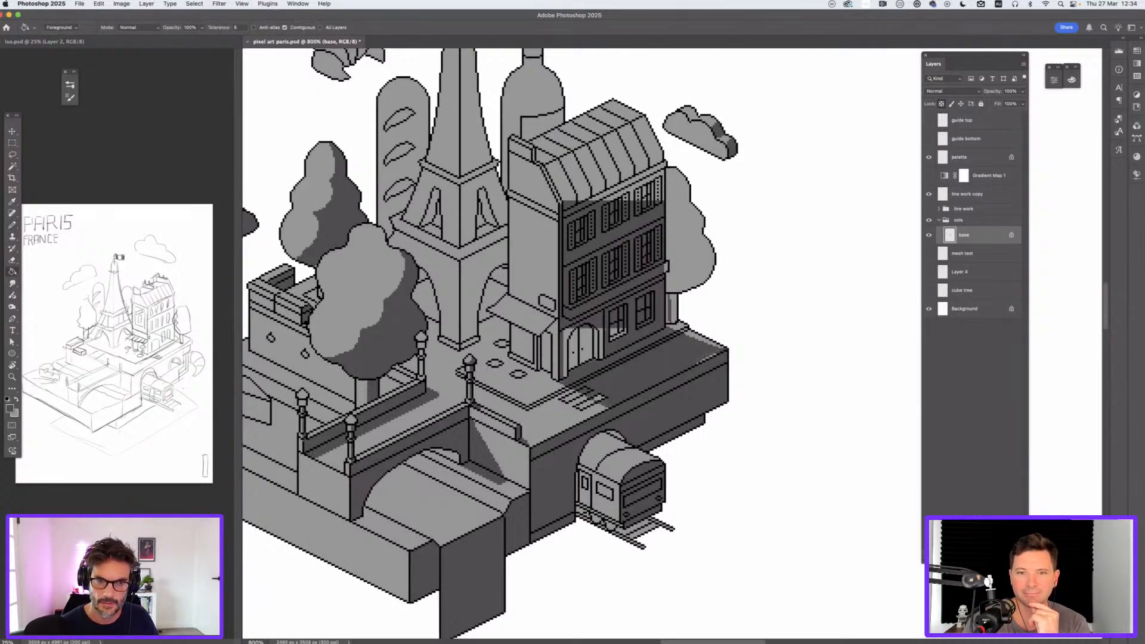
{"action": "left_click", "coordinate": [588, 345]}
{"action": "left_click", "coordinate": [614, 332]}
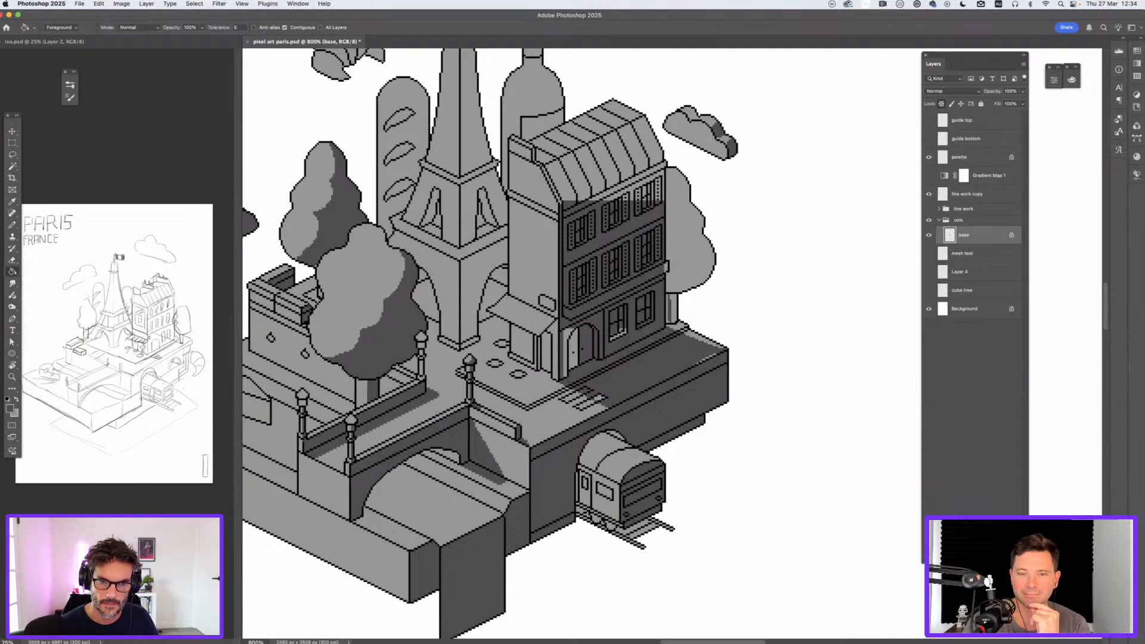
{"action": "left_click", "coordinate": [569, 354]}
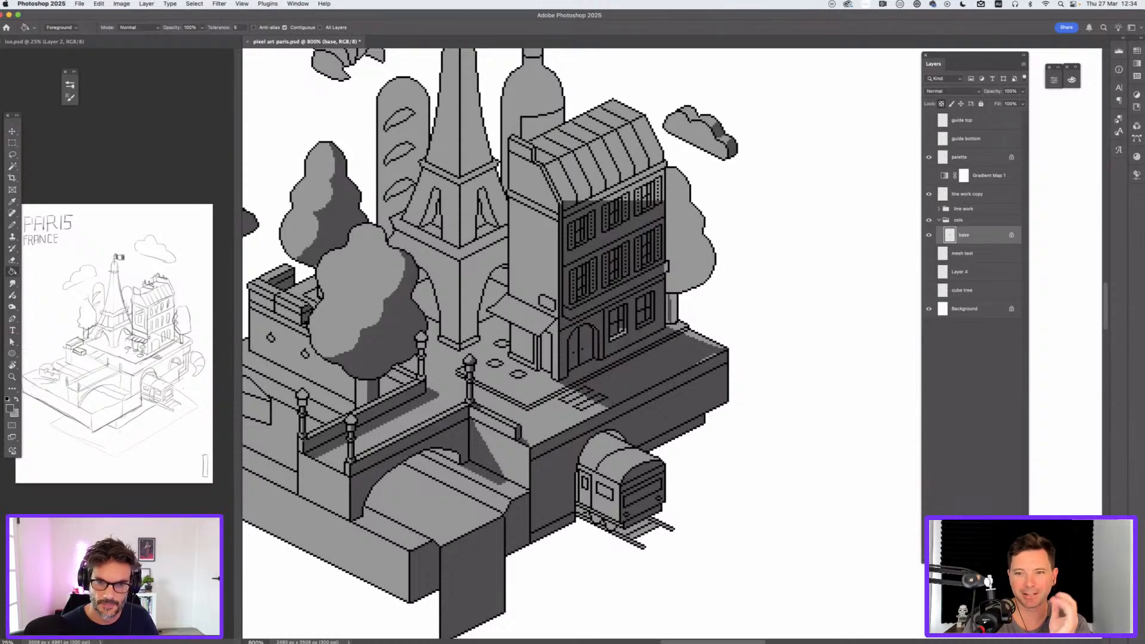
{"action": "key", "text": "b"}
{"action": "mouse_move", "coordinate": [672, 303]}
{"action": "left_mouse_down"}
{"action": "mouse_move", "coordinate": [673, 313]}
{"action": "mouse_move", "coordinate": [673, 288]}
{"action": "mouse_move", "coordinate": [675, 317]}
{"action": "left_mouse_up"}
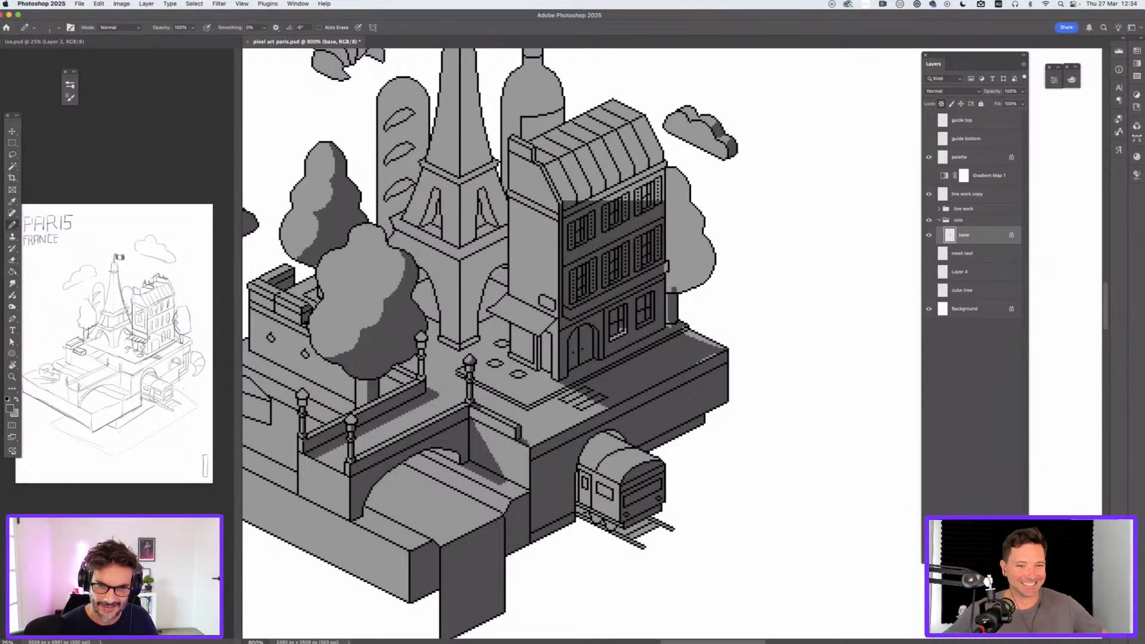
{"action": "key", "text": "super+z"}
{"action": "key", "text": "super+z"}
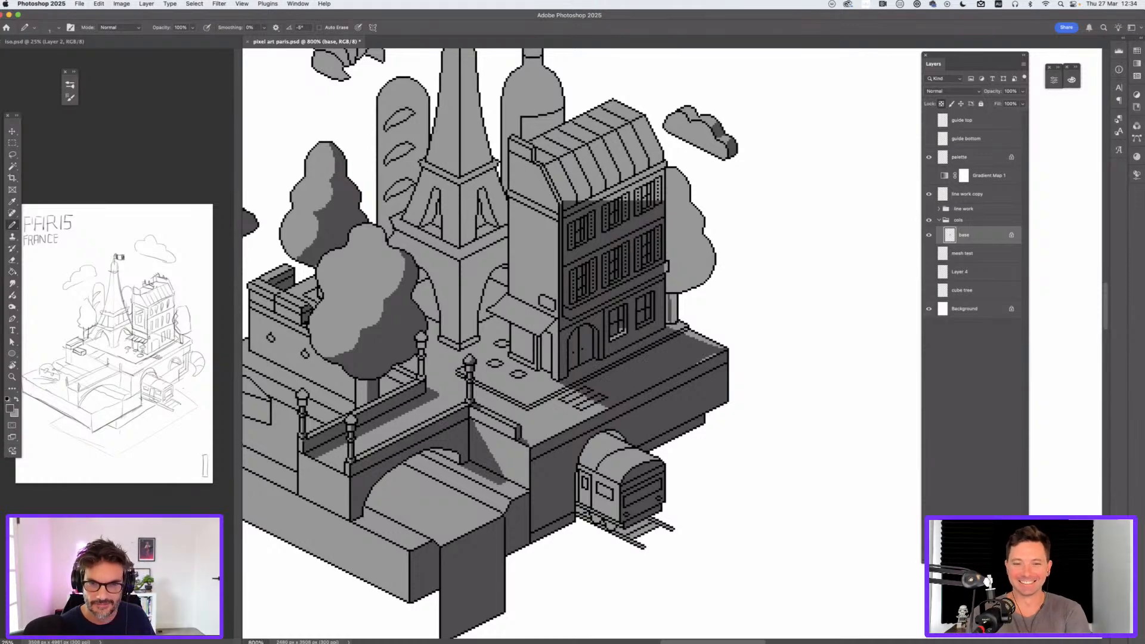
Step: Shade the trunk of the tree behind the building with a light-grey left edge, and darken the lit pavement near its base
{"action": "mouse_move", "coordinate": [672, 301]}
{"action": "left_mouse_down"}
{"action": "mouse_move", "coordinate": [672, 315]}
{"action": "mouse_move", "coordinate": [675, 296]}
{"action": "left_mouse_up"}
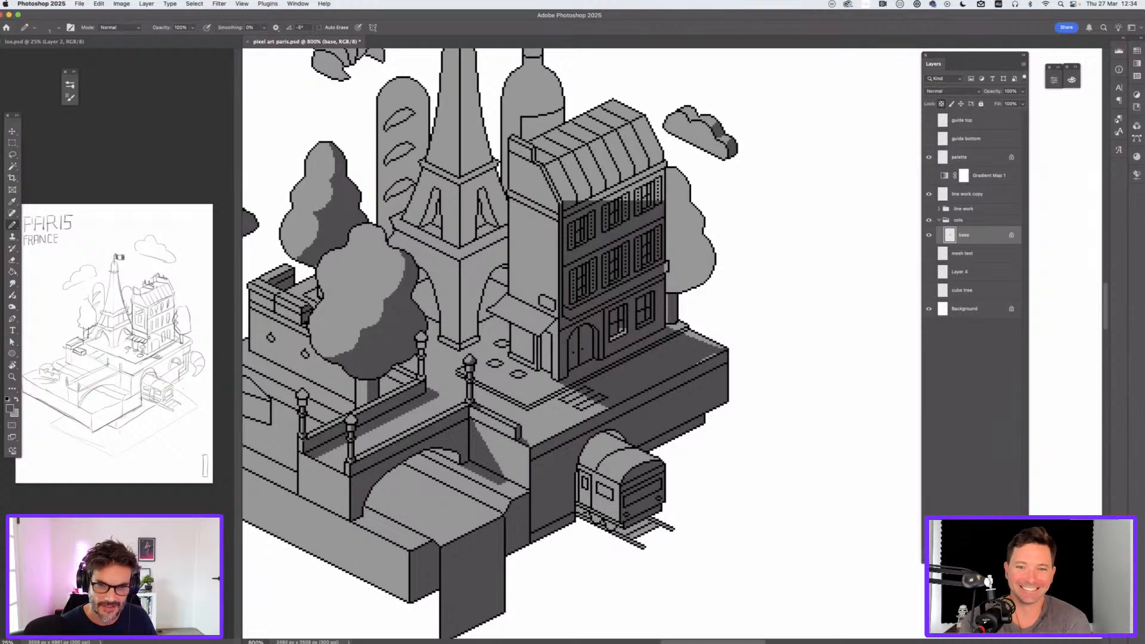
{"action": "key", "text": "e"}
{"action": "key", "text": "b"}
{"action": "key", "text": "x"}
{"action": "left_click_drag", "start_coordinate": [668, 295], "coordinate": [668, 315]}
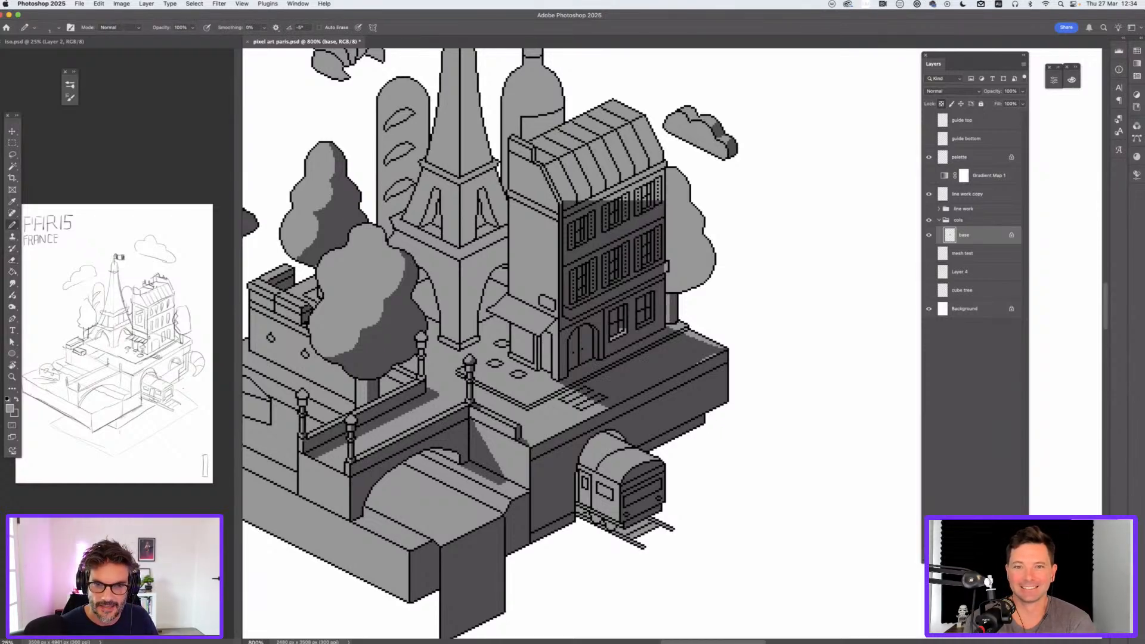
{"action": "key", "text": "x"}
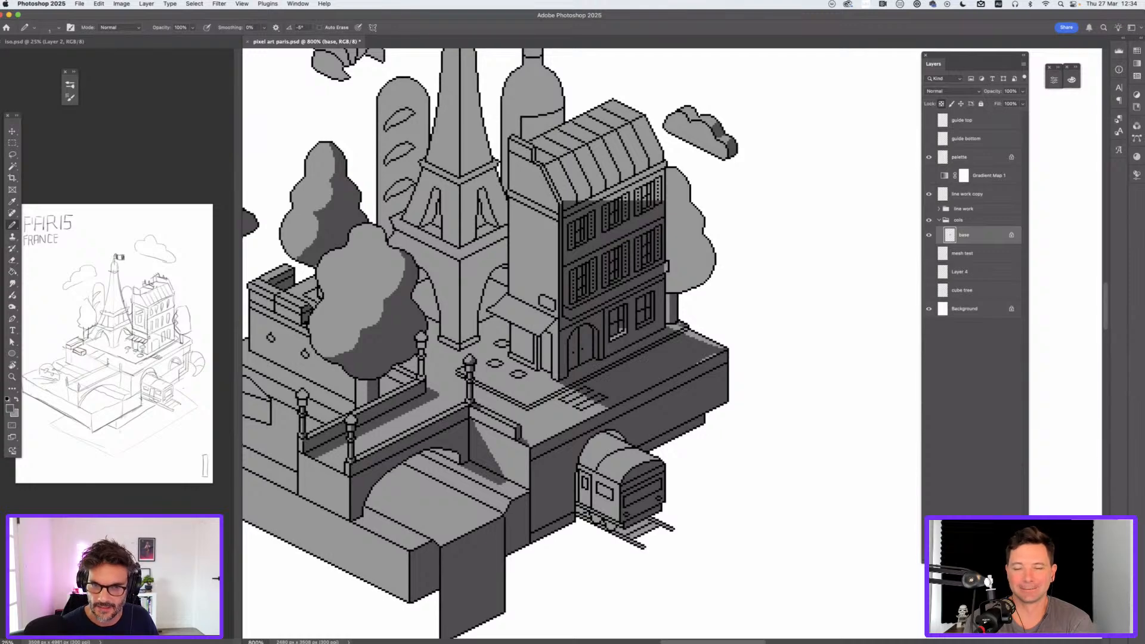
{"action": "mouse_move", "coordinate": [687, 329]}
{"action": "left_mouse_down"}
{"action": "mouse_move", "coordinate": [713, 361]}
{"action": "mouse_move", "coordinate": [702, 337]}
{"action": "left_mouse_up"}
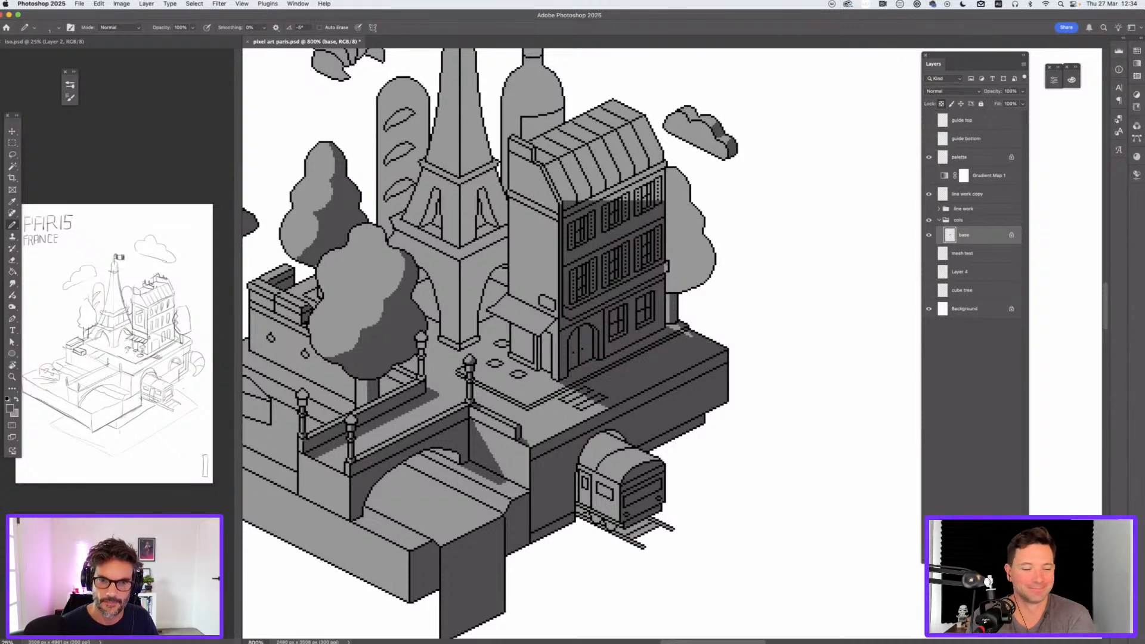
Step: Review the light and shadow balance across the whole illustration
{"action": "left_click_drag", "start_coordinate": [666, 263], "coordinate": [720, 344]}
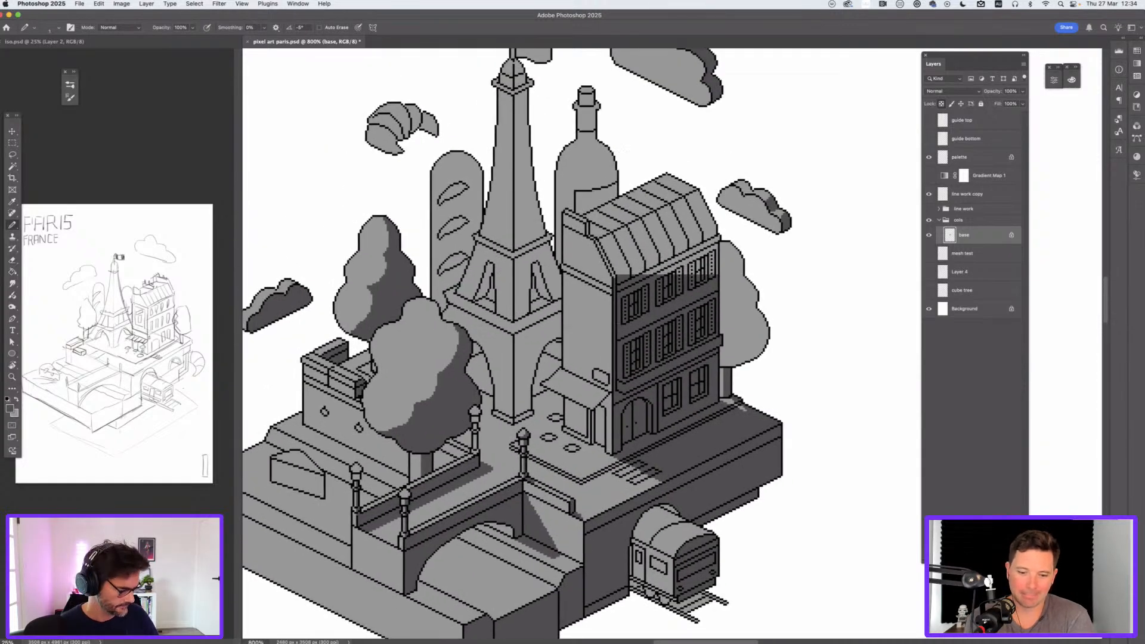
{"action": "key", "text": "super+minus"}
{"action": "key", "text": "super+minus"}
{"action": "key", "text": "super+minus"}
{"action": "key", "text": "super+minus"}
{"action": "key", "text": "super+minus"}
{"action": "key", "text": "super+minus"}
{"action": "key", "text": "super+minus"}
{"action": "key", "text": "super+plus"}
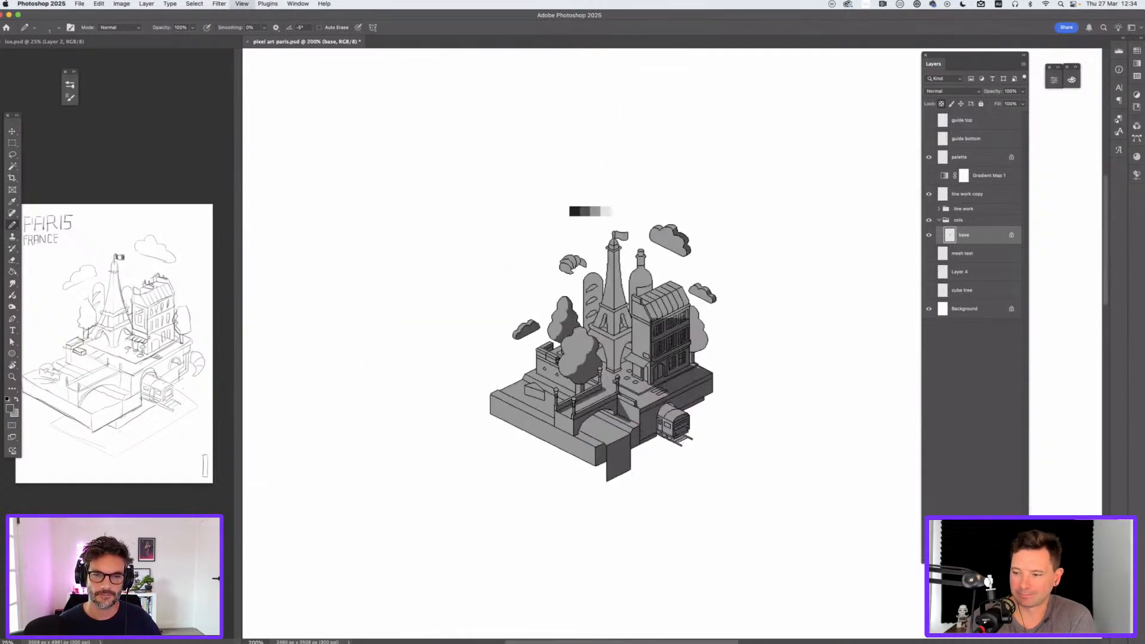
Step: Shade the right side of the tree behind the building, plus the roof's front slope and the top band of the facade
{"action": "key", "text": "super+plus"}
{"action": "key", "text": "super+plus"}
{"action": "key", "text": "super+plus"}
{"action": "key", "text": "super+plus"}
{"action": "key", "text": "super+plus"}
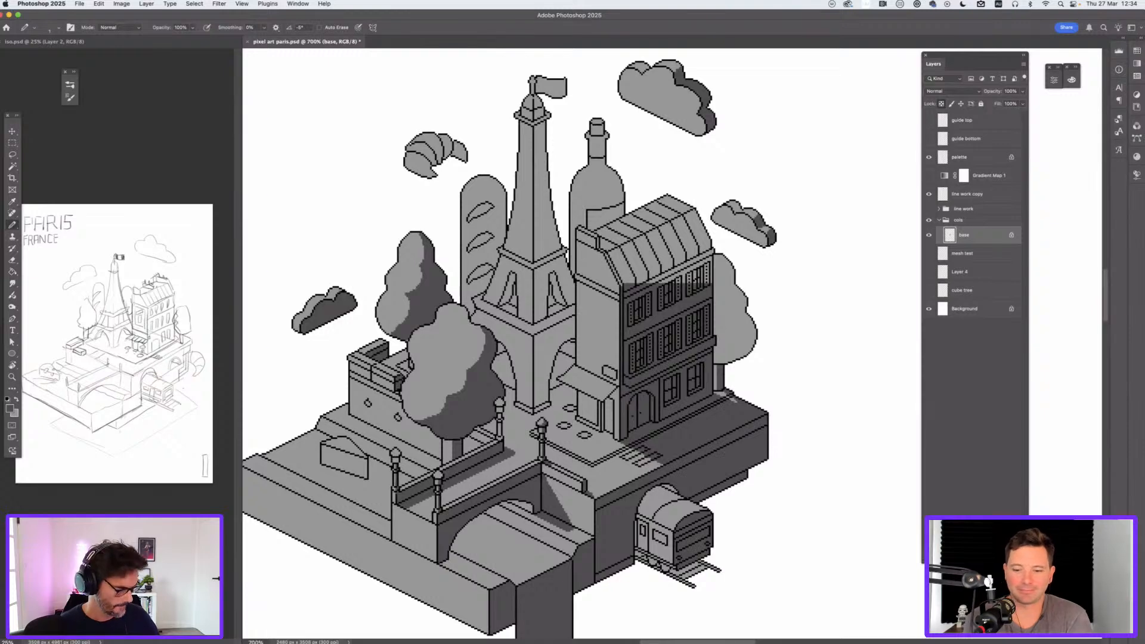
{"action": "key", "text": "super+plus"}
{"action": "key", "text": "super+plus"}
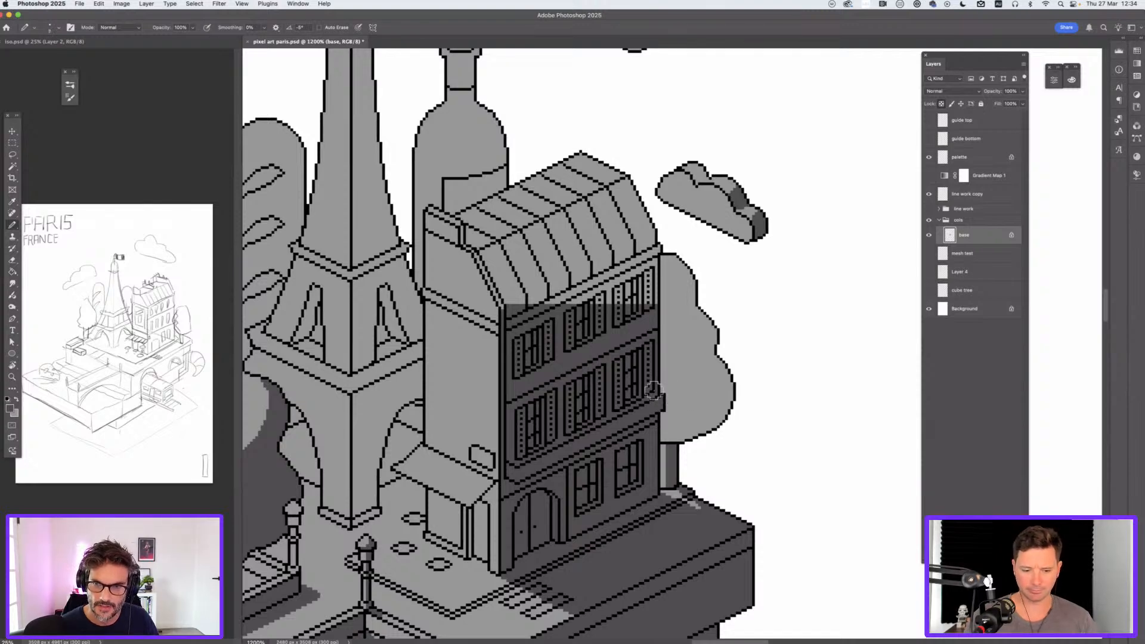
{"action": "mouse_move", "coordinate": [653, 390]}
{"action": "left_mouse_down"}
{"action": "mouse_move", "coordinate": [689, 353]}
{"action": "mouse_move", "coordinate": [674, 264]}
{"action": "mouse_move", "coordinate": [727, 383]}
{"action": "mouse_move", "coordinate": [680, 392]}
{"action": "mouse_move", "coordinate": [702, 398]}
{"action": "mouse_move", "coordinate": [682, 413]}
{"action": "mouse_move", "coordinate": [699, 420]}
{"action": "mouse_move", "coordinate": [700, 334]}
{"action": "mouse_move", "coordinate": [700, 357]}
{"action": "left_mouse_up"}
{"action": "left_click_drag", "start_coordinate": [613, 265], "coordinate": [612, 257]}
{"action": "mouse_move", "coordinate": [618, 299]}
{"action": "left_mouse_down"}
{"action": "mouse_move", "coordinate": [638, 234]}
{"action": "mouse_move", "coordinate": [648, 292]}
{"action": "mouse_move", "coordinate": [624, 188]}
{"action": "mouse_move", "coordinate": [630, 198]}
{"action": "mouse_move", "coordinate": [566, 224]}
{"action": "mouse_move", "coordinate": [611, 192]}
{"action": "mouse_move", "coordinate": [484, 260]}
{"action": "mouse_move", "coordinate": [522, 320]}
{"action": "mouse_move", "coordinate": [497, 281]}
{"action": "mouse_move", "coordinate": [513, 298]}
{"action": "mouse_move", "coordinate": [581, 309]}
{"action": "left_mouse_up"}
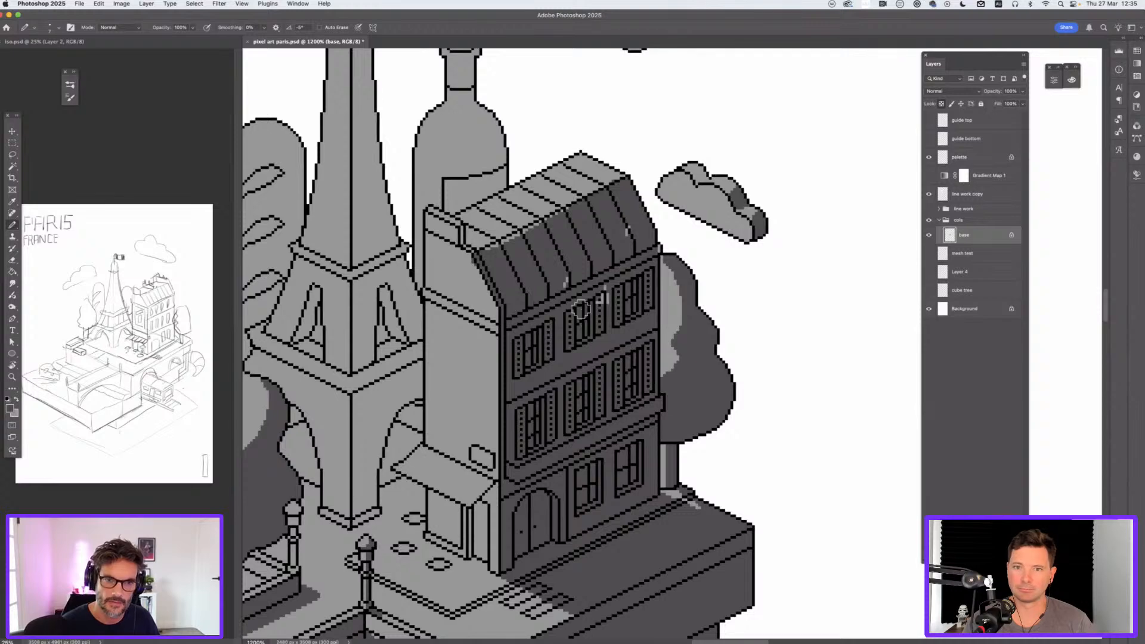
Step: Shade the right face of the Eiffel Tower in dark grey from its tip down to the front foot
{"action": "key", "text": "super+minus"}
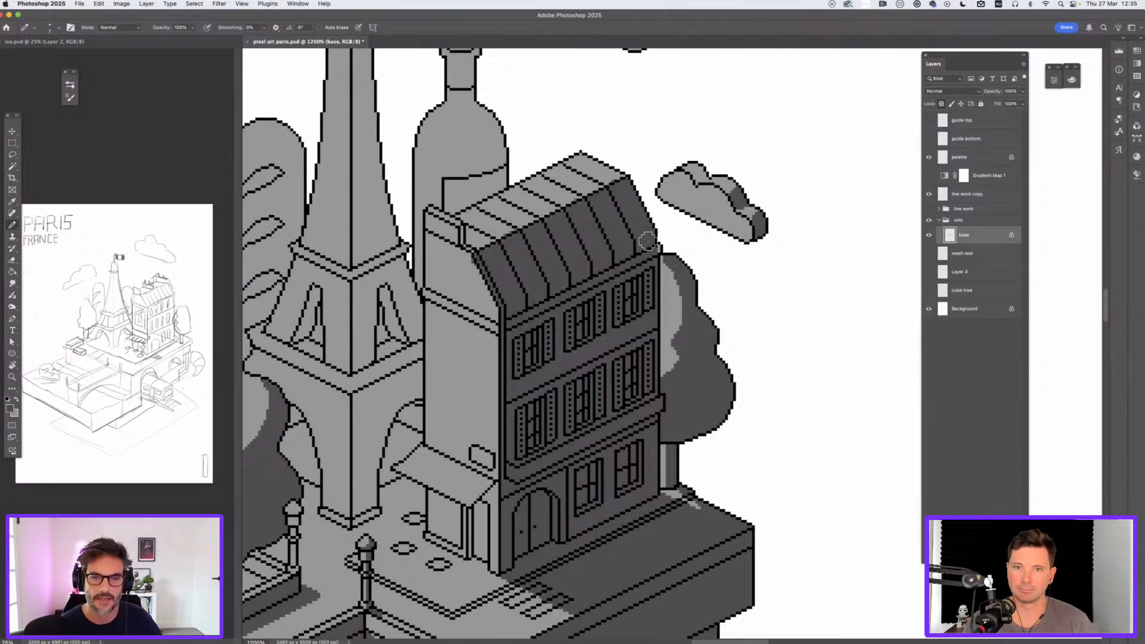
{"action": "key", "text": "super+minus"}
{"action": "key", "text": "super+minus"}
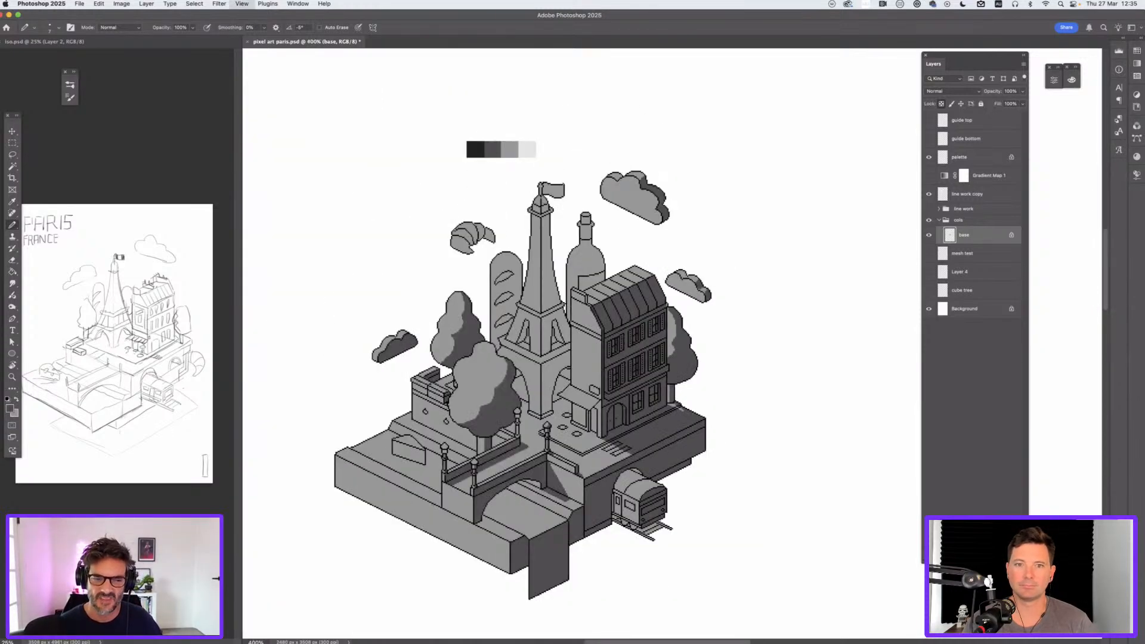
{"action": "key", "text": "super+plus"}
{"action": "key", "text": "super+plus"}
{"action": "key", "text": "super+plus"}
{"action": "key", "text": "super+plus"}
{"action": "scroll", "coordinate": [542, 349], "scroll_direction": "left", "scroll_amount": 5}
{"action": "scroll", "coordinate": [542, 349], "scroll_direction": "up", "scroll_amount": 2}
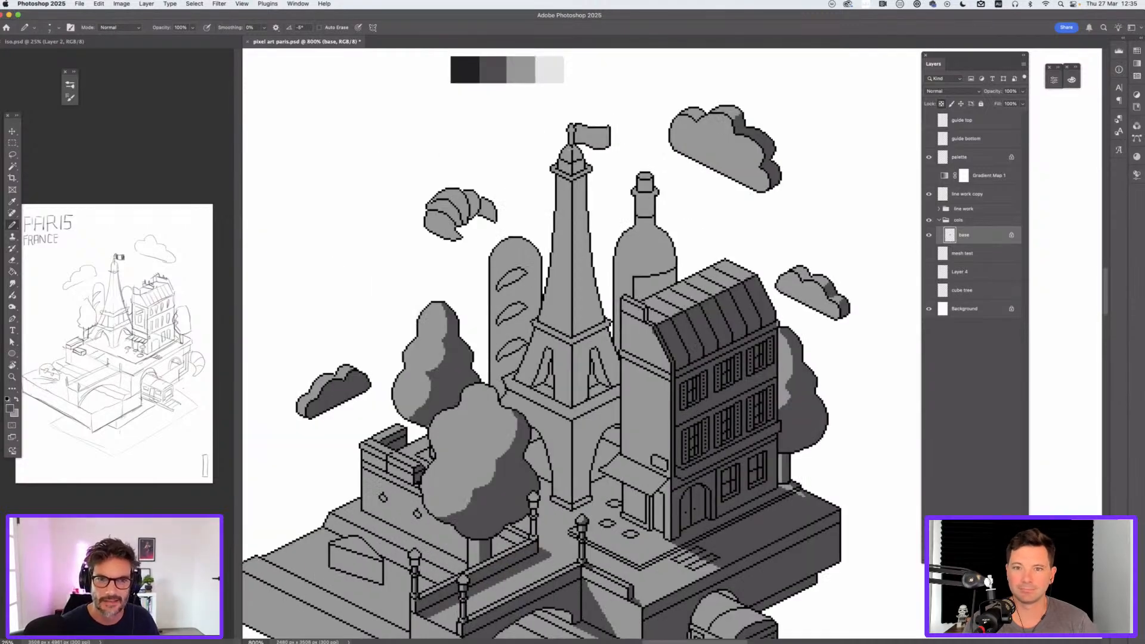
{"action": "left_click_drag", "start_coordinate": [577, 154], "coordinate": [580, 190]}
{"action": "mouse_move", "coordinate": [574, 149]}
{"action": "left_mouse_down"}
{"action": "mouse_move", "coordinate": [583, 297]}
{"action": "mouse_move", "coordinate": [603, 344]}
{"action": "mouse_move", "coordinate": [581, 350]}
{"action": "mouse_move", "coordinate": [579, 430]}
{"action": "left_mouse_up"}
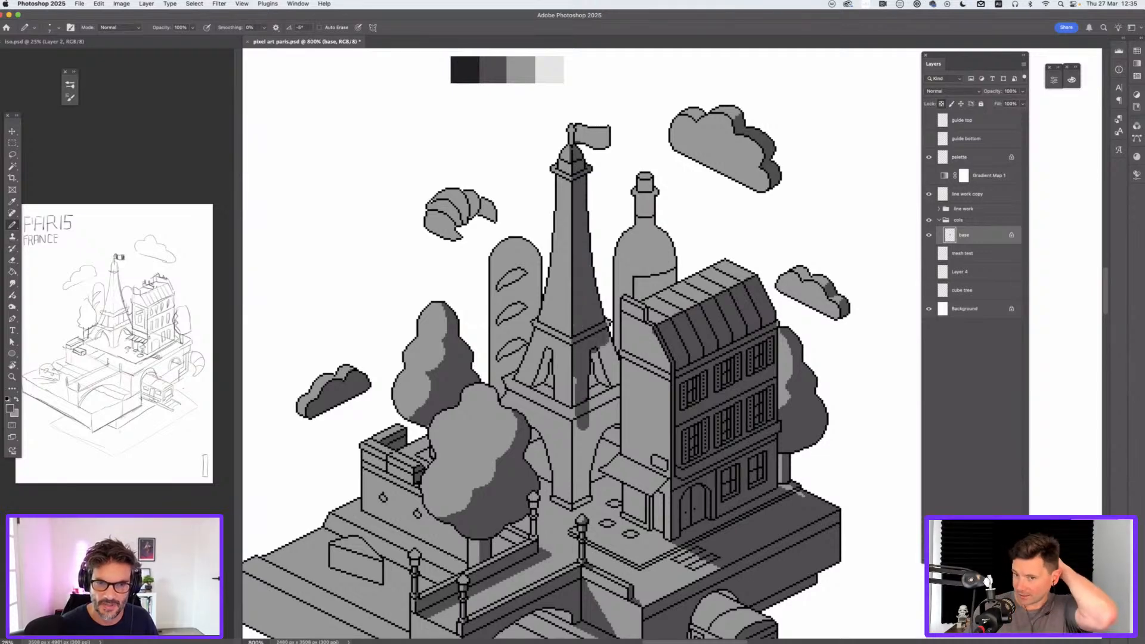
{"action": "left_click_drag", "start_coordinate": [575, 376], "coordinate": [581, 504]}
{"action": "left_click_drag", "start_coordinate": [590, 456], "coordinate": [590, 501]}
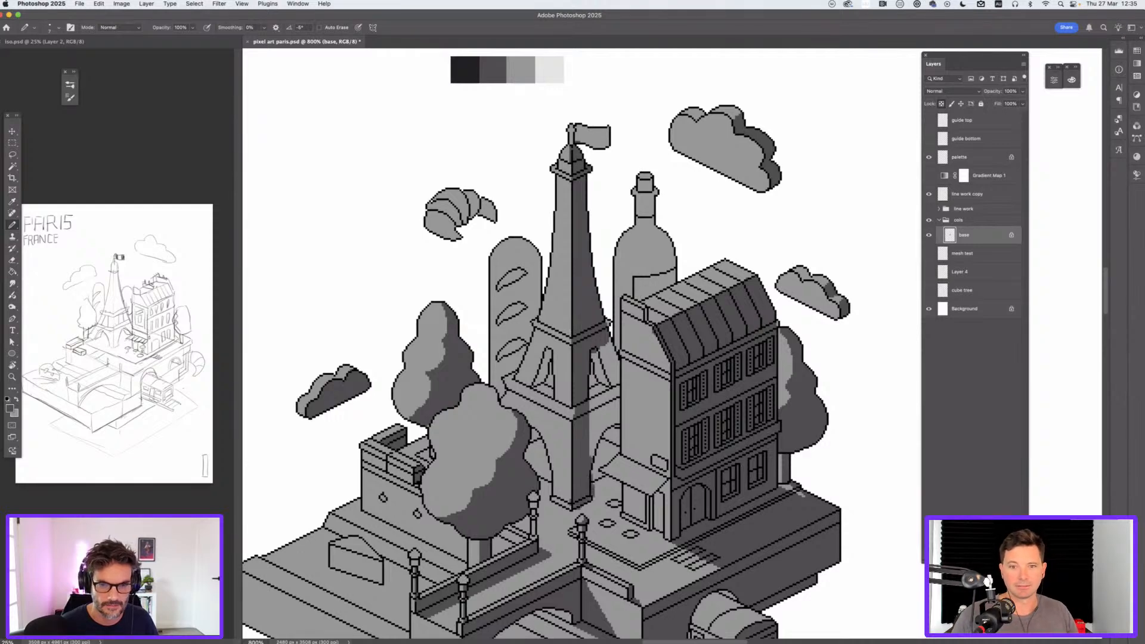
Step: Shade the rest of the tower's right side, covering the arch, the platform and the lattice section above it
{"action": "left_click_drag", "start_coordinate": [599, 408], "coordinate": [597, 480]}
{"action": "left_click_drag", "start_coordinate": [613, 399], "coordinate": [608, 456]}
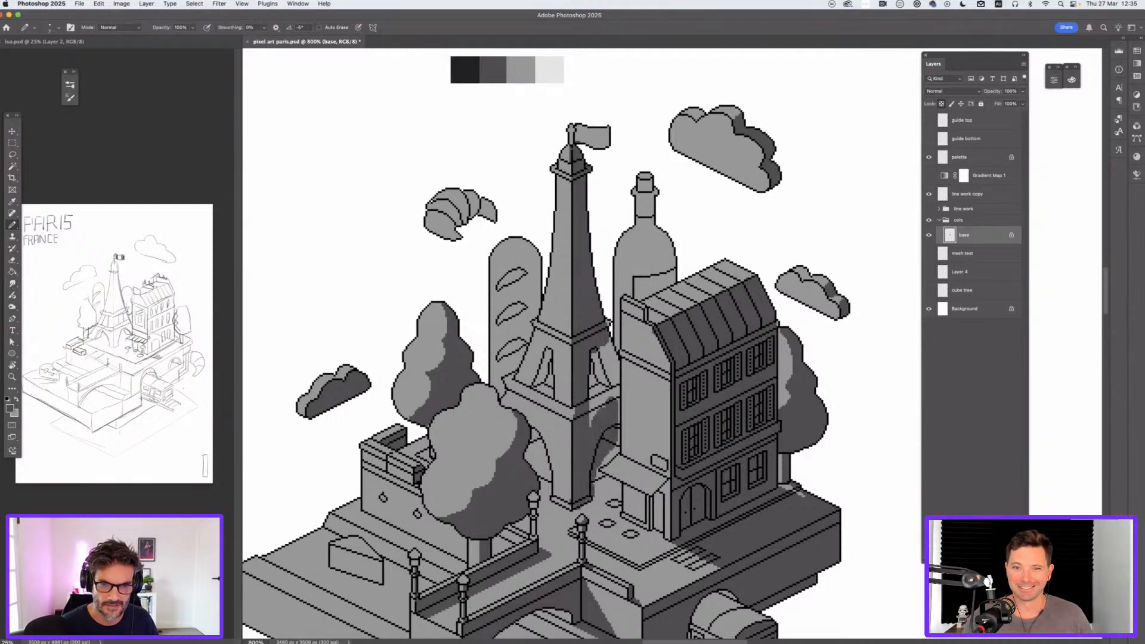
{"action": "left_click_drag", "start_coordinate": [614, 343], "coordinate": [605, 434]}
{"action": "left_click_drag", "start_coordinate": [605, 351], "coordinate": [592, 414]}
{"action": "left_click_drag", "start_coordinate": [592, 376], "coordinate": [590, 426]}
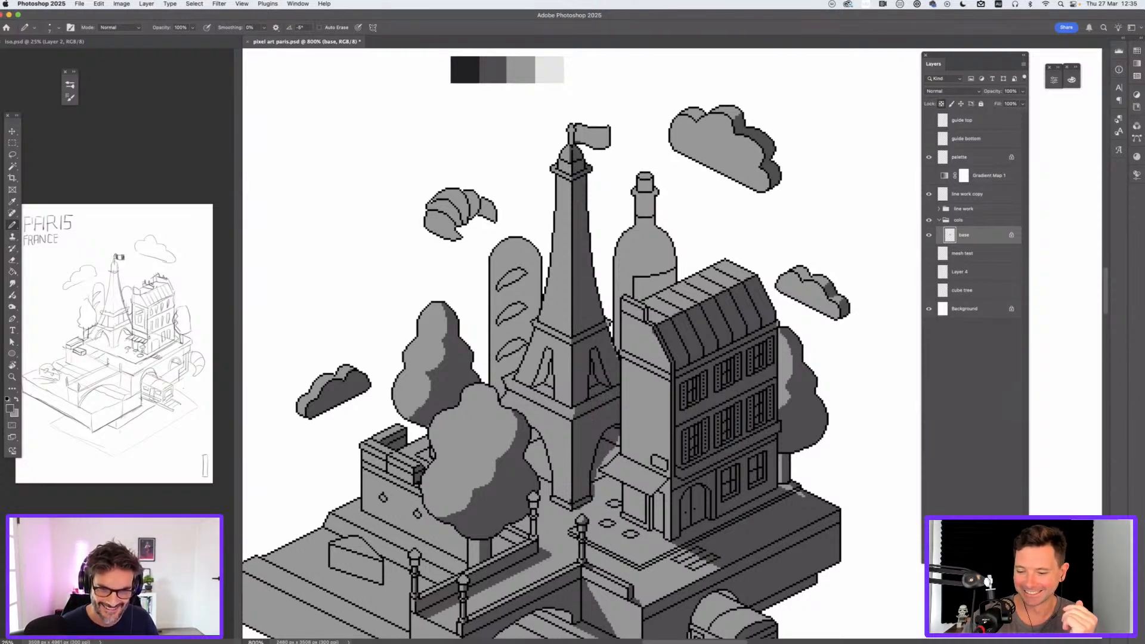
Step: Paint the tower's shadow on the ground beside its foot and darken the openings in the arch and left lattice
{"action": "left_click_drag", "start_coordinate": [615, 502], "coordinate": [585, 519]}
{"action": "left_click_drag", "start_coordinate": [623, 487], "coordinate": [589, 508]}
{"action": "left_click_drag", "start_coordinate": [619, 437], "coordinate": [597, 472]}
{"action": "mouse_move", "coordinate": [552, 350]}
{"action": "left_mouse_down"}
{"action": "mouse_move", "coordinate": [540, 390]}
{"action": "mouse_move", "coordinate": [559, 395]}
{"action": "left_mouse_up"}
Step: Shade the right sides of the bottle and the baguette, and the lower inner curve of the croissant
{"action": "left_click_drag", "start_coordinate": [645, 292], "coordinate": [650, 174]}
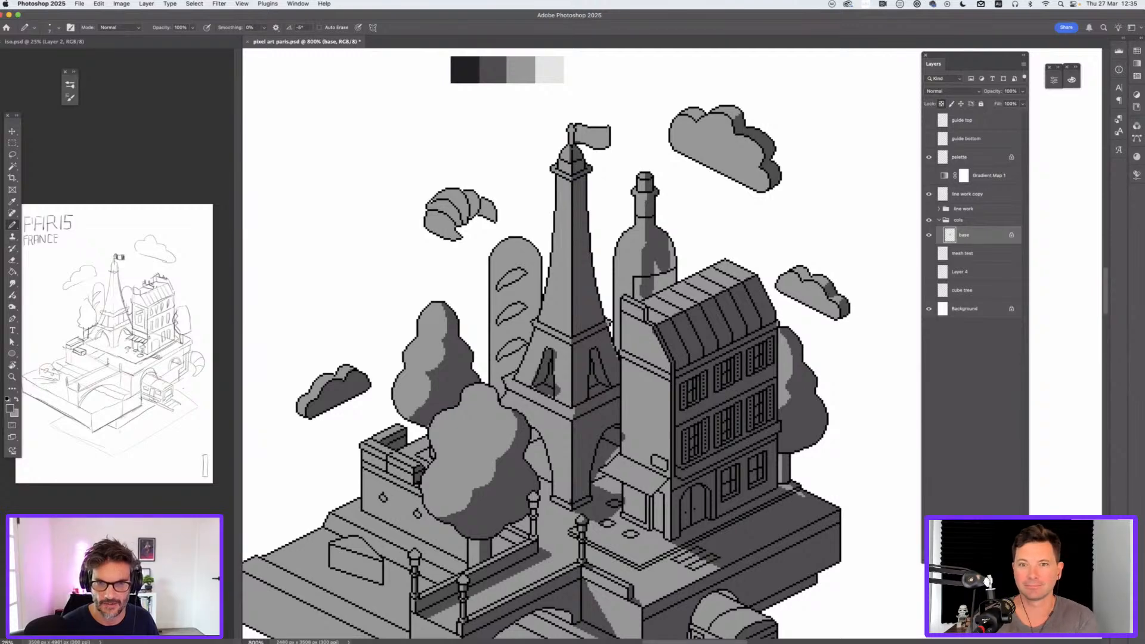
{"action": "left_click_drag", "start_coordinate": [673, 239], "coordinate": [656, 295]}
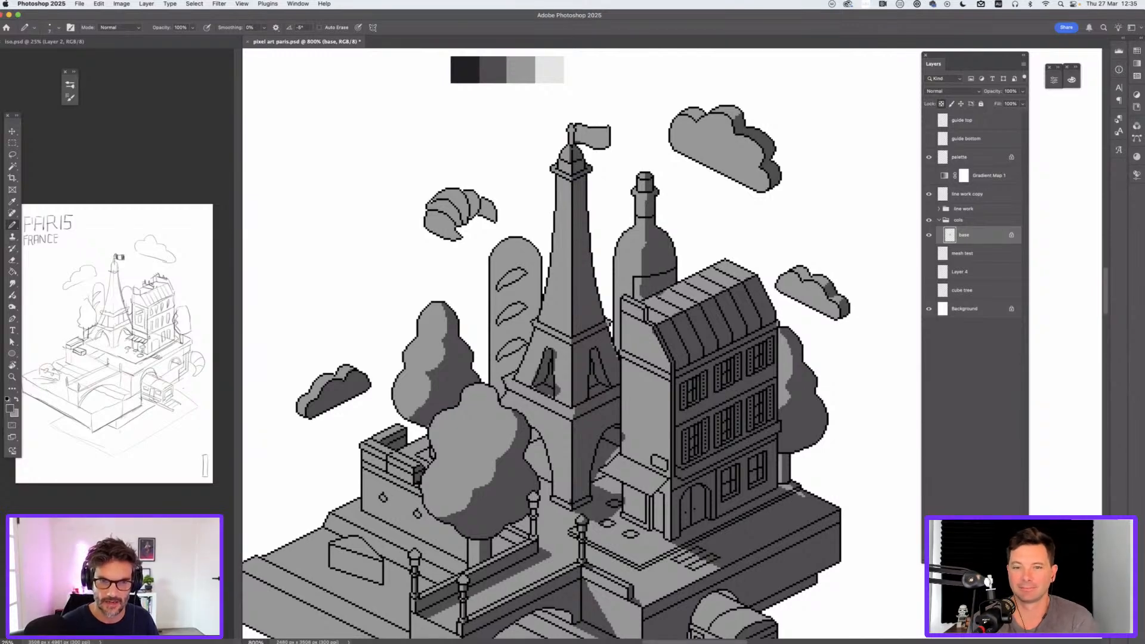
{"action": "left_click_drag", "start_coordinate": [530, 245], "coordinate": [530, 366]}
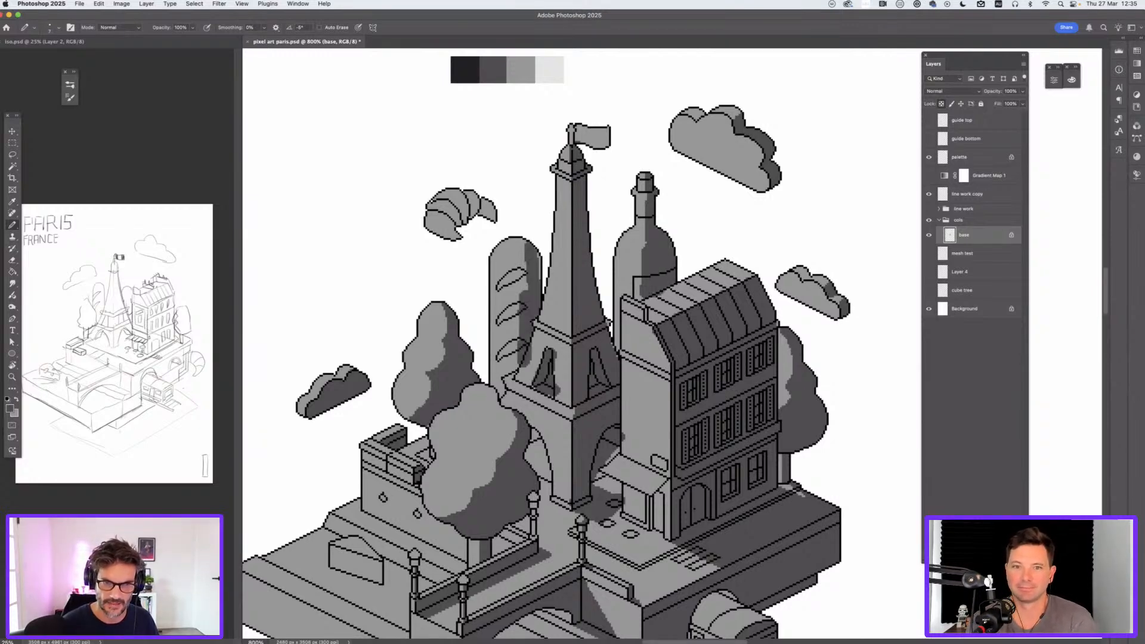
{"action": "left_click_drag", "start_coordinate": [523, 243], "coordinate": [522, 332]}
{"action": "left_click_drag", "start_coordinate": [450, 230], "coordinate": [492, 206]}
{"action": "left_click", "coordinate": [450, 236]}
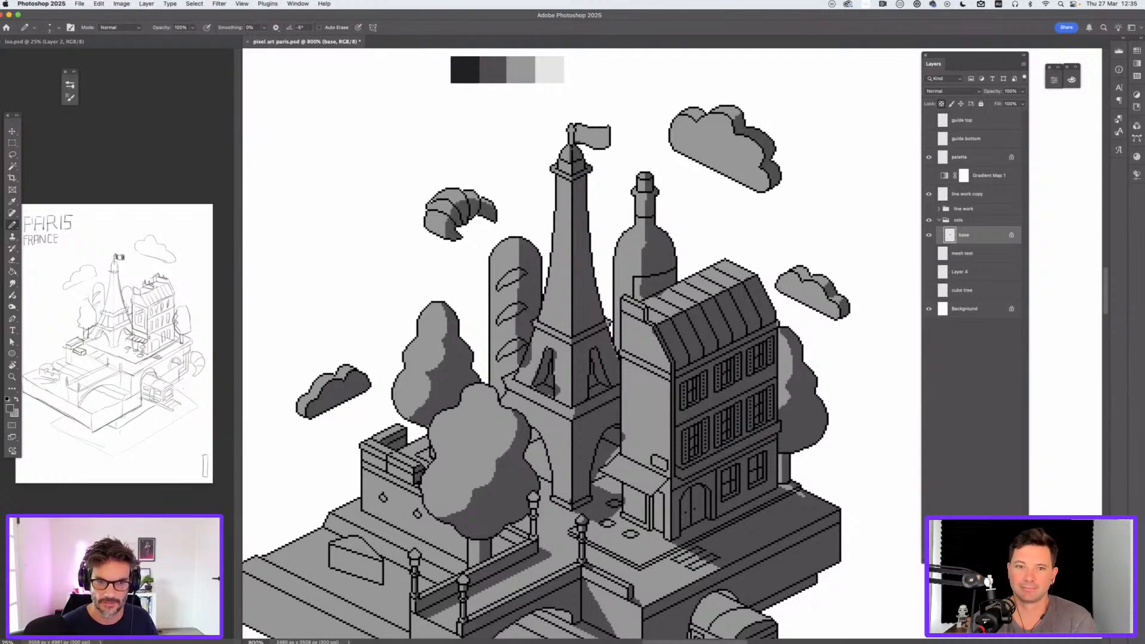
Step: Draw a dark shadow strip along the near edge of the canal, starting at the base of the bridge arch
{"action": "left_click_drag", "start_coordinate": [465, 382], "coordinate": [633, 242]}
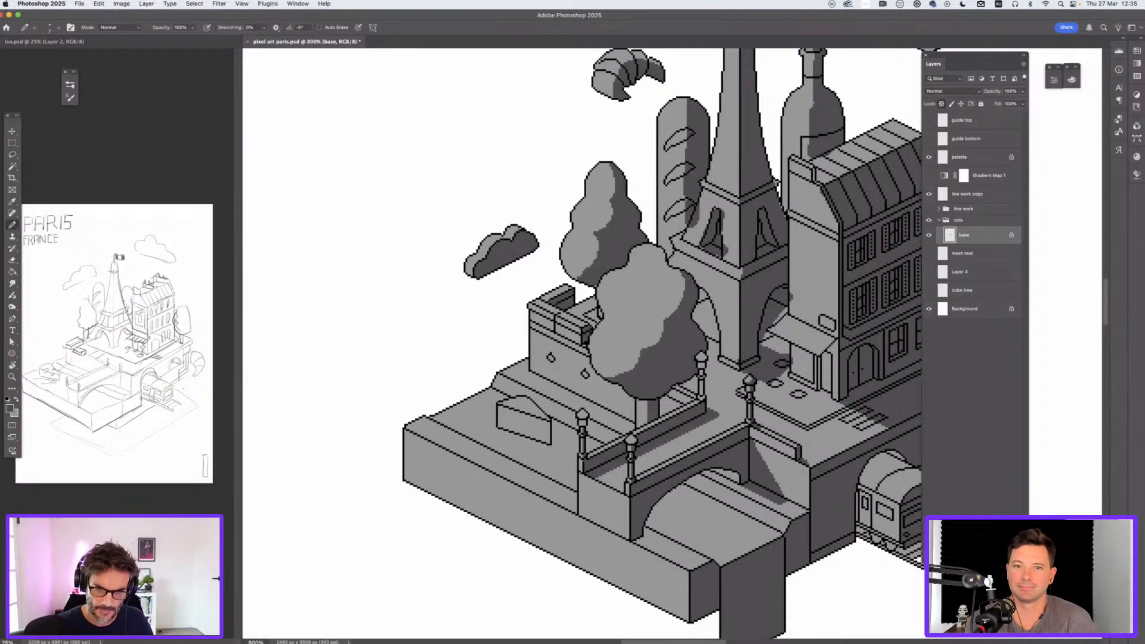
{"action": "left_click", "coordinate": [638, 541]}
{"action": "left_click", "coordinate": [693, 564], "text": "shift"}
{"action": "left_click_drag", "start_coordinate": [715, 477], "coordinate": [609, 459]}
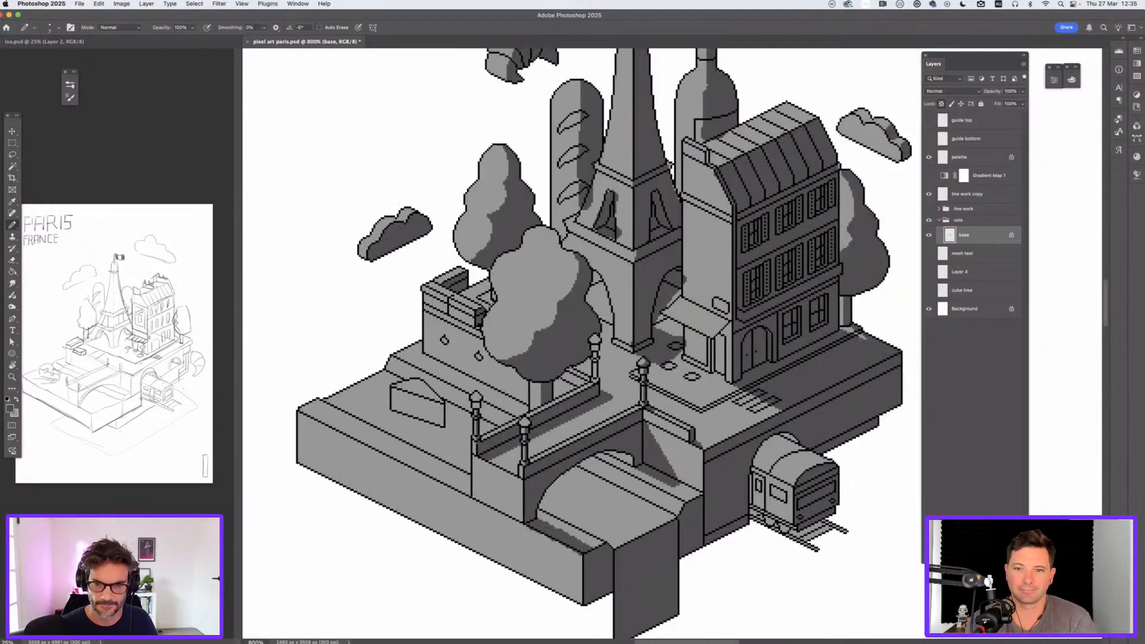
Step: Inspect the shaded scene as a whole at reduced magnification
{"action": "left_click_drag", "start_coordinate": [668, 429], "coordinate": [596, 419]}
{"action": "key", "text": "super+minus"}
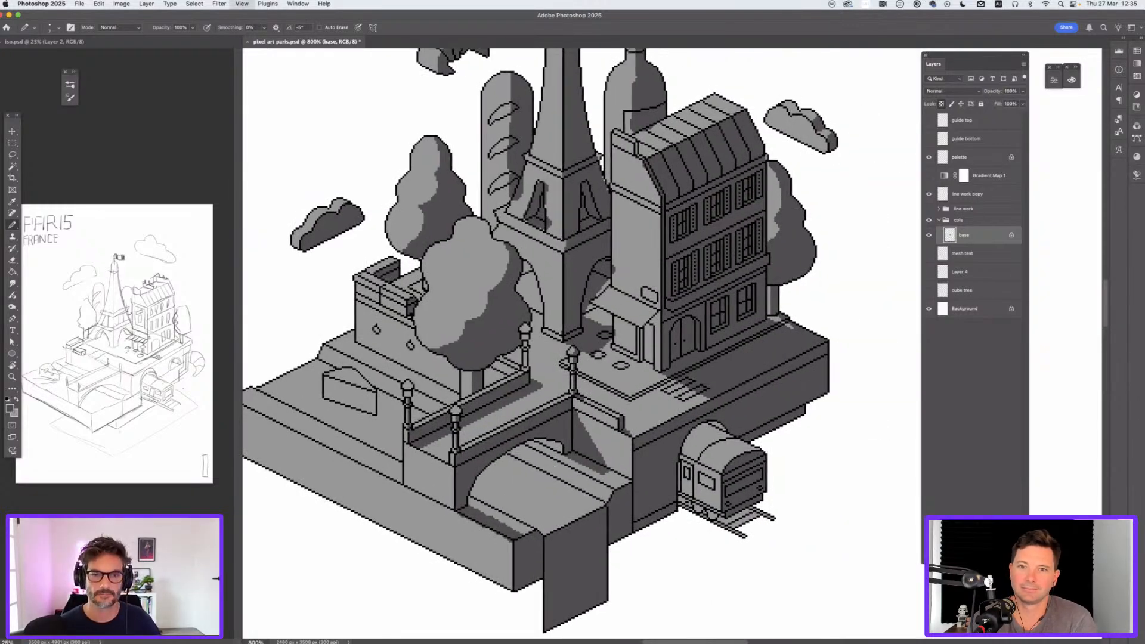
{"action": "key", "text": "super+minus"}
{"action": "key", "text": "super+minus"}
{"action": "key", "text": "super+minus"}
{"action": "key", "text": "super+minus"}
{"action": "key", "text": "super+minus"}
{"action": "key", "text": "super+plus"}
{"action": "key", "text": "super+plus"}
{"action": "key", "text": "super+plus"}
{"action": "key", "text": "super+plus"}
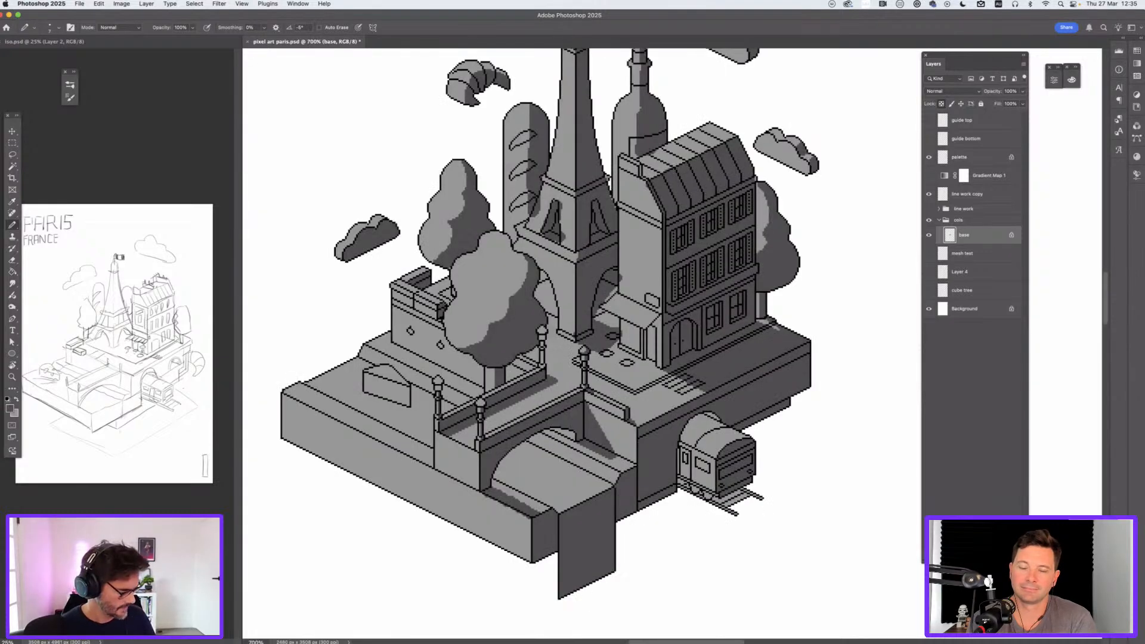
Step: Sample the darkest swatch from the palette and paint the tunnel opening behind the train with it
{"action": "key", "text": "x"}
{"action": "left_click_drag", "start_coordinate": [572, 322], "coordinate": [603, 392]}
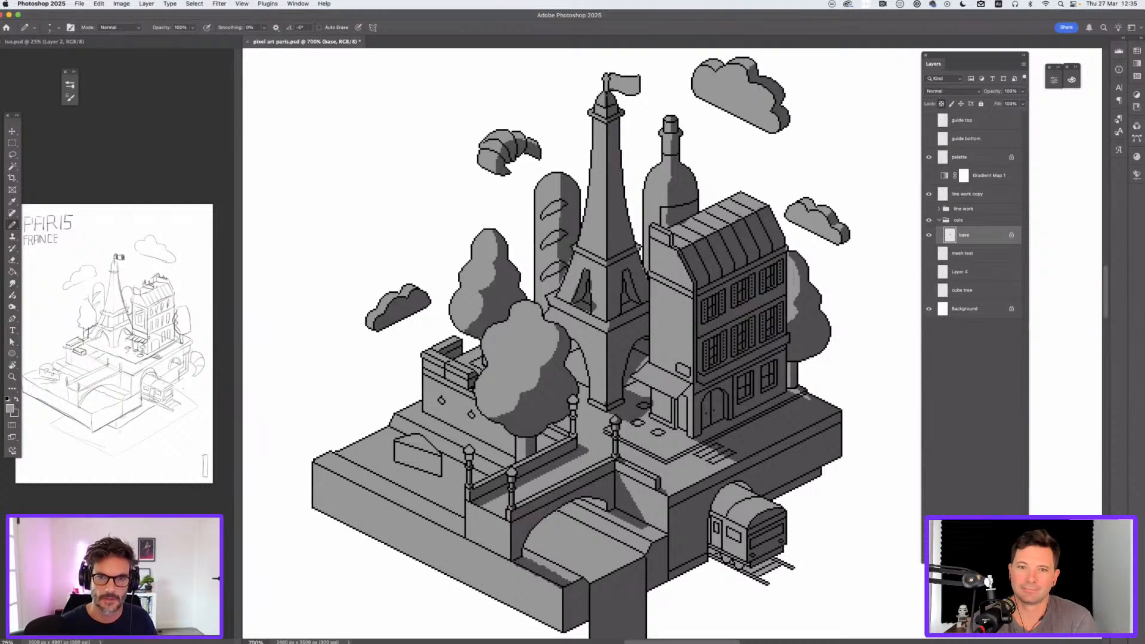
{"action": "scroll", "coordinate": [582, 343], "scroll_direction": "up", "scroll_amount": 5}
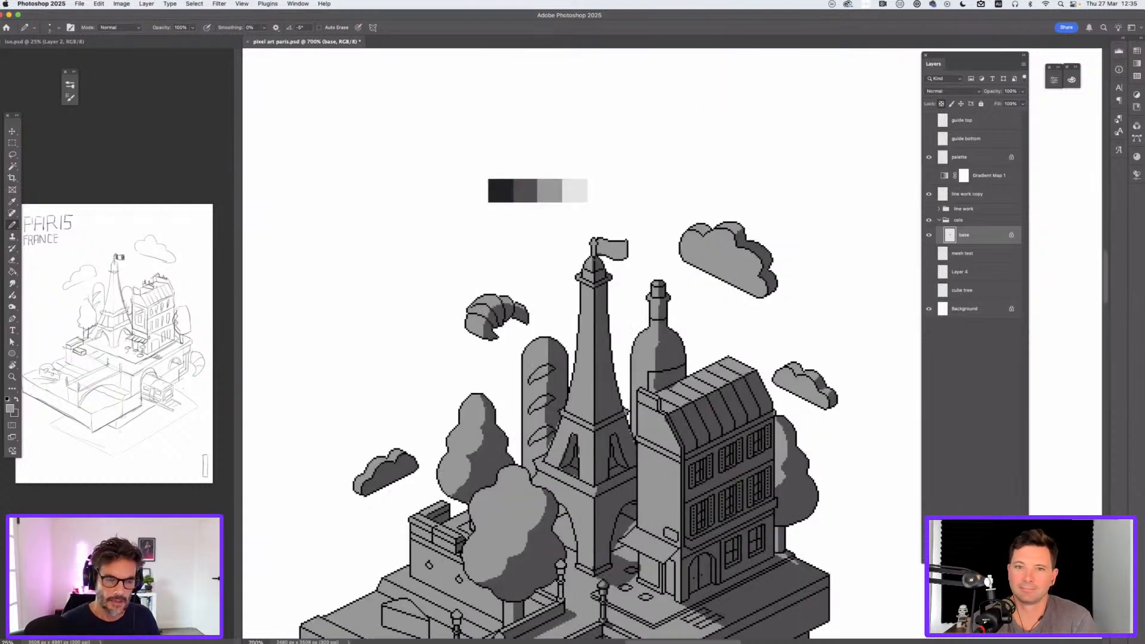
{"action": "key", "text": "i"}
{"action": "left_click", "coordinate": [500, 191]}
{"action": "scroll", "coordinate": [582, 343], "scroll_direction": "down", "scroll_amount": 6}
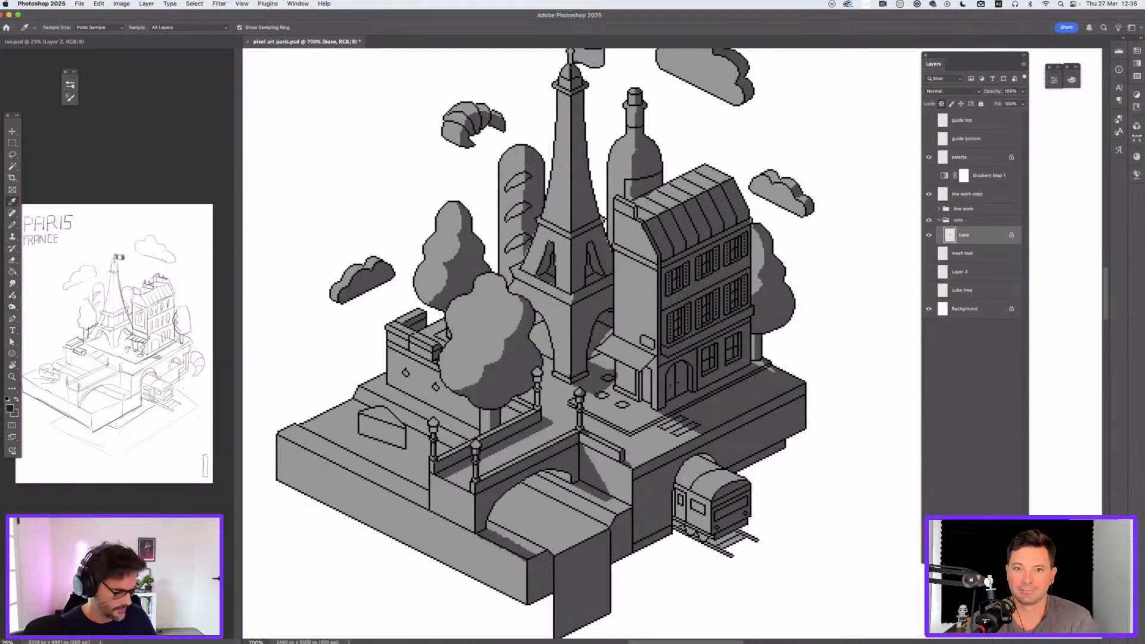
{"action": "key", "text": "b"}
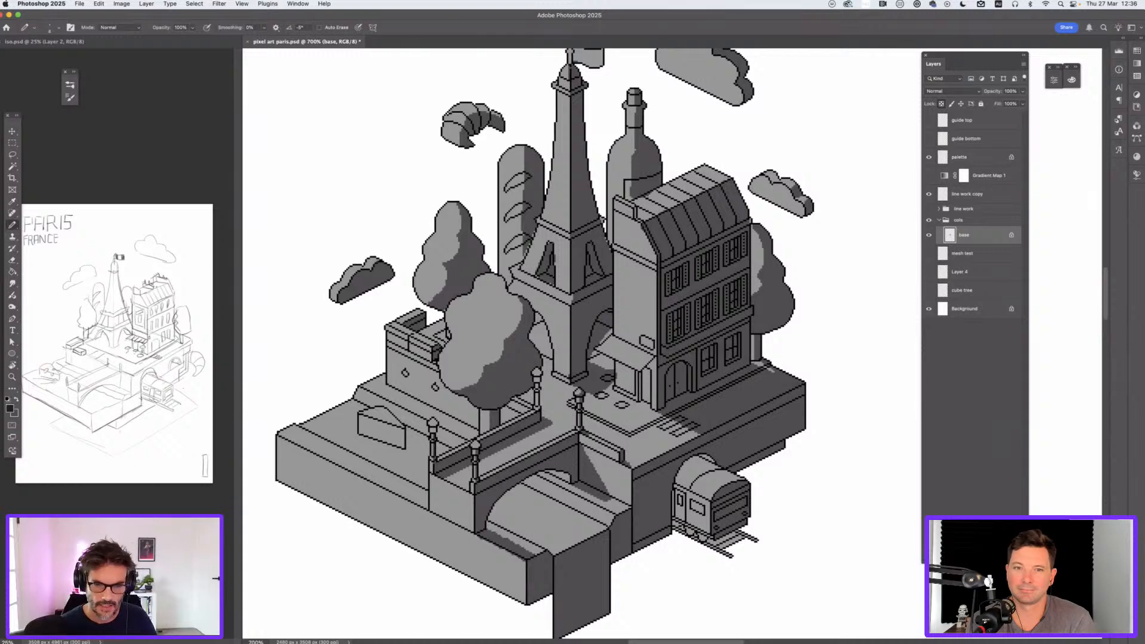
{"action": "key", "text": "super+plus"}
{"action": "scroll", "coordinate": [672, 344], "scroll_direction": "down", "scroll_amount": 4}
{"action": "mouse_move", "coordinate": [662, 332]}
{"action": "left_mouse_down"}
{"action": "mouse_move", "coordinate": [675, 341]}
{"action": "mouse_move", "coordinate": [649, 339]}
{"action": "mouse_move", "coordinate": [630, 366]}
{"action": "mouse_move", "coordinate": [659, 340]}
{"action": "left_mouse_up"}
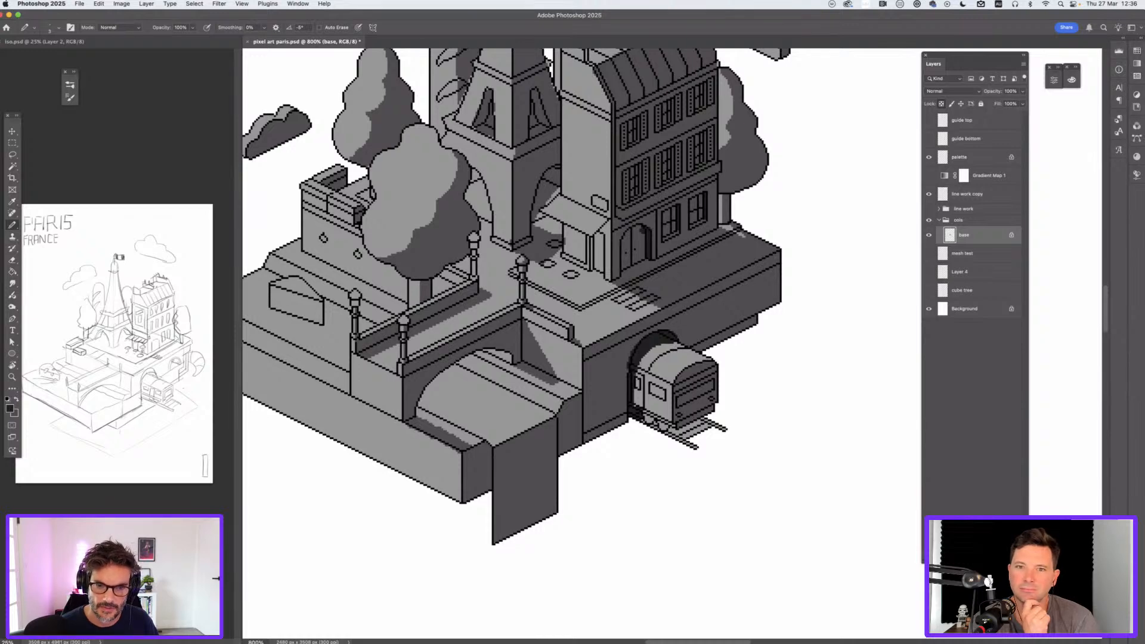
Step: Paint near-black shading on the train tracks, the underside of the base ledge and the lower edge of the tree behind the building
{"action": "mouse_move", "coordinate": [644, 417]}
{"action": "left_mouse_down"}
{"action": "mouse_move", "coordinate": [677, 435]}
{"action": "mouse_move", "coordinate": [720, 428]}
{"action": "left_mouse_up"}
{"action": "left_click_drag", "start_coordinate": [756, 318], "coordinate": [695, 350]}
{"action": "left_click_drag", "start_coordinate": [765, 149], "coordinate": [720, 190]}
{"action": "mouse_move", "coordinate": [760, 137]}
{"action": "left_mouse_down"}
{"action": "mouse_move", "coordinate": [721, 184]}
{"action": "mouse_move", "coordinate": [747, 185]}
{"action": "mouse_move", "coordinate": [729, 224]}
{"action": "left_mouse_up"}
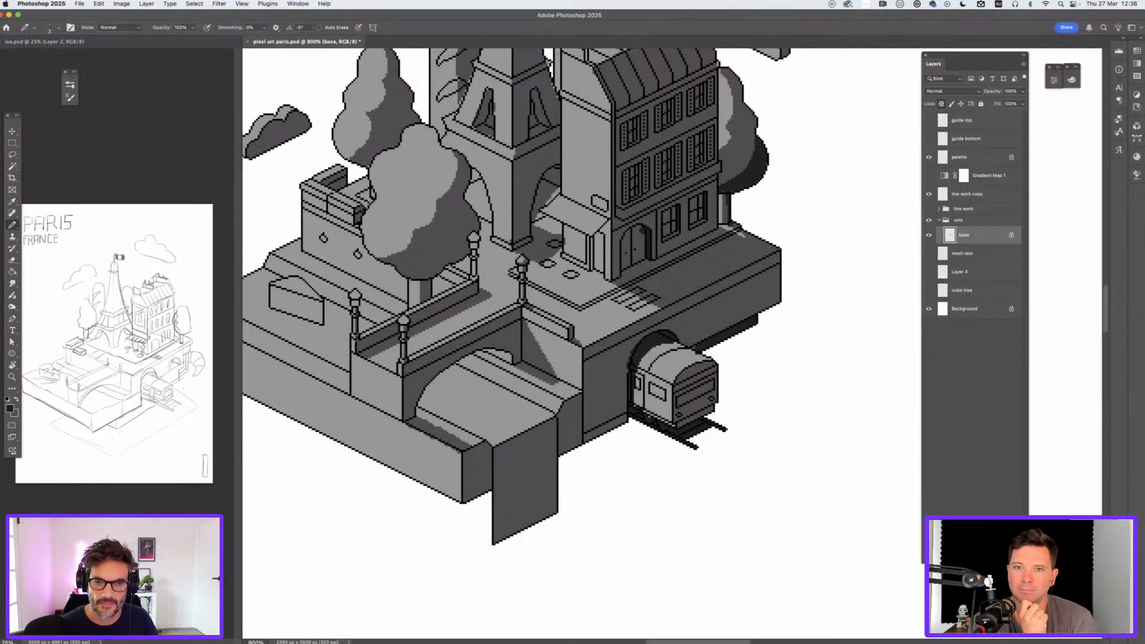
Step: Paint the bridge's curved dark-grey shadow across the canal and darken the inside of the bridge arch with near-black
{"action": "scroll", "coordinate": [582, 303], "scroll_direction": "left", "scroll_amount": 5}
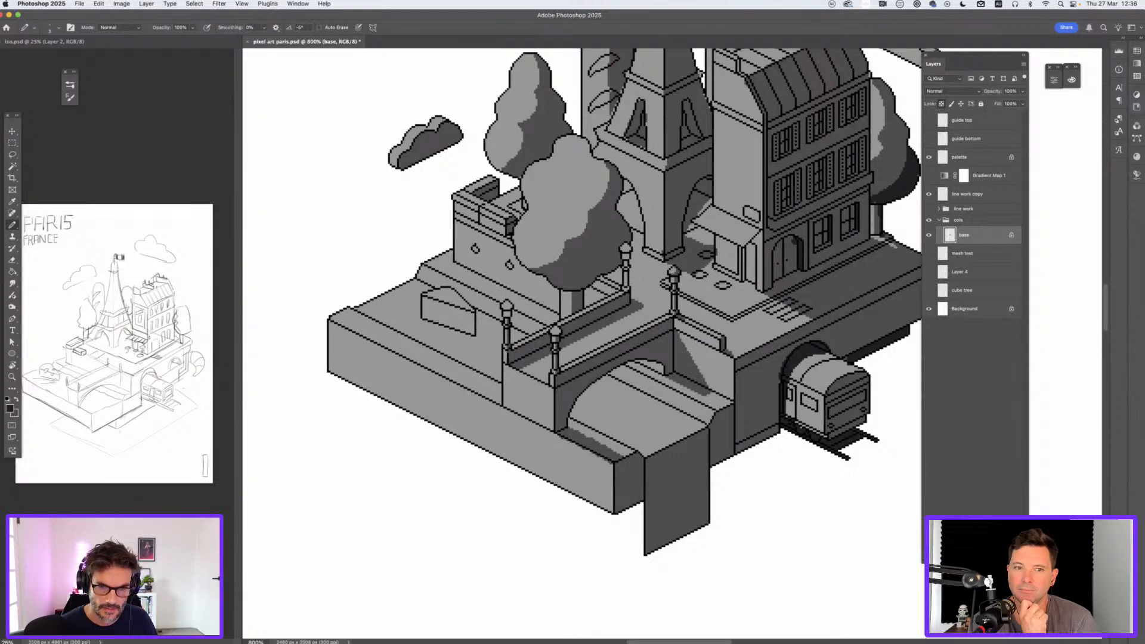
{"action": "key", "text": "x"}
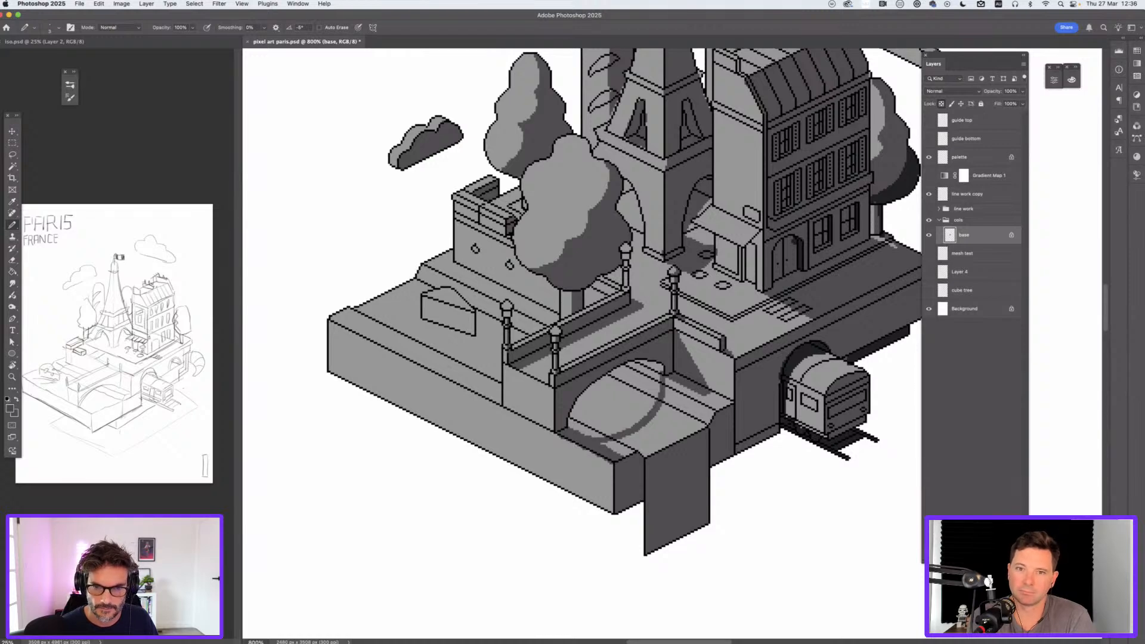
{"action": "left_click_drag", "start_coordinate": [668, 383], "coordinate": [678, 394]}
{"action": "left_click_drag", "start_coordinate": [620, 444], "coordinate": [680, 411]}
{"action": "left_click_drag", "start_coordinate": [632, 444], "coordinate": [703, 396]}
{"action": "left_click_drag", "start_coordinate": [616, 453], "coordinate": [656, 435]}
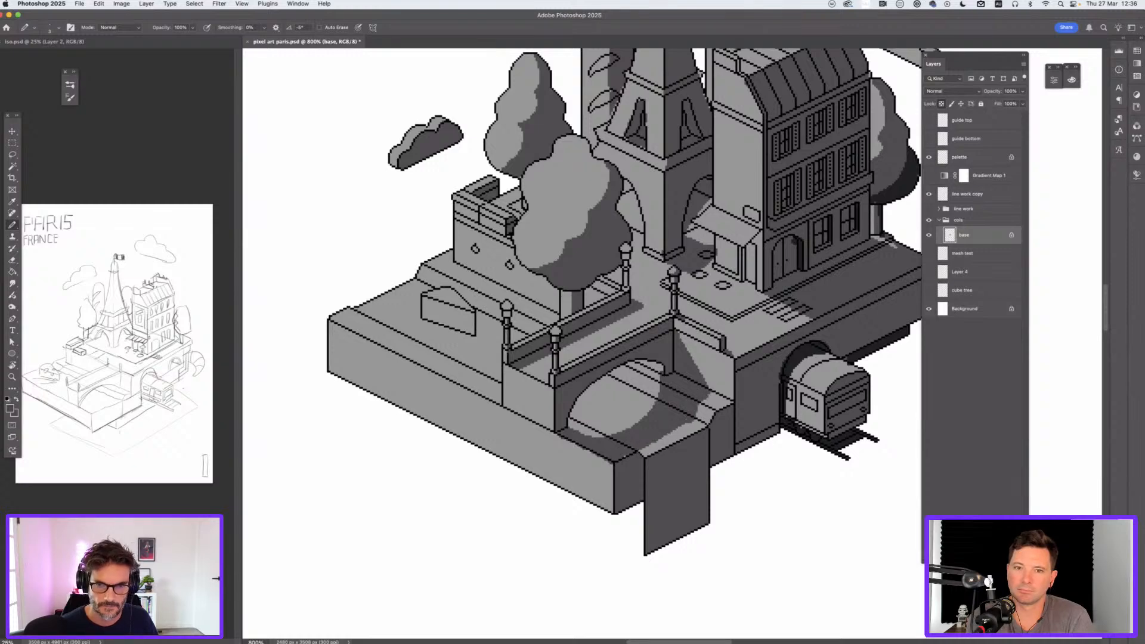
{"action": "key", "text": "x"}
{"action": "left_click_drag", "start_coordinate": [638, 361], "coordinate": [661, 371]}
Step: Add near-black shading to the trunk and lower right side of the front tree, and to the right side of the tree behind it
{"action": "left_click_drag", "start_coordinate": [572, 277], "coordinate": [577, 312]}
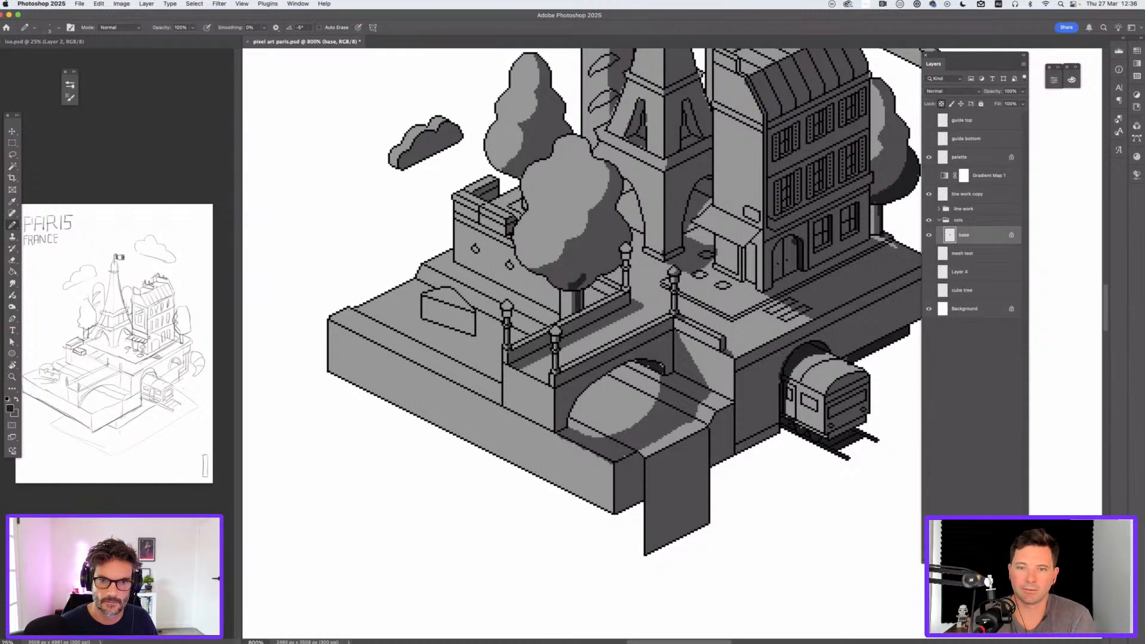
{"action": "left_click_drag", "start_coordinate": [618, 230], "coordinate": [587, 280]}
{"action": "mouse_move", "coordinate": [625, 204]}
{"action": "left_mouse_down"}
{"action": "mouse_move", "coordinate": [614, 267]}
{"action": "mouse_move", "coordinate": [626, 248]}
{"action": "left_mouse_up"}
{"action": "left_click_drag", "start_coordinate": [617, 179], "coordinate": [570, 285]}
{"action": "left_click_drag", "start_coordinate": [512, 220], "coordinate": [512, 232]}
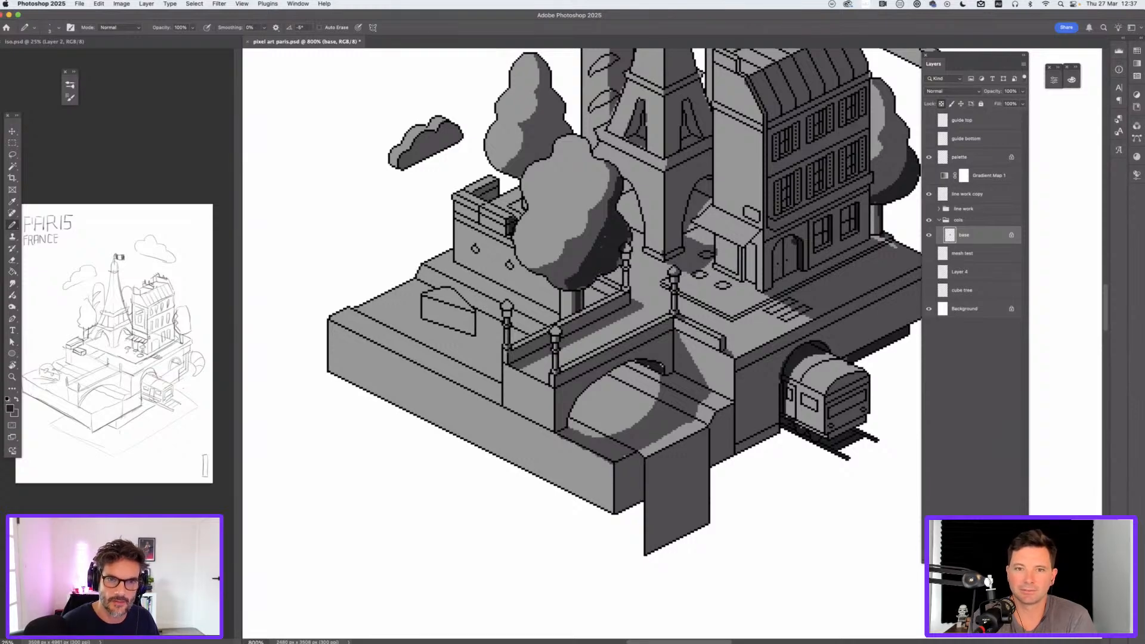
{"action": "left_click_drag", "start_coordinate": [551, 140], "coordinate": [511, 174]}
{"action": "mouse_move", "coordinate": [562, 100]}
{"action": "left_mouse_down"}
{"action": "mouse_move", "coordinate": [548, 147]}
{"action": "mouse_move", "coordinate": [568, 134]}
{"action": "left_mouse_up"}
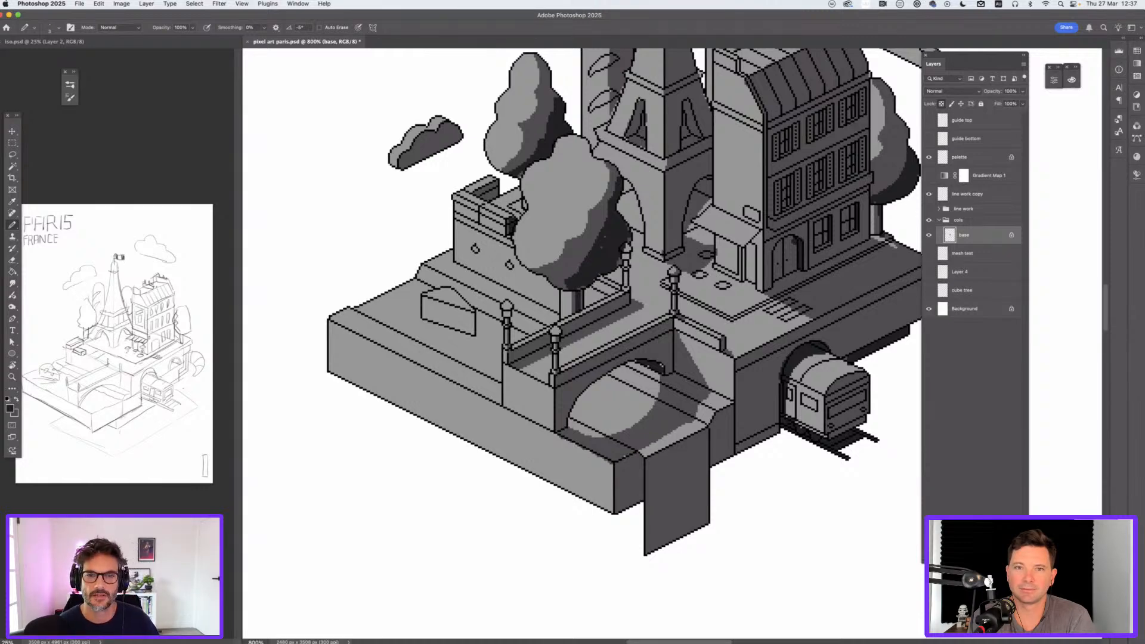
Step: Add near-black core shadows to the bottle's right side, the large cloud's right end and the croissant's inner curve
{"action": "key", "text": "super+minus"}
{"action": "key", "text": "super+minus"}
{"action": "key", "text": "super+minus"}
{"action": "key", "text": "super+minus"}
{"action": "key", "text": "super+minus"}
{"action": "key", "text": "super+plus"}
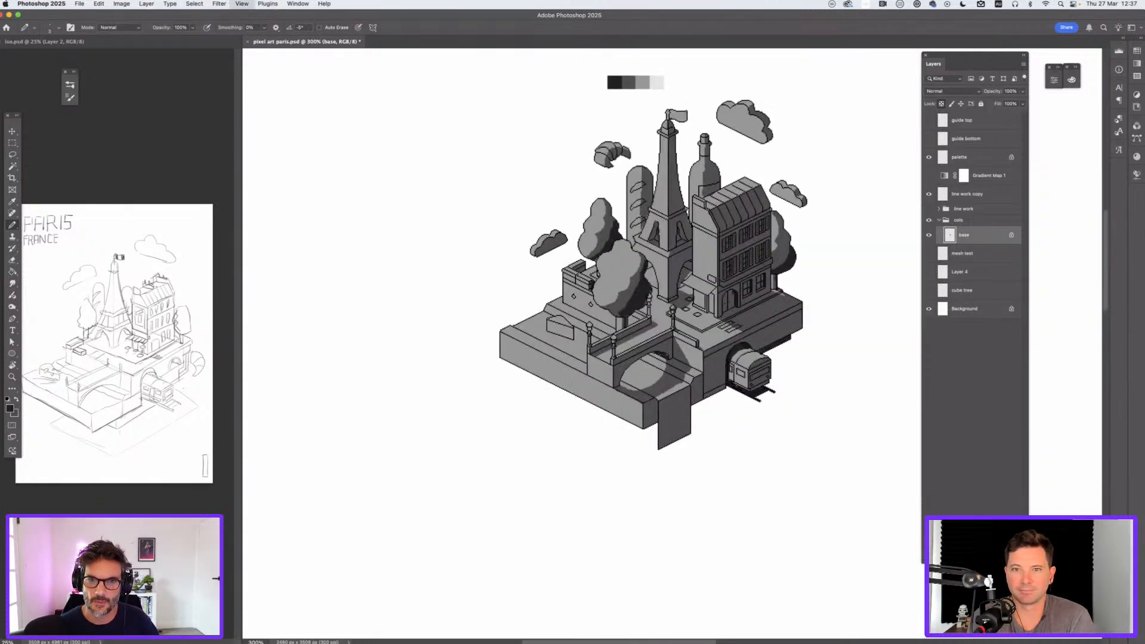
{"action": "key", "text": "super+plus"}
{"action": "key", "text": "super+plus"}
{"action": "key", "text": "super+plus"}
{"action": "left_click_drag", "start_coordinate": [641, 269], "coordinate": [613, 375]}
{"action": "left_click_drag", "start_coordinate": [704, 192], "coordinate": [707, 223]}
{"action": "left_click_drag", "start_coordinate": [703, 182], "coordinate": [710, 226]}
{"action": "left_click_drag", "start_coordinate": [701, 174], "coordinate": [703, 225]}
{"action": "left_click_drag", "start_coordinate": [779, 116], "coordinate": [791, 147]}
{"action": "left_click_drag", "start_coordinate": [755, 96], "coordinate": [765, 110]}
{"action": "key", "text": "super+z"}
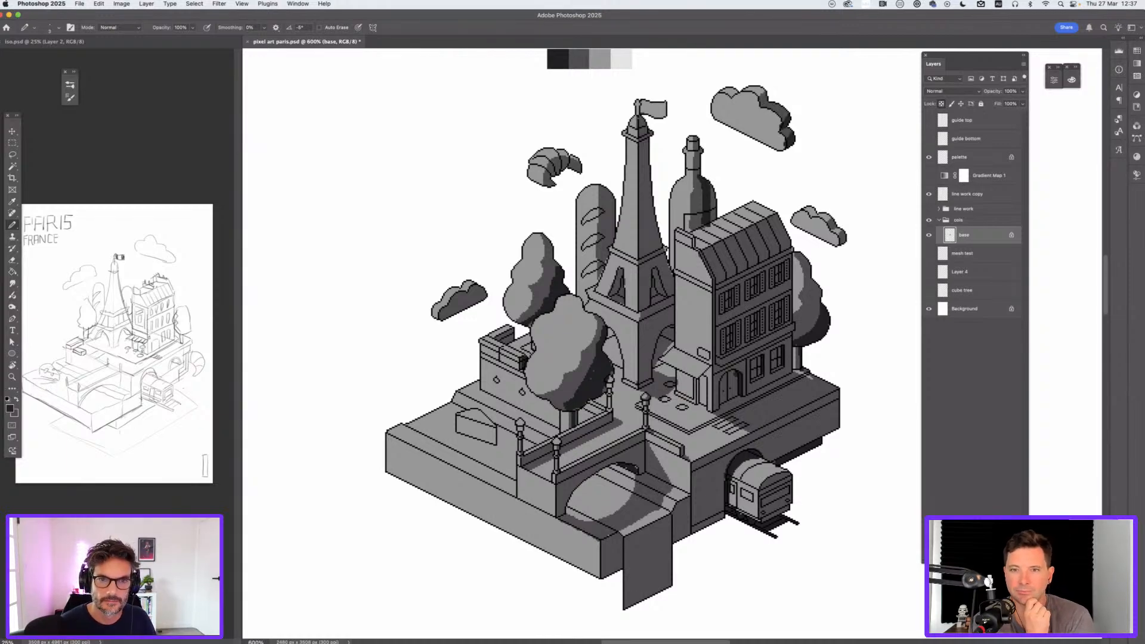
{"action": "left_click_drag", "start_coordinate": [552, 175], "coordinate": [577, 171]}
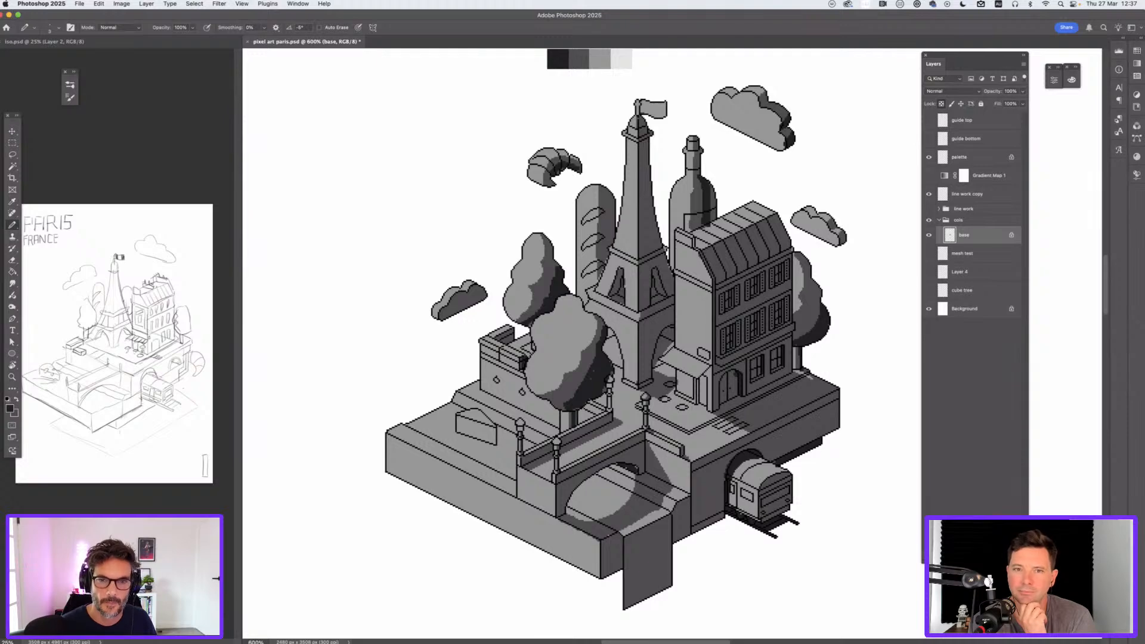
Step: Deepen the tower's lattice opening and the undersides of its platforms with near-black, and darken the inside of the low building's parapet
{"action": "left_click_drag", "start_coordinate": [654, 269], "coordinate": [664, 304]}
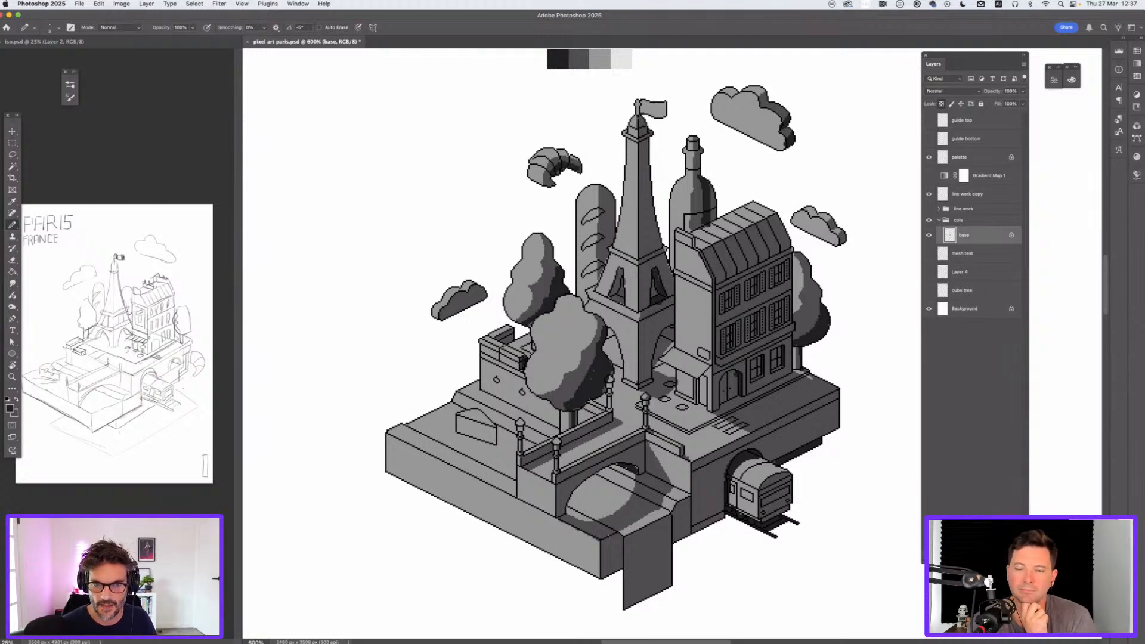
{"action": "left_click_drag", "start_coordinate": [614, 272], "coordinate": [619, 293]}
{"action": "key", "text": "super+z"}
{"action": "left_click_drag", "start_coordinate": [640, 322], "coordinate": [676, 301]}
{"action": "left_click_drag", "start_coordinate": [640, 265], "coordinate": [664, 253]}
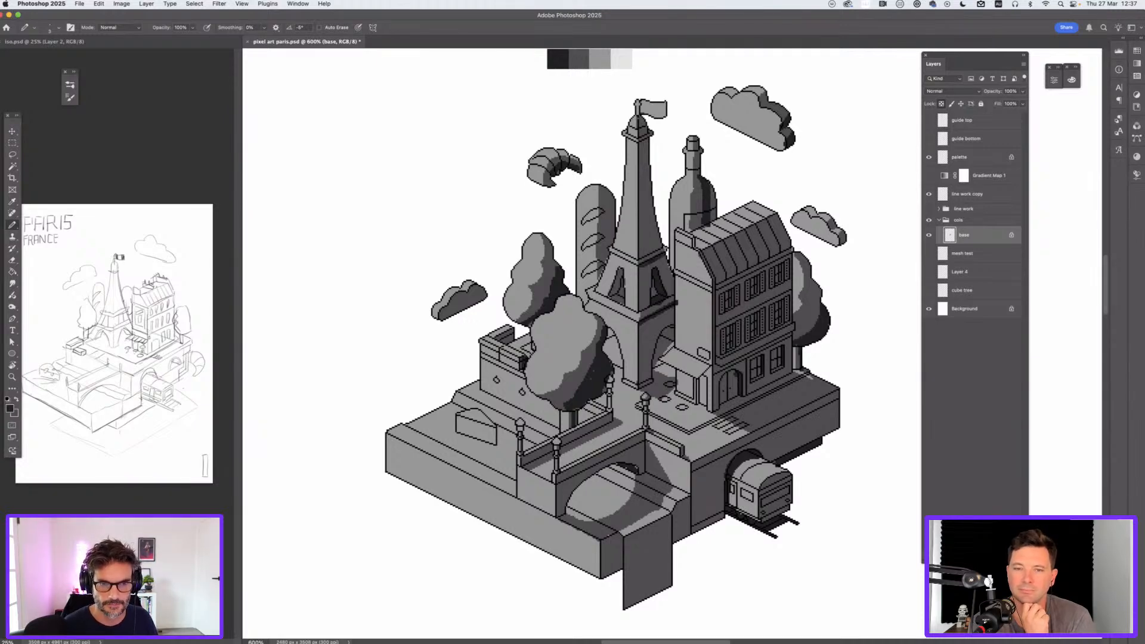
{"action": "left_click_drag", "start_coordinate": [499, 342], "coordinate": [506, 336]}
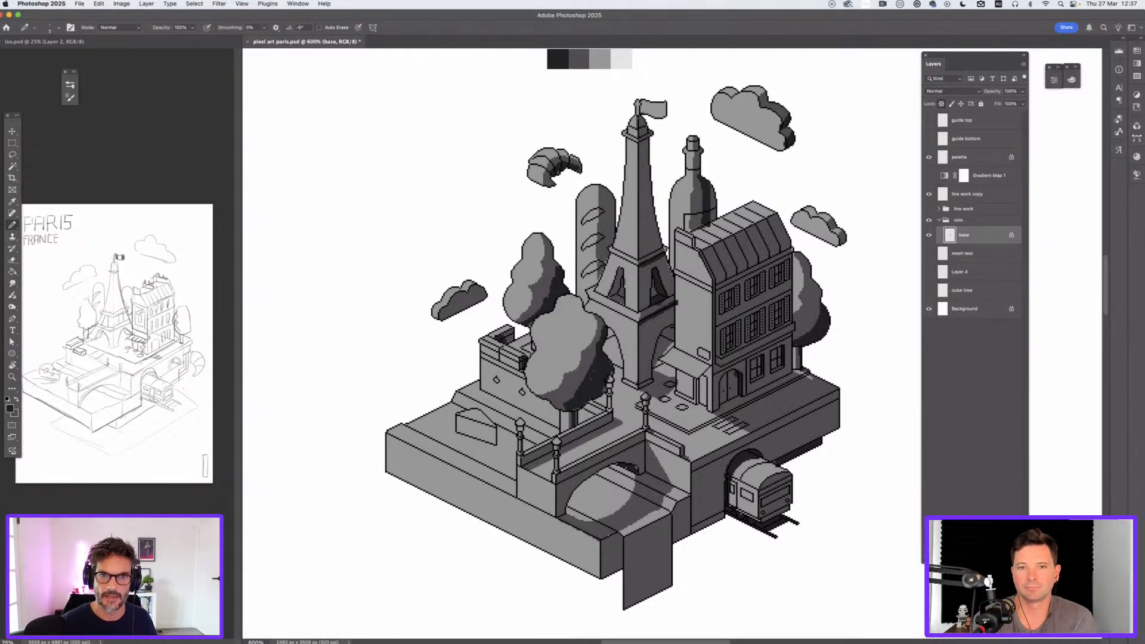
Step: Switch to the lightest grey and paint highlights on the tall building's left wall edge and the flat top of its roof
{"action": "key", "text": "x"}
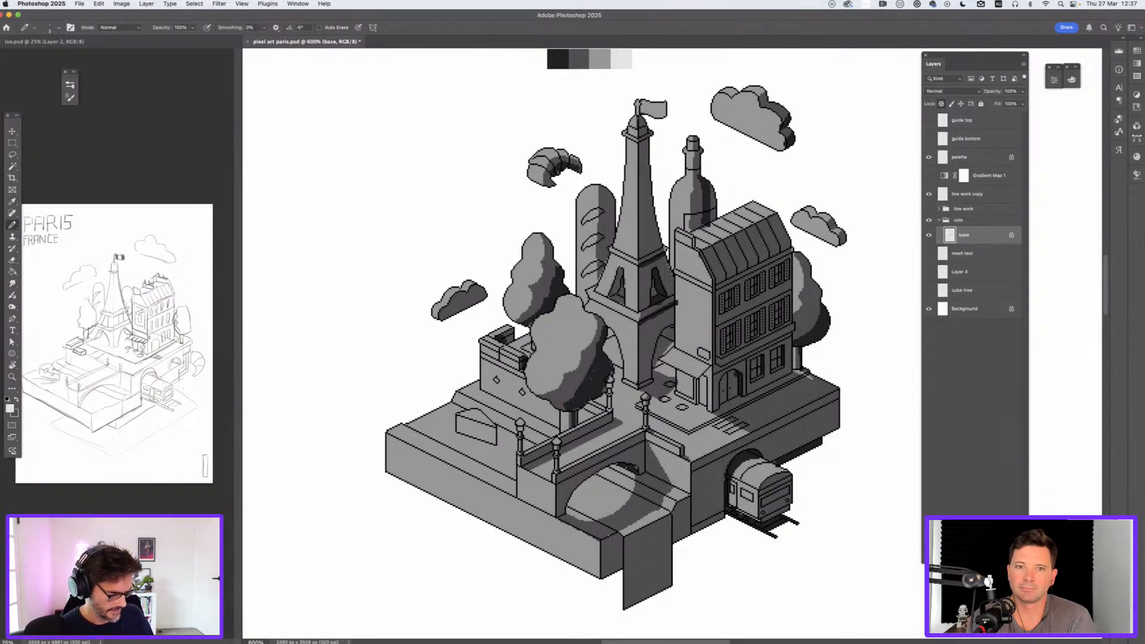
{"action": "key", "text": "x"}
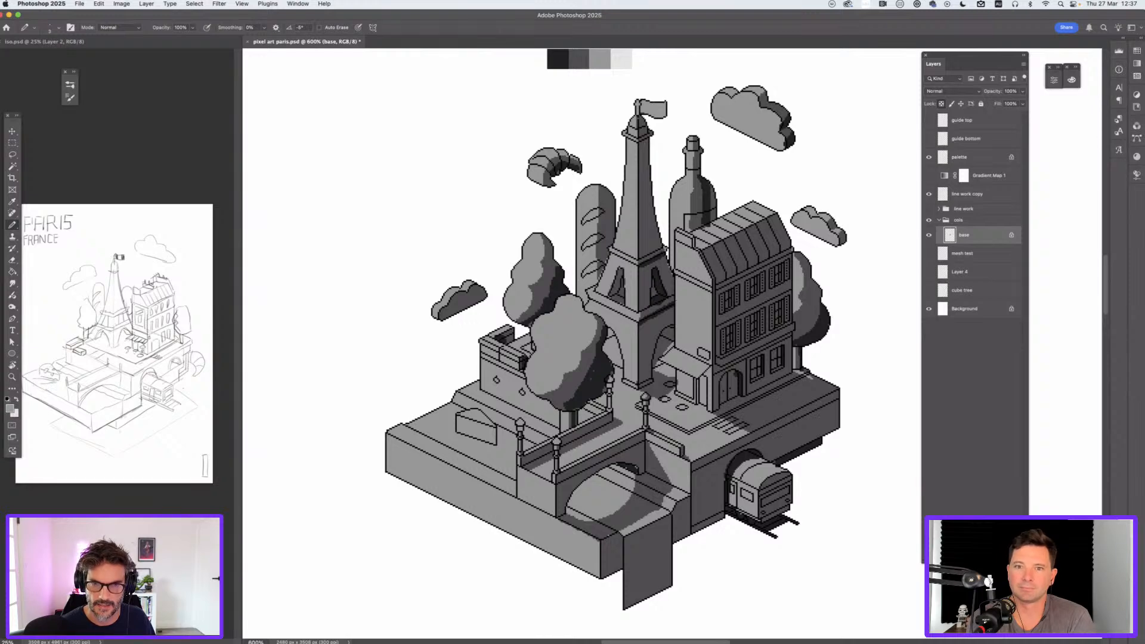
{"action": "key", "text": "x"}
{"action": "left_click_drag", "start_coordinate": [676, 242], "coordinate": [677, 349]}
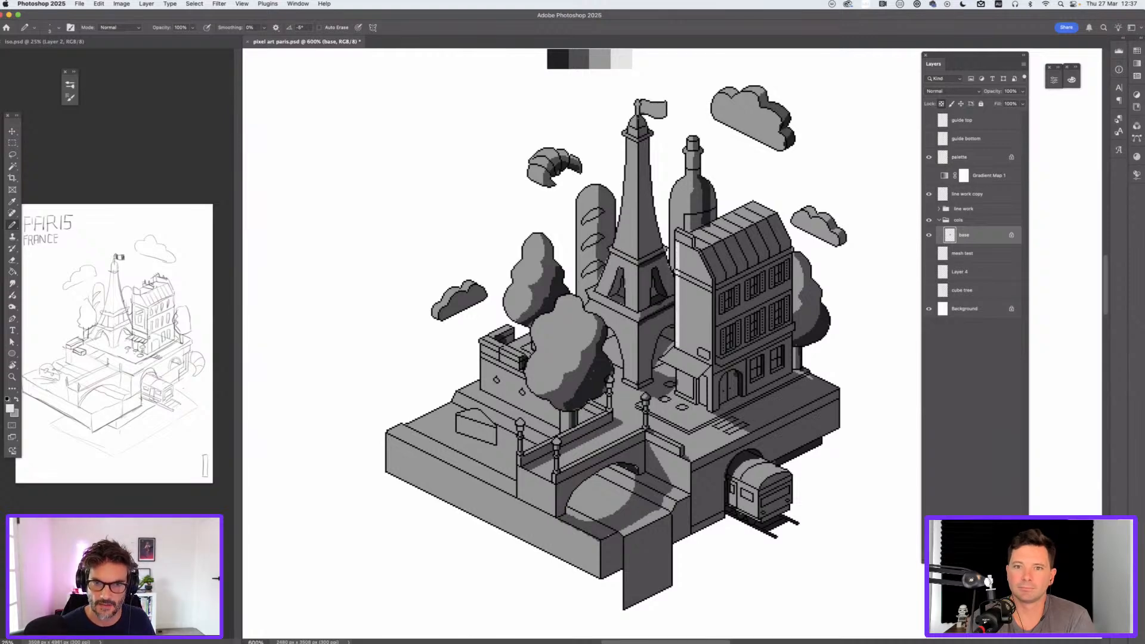
{"action": "mouse_move", "coordinate": [677, 230]}
{"action": "left_mouse_down"}
{"action": "mouse_move", "coordinate": [678, 242]}
{"action": "mouse_move", "coordinate": [728, 232]}
{"action": "mouse_move", "coordinate": [769, 209]}
{"action": "left_mouse_up"}
{"action": "key", "text": "super+z"}
{"action": "key", "text": "super+shift+z"}
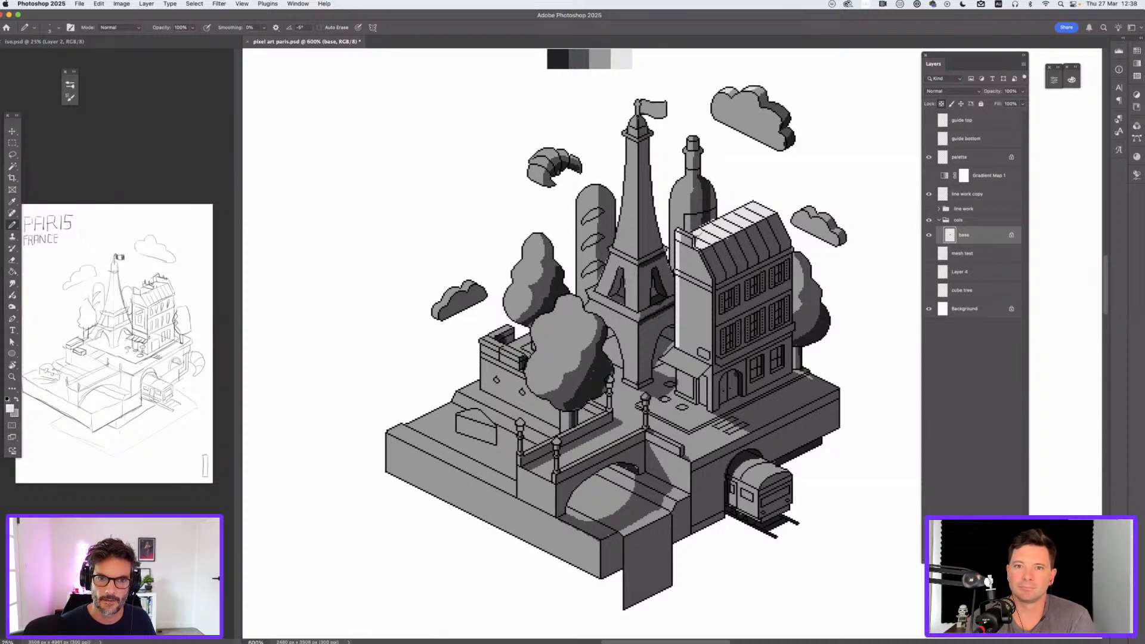
Step: Paint light highlights along the left edges of the tower's two platforms and down the left side of its spire
{"action": "left_click_drag", "start_coordinate": [610, 249], "coordinate": [639, 263]}
{"action": "left_click_drag", "start_coordinate": [588, 291], "coordinate": [641, 315]}
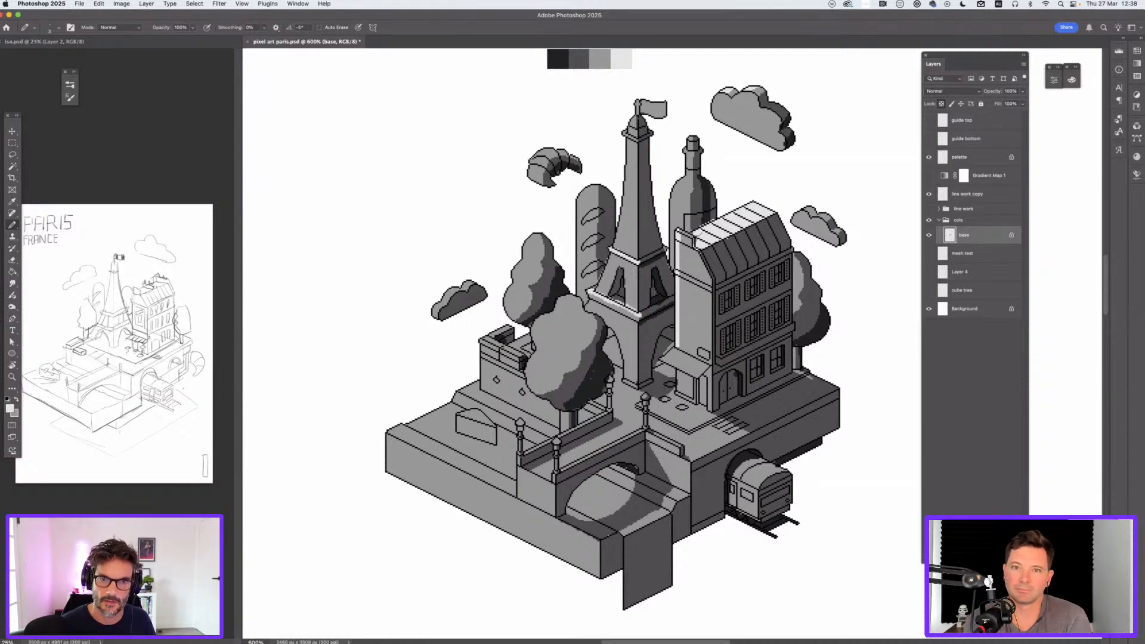
{"action": "left_click_drag", "start_coordinate": [630, 140], "coordinate": [615, 243]}
{"action": "left_click_drag", "start_coordinate": [627, 174], "coordinate": [618, 233]}
Step: Paint light highlights along the left sides of the baguette, the front tree and the tree behind it
{"action": "mouse_move", "coordinate": [597, 186]}
{"action": "left_mouse_down"}
{"action": "mouse_move", "coordinate": [587, 191]}
{"action": "mouse_move", "coordinate": [577, 298]}
{"action": "left_mouse_up"}
{"action": "mouse_move", "coordinate": [587, 194]}
{"action": "left_mouse_down"}
{"action": "mouse_move", "coordinate": [582, 297]}
{"action": "mouse_move", "coordinate": [535, 339]}
{"action": "left_mouse_up"}
{"action": "mouse_move", "coordinate": [571, 298]}
{"action": "left_mouse_down"}
{"action": "mouse_move", "coordinate": [540, 331]}
{"action": "mouse_move", "coordinate": [527, 391]}
{"action": "left_mouse_up"}
{"action": "left_click_drag", "start_coordinate": [560, 316], "coordinate": [535, 389]}
{"action": "mouse_move", "coordinate": [580, 302]}
{"action": "left_mouse_down"}
{"action": "mouse_move", "coordinate": [551, 327]}
{"action": "mouse_move", "coordinate": [508, 319]}
{"action": "left_mouse_up"}
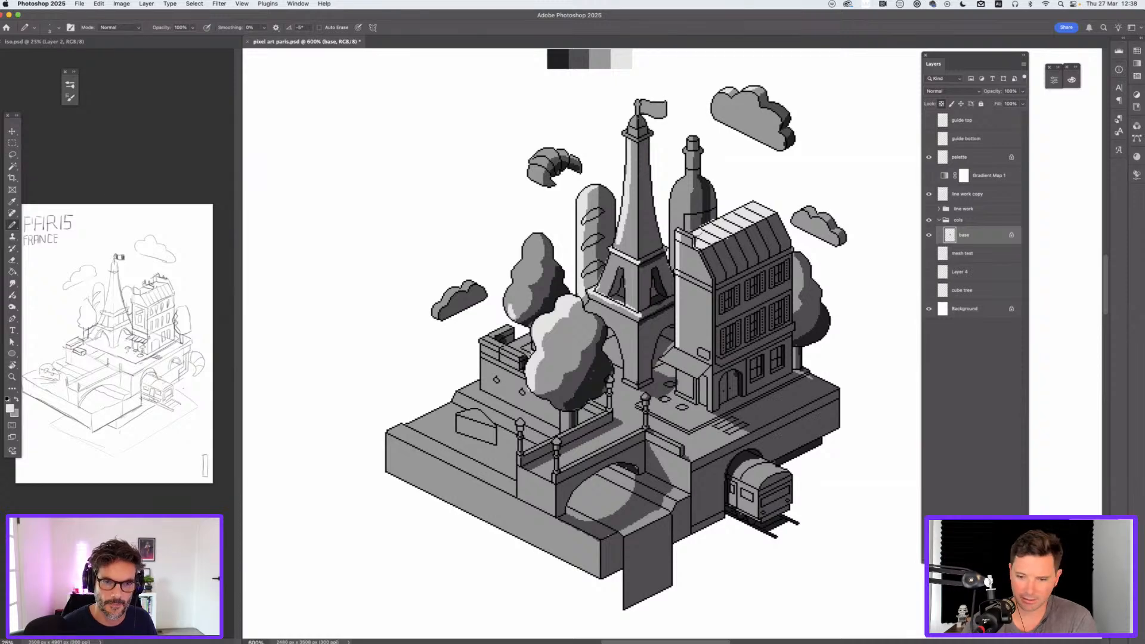
{"action": "left_click_drag", "start_coordinate": [536, 236], "coordinate": [509, 304]}
{"action": "left_click_drag", "start_coordinate": [531, 238], "coordinate": [506, 311]}
Step: Paint a short light highlight along the top of the near bridge railing beside the front lamp post
{"action": "left_click_drag", "start_coordinate": [623, 442], "coordinate": [561, 470]}
{"action": "key", "text": "super+z"}
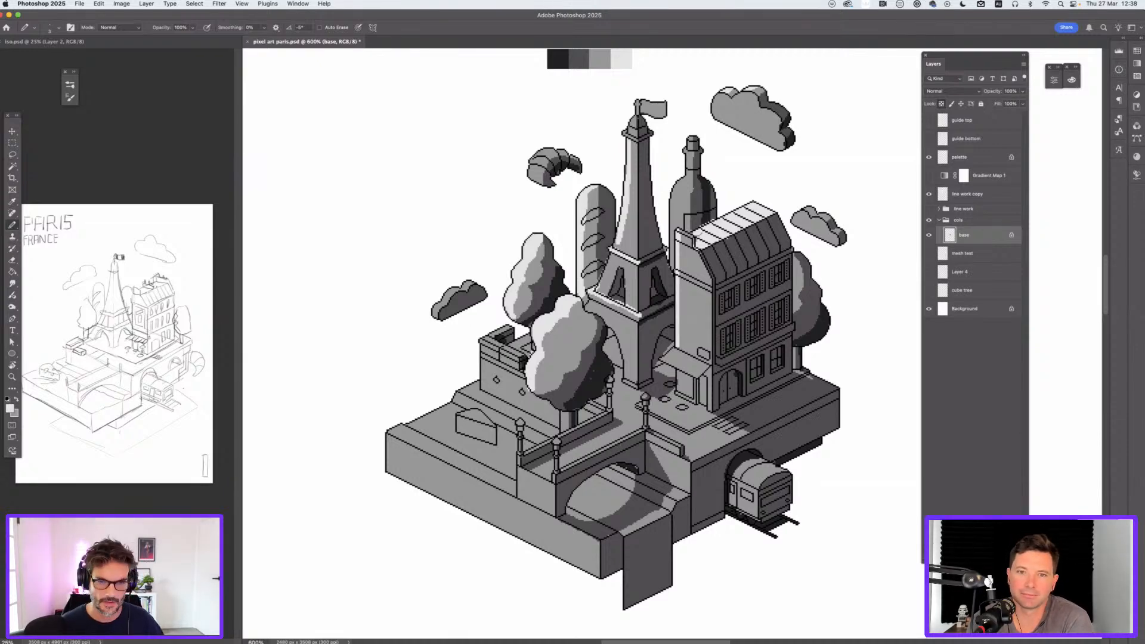
{"action": "scroll", "coordinate": [623, 516], "scroll_direction": "up", "scroll_amount": 4}
{"action": "mouse_move", "coordinate": [541, 401]}
{"action": "left_mouse_down"}
{"action": "mouse_move", "coordinate": [500, 423]}
{"action": "mouse_move", "coordinate": [557, 395]}
{"action": "left_mouse_up"}
Step: Stipple single-pixel leaf speckles over the front tree's foliage, sampling greys from the tree itself
{"action": "left_click", "coordinate": [481, 167]}
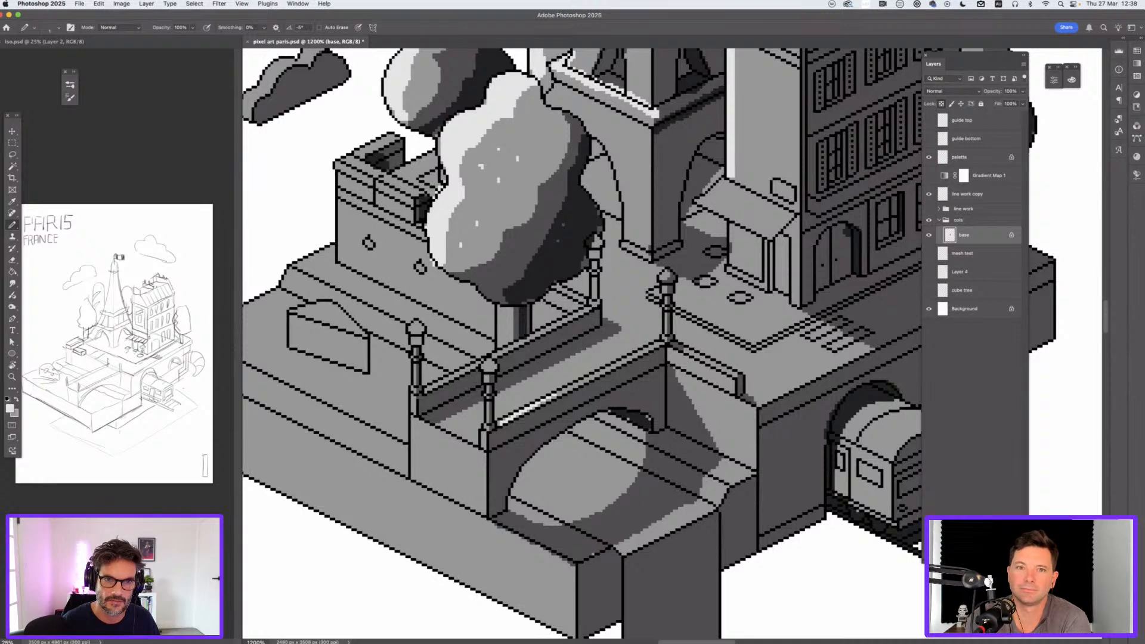
{"action": "left_click", "coordinate": [543, 209], "text": "alt"}
{"action": "left_click", "coordinate": [525, 203]}
{"action": "left_click", "coordinate": [541, 156]}
{"action": "left_click", "coordinate": [537, 168], "text": "alt"}
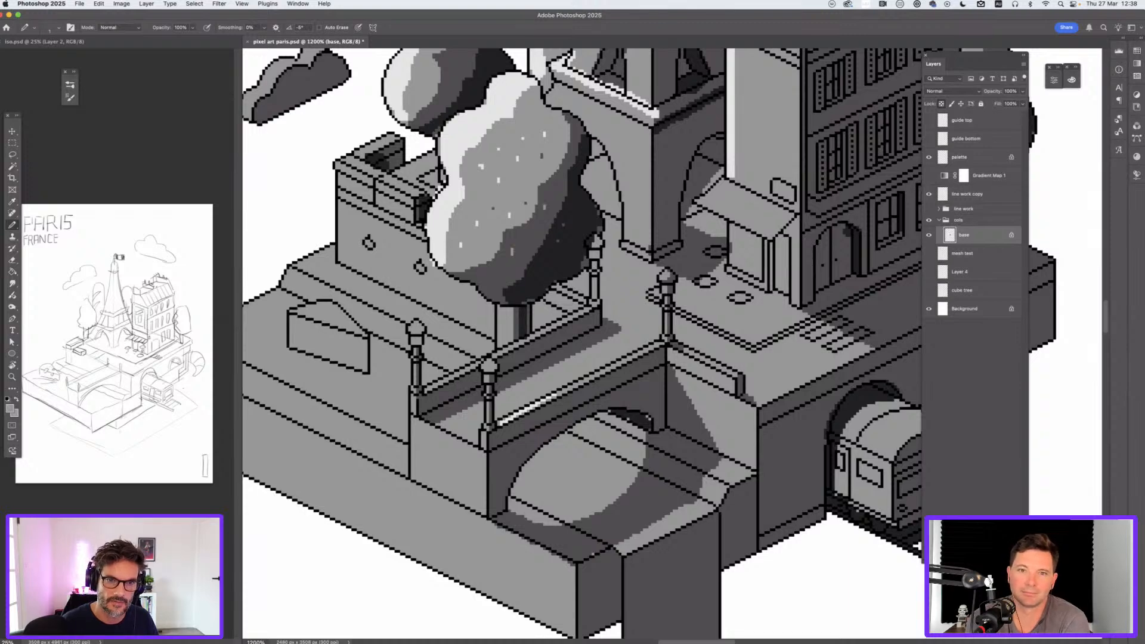
Step: Check how the highlights and speckled foliage read across the whole scene
{"action": "key", "text": "super+minus"}
{"action": "key", "text": "super+minus"}
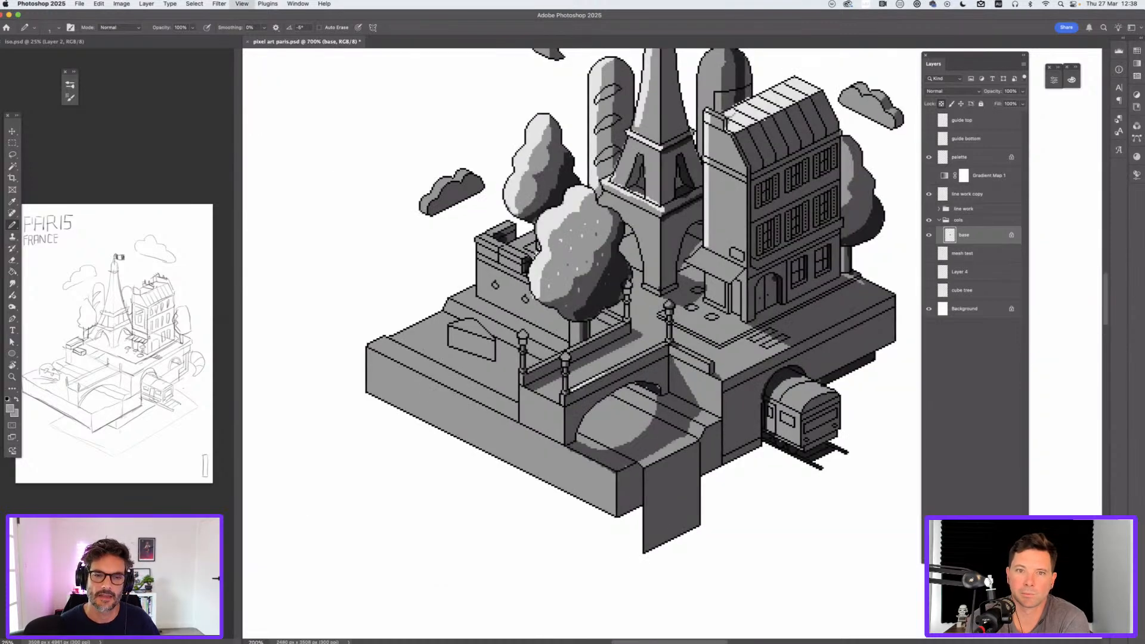
{"action": "key", "text": "super+minus"}
{"action": "key", "text": "super+minus"}
{"action": "key", "text": "super+minus"}
{"action": "key", "text": "super+minus"}
{"action": "key", "text": "super+plus"}
{"action": "key", "text": "super+plus"}
{"action": "key", "text": "super+plus"}
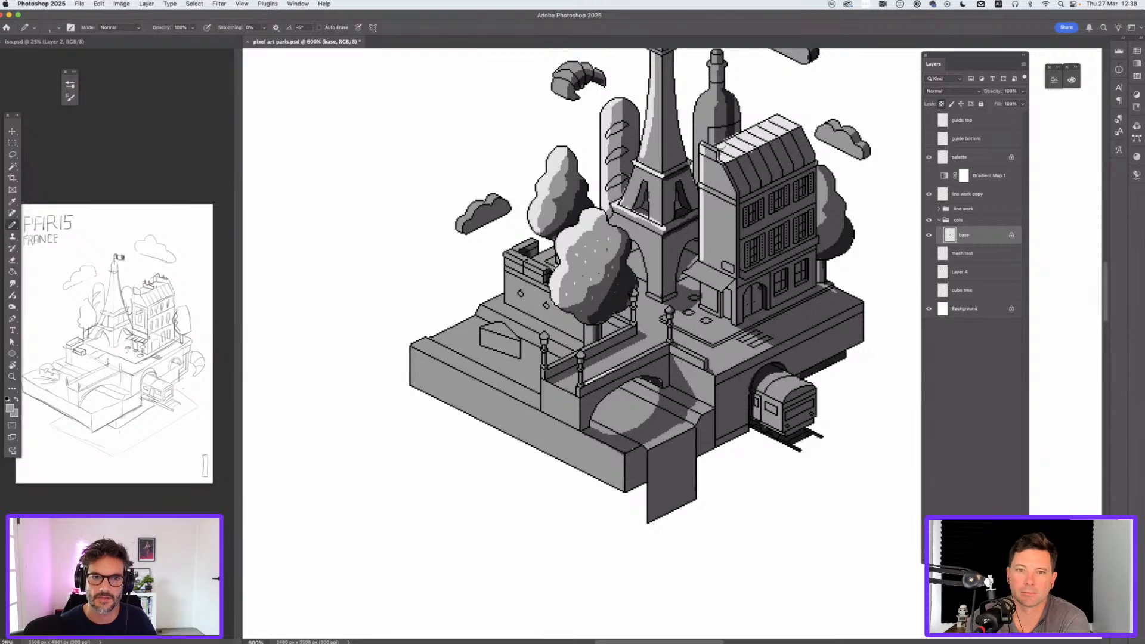
{"action": "key", "text": "super+plus"}
Step: Paint light highlights along the tops of both bridge railings and down the left side of the lamp post
{"action": "left_click_drag", "start_coordinate": [626, 298], "coordinate": [635, 322]}
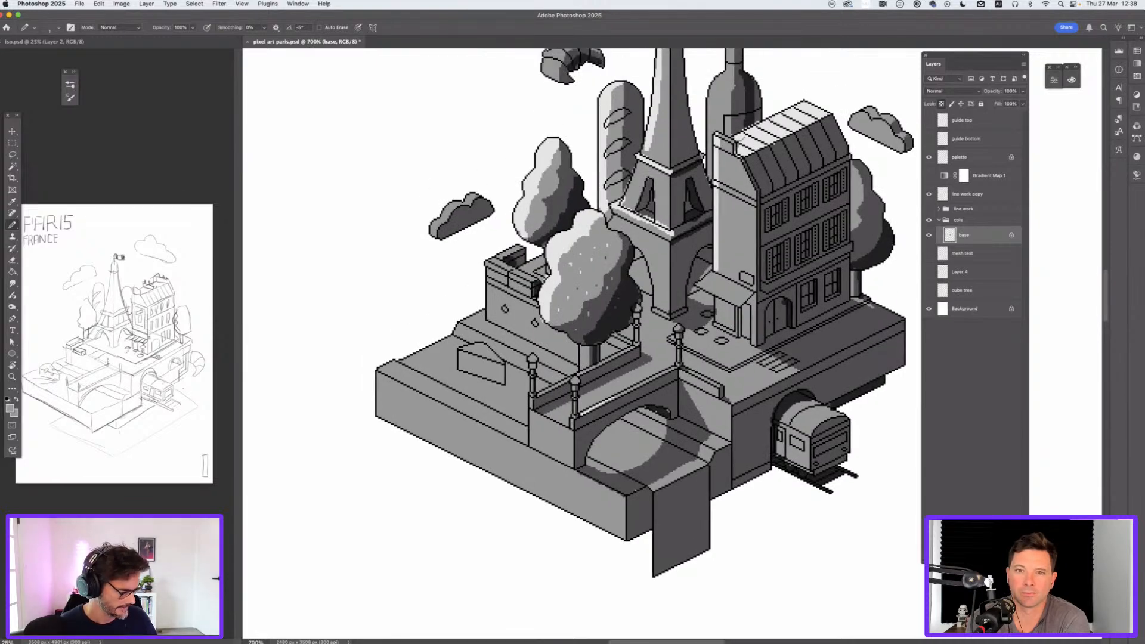
{"action": "key", "text": "super+plus"}
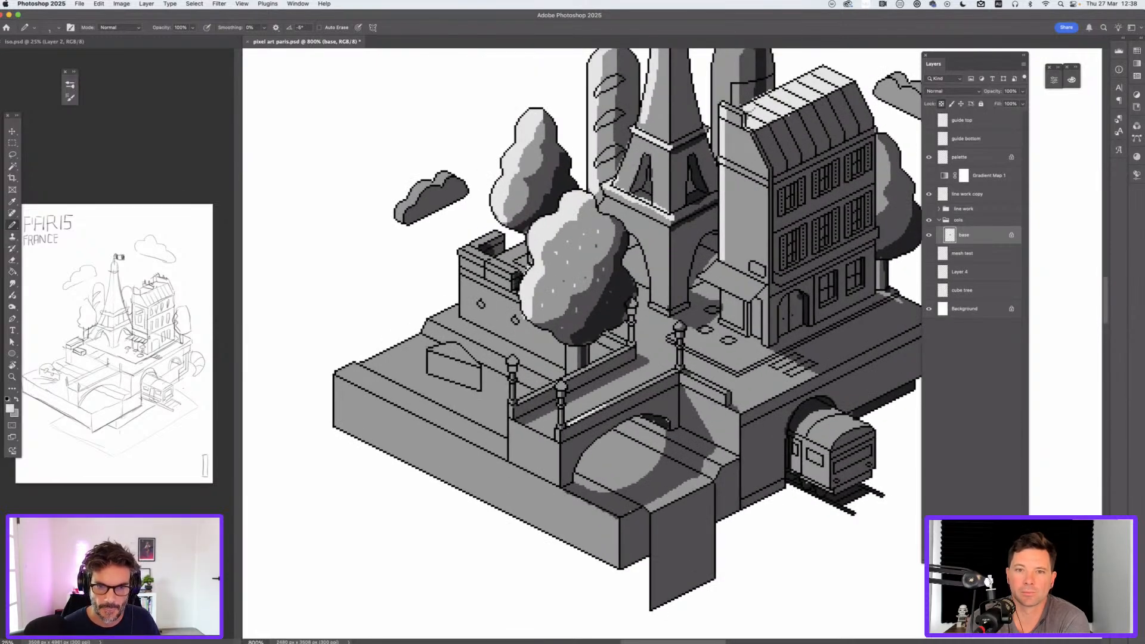
{"action": "key", "text": "super+z"}
{"action": "mouse_move", "coordinate": [596, 410]}
{"action": "left_mouse_down"}
{"action": "mouse_move", "coordinate": [663, 378]}
{"action": "mouse_move", "coordinate": [594, 365]}
{"action": "left_mouse_up"}
{"action": "left_click_drag", "start_coordinate": [527, 397], "coordinate": [557, 381]}
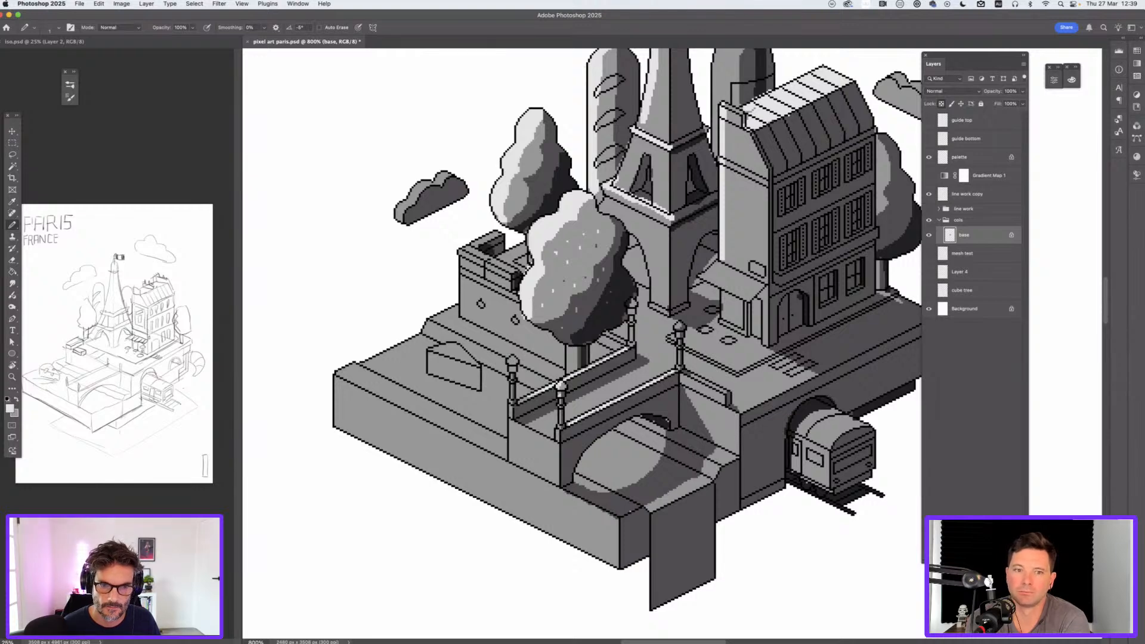
{"action": "left_click_drag", "start_coordinate": [510, 358], "coordinate": [512, 398]}
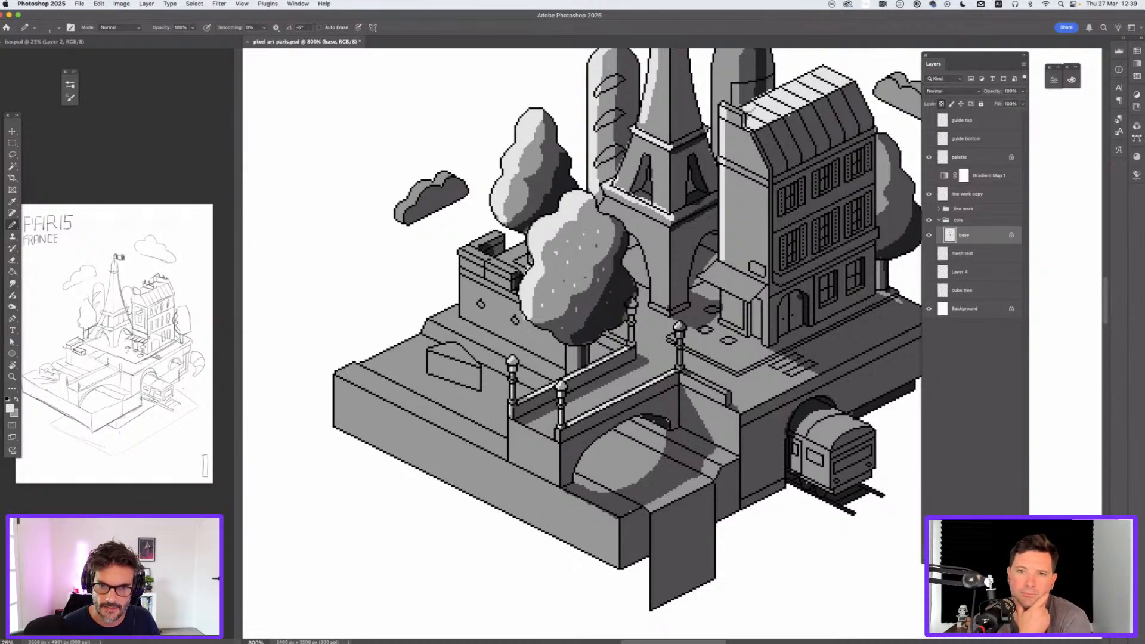
Step: Highlight and shade the rear bridge lamp post, and paint a light vertical highlight down the front tree's trunk
{"action": "left_click_drag", "start_coordinate": [629, 303], "coordinate": [631, 310]}
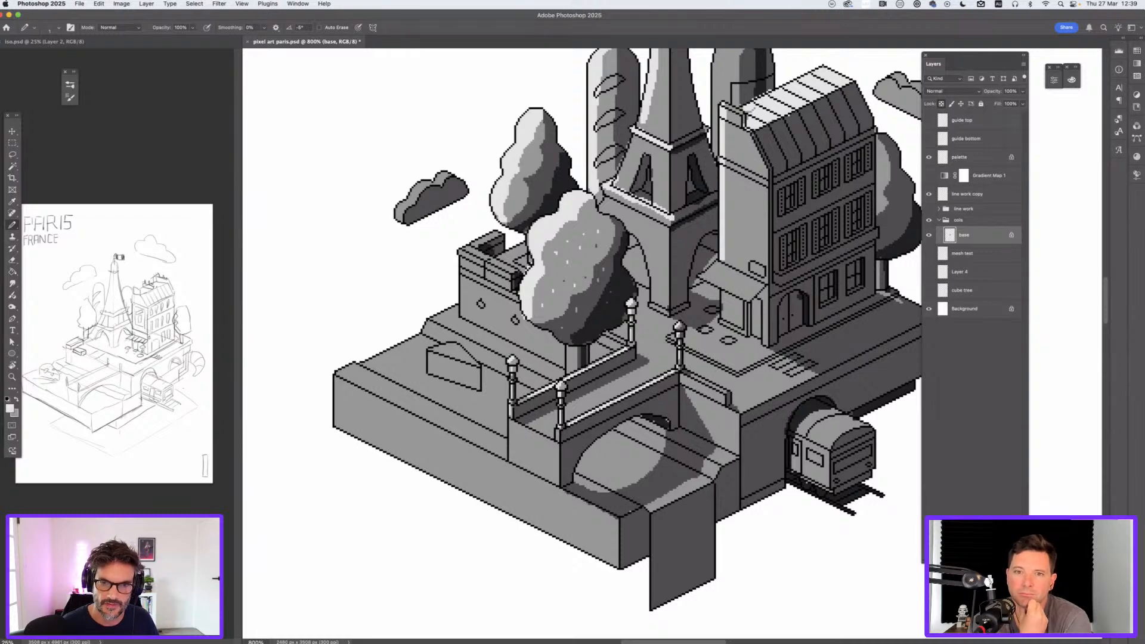
{"action": "left_click", "coordinate": [683, 262], "text": "alt"}
{"action": "left_click_drag", "start_coordinate": [631, 322], "coordinate": [631, 341]}
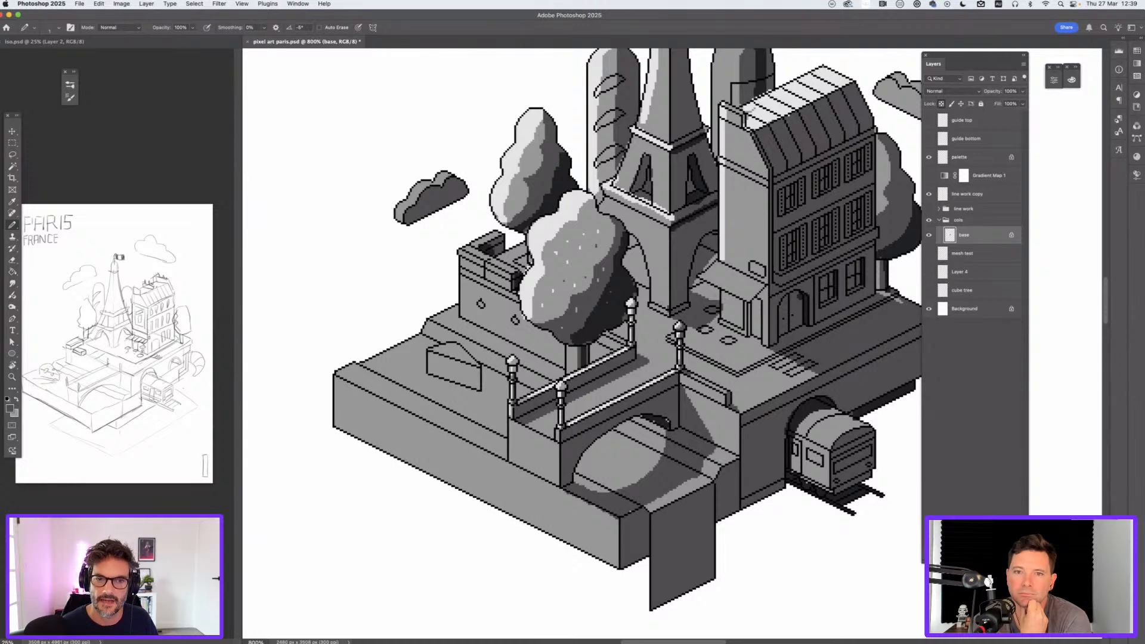
{"action": "key", "text": "x"}
{"action": "left_click_drag", "start_coordinate": [569, 345], "coordinate": [569, 373]}
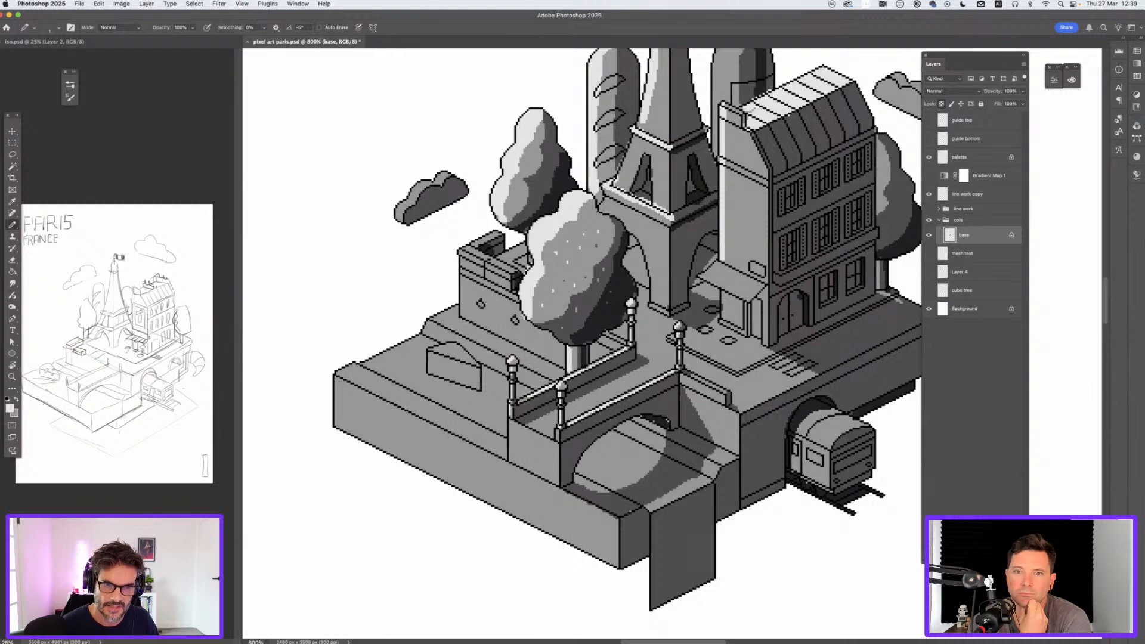
Step: Paint light highlights on the edge and top of the low wall behind the front tree, and fill the ledge below it light grey
{"action": "mouse_move", "coordinate": [462, 271]}
{"action": "left_mouse_down"}
{"action": "mouse_move", "coordinate": [462, 312]}
{"action": "mouse_move", "coordinate": [463, 299]}
{"action": "left_mouse_up"}
{"action": "mouse_move", "coordinate": [461, 252]}
{"action": "left_mouse_down"}
{"action": "mouse_move", "coordinate": [489, 235]}
{"action": "mouse_move", "coordinate": [487, 261]}
{"action": "mouse_move", "coordinate": [512, 269]}
{"action": "mouse_move", "coordinate": [501, 232]}
{"action": "left_mouse_up"}
{"action": "key", "text": "bracketright"}
{"action": "key", "text": "bracketright"}
{"action": "mouse_move", "coordinate": [433, 320]}
{"action": "left_mouse_down"}
{"action": "mouse_move", "coordinate": [459, 305]}
{"action": "mouse_move", "coordinate": [562, 380]}
{"action": "left_mouse_up"}
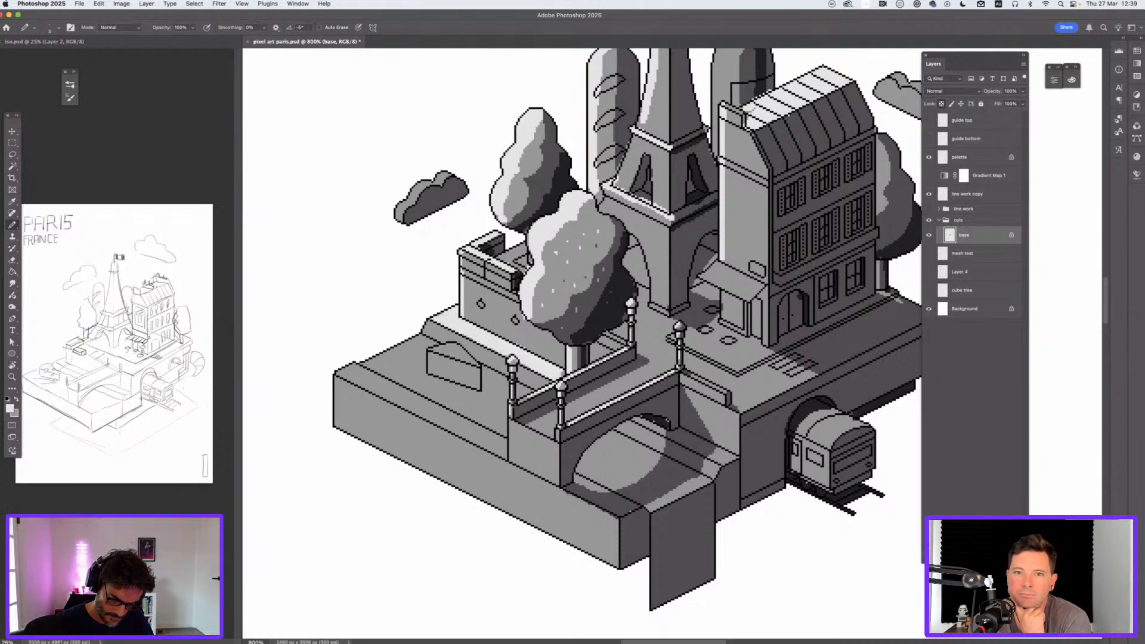
Step: Fill the long strip along the front embankment's upper edge with light grey, up to the bridge
{"action": "left_click_drag", "start_coordinate": [354, 364], "coordinate": [417, 398]}
{"action": "left_click_drag", "start_coordinate": [351, 371], "coordinate": [458, 424]}
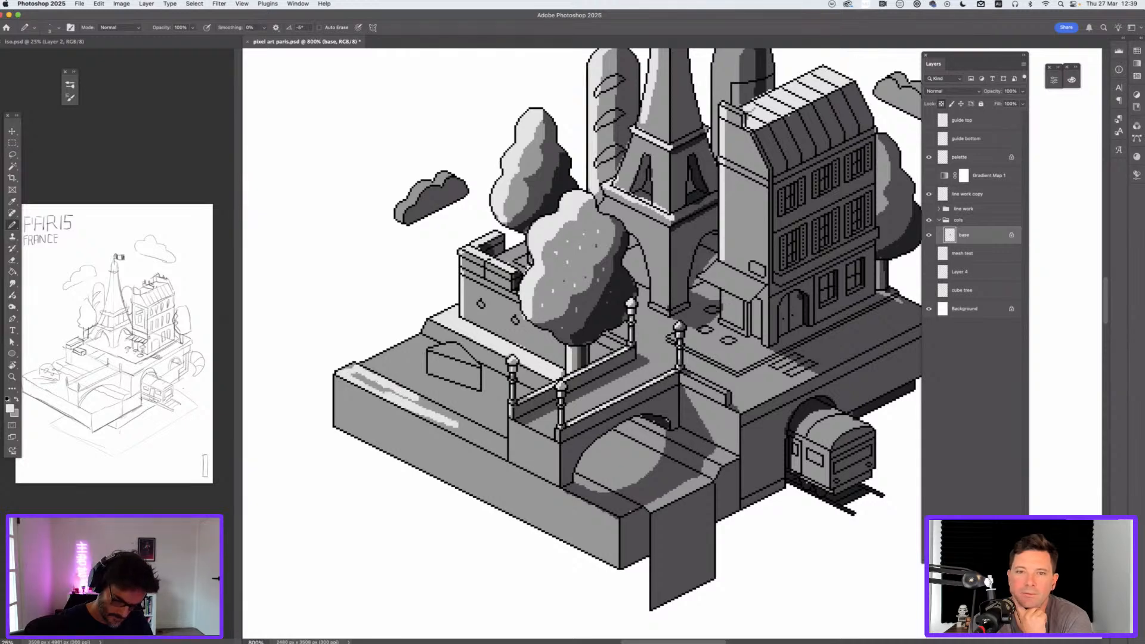
{"action": "left_click_drag", "start_coordinate": [352, 374], "coordinate": [510, 445]}
{"action": "left_click_drag", "start_coordinate": [418, 411], "coordinate": [511, 448]}
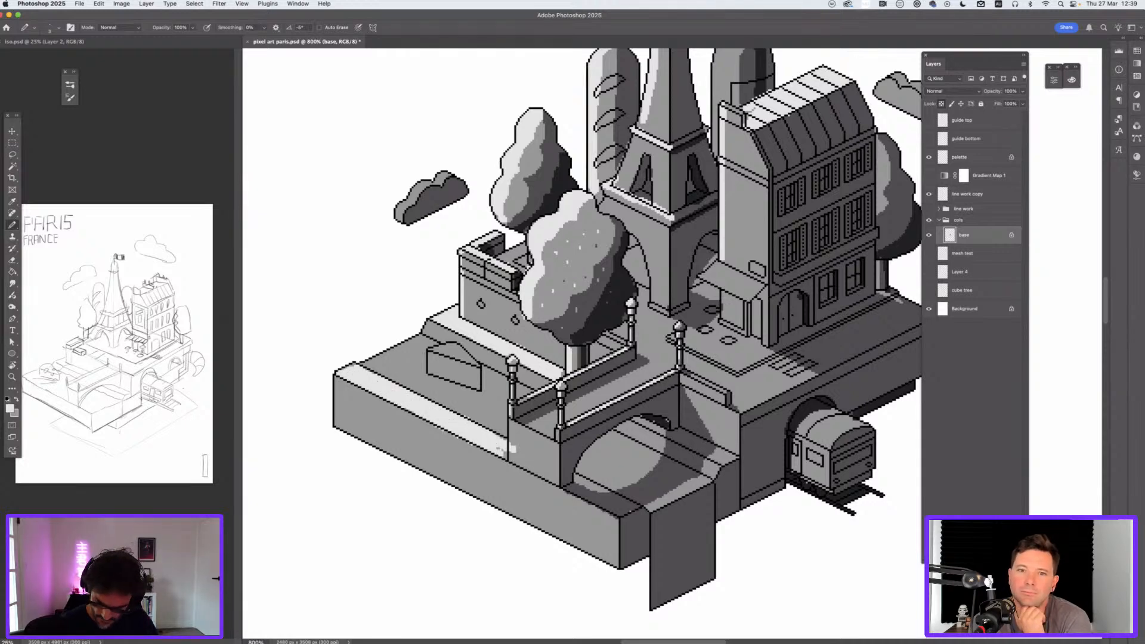
Step: Paint light grey along the top of the short parapet beside the bridge and over the lit part of the shop awning
{"action": "left_click_drag", "start_coordinate": [682, 371], "coordinate": [731, 394]}
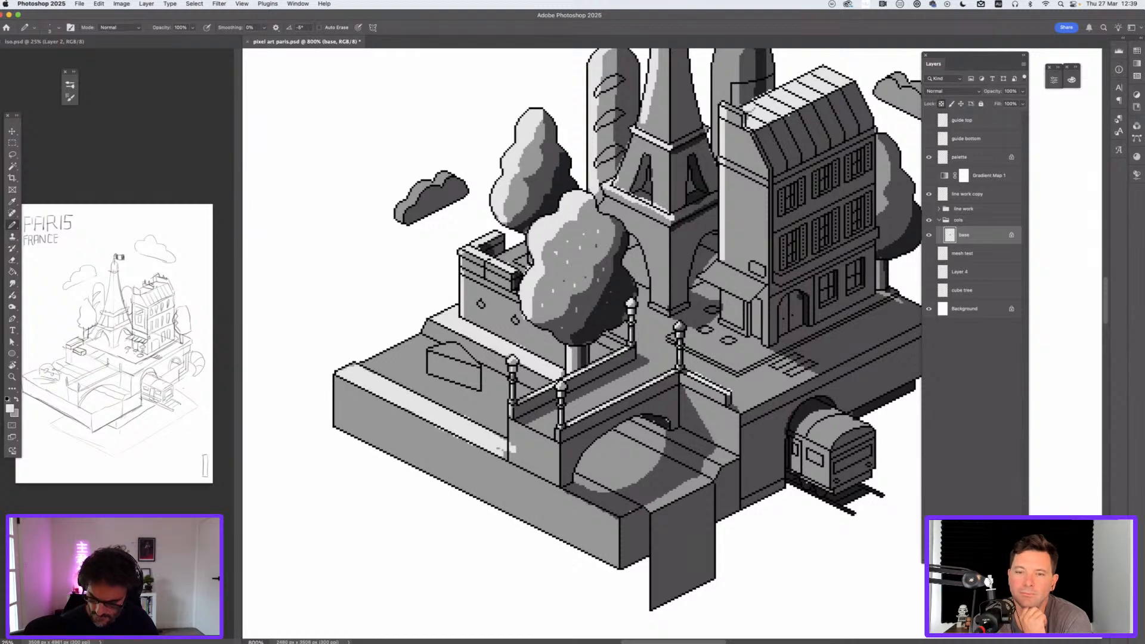
{"action": "left_click_drag", "start_coordinate": [706, 269], "coordinate": [748, 285]}
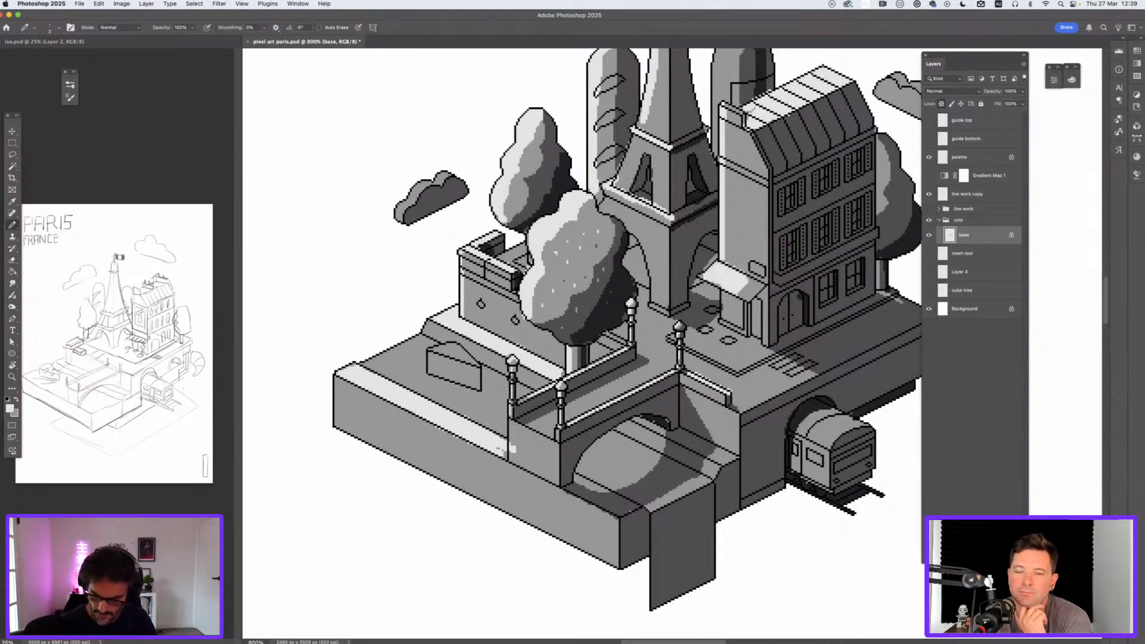
Step: Add small light grey reflections to the neck and body of the wine bottle
{"action": "scroll", "coordinate": [594, 345], "scroll_direction": "up", "scroll_amount": 3}
{"action": "left_click_drag", "start_coordinate": [569, 232], "coordinate": [537, 306]}
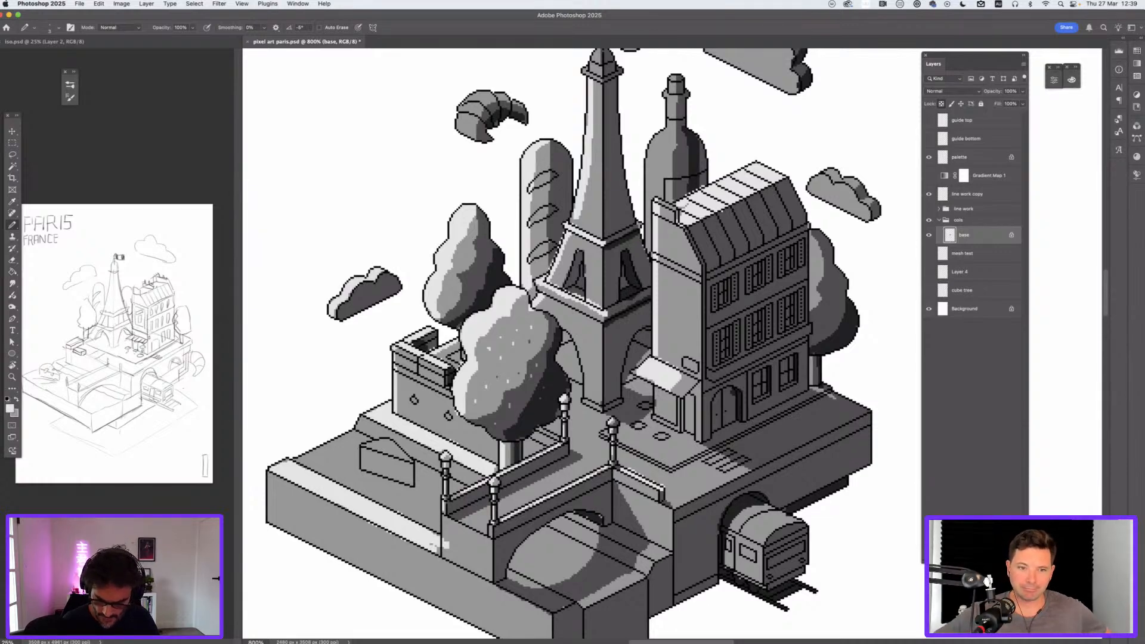
{"action": "scroll", "coordinate": [562, 344], "scroll_direction": "right", "scroll_amount": 3}
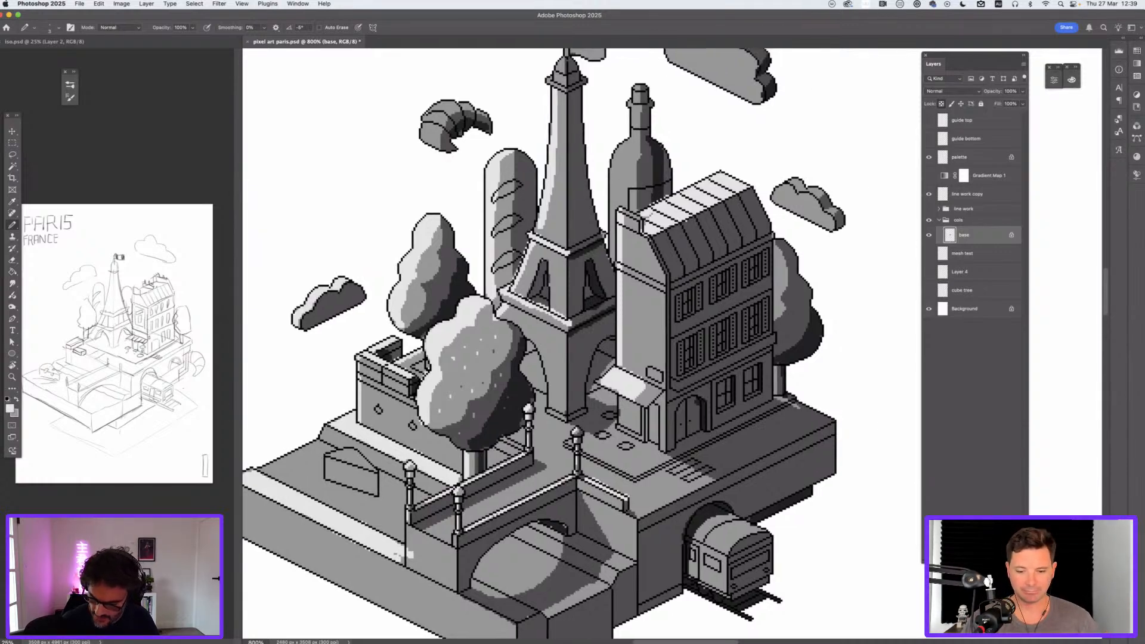
{"action": "scroll", "coordinate": [581, 343], "scroll_direction": "up", "scroll_amount": 5}
{"action": "scroll", "coordinate": [581, 343], "scroll_direction": "right", "scroll_amount": 2}
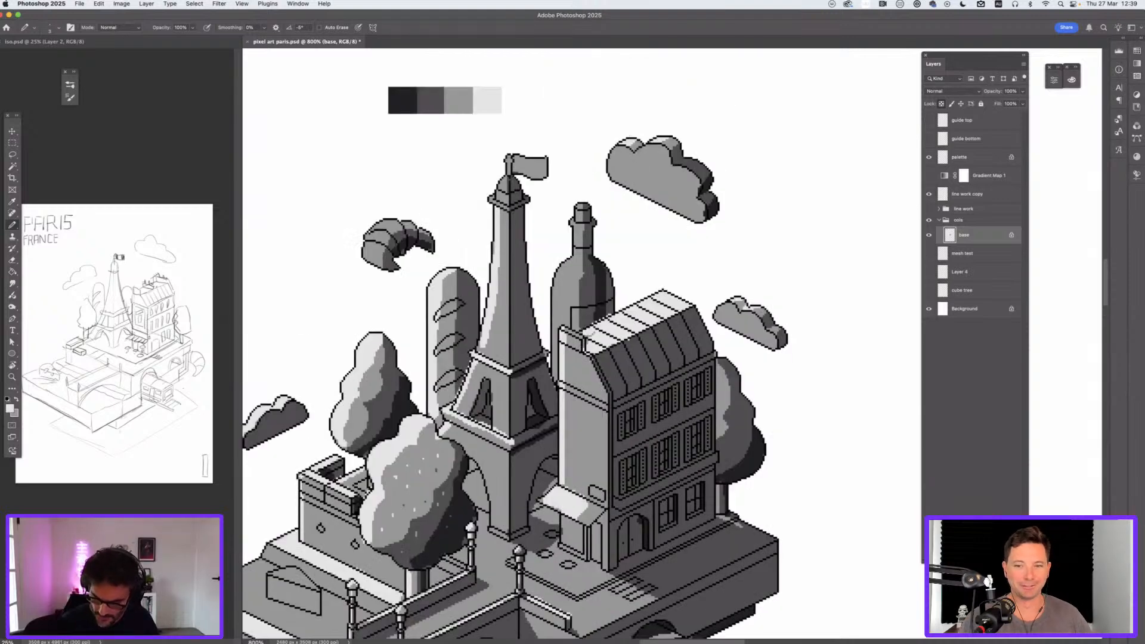
{"action": "scroll", "coordinate": [515, 363], "scroll_direction": "up", "scroll_amount": 1}
{"action": "scroll", "coordinate": [515, 363], "scroll_direction": "right", "scroll_amount": 1}
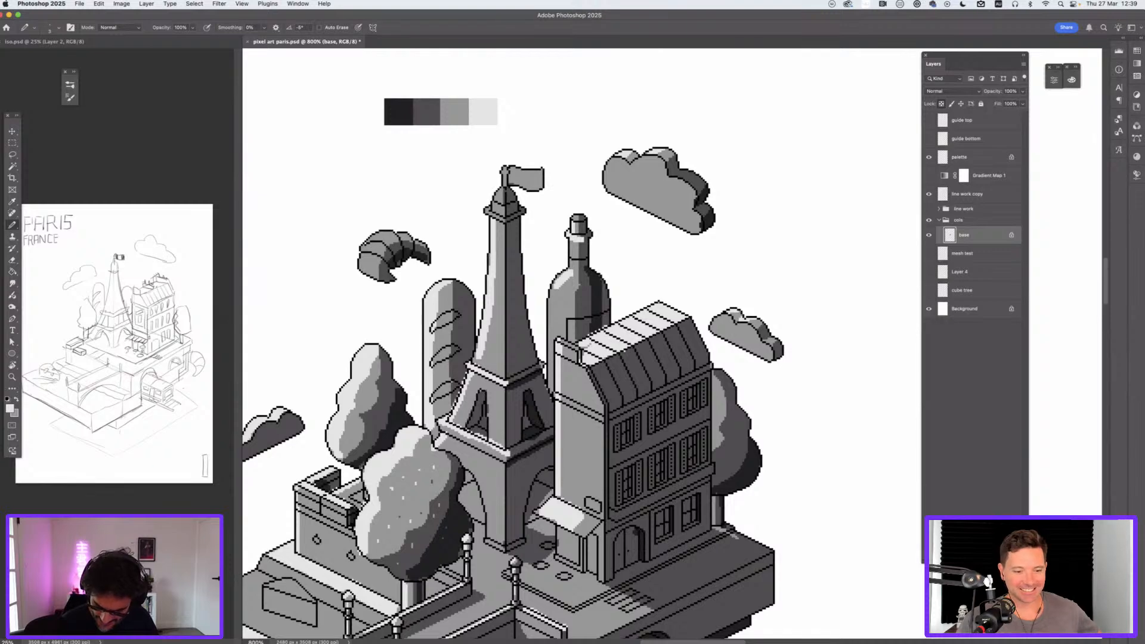
{"action": "scroll", "coordinate": [515, 343], "scroll_direction": "down", "scroll_amount": 5}
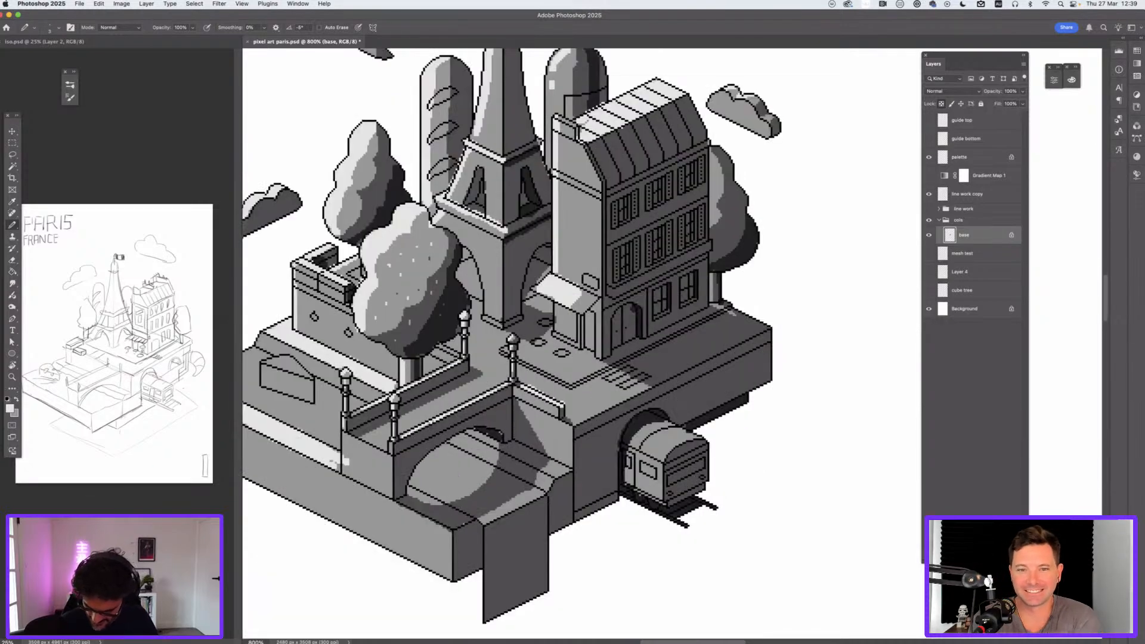
Step: Fill the train carriage's side window and the pedestrian crossing stripes with light grey
{"action": "scroll", "coordinate": [515, 344], "scroll_direction": "down", "scroll_amount": 1}
{"action": "left_click_drag", "start_coordinate": [646, 460], "coordinate": [656, 467]}
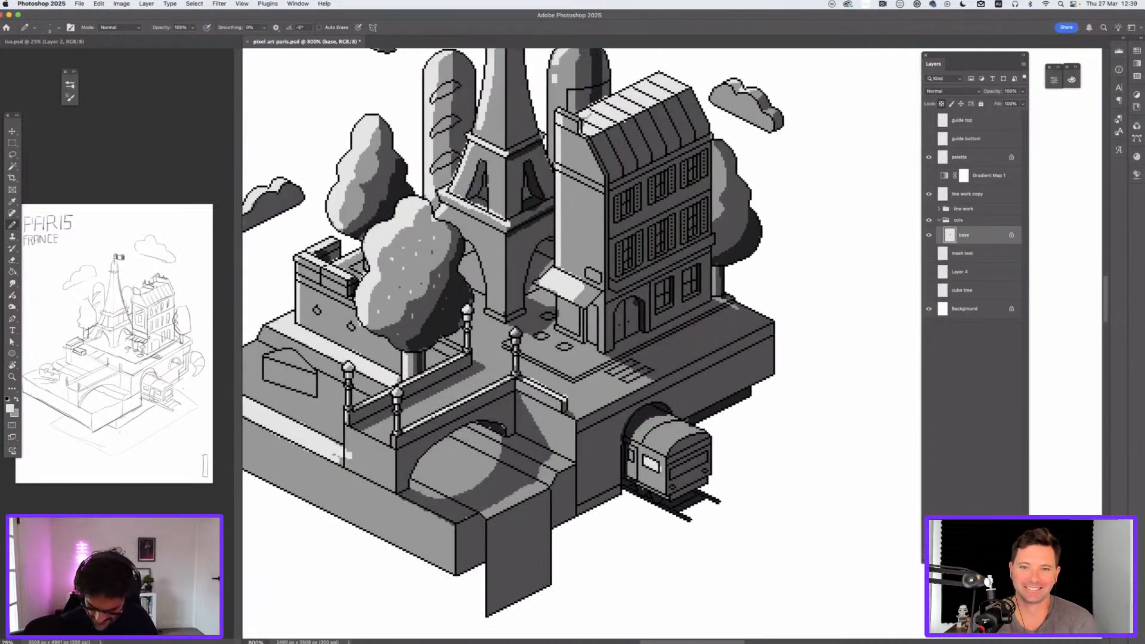
{"action": "left_click", "coordinate": [612, 372]}
{"action": "left_click_drag", "start_coordinate": [614, 371], "coordinate": [636, 363]}
{"action": "left_click_drag", "start_coordinate": [624, 380], "coordinate": [649, 369]}
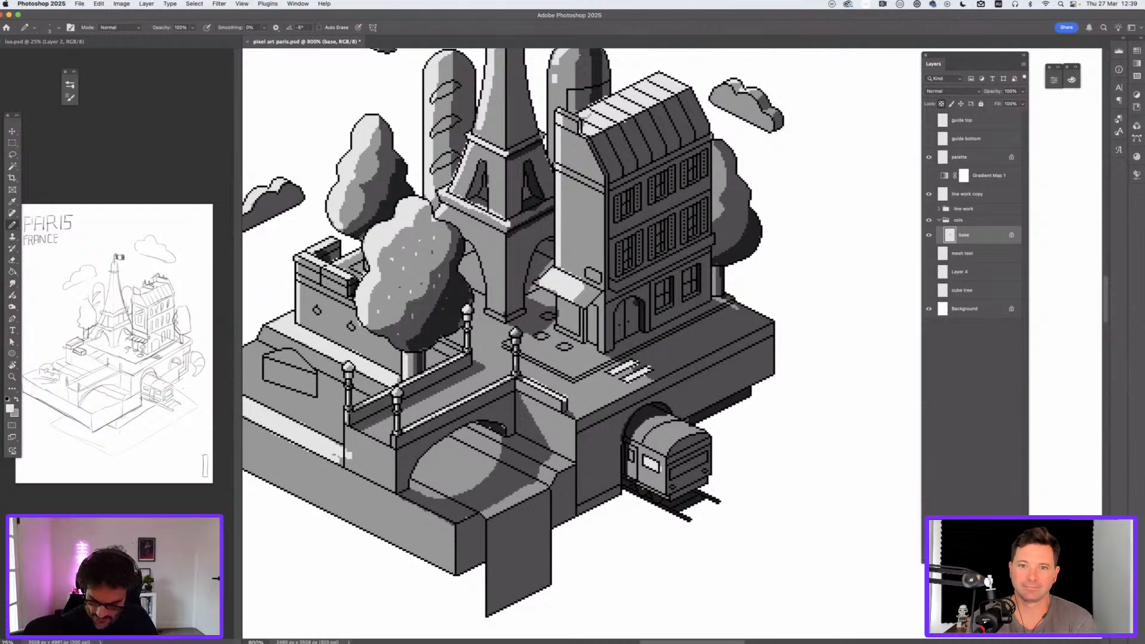
Step: Fill the glass panes of the townhouse windows on all floors with mid grey instead of the lightest grey
{"action": "left_click_drag", "start_coordinate": [625, 239], "coordinate": [626, 267]}
{"action": "key", "text": "super+z"}
{"action": "left_click", "coordinate": [626, 253], "text": "alt"}
{"action": "left_click_drag", "start_coordinate": [625, 239], "coordinate": [626, 268]}
{"action": "left_click_drag", "start_coordinate": [625, 192], "coordinate": [625, 214]}
{"action": "left_click_drag", "start_coordinate": [659, 176], "coordinate": [659, 196]}
{"action": "mouse_move", "coordinate": [689, 159]}
{"action": "left_mouse_down"}
{"action": "mouse_move", "coordinate": [691, 236]}
{"action": "mouse_move", "coordinate": [659, 251]}
{"action": "mouse_move", "coordinate": [659, 305]}
{"action": "mouse_move", "coordinate": [692, 290]}
{"action": "left_mouse_up"}
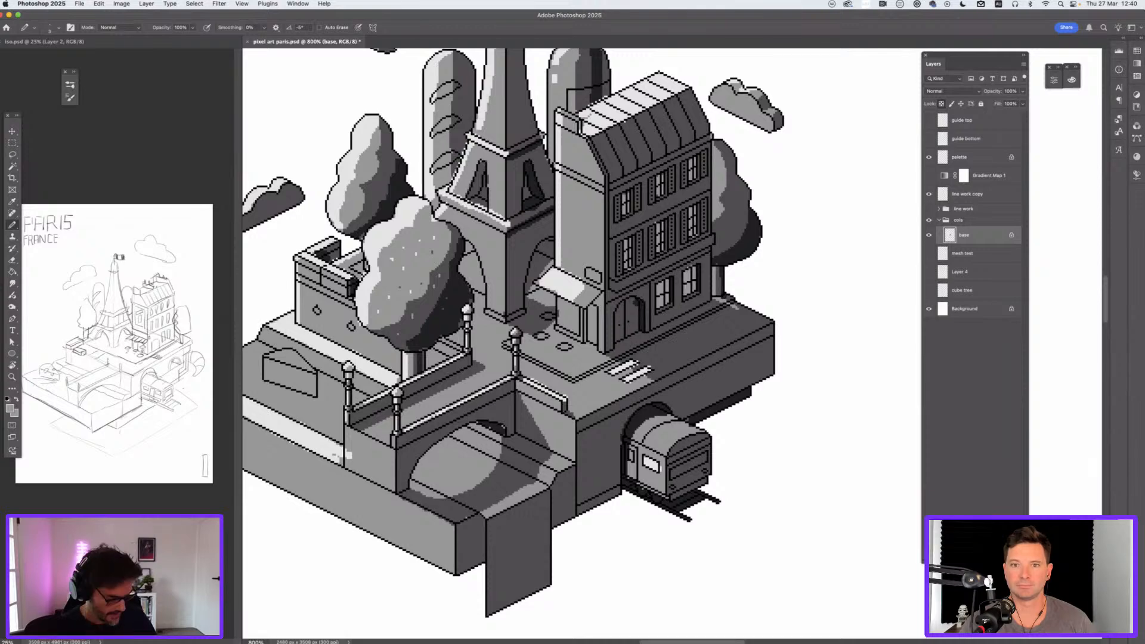
Step: Paint alternating light and mid grey stripes across the shop awning, sampling both greys from the awning itself
{"action": "key", "text": "super+minus"}
{"action": "key", "text": "super+minus"}
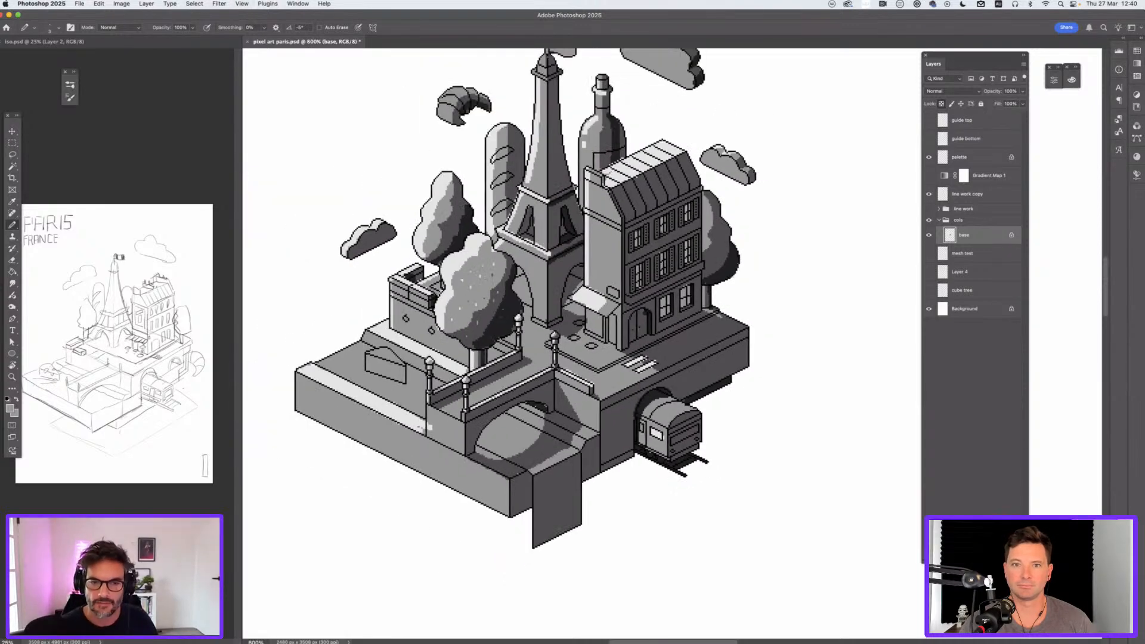
{"action": "left_click_drag", "start_coordinate": [587, 333], "coordinate": [666, 429]}
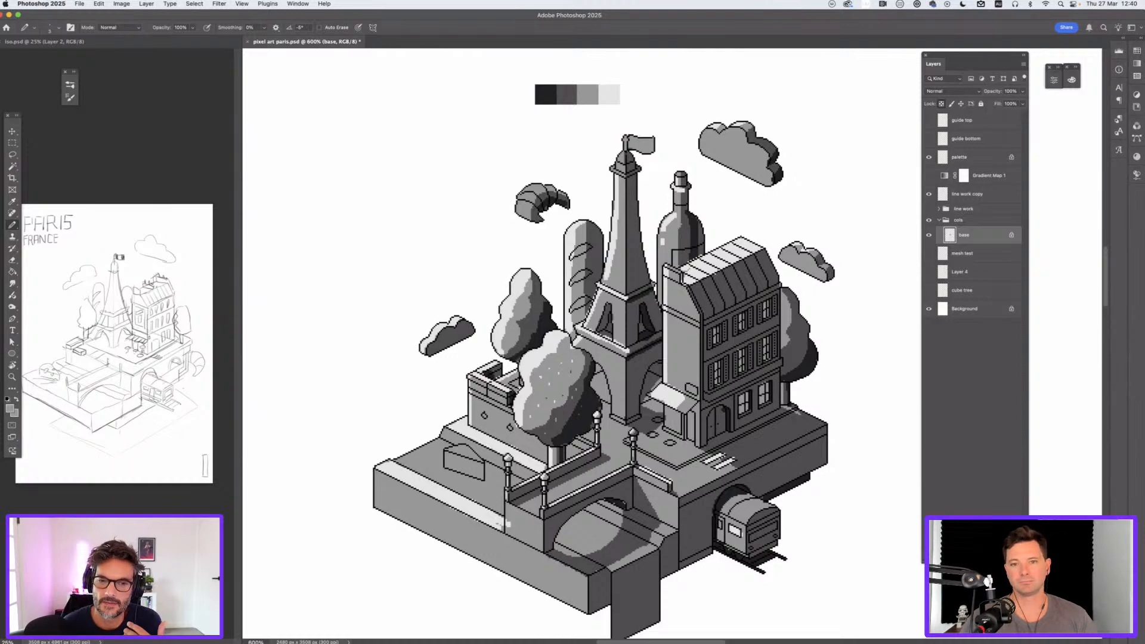
{"action": "key", "text": "super+plus"}
{"action": "key", "text": "super+plus"}
{"action": "key", "text": "super+plus"}
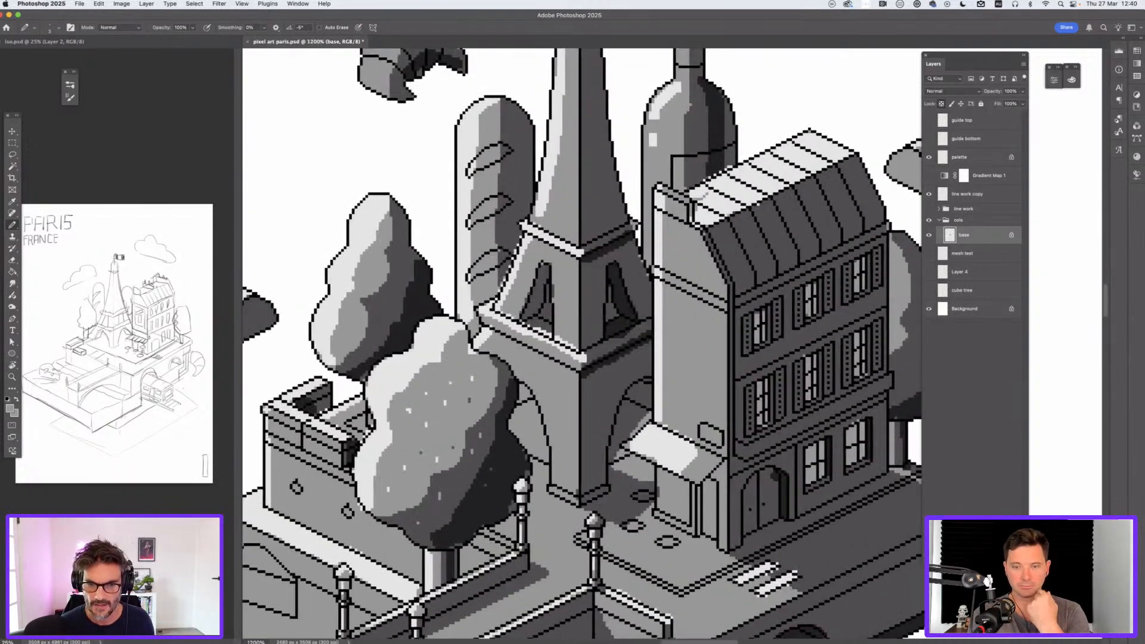
{"action": "left_click_drag", "start_coordinate": [596, 453], "coordinate": [606, 253]}
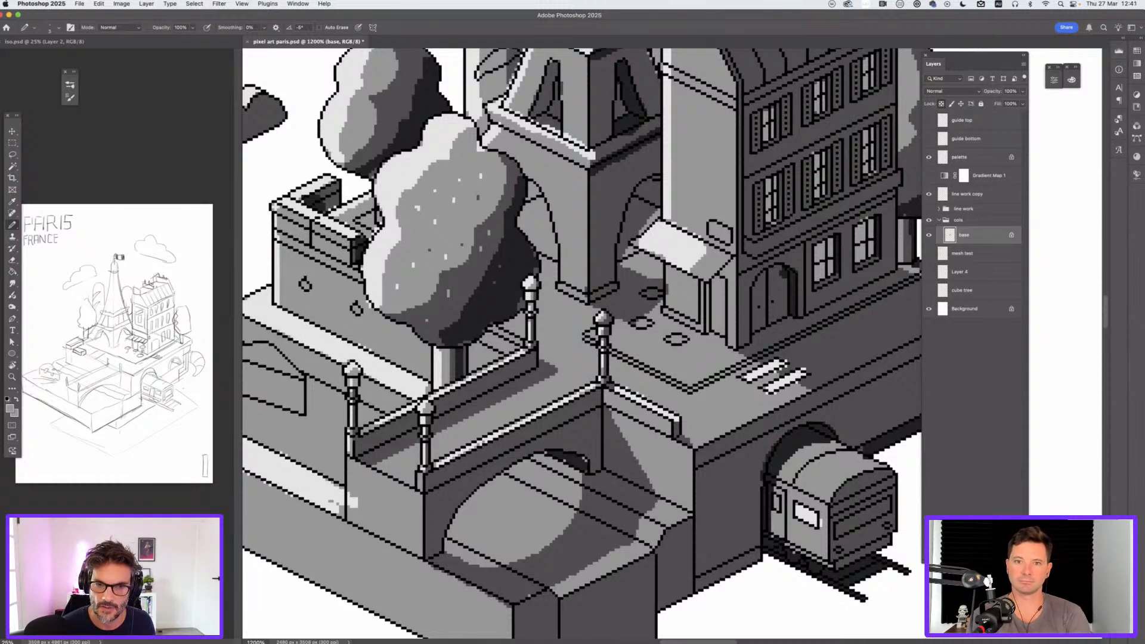
{"action": "left_click", "coordinate": [667, 243], "text": "alt"}
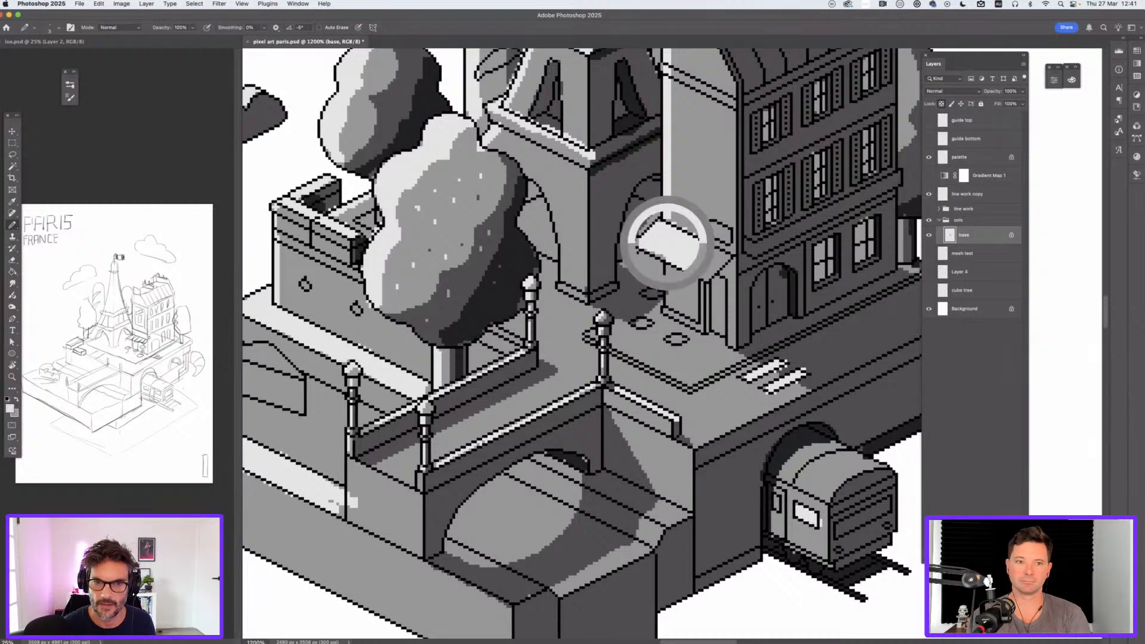
{"action": "left_click", "coordinate": [712, 263], "text": "alt"}
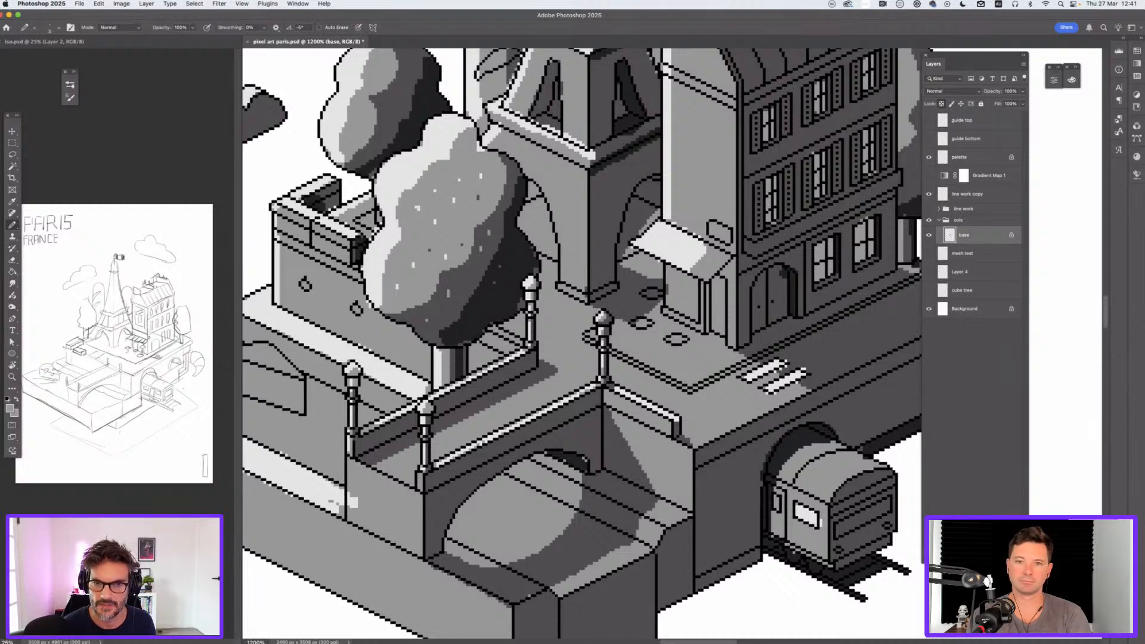
{"action": "left_click", "coordinate": [695, 245], "text": "alt"}
{"action": "left_click", "coordinate": [705, 247]}
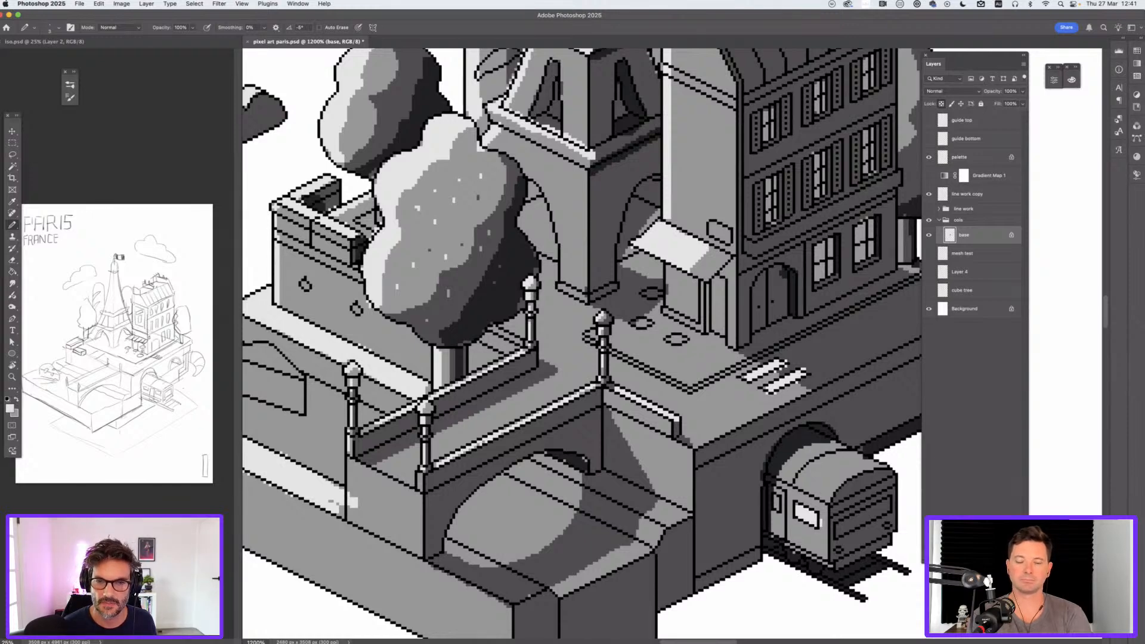
{"action": "left_click_drag", "start_coordinate": [707, 251], "coordinate": [694, 266]}
{"action": "left_click", "coordinate": [699, 265]}
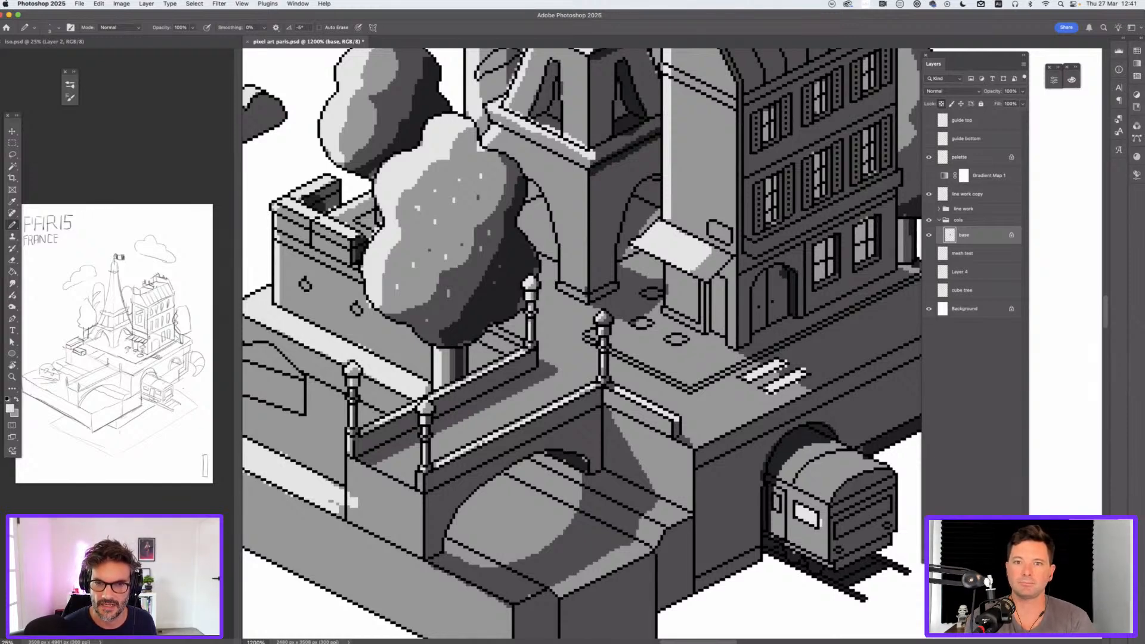
{"action": "left_click", "coordinate": [711, 261], "text": "alt"}
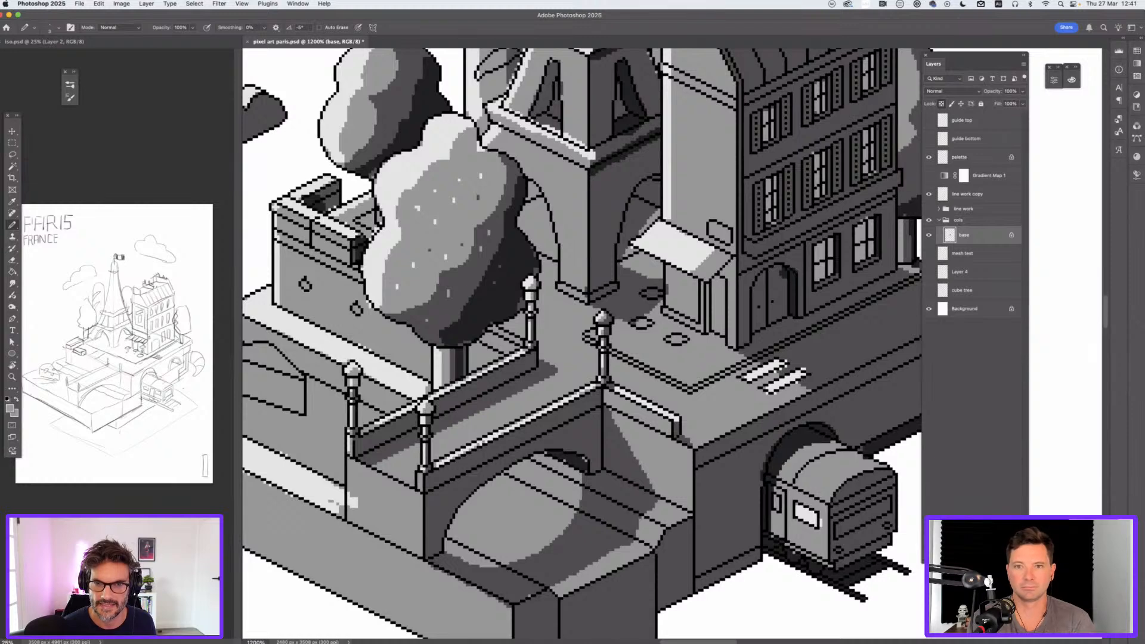
{"action": "mouse_move", "coordinate": [698, 240]}
{"action": "left_mouse_down"}
{"action": "mouse_move", "coordinate": [675, 264]}
{"action": "mouse_move", "coordinate": [670, 230]}
{"action": "mouse_move", "coordinate": [650, 250]}
{"action": "left_mouse_up"}
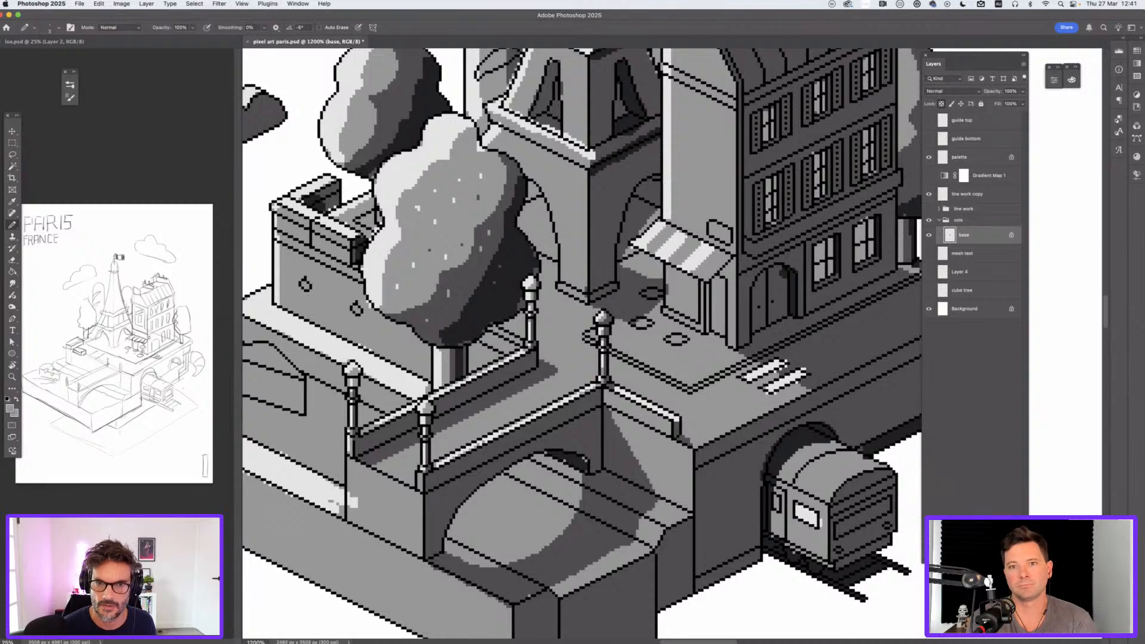
Step: Check how the striped awning reads across the whole scene
{"action": "key", "text": "super+minus"}
{"action": "key", "text": "super+minus"}
{"action": "key", "text": "super+minus"}
{"action": "key", "text": "super+minus"}
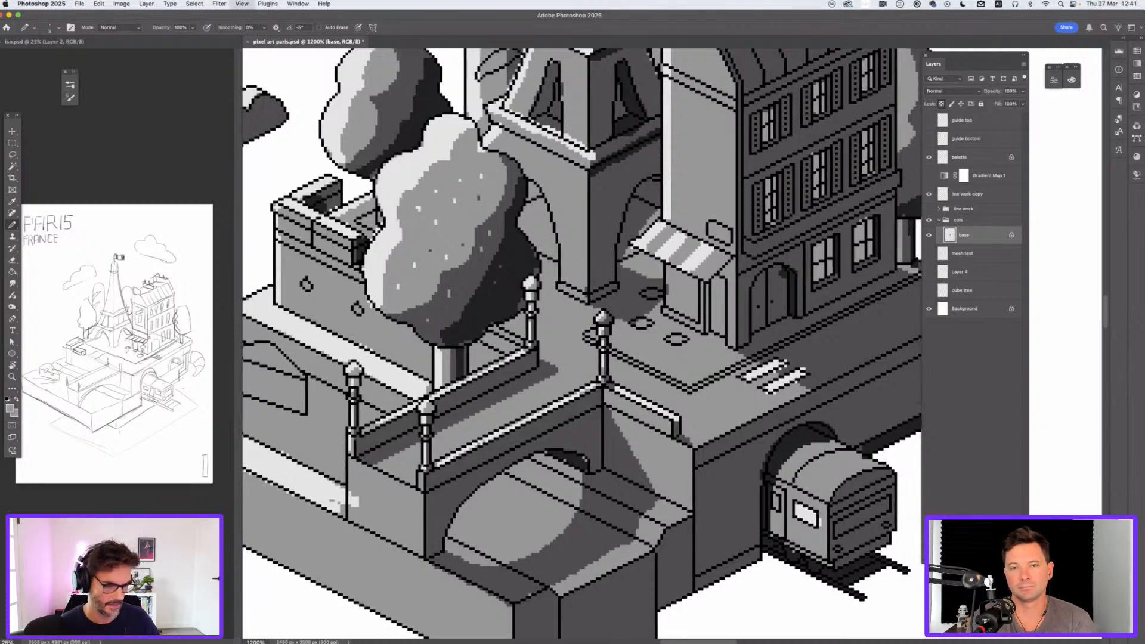
{"action": "key", "text": "super+plus"}
{"action": "key", "text": "super+plus"}
{"action": "key", "text": "super+plus"}
{"action": "key", "text": "super+plus"}
{"action": "key", "text": "super+plus"}
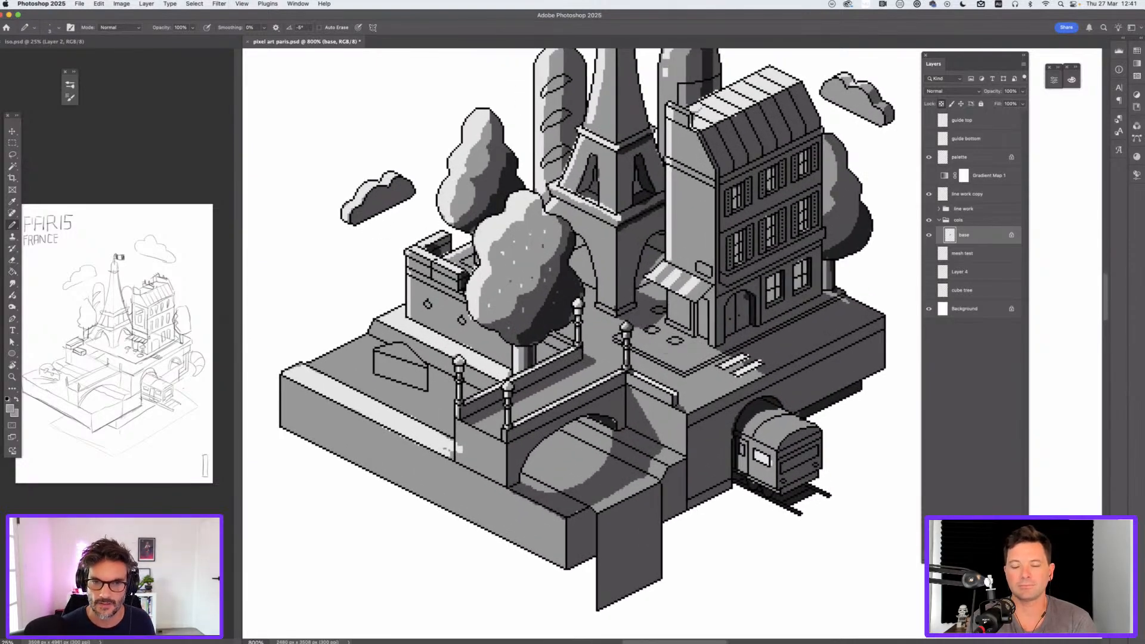
Step: Paint diagonal light grey reflection streaks on the shop window beneath the awning, sampling the grey from the front embankment strip
{"action": "left_click", "coordinate": [442, 442], "text": "alt"}
{"action": "key", "text": "super+minus"}
{"action": "key", "text": "super+minus"}
{"action": "key", "text": "super+minus"}
{"action": "key", "text": "super+plus"}
{"action": "key", "text": "super+plus"}
{"action": "key", "text": "super+plus"}
{"action": "key", "text": "super+plus"}
{"action": "key", "text": "super+plus"}
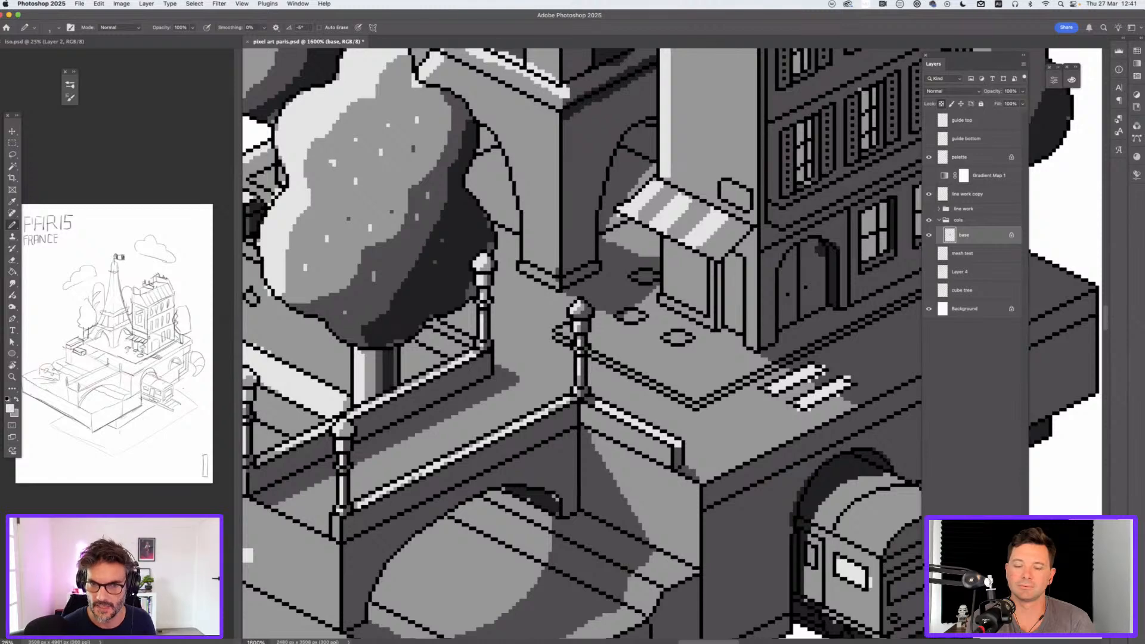
{"action": "left_click_drag", "start_coordinate": [664, 253], "coordinate": [690, 306]}
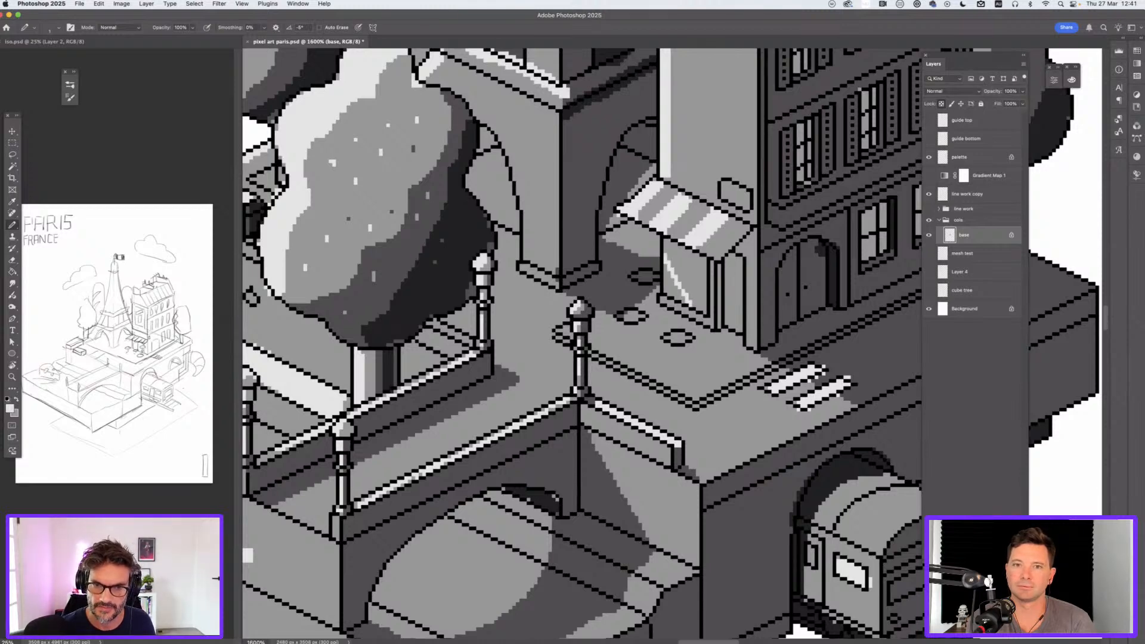
{"action": "mouse_move", "coordinate": [674, 247]}
{"action": "left_mouse_down"}
{"action": "mouse_move", "coordinate": [704, 298]}
{"action": "mouse_move", "coordinate": [671, 243]}
{"action": "left_mouse_up"}
{"action": "left_click", "coordinate": [692, 267]}
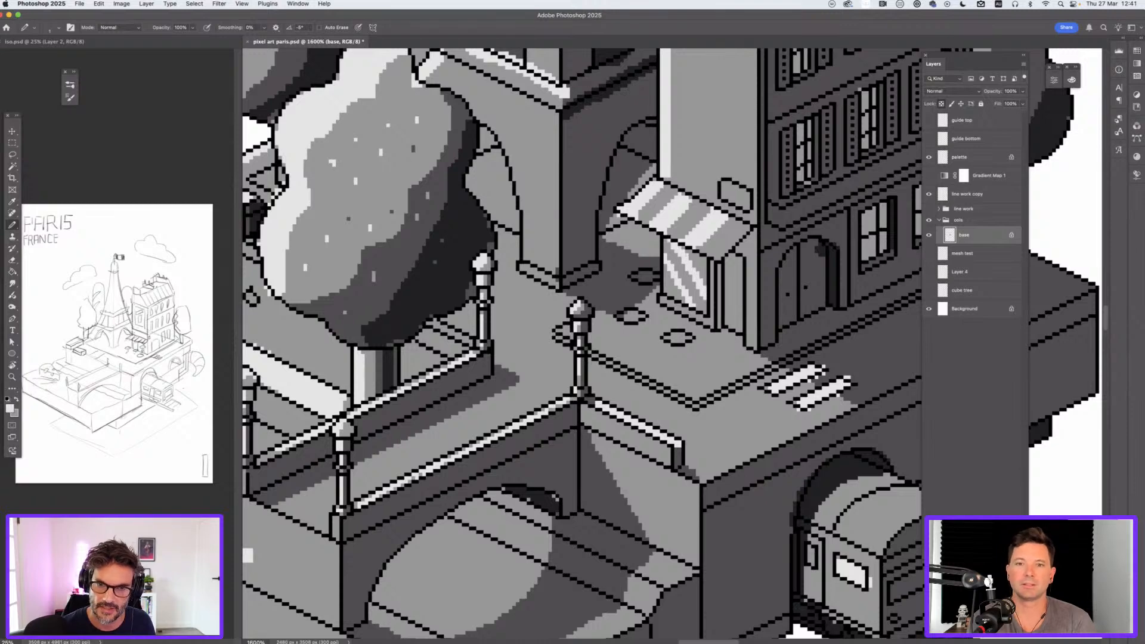
Step: Fill the small shop sign above the awning with dark grey and dot mid grey pixels across it as lettering
{"action": "left_click", "coordinate": [774, 166], "text": "alt"}
{"action": "mouse_move", "coordinate": [747, 192]}
{"action": "left_mouse_down"}
{"action": "mouse_move", "coordinate": [746, 209]}
{"action": "mouse_move", "coordinate": [723, 192]}
{"action": "mouse_move", "coordinate": [748, 209]}
{"action": "left_mouse_up"}
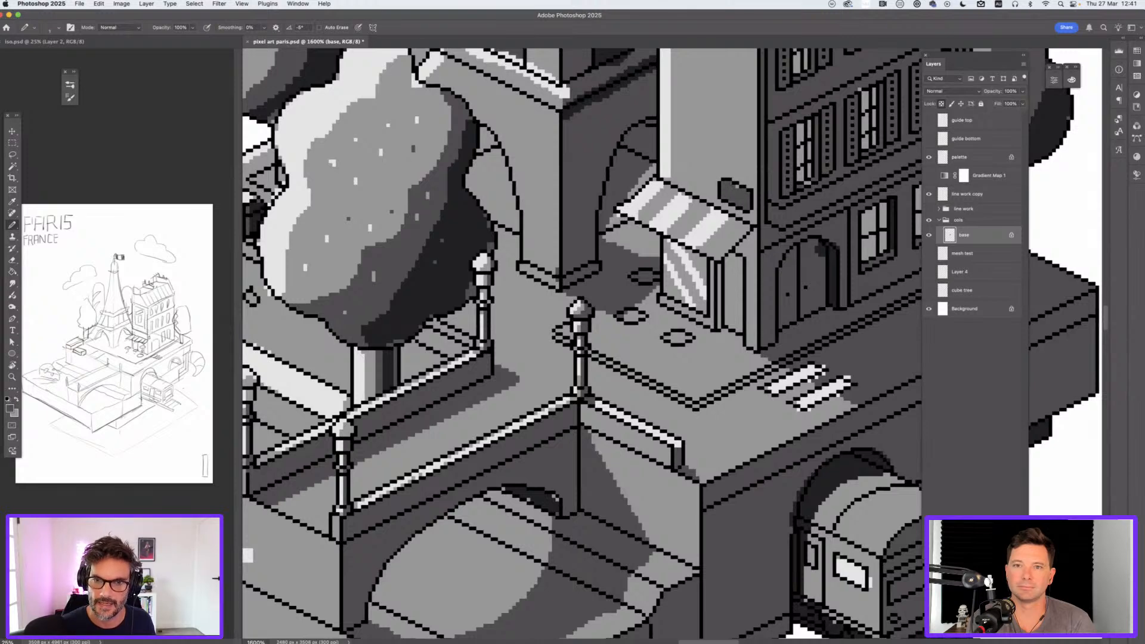
{"action": "left_click", "coordinate": [738, 173], "text": "alt"}
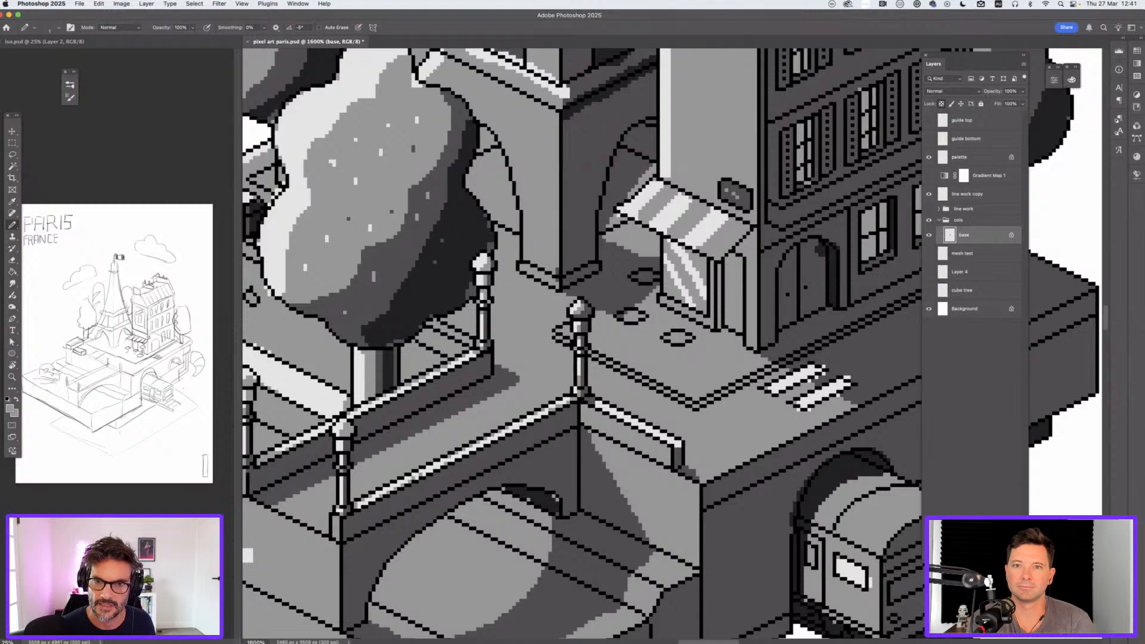
{"action": "left_click_drag", "start_coordinate": [745, 193], "coordinate": [745, 199]}
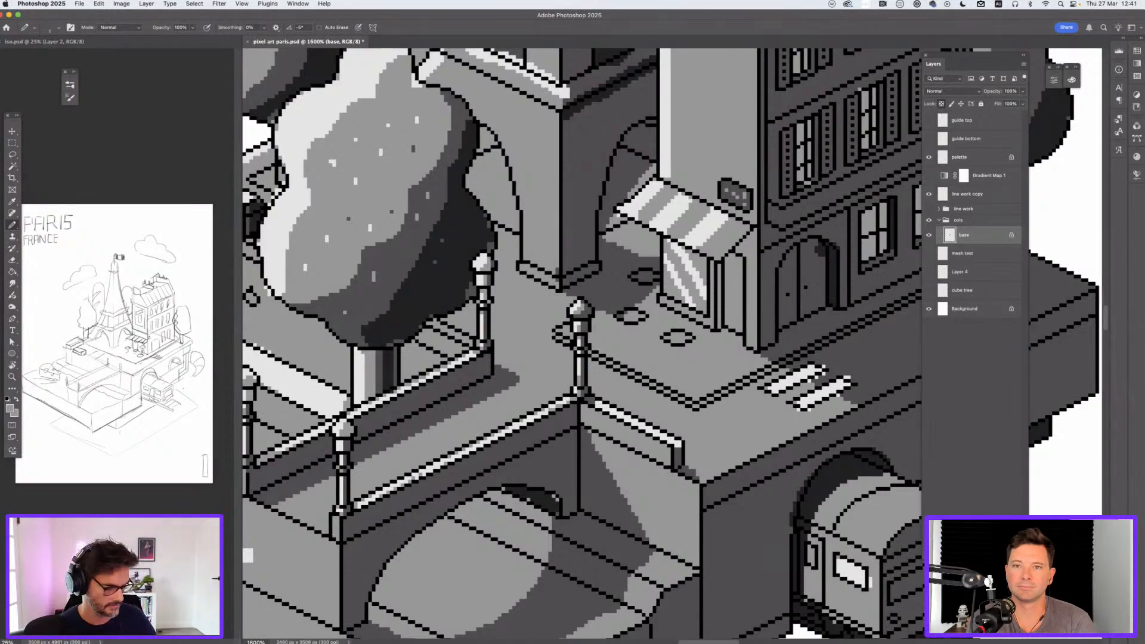
{"action": "key", "text": "super+minus"}
{"action": "key", "text": "super+minus"}
{"action": "key", "text": "super+minus"}
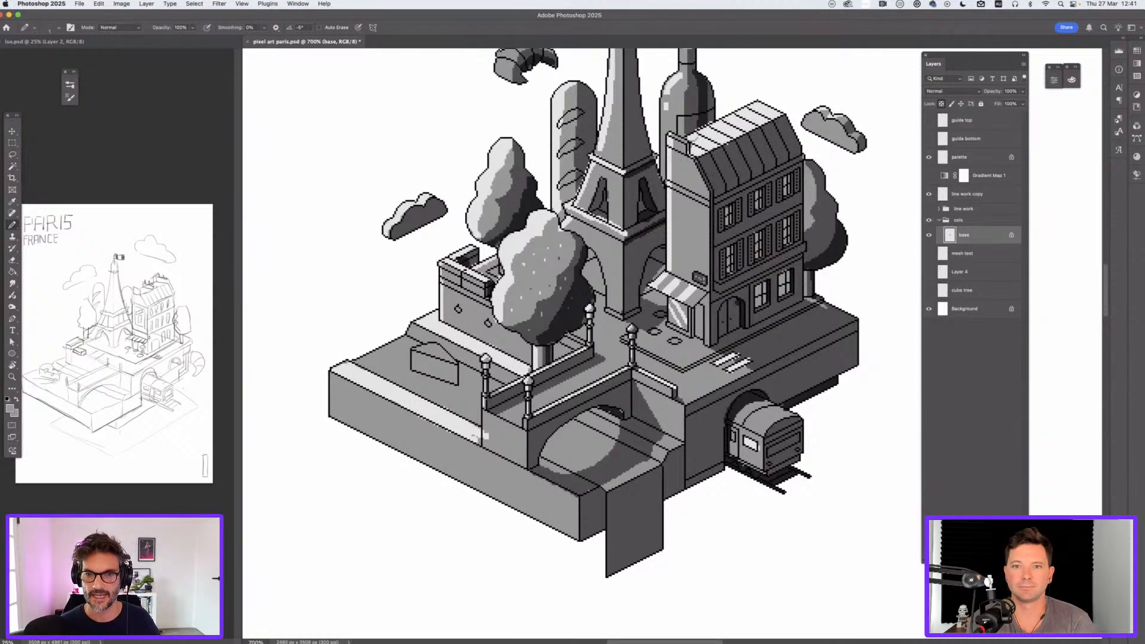
Step: Draw a thin light grey poster frame on the building's blank side wall, above the striped shop awning
{"action": "key", "text": "super+minus"}
{"action": "key", "text": "super+plus"}
{"action": "key", "text": "super+minus"}
{"action": "key", "text": "super+minus"}
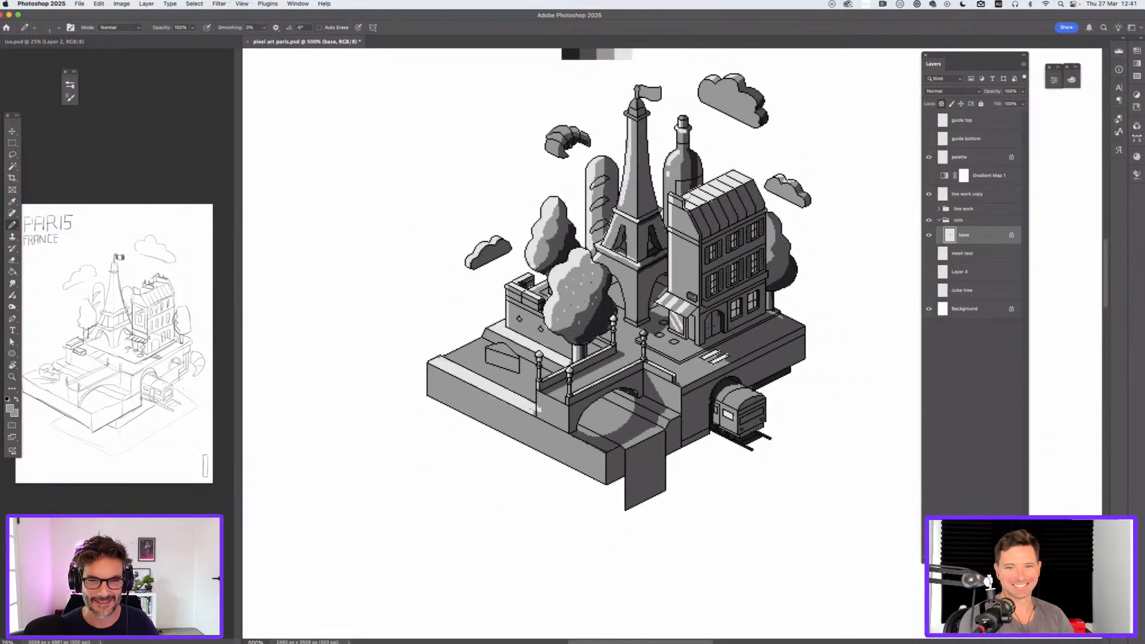
{"action": "key", "text": "super+minus"}
{"action": "key", "text": "super+plus"}
{"action": "key", "text": "super+plus"}
{"action": "key", "text": "super+plus"}
{"action": "key", "text": "super+plus"}
{"action": "key", "text": "super+plus"}
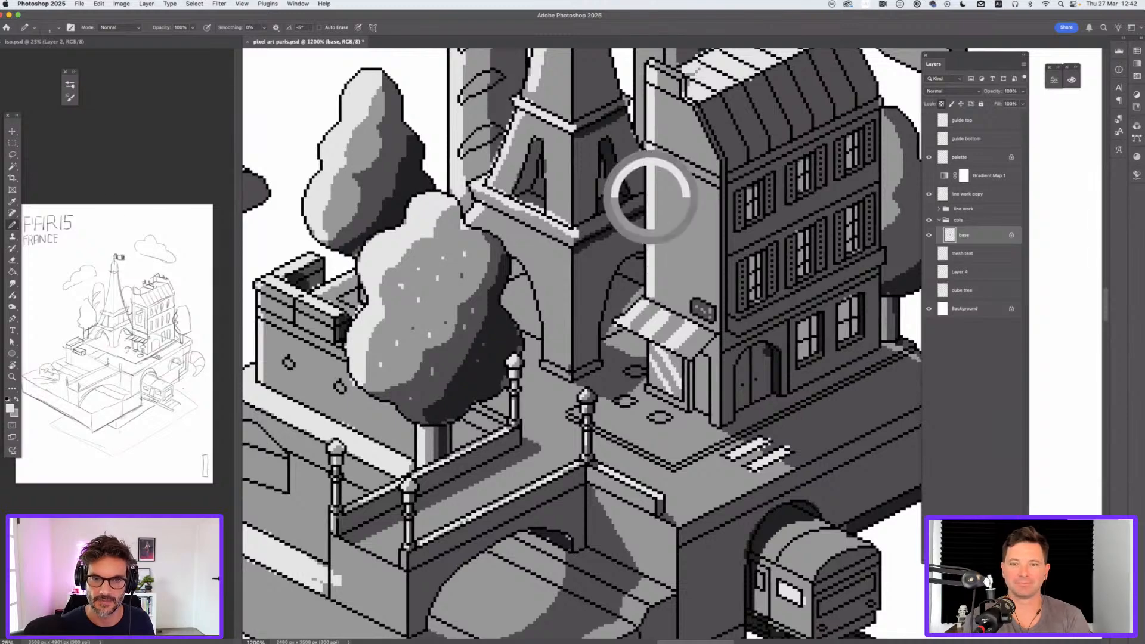
{"action": "left_click_drag", "start_coordinate": [661, 187], "coordinate": [661, 270]}
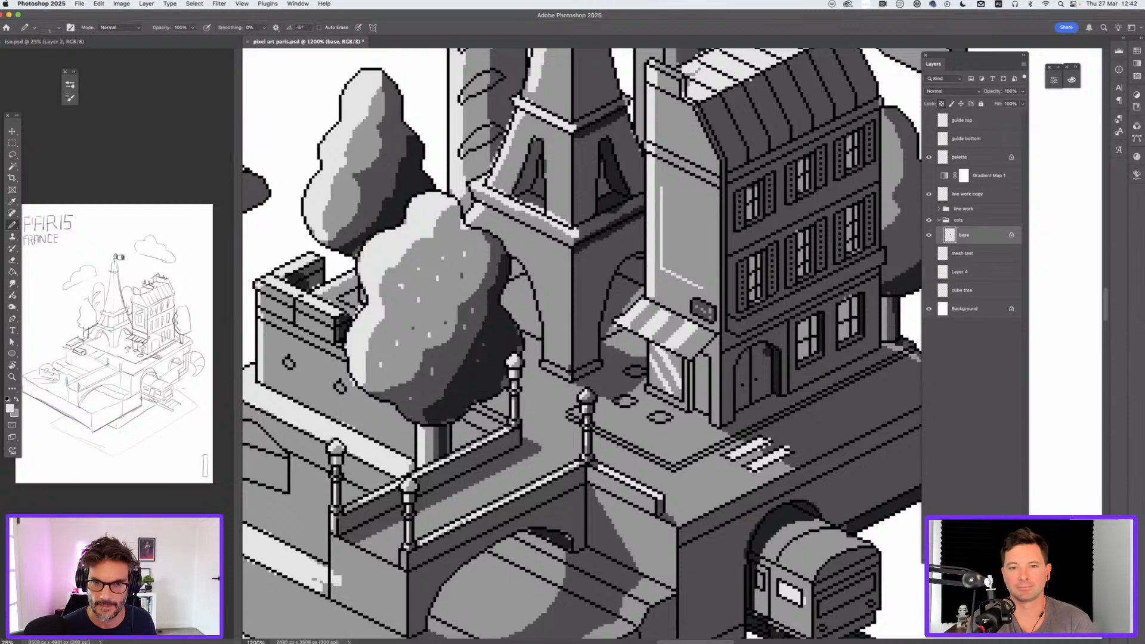
{"action": "left_click_drag", "start_coordinate": [705, 286], "coordinate": [705, 211]}
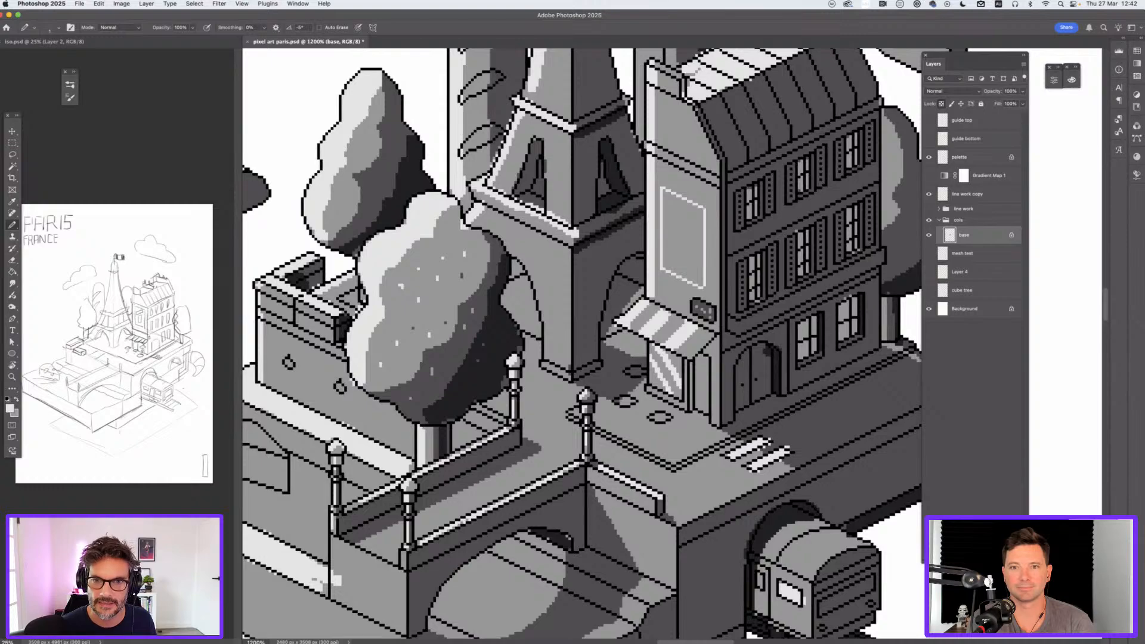
Step: Check how the new poster frame on the building's side wall reads across the whole scene
{"action": "key", "text": "super+minus"}
{"action": "key", "text": "super+minus"}
{"action": "key", "text": "super+minus"}
{"action": "key", "text": "super+minus"}
{"action": "key", "text": "super+minus"}
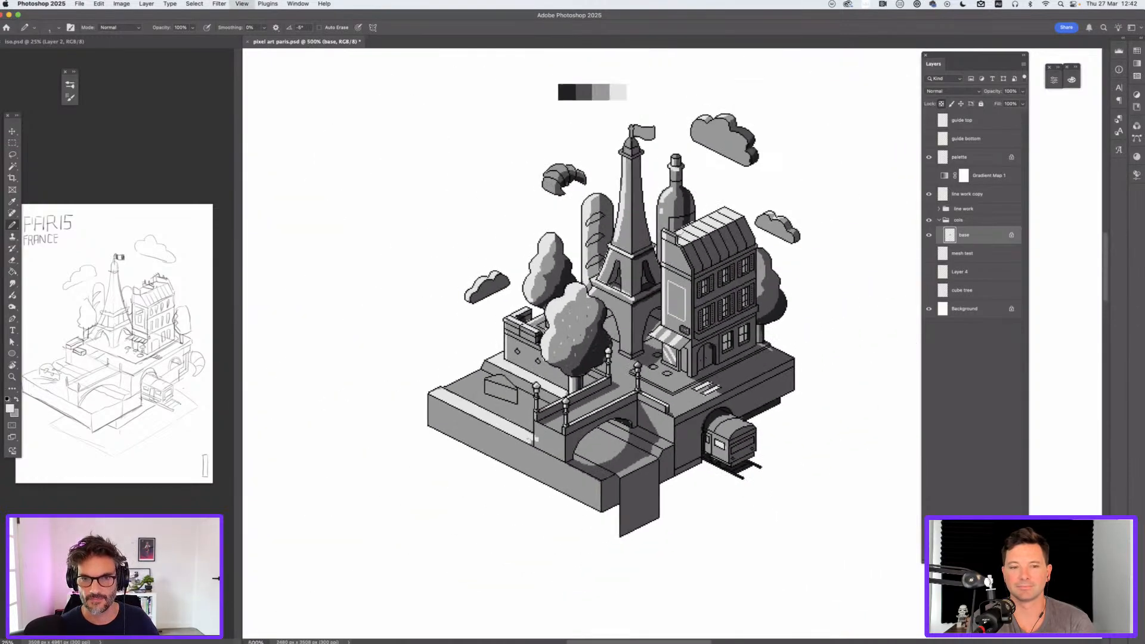
{"action": "key", "text": "super+plus"}
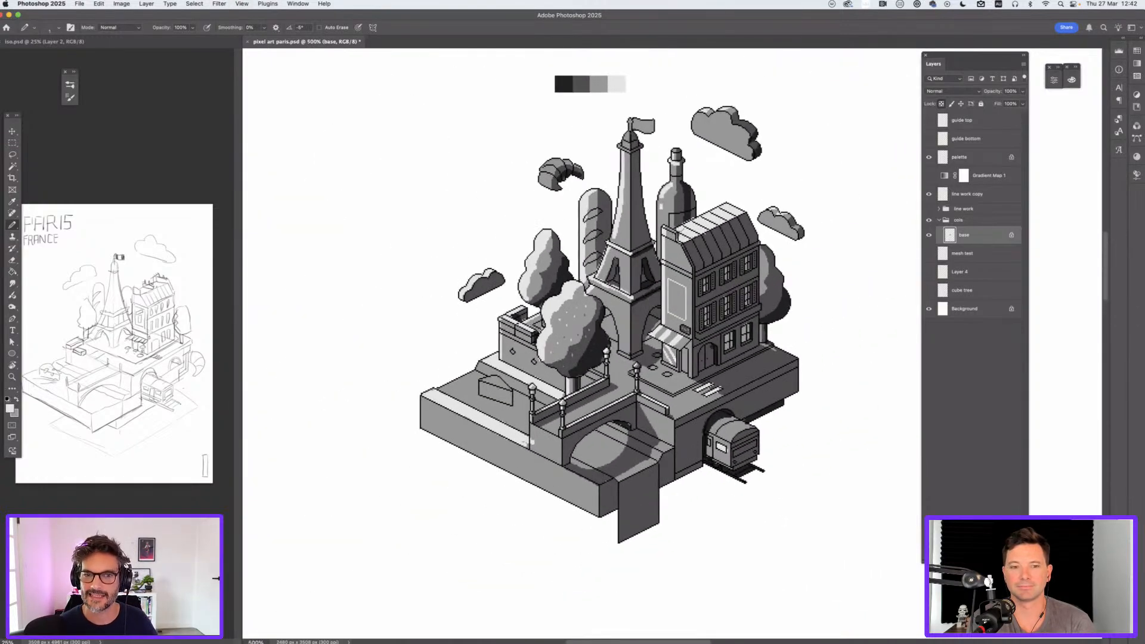
{"action": "key", "text": "super+plus"}
{"action": "key", "text": "super+plus"}
{"action": "key", "text": "super+plus"}
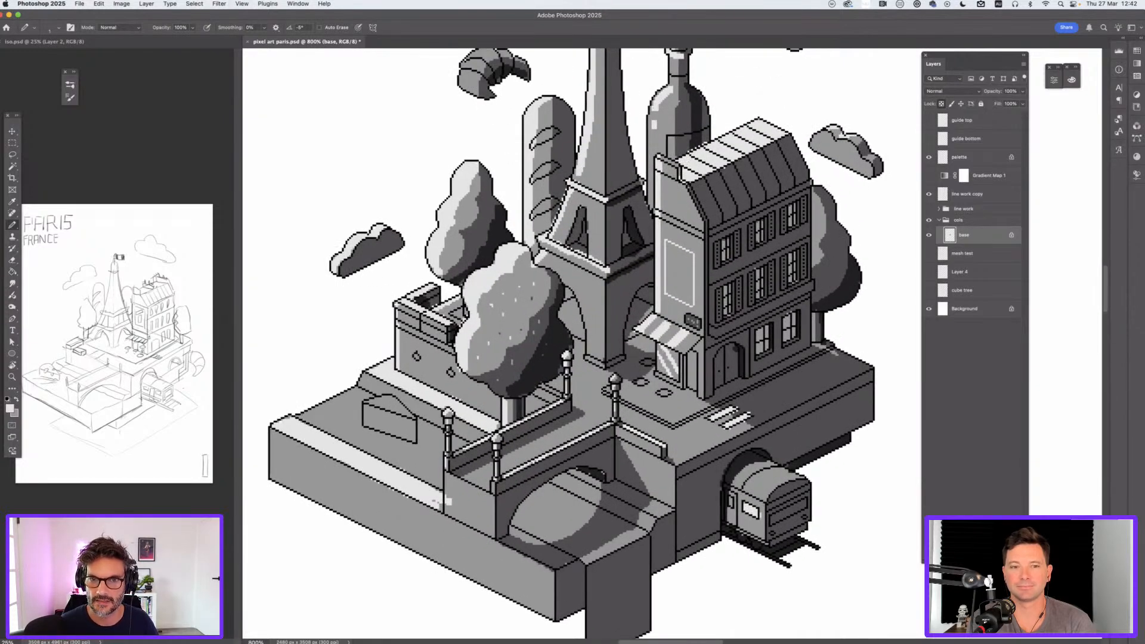
Step: Sample a dark grey from the shaded foliage of the front tree and keep it as the secondary drawing colour
{"action": "key", "text": "x"}
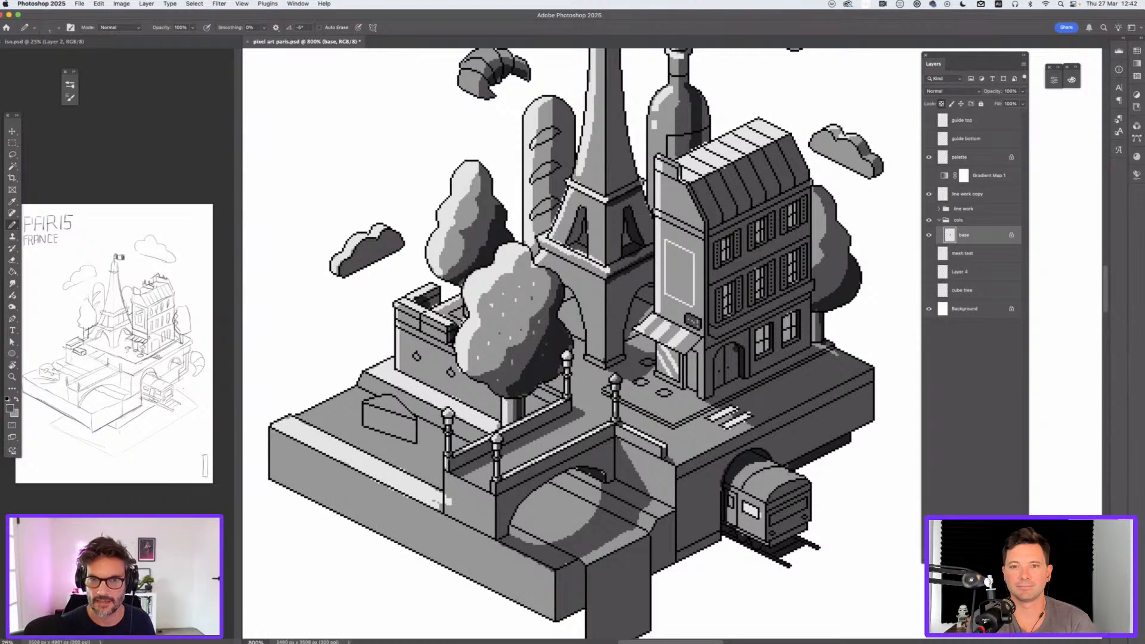
{"action": "left_click", "coordinate": [552, 356], "text": "alt"}
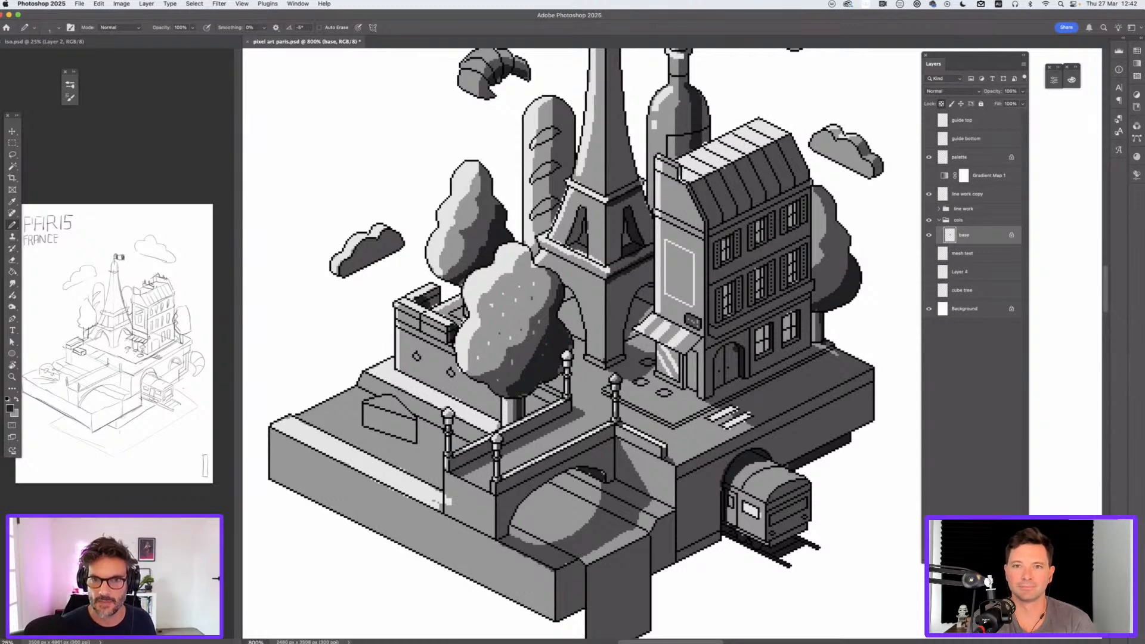
{"action": "left_click", "coordinate": [550, 316], "text": "alt"}
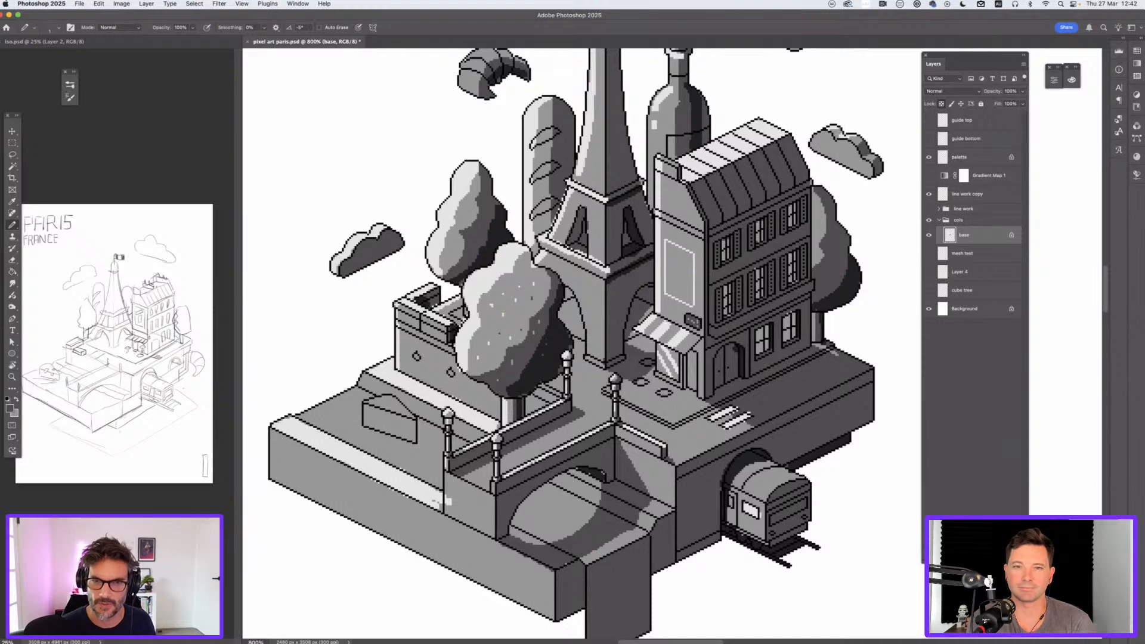
{"action": "key", "text": "x"}
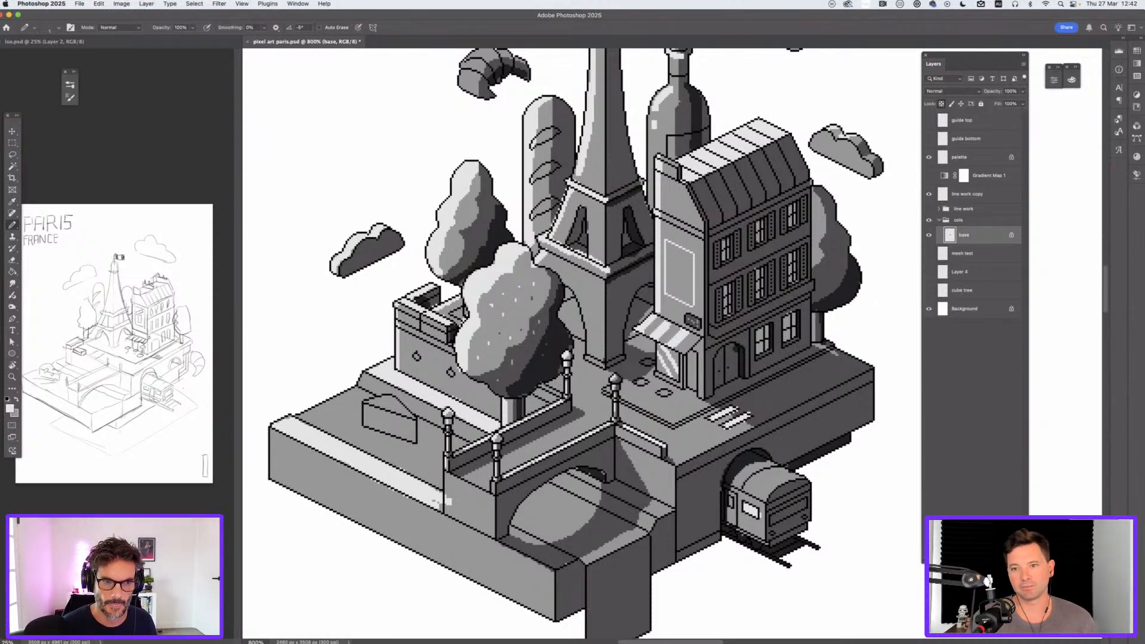
Step: Examine the overall greyscale composition at reduced size
{"action": "key", "text": "super+minus"}
{"action": "key", "text": "super+minus"}
{"action": "key", "text": "super+minus"}
{"action": "key", "text": "super+minus"}
{"action": "key", "text": "super+minus"}
{"action": "key", "text": "super+minus"}
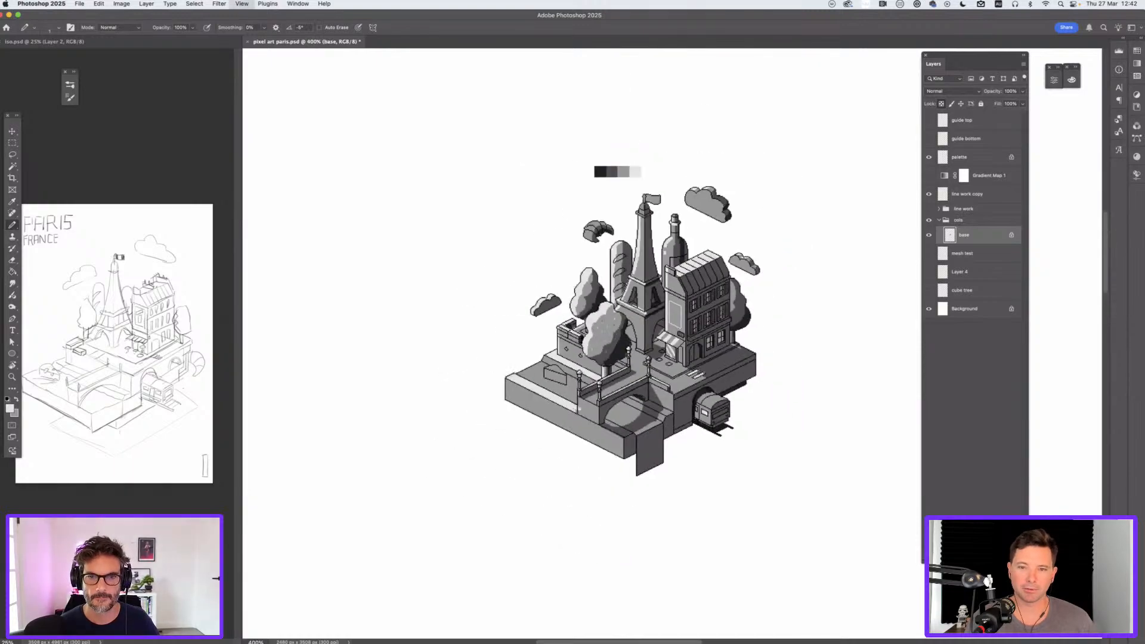
{"action": "key", "text": "super+plus"}
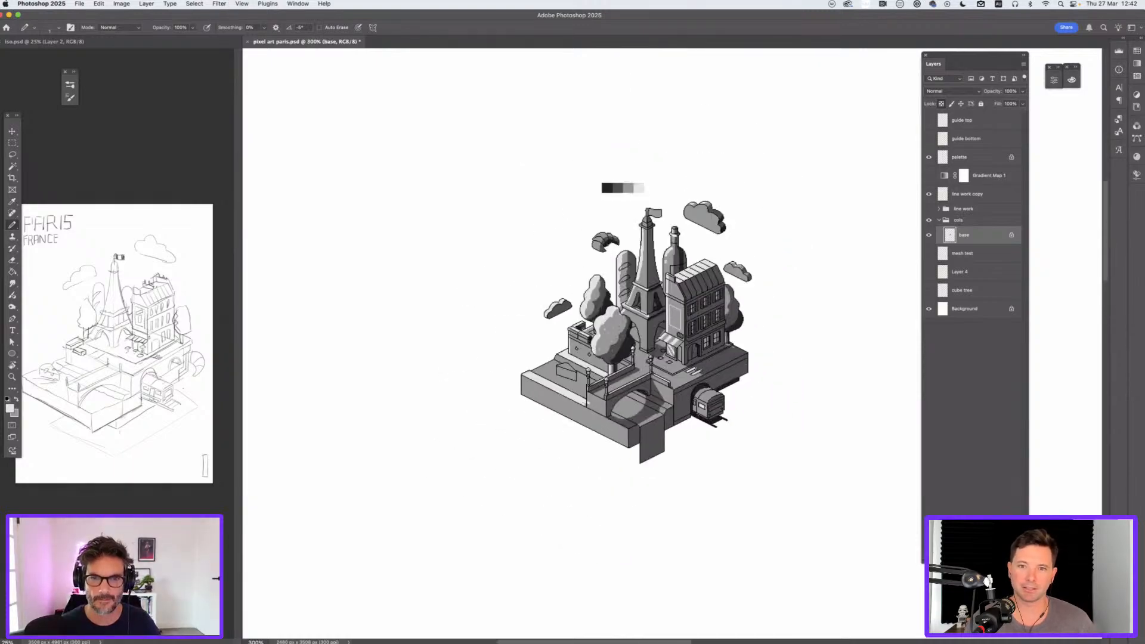
{"action": "key", "text": "super+plus"}
{"action": "key", "text": "super+plus"}
{"action": "key", "text": "super+plus"}
{"action": "key", "text": "super+plus"}
{"action": "key", "text": "super+plus"}
{"action": "key", "text": "super+plus"}
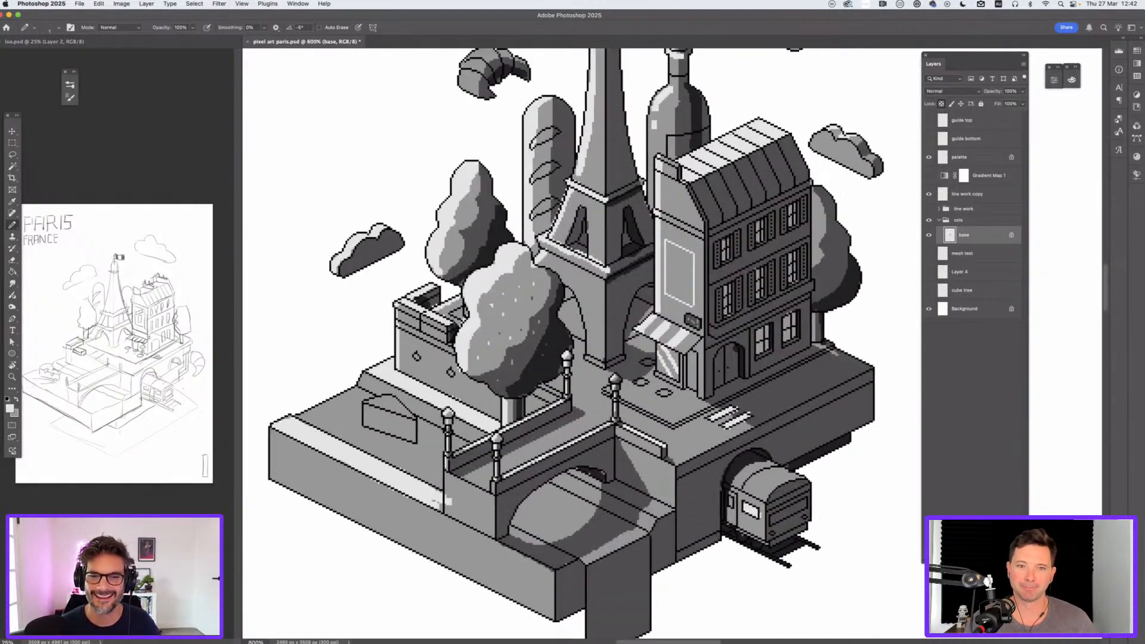
Step: Paint a dark grey sitting cat silhouette with a curled tail inside the poster frame, carving out its ears in mid grey
{"action": "key", "text": "super+minus"}
{"action": "key", "text": "super+plus"}
{"action": "key", "text": "super+plus"}
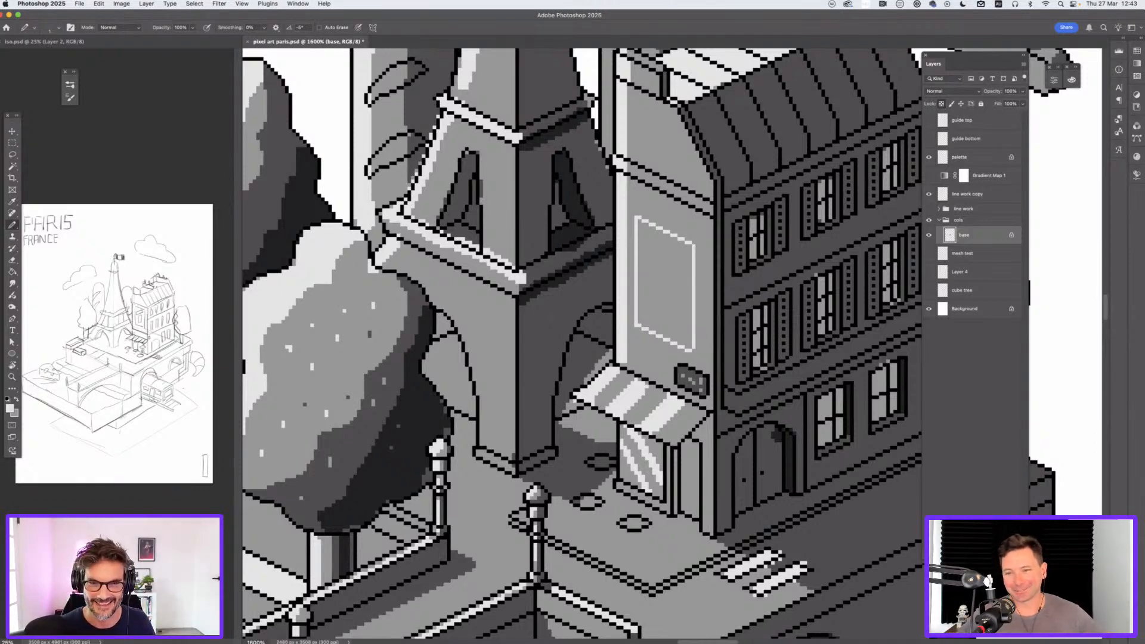
{"action": "key", "text": "x"}
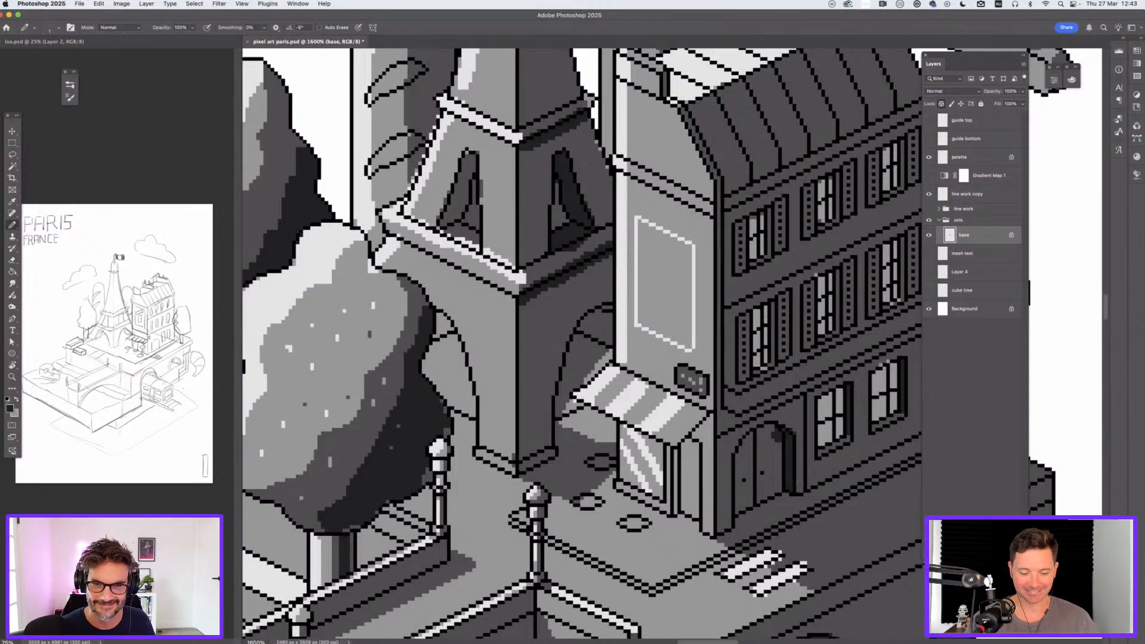
{"action": "mouse_move", "coordinate": [650, 307]}
{"action": "left_mouse_down"}
{"action": "mouse_move", "coordinate": [656, 324]}
{"action": "mouse_move", "coordinate": [673, 319]}
{"action": "mouse_move", "coordinate": [653, 304]}
{"action": "mouse_move", "coordinate": [658, 322]}
{"action": "mouse_move", "coordinate": [639, 279]}
{"action": "mouse_move", "coordinate": [673, 285]}
{"action": "mouse_move", "coordinate": [667, 301]}
{"action": "mouse_move", "coordinate": [668, 263]}
{"action": "mouse_move", "coordinate": [681, 269]}
{"action": "mouse_move", "coordinate": [670, 273]}
{"action": "left_mouse_up"}
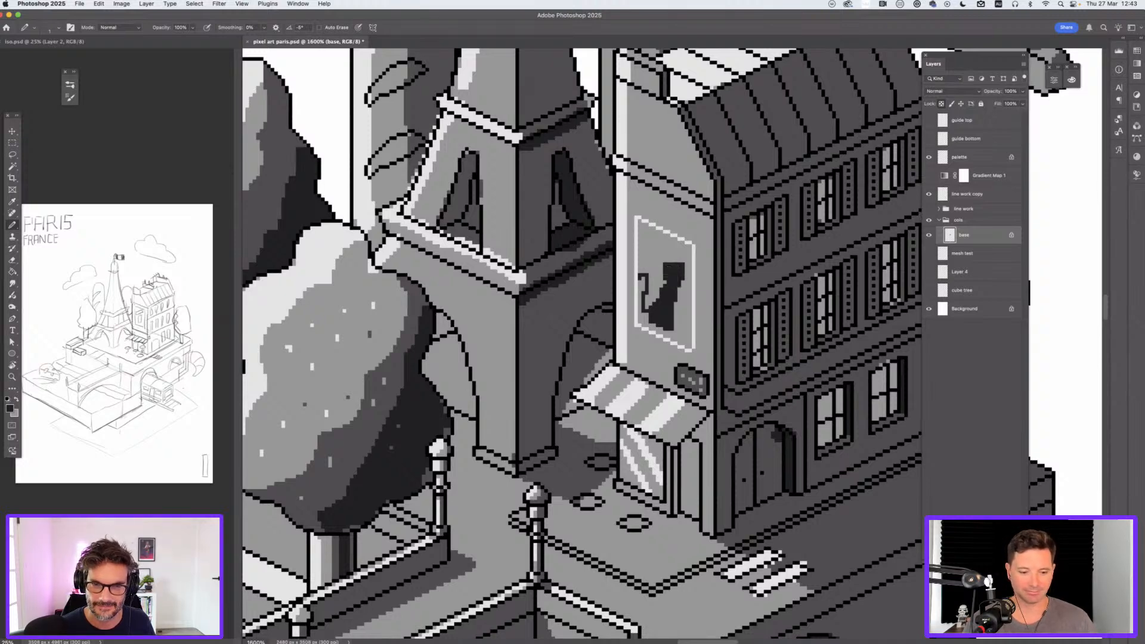
{"action": "key", "text": "x"}
{"action": "left_click", "coordinate": [672, 265]}
{"action": "left_click", "coordinate": [677, 265]}
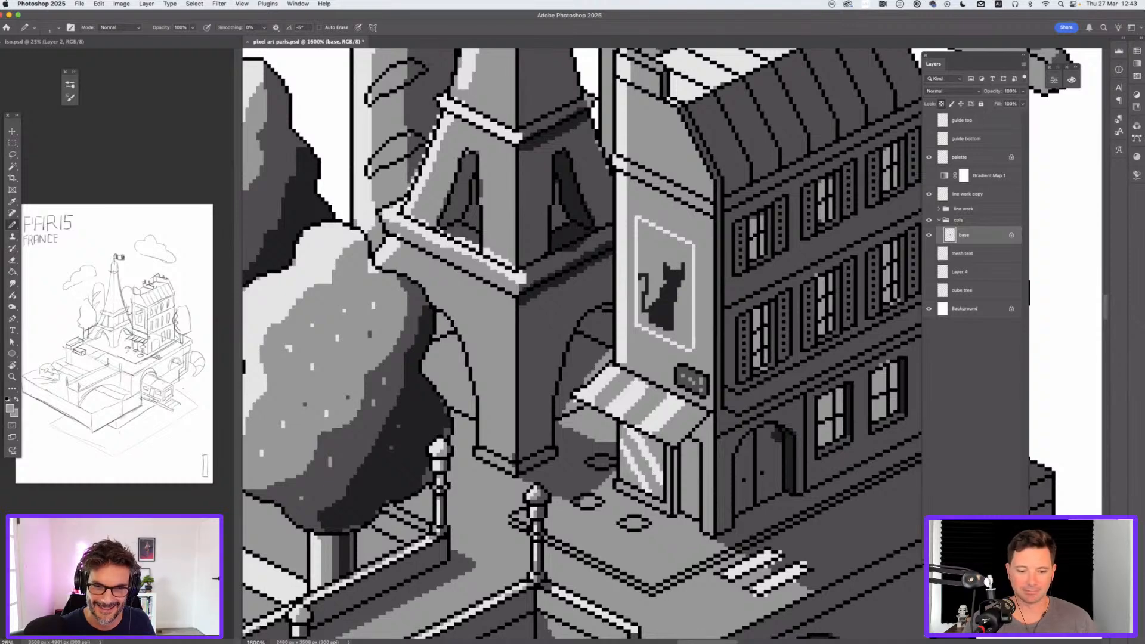
{"action": "key", "text": "x"}
{"action": "left_click_drag", "start_coordinate": [679, 286], "coordinate": [678, 331]}
{"action": "key", "text": "x"}
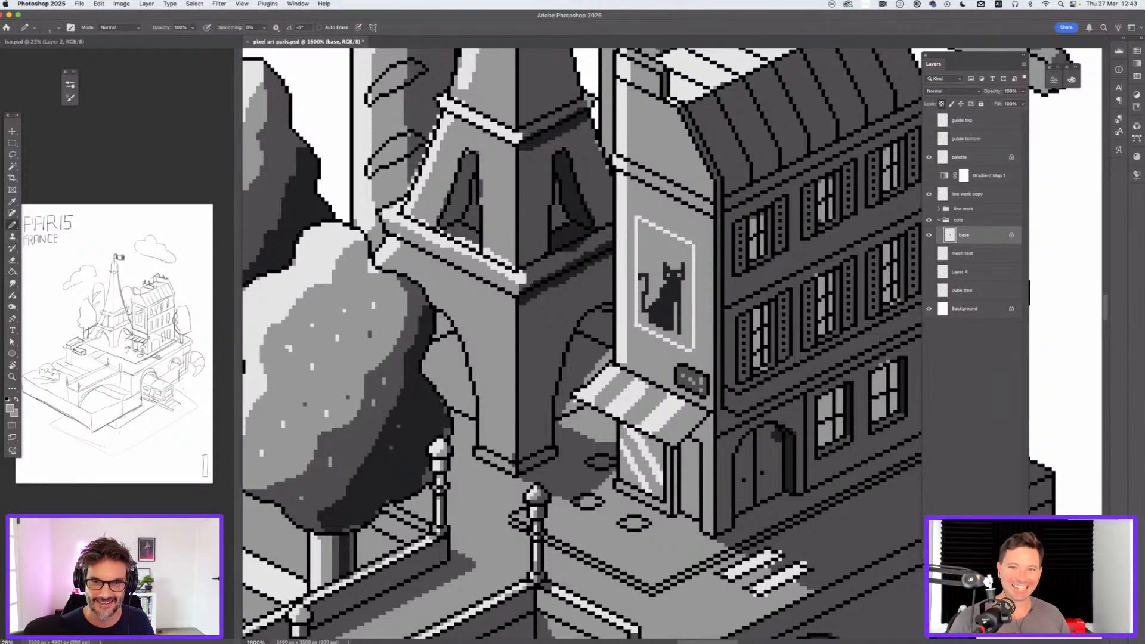
Step: Letter a short dark grey title above the cat on the poster and add small dark marks near its lower corner
{"action": "left_click", "coordinate": [663, 308], "text": "alt"}
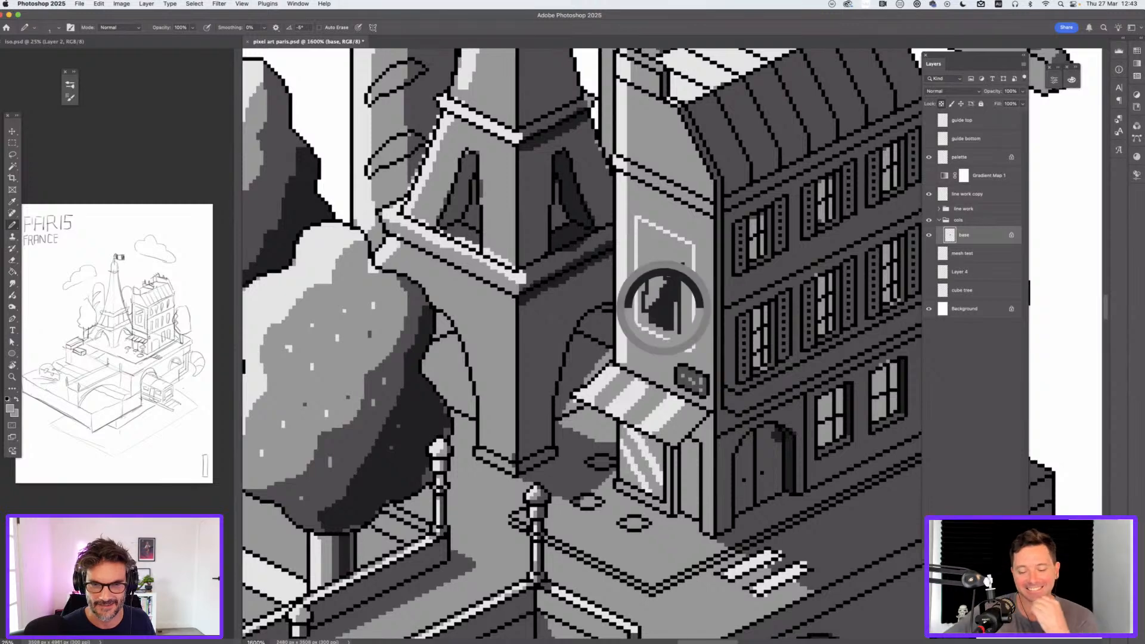
{"action": "mouse_move", "coordinate": [643, 230]}
{"action": "left_mouse_down"}
{"action": "mouse_move", "coordinate": [643, 250]}
{"action": "mouse_move", "coordinate": [664, 245]}
{"action": "mouse_move", "coordinate": [660, 255]}
{"action": "left_mouse_up"}
{"action": "mouse_move", "coordinate": [667, 243]}
{"action": "left_mouse_down"}
{"action": "mouse_move", "coordinate": [688, 258]}
{"action": "mouse_move", "coordinate": [648, 262]}
{"action": "left_mouse_up"}
{"action": "left_click_drag", "start_coordinate": [685, 330], "coordinate": [686, 338]}
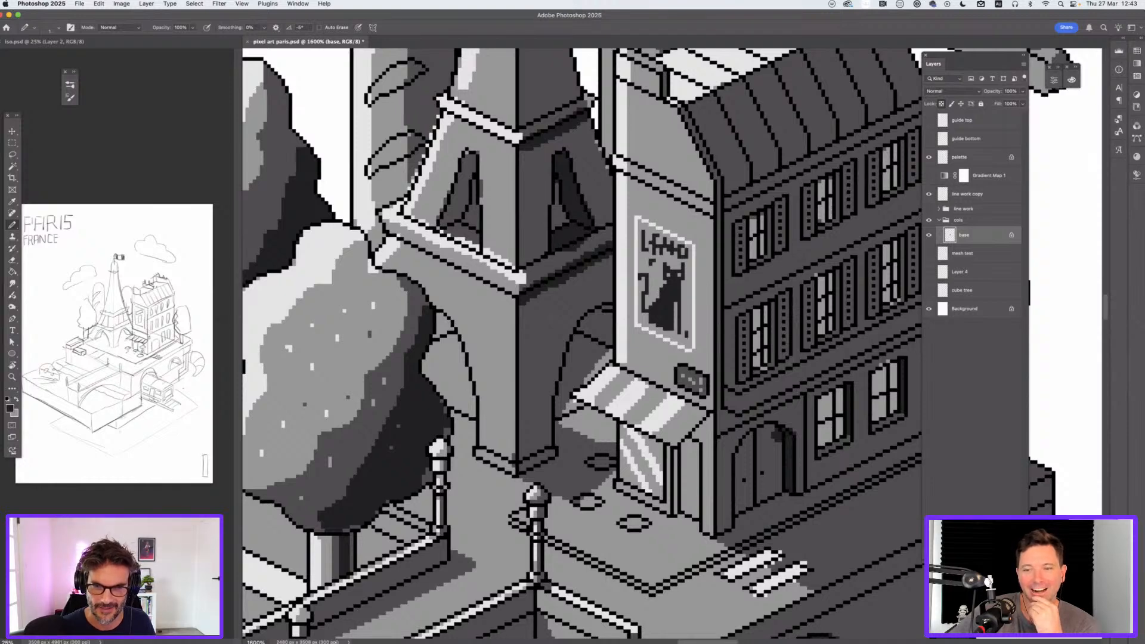
Step: Check how the finished cat poster reads within the whole scene at several magnifications
{"action": "key", "text": "super+minus"}
{"action": "key", "text": "super+minus"}
{"action": "key", "text": "super+minus"}
{"action": "key", "text": "super+minus"}
{"action": "key", "text": "super+minus"}
{"action": "key", "text": "super+minus"}
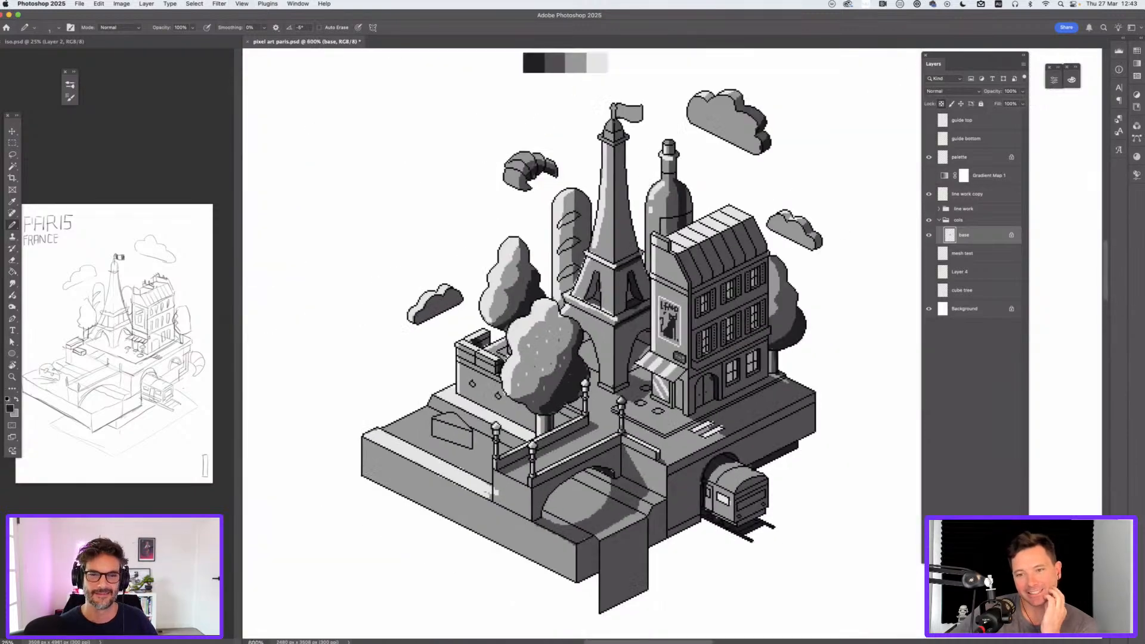
{"action": "key", "text": "super+plus"}
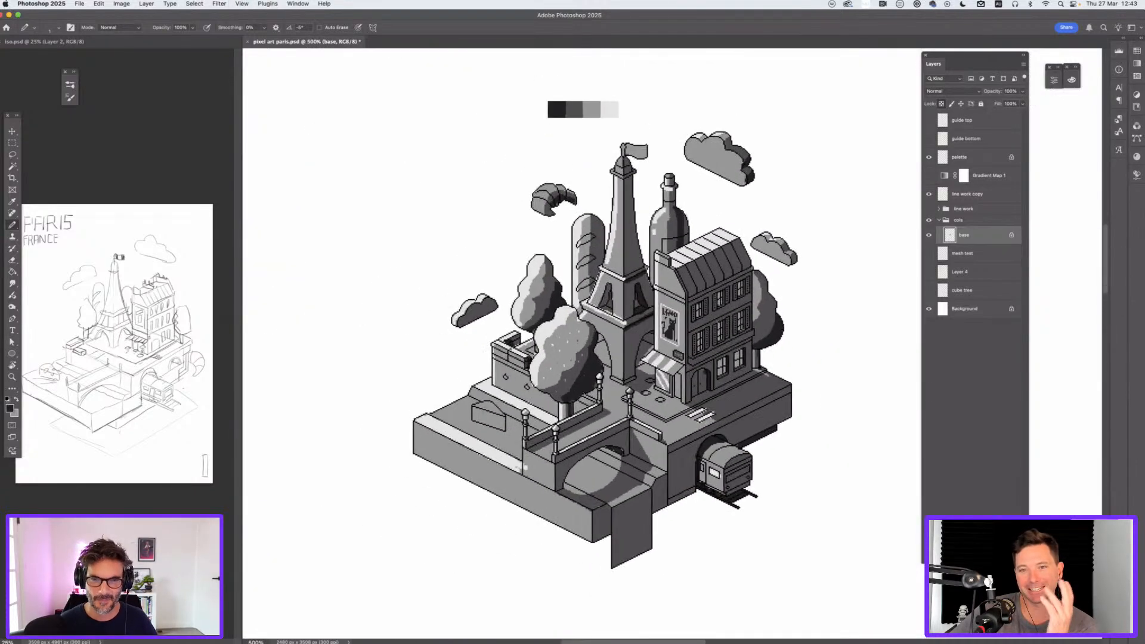
{"action": "key", "text": "super+plus"}
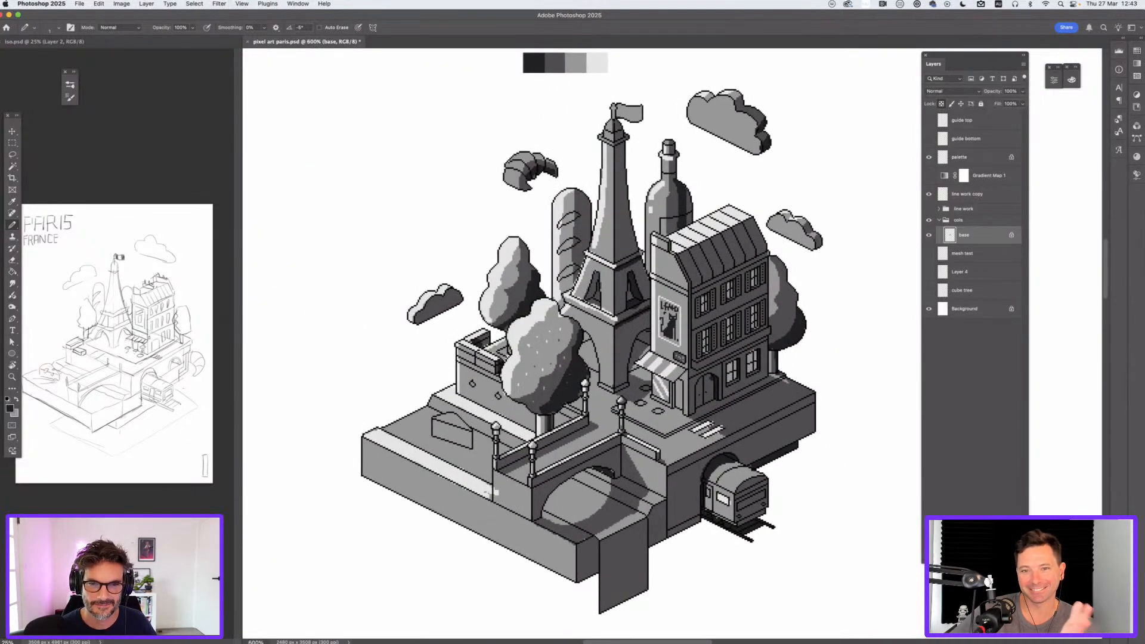
{"action": "key", "text": "super+minus"}
{"action": "key", "text": "super+minus"}
{"action": "key", "text": "super+plus"}
{"action": "key", "text": "super+plus"}
{"action": "key", "text": "super+plus"}
{"action": "key", "text": "super+plus"}
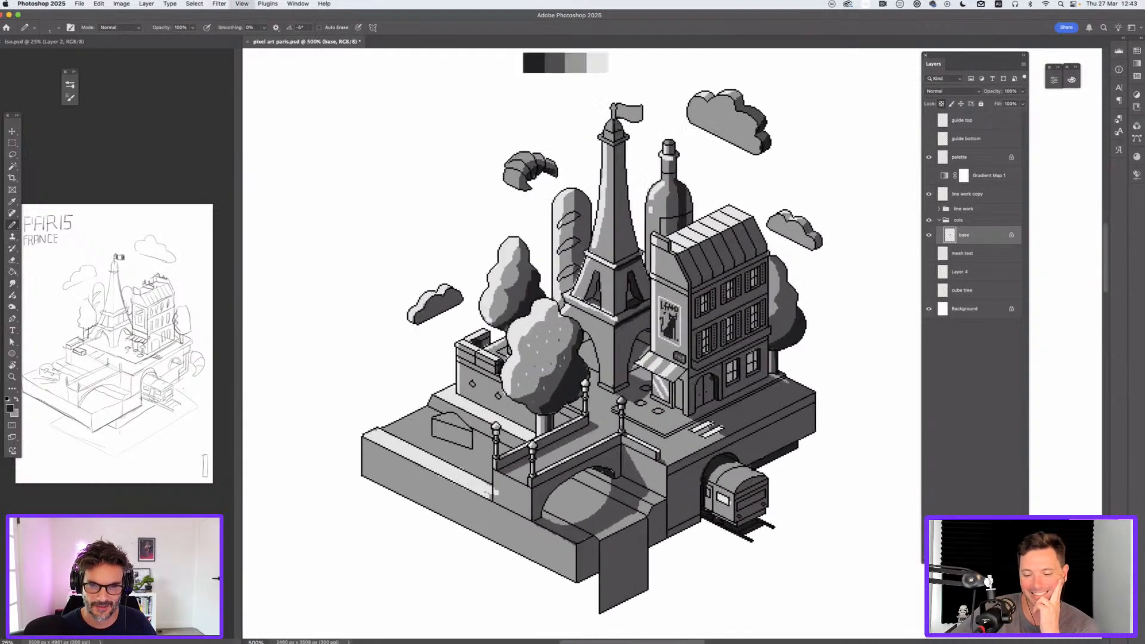
Step: Touch up the shading around the train at the tunnel mouth with greys sampled from the artwork
{"action": "key", "text": "super+plus"}
{"action": "key", "text": "super+plus"}
{"action": "key", "text": "super+plus"}
{"action": "left_click_drag", "start_coordinate": [791, 501], "coordinate": [664, 246]}
{"action": "left_click", "coordinate": [751, 296], "text": "alt"}
{"action": "mouse_move", "coordinate": [741, 292]}
{"action": "left_mouse_down"}
{"action": "mouse_move", "coordinate": [701, 292]}
{"action": "mouse_move", "coordinate": [741, 283]}
{"action": "mouse_move", "coordinate": [714, 283]}
{"action": "mouse_move", "coordinate": [733, 278]}
{"action": "mouse_move", "coordinate": [684, 311]}
{"action": "left_mouse_up"}
{"action": "left_click", "coordinate": [780, 274], "text": "alt"}
{"action": "left_click_drag", "start_coordinate": [780, 277], "coordinate": [792, 298]}
Step: Examine the whole illustration from a distance, including at 100% size
{"action": "key", "text": "super+minus"}
{"action": "key", "text": "super+minus"}
{"action": "key", "text": "super+minus"}
{"action": "key", "text": "super+minus"}
{"action": "key", "text": "super+minus"}
{"action": "key", "text": "super+minus"}
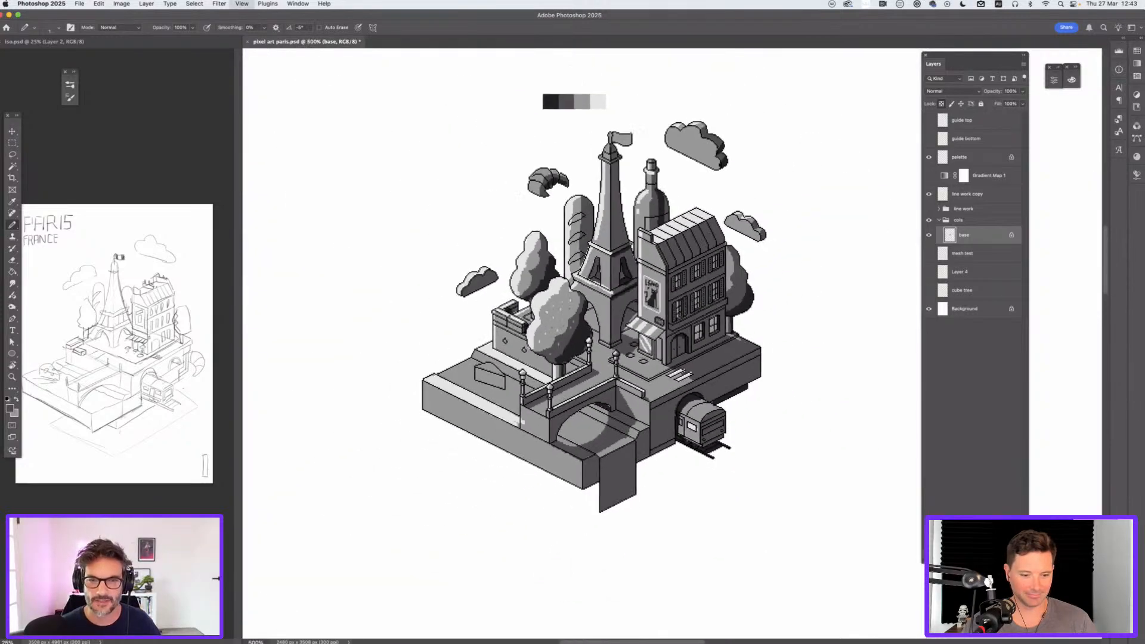
{"action": "left_click_drag", "start_coordinate": [596, 334], "coordinate": [637, 359]}
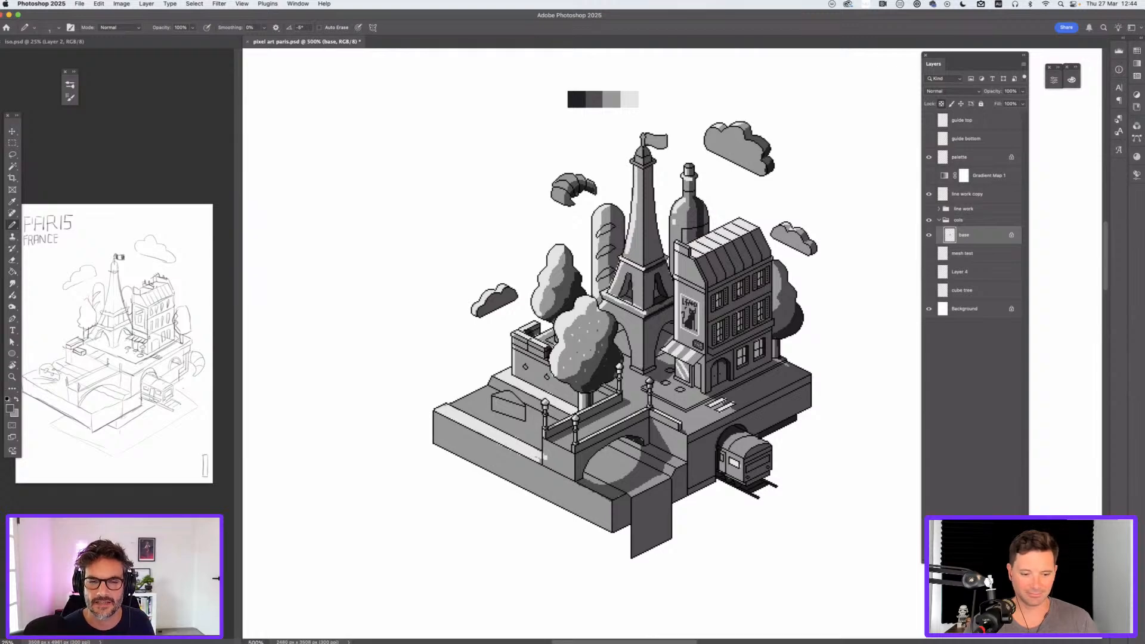
{"action": "key", "text": "super+1"}
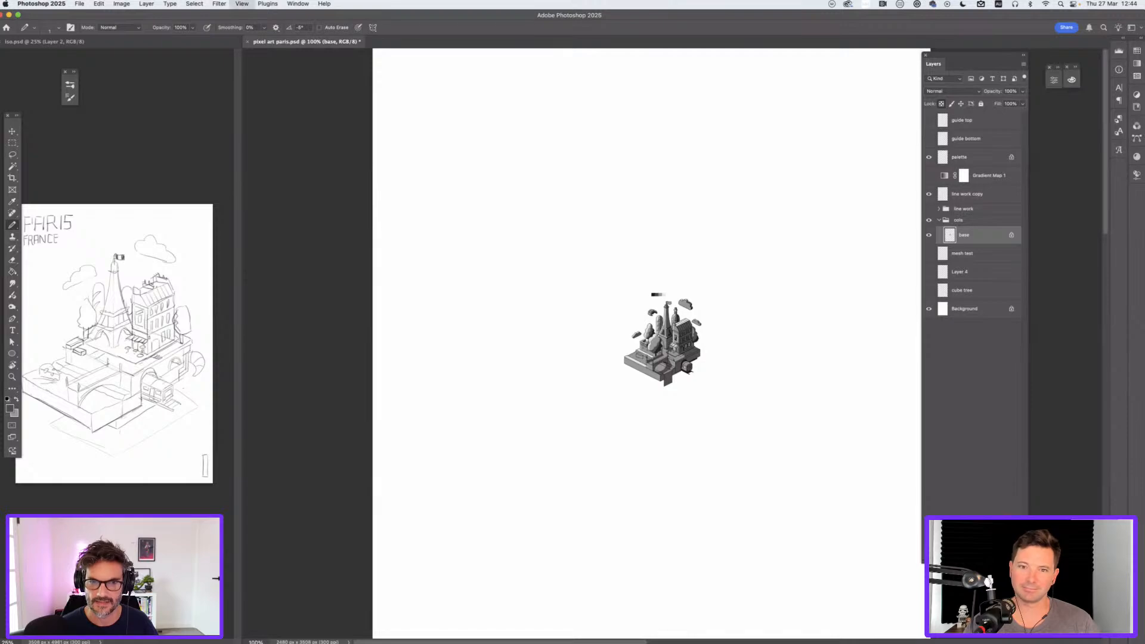
{"action": "key", "text": "super+equal"}
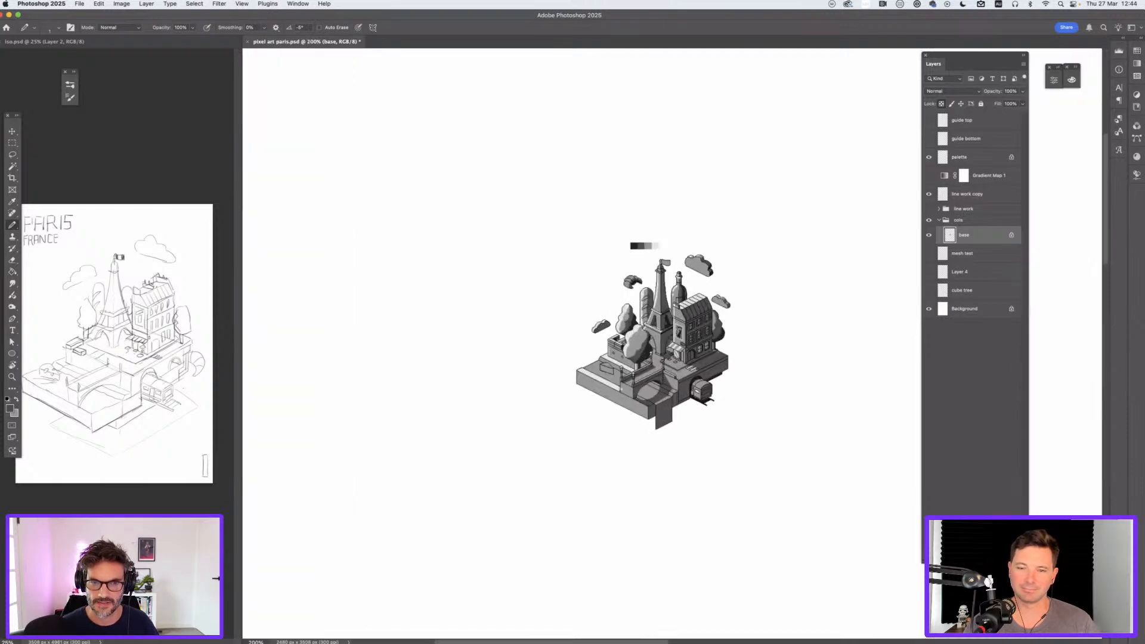
Step: Fill the top face of the wedge-shaped prop on the lower embankment with light grey
{"action": "key", "text": "super+equal"}
{"action": "key", "text": "super+equal"}
{"action": "key", "text": "super+equal"}
{"action": "key", "text": "super+equal"}
{"action": "key", "text": "super+equal"}
{"action": "left_click_drag", "start_coordinate": [490, 488], "coordinate": [647, 446]}
{"action": "key", "text": "super+equal"}
{"action": "key", "text": "x"}
{"action": "mouse_move", "coordinate": [603, 373]}
{"action": "left_mouse_down"}
{"action": "mouse_move", "coordinate": [591, 355]}
{"action": "mouse_move", "coordinate": [574, 365]}
{"action": "mouse_move", "coordinate": [587, 357]}
{"action": "mouse_move", "coordinate": [611, 376]}
{"action": "left_mouse_up"}
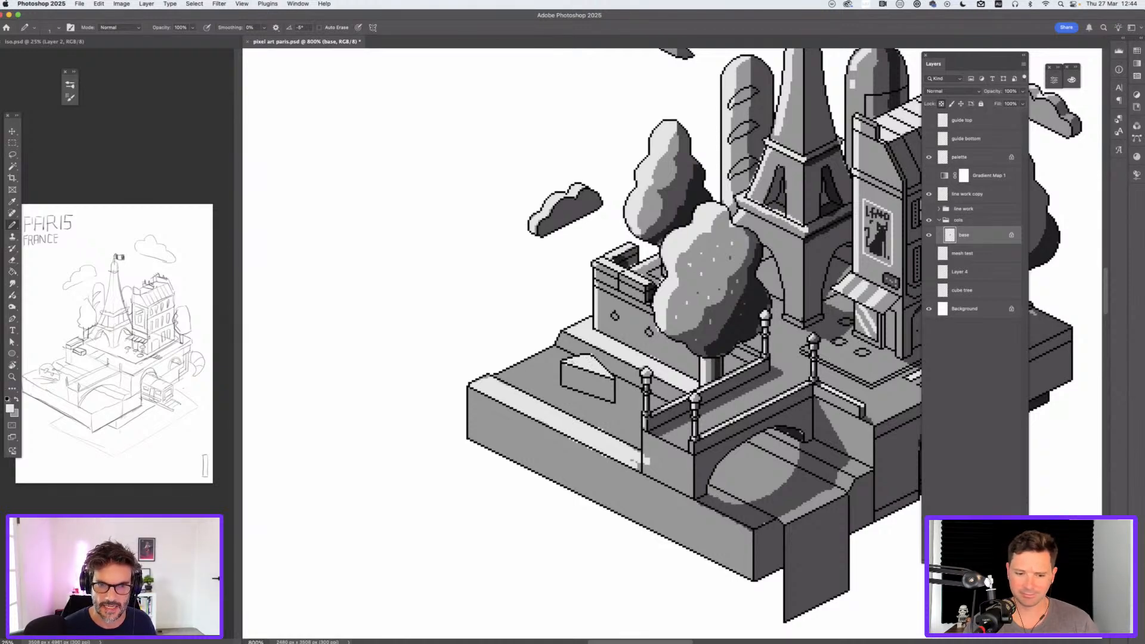
Step: Paint the wedge's cast shadow on the ground beside it in dark grey sampled from the front tree
{"action": "left_click", "coordinate": [708, 329], "text": "alt"}
{"action": "left_click_drag", "start_coordinate": [612, 402], "coordinate": [613, 384]}
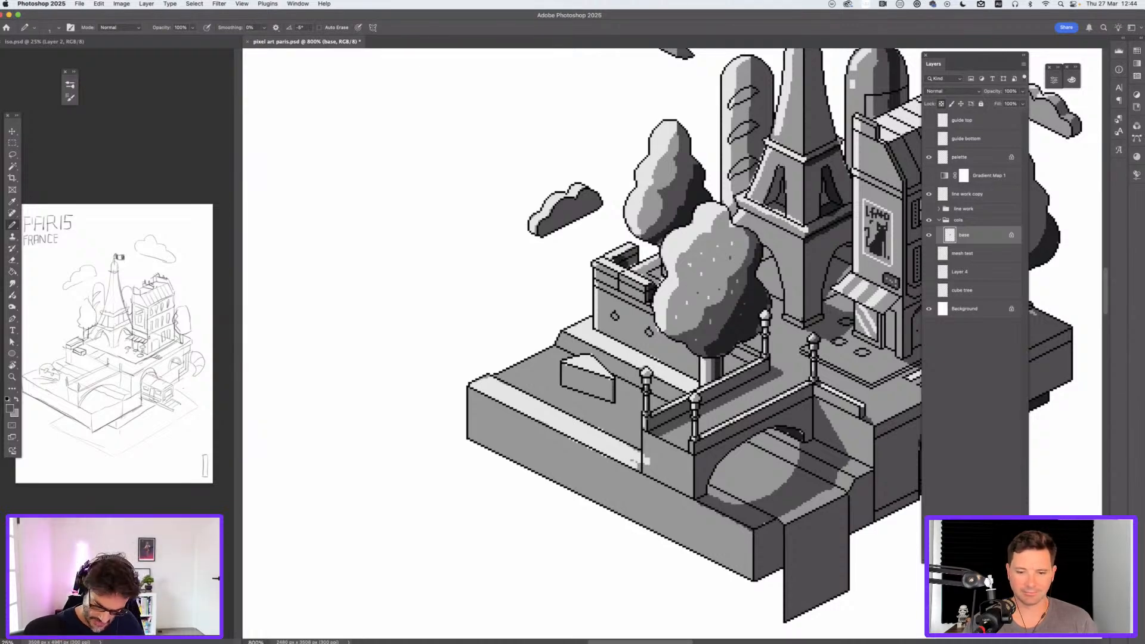
{"action": "mouse_move", "coordinate": [581, 393]}
{"action": "left_mouse_down"}
{"action": "mouse_move", "coordinate": [633, 415]}
{"action": "mouse_move", "coordinate": [619, 404]}
{"action": "left_mouse_up"}
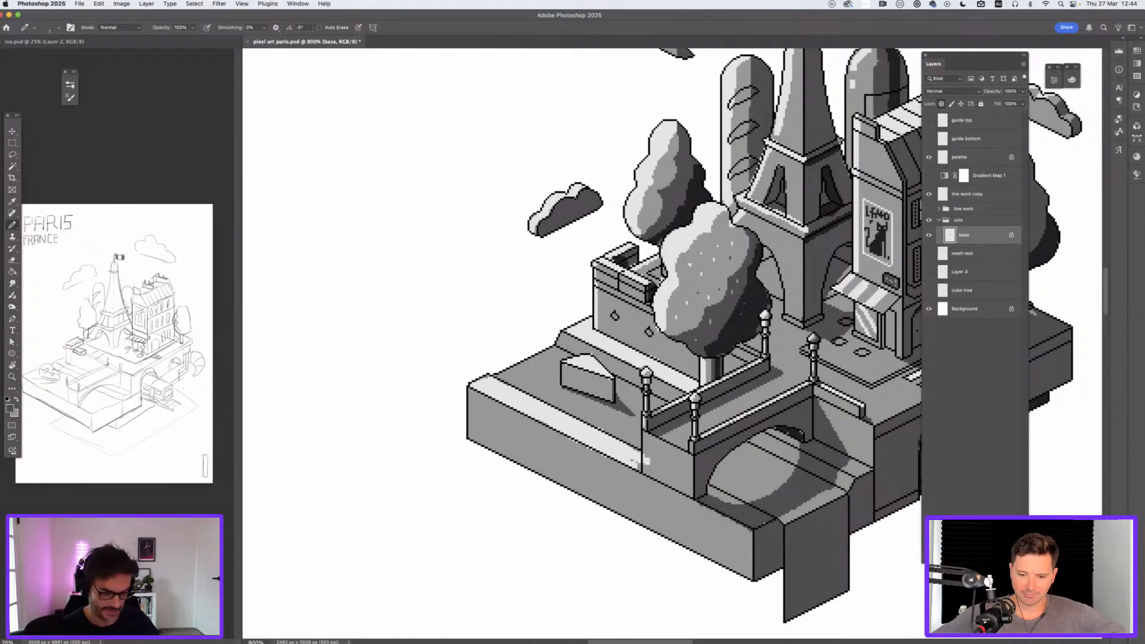
Step: Clean up the end of the front embankment's light strip, painting over the stray light pixels on the bridge wall in mid grey
{"action": "scroll", "coordinate": [471, 558], "scroll_direction": "up", "scroll_amount": 2}
{"action": "left_click", "coordinate": [706, 399], "text": "alt"}
{"action": "left_click_drag", "start_coordinate": [713, 411], "coordinate": [724, 425]}
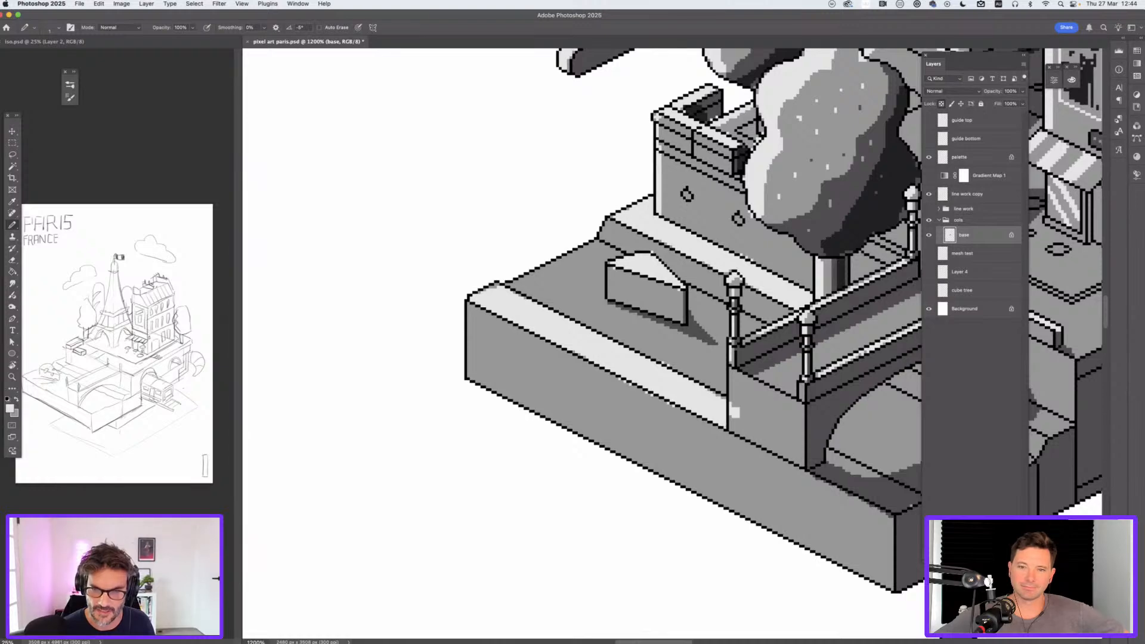
{"action": "left_click", "coordinate": [743, 412], "text": "alt"}
{"action": "left_click_drag", "start_coordinate": [738, 409], "coordinate": [730, 416]}
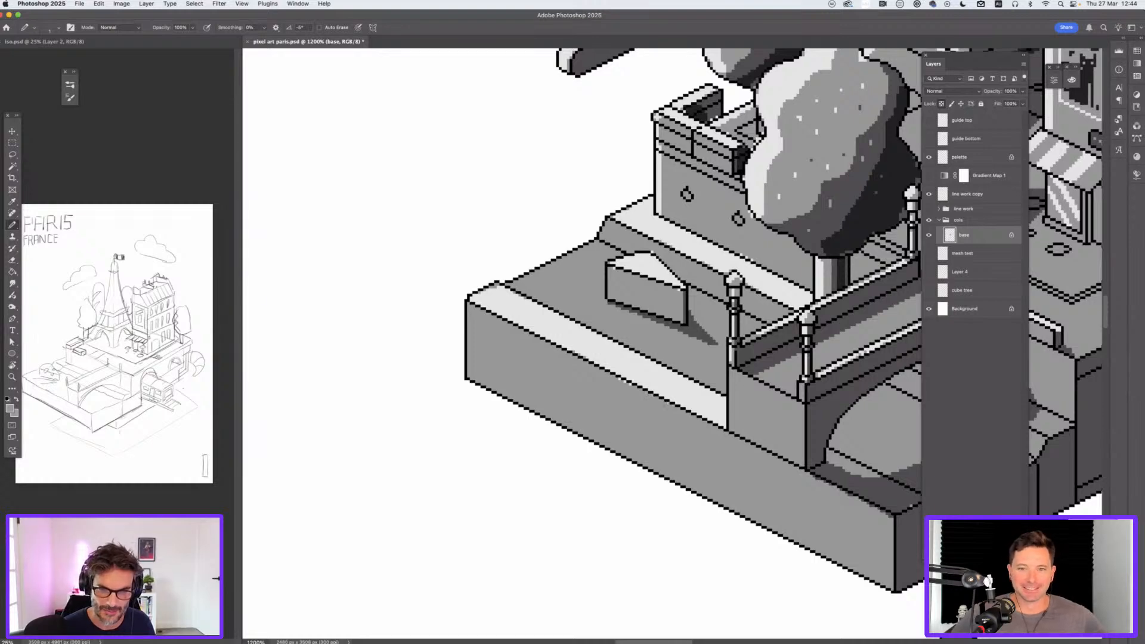
{"action": "key", "text": "x"}
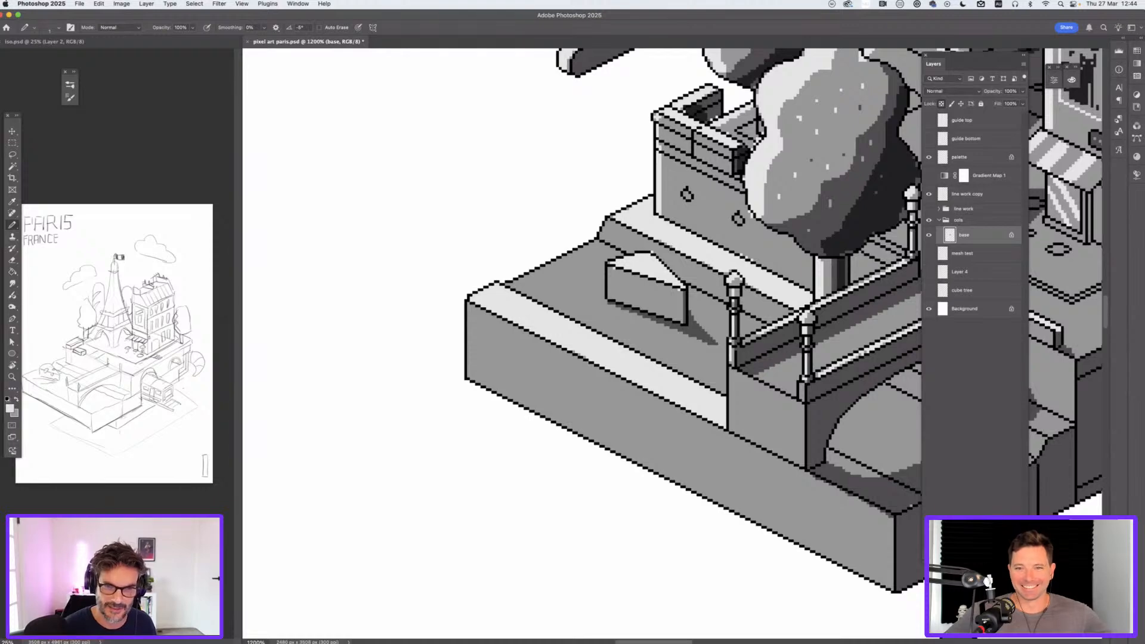
Step: Draw two light grey curved hole outlines on the front face of the cheese wedge
{"action": "left_click", "coordinate": [647, 297], "text": "alt"}
{"action": "left_click", "coordinate": [645, 266], "text": "alt"}
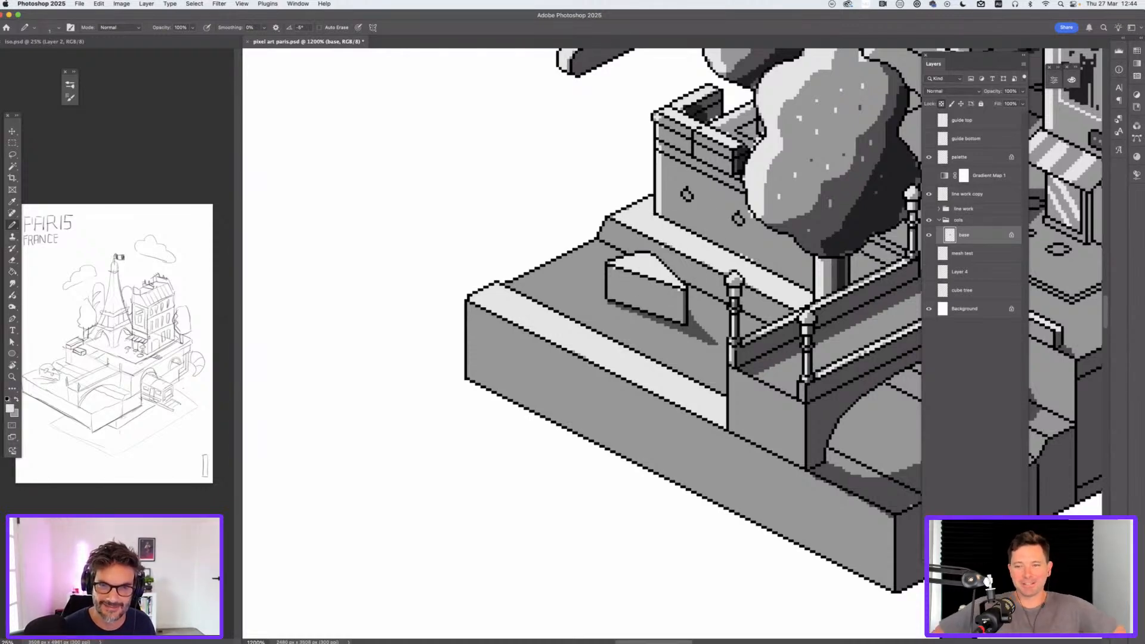
{"action": "left_click", "coordinate": [647, 297], "text": "alt"}
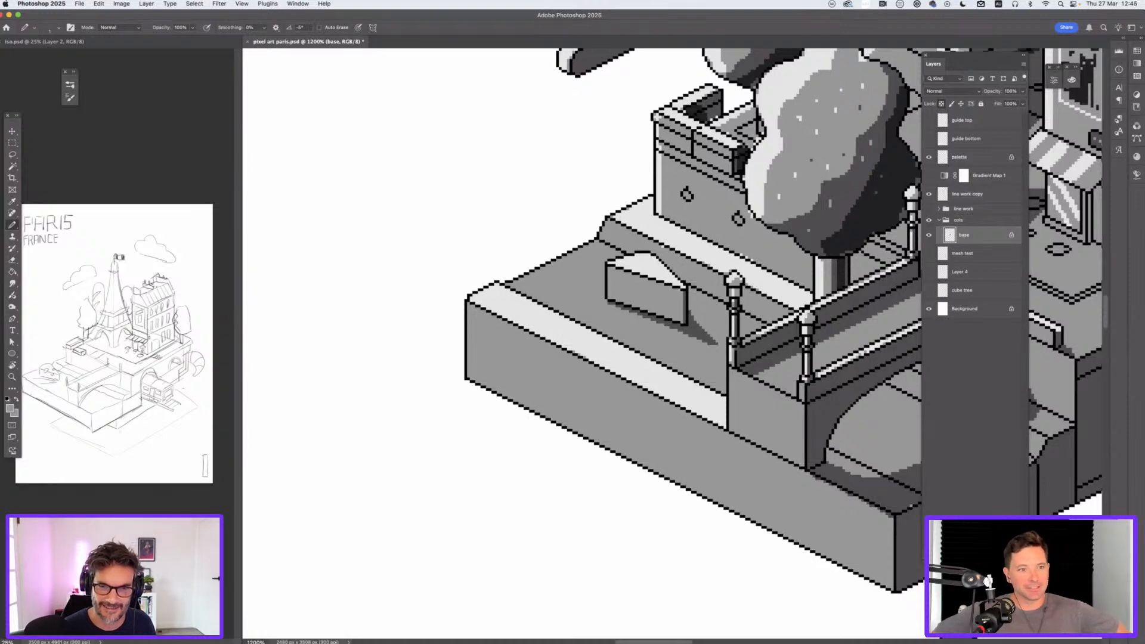
{"action": "left_click", "coordinate": [645, 268], "text": "alt"}
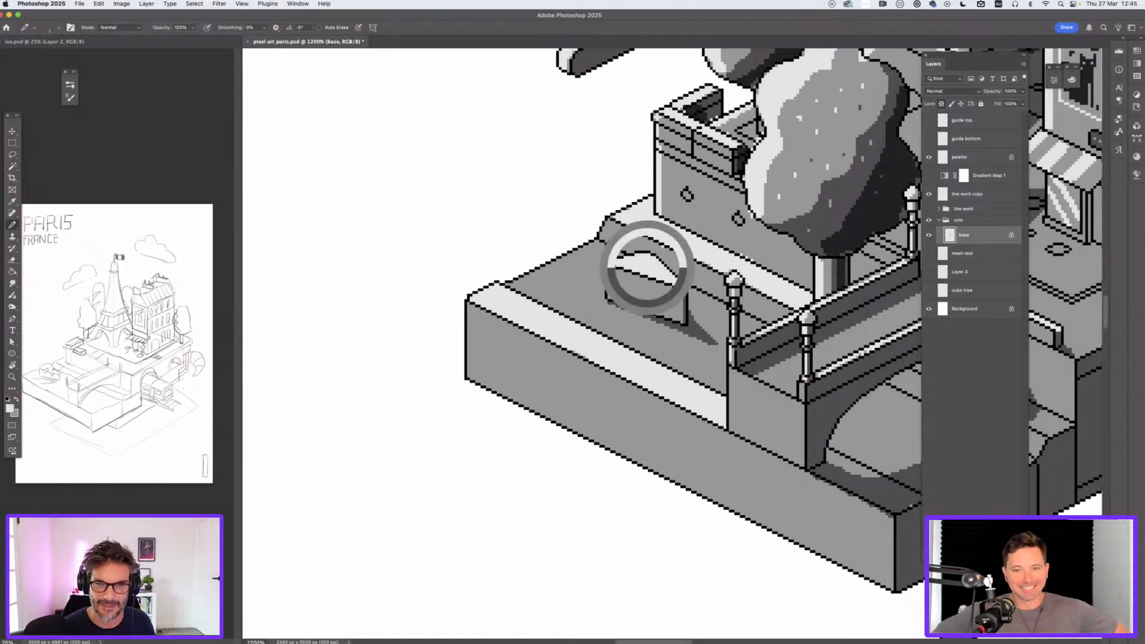
{"action": "left_click_drag", "start_coordinate": [616, 274], "coordinate": [649, 304]}
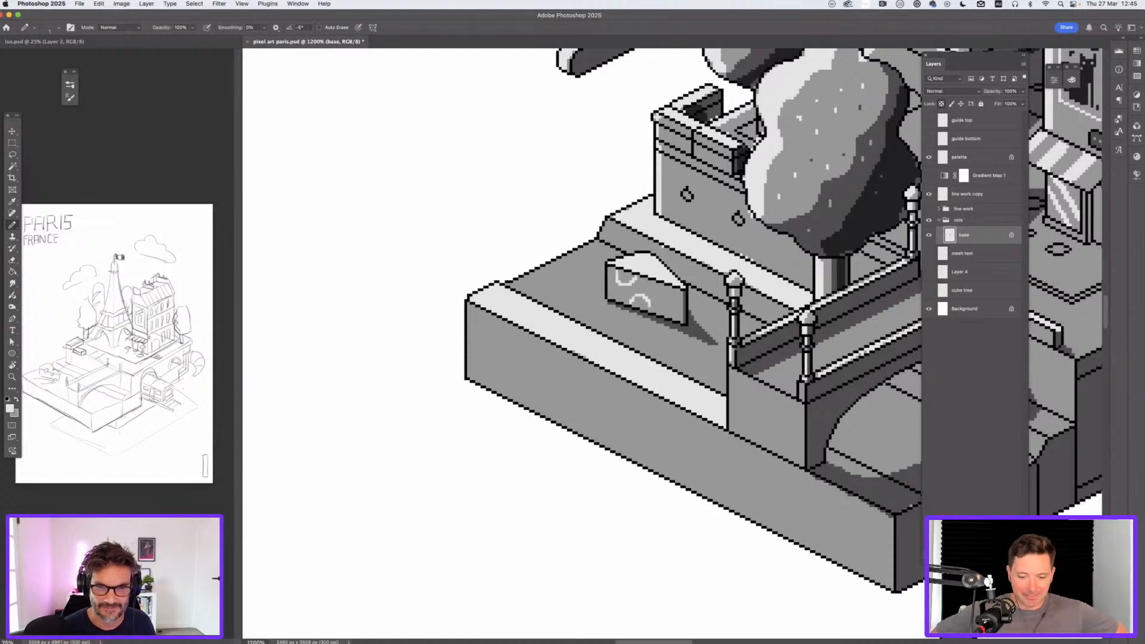
Step: Add a dark grey hole at the front corner of the cheese wedge and mid grey hole marks on its top face
{"action": "left_click", "coordinate": [693, 329], "text": "alt"}
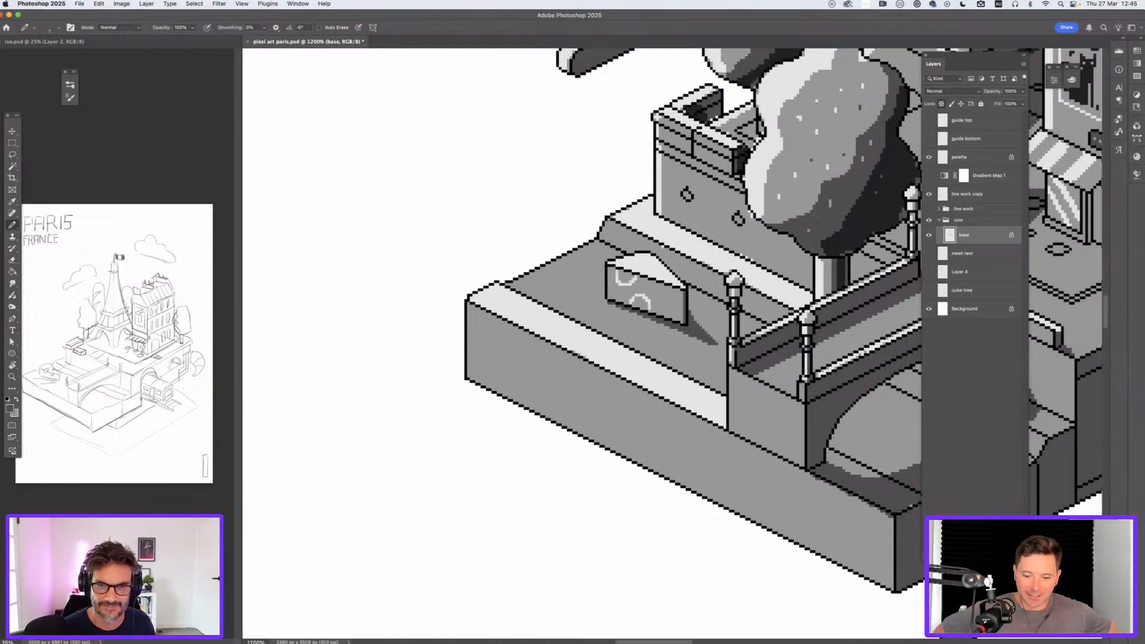
{"action": "left_click_drag", "start_coordinate": [683, 306], "coordinate": [670, 317]}
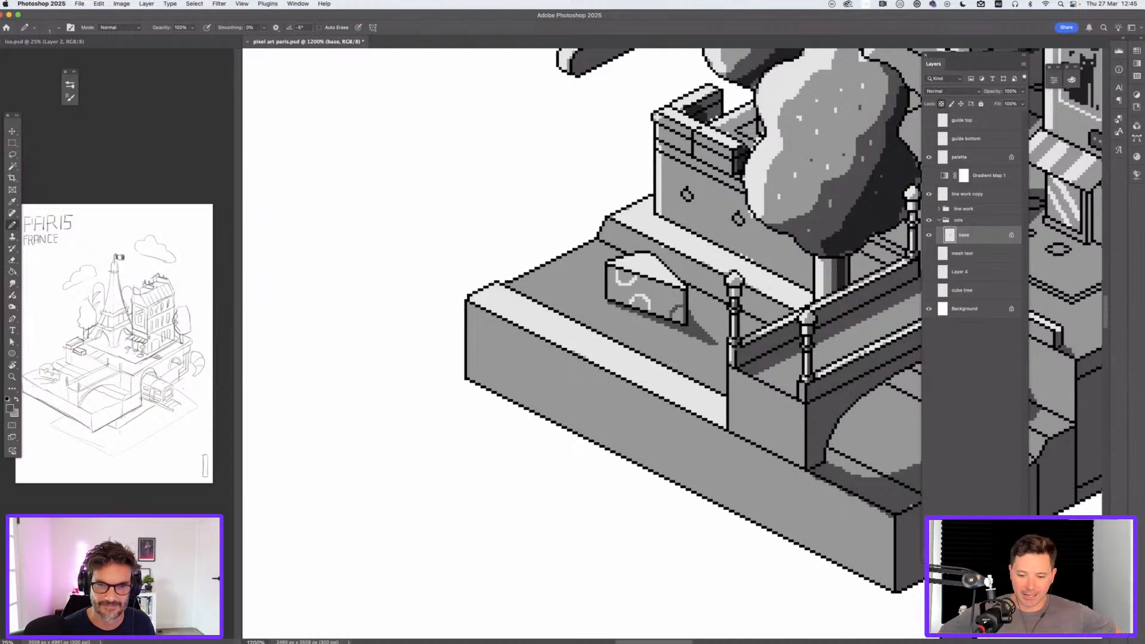
{"action": "left_click", "coordinate": [665, 293], "text": "alt"}
{"action": "left_click_drag", "start_coordinate": [658, 275], "coordinate": [671, 280]}
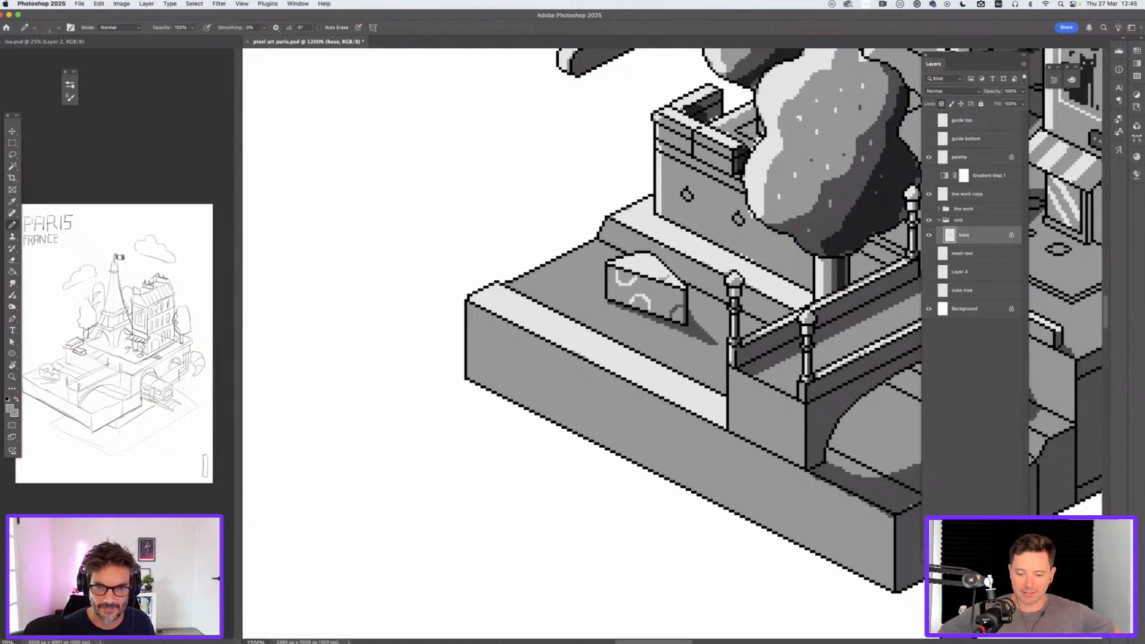
Step: Examine the cheese wedge and the whole illustration at several zoom levels between 400% and 800%
{"action": "key", "text": "super+minus"}
{"action": "key", "text": "super+minus"}
{"action": "key", "text": "super+minus"}
{"action": "key", "text": "super+minus"}
{"action": "key", "text": "super+minus"}
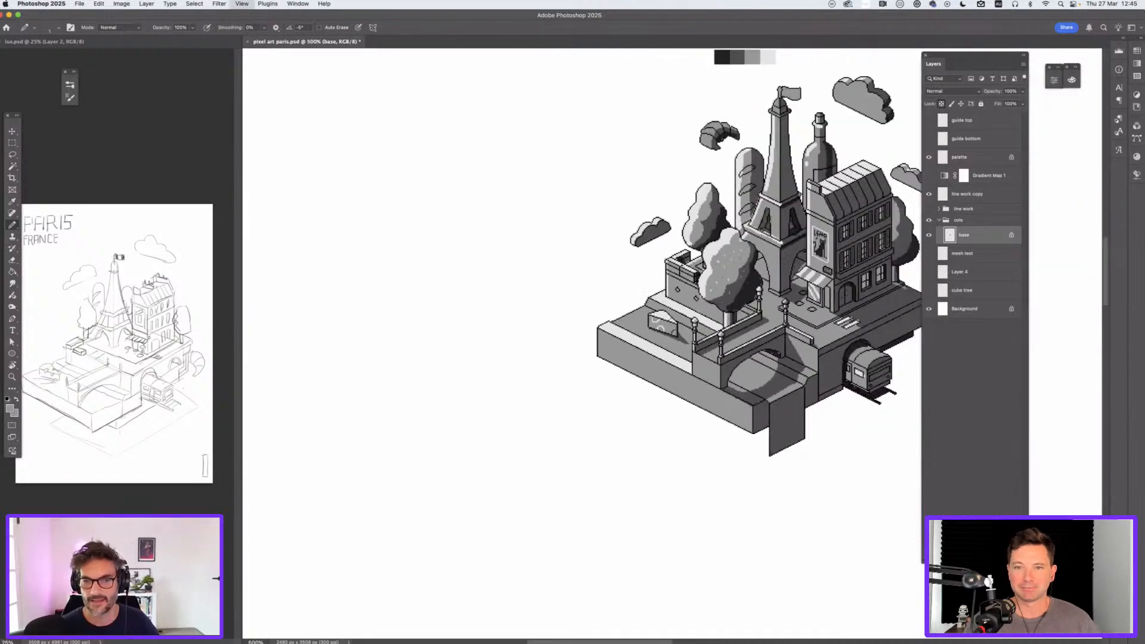
{"action": "key", "text": "super+minus"}
{"action": "key", "text": "super+plus"}
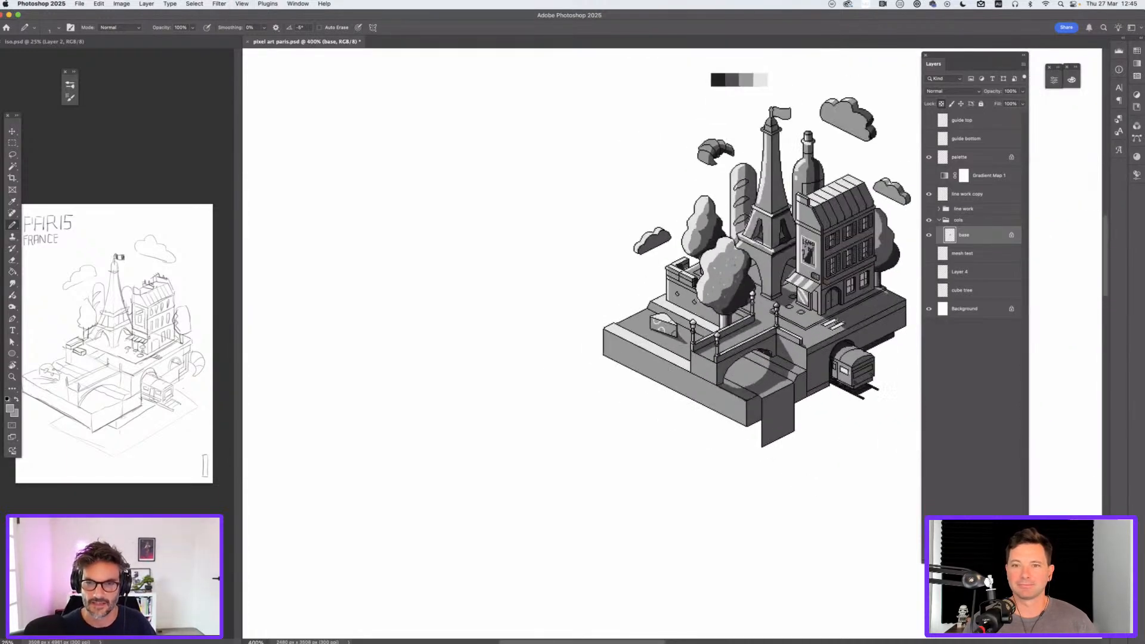
{"action": "left_click_drag", "start_coordinate": [745, 298], "coordinate": [664, 327]}
{"action": "key", "text": "super+plus"}
{"action": "key", "text": "super+plus"}
{"action": "key", "text": "super+plus"}
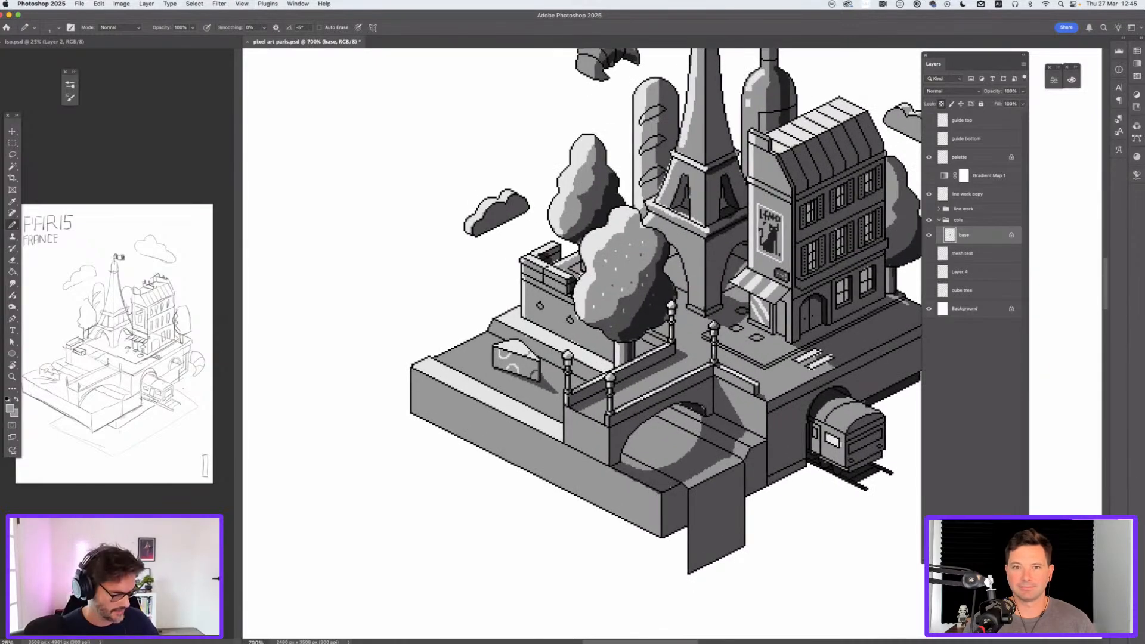
{"action": "key", "text": "super+plus"}
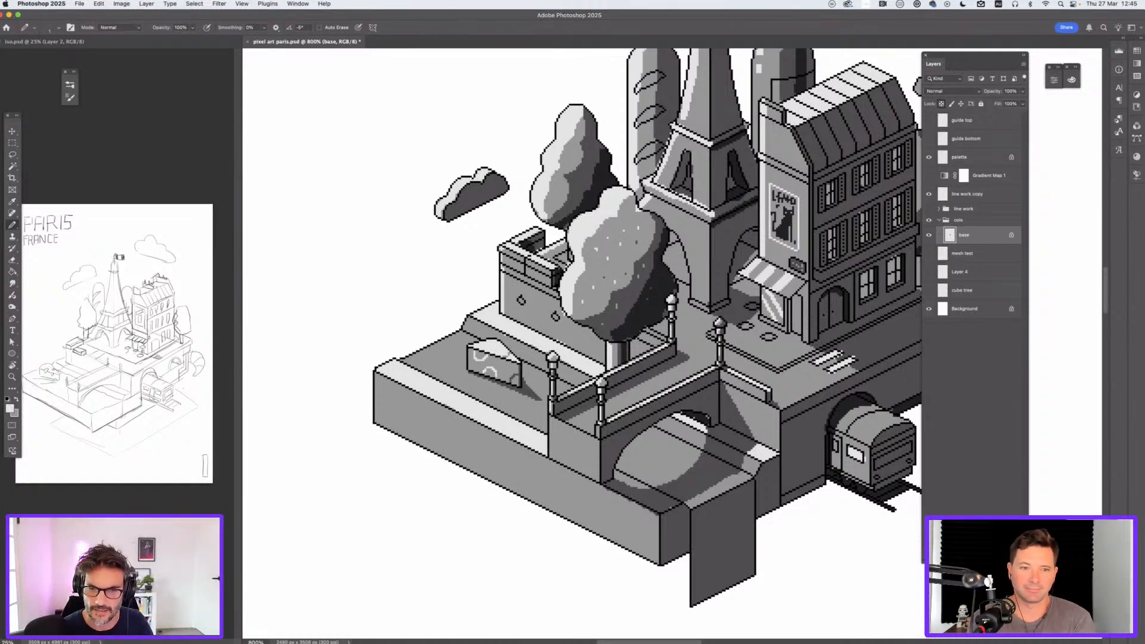
{"action": "scroll", "coordinate": [596, 343], "scroll_direction": "up", "scroll_amount": 3}
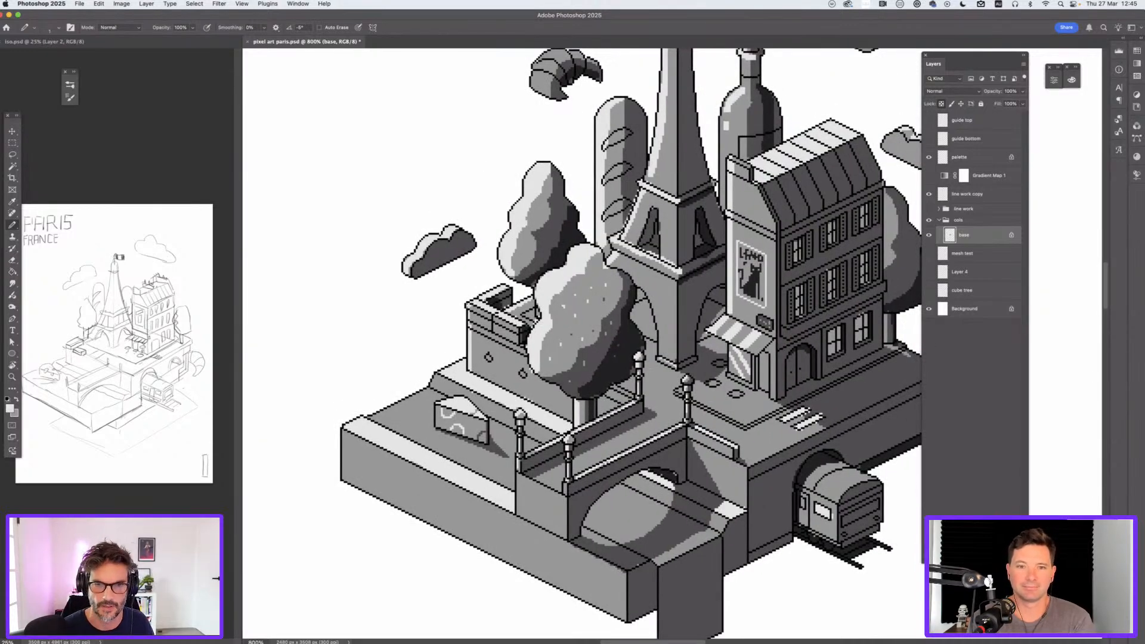
{"action": "key", "text": "x"}
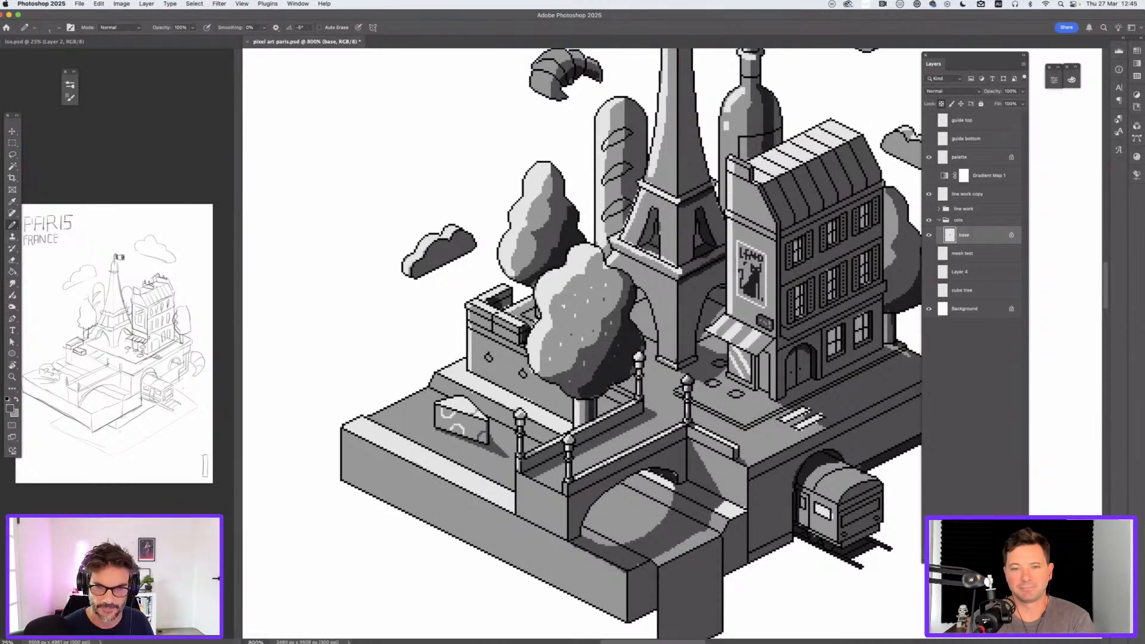
{"action": "key", "text": "x"}
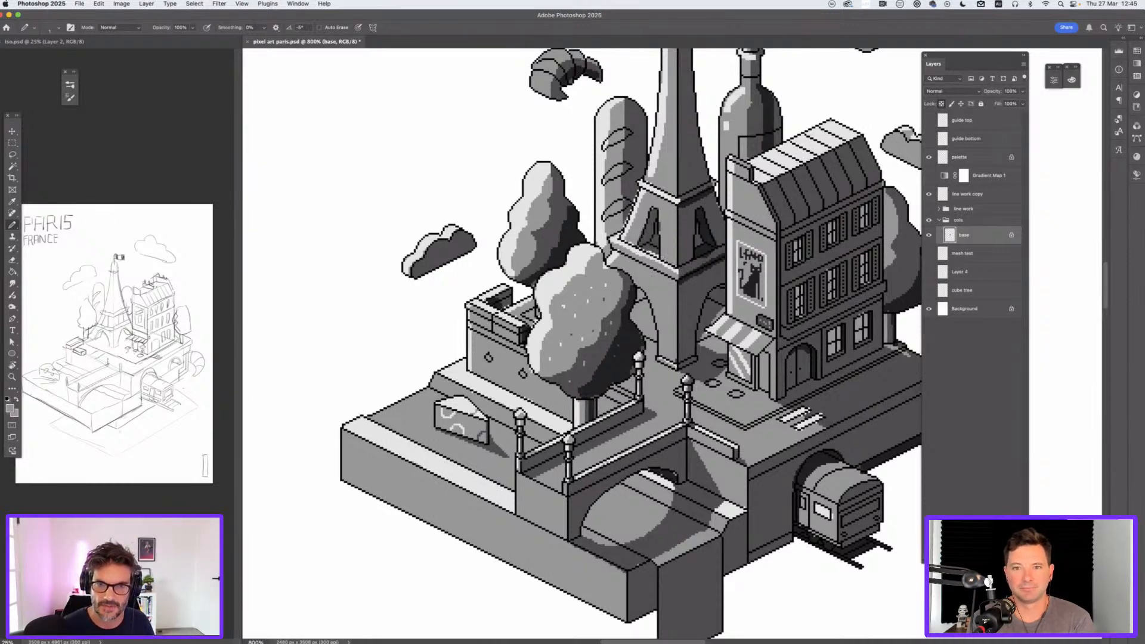
{"action": "key", "text": "x"}
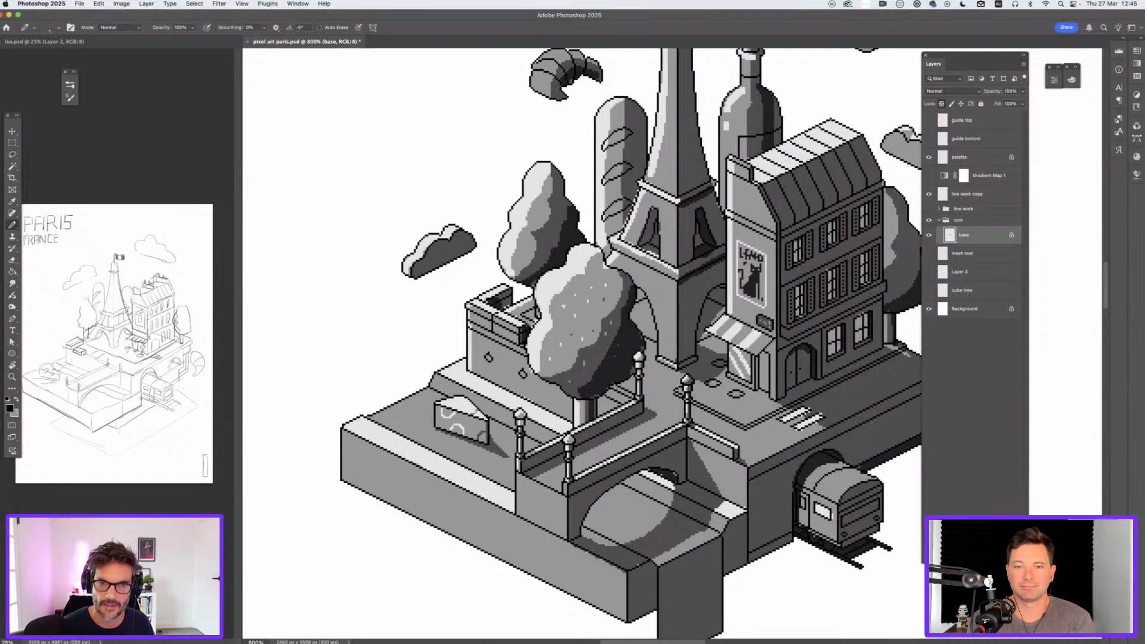
{"action": "key", "text": "x"}
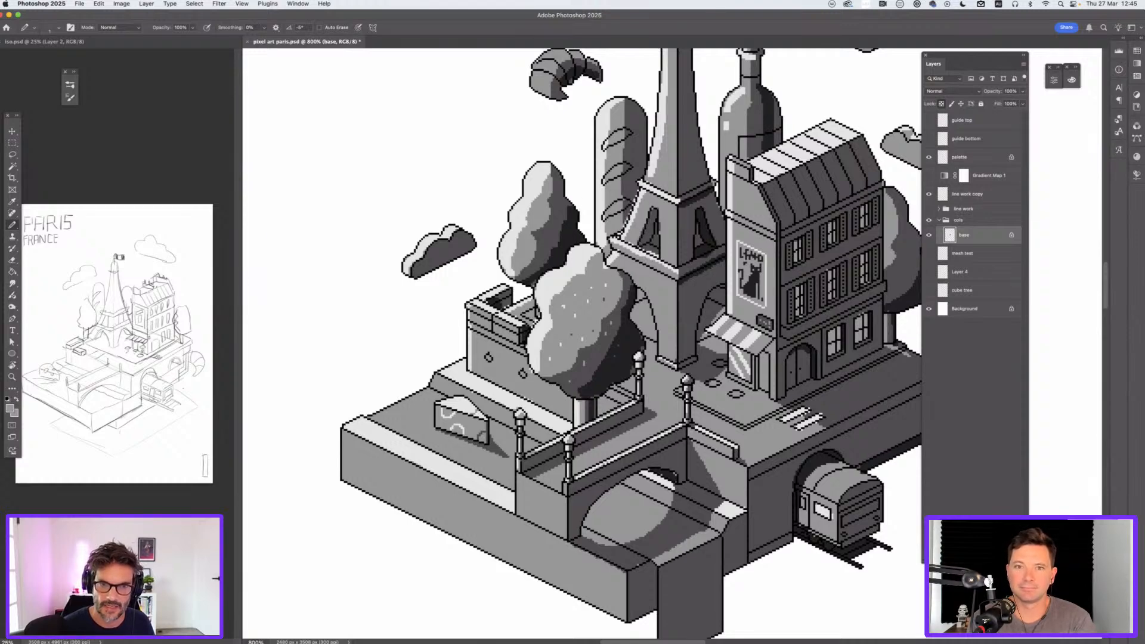
{"action": "key", "text": "x"}
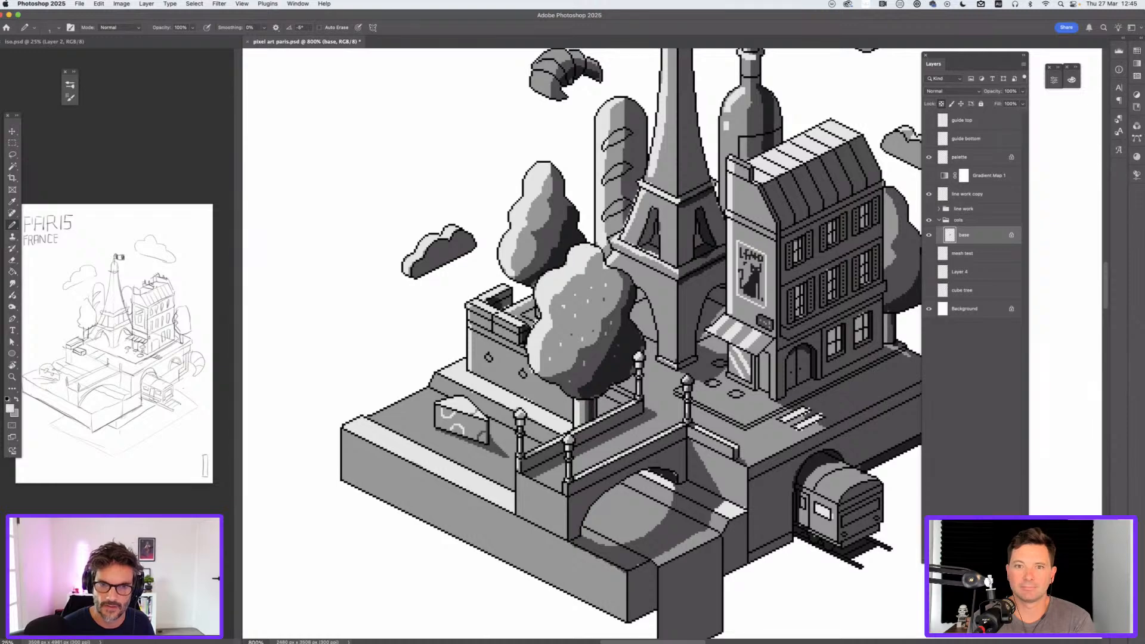
{"action": "key", "text": "x"}
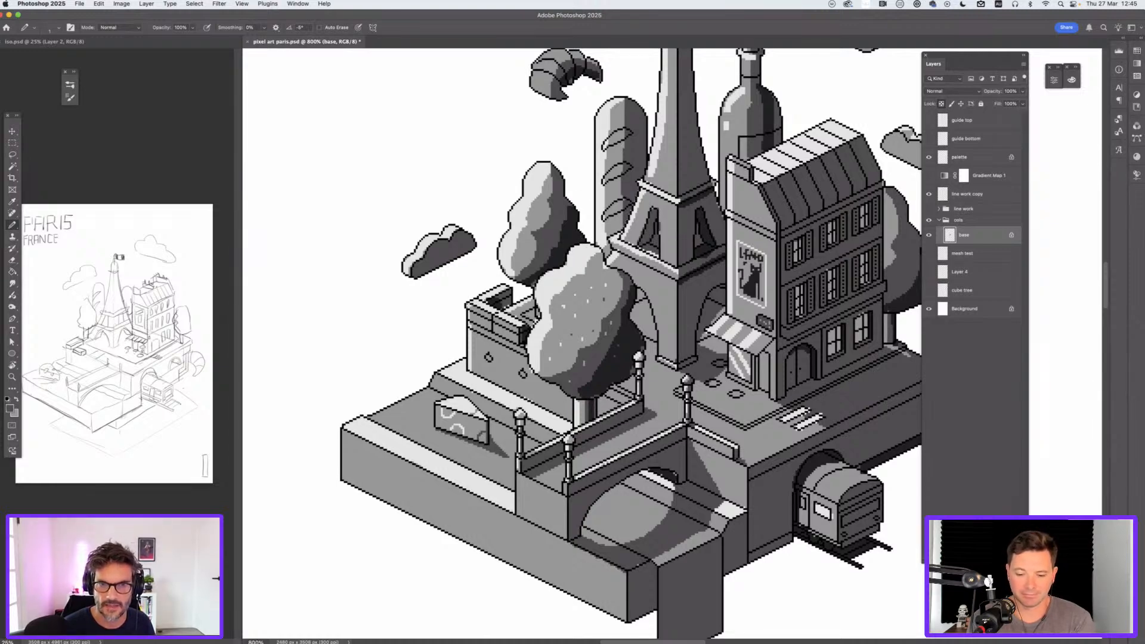
{"action": "key", "text": "x"}
{"action": "key", "text": "x"}
{"action": "key", "text": "x"}
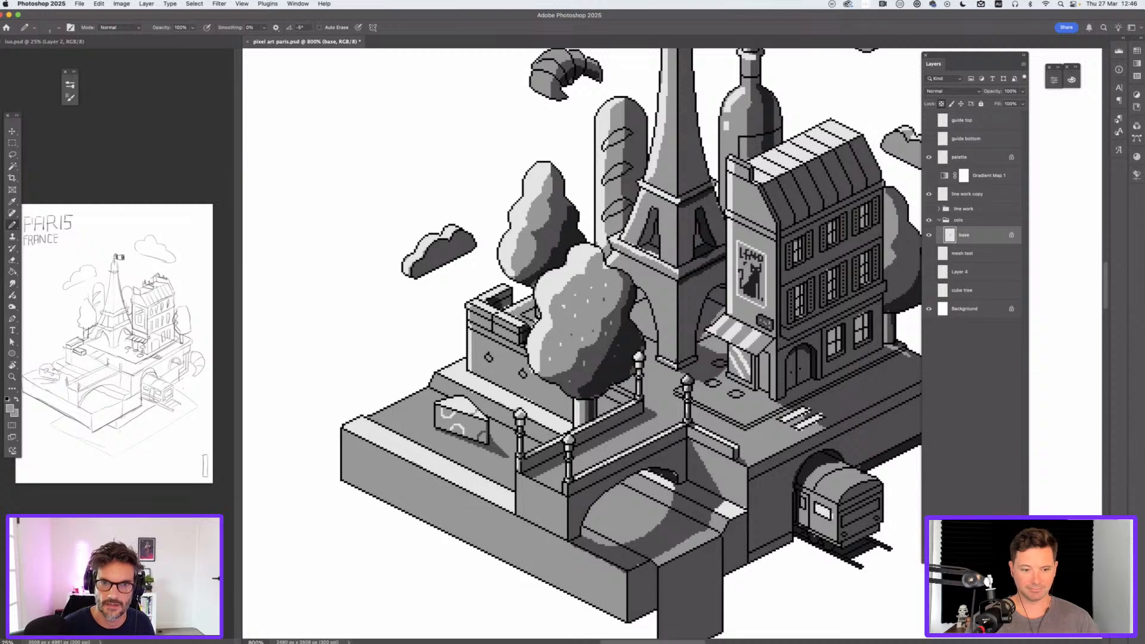
{"action": "key", "text": "x"}
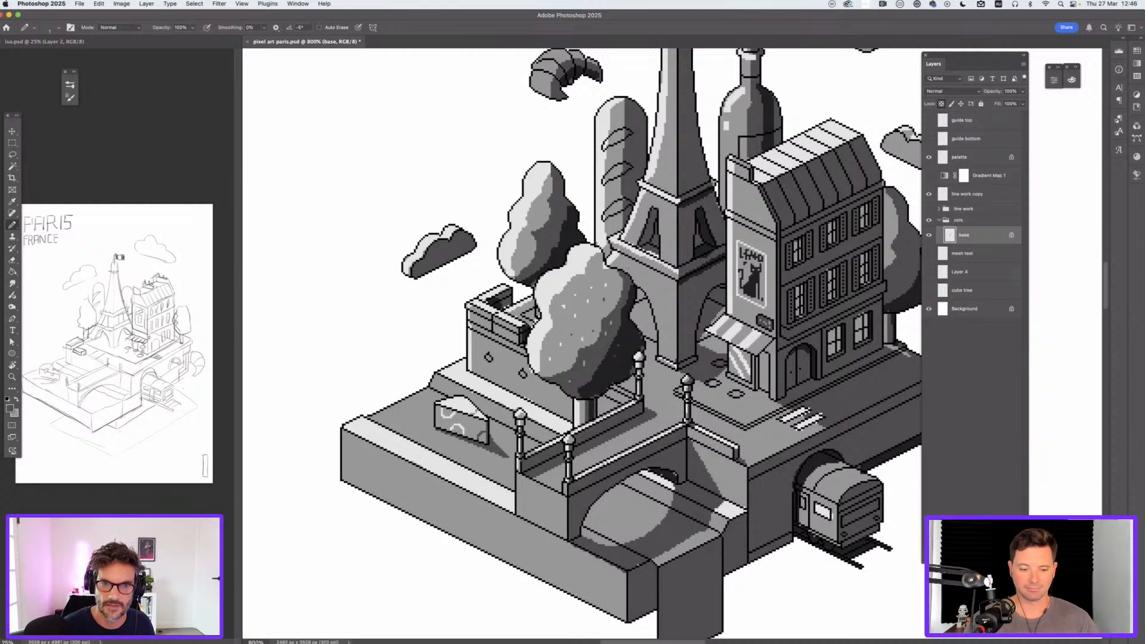
{"action": "key", "text": "x"}
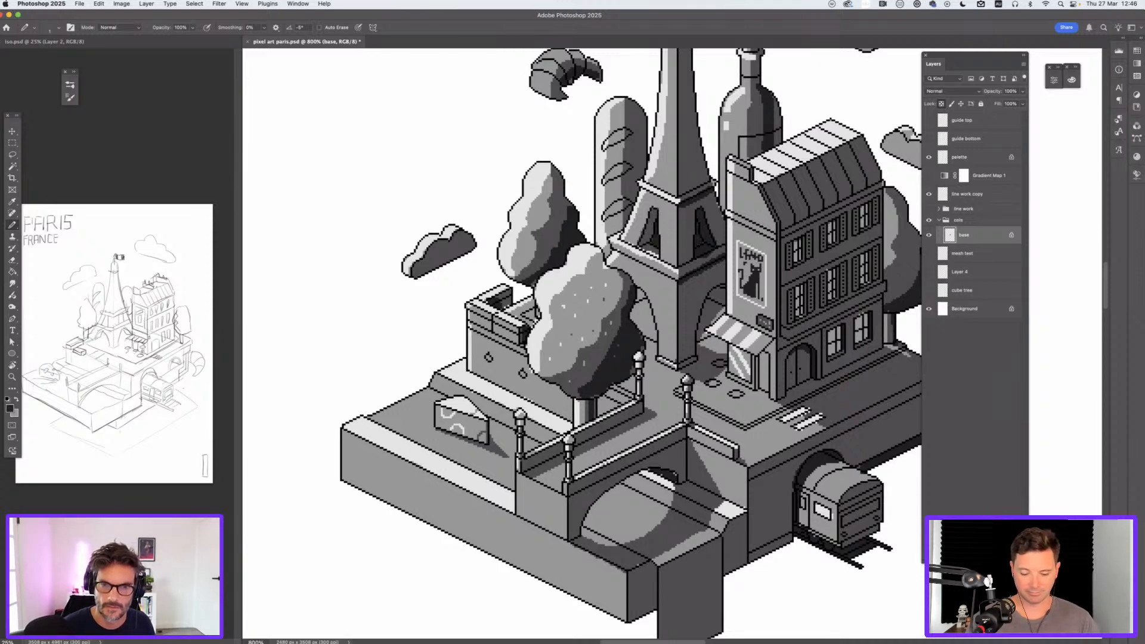
{"action": "left_click", "coordinate": [700, 261], "text": "alt"}
{"action": "left_click", "coordinate": [703, 234], "text": "alt"}
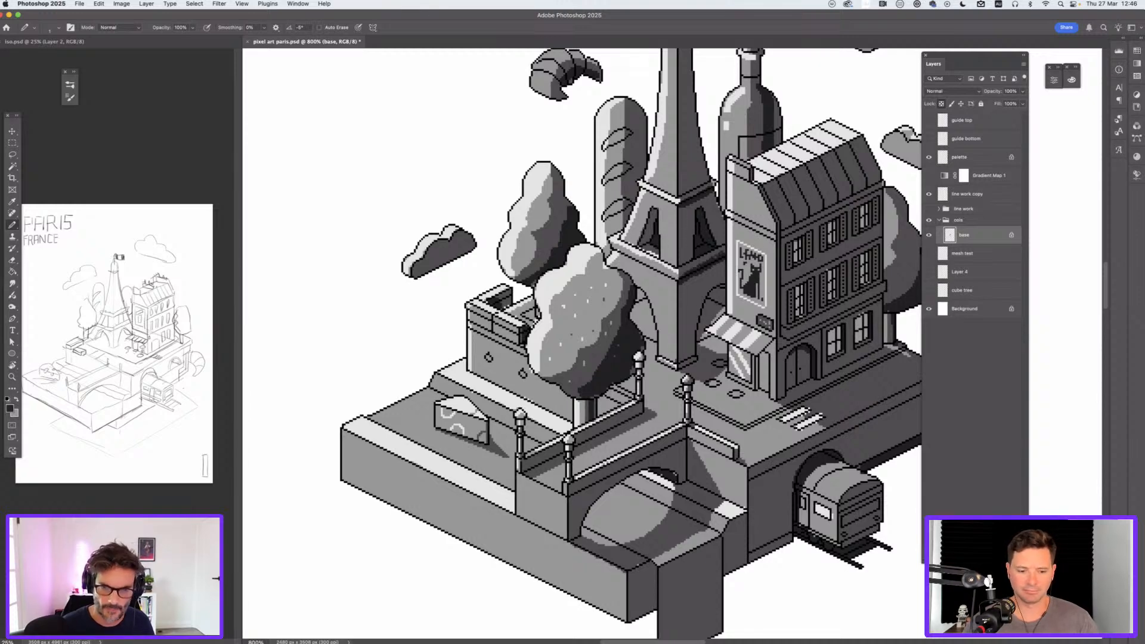
Step: Delete the Gradient Map 1 adjustment layer and collapse the group containing the base layer
{"action": "key", "text": "super+minus"}
{"action": "key", "text": "super+minus"}
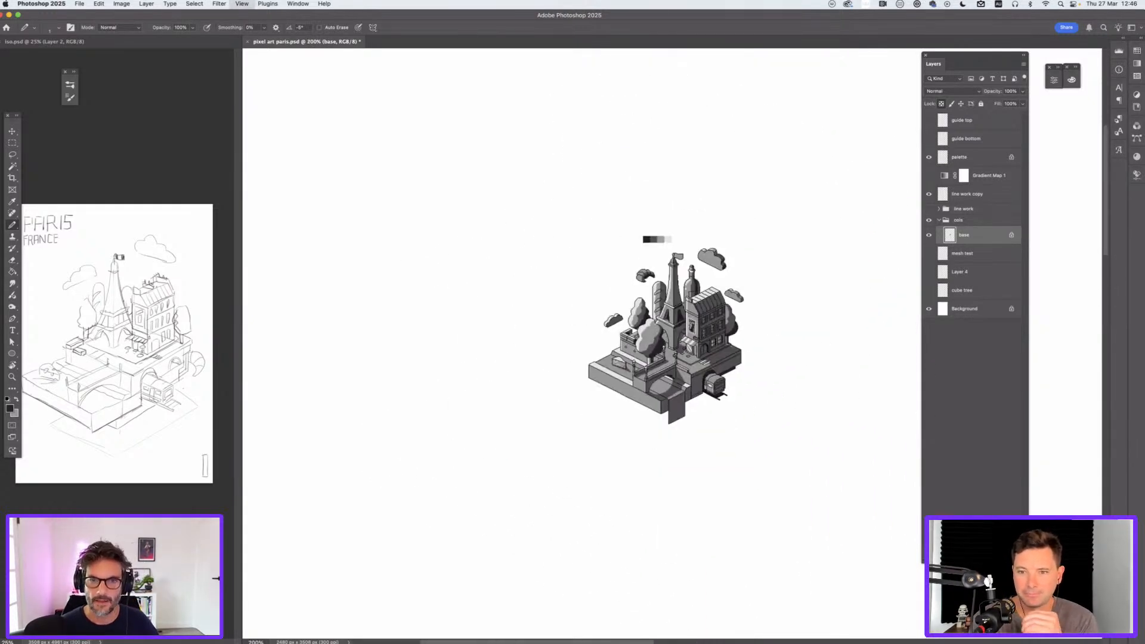
{"action": "key", "text": "super+equal"}
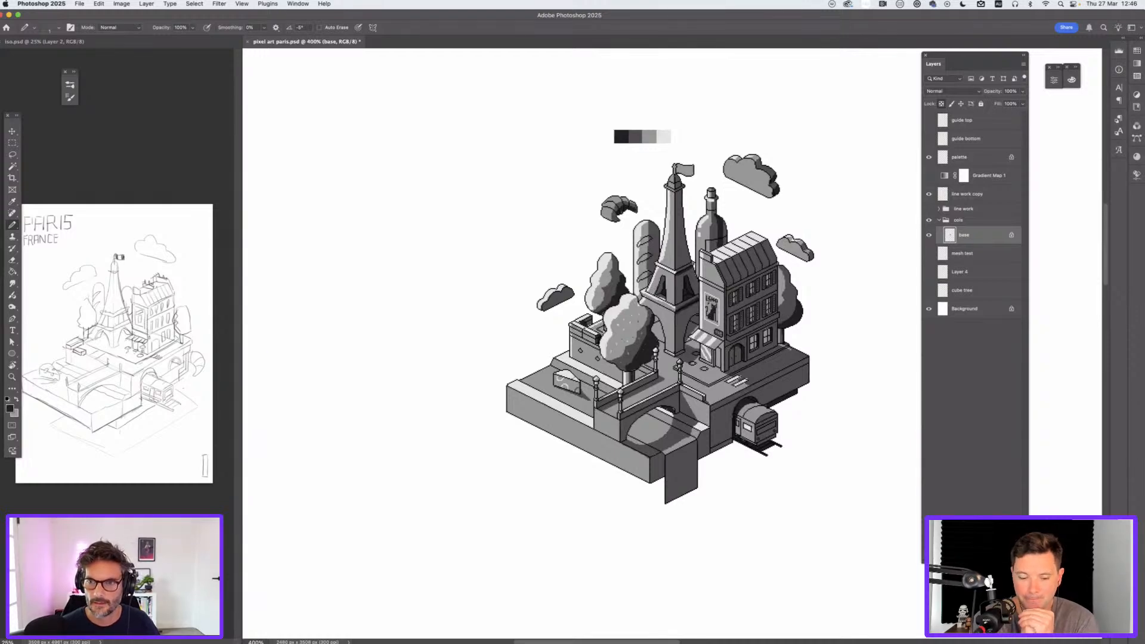
{"action": "left_click", "coordinate": [987, 175]}
{"action": "key", "text": "Delete"}
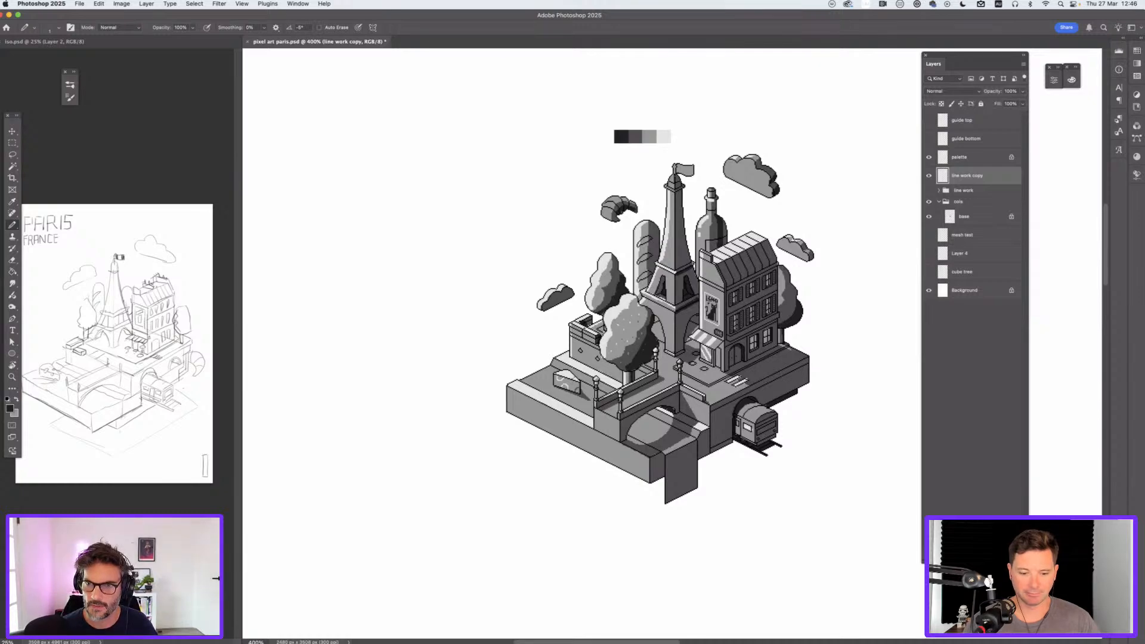
{"action": "left_click", "coordinate": [938, 202]}
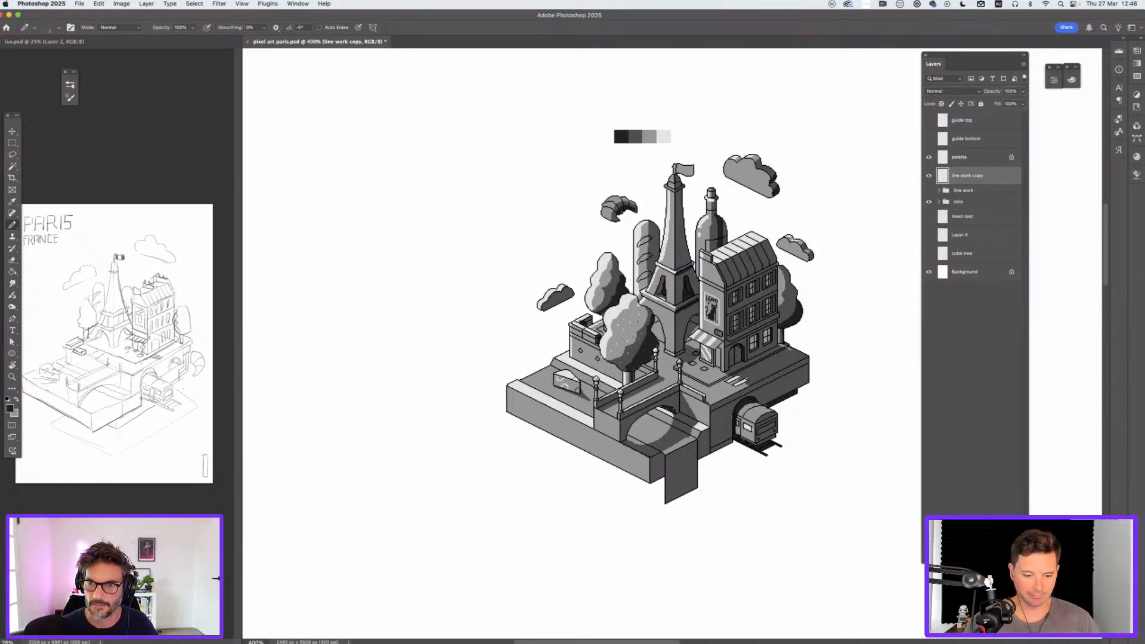
Step: Try deleting the line work copy layer, undo it, and move the line work group to the top of the layer stack
{"action": "key", "text": "Delete"}
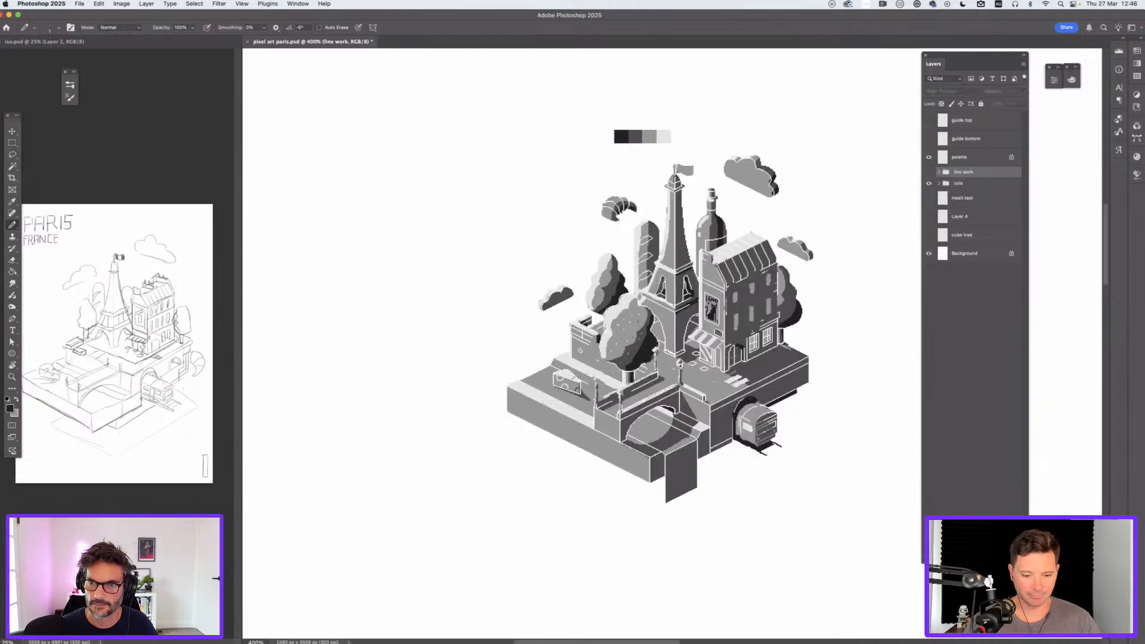
{"action": "key", "text": "super+z"}
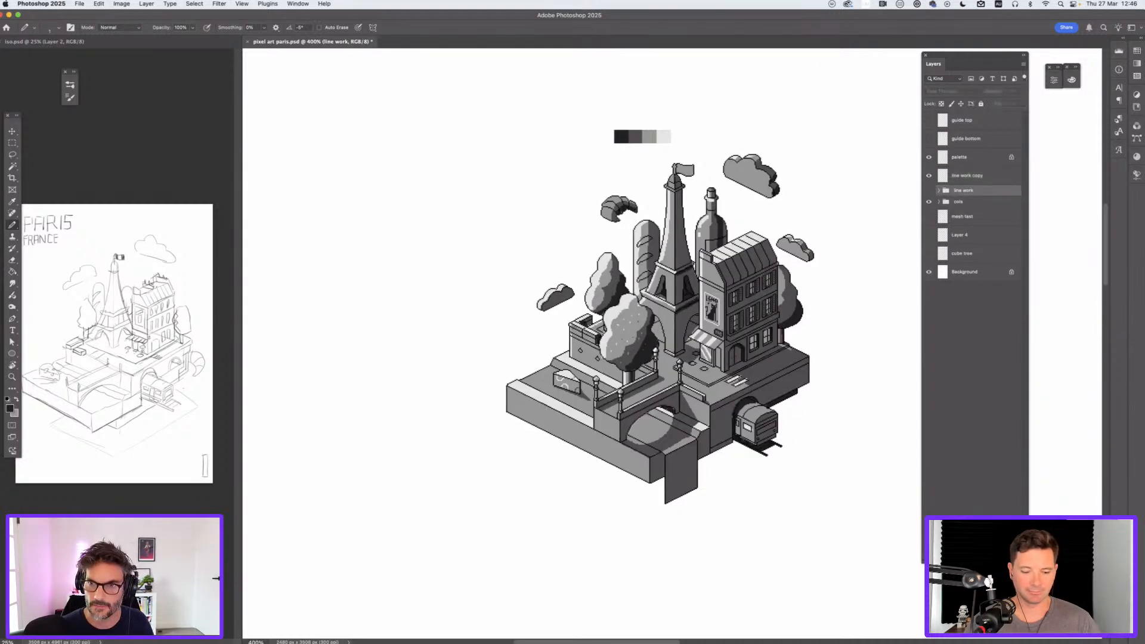
{"action": "left_click_drag", "start_coordinate": [967, 175], "coordinate": [963, 115]}
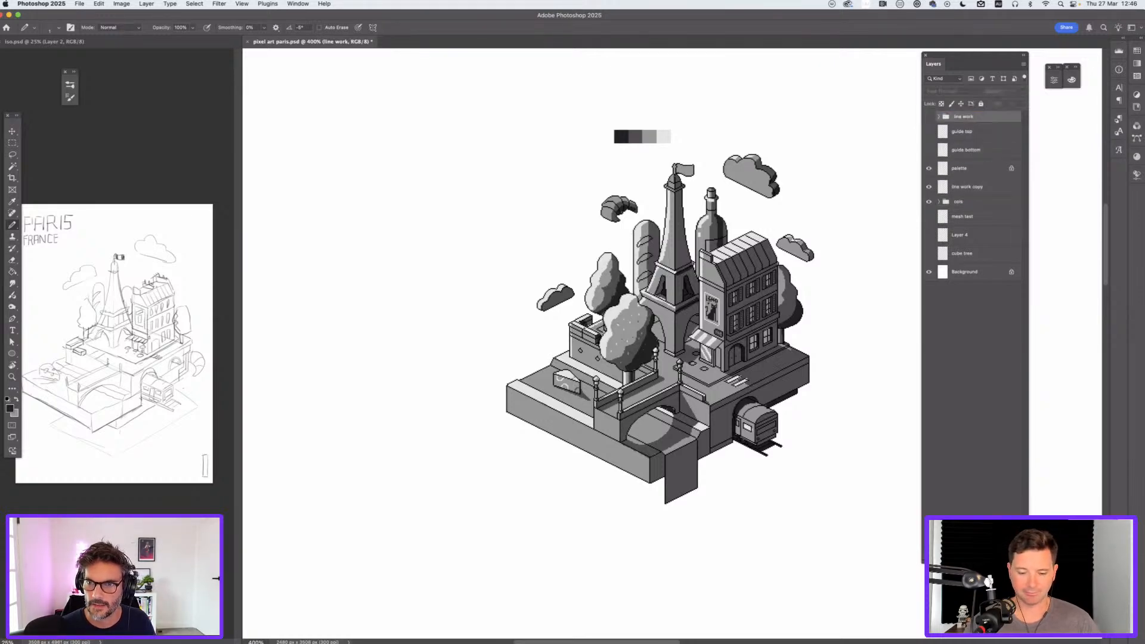
Step: Try a Gradient Map adjustment layer above the line work copy layer, undo it, and close its properties
{"action": "left_click", "coordinate": [967, 187]}
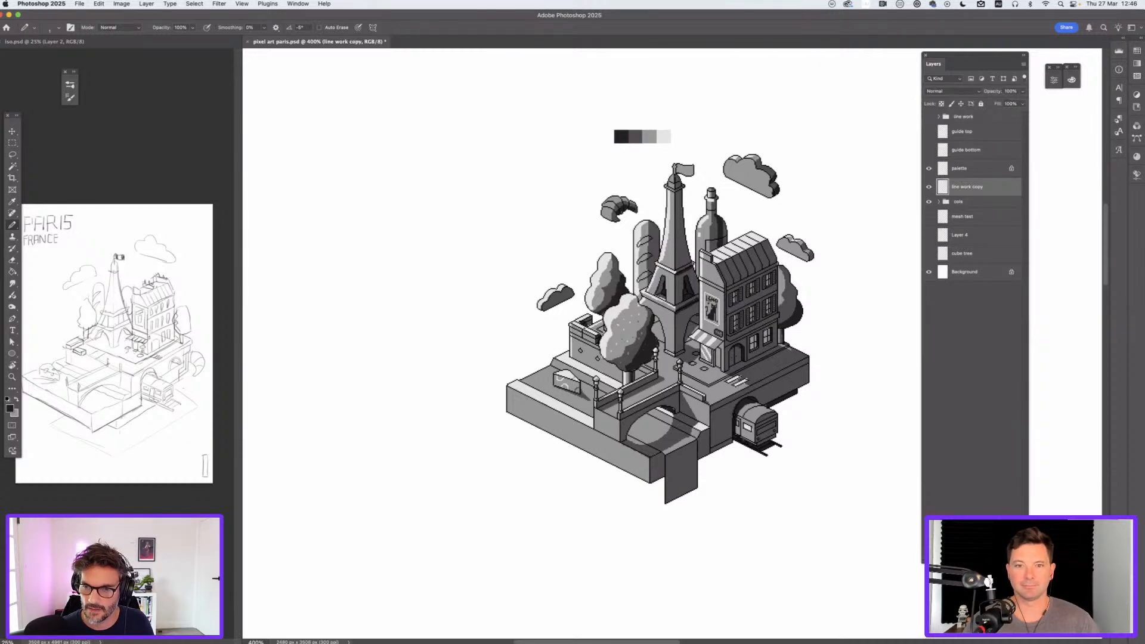
{"action": "left_click", "coordinate": [978, 557]}
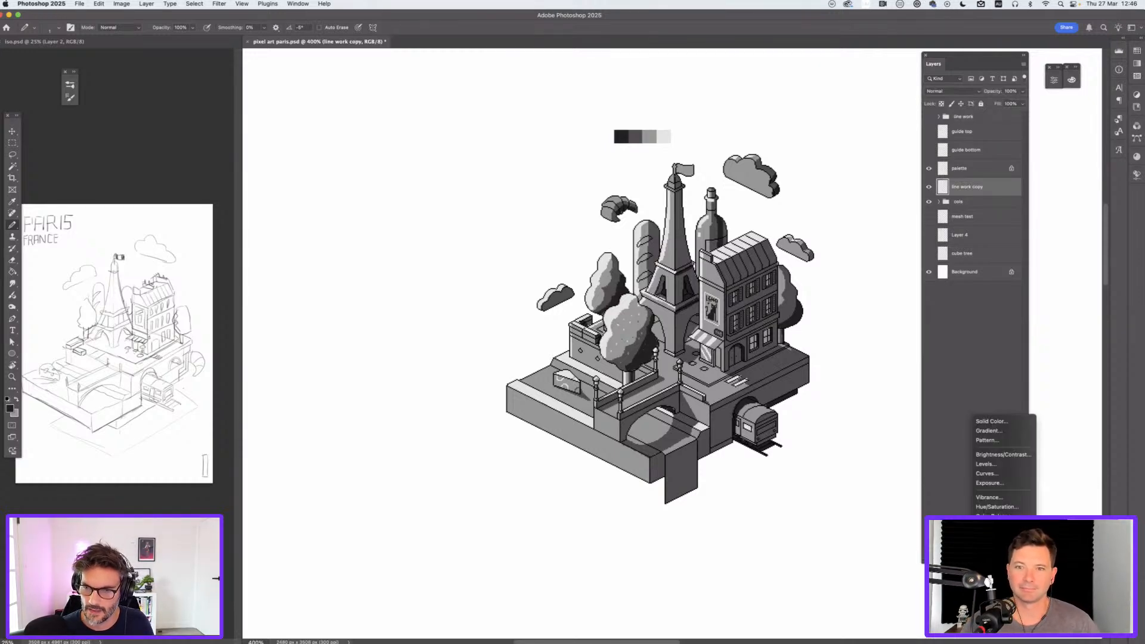
{"action": "left_click", "coordinate": [992, 597]}
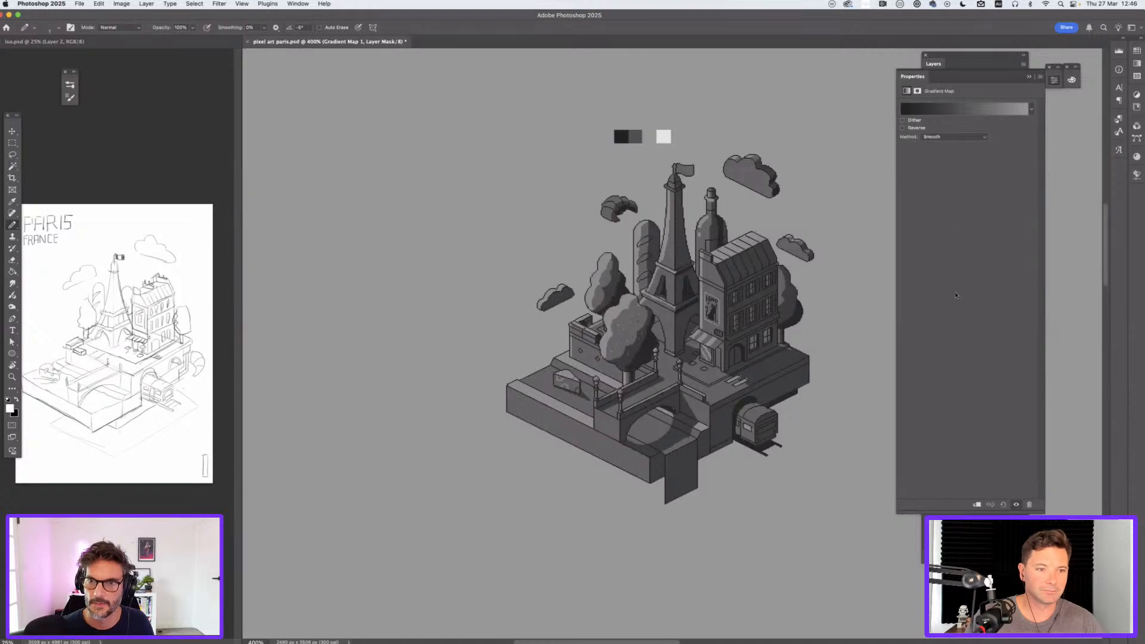
{"action": "left_click_drag", "start_coordinate": [963, 79], "coordinate": [906, 73]}
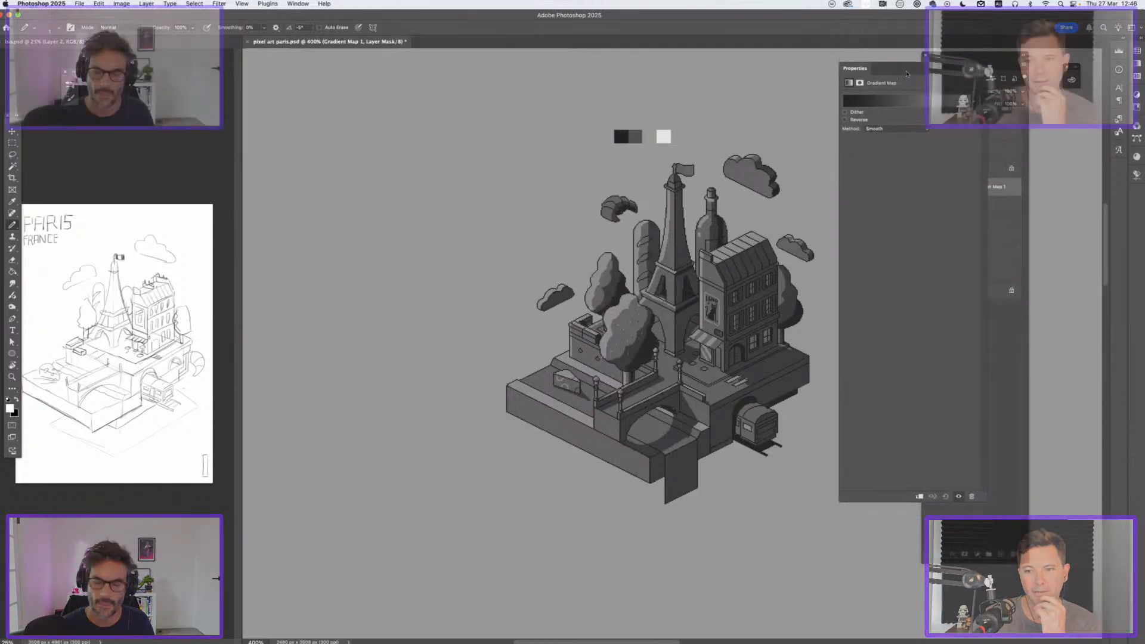
{"action": "key", "text": "super+z"}
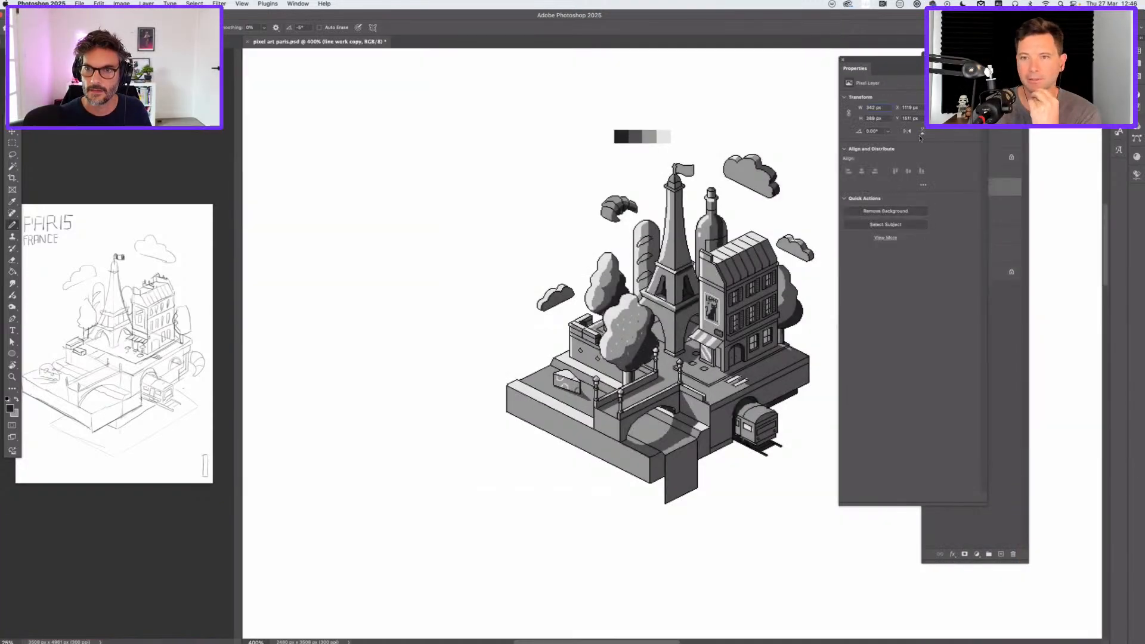
{"action": "left_click", "coordinate": [842, 59]}
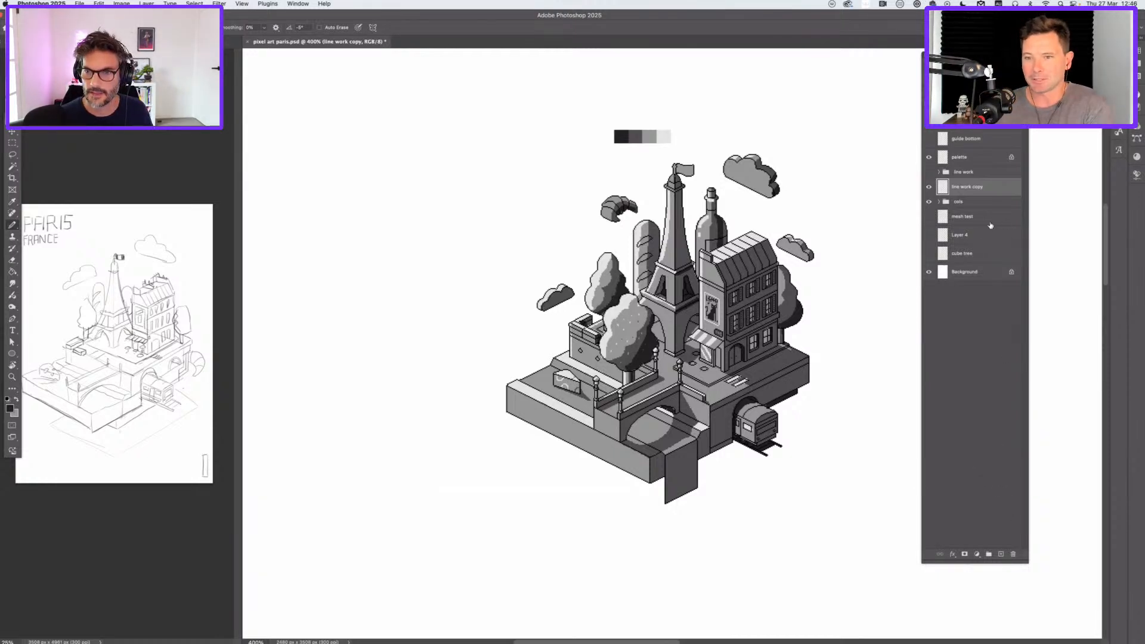
{"action": "left_click", "coordinate": [977, 554]}
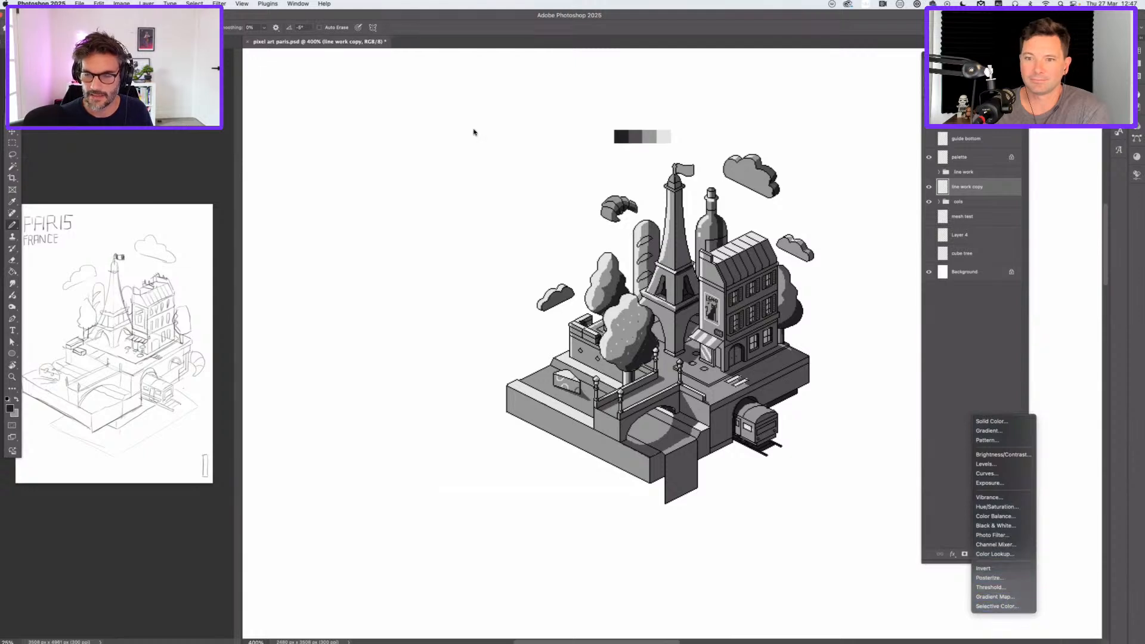
{"action": "key", "text": "Escape"}
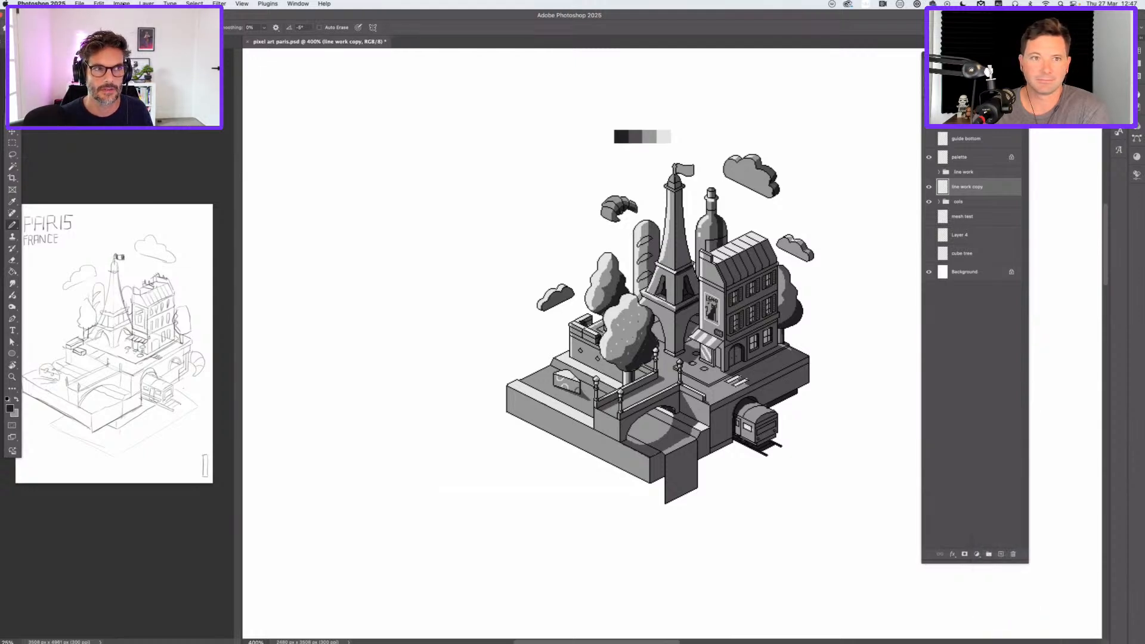
{"action": "left_click", "coordinate": [121, 3]}
{"action": "mouse_move", "coordinate": [179, 29]}
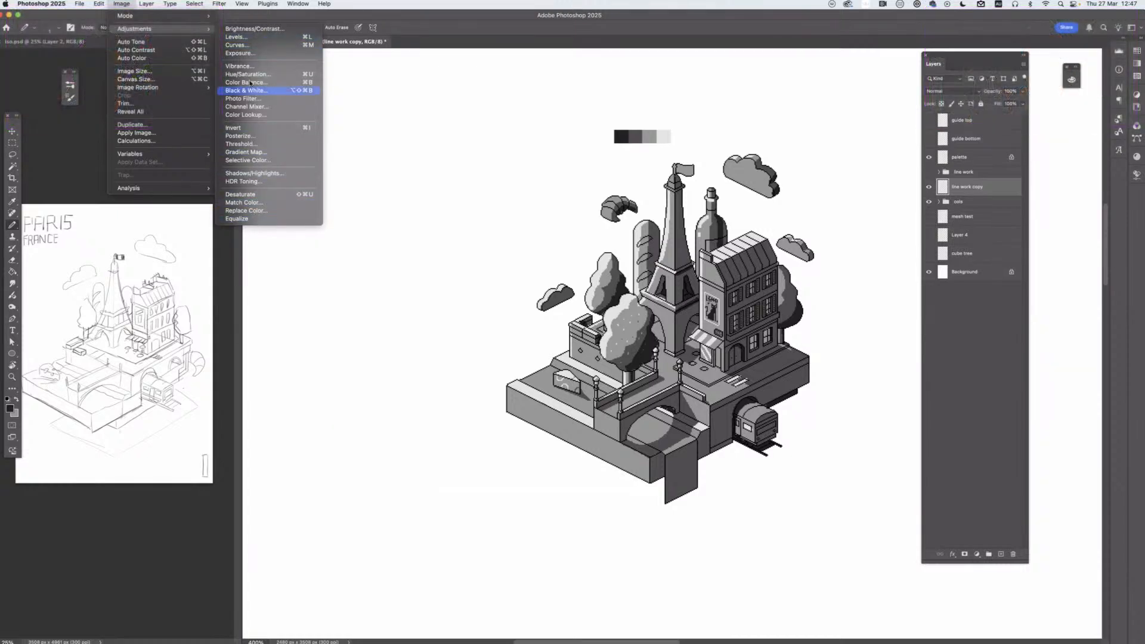
{"action": "left_click", "coordinate": [976, 554]}
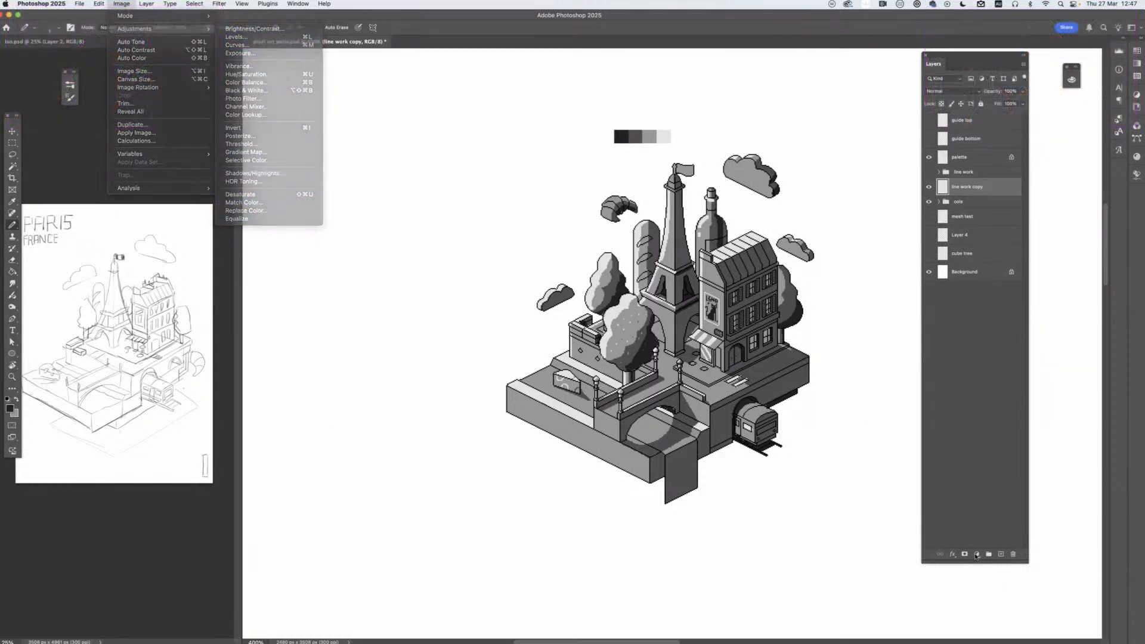
Step: Add a Gradient Map adjustment layer above the line work copy layer and move its properties clear of the illustration
{"action": "left_click", "coordinate": [976, 554]}
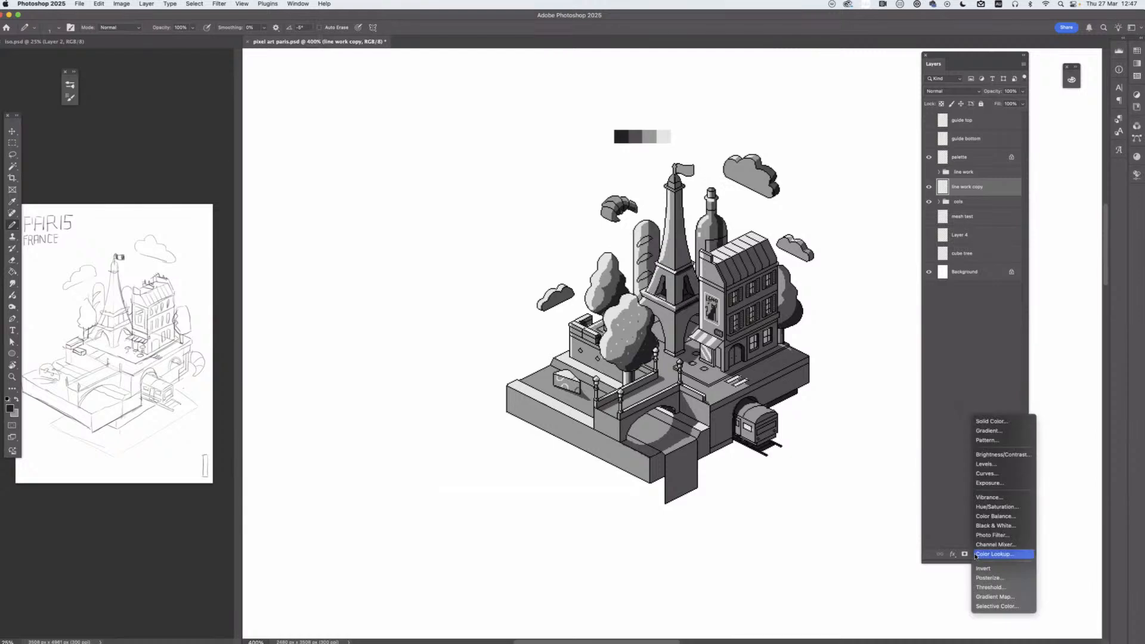
{"action": "left_click", "coordinate": [1007, 596]}
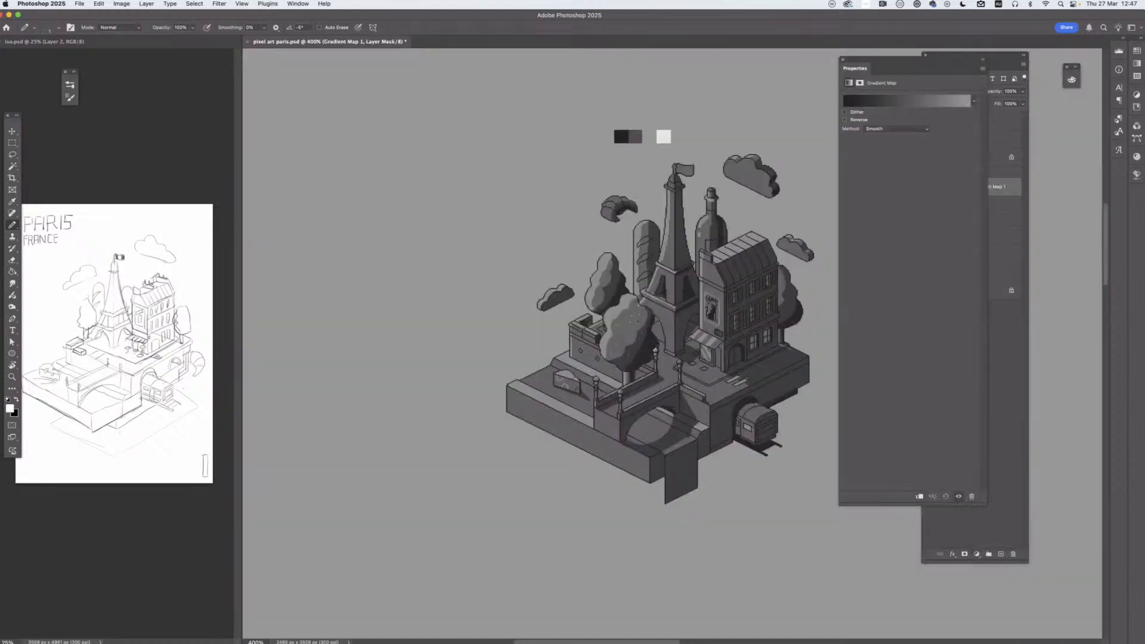
{"action": "left_click_drag", "start_coordinate": [937, 59], "coordinate": [853, 58]}
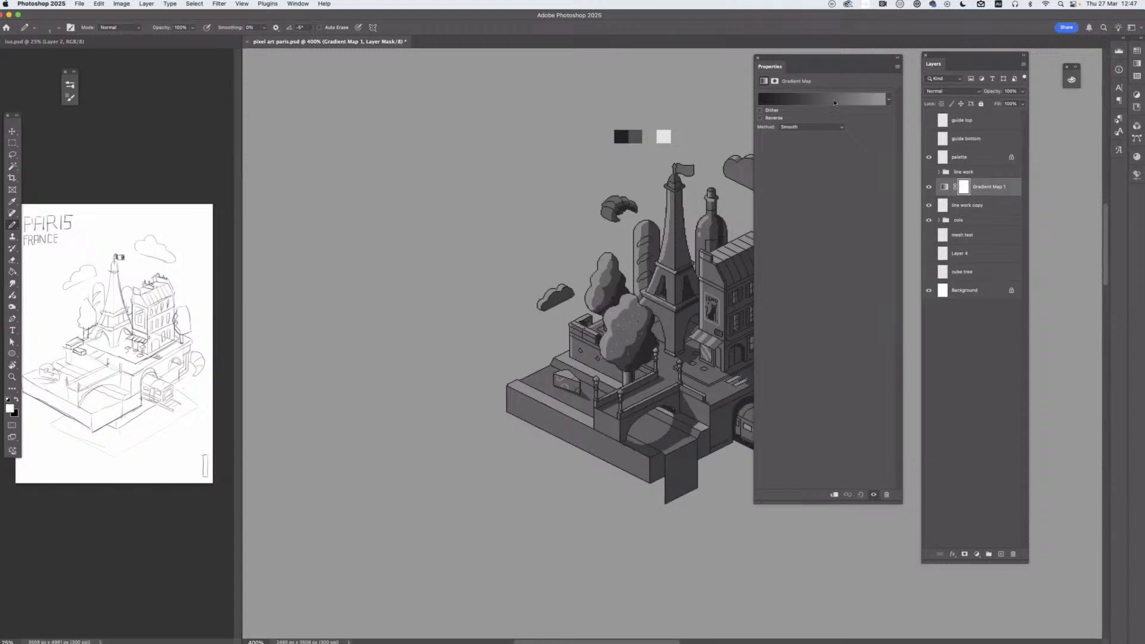
{"action": "left_click", "coordinate": [888, 102]}
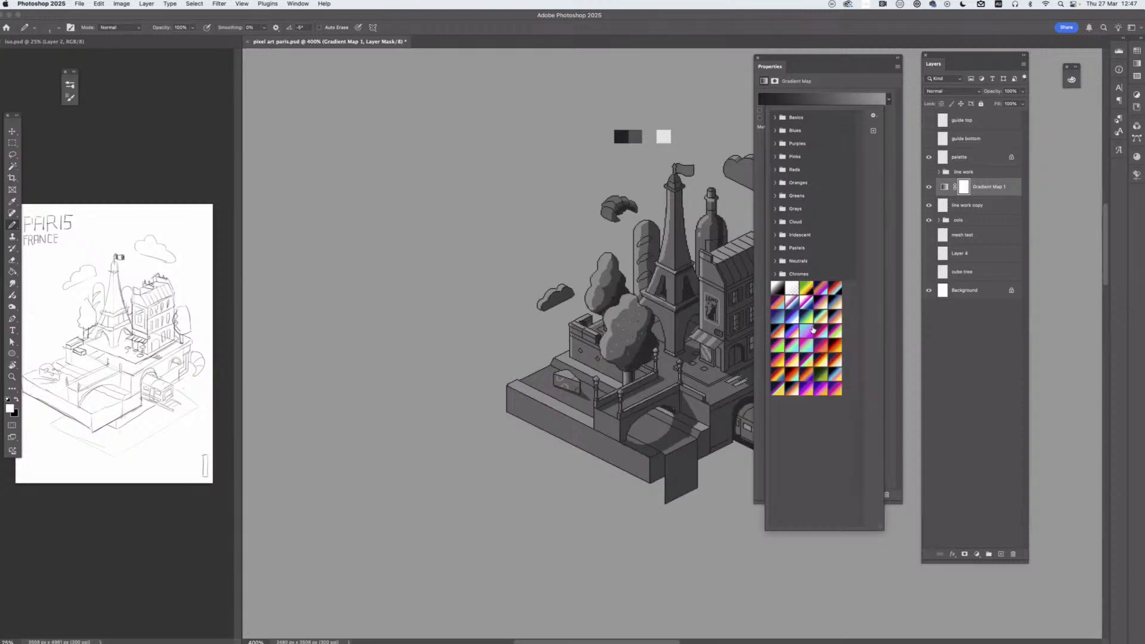
{"action": "left_click_drag", "start_coordinate": [805, 63], "coordinate": [879, 64]}
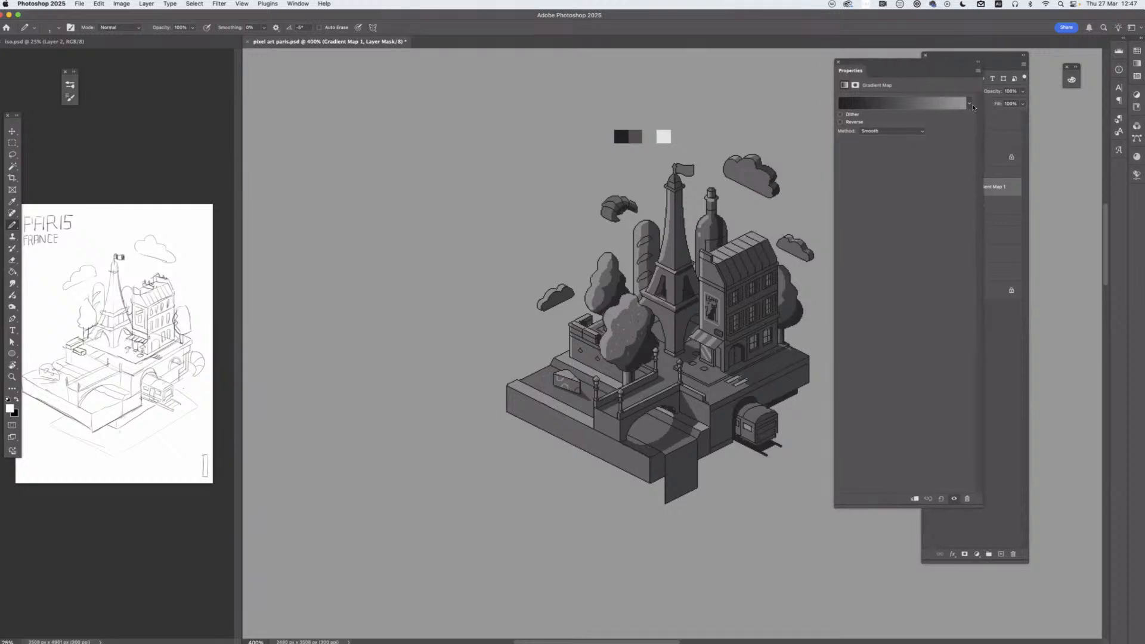
Step: Apply the blue, coral and cream Sunset 10 preset to the gradient map
{"action": "left_click", "coordinate": [969, 105]}
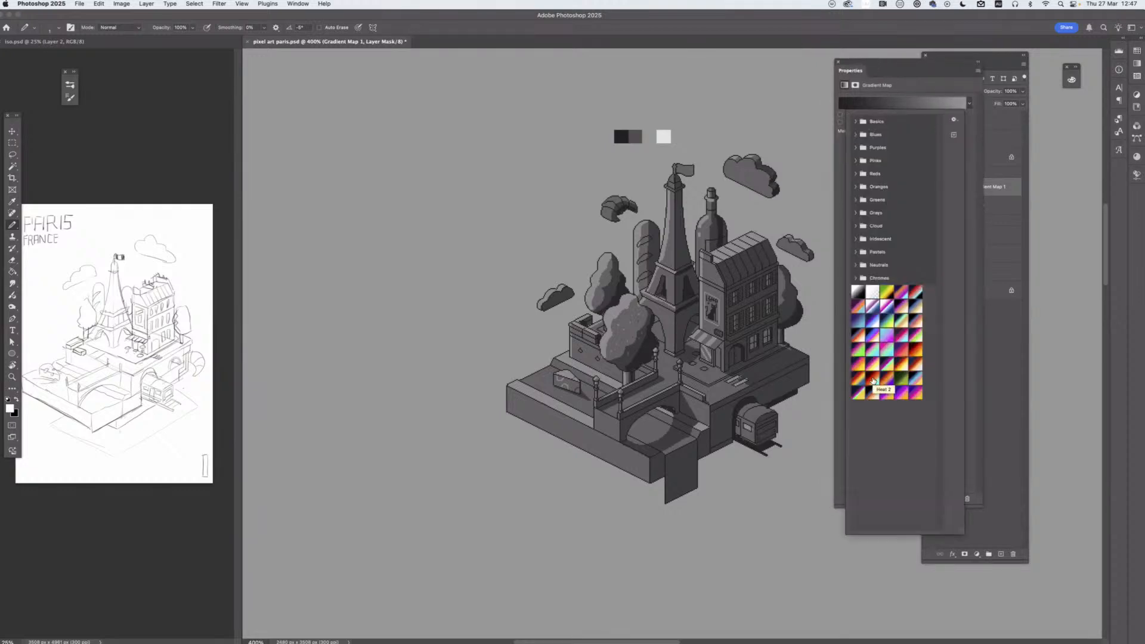
{"action": "left_click", "coordinate": [887, 320]}
{"action": "left_click", "coordinate": [912, 320]}
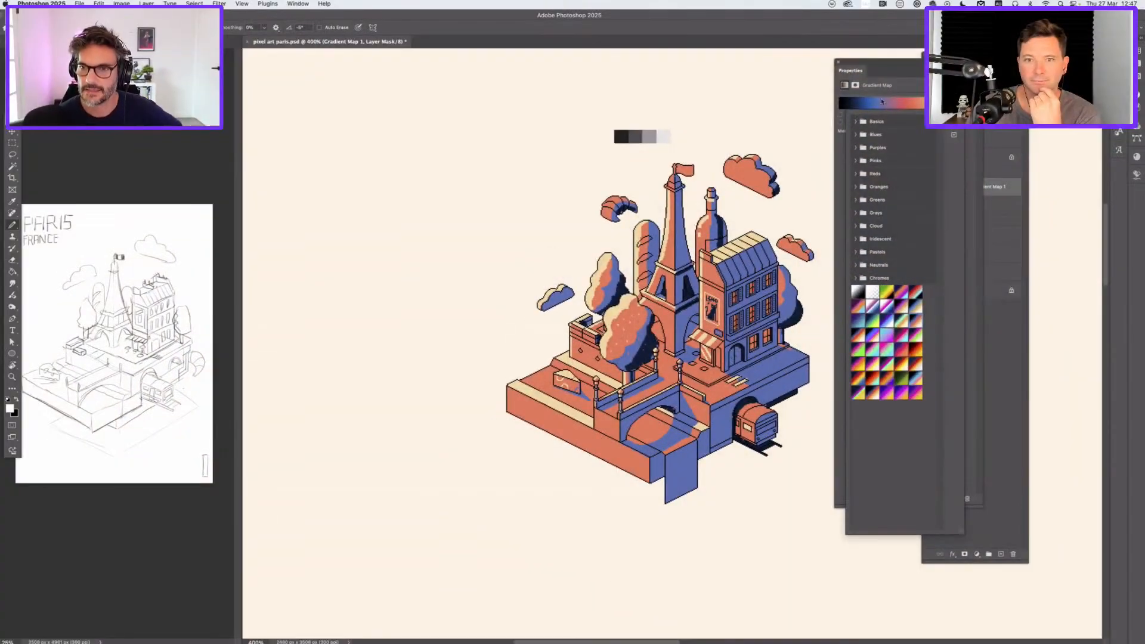
Step: Open the gradient map's gradient for editing and remove its blue, red and yellow middle colour stops
{"action": "left_click", "coordinate": [882, 101]}
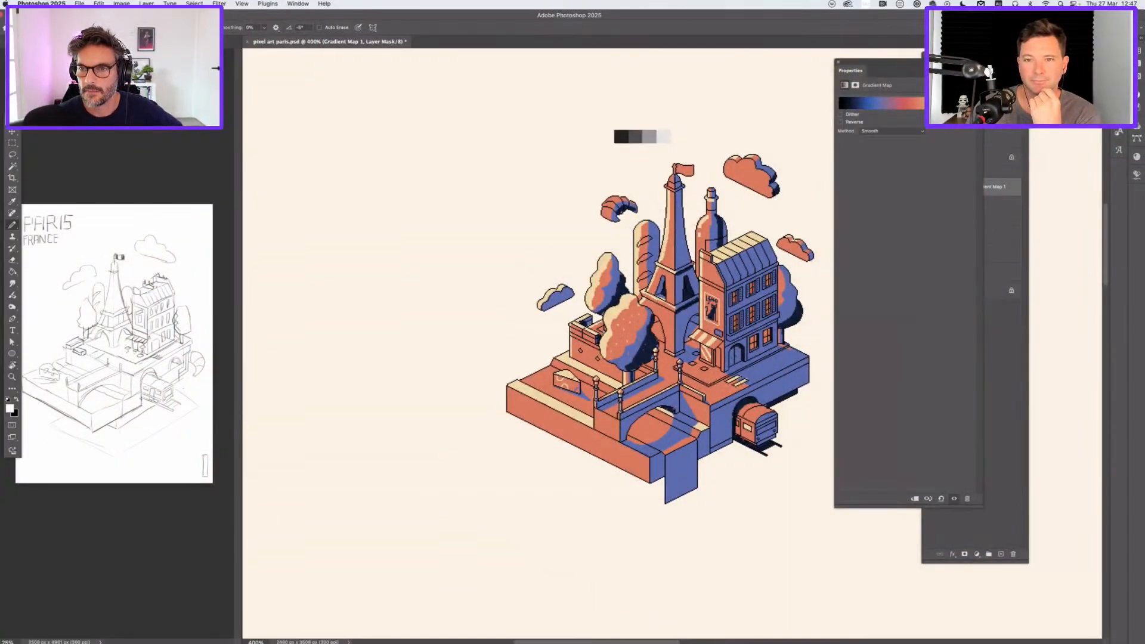
{"action": "left_click", "coordinate": [967, 103]}
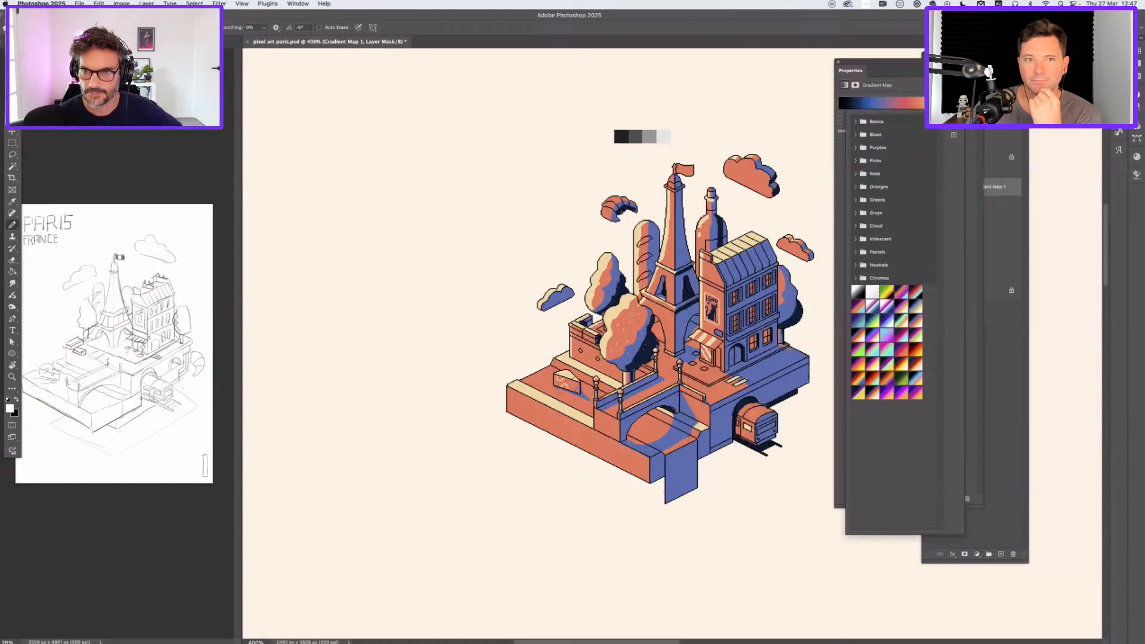
{"action": "left_click", "coordinate": [881, 102]}
{"action": "left_click", "coordinate": [882, 101]}
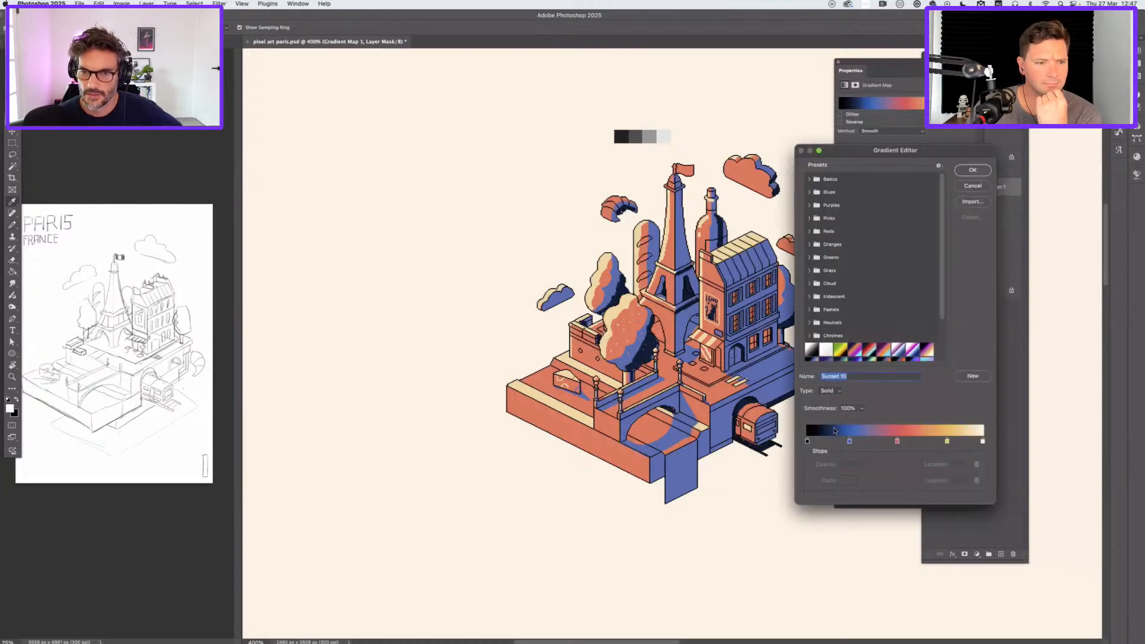
{"action": "left_click_drag", "start_coordinate": [849, 441], "coordinate": [851, 473]}
{"action": "left_click_drag", "start_coordinate": [897, 441], "coordinate": [899, 474]}
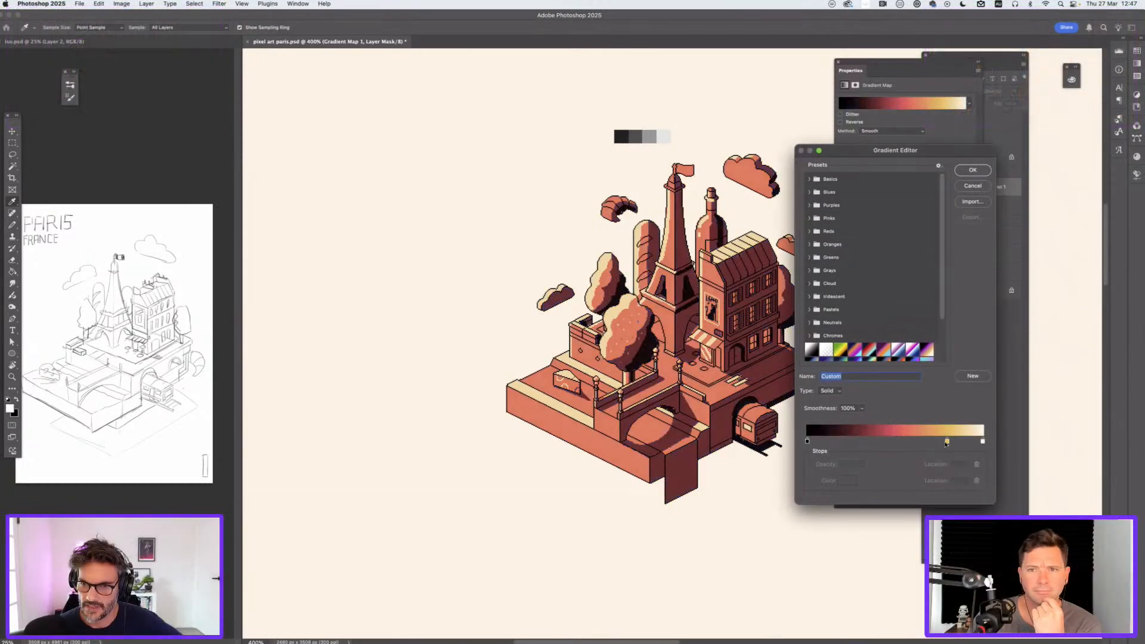
{"action": "left_click_drag", "start_coordinate": [947, 442], "coordinate": [946, 471]}
Step: Try light blue as the colour of the gradient's start stop
{"action": "left_click", "coordinate": [807, 441]}
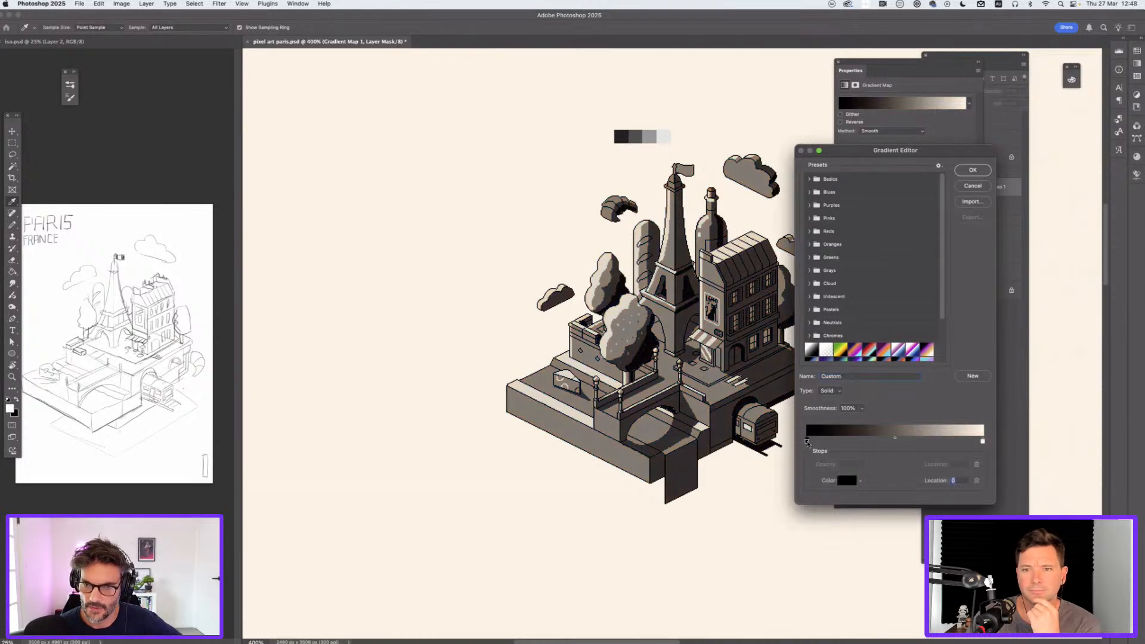
{"action": "double_click", "coordinate": [807, 441]}
{"action": "left_click", "coordinate": [872, 146]}
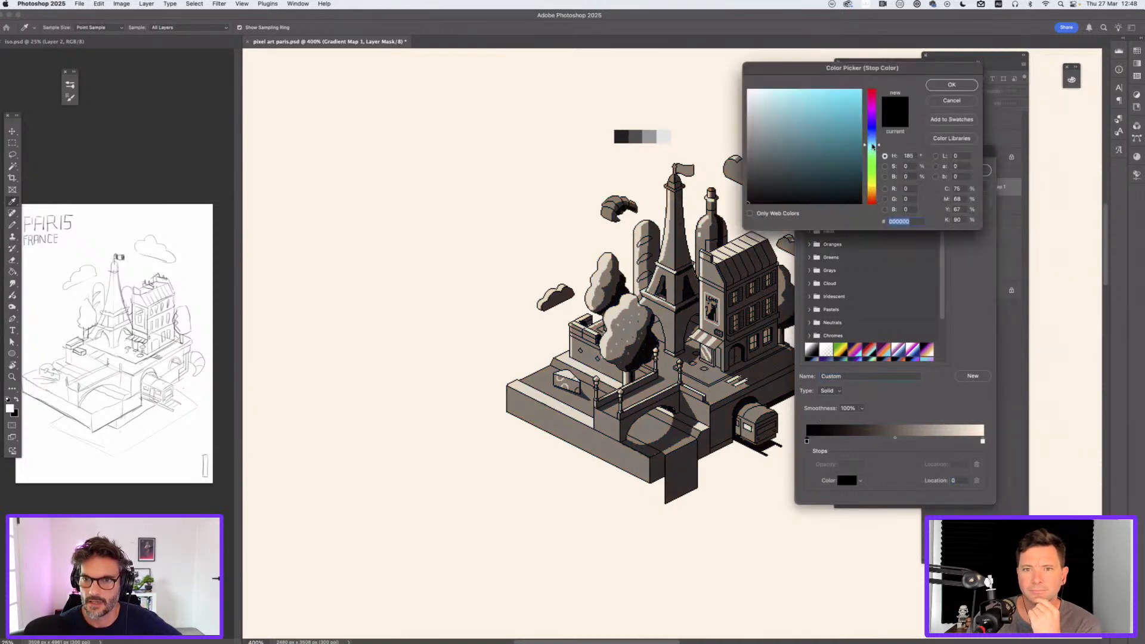
{"action": "left_click", "coordinate": [802, 97]}
{"action": "left_click", "coordinate": [951, 85]}
Step: Try orange ff8400 as the colour of the gradient's end stop
{"action": "left_click", "coordinate": [982, 441]}
{"action": "left_click", "coordinate": [845, 480]}
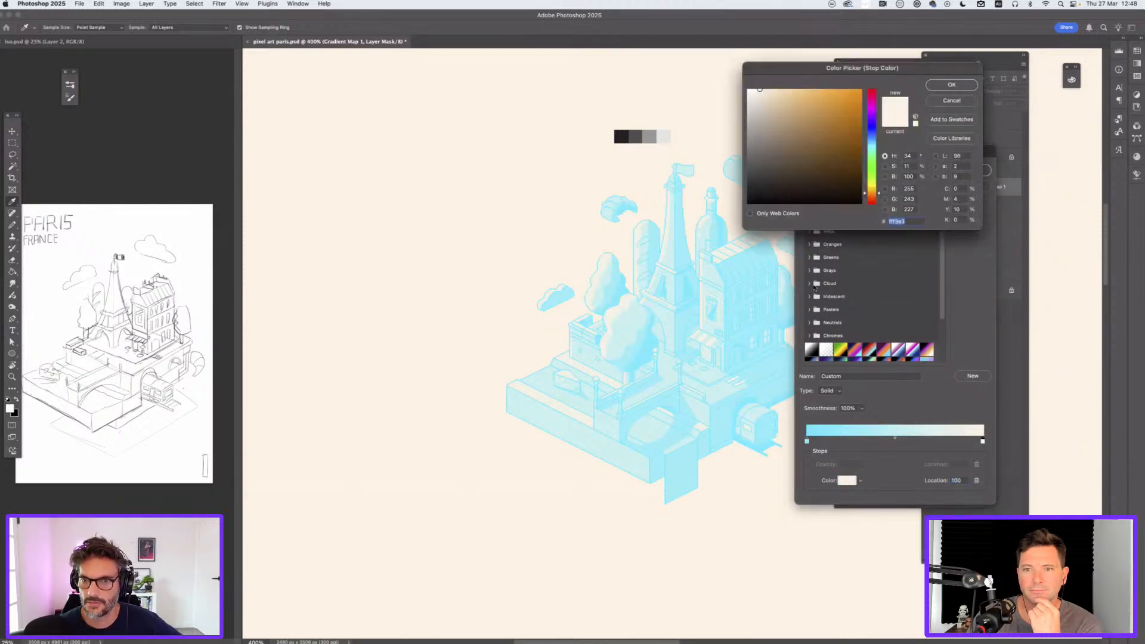
{"action": "left_click", "coordinate": [870, 187]}
{"action": "left_click", "coordinate": [861, 90]}
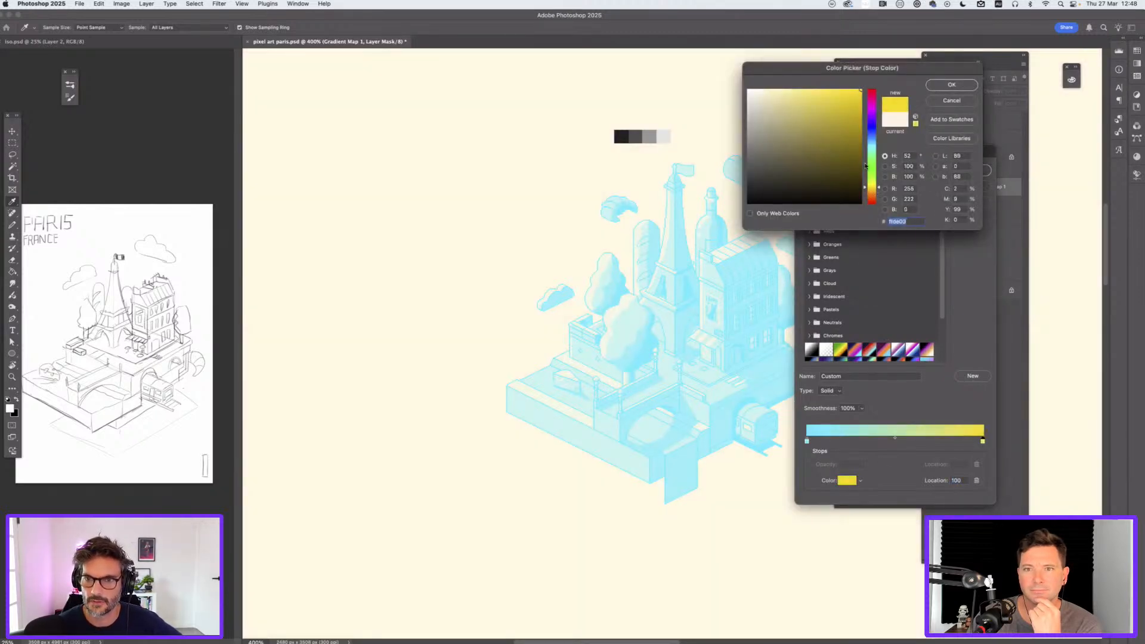
{"action": "left_click_drag", "start_coordinate": [867, 187], "coordinate": [869, 194]}
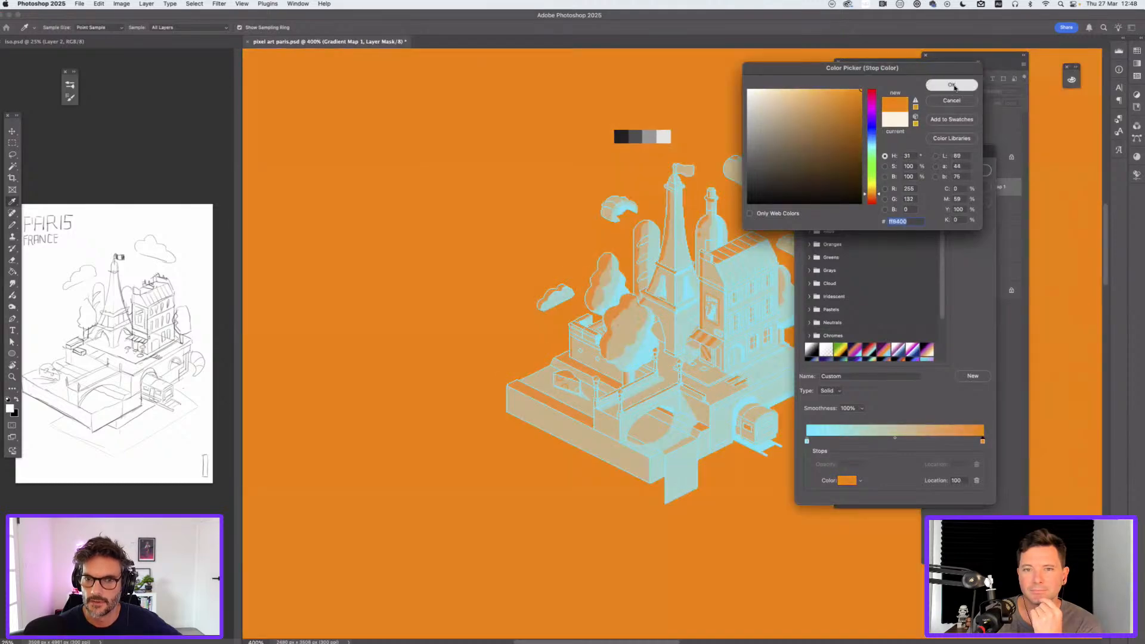
{"action": "left_click", "coordinate": [951, 85]}
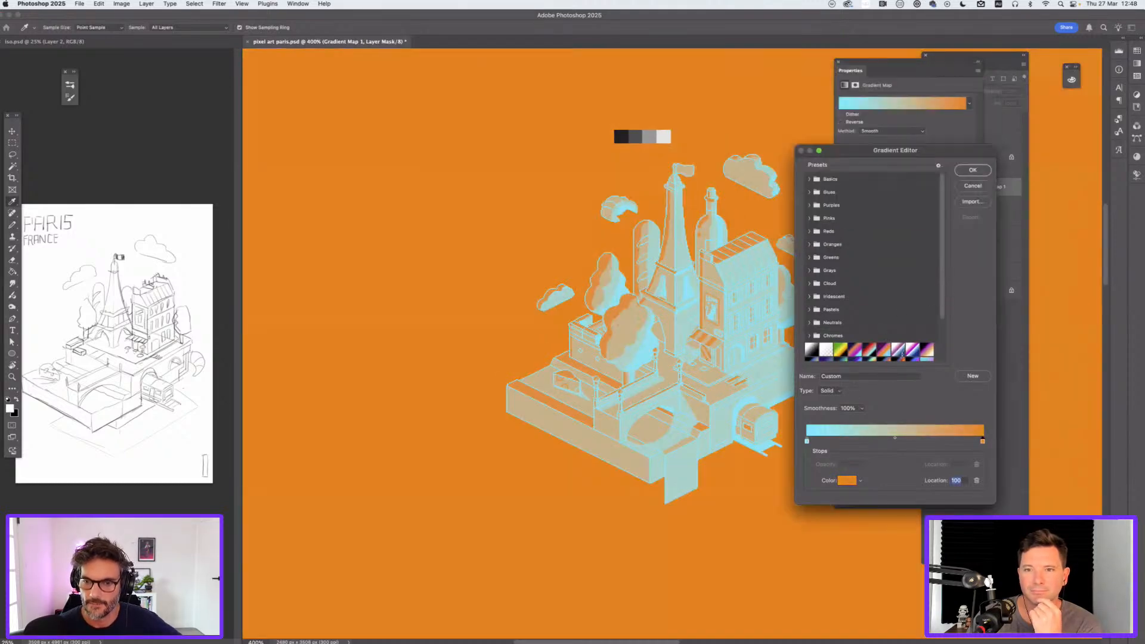
Step: Try swapping the two stops so the gradient runs from orange to light blue, and shift the gradient editor aside
{"action": "mouse_move", "coordinate": [806, 442]}
{"action": "left_mouse_down"}
{"action": "mouse_move", "coordinate": [922, 442]}
{"action": "mouse_move", "coordinate": [806, 444]}
{"action": "left_mouse_up"}
{"action": "left_click_drag", "start_coordinate": [921, 441], "coordinate": [997, 442]}
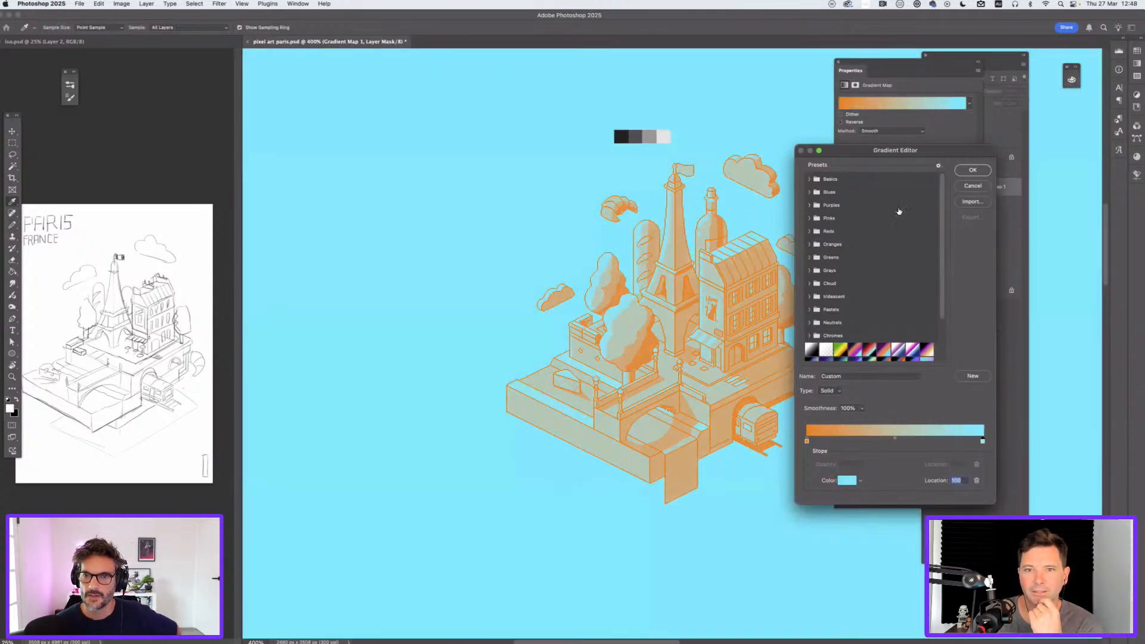
{"action": "left_click_drag", "start_coordinate": [924, 150], "coordinate": [937, 134]}
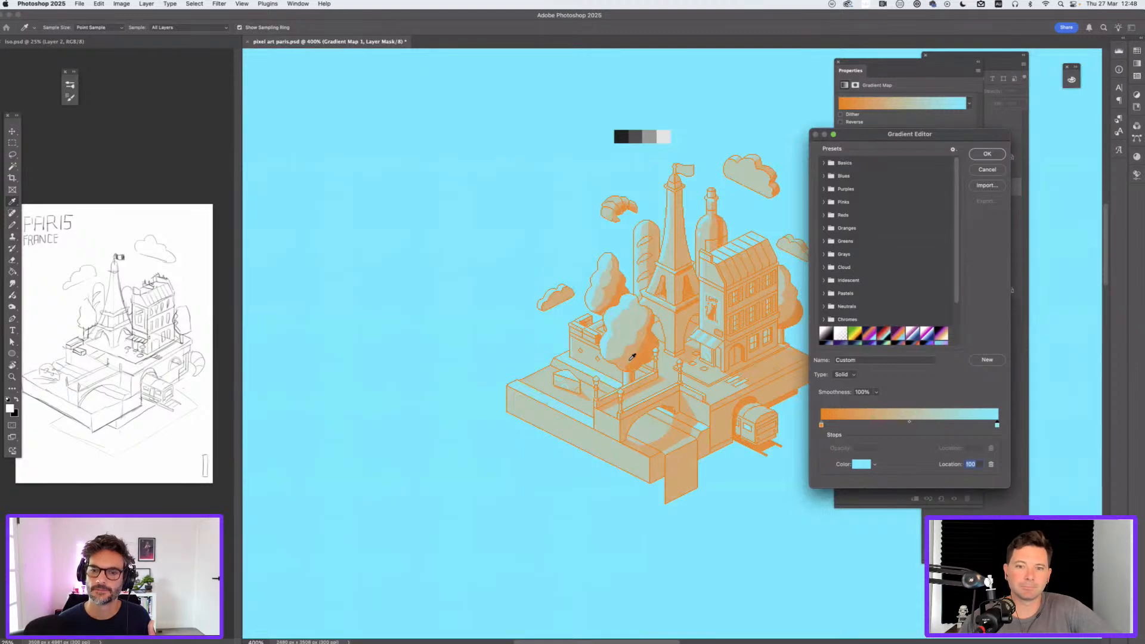
Step: Try a black-to-white gradient by setting the start stop to black (000000) and the end stop to white
{"action": "left_click", "coordinate": [821, 425]}
{"action": "double_click", "coordinate": [821, 425]}
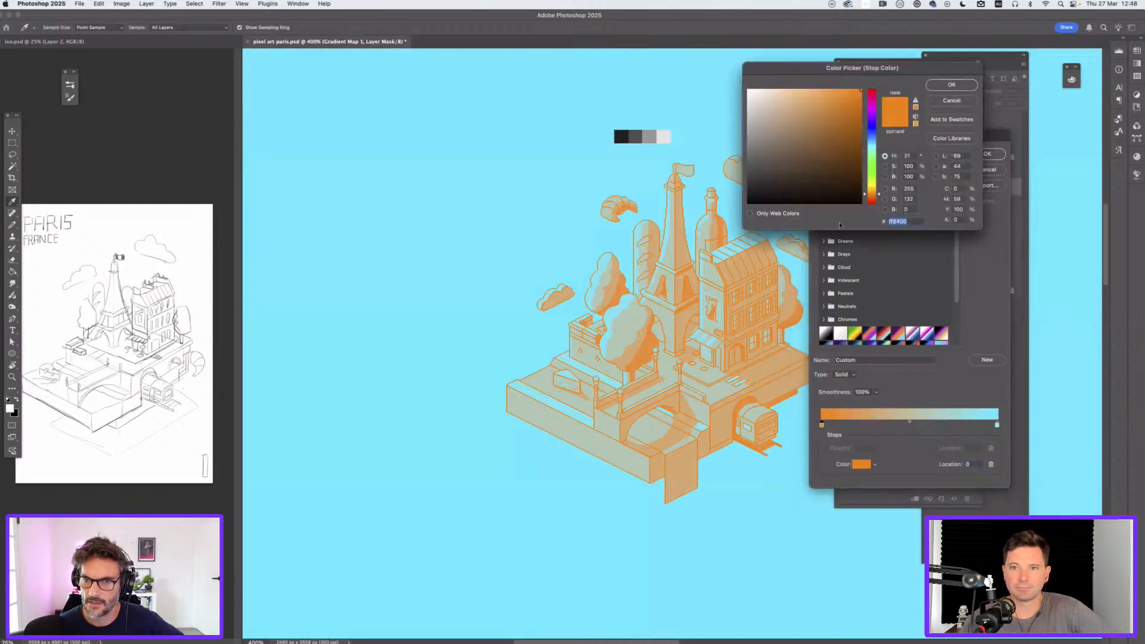
{"action": "left_click", "coordinate": [860, 203]}
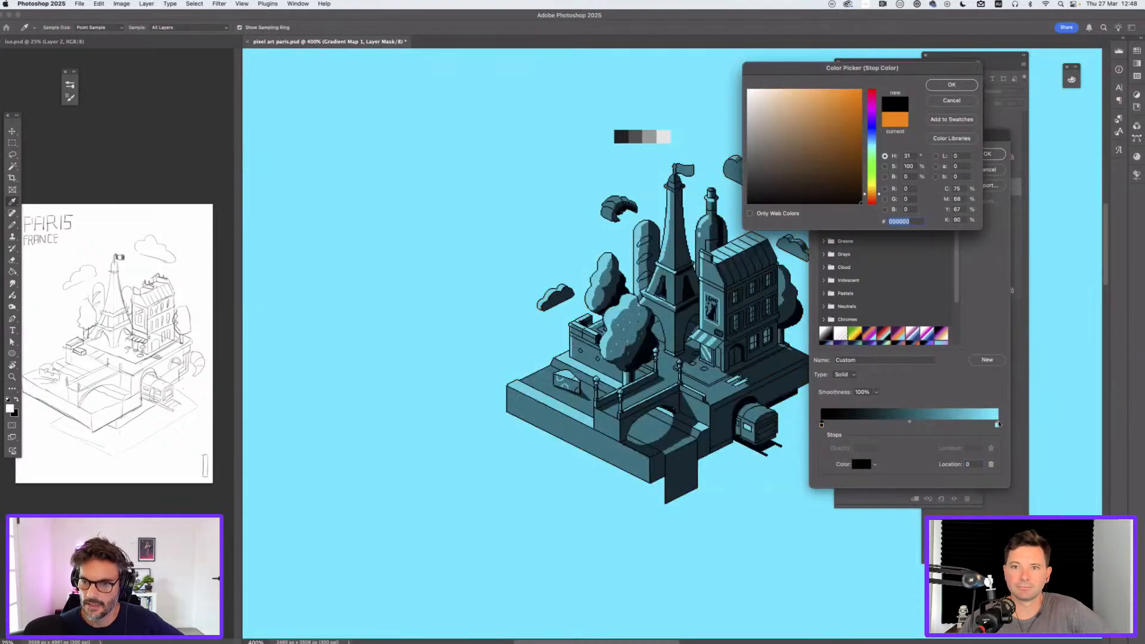
{"action": "key", "text": "Return"}
{"action": "left_click", "coordinate": [996, 425]}
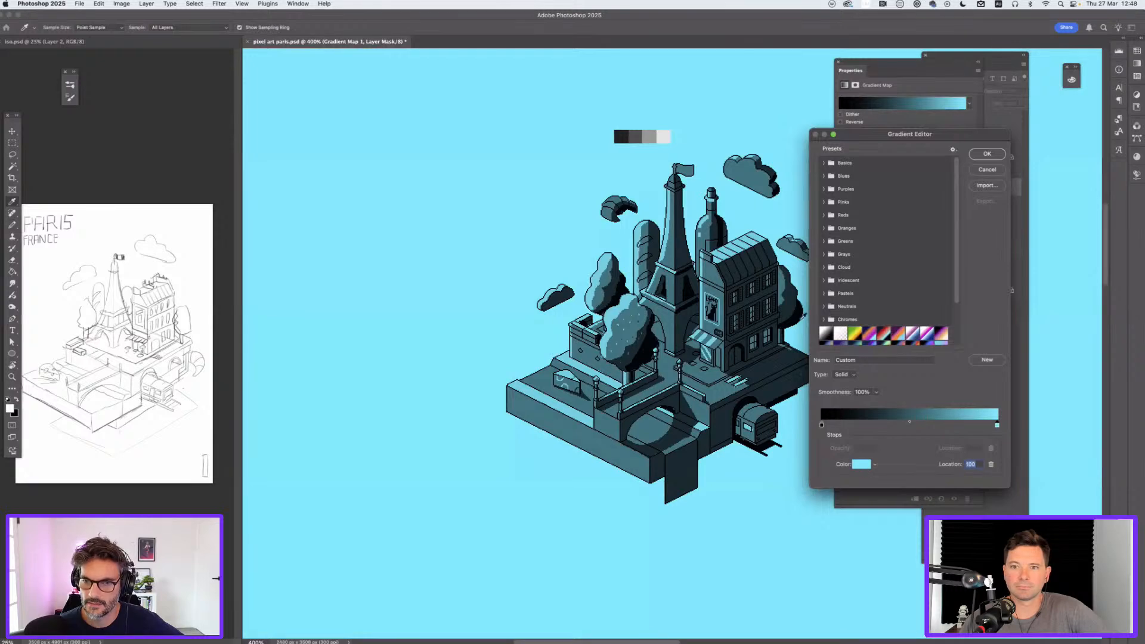
{"action": "left_click", "coordinate": [756, 102]}
{"action": "key", "text": "Return"}
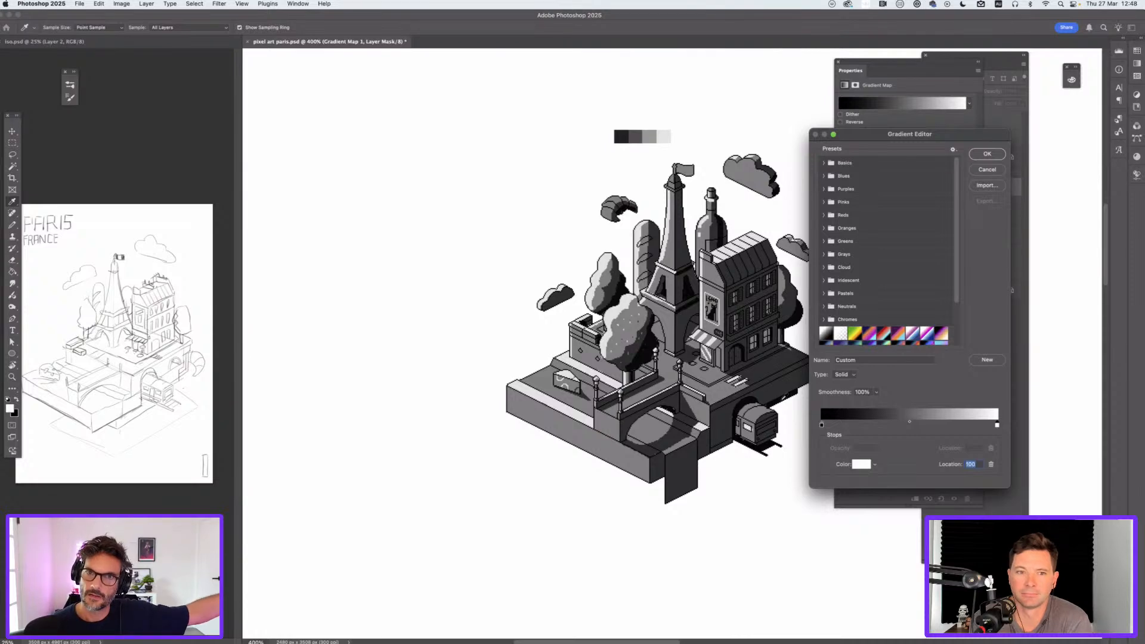
Step: Change the colour of the gradient's start stop to orange
{"action": "double_click", "coordinate": [821, 425]}
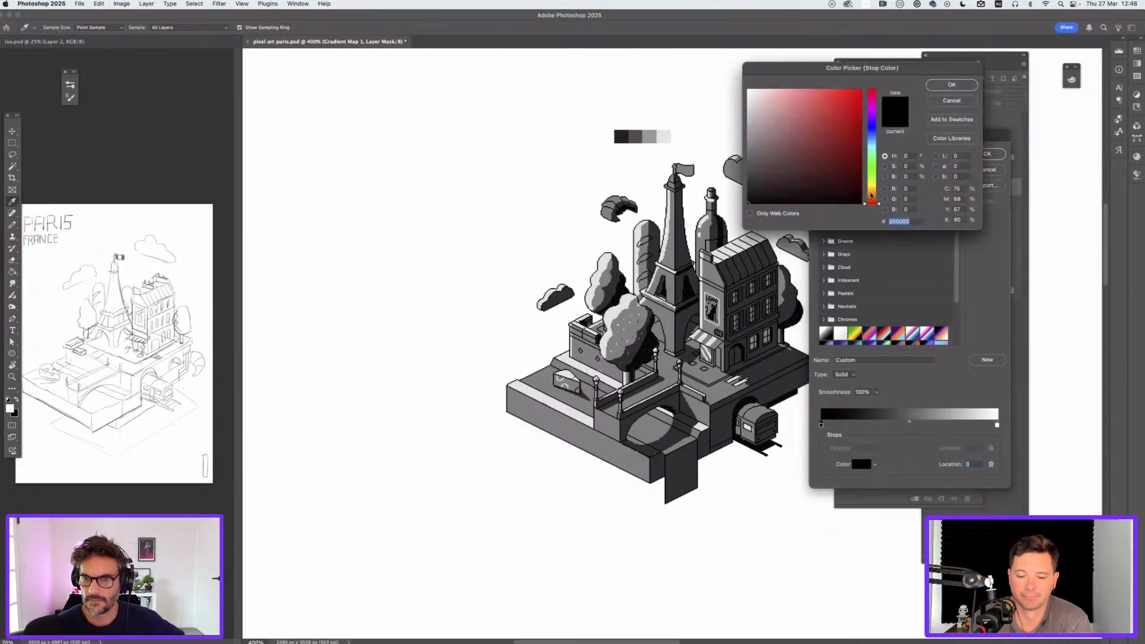
{"action": "left_click", "coordinate": [870, 194]}
{"action": "left_click", "coordinate": [849, 101]}
{"action": "key", "text": "Return"}
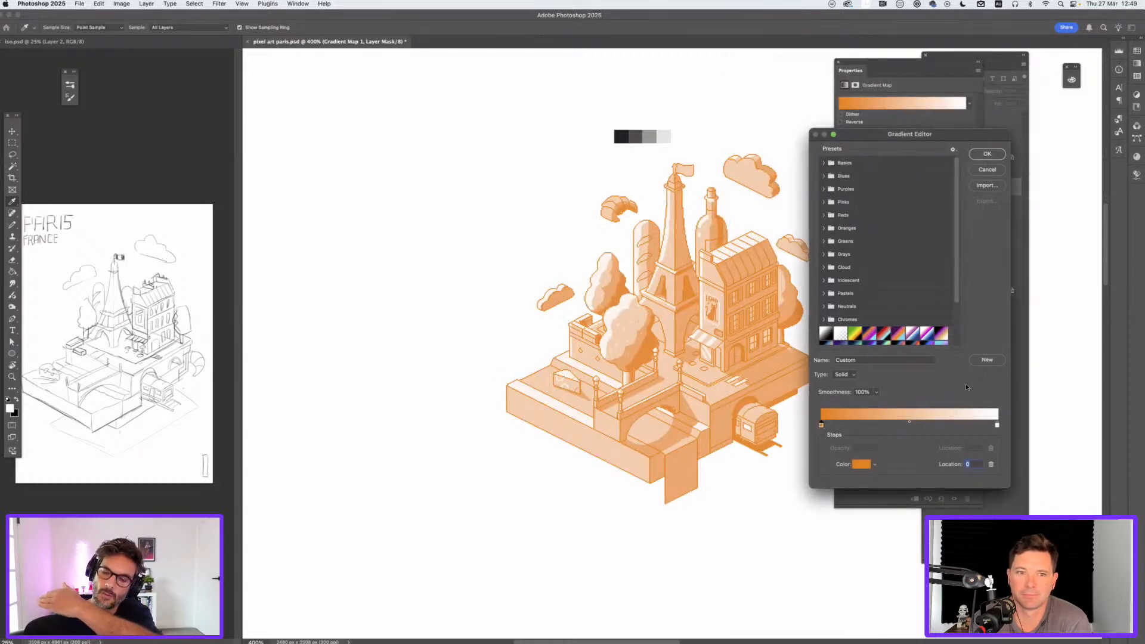
Step: Set the gradient's end stop to mint green, apply the gradient and close the adjustment's properties
{"action": "left_click", "coordinate": [996, 425]}
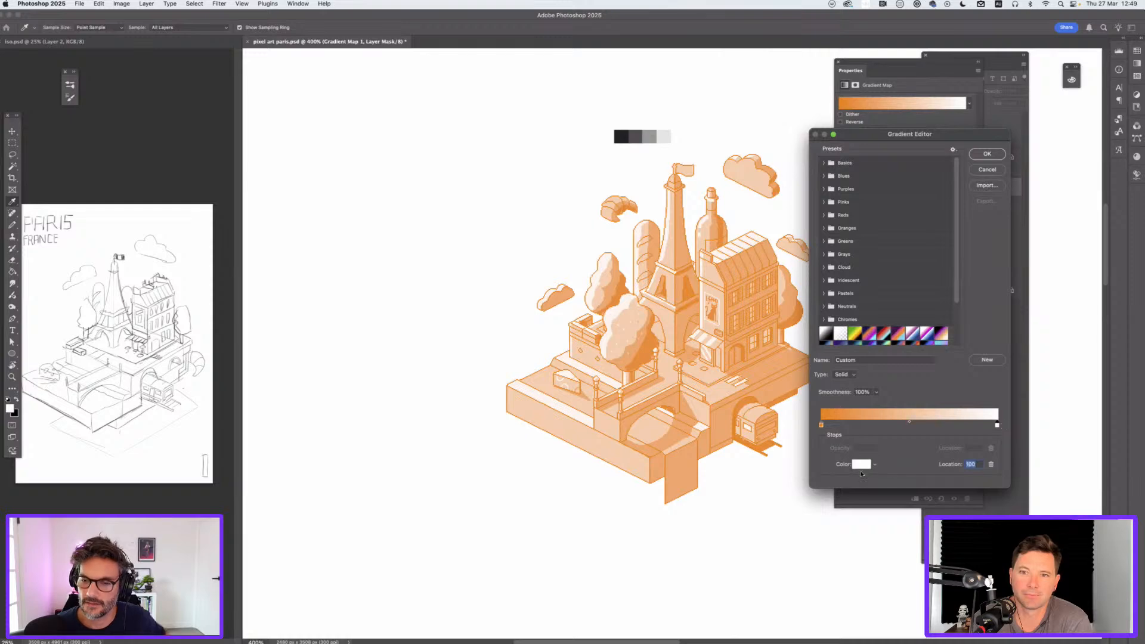
{"action": "left_click", "coordinate": [861, 464]}
{"action": "left_click", "coordinate": [871, 152]}
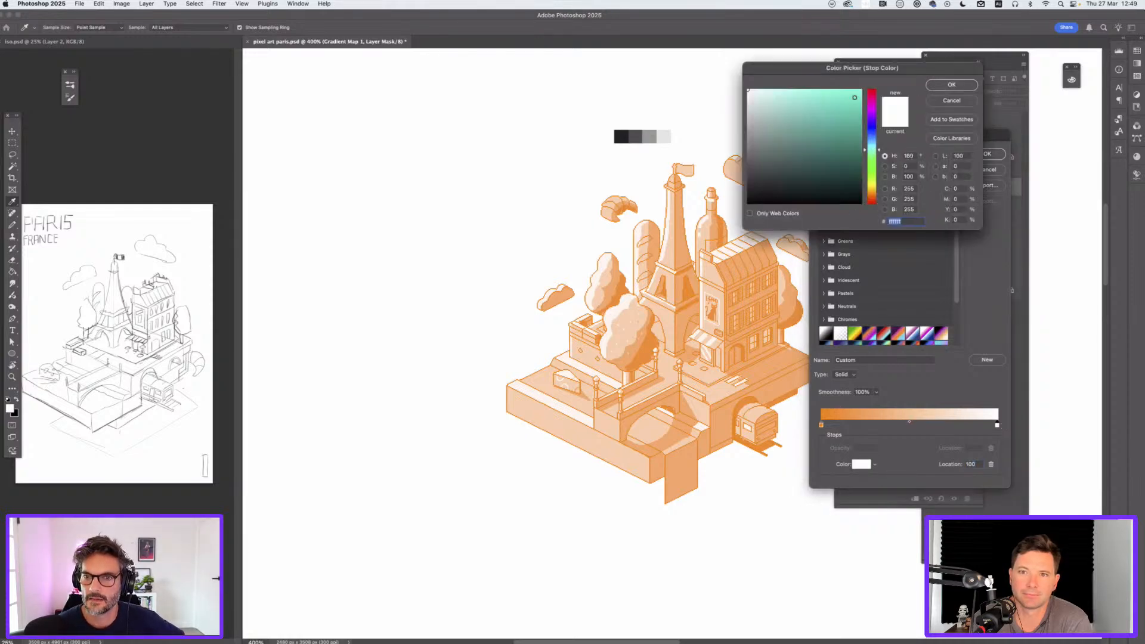
{"action": "left_click", "coordinate": [854, 95]}
{"action": "key", "text": "Return"}
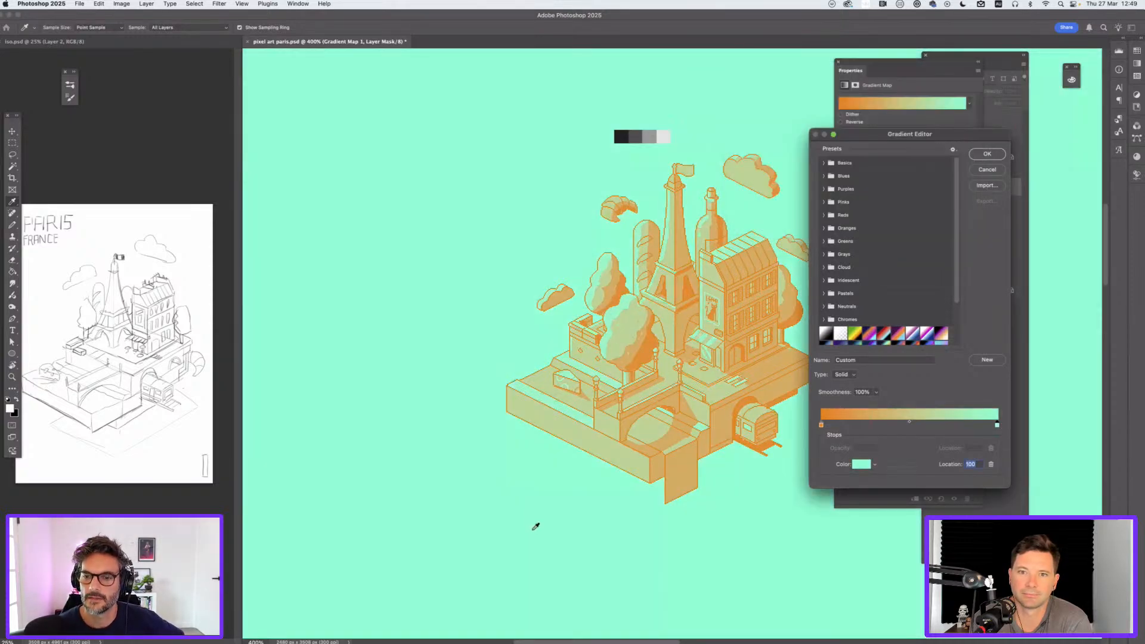
{"action": "left_click", "coordinate": [982, 155]}
{"action": "left_click", "coordinate": [976, 64]}
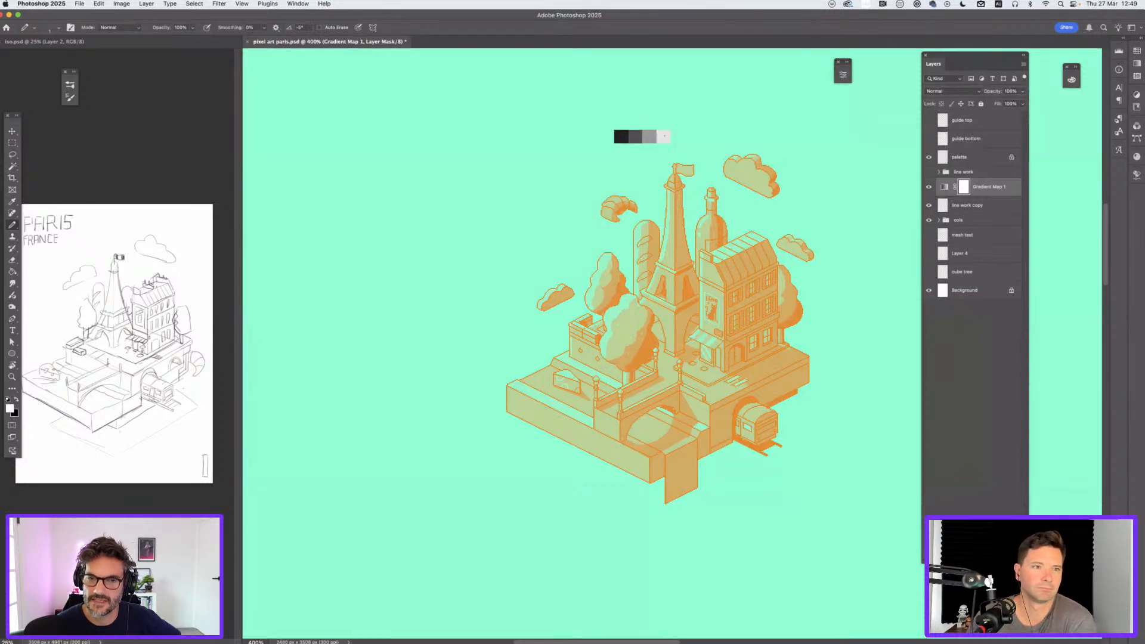
Step: Try the Gradient Map 1 layer above the palette layer, and place it between the palette layer and the line work group
{"action": "left_click_drag", "start_coordinate": [989, 187], "coordinate": [990, 148]}
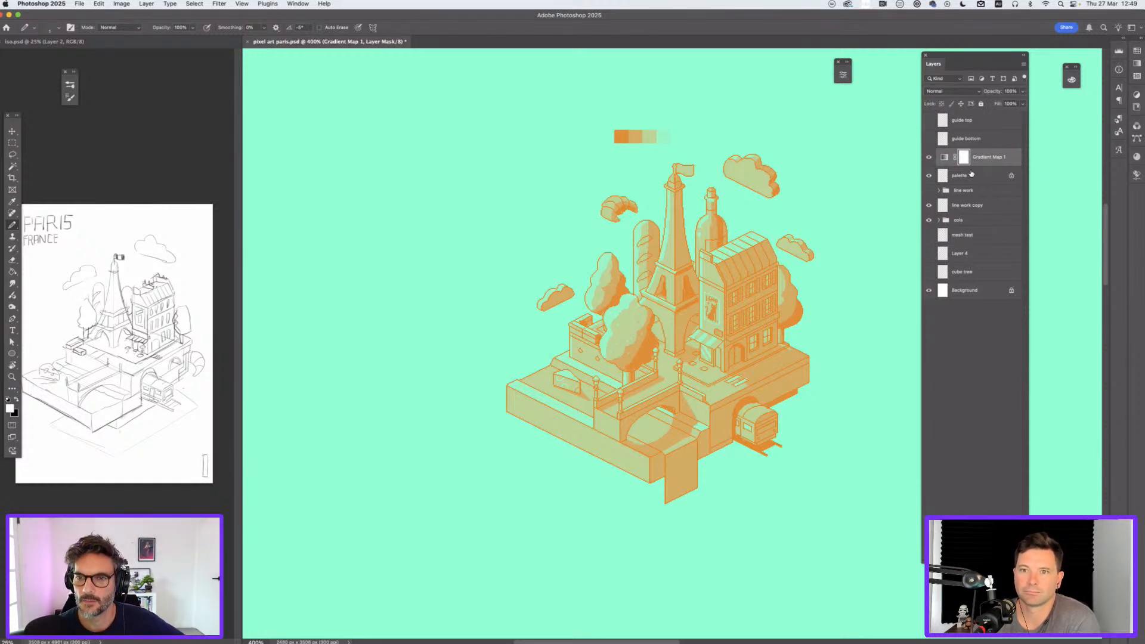
{"action": "left_click_drag", "start_coordinate": [975, 167], "coordinate": [984, 182]}
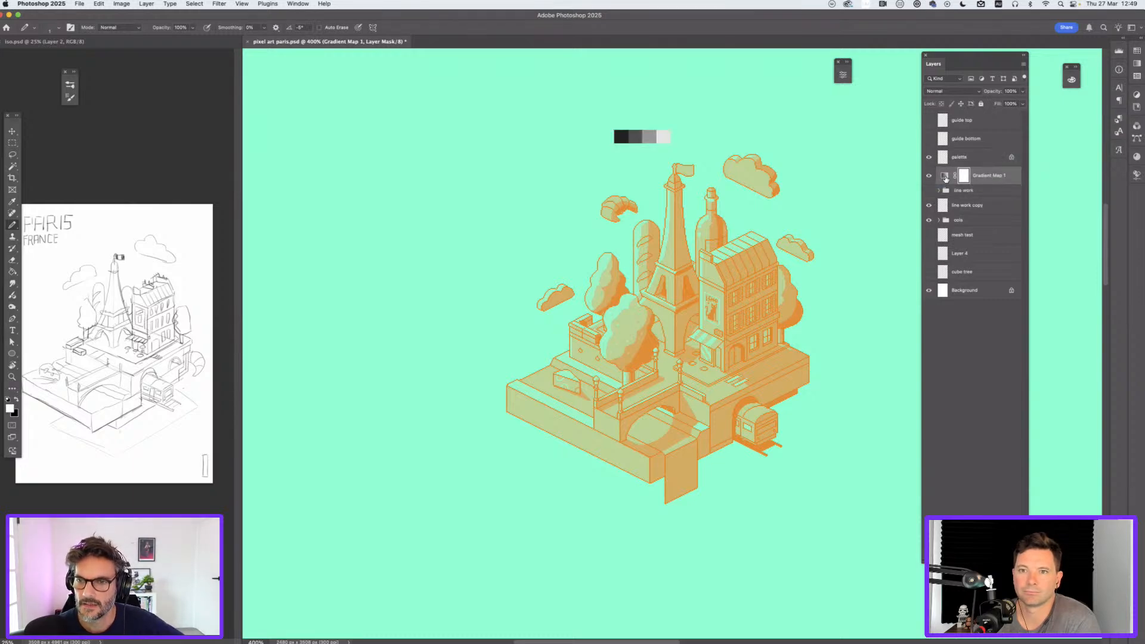
Step: Apply the black, blue, coral and cream gradient preset to the Gradient Map 1 adjustment and uncover the artwork
{"action": "double_click", "coordinate": [945, 178]}
{"action": "left_click_drag", "start_coordinate": [803, 78], "coordinate": [872, 100]}
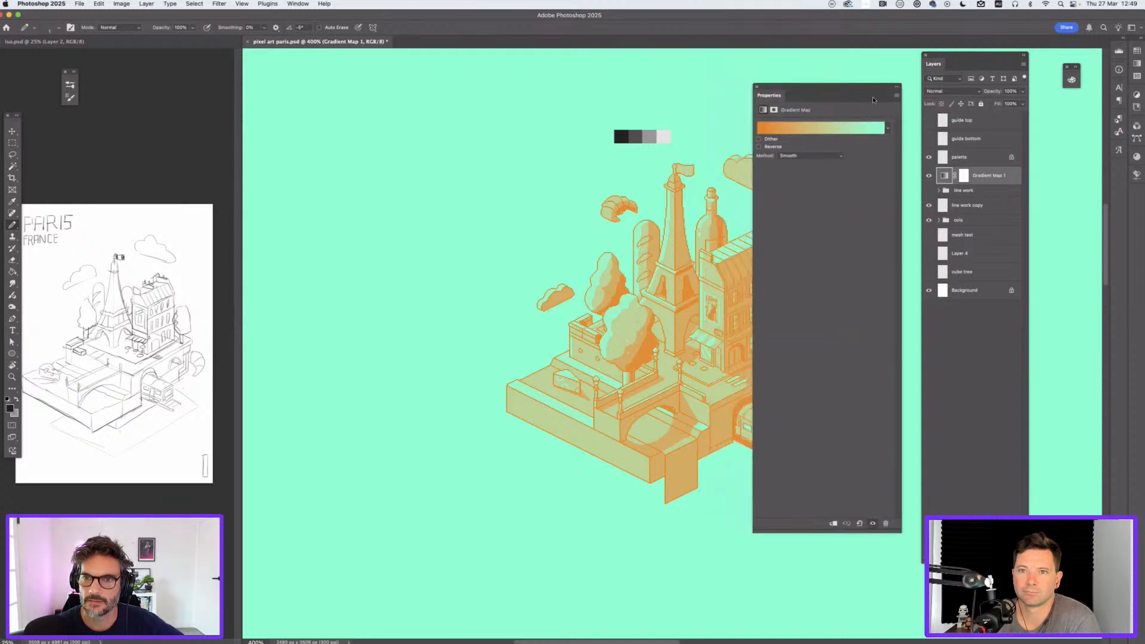
{"action": "left_click", "coordinate": [888, 130]}
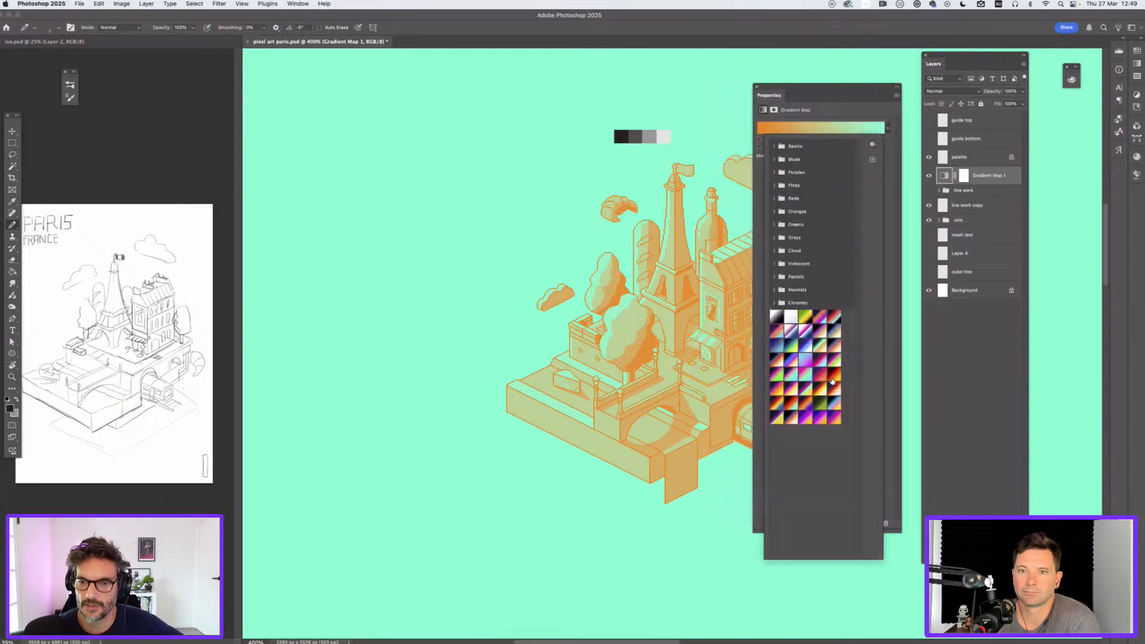
{"action": "left_click", "coordinate": [834, 347]}
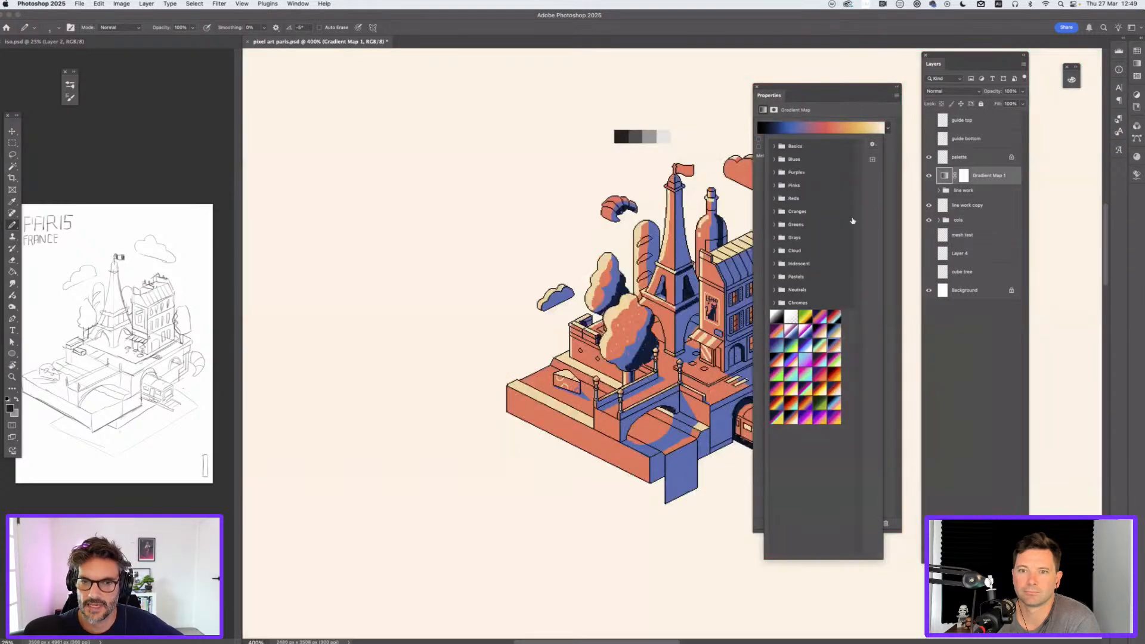
{"action": "left_click", "coordinate": [829, 111]}
{"action": "left_click_drag", "start_coordinate": [826, 93], "coordinate": [912, 163]}
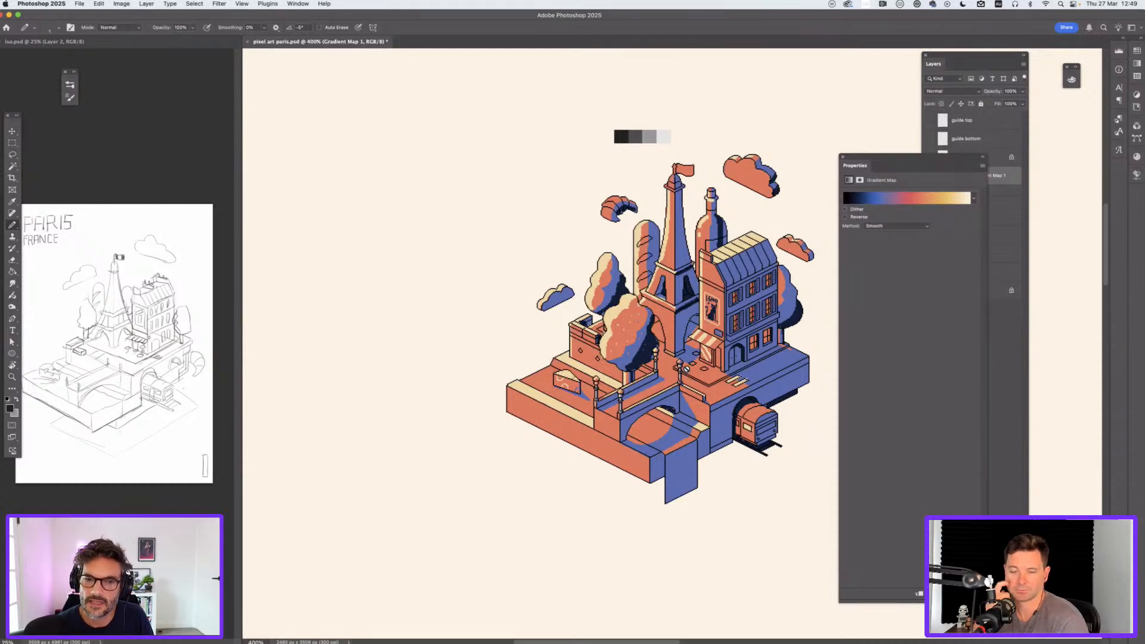
Step: Try the red-to-yellow, magenta-orange-yellow, navy-magenta-mint-yellow and purple-magenta-yellow presets on the gradient map
{"action": "left_click", "coordinate": [974, 199]}
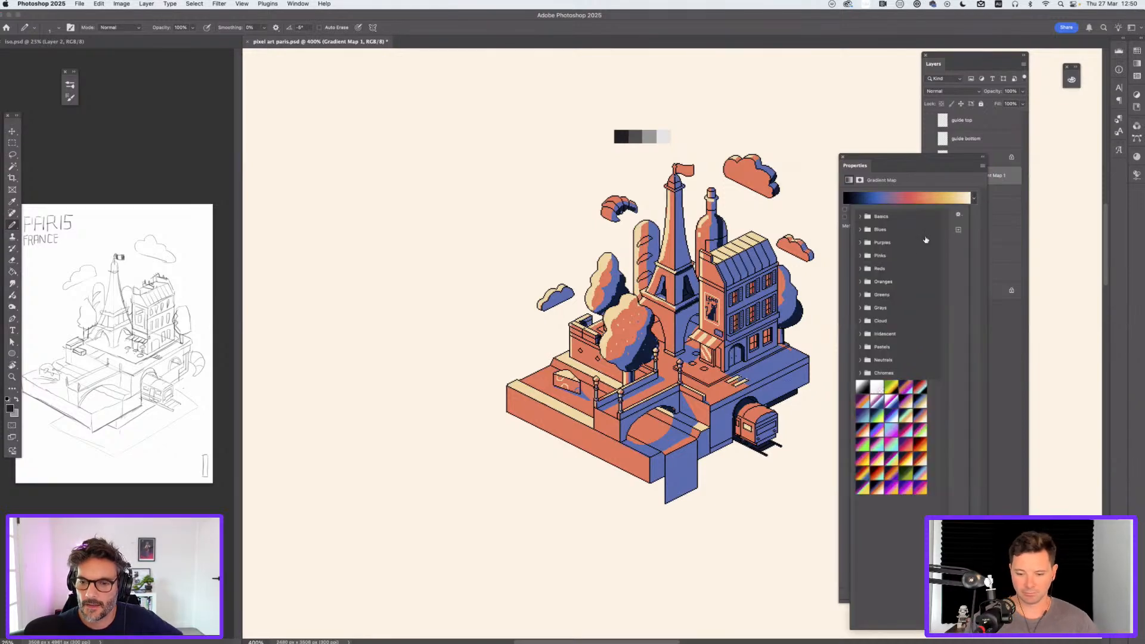
{"action": "left_click", "coordinate": [906, 462]}
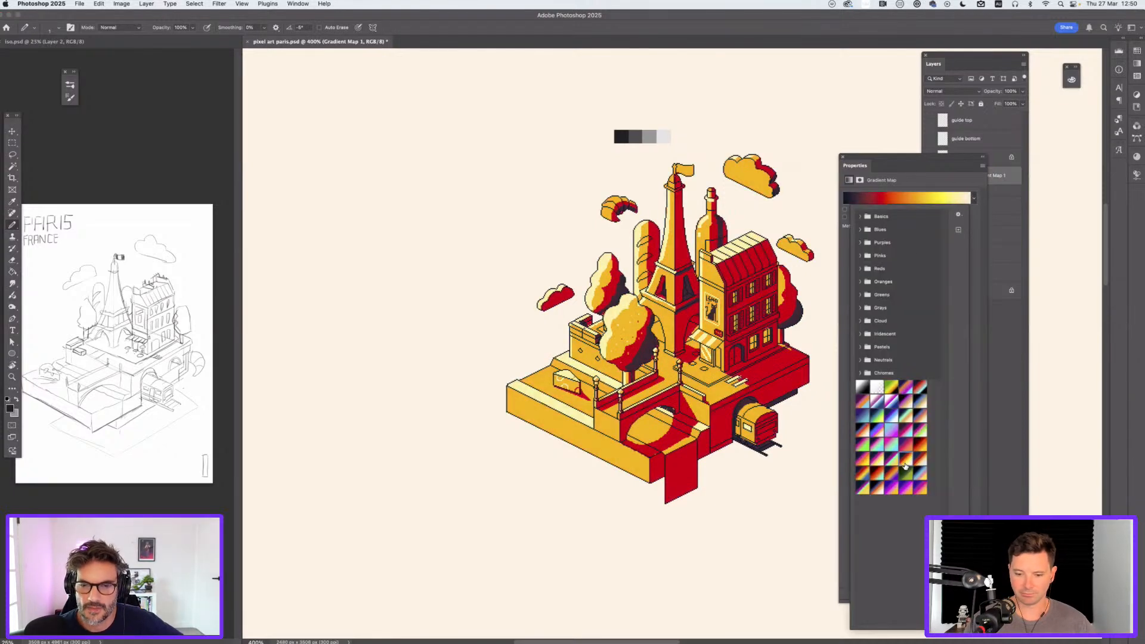
{"action": "left_click", "coordinate": [862, 464]}
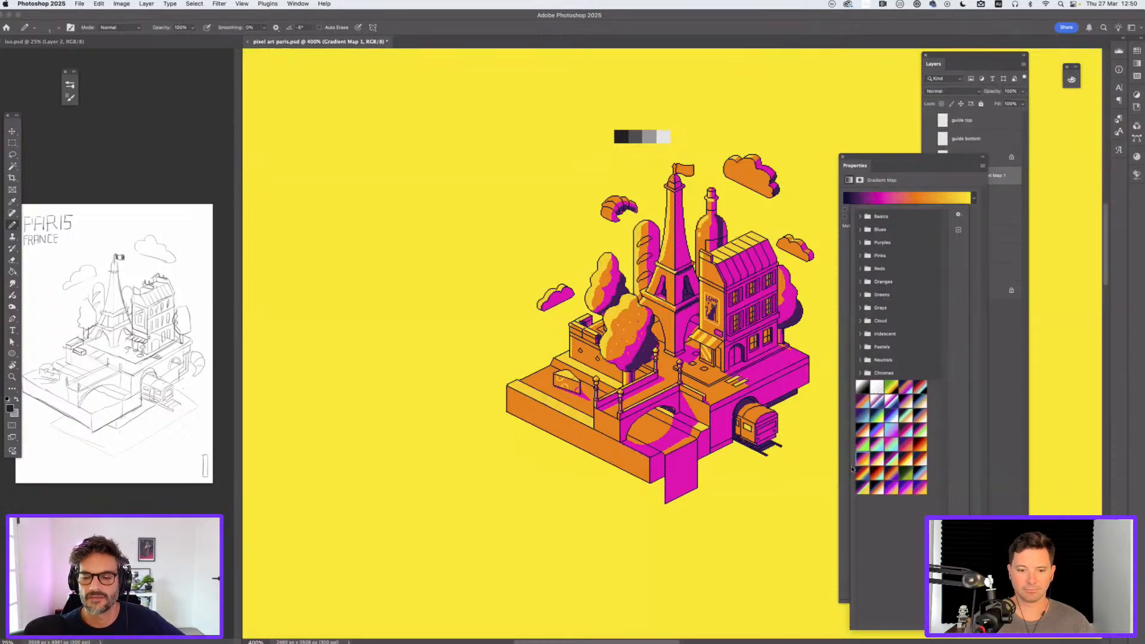
{"action": "left_click", "coordinate": [863, 487]}
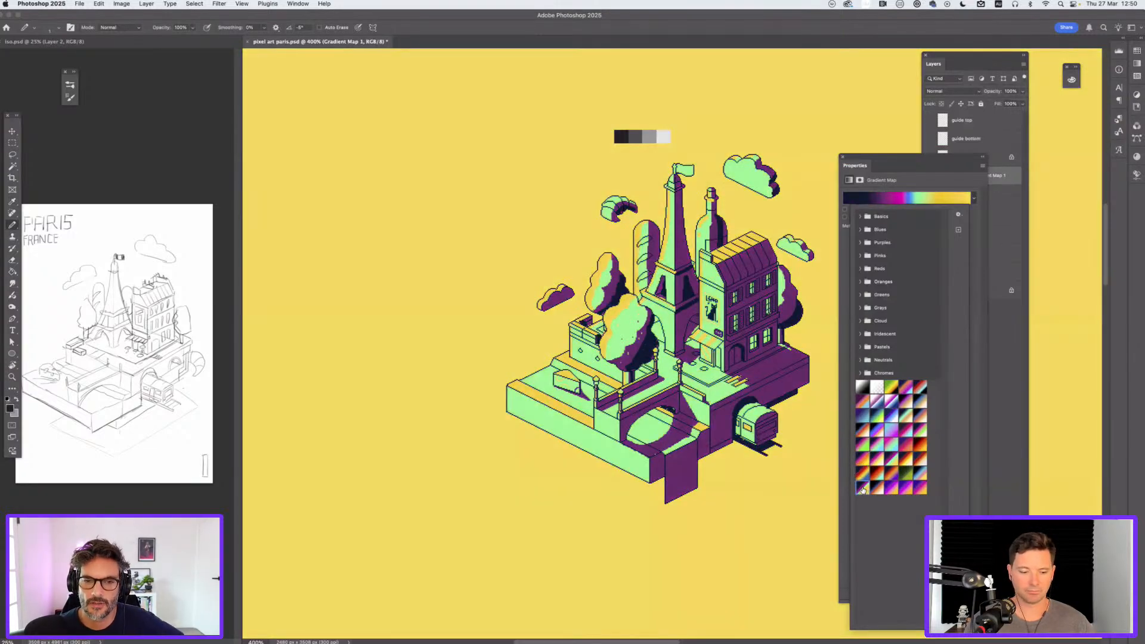
{"action": "left_click", "coordinate": [891, 489]}
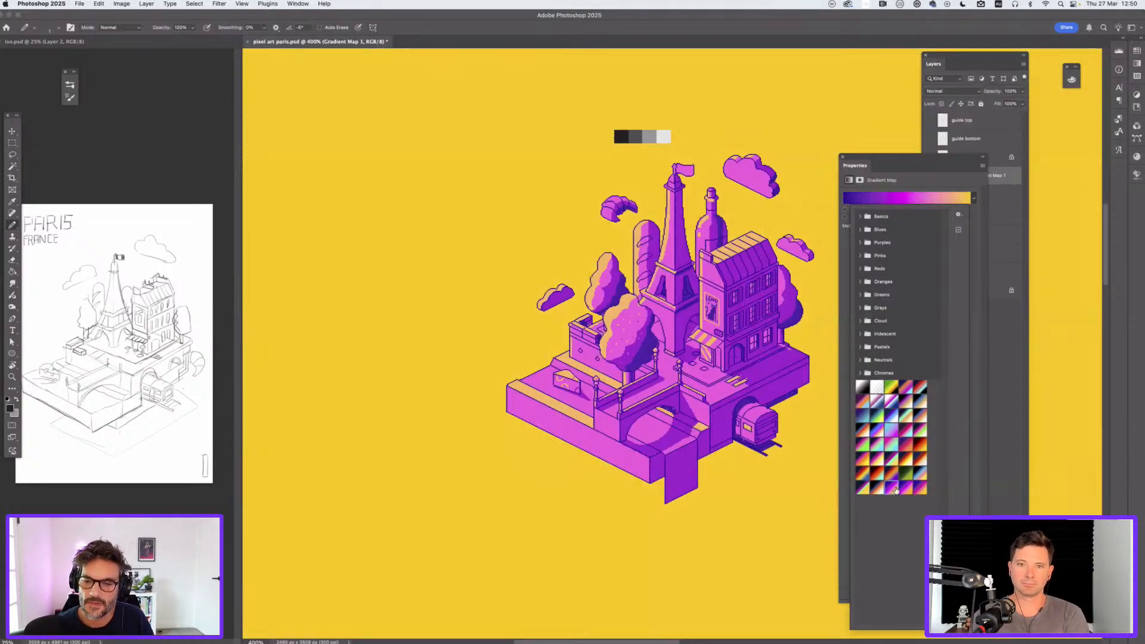
Step: Compare the blue-and-red-to-cream presets on the gradient map and settle on the black, blue, cyan, pink and yellow preset
{"action": "left_click", "coordinate": [921, 475]}
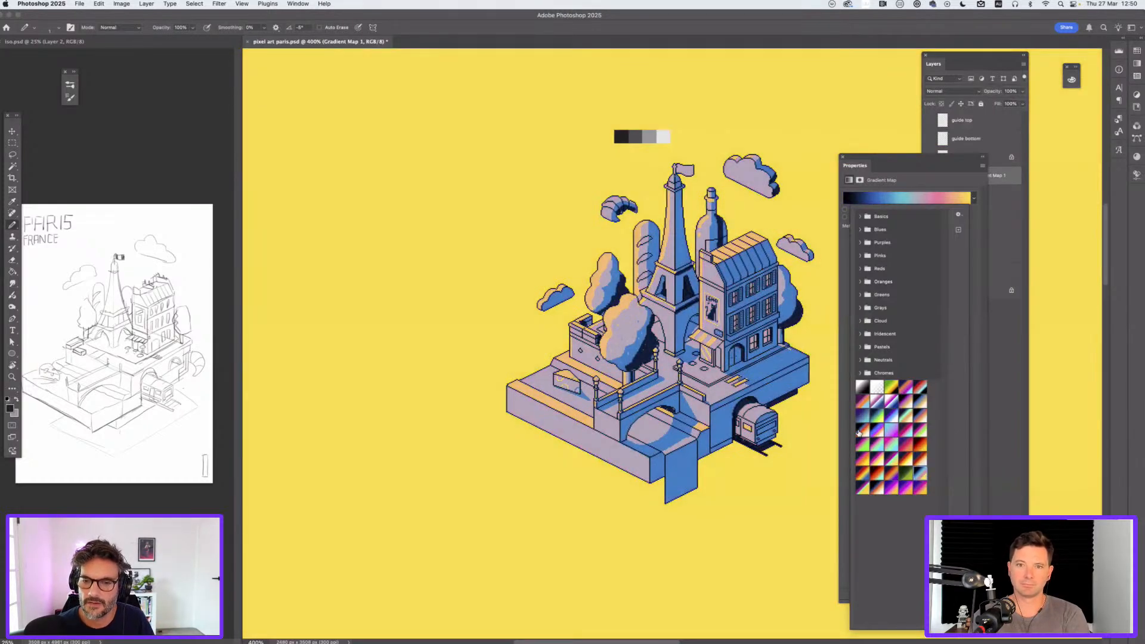
{"action": "left_click", "coordinate": [859, 437]}
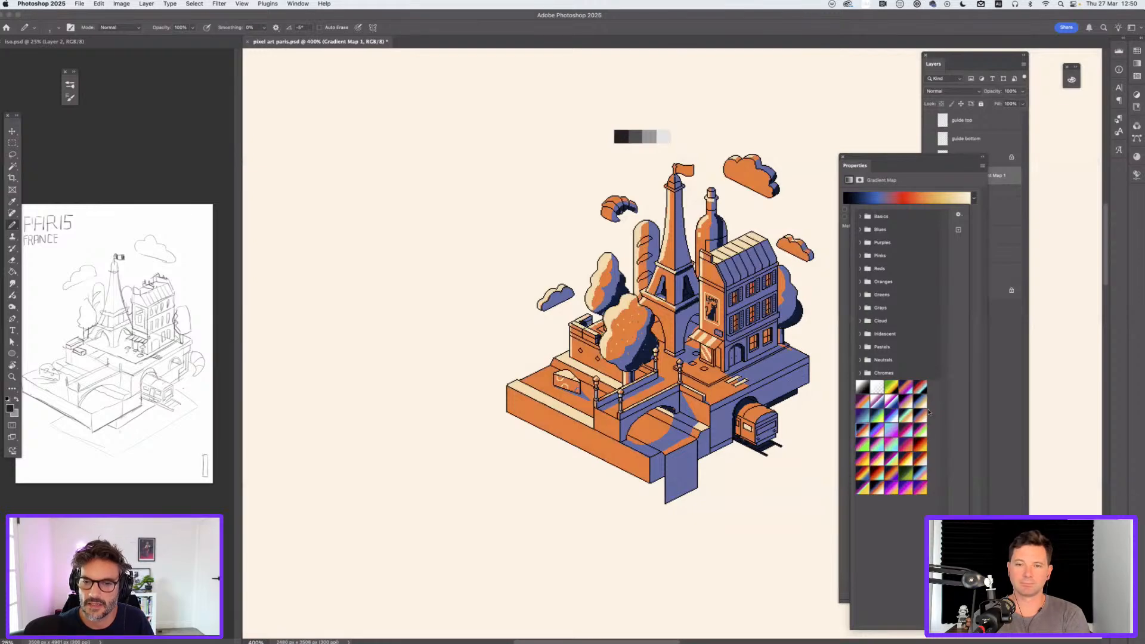
{"action": "left_click", "coordinate": [921, 402]}
{"action": "left_click", "coordinate": [922, 417]}
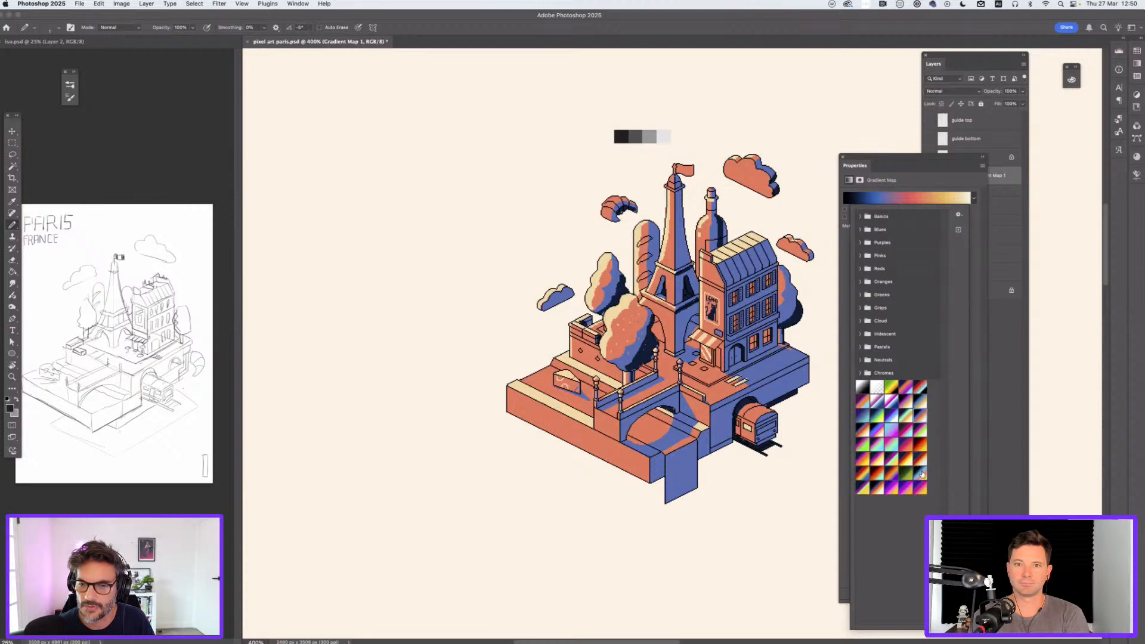
{"action": "left_click", "coordinate": [898, 454]}
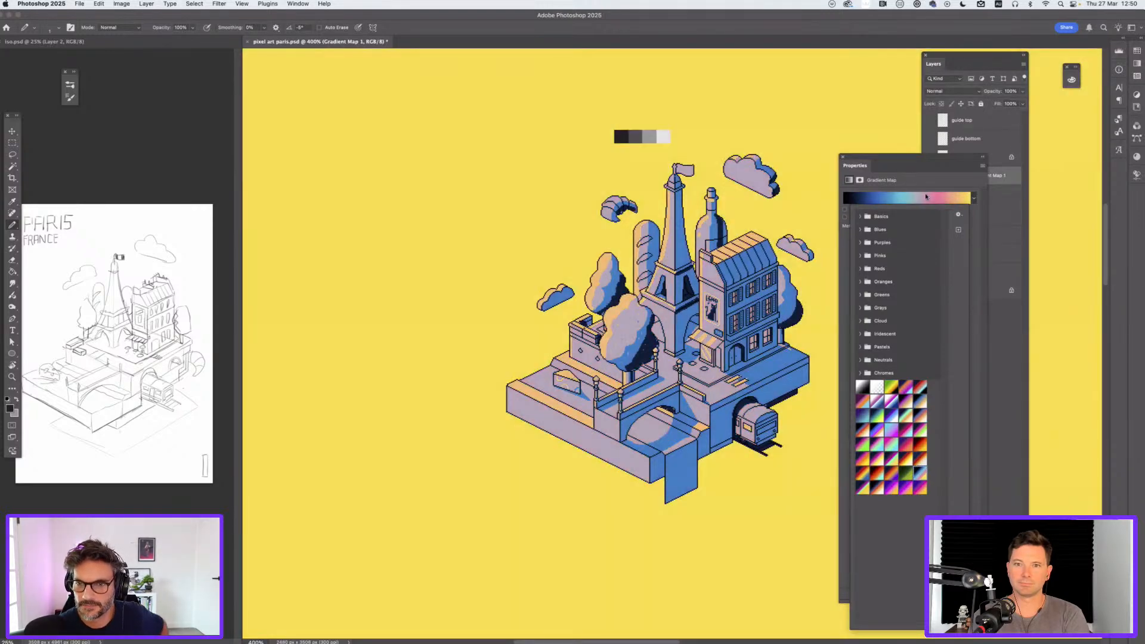
{"action": "left_click", "coordinate": [973, 198]}
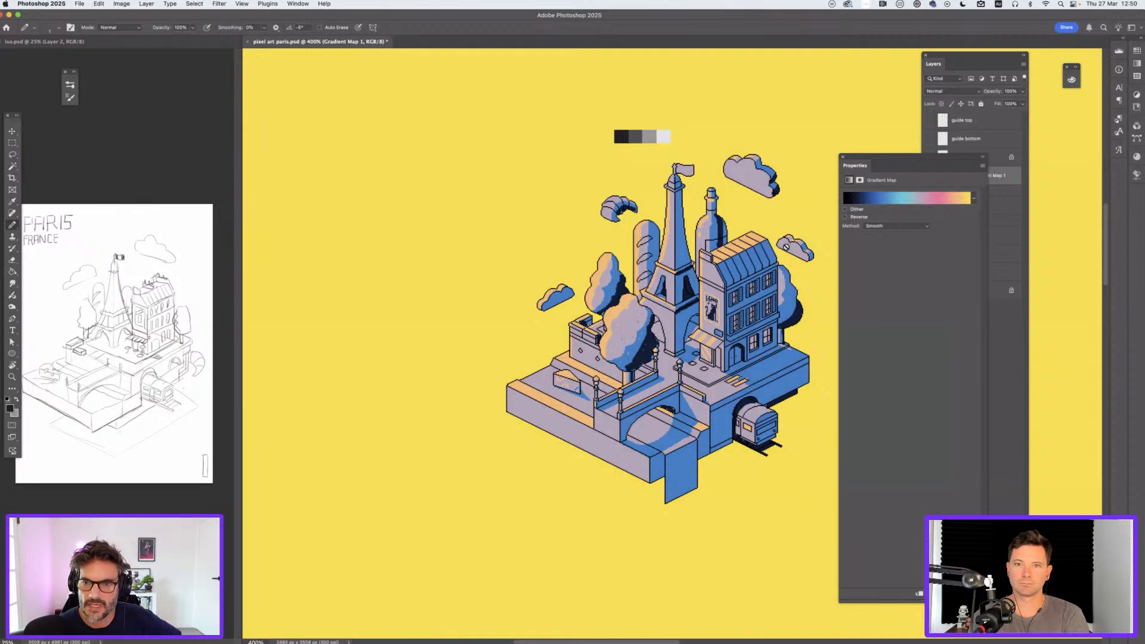
{"action": "left_click", "coordinate": [973, 198]}
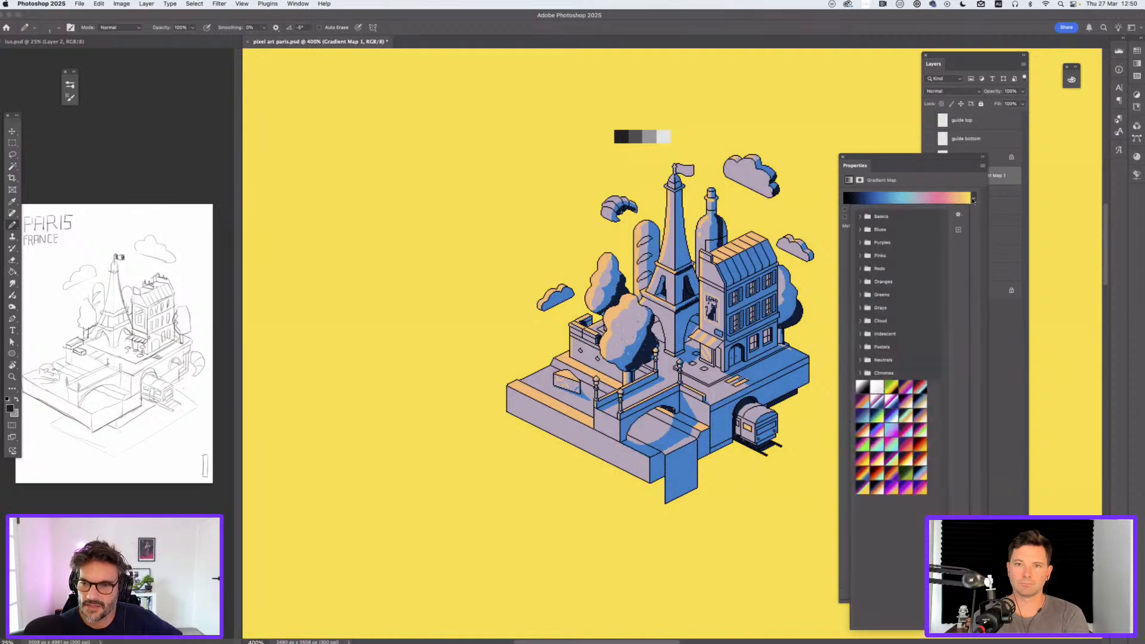
Step: Change the colour of the gradient's yellow end stop to orange (ffb848)
{"action": "left_click", "coordinate": [934, 196]}
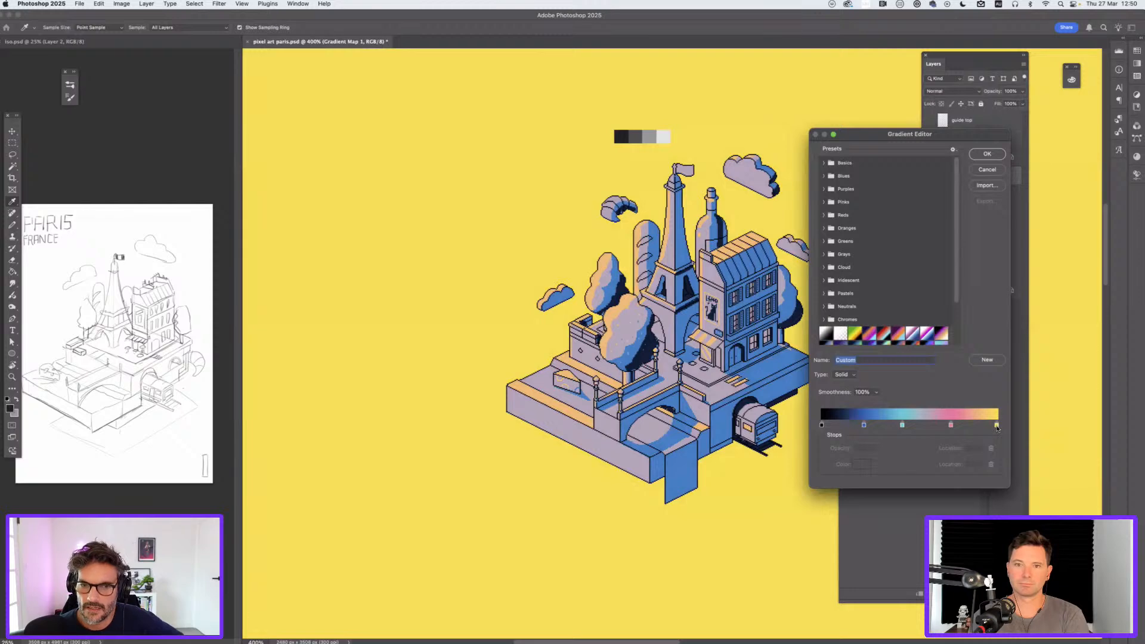
{"action": "left_click", "coordinate": [996, 425]}
{"action": "left_click", "coordinate": [870, 468]}
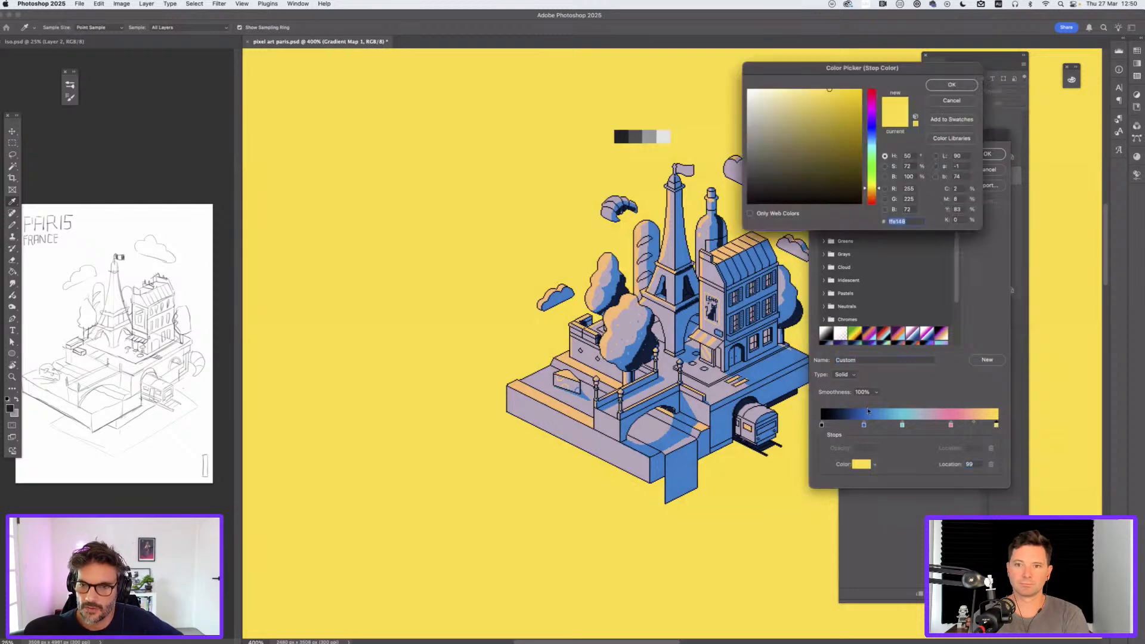
{"action": "left_click", "coordinate": [871, 192]}
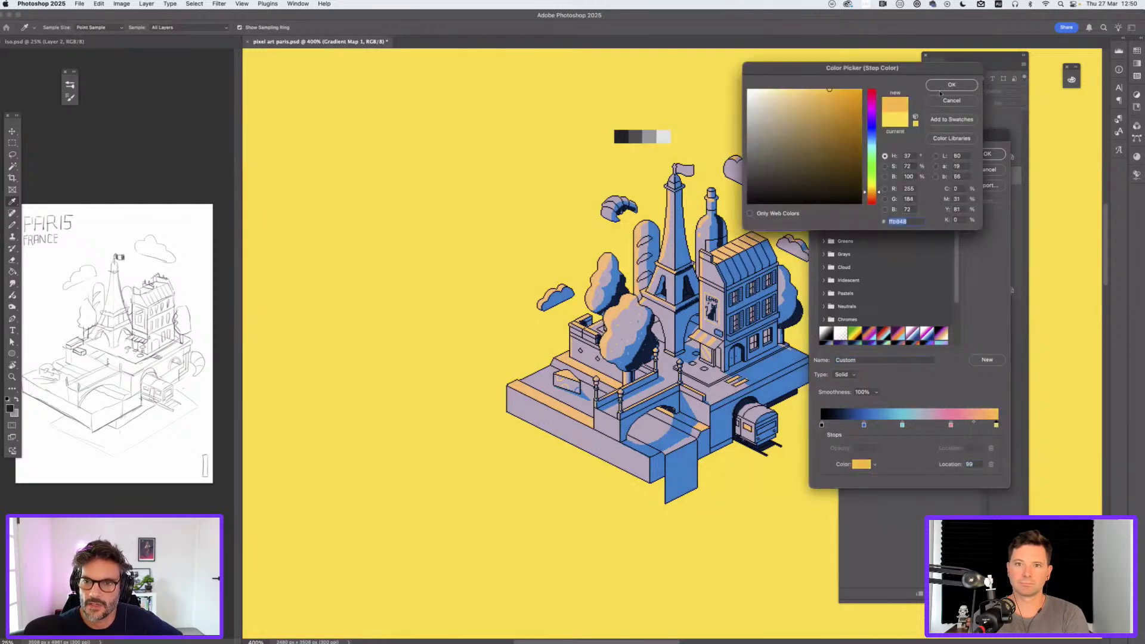
{"action": "left_click", "coordinate": [946, 84]}
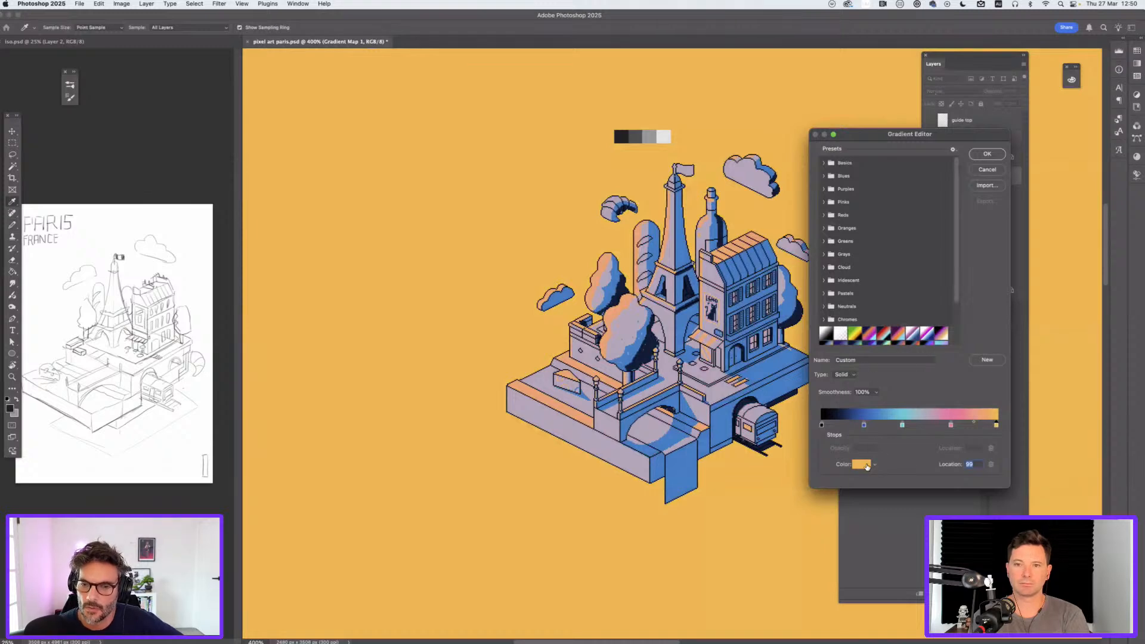
Step: Set the gradient's end stop to white, move the pink stop to location 55, and apply the gradient
{"action": "left_click", "coordinate": [860, 464]}
{"action": "left_click", "coordinate": [749, 90]}
{"action": "left_click", "coordinate": [948, 85]}
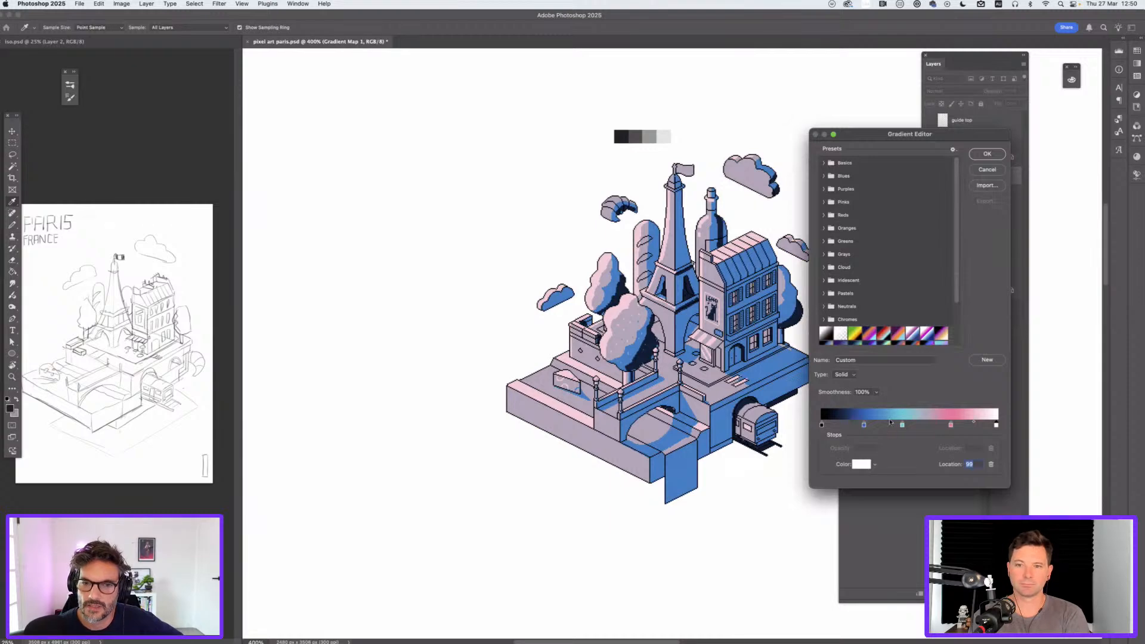
{"action": "mouse_move", "coordinate": [949, 425]}
{"action": "left_mouse_down"}
{"action": "mouse_move", "coordinate": [922, 427]}
{"action": "mouse_move", "coordinate": [942, 430]}
{"action": "left_mouse_up"}
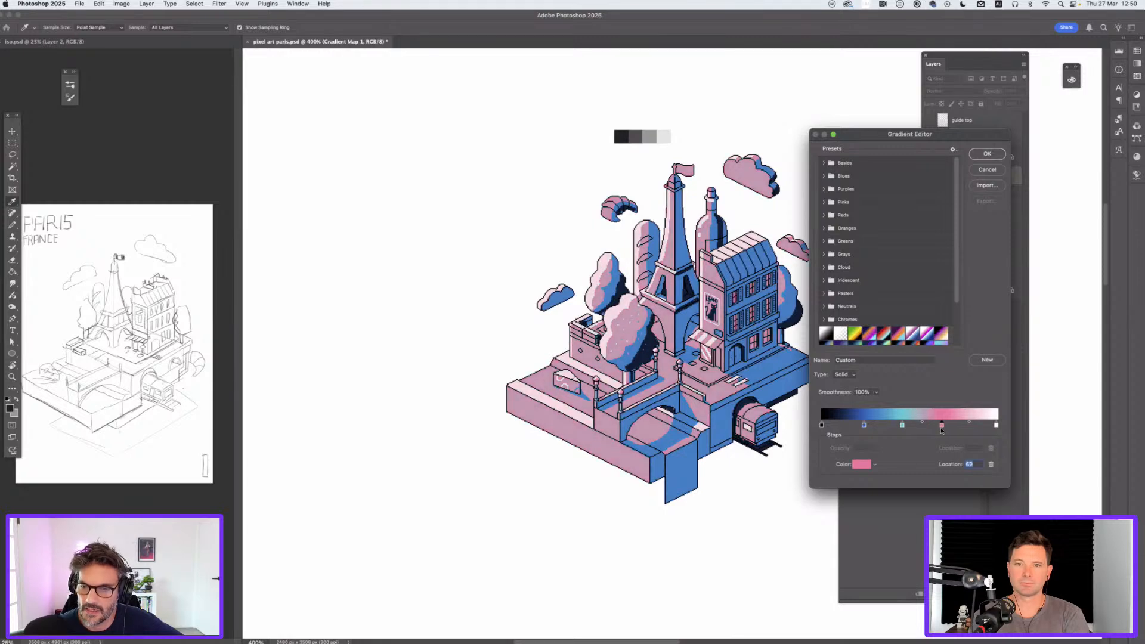
{"action": "left_click_drag", "start_coordinate": [943, 428], "coordinate": [917, 430]}
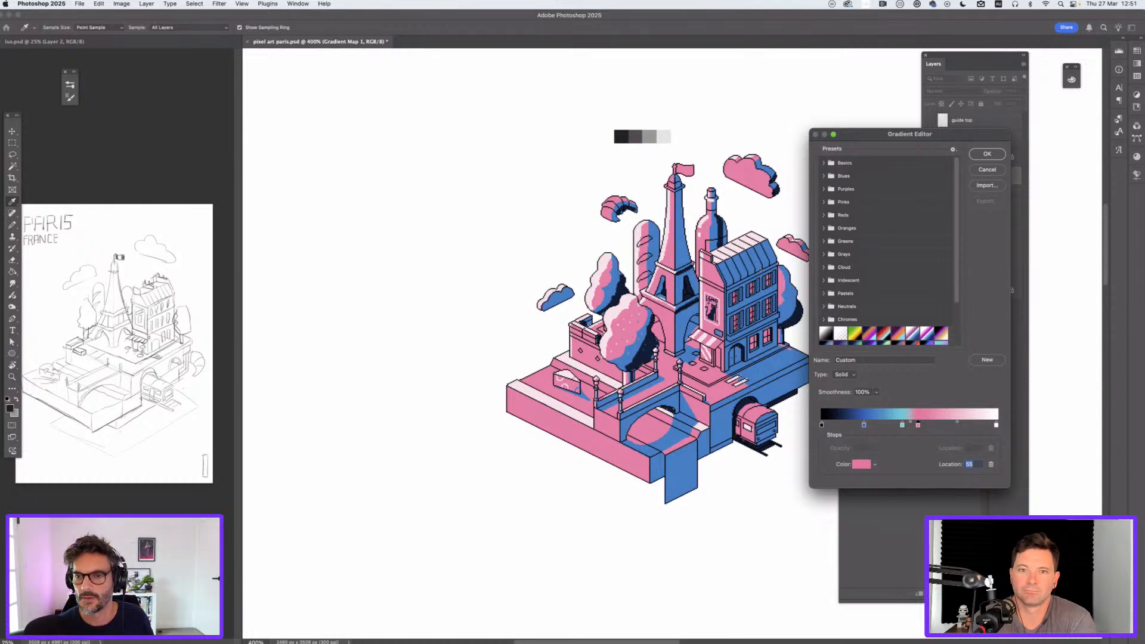
{"action": "left_click", "coordinate": [986, 154]}
{"action": "left_click", "coordinate": [843, 157]}
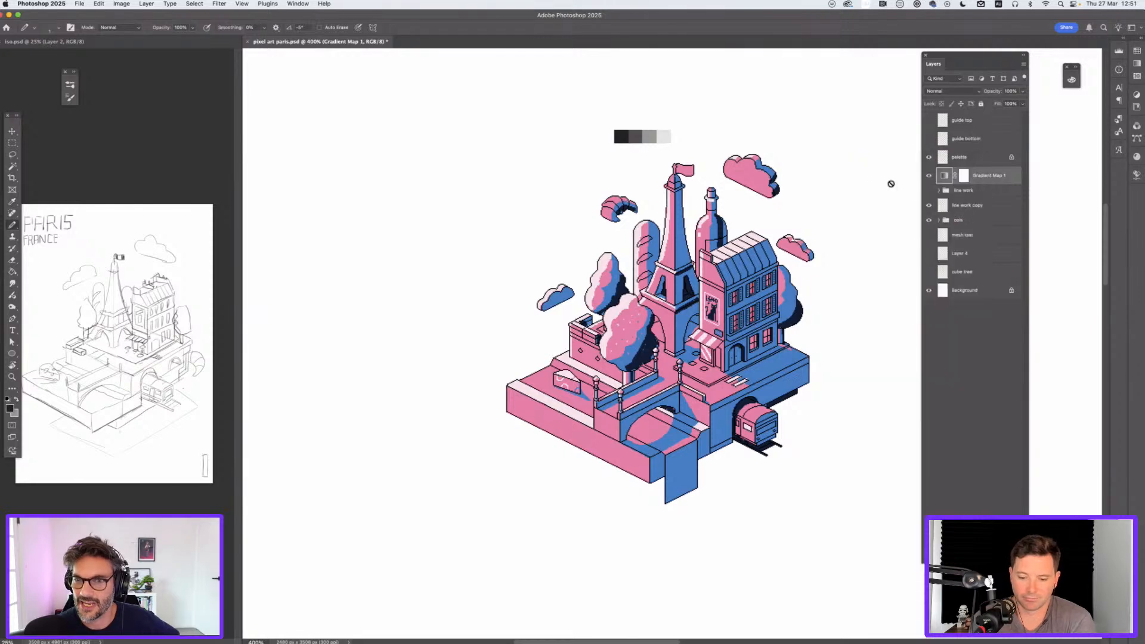
Step: Hide and show the Gradient Map 1 layer to compare the greyscale and coloured artwork
{"action": "left_click", "coordinate": [928, 176]}
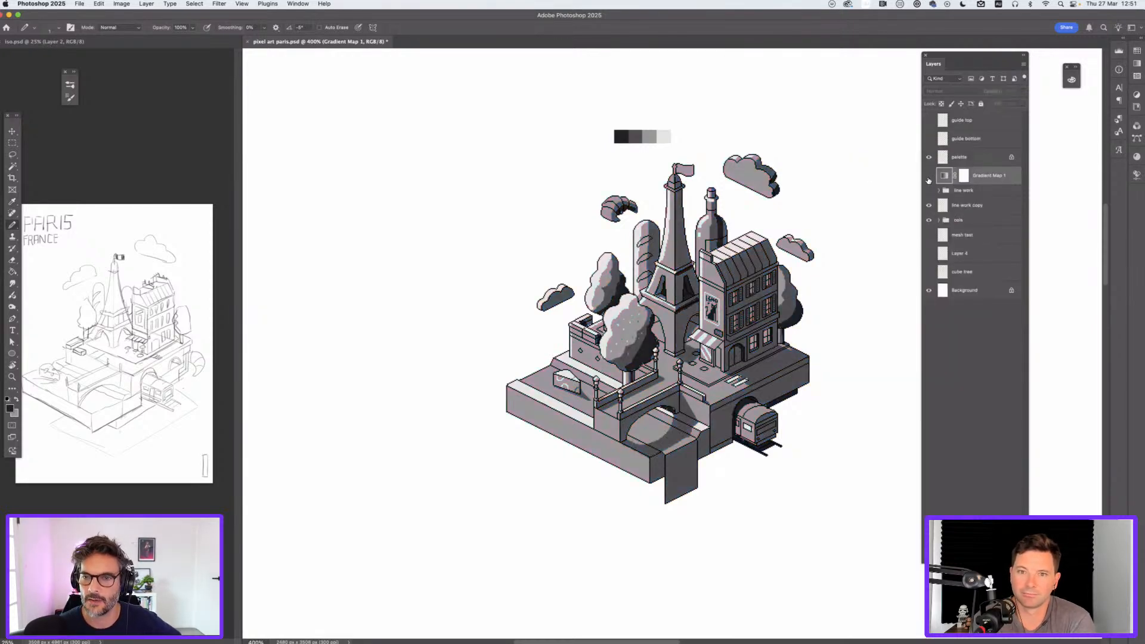
{"action": "left_click", "coordinate": [928, 176]}
Step: Try yellow (ffcc00) as the colour of the gradient's end stop, and cancel the gradient edit
{"action": "double_click", "coordinate": [943, 176]}
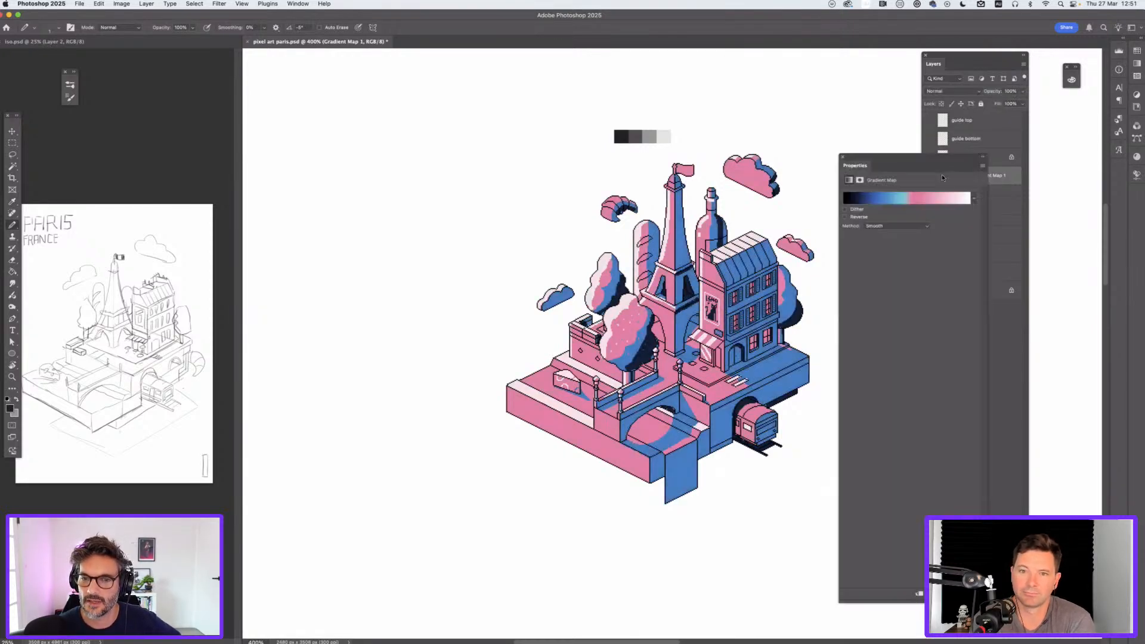
{"action": "left_click", "coordinate": [942, 200]}
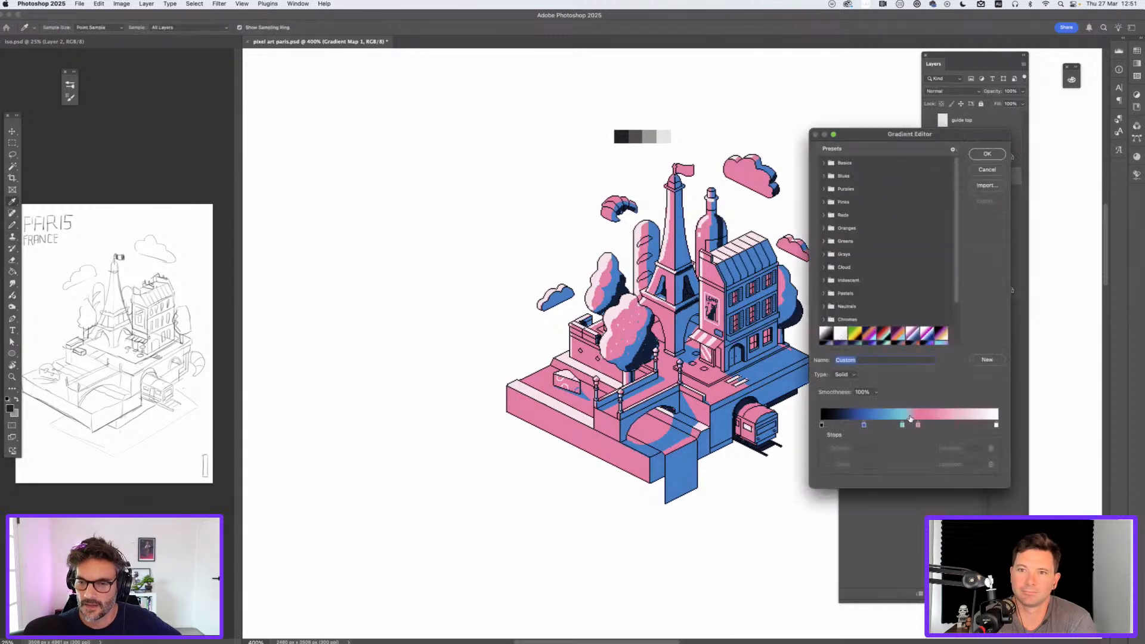
{"action": "left_click", "coordinate": [996, 426]}
{"action": "left_click", "coordinate": [858, 463]}
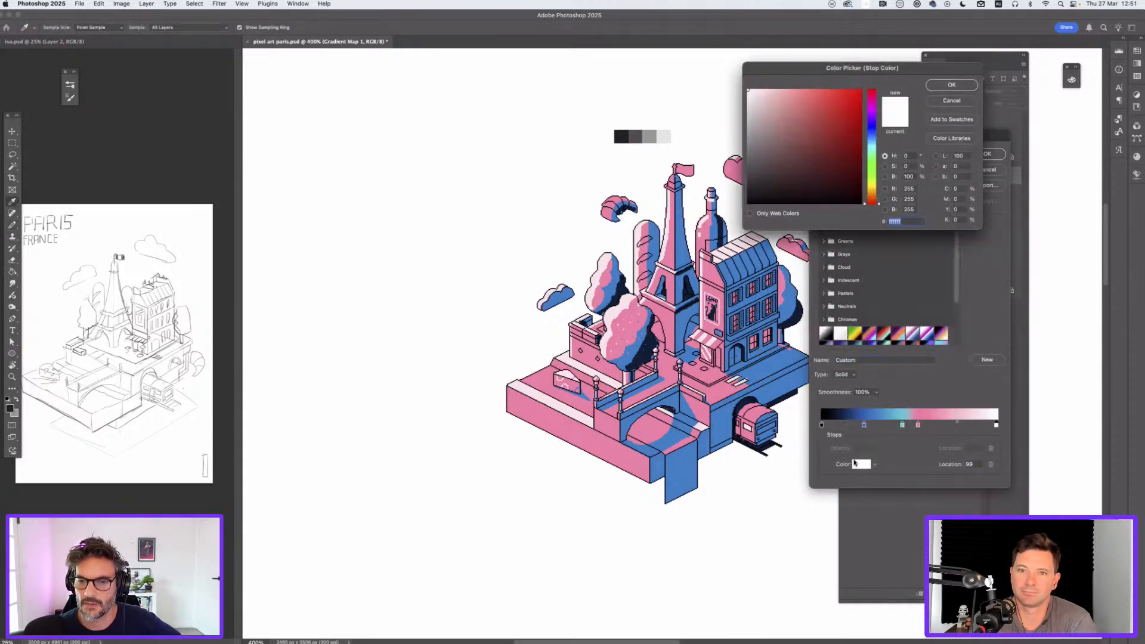
{"action": "left_click_drag", "start_coordinate": [872, 193], "coordinate": [872, 186]}
{"action": "left_click", "coordinate": [845, 99]}
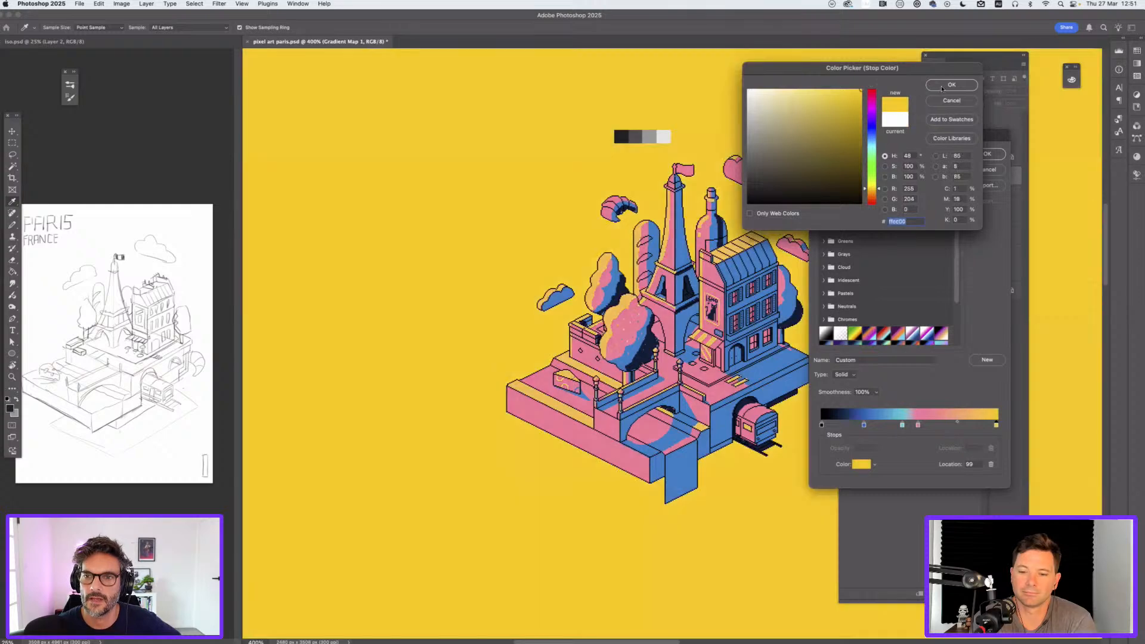
{"action": "left_click", "coordinate": [951, 85]}
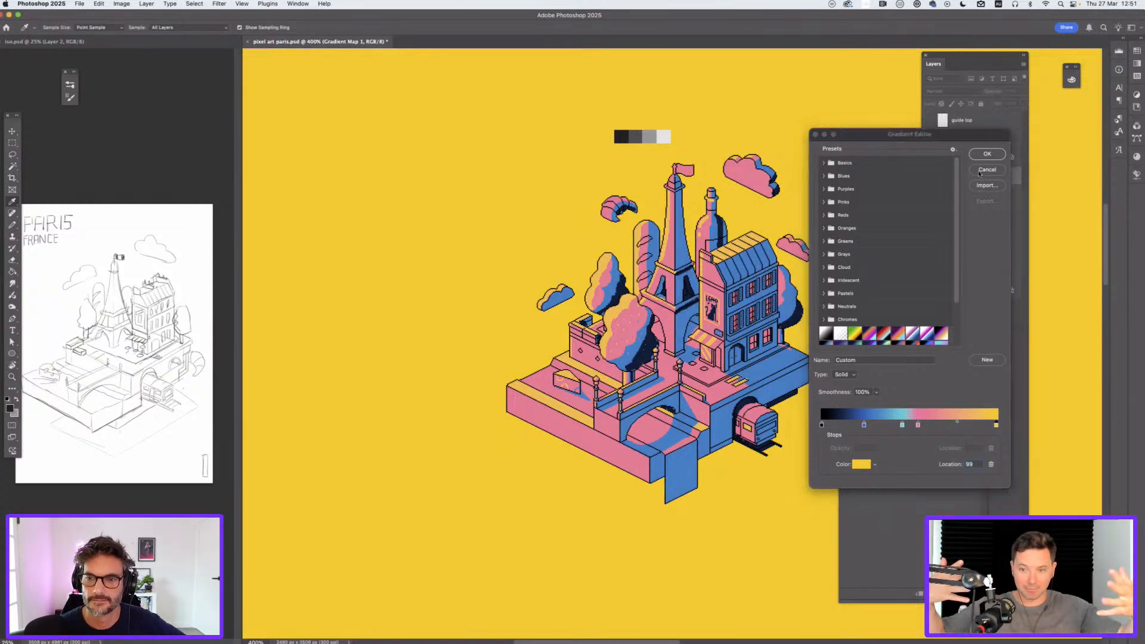
{"action": "left_click", "coordinate": [987, 170]}
Step: Apply the preset running from dark blue through red and yellow to cream to the Gradient Map
{"action": "left_click", "coordinate": [973, 198]}
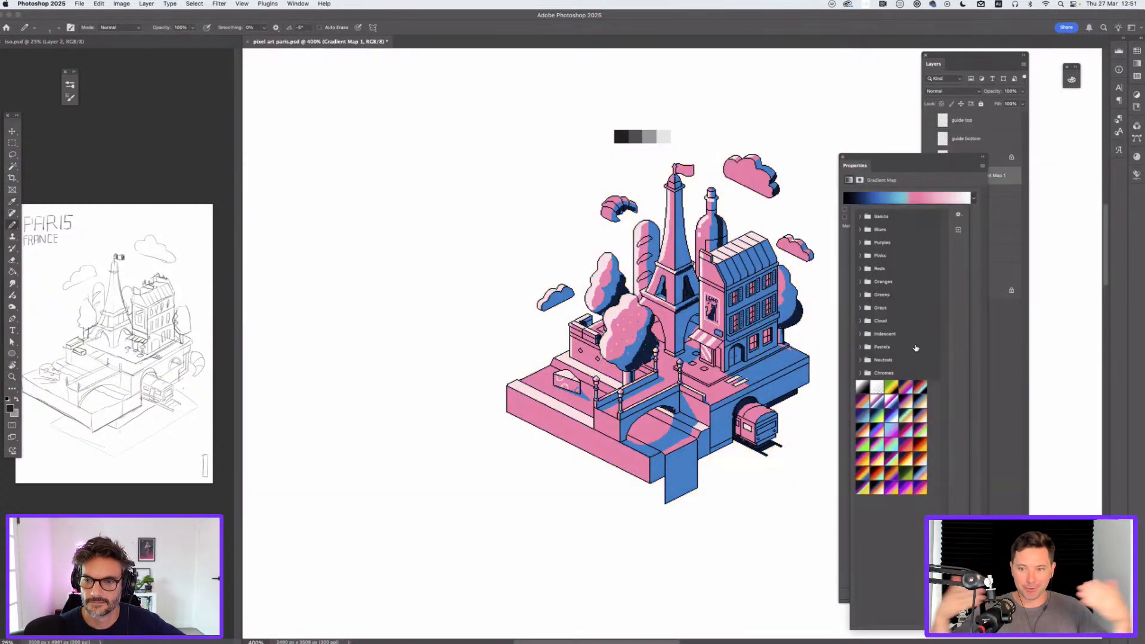
{"action": "left_click", "coordinate": [920, 423]}
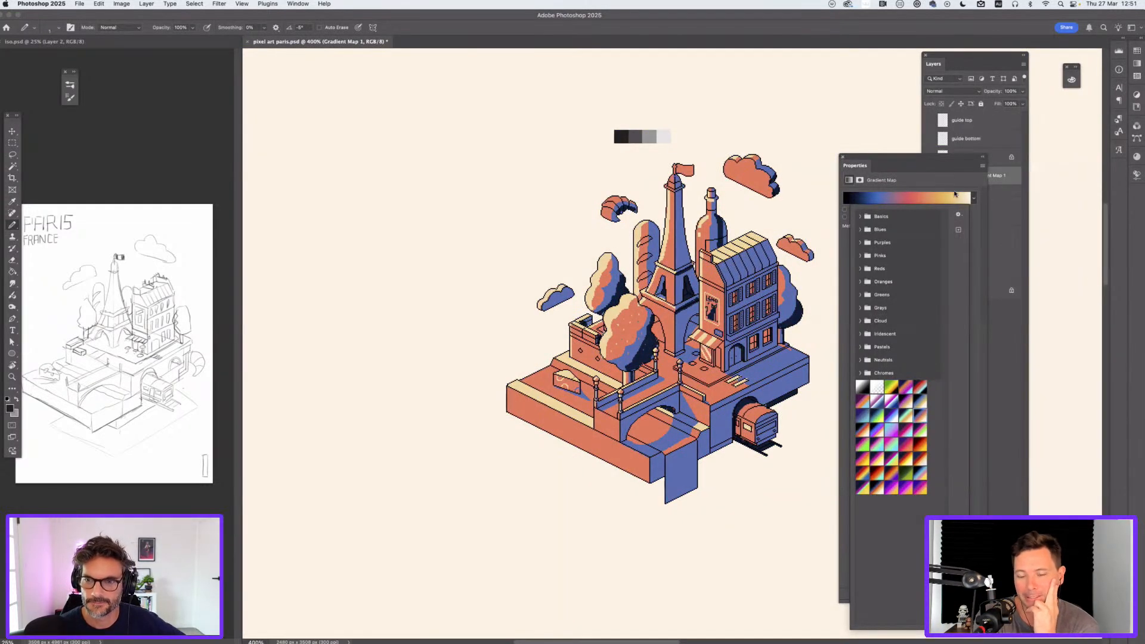
Step: Change the gradient's red middle stop at location 51 to a pinkish crimson, apply the gradient and close the adjustment's properties
{"action": "left_click", "coordinate": [947, 199]}
{"action": "left_click", "coordinate": [910, 425]}
{"action": "left_click", "coordinate": [861, 464]}
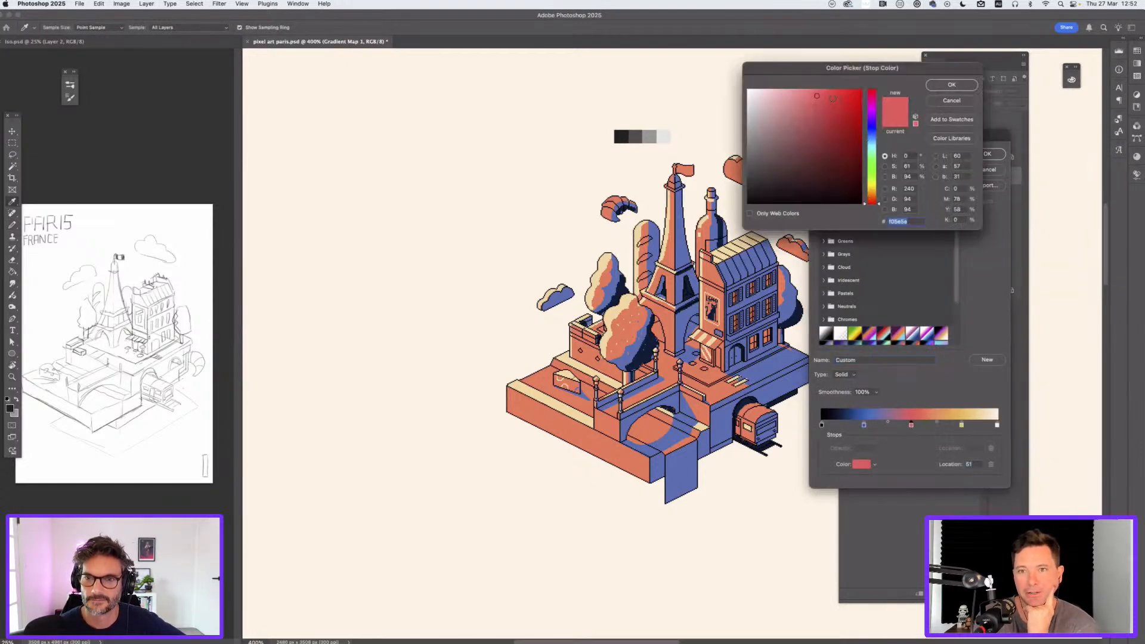
{"action": "left_click_drag", "start_coordinate": [877, 202], "coordinate": [870, 107]}
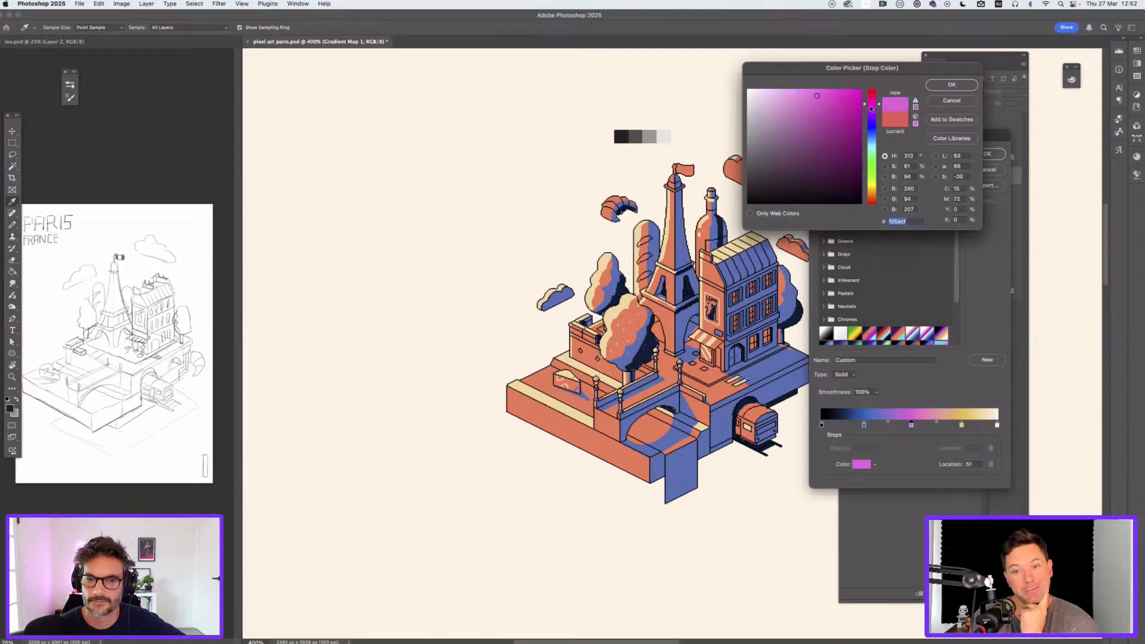
{"action": "left_click_drag", "start_coordinate": [871, 103], "coordinate": [871, 103]}
{"action": "left_click", "coordinate": [831, 98]}
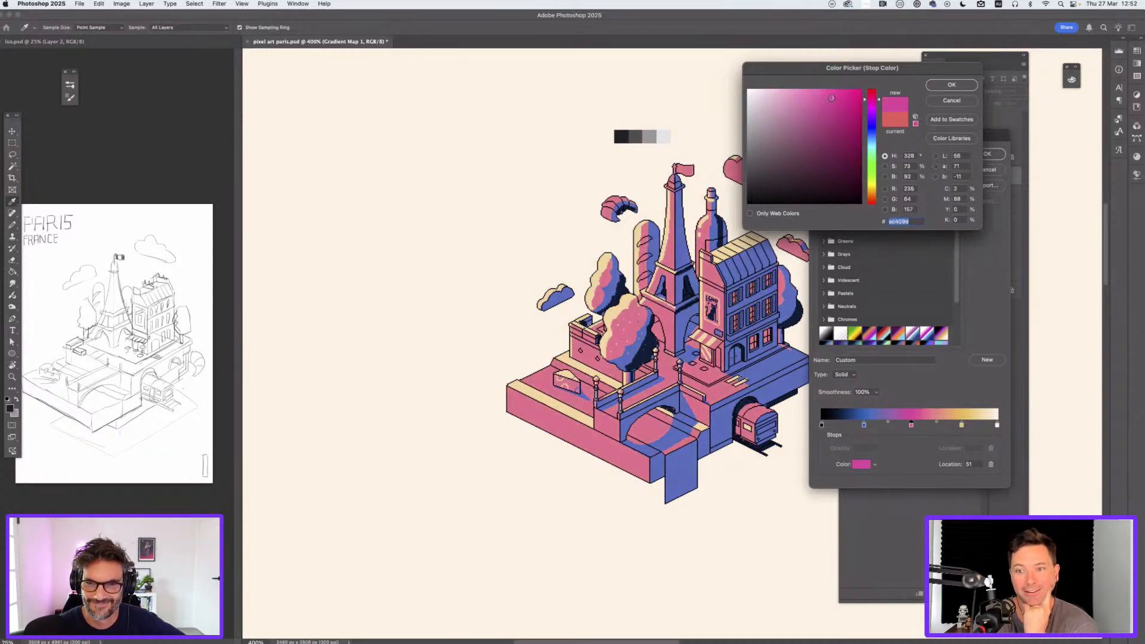
{"action": "left_click", "coordinate": [873, 103]}
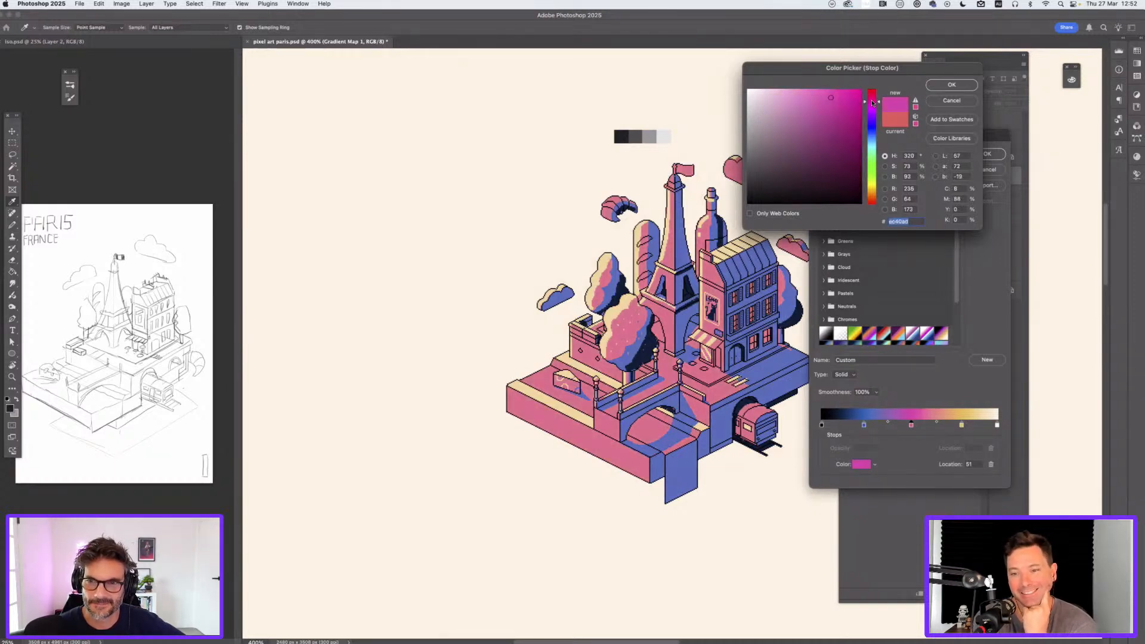
{"action": "left_click_drag", "start_coordinate": [870, 104], "coordinate": [870, 95]}
{"action": "left_click", "coordinate": [845, 93]}
{"action": "left_click_drag", "start_coordinate": [837, 97], "coordinate": [831, 96]}
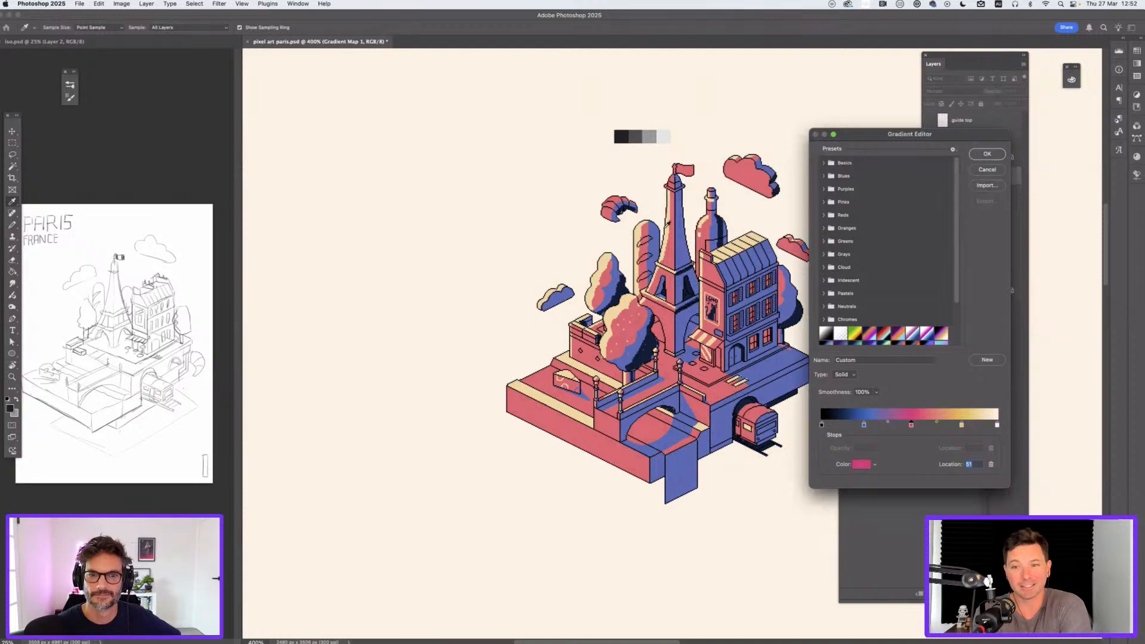
{"action": "left_click", "coordinate": [986, 153]}
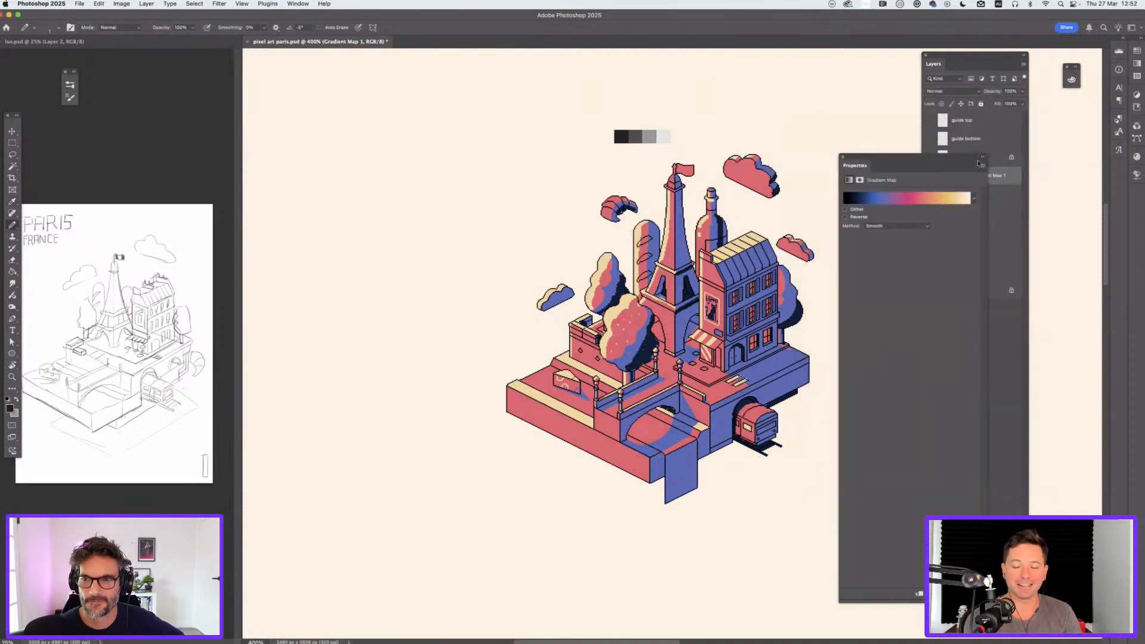
{"action": "left_click", "coordinate": [841, 158]}
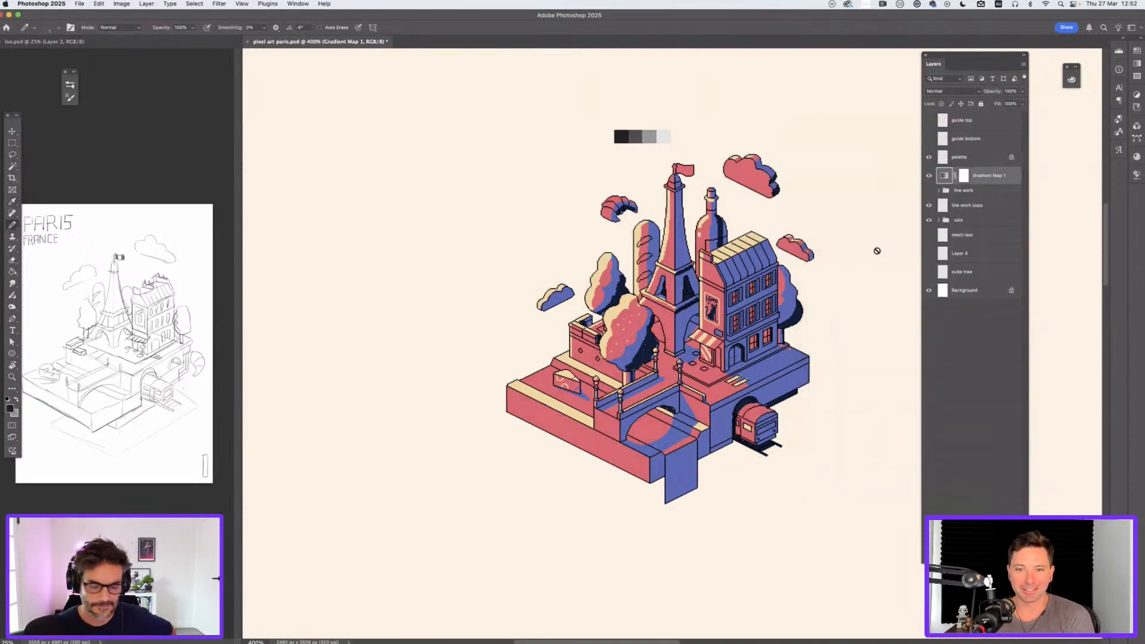
Step: Inspect the recoloured Paris artwork at actual size and at larger magnifications up to 400%
{"action": "key", "text": "super+1"}
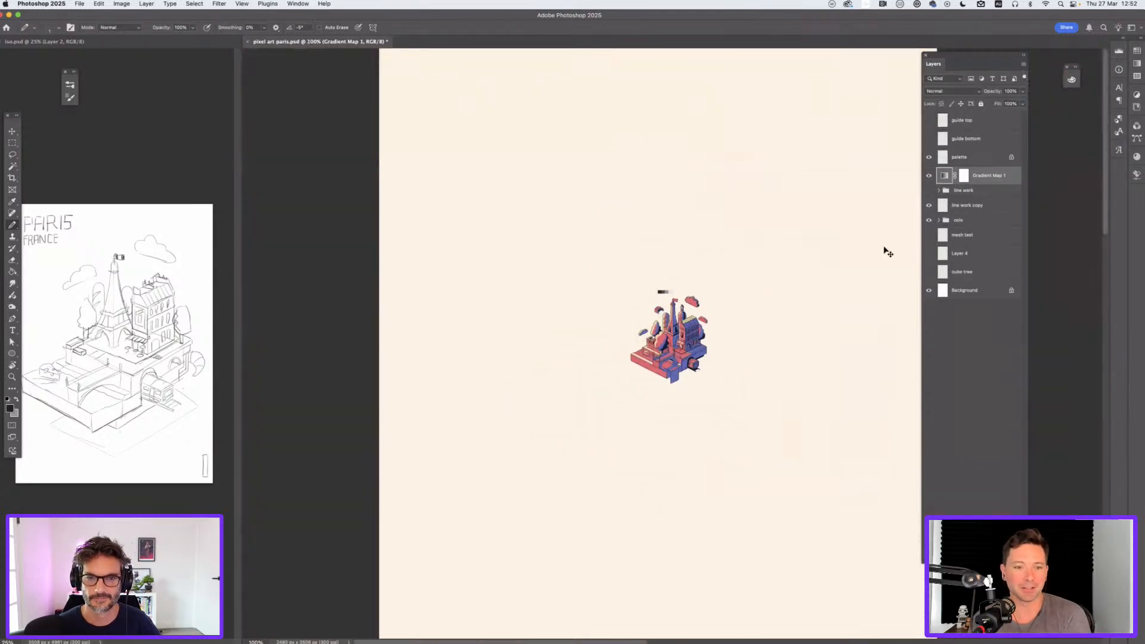
{"action": "key", "text": "super+equal"}
{"action": "key", "text": "super+equal"}
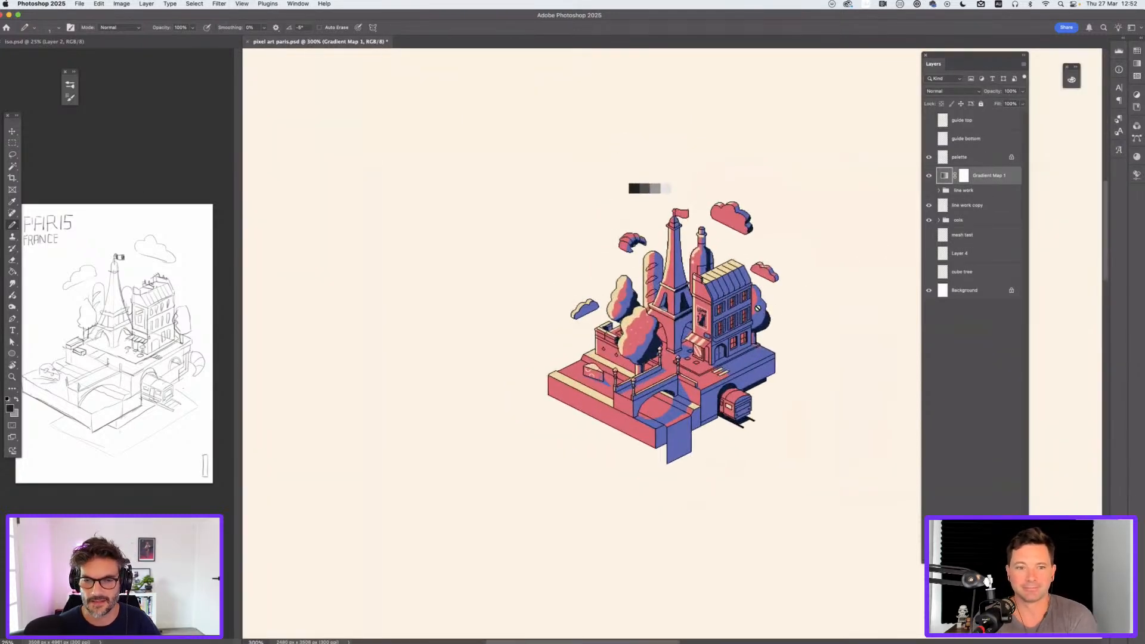
{"action": "key", "text": "super+minus"}
{"action": "key", "text": "super+equal"}
{"action": "key", "text": "super+equal"}
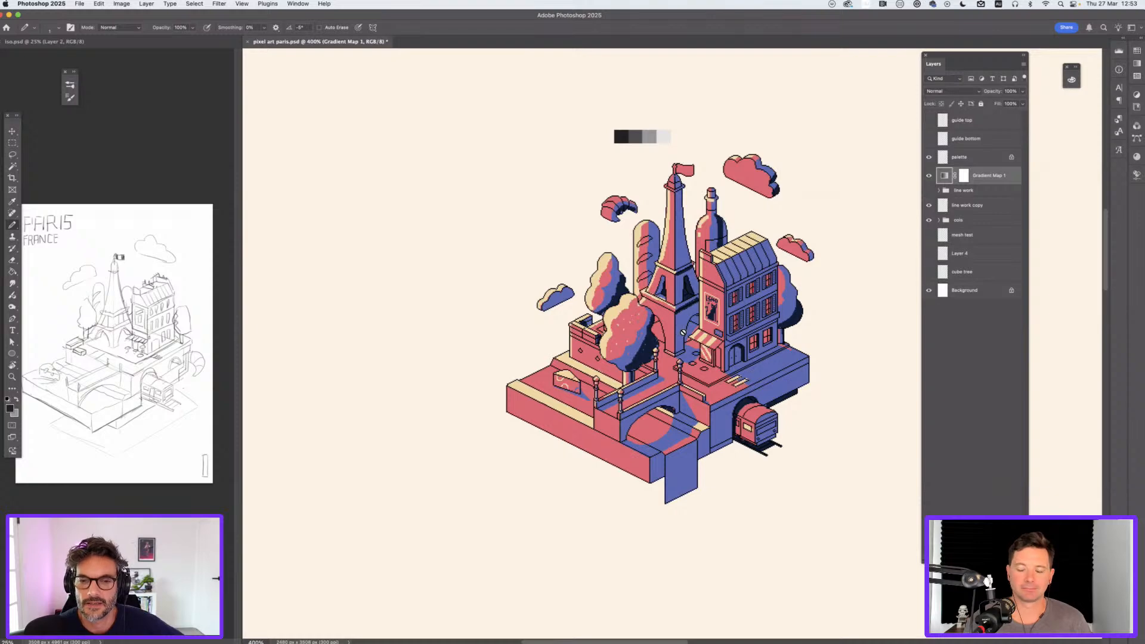
Step: Darken the Background layer with a Hue/Saturation adjustment to turn the backdrop from cream to sandy yellow
{"action": "left_click", "coordinate": [984, 293]}
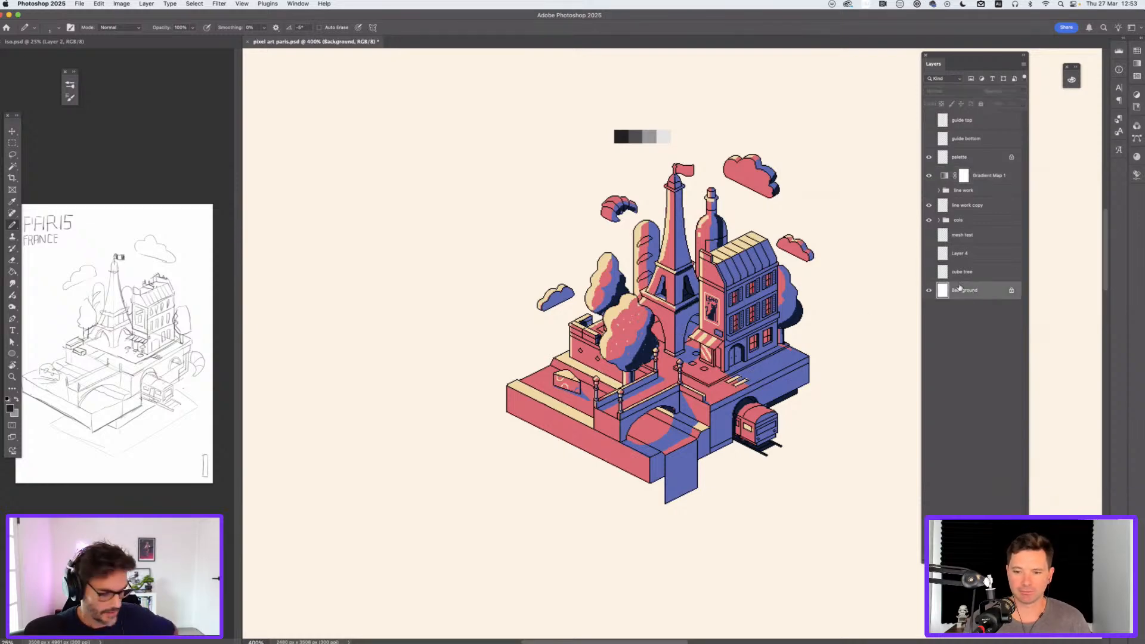
{"action": "key", "text": "super+minus"}
{"action": "key", "text": "super+minus"}
{"action": "key", "text": "super+minus"}
{"action": "key", "text": "super+minus"}
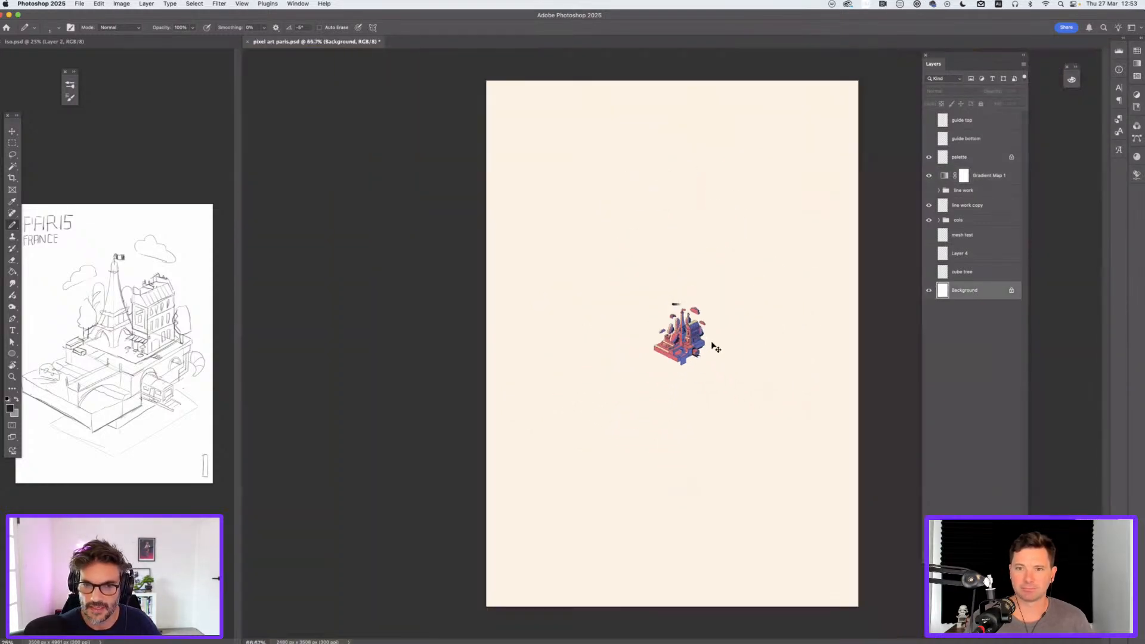
{"action": "key", "text": "super+equal"}
{"action": "key", "text": "super+equal"}
{"action": "key", "text": "super+equal"}
{"action": "key", "text": "super+minus"}
{"action": "key", "text": "super+minus"}
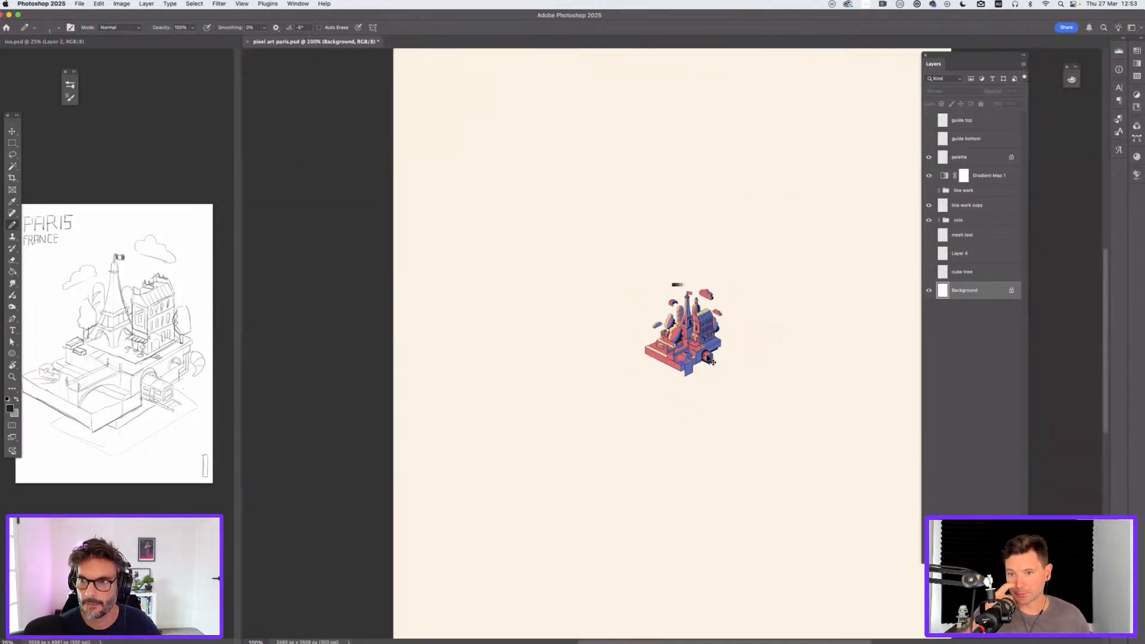
{"action": "key", "text": "super+minus"}
{"action": "key", "text": "super+equal"}
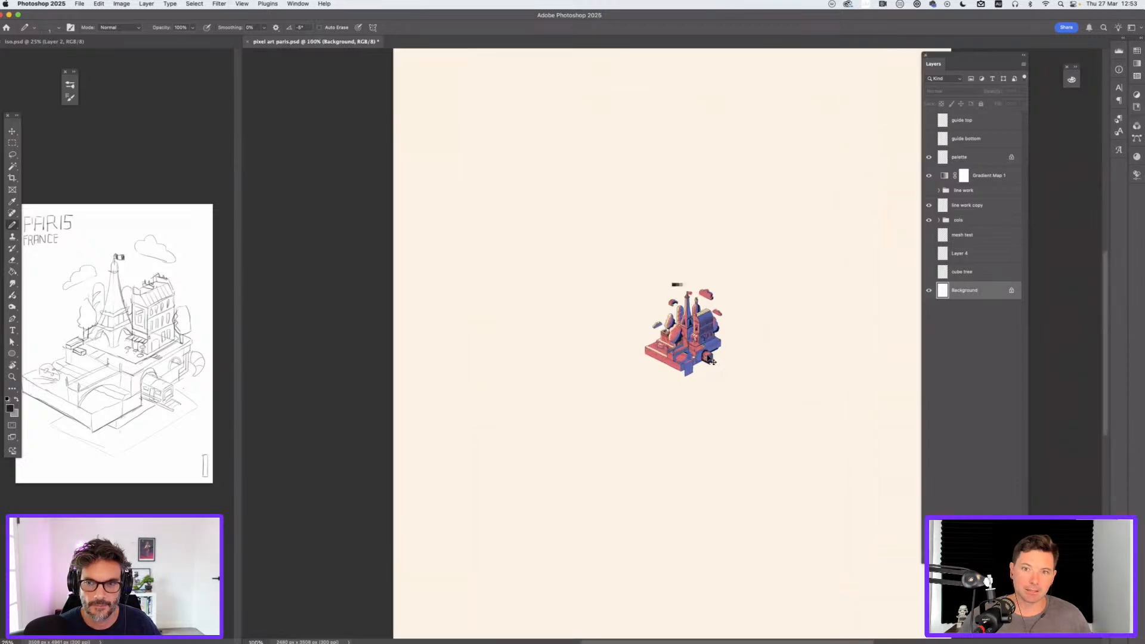
{"action": "key", "text": "super+u"}
{"action": "left_click_drag", "start_coordinate": [974, 139], "coordinate": [964, 139]}
{"action": "left_click_drag", "start_coordinate": [972, 43], "coordinate": [929, 55]}
{"action": "left_click", "coordinate": [1008, 64]}
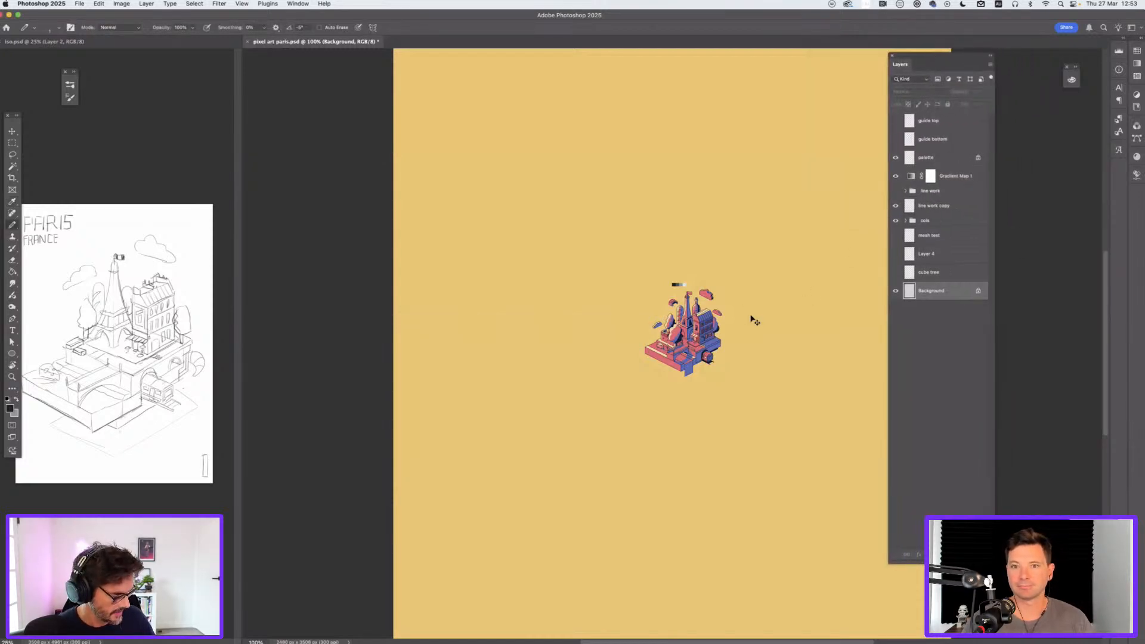
Step: Examine the artwork against the yellow backdrop both close up and with the whole canvas in view
{"action": "key", "text": "super+plus"}
{"action": "key", "text": "super+plus"}
{"action": "key", "text": "super+plus"}
{"action": "key", "text": "super+plus"}
{"action": "key", "text": "super+minus"}
{"action": "key", "text": "super+minus"}
{"action": "key", "text": "super+minus"}
{"action": "key", "text": "super+minus"}
{"action": "key", "text": "super+minus"}
Step: Hide the palette layer and select the line work group, the line work copy layer and the colour group beneath them
{"action": "left_click", "coordinate": [929, 158]}
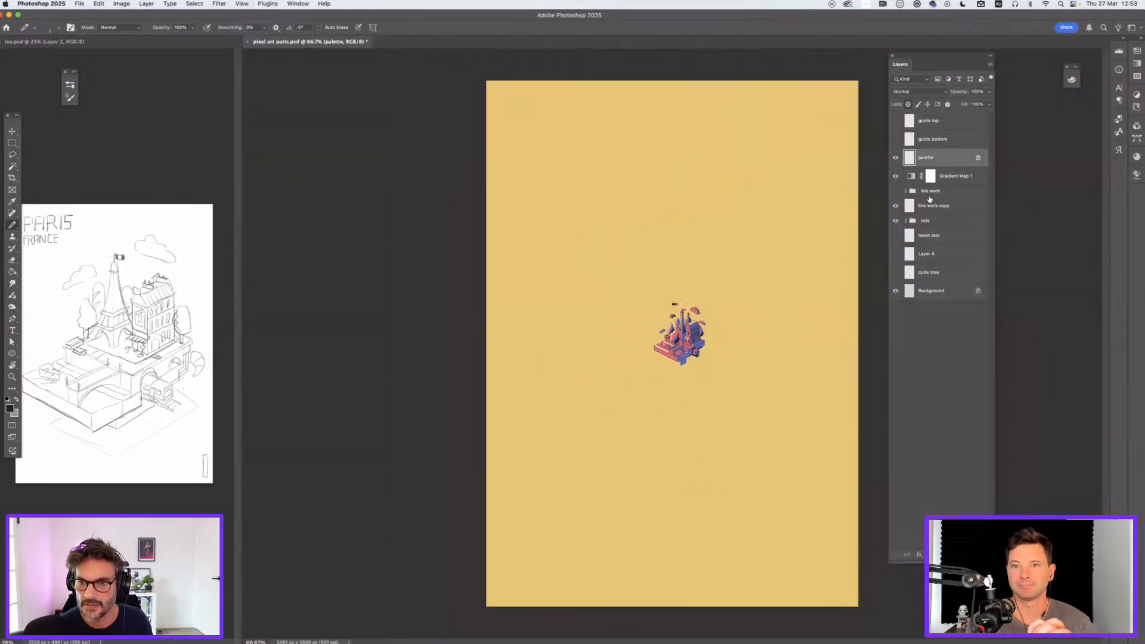
{"action": "left_click", "coordinate": [944, 224], "text": "shift"}
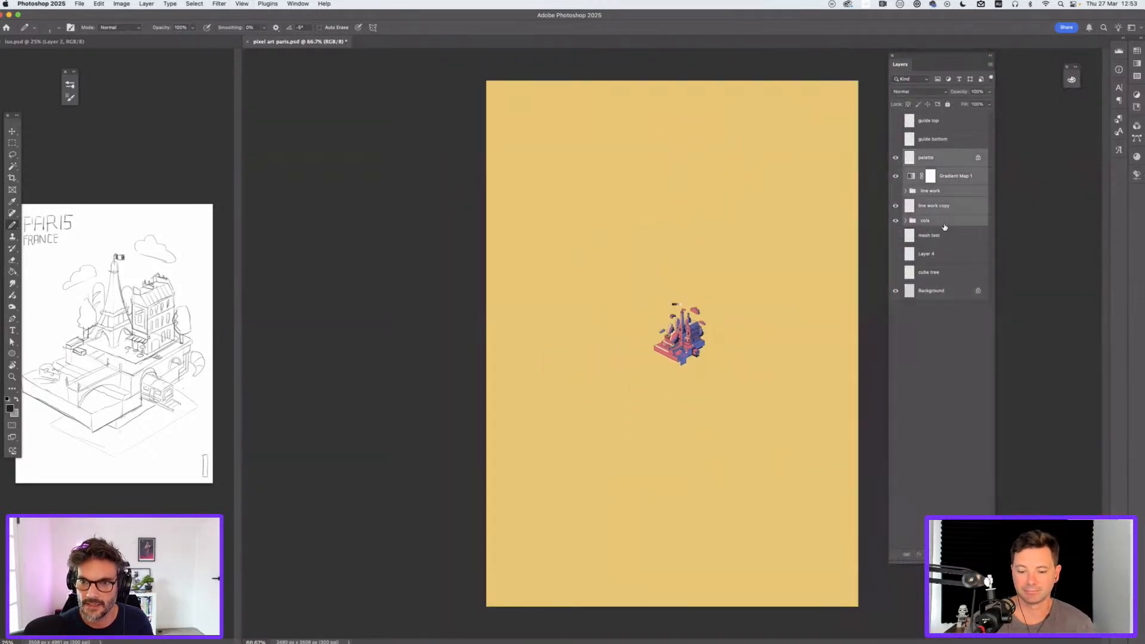
{"action": "left_click", "coordinate": [894, 157]}
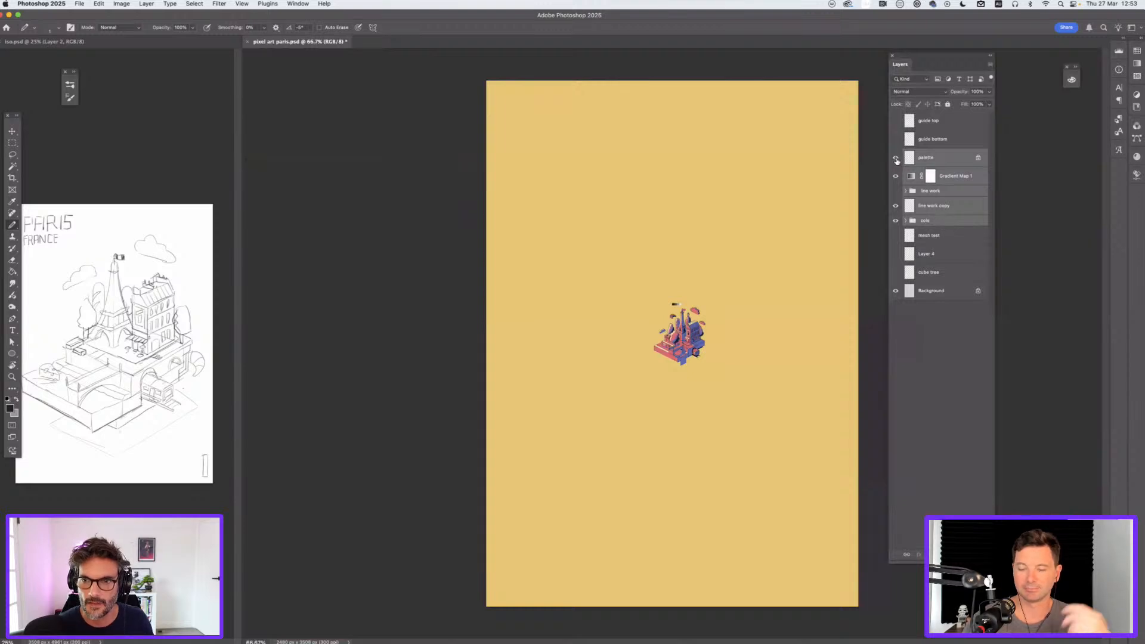
{"action": "left_click", "coordinate": [953, 182]}
{"action": "left_click", "coordinate": [946, 192]}
{"action": "left_click", "coordinate": [945, 223], "text": "shift"}
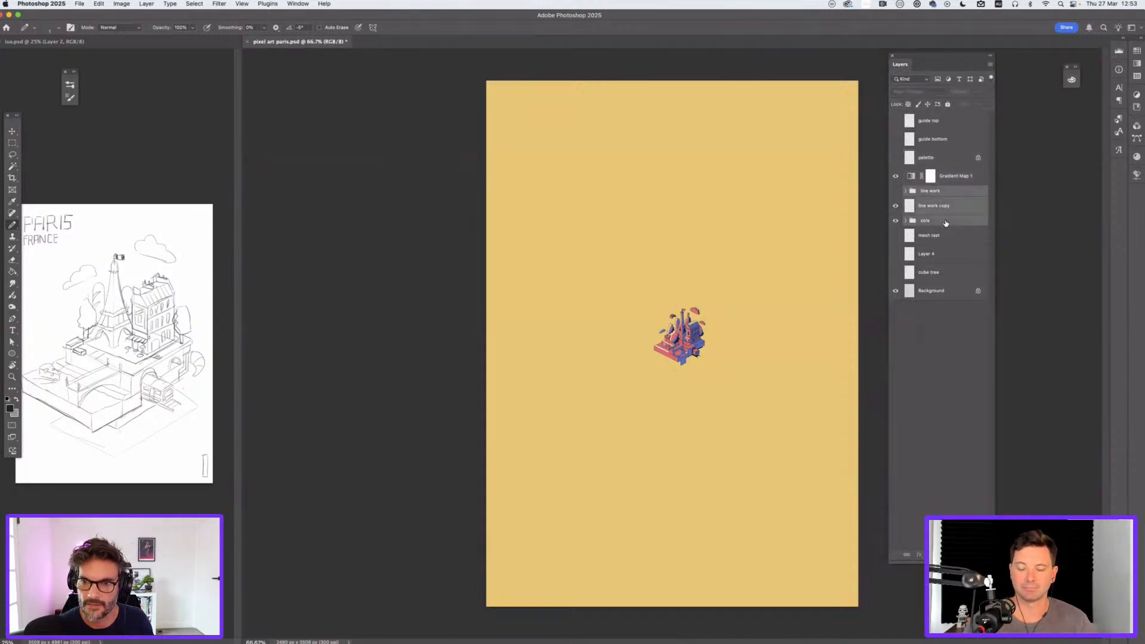
Step: Try enlarging the selected artwork layers to nearly the canvas width with Nearest Neighbor interpolation, and undo the transform
{"action": "key", "text": "super+t"}
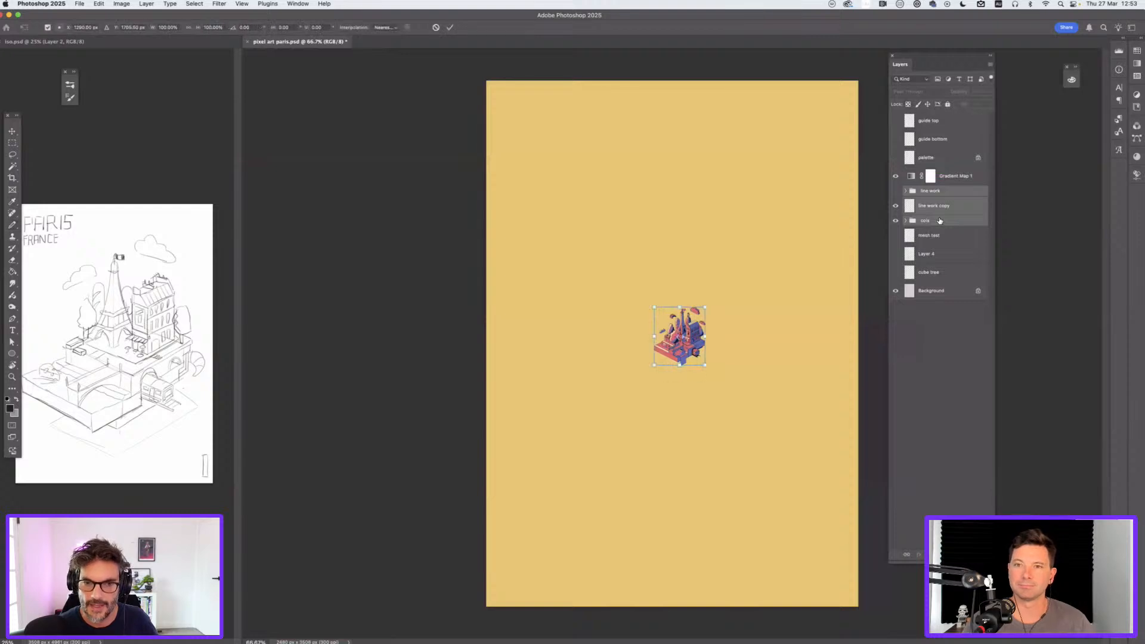
{"action": "left_click", "coordinate": [388, 27]}
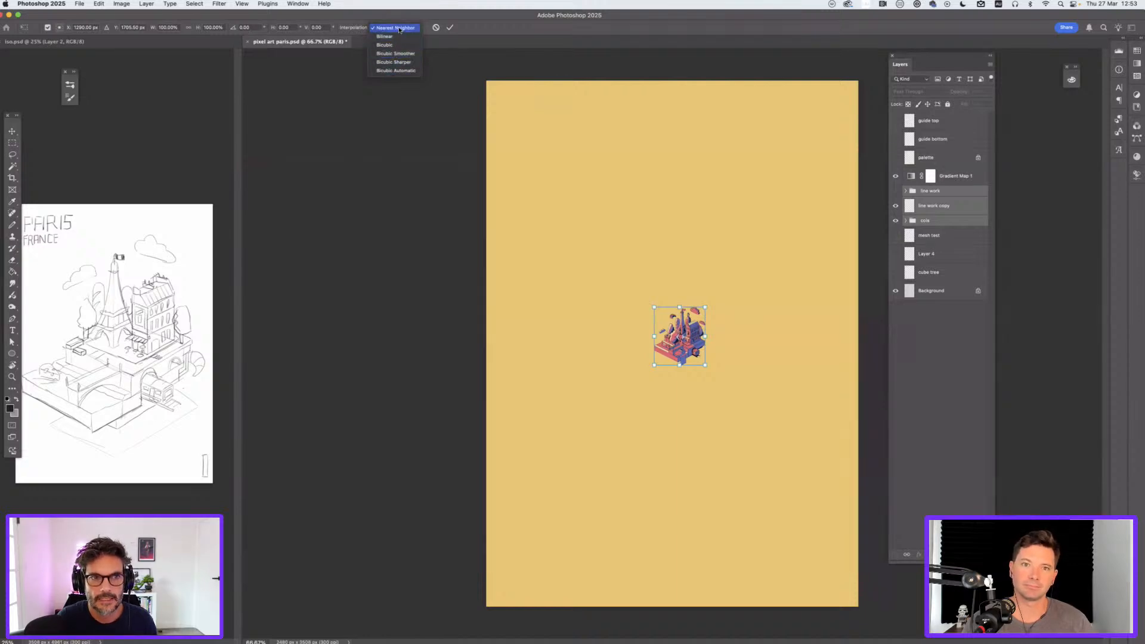
{"action": "left_click", "coordinate": [398, 28]}
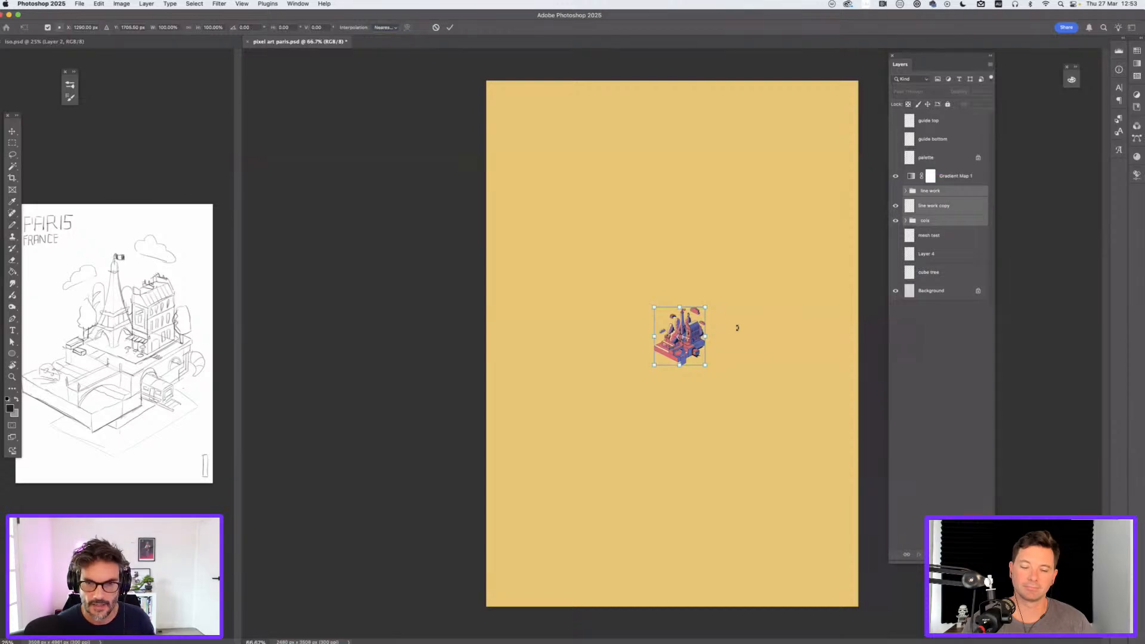
{"action": "mouse_move", "coordinate": [707, 305]}
{"action": "left_mouse_down"}
{"action": "mouse_move", "coordinate": [864, 119]}
{"action": "mouse_move", "coordinate": [841, 158]}
{"action": "left_mouse_up"}
{"action": "key", "text": "Return"}
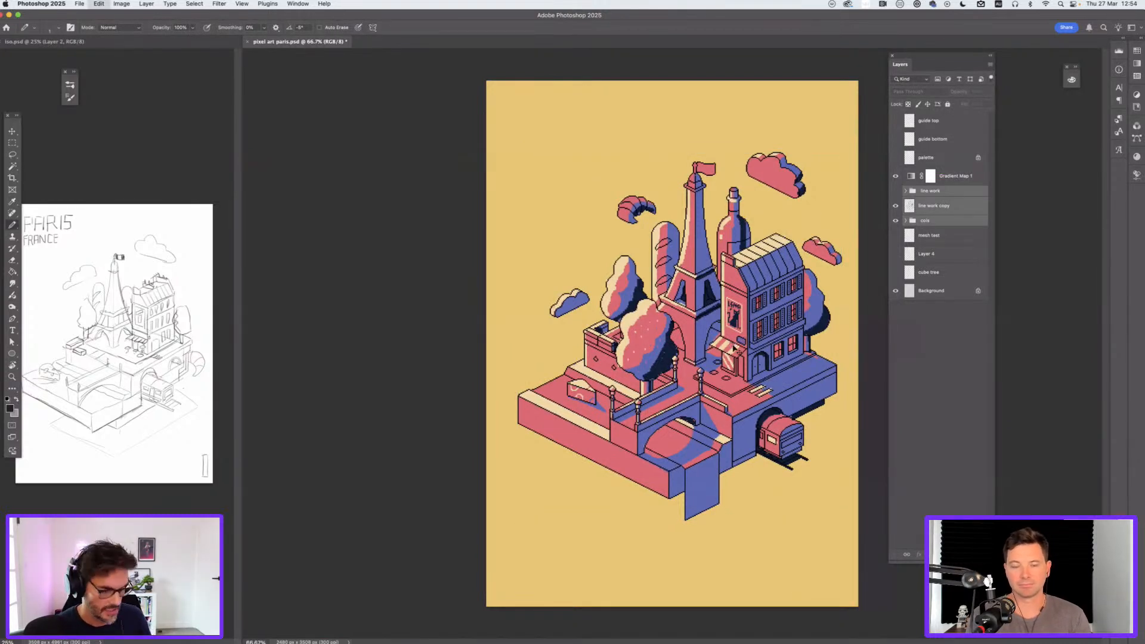
{"action": "key", "text": "super+z"}
Step: Scale the selected artwork layers up to about 650% with Bicubic interpolation for comparison
{"action": "key", "text": "super+t"}
{"action": "left_click", "coordinate": [386, 27]}
{"action": "left_click", "coordinate": [386, 44]}
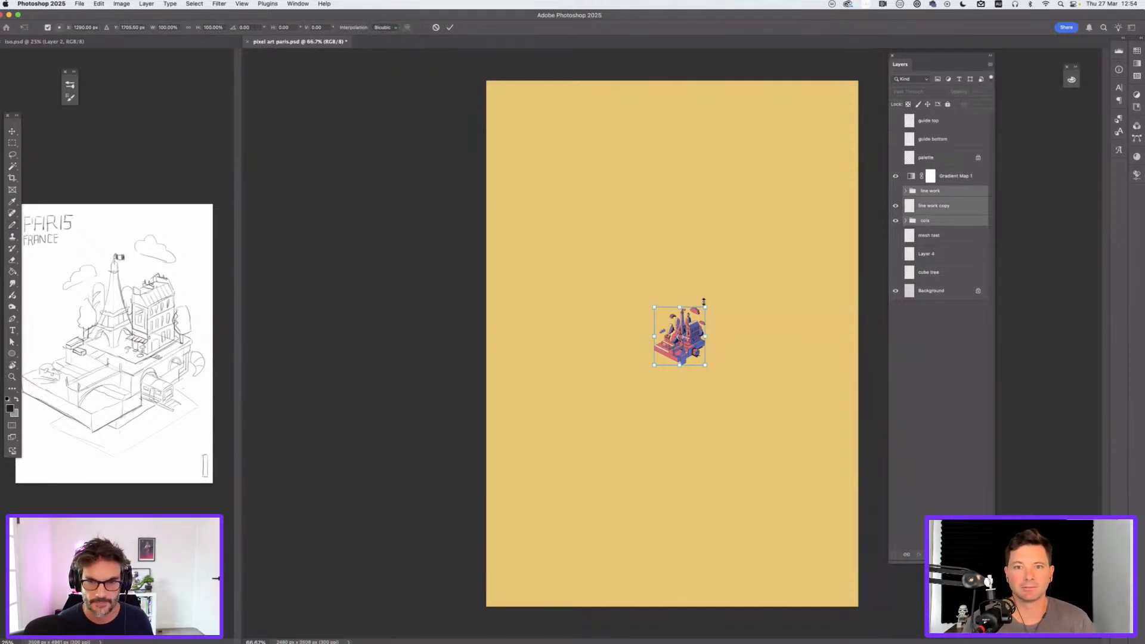
{"action": "left_click_drag", "start_coordinate": [704, 307], "coordinate": [848, 144]}
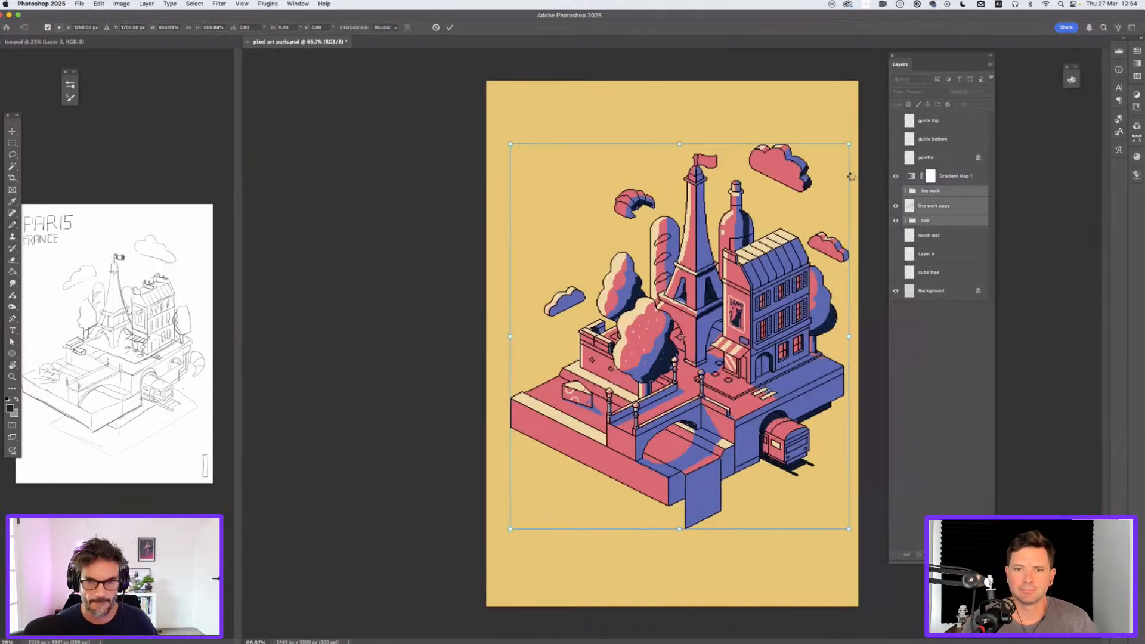
{"action": "key", "text": "Return"}
{"action": "key", "text": "b"}
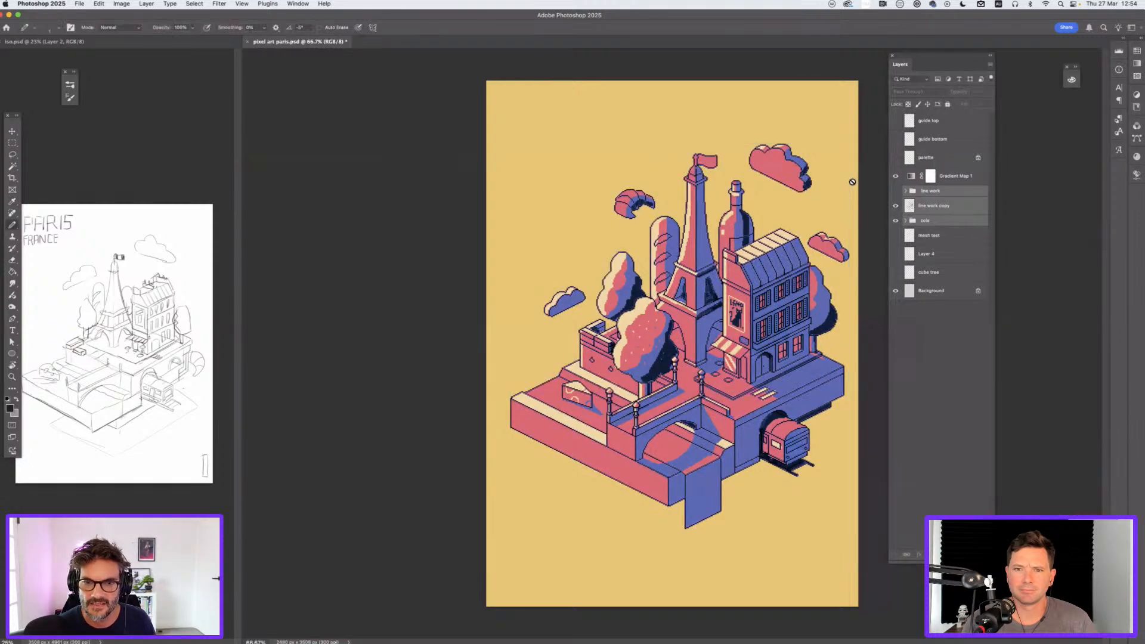
Step: Inspect the pixel edges of the enlarged tree at 400% and undo the Bicubic enlargement
{"action": "key", "text": "super+equal"}
{"action": "key", "text": "super+equal"}
{"action": "key", "text": "super+equal"}
{"action": "key", "text": "super+equal"}
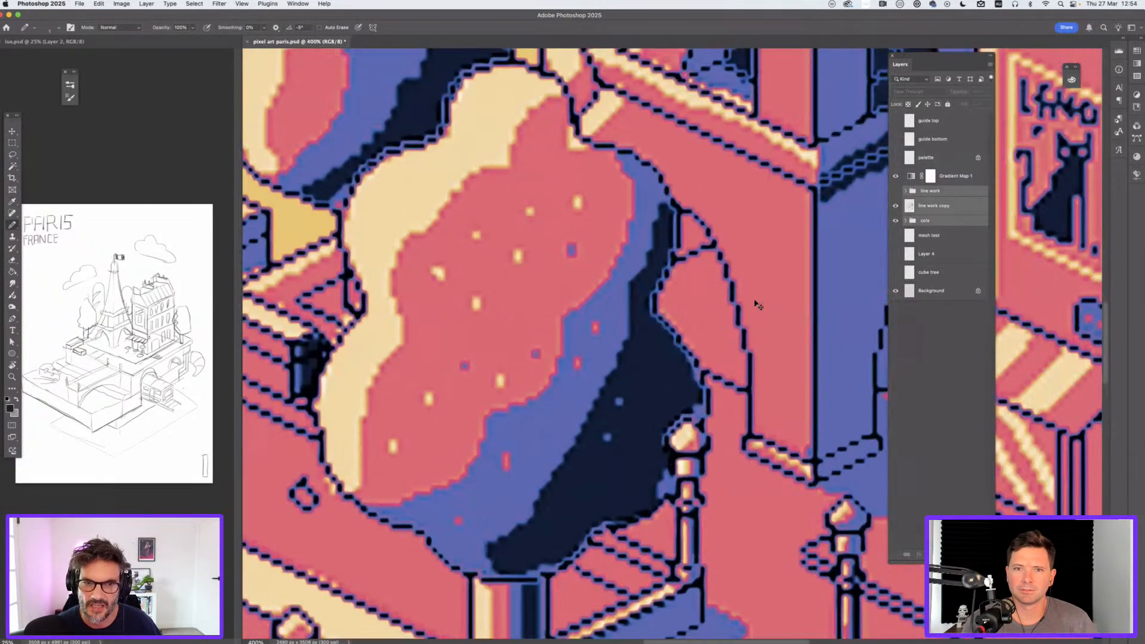
{"action": "key", "text": "super+0"}
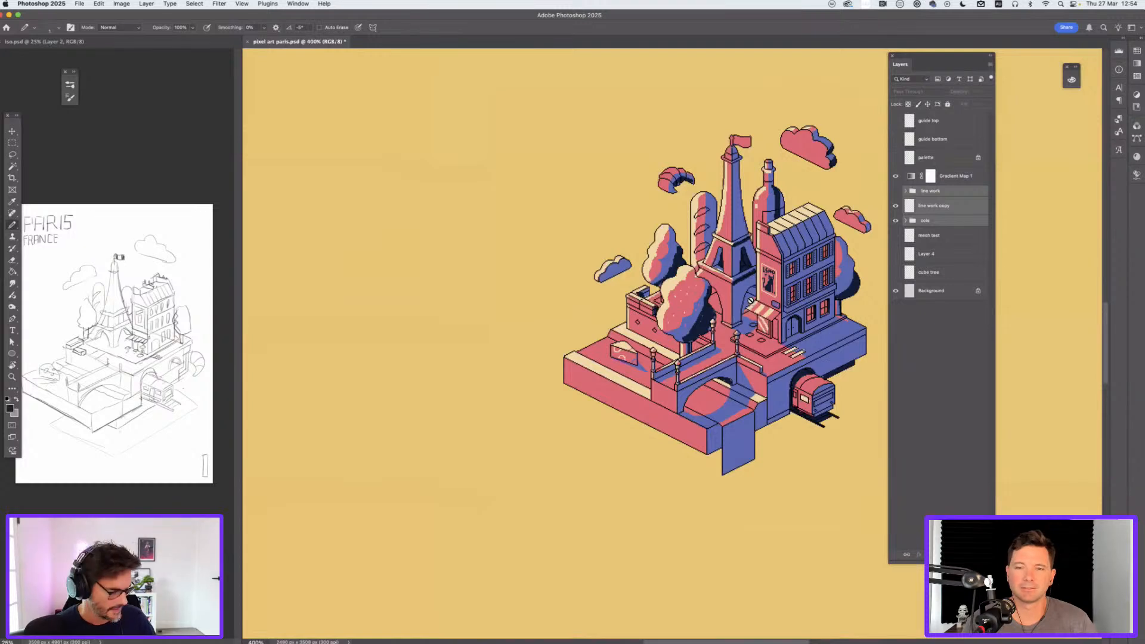
Step: Try scaling the selected artwork layers to about 642% with Nearest Neighbor interpolation, and cancel the transform
{"action": "key", "text": "super+minus"}
{"action": "key", "text": "super+minus"}
{"action": "key", "text": "super+minus"}
{"action": "key", "text": "super+minus"}
{"action": "key", "text": "super+minus"}
{"action": "key", "text": "super+t"}
{"action": "left_click", "coordinate": [384, 27]}
{"action": "left_click", "coordinate": [393, 11]}
{"action": "left_click_drag", "start_coordinate": [696, 315], "coordinate": [802, 197]}
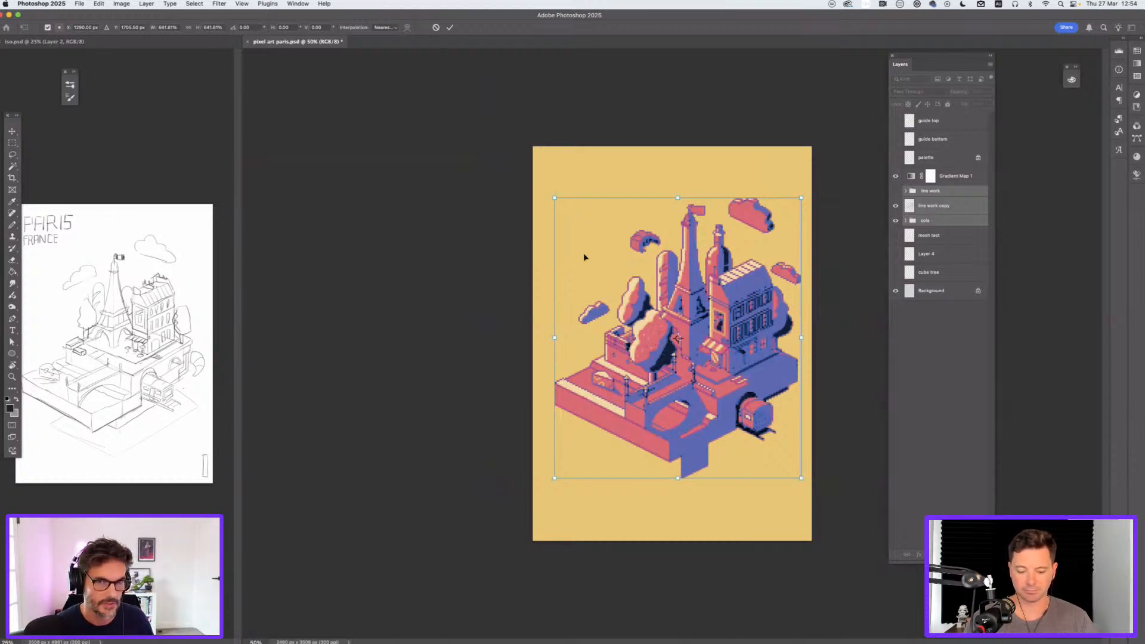
{"action": "left_click", "coordinate": [437, 28]}
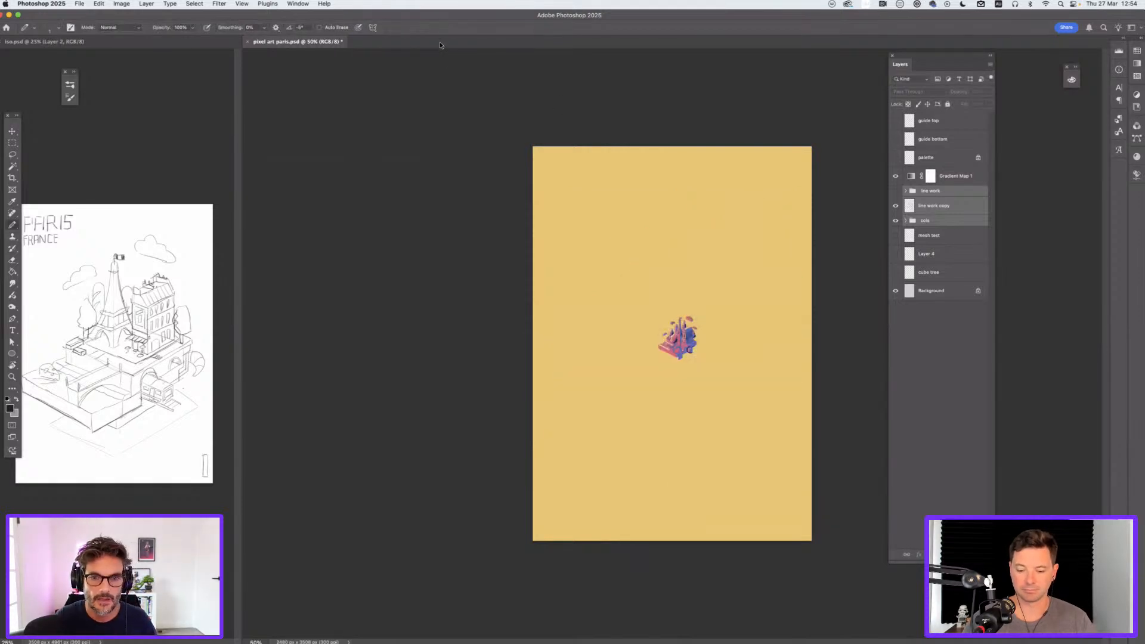
Step: Undo the Background layer's colour adjustment and redo it
{"action": "key", "text": "super+z"}
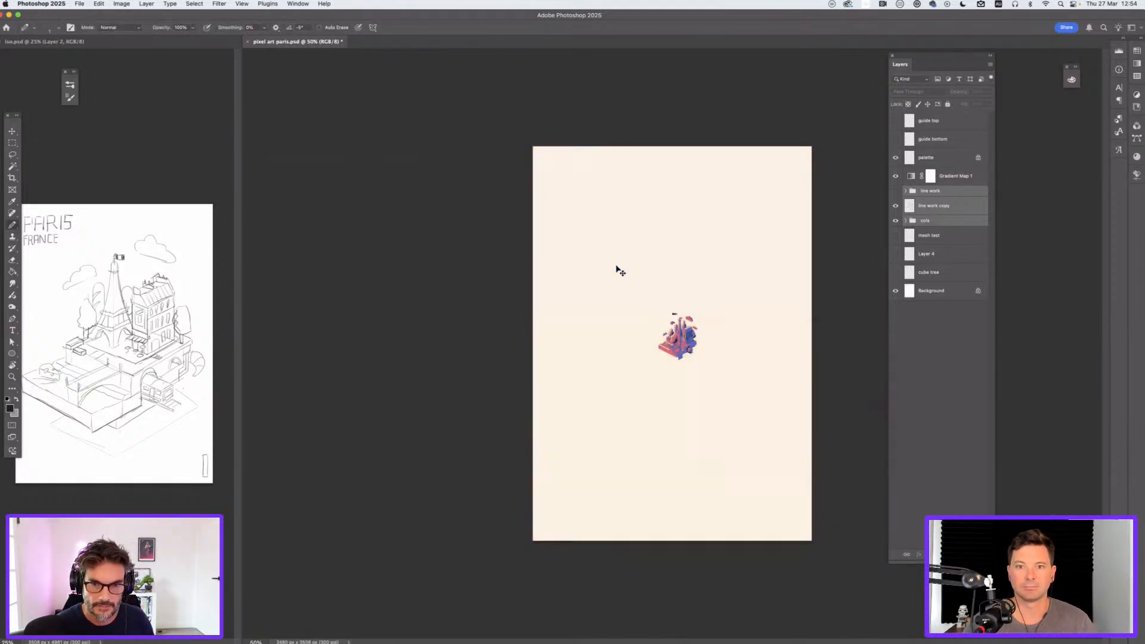
{"action": "key", "text": "super+shift+z"}
{"action": "key", "text": "super+plus"}
{"action": "key", "text": "super+plus"}
{"action": "key", "text": "super+plus"}
{"action": "key", "text": "super+plus"}
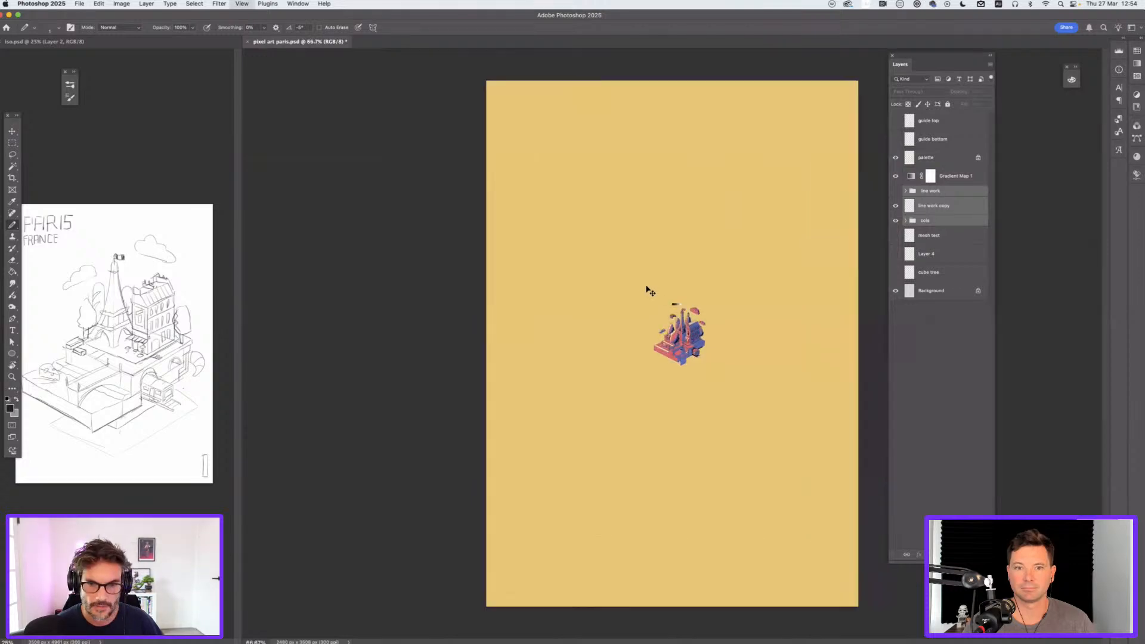
{"action": "key", "text": "super+minus"}
{"action": "key", "text": "super+minus"}
{"action": "key", "text": "super+minus"}
Step: Enlarge the selected artwork layers from the centre to nearly the full canvas width, using Nearest Neighbor interpolation
{"action": "key", "text": "super+t"}
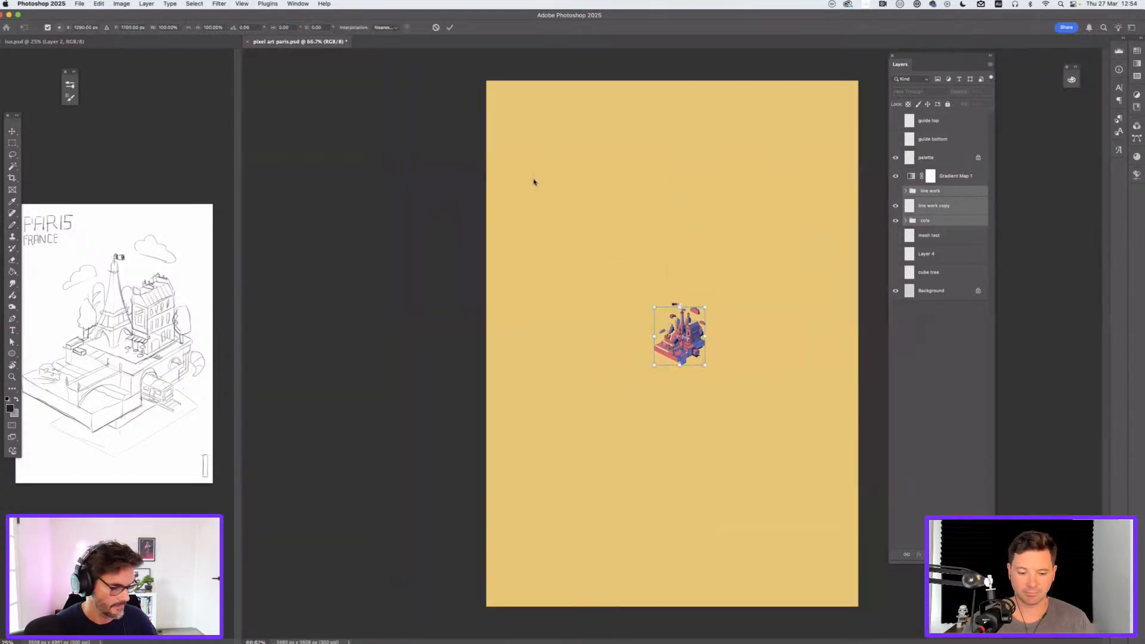
{"action": "left_click", "coordinate": [385, 27]}
{"action": "left_click", "coordinate": [396, 28]}
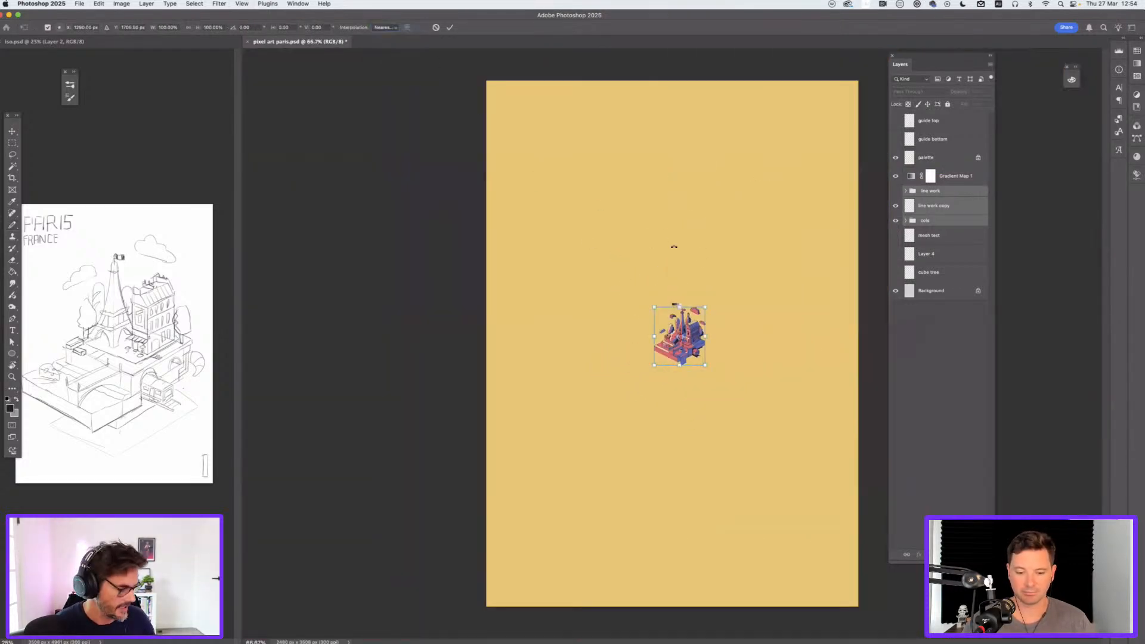
{"action": "mouse_move", "coordinate": [705, 307]}
{"action": "left_mouse_down"}
{"action": "mouse_move", "coordinate": [858, 169]}
{"action": "mouse_move", "coordinate": [848, 169]}
{"action": "mouse_move", "coordinate": [853, 159]}
{"action": "left_mouse_up"}
{"action": "key", "text": "Return"}
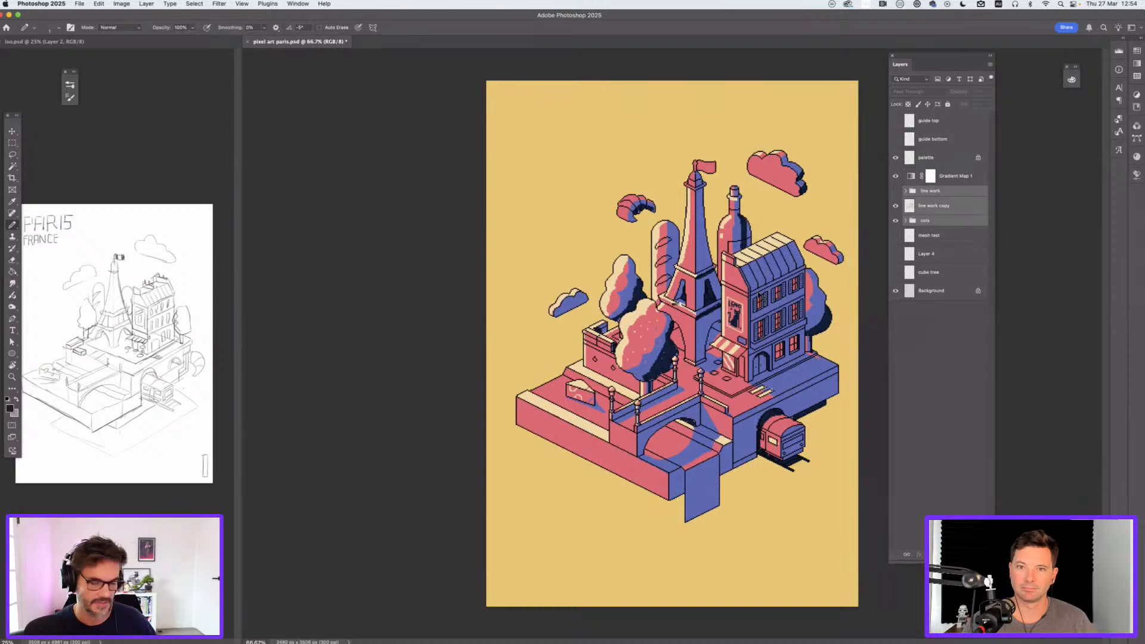
{"action": "key", "text": "super+minus"}
{"action": "key", "text": "super+minus"}
{"action": "key", "text": "super+minus"}
{"action": "key", "text": "super+plus"}
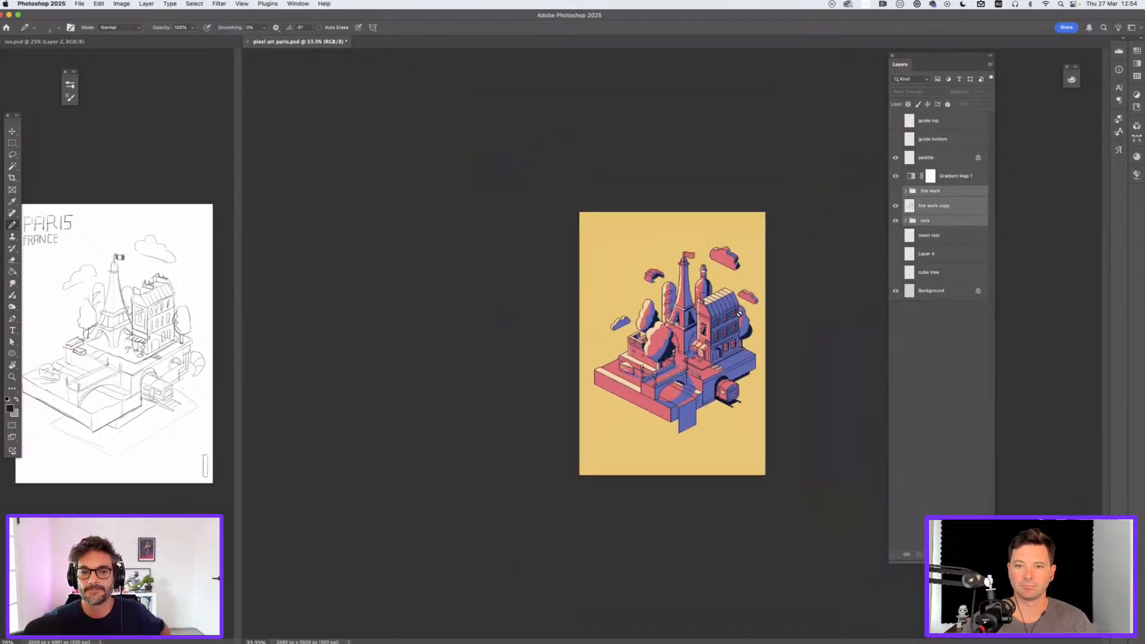